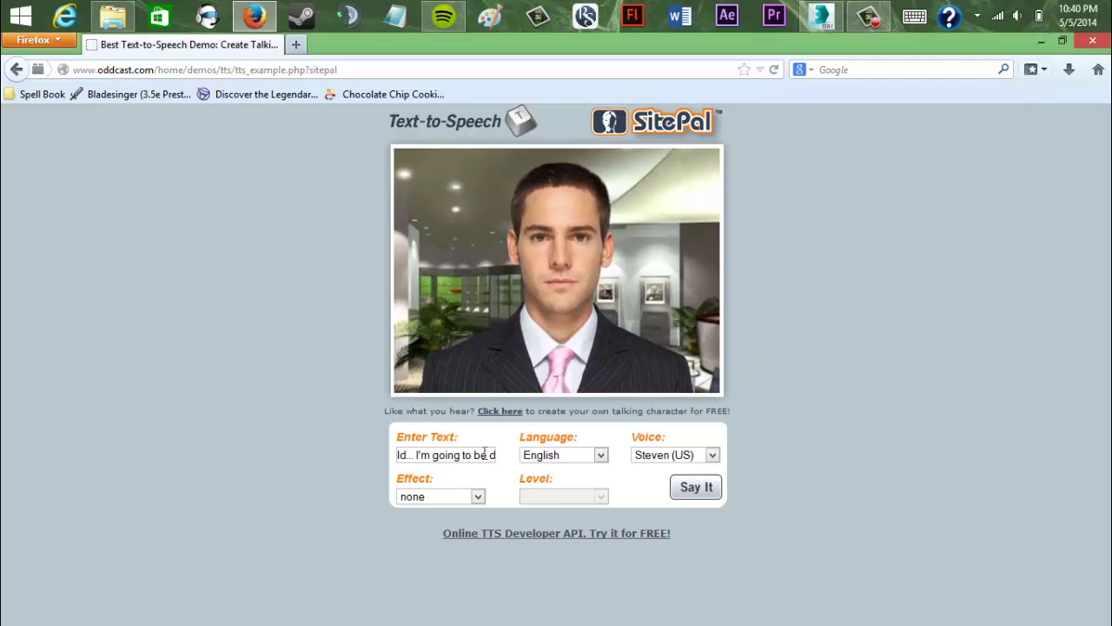
Step: Replace the text-to-speech text with "Enjoy" and close the browser to return to 3ds Max
triple_click(442, 454)
type("Enjoy")
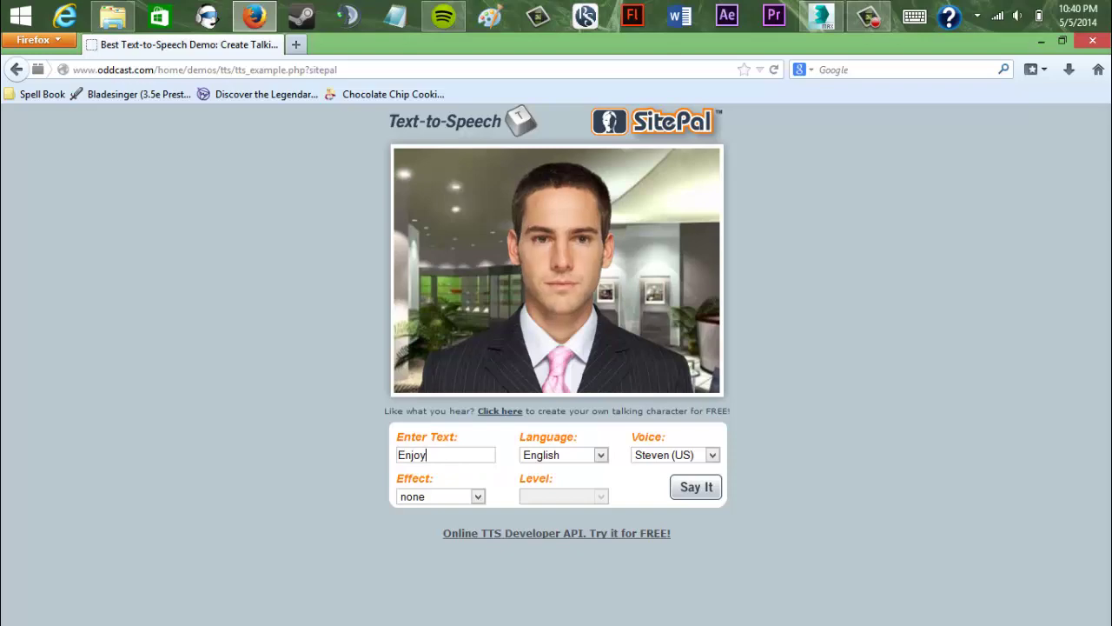
left_click(1088, 41)
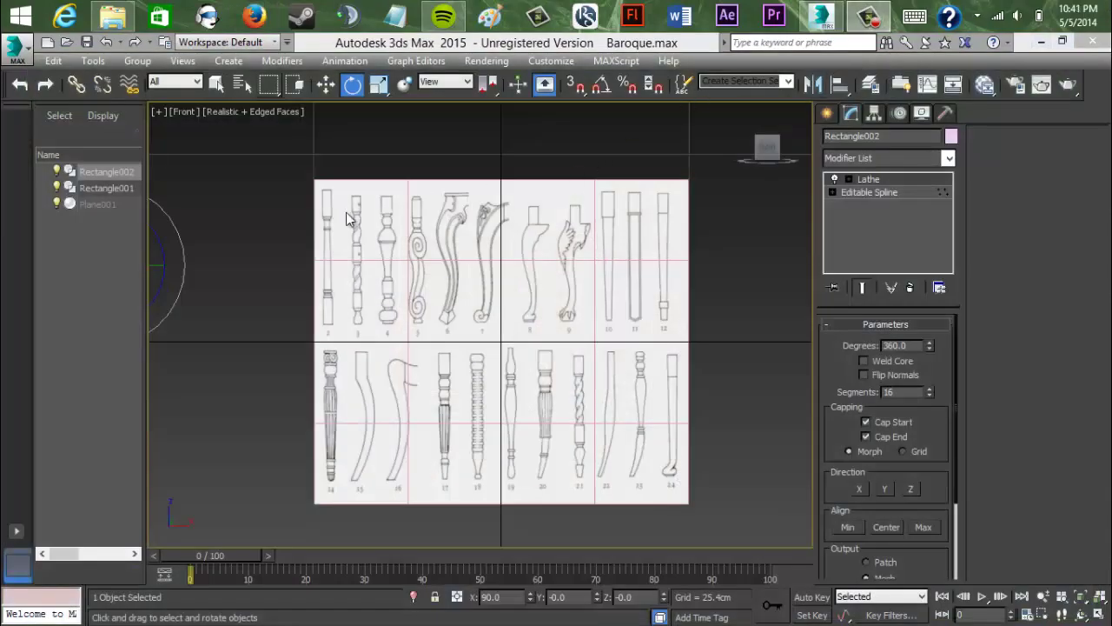
Step: Move the lathed leg along X toward the reference sheet, to about X -41.5 cm
middle_click_drag(351, 241, 210, 142)
scroll(361, 266, "up", 5)
scroll(483, 249, "down", 4)
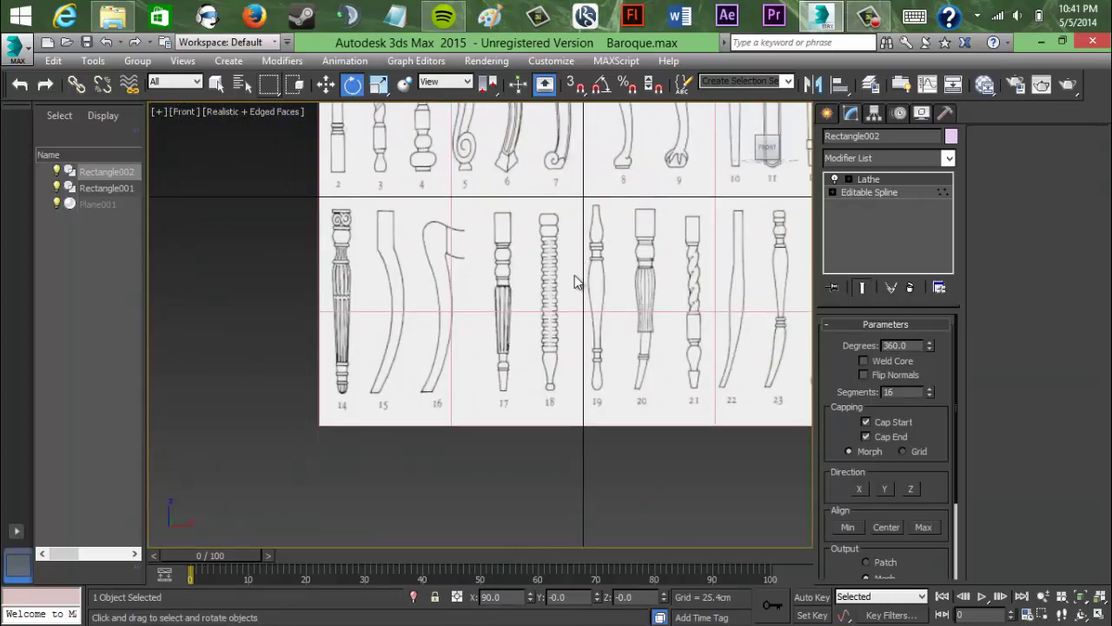
middle_click_drag(300, 244, 511, 412)
middle_click_drag(361, 273, 477, 344)
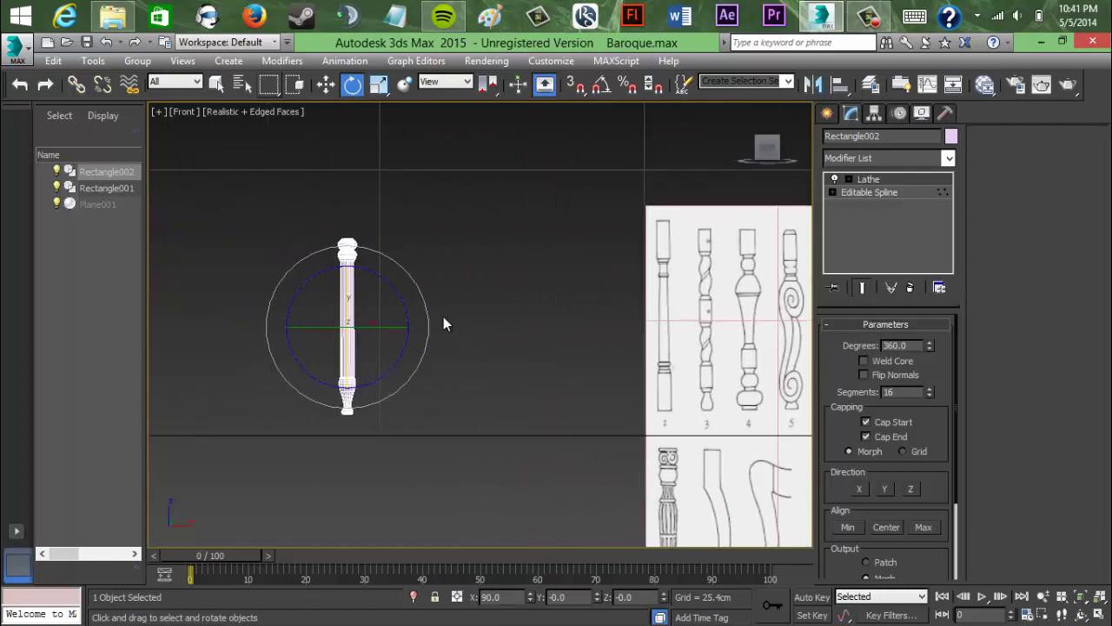
left_click(325, 85)
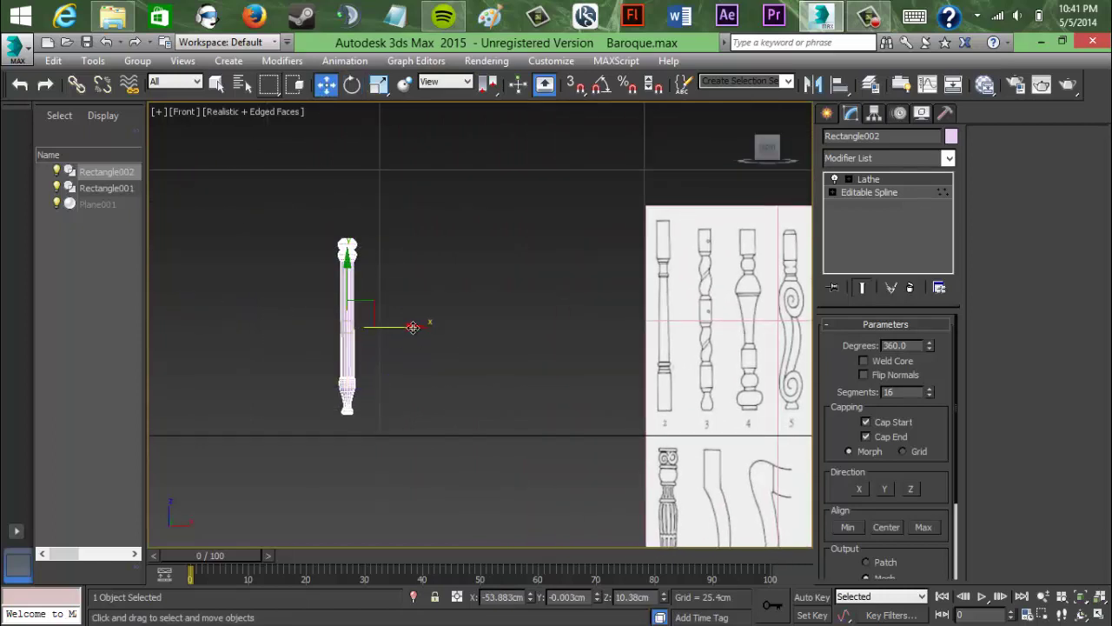
left_click_drag(413, 326, 541, 325)
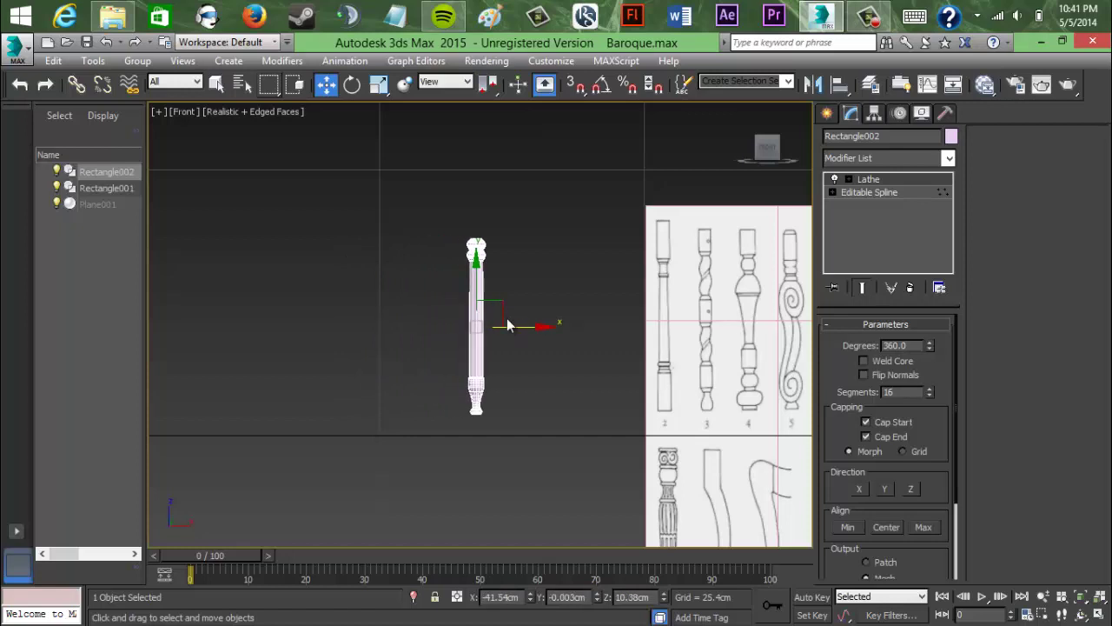
Step: Clone the leg as a single instance at about X -51 cm
mouse_move(487, 313)
left_mouse_down()
mouse_move(525, 319)
mouse_move(427, 325)
left_mouse_up()
left_click(477, 307)
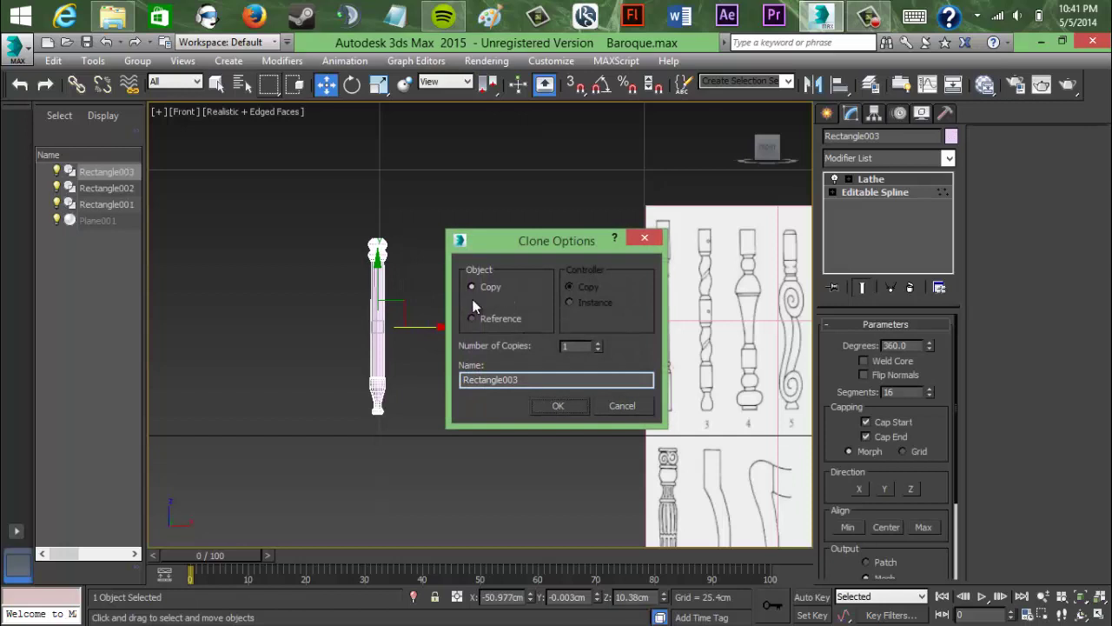
left_click(477, 302)
left_click(565, 404)
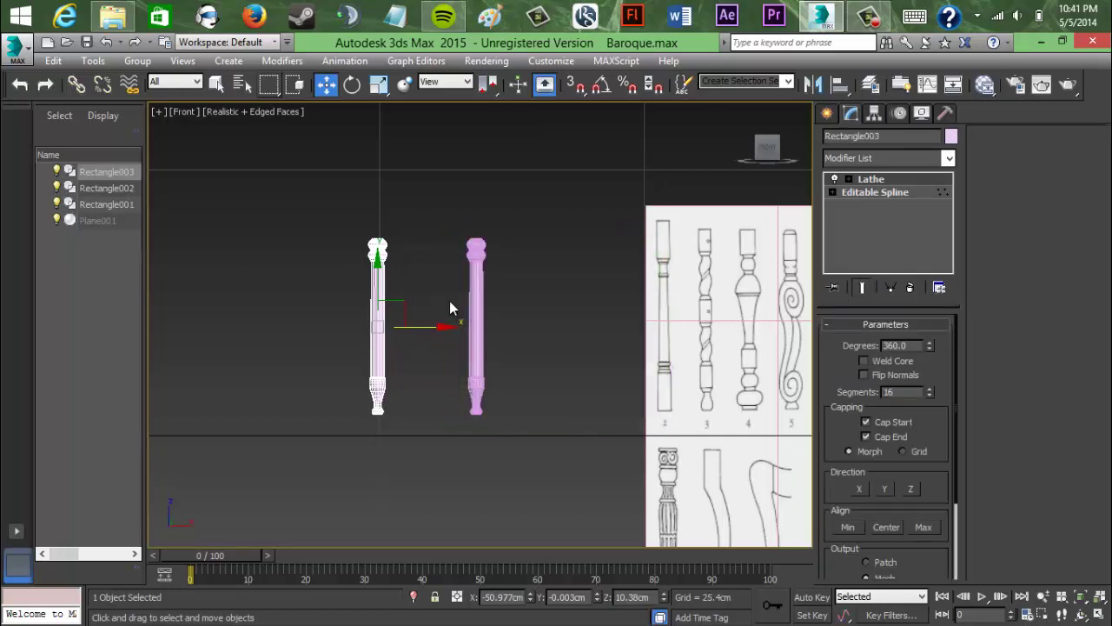
Step: Move the original leg along X past its instance, to about X -90.2 cm
left_click_drag(452, 228, 529, 432)
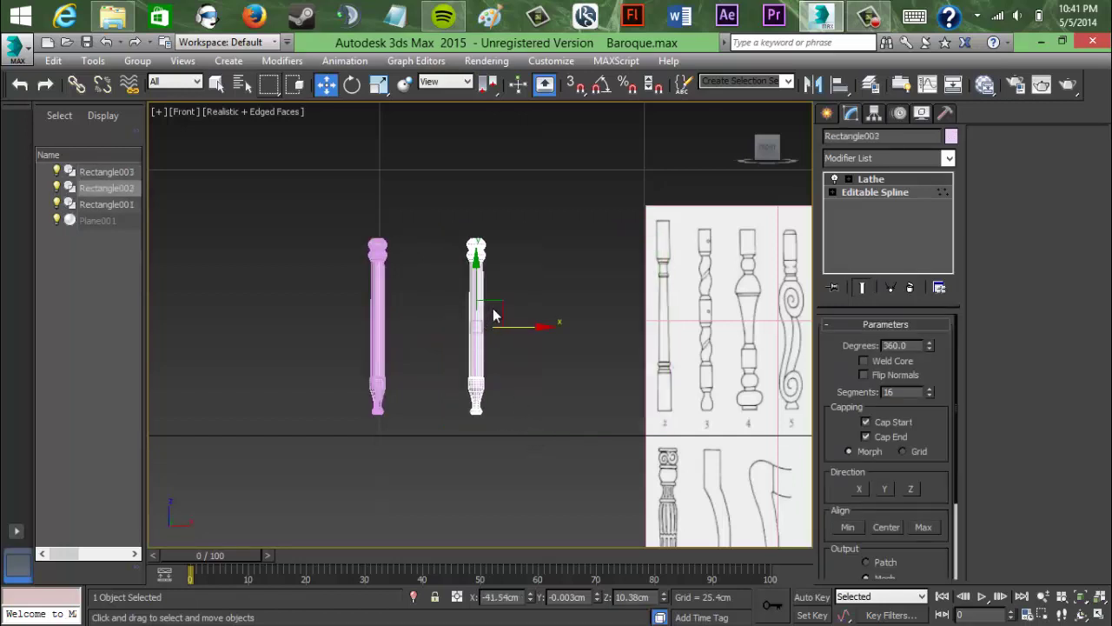
left_click_drag(515, 326, 258, 293)
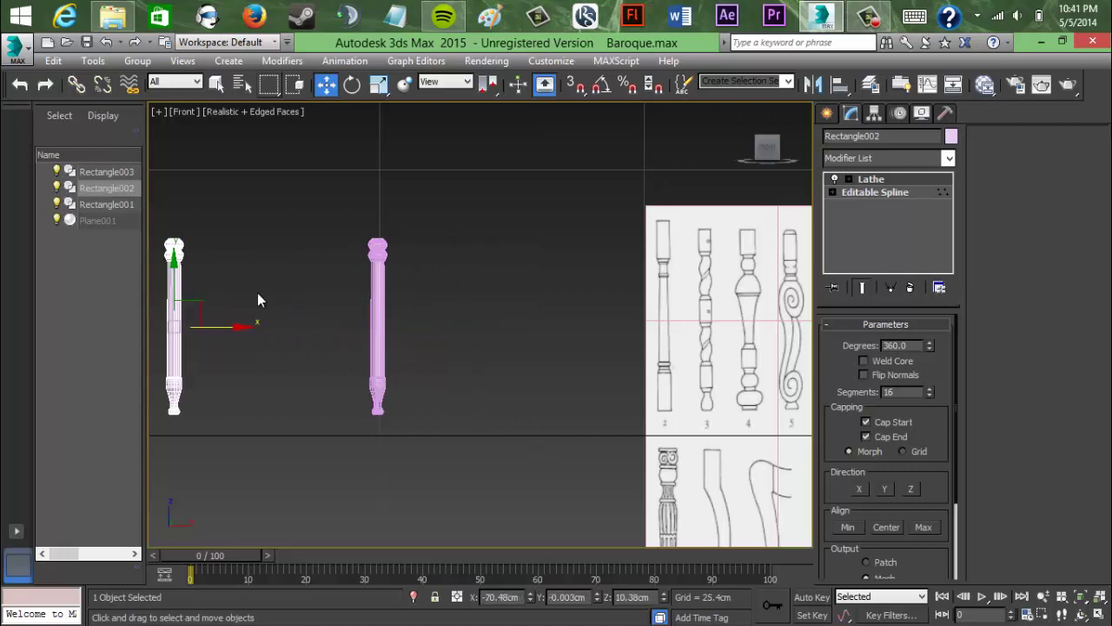
middle_click_drag(258, 293, 441, 301)
left_click_drag(414, 335, 359, 335)
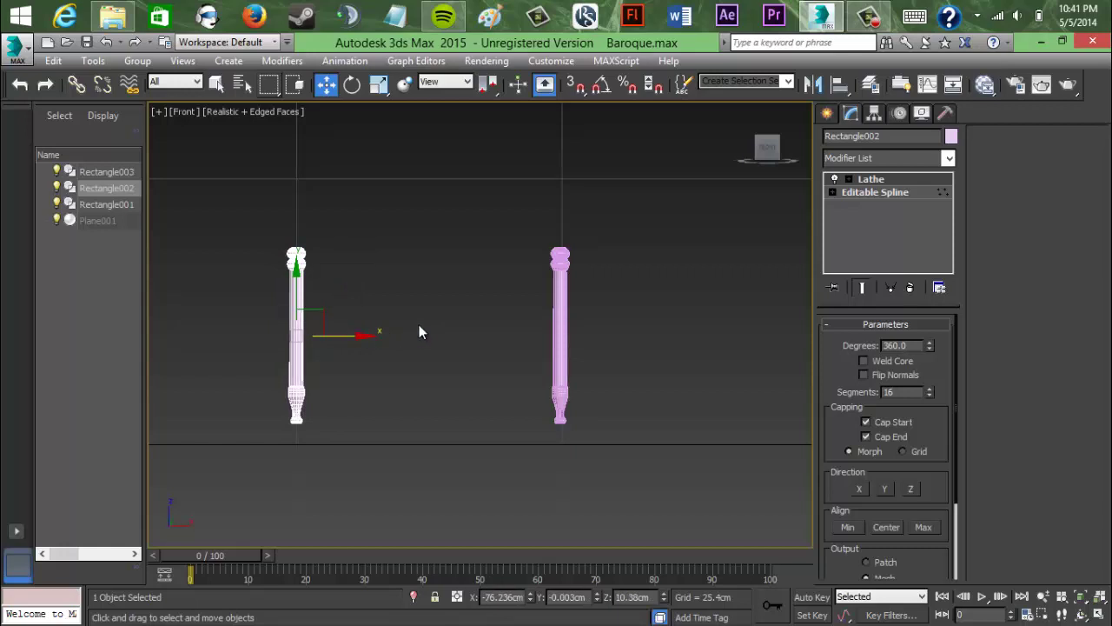
left_click(419, 327)
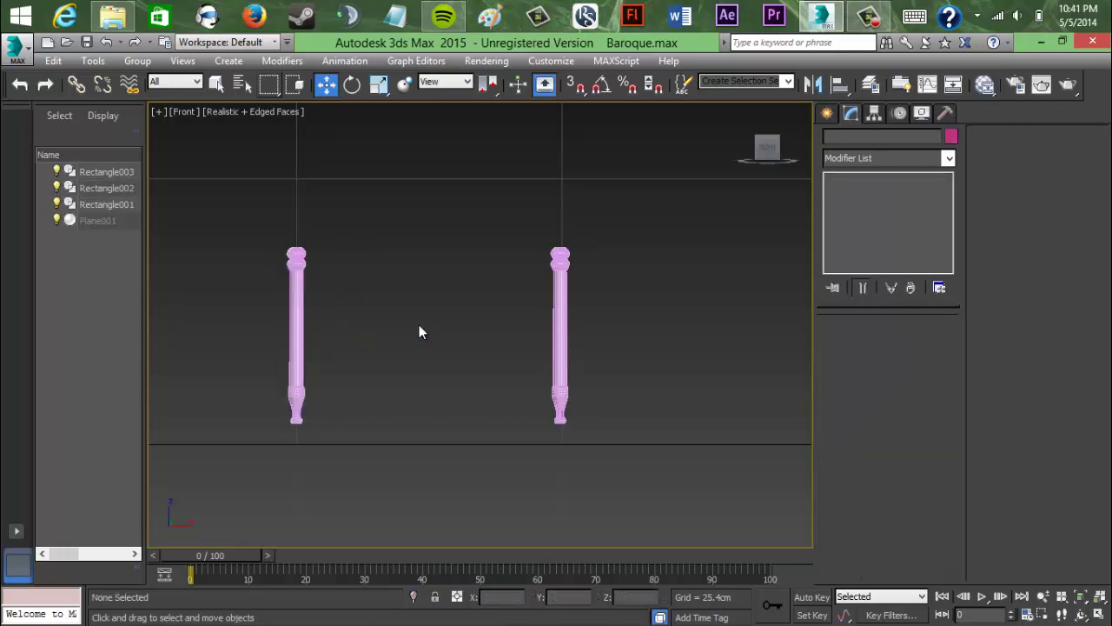
left_click(295, 306)
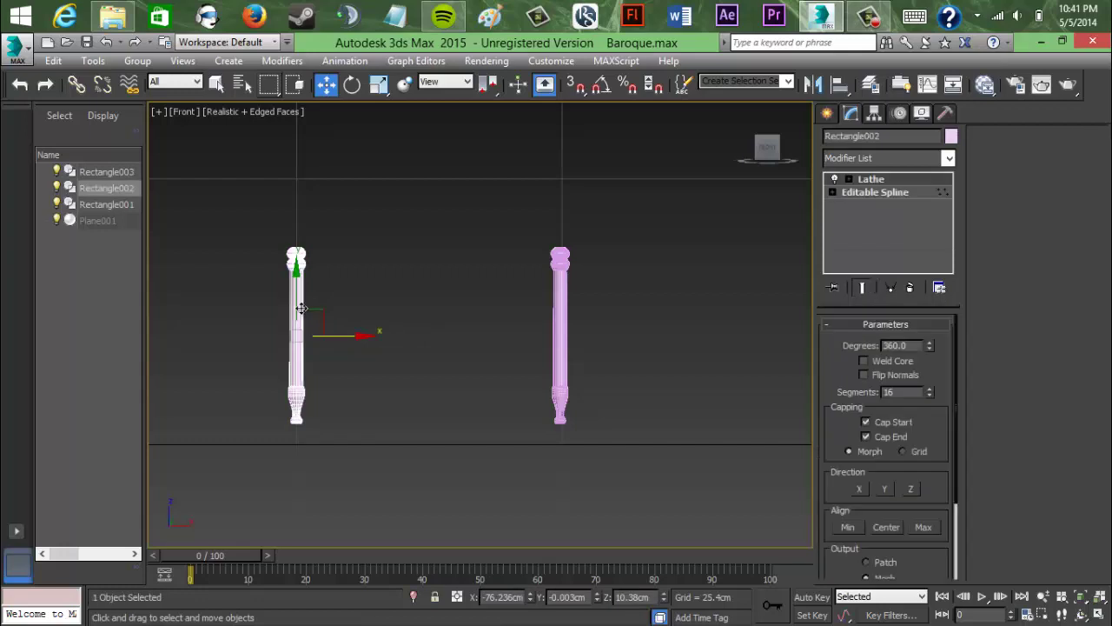
left_click_drag(346, 336, 278, 336)
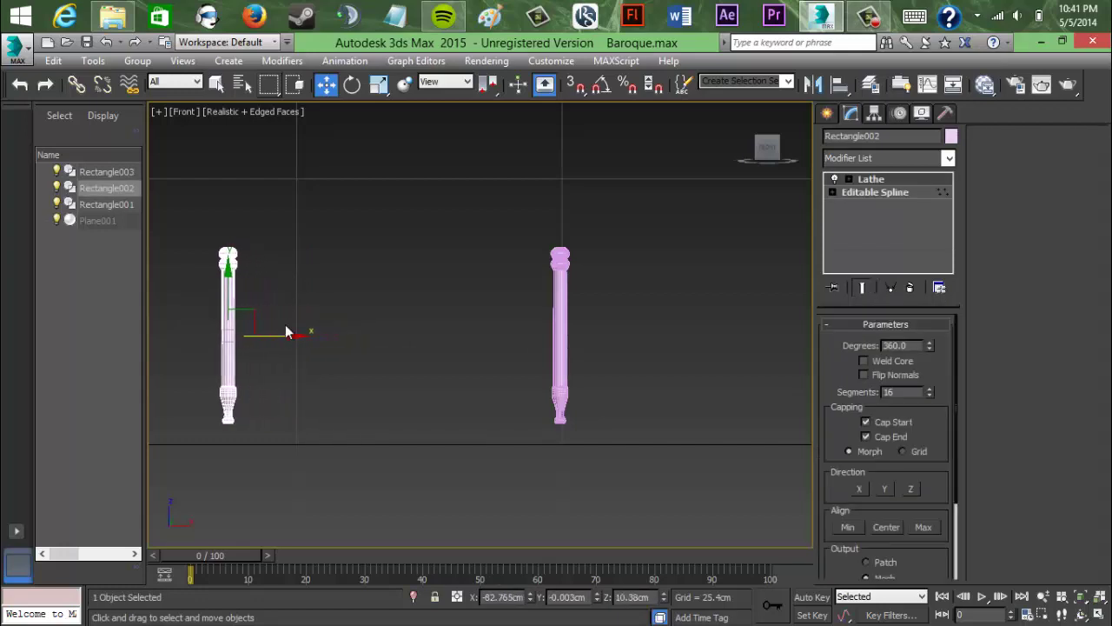
middle_click_drag(352, 298, 449, 322)
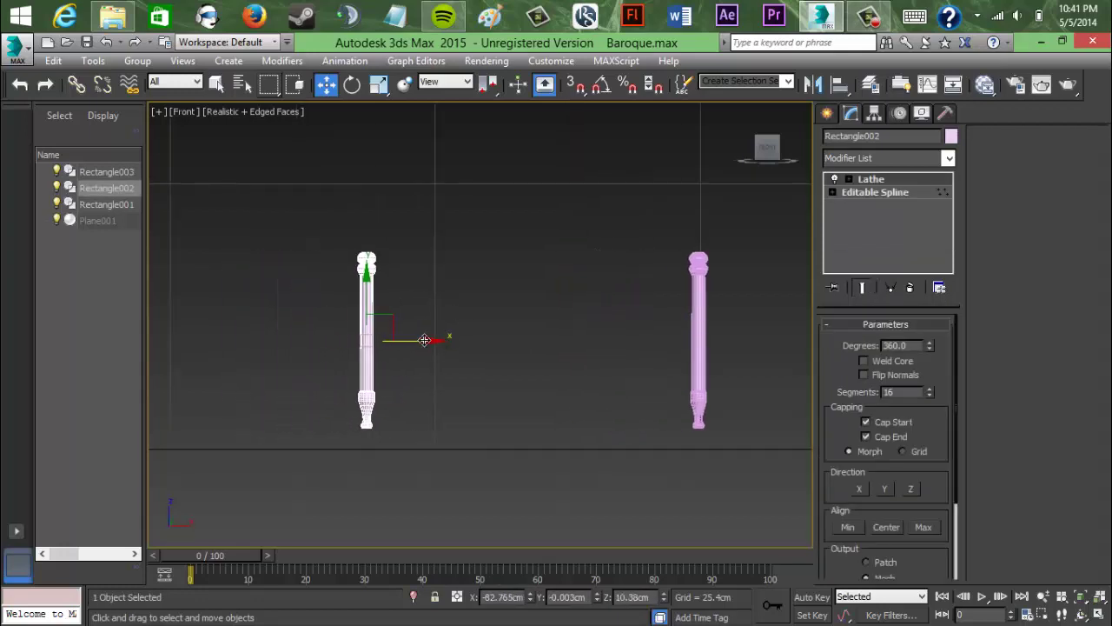
left_click_drag(424, 340, 346, 340)
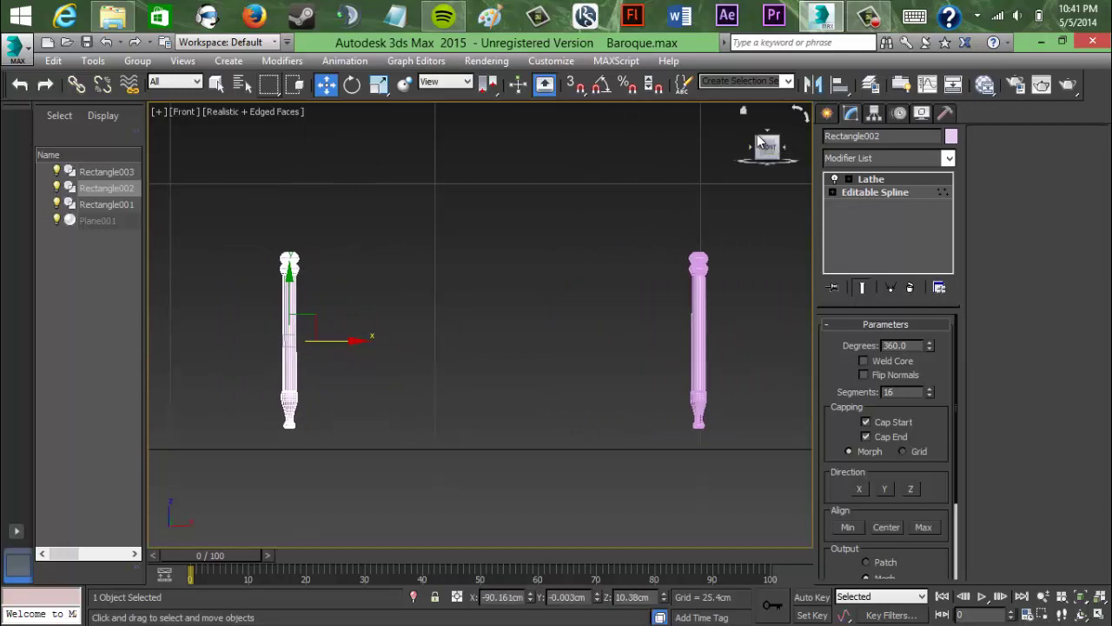
Step: In the top view, rename the original leg as Baroque Leg
left_click(768, 137)
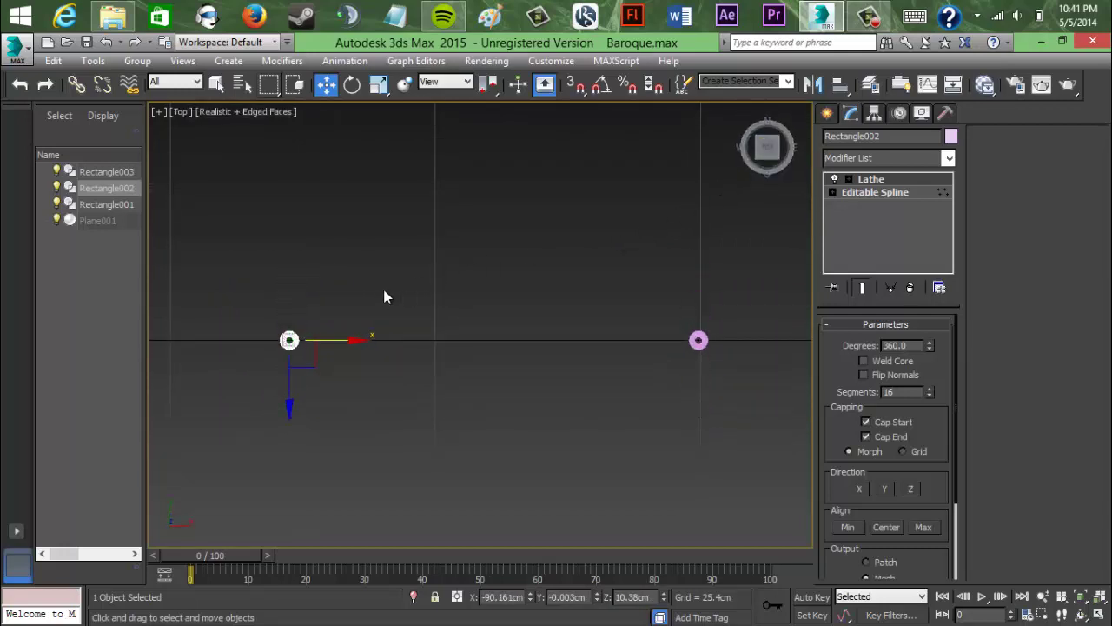
scroll(371, 316, "up", 4)
middle_click_drag(339, 301, 492, 276)
scroll(432, 285, "down", 5)
left_click_drag(899, 137, 787, 132)
type("Ta")
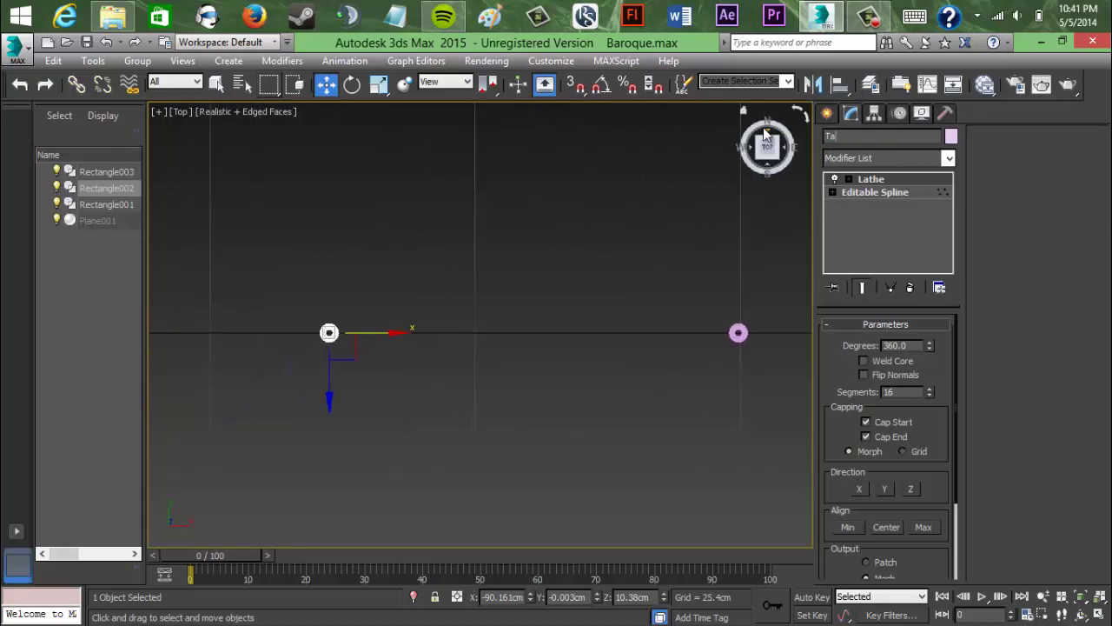
Step: Rename the cloned leg as Baroque Leg_Instance
left_click(738, 333)
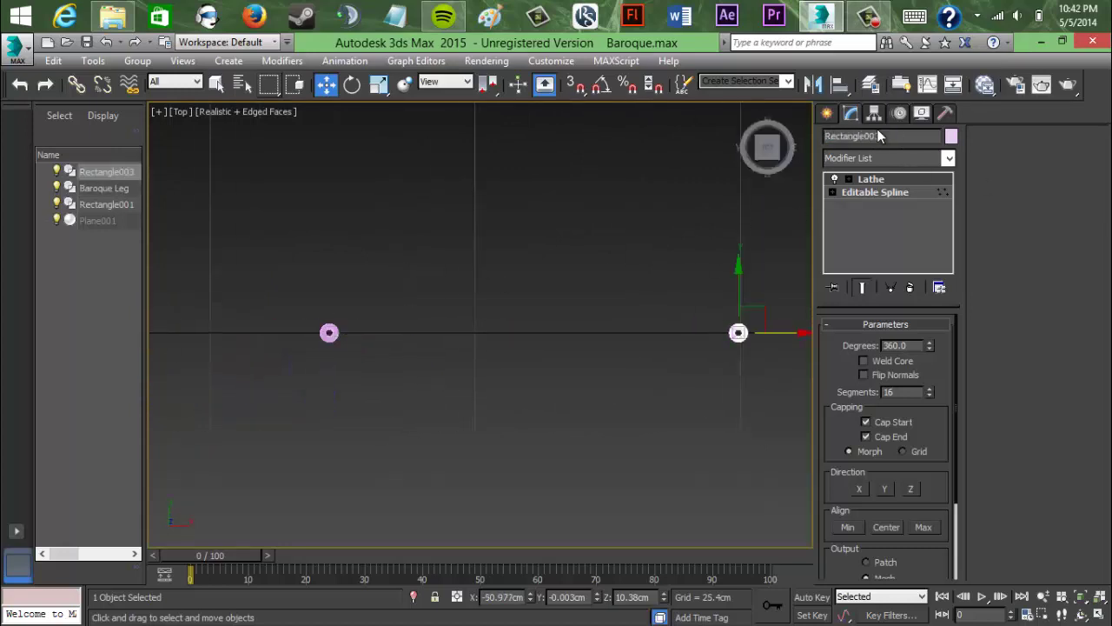
left_click_drag(885, 135, 665, 137)
type("Baroque Leg_Instance")
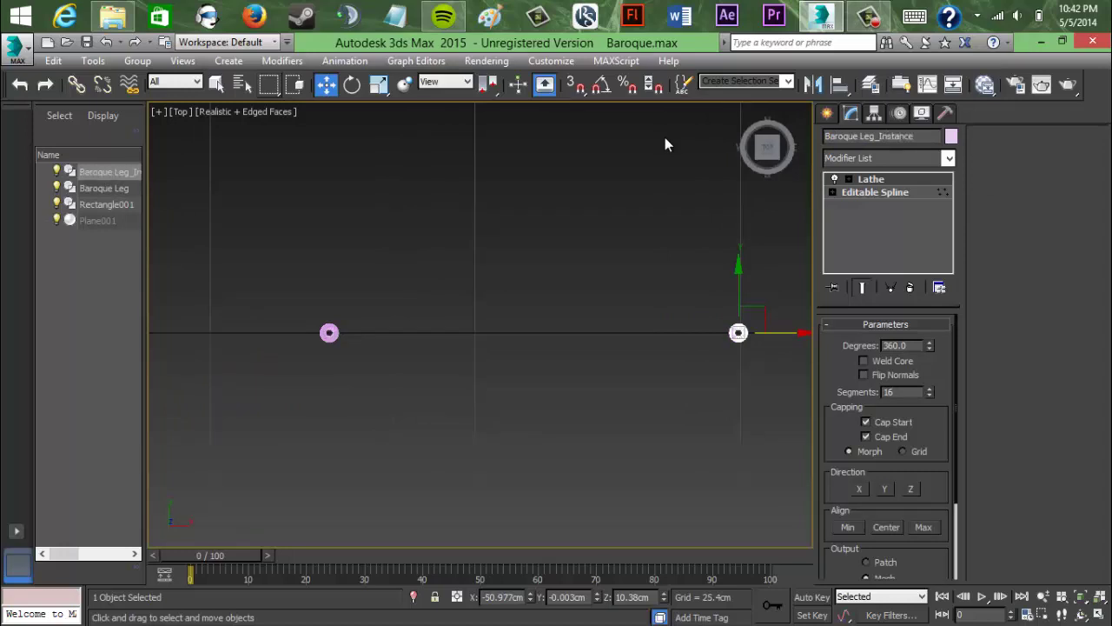
Step: Move Baroque Leg along X onto the grid line at about X -101.7 cm
left_click(325, 333)
scroll(317, 247, "down", 2)
middle_click_drag(317, 247, 338, 315)
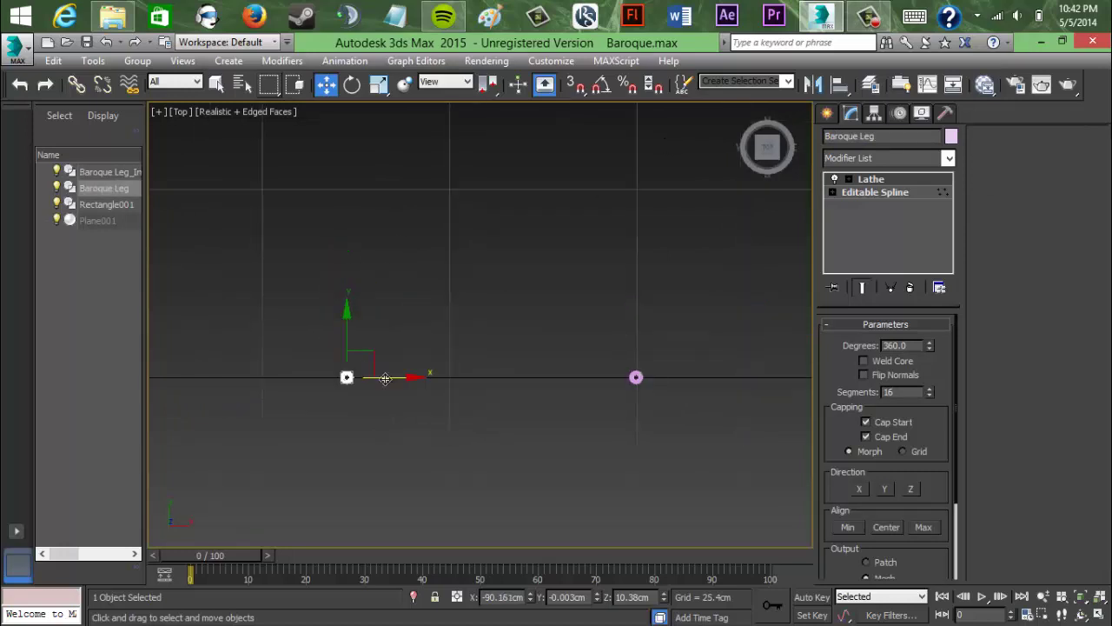
left_click_drag(385, 378, 299, 373)
Step: Clone Baroque Leg along Y as an instance named Baroque Leg_2 at about Y 25.3 cm
left_click_drag(262, 318, 263, 130, "shift")
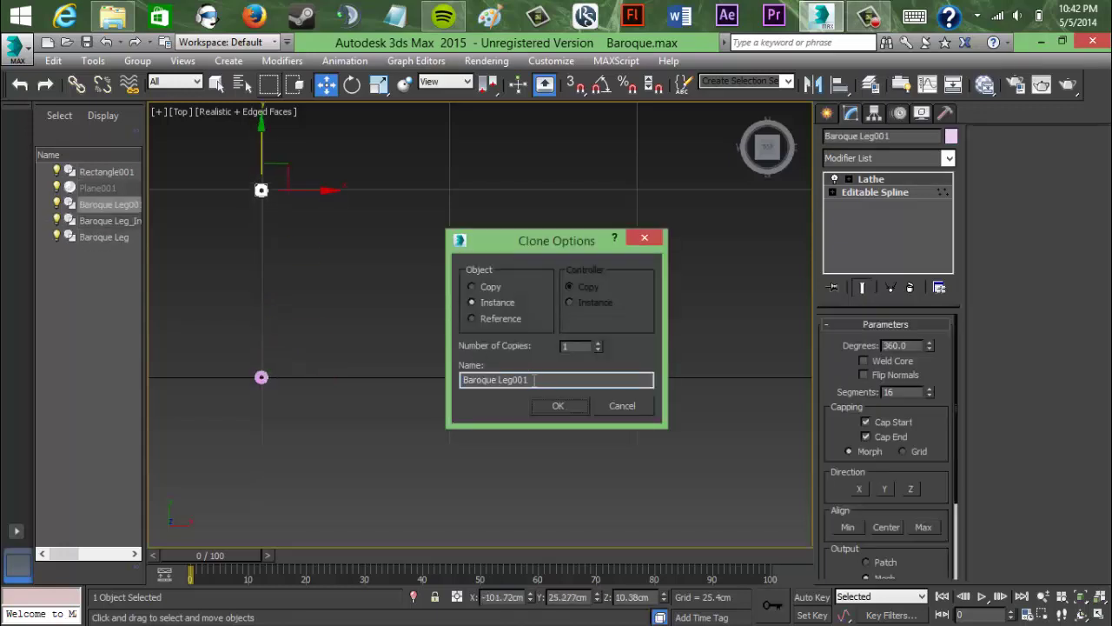
type("_2")
key("Return")
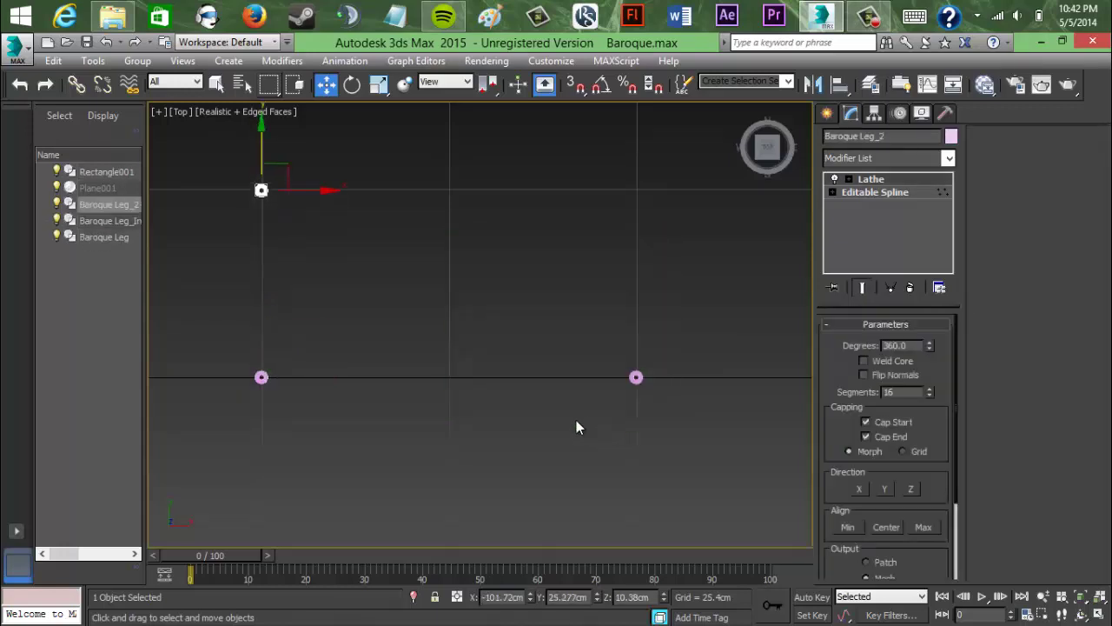
Step: Clone a leg as an instance named BaroqueLeg_3 at the remaining corner, about X -50.7 cm, Y 25.3 cm
left_click(284, 349)
mouse_move(284, 350)
left_mouse_down("shift")
mouse_move(669, 166)
mouse_move(661, 162)
left_mouse_up("shift")
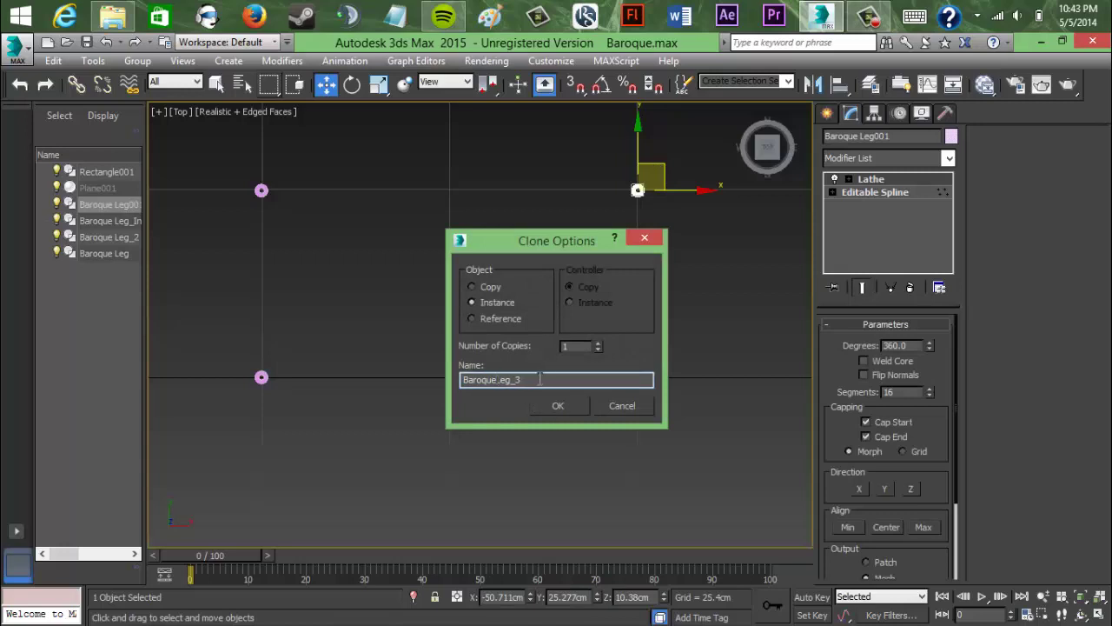
left_click(576, 405)
Step: Remove the spaces from the other leg names, giving BaroqueLeg_Instance, BaroqueLeg_2 and BaroqueLeg
left_click(636, 377)
left_click(262, 189)
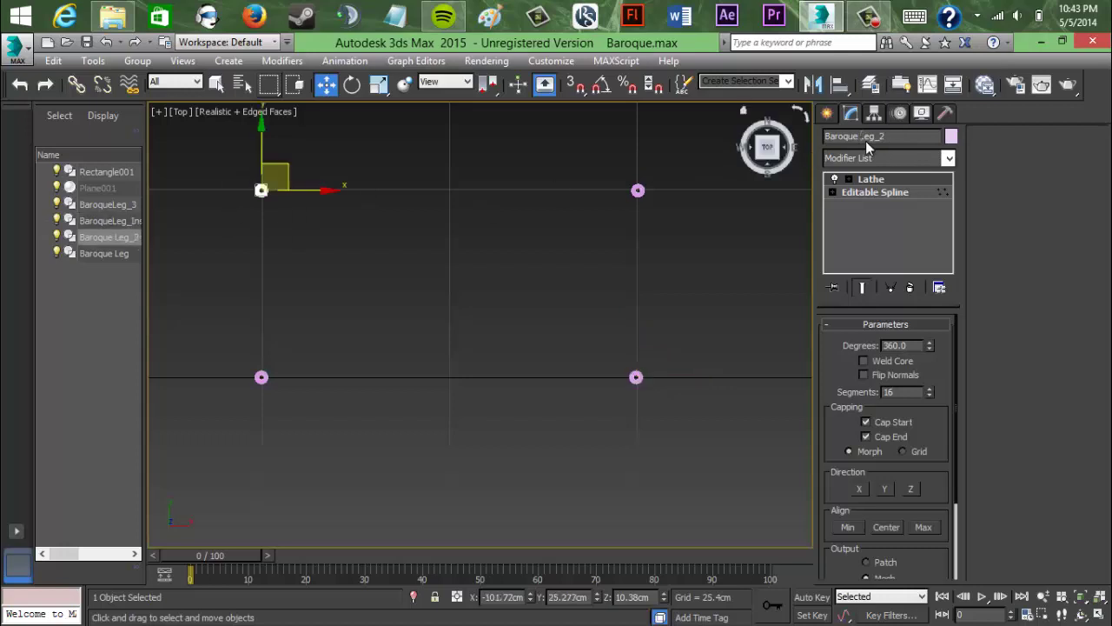
key("BackSpace")
left_click(261, 377)
key("BackSpace")
left_click(432, 285)
left_click(261, 377)
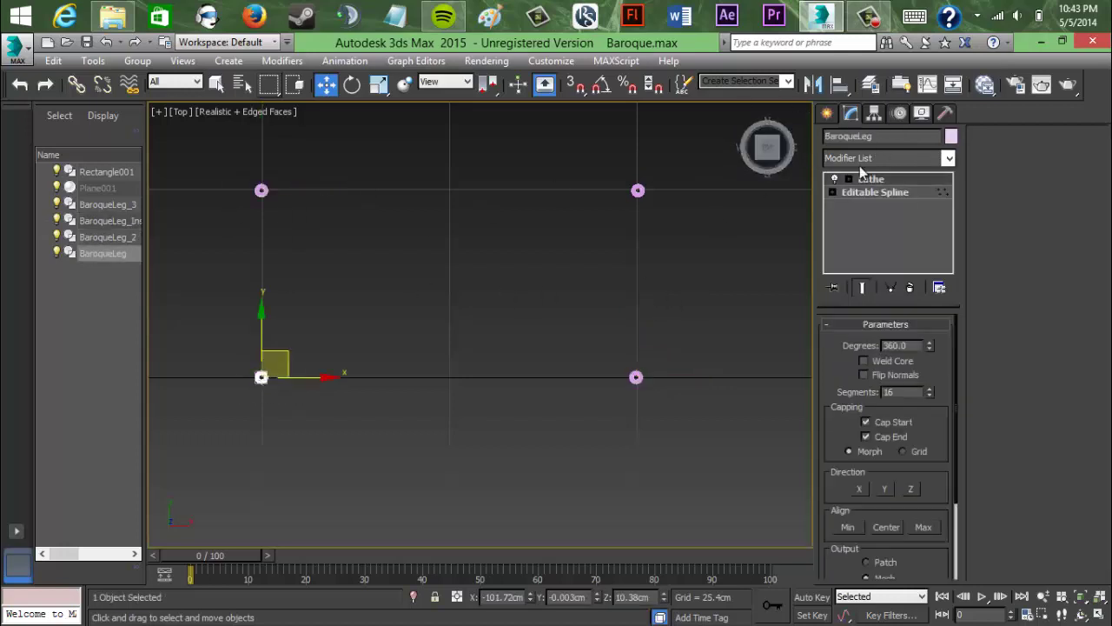
Step: Convert BaroqueLeg to an Editable Poly
scroll(262, 383, "up", 10)
middle_click_drag(261, 382, 384, 428)
right_click(448, 375)
mouse_move(542, 540)
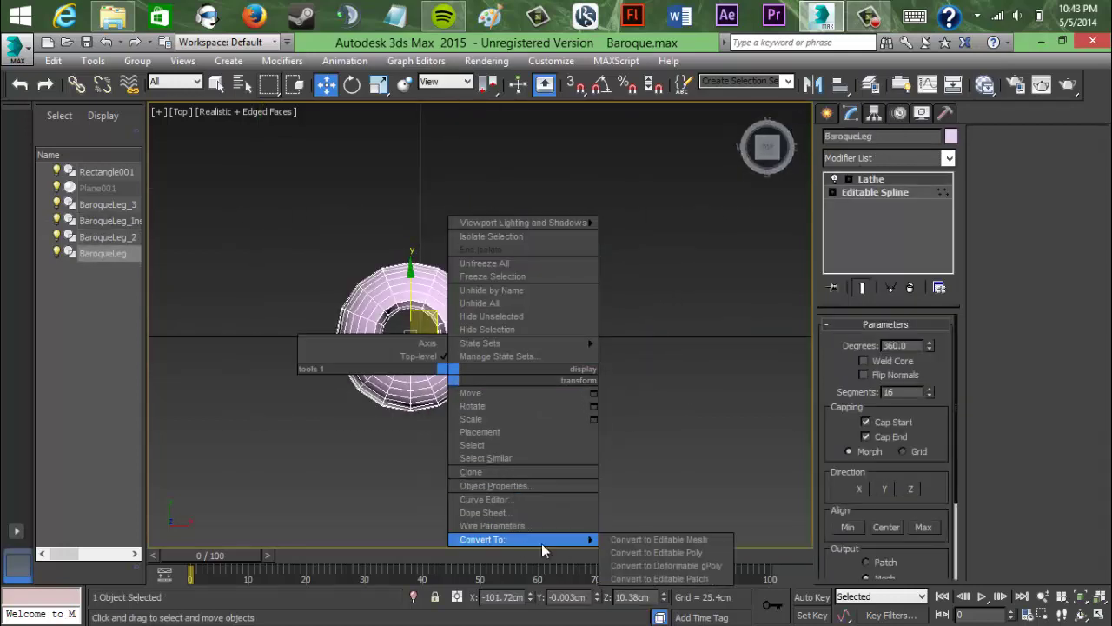
left_click(668, 553)
Step: Select the open border at the upper end of BaroqueLeg and cap it
scroll(540, 337, "up", 5)
middle_click_drag(539, 338, 766, 293)
left_click(887, 344)
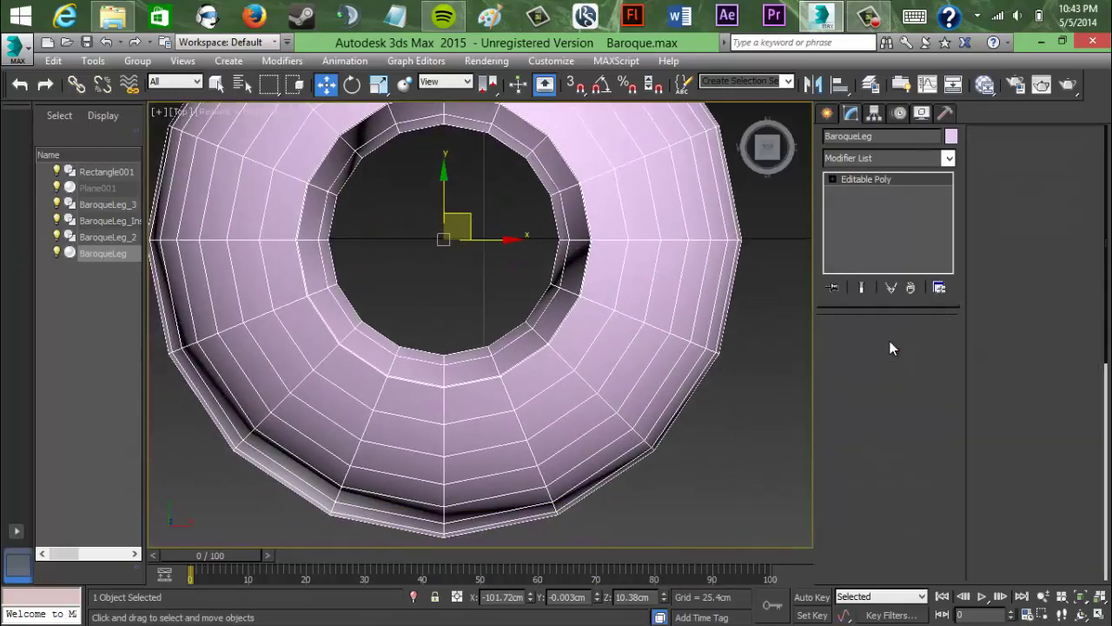
middle_click_drag(606, 347, 603, 208, "alt")
left_click(596, 261)
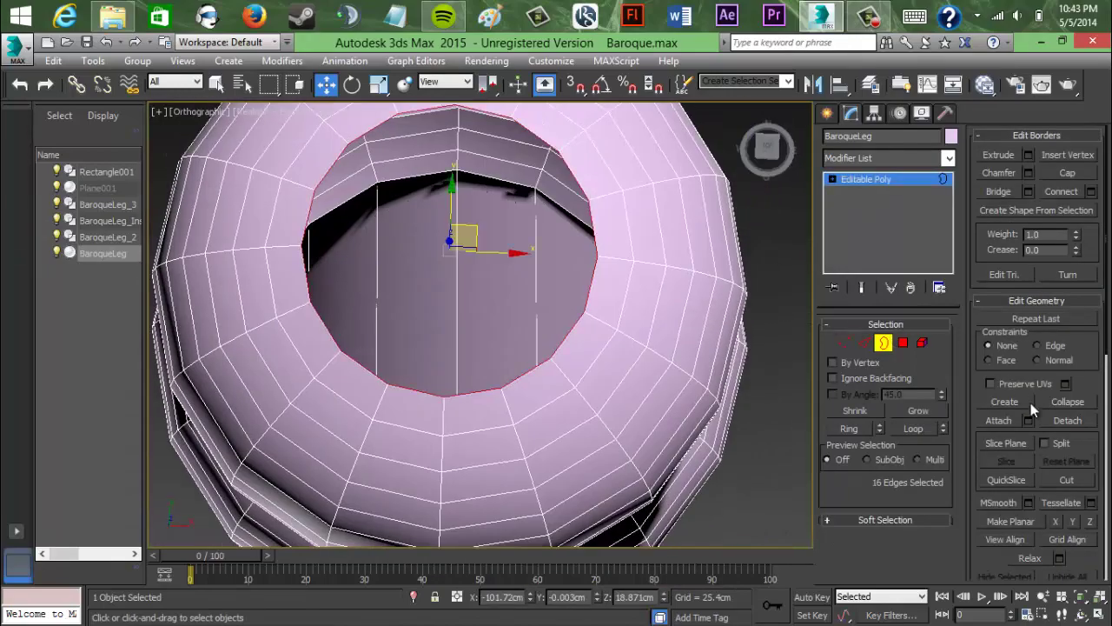
left_click(1064, 173)
left_click(764, 144)
scroll(563, 167, "down", 5)
middle_click_drag(564, 167, 558, 339)
left_click(669, 214)
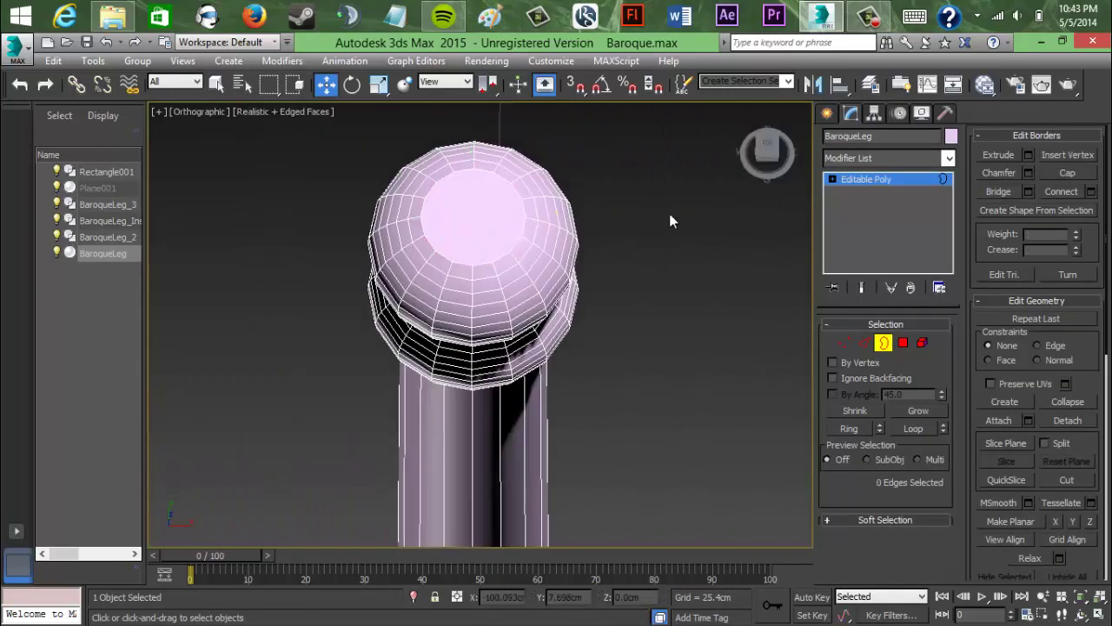
Step: Select the open border at the foot of BaroqueLeg and cap it
scroll(656, 363, "down", 5)
middle_click_drag(655, 364, 578, 117)
left_click_drag(767, 154, 762, 98)
scroll(556, 497, "up", 8)
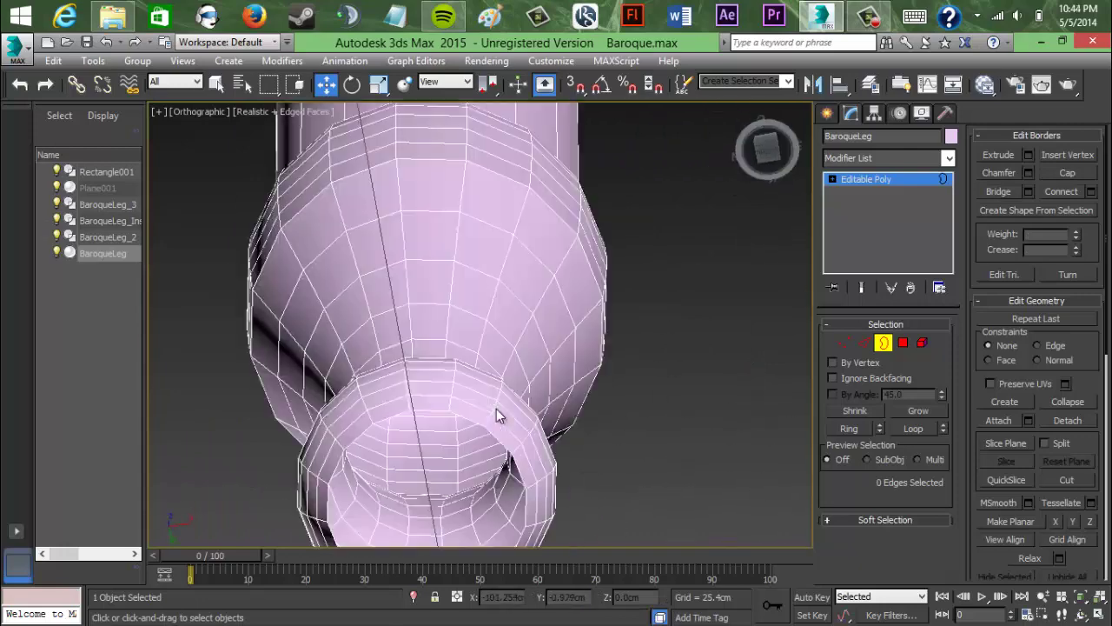
left_click(485, 435)
left_click(1060, 174)
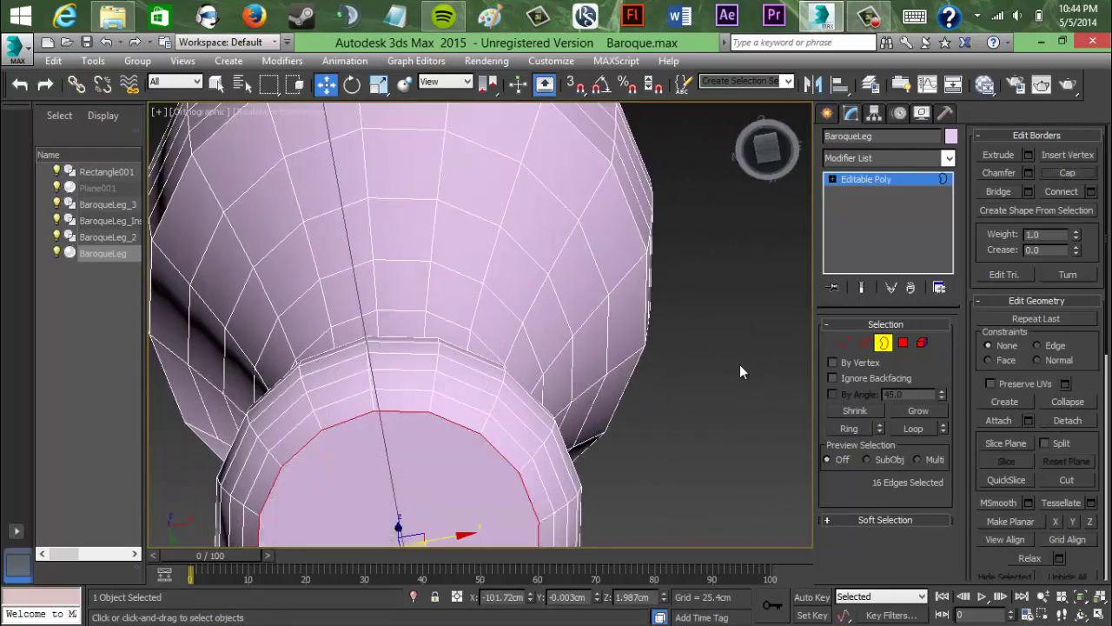
Step: Leave border editing and return to the top view of the legs
scroll(577, 460, "down", 6)
left_click(768, 143)
scroll(688, 214, "down", 8)
middle_click_drag(683, 219, 396, 450)
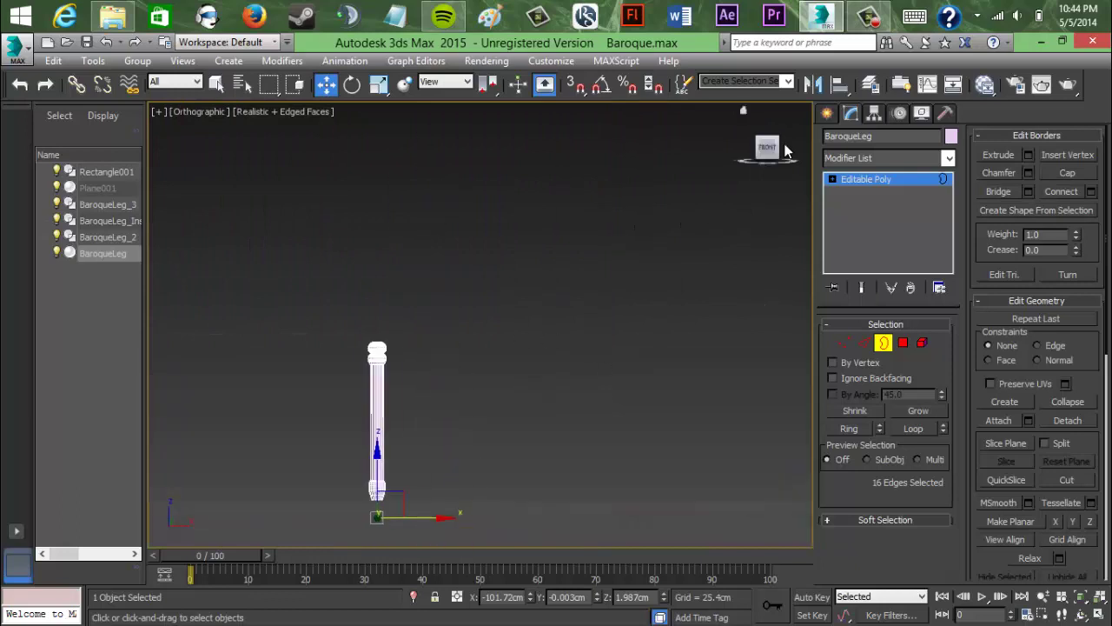
left_click(766, 139)
left_click(766, 143)
scroll(605, 326, "down", 3)
left_click(607, 336)
scroll(607, 336, "up", 3)
middle_click_drag(390, 325, 437, 362)
Step: Delete the three instanced copies of the leg, keeping only the original BaroqueLeg
left_click(827, 114)
left_click(543, 304)
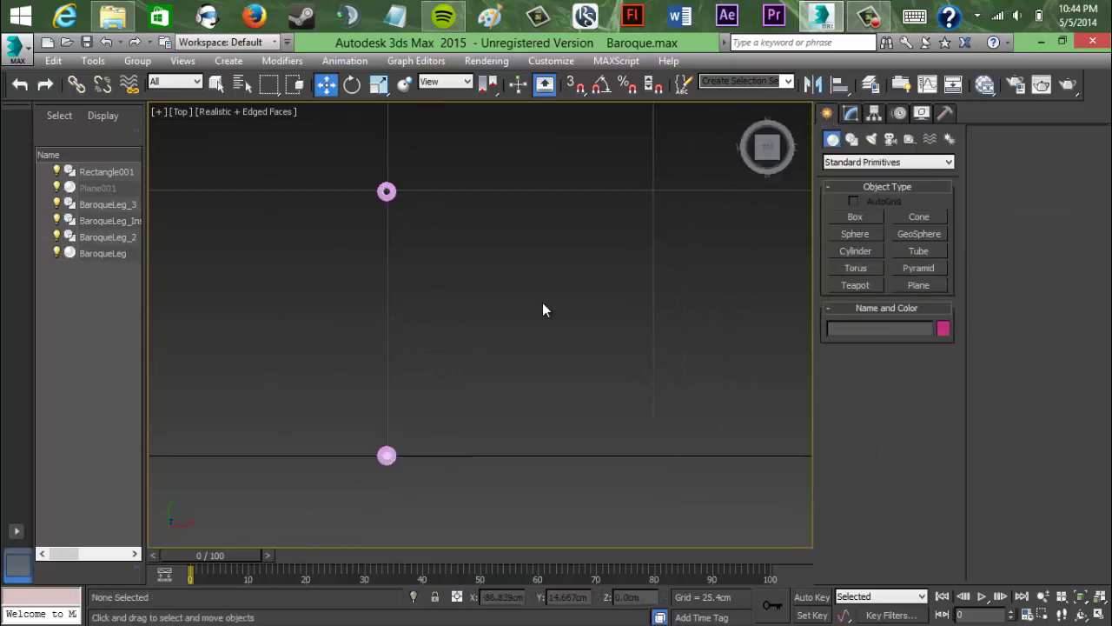
left_click(386, 233)
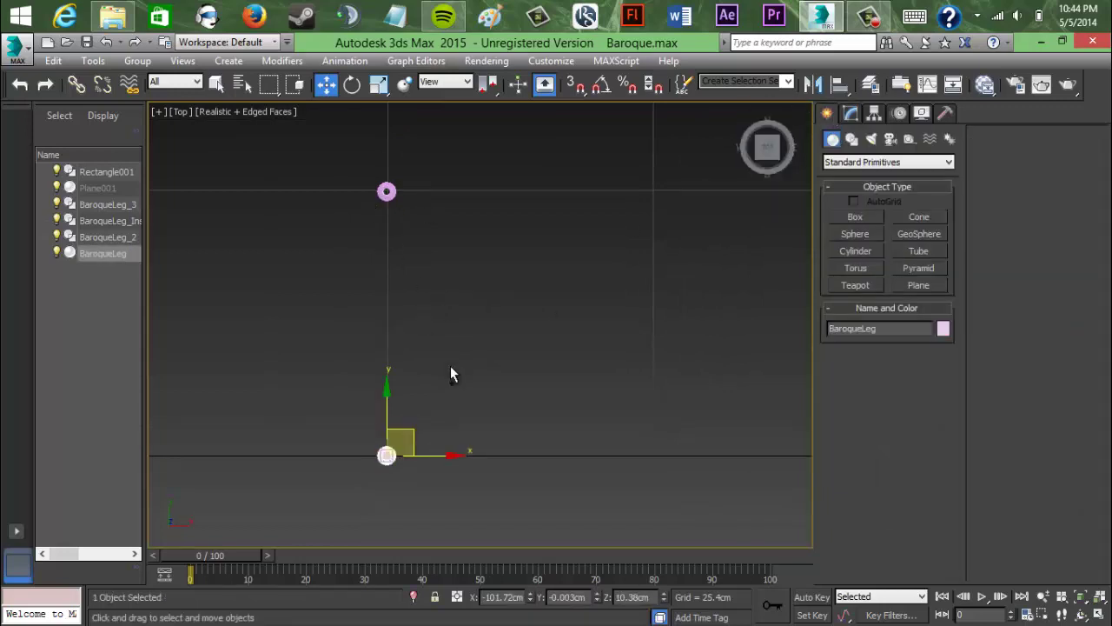
scroll(426, 381, "up", 1)
scroll(490, 383, "down", 3)
left_click(449, 301)
middle_click_drag(529, 326, 411, 302)
left_click_drag(556, 239, 639, 451)
key("Delete")
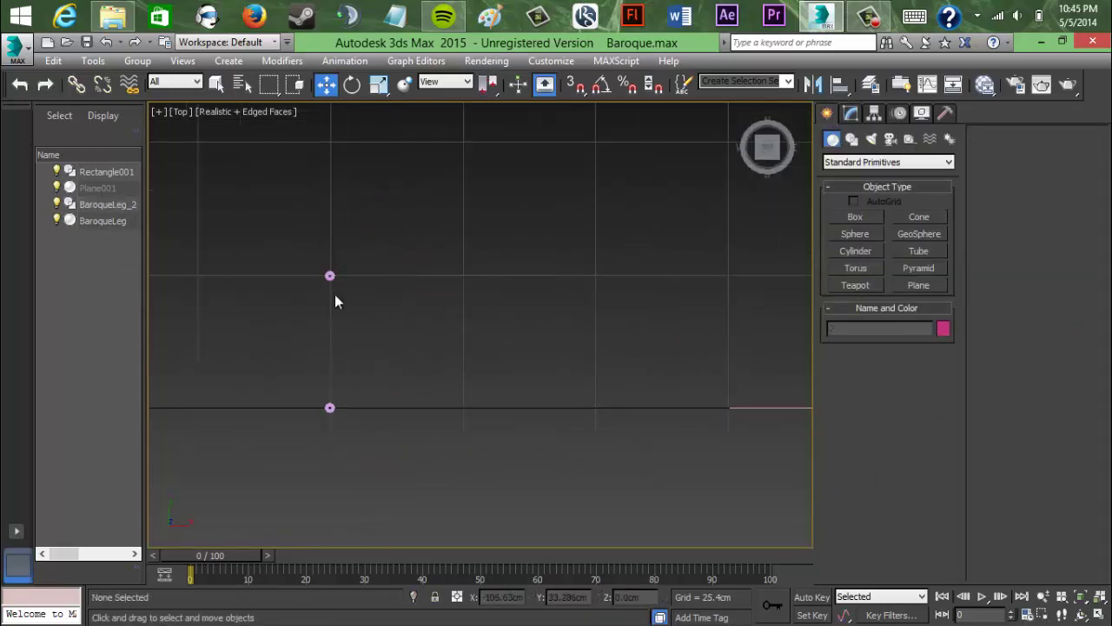
left_click(330, 276)
key("Delete")
Step: Convert BaroqueLeg to an Editable Poly and bring its open upper end into close view for modification
scroll(511, 302, "up", 1)
middle_click_drag(341, 408, 552, 281)
left_click(502, 300)
scroll(541, 300, "up", 4)
left_click(767, 169)
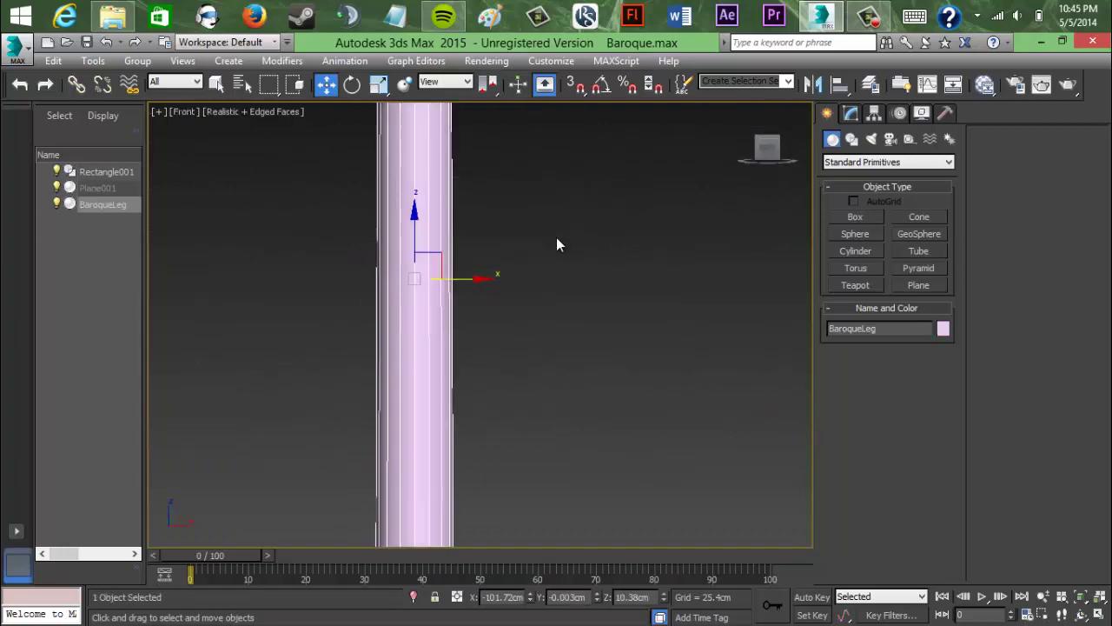
scroll(557, 239, "down", 2)
middle_click_drag(557, 239, 498, 516)
left_click_drag(766, 149, 760, 226)
scroll(514, 392, "up", 3)
middle_click_drag(514, 392, 782, 304)
scroll(714, 403, "up", 2)
middle_click_drag(662, 386, 702, 417)
right_click(346, 340)
mouse_move(441, 506)
left_click(543, 516)
left_click(843, 118)
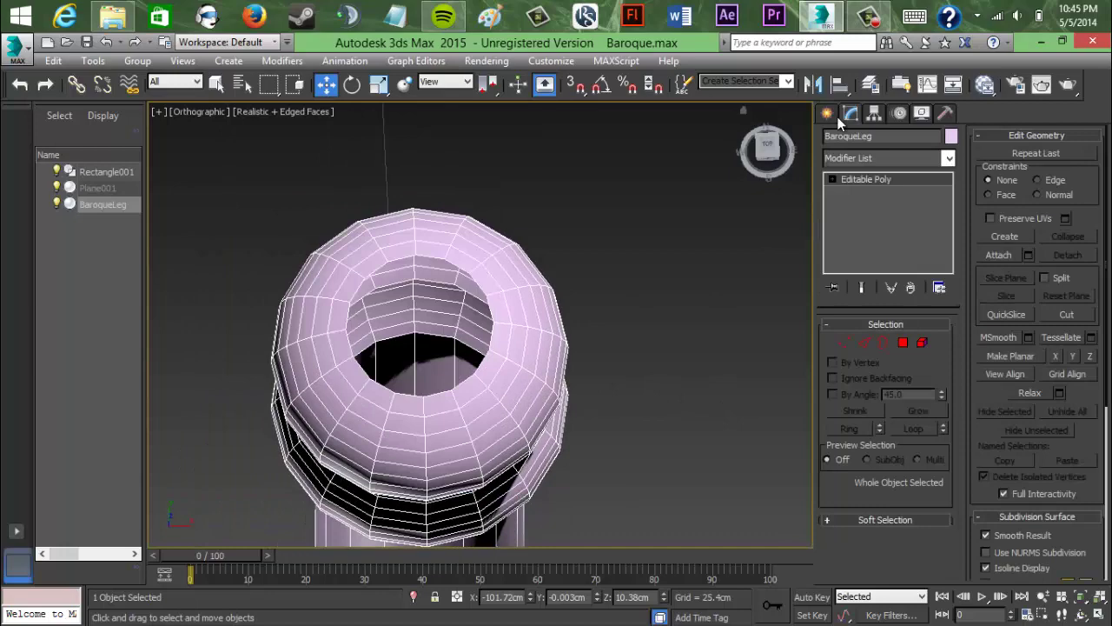
Step: Bridge two perpendicular pairs of opposite rim edges to form a cross over the leg's top opening
left_click(864, 345)
left_click(350, 343)
middle_click_drag(444, 344, 538, 374)
scroll(418, 376, "up", 2)
mouse_move(419, 375)
middle_mouse_down()
mouse_move(434, 372)
mouse_move(411, 386)
middle_mouse_up()
left_click(648, 342, "ctrl")
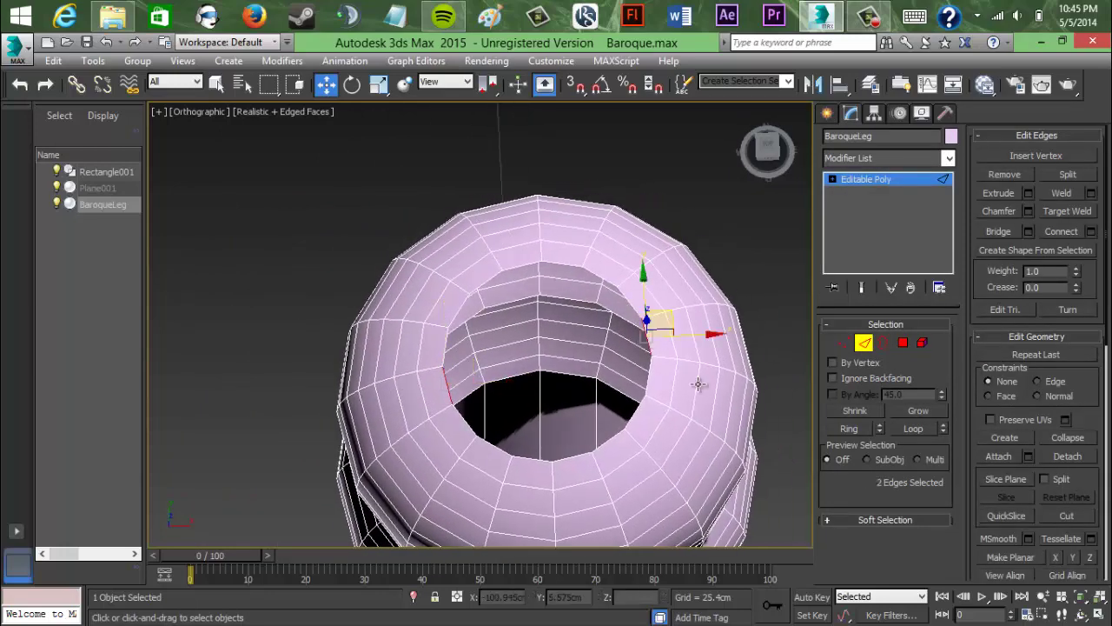
left_click(1018, 233)
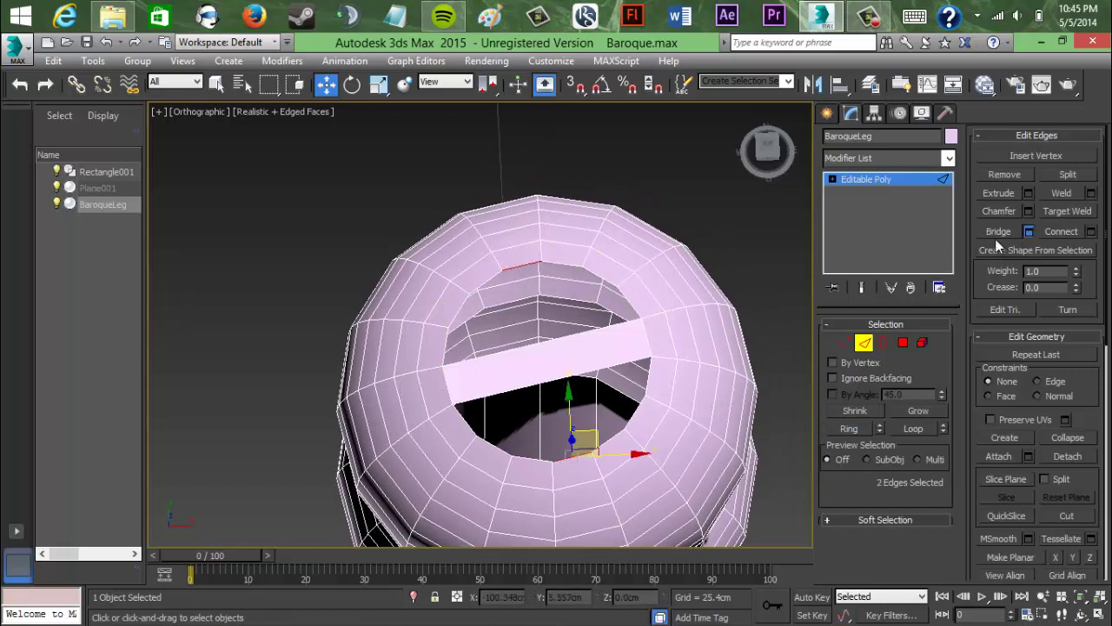
left_click(536, 407)
left_click(998, 232)
Step: Examine the edges, borders, vertices and polygons of the bridged cross over the leg's opening
left_click(456, 309)
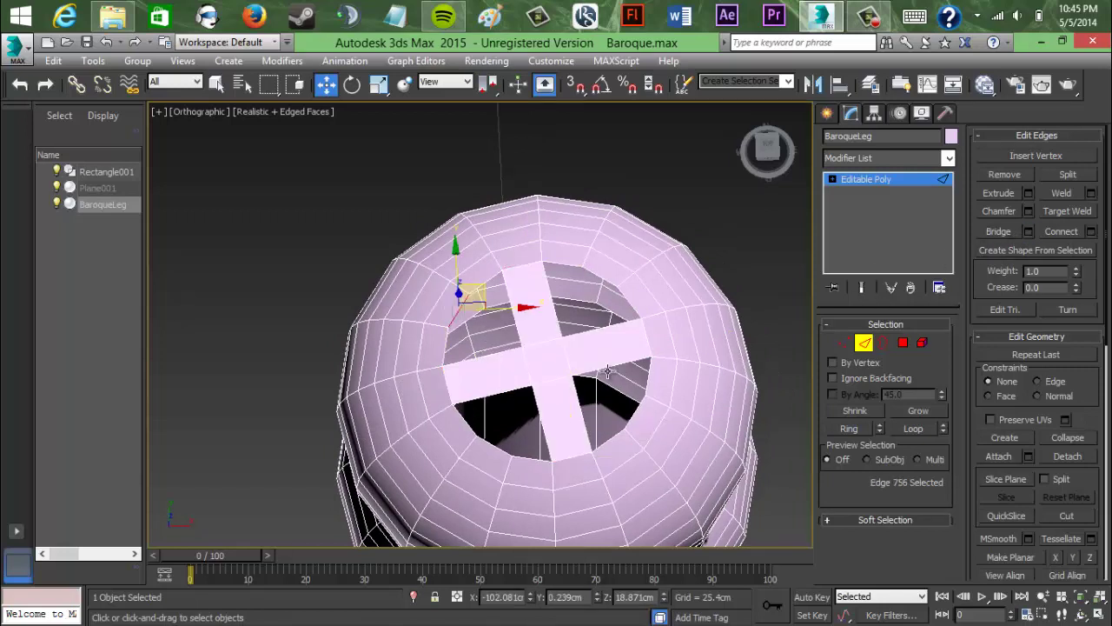
left_click(555, 357)
left_click(546, 317)
middle_click_drag(577, 329, 587, 313)
key("3")
left_click(598, 311)
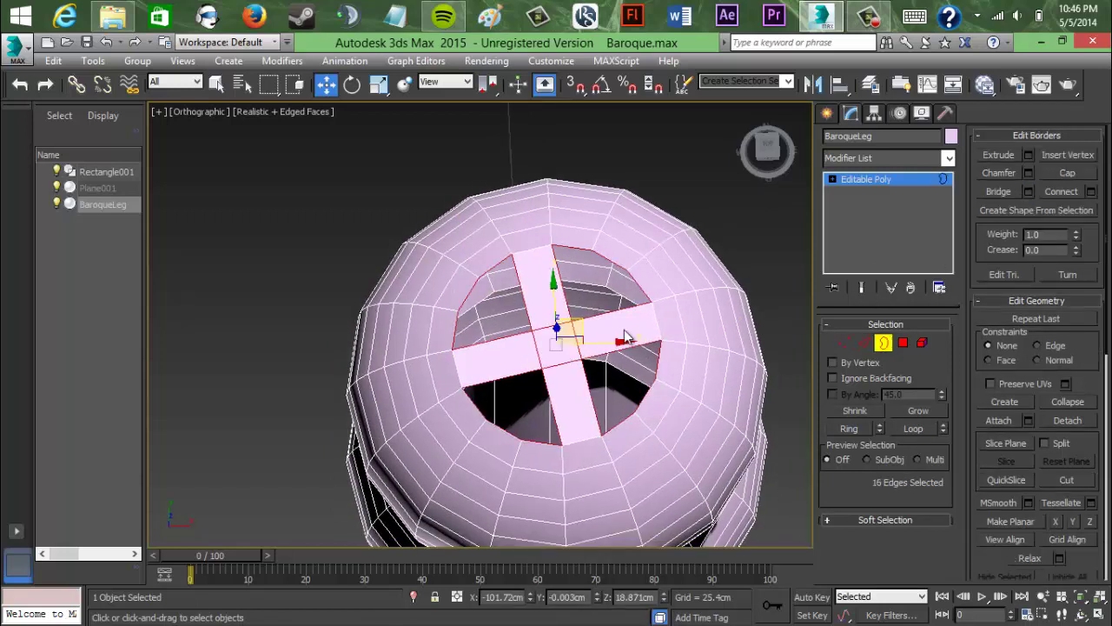
left_click(628, 338)
scroll(628, 337, "up", 5)
left_click(864, 342)
middle_click_drag(475, 143, 478, 232)
left_click(556, 192)
scroll(534, 238, "down", 2)
middle_click_drag(484, 293, 500, 274)
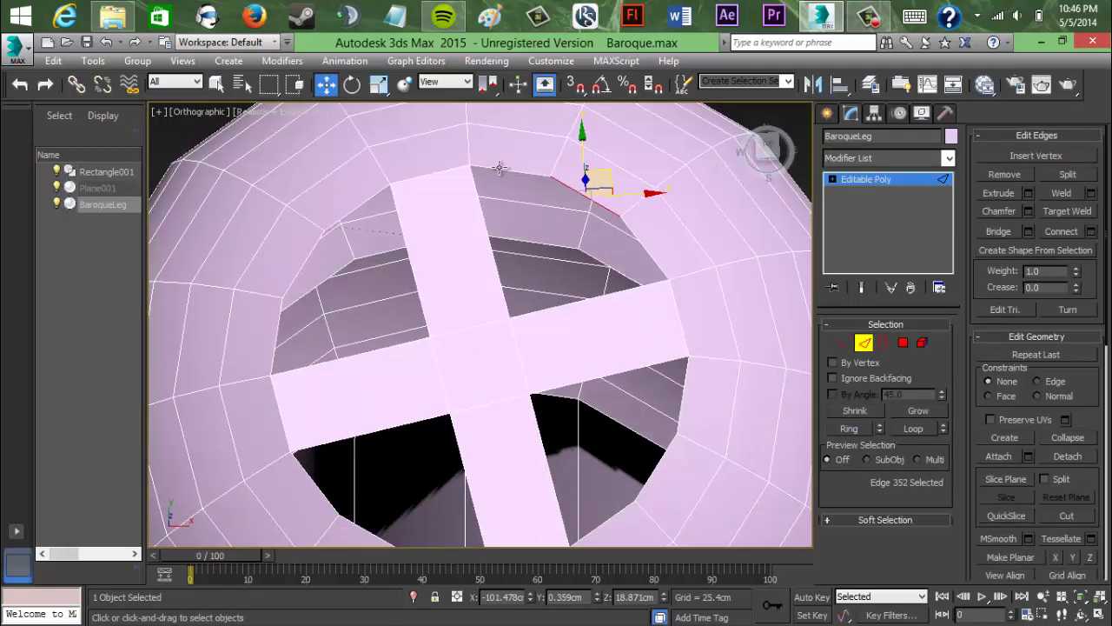
scroll(461, 365, "up", 3)
key("1")
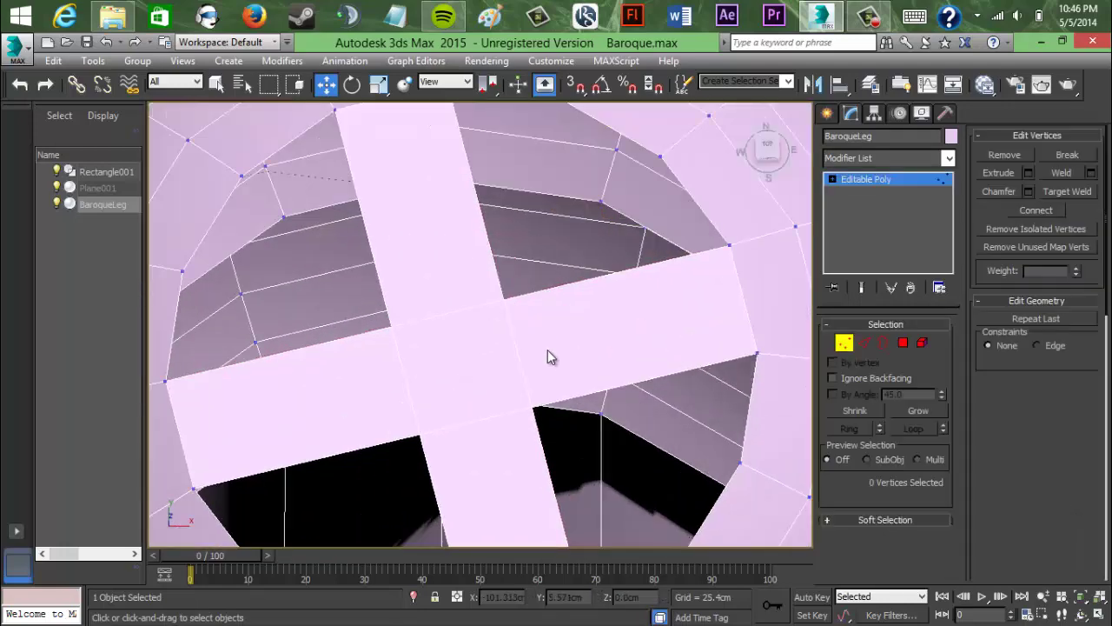
scroll(490, 322, "up", 2)
scroll(507, 337, "down", 2)
mouse_move(574, 364)
middle_mouse_down()
mouse_move(546, 292)
mouse_move(585, 313)
middle_mouse_up()
left_click(864, 341)
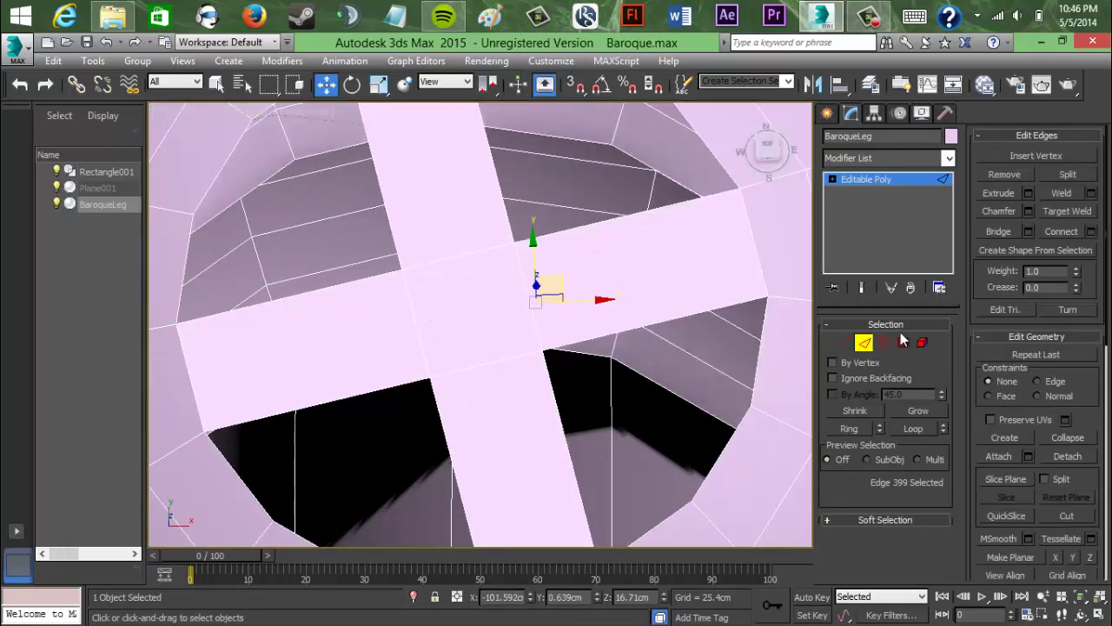
left_click(903, 341)
left_click(865, 343)
Step: Connect the two long edges of the cross's horizontal strip with 2 segments
left_click(596, 221)
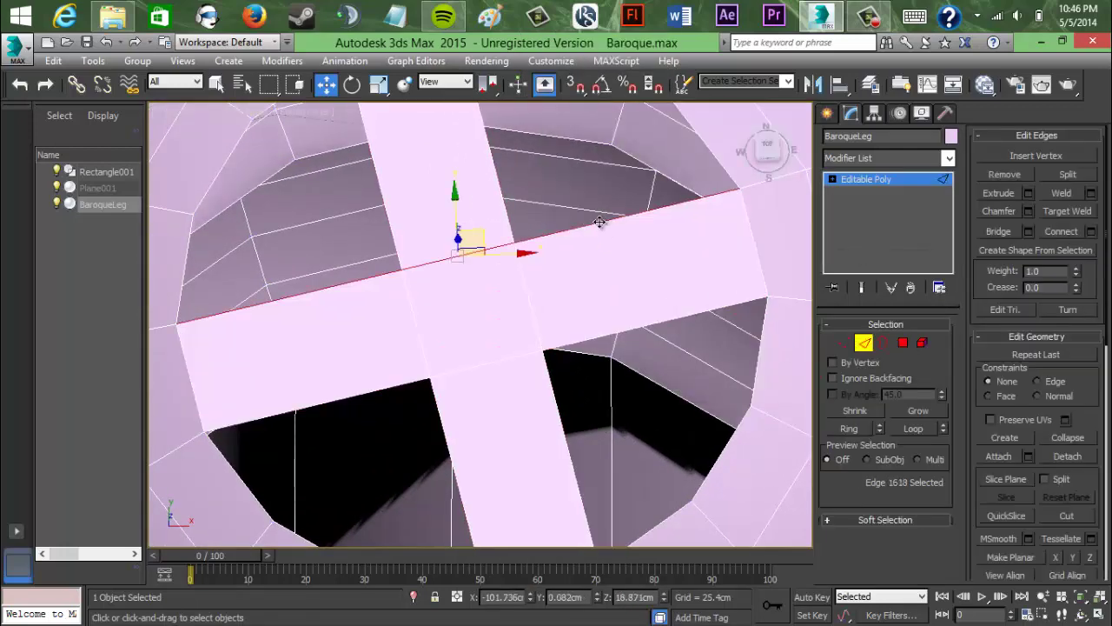
left_click(602, 338, "ctrl")
left_click(1053, 232)
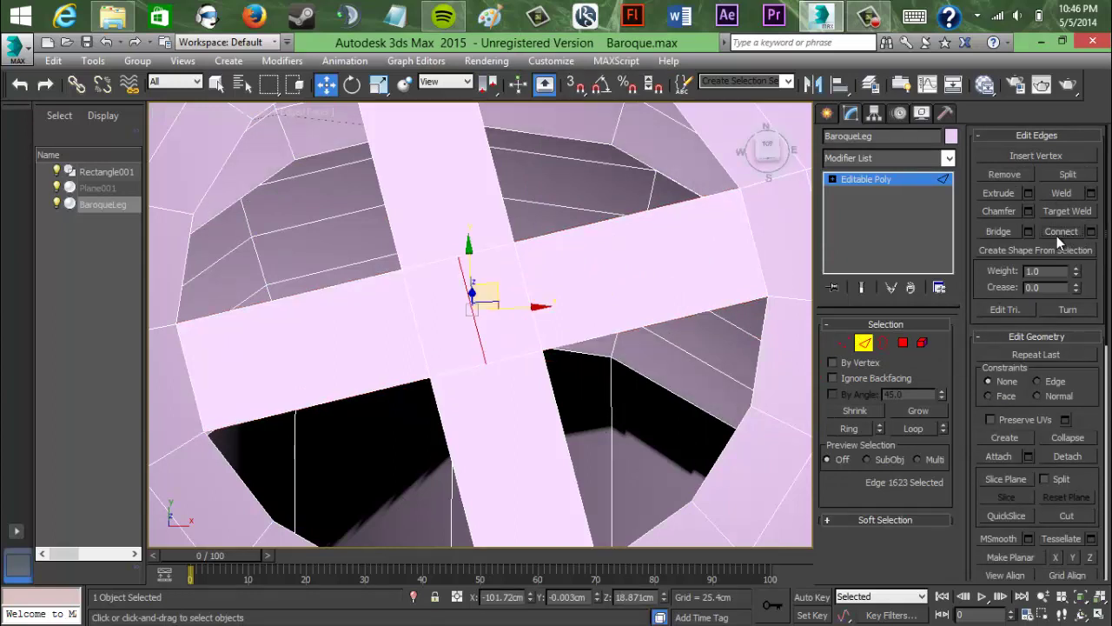
key("ctrl+z")
left_click(1091, 232)
left_click(492, 332)
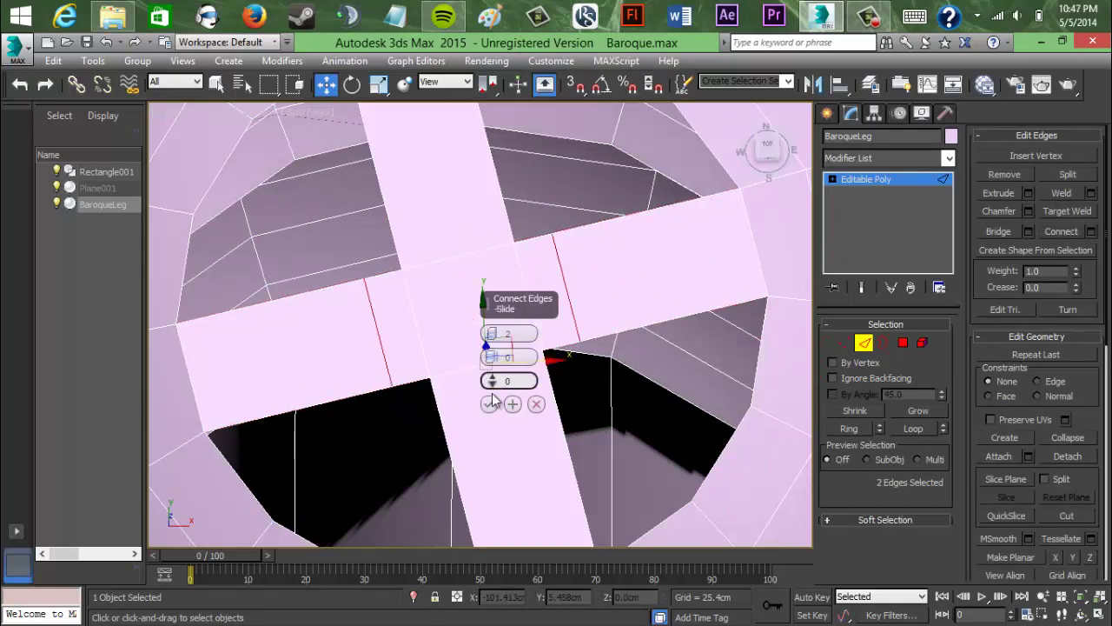
left_click(490, 401)
Step: Try to move the horizontal strip's right connecting edge toward the cross's center, then undo the move
left_click(660, 294)
left_click(570, 290)
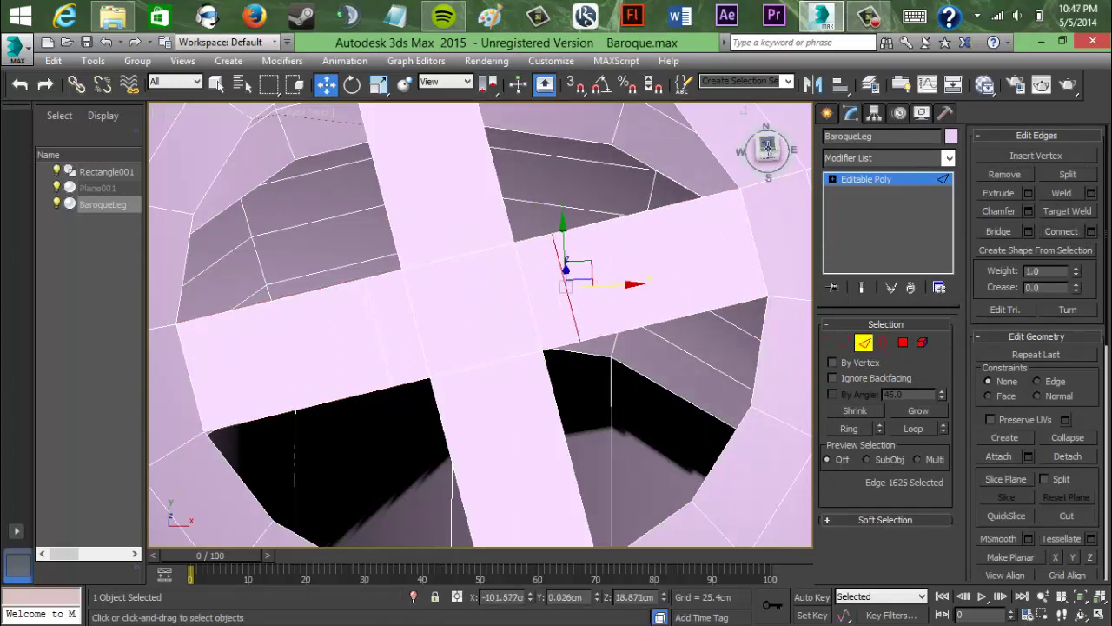
left_click(767, 149)
left_click_drag(593, 281, 583, 283)
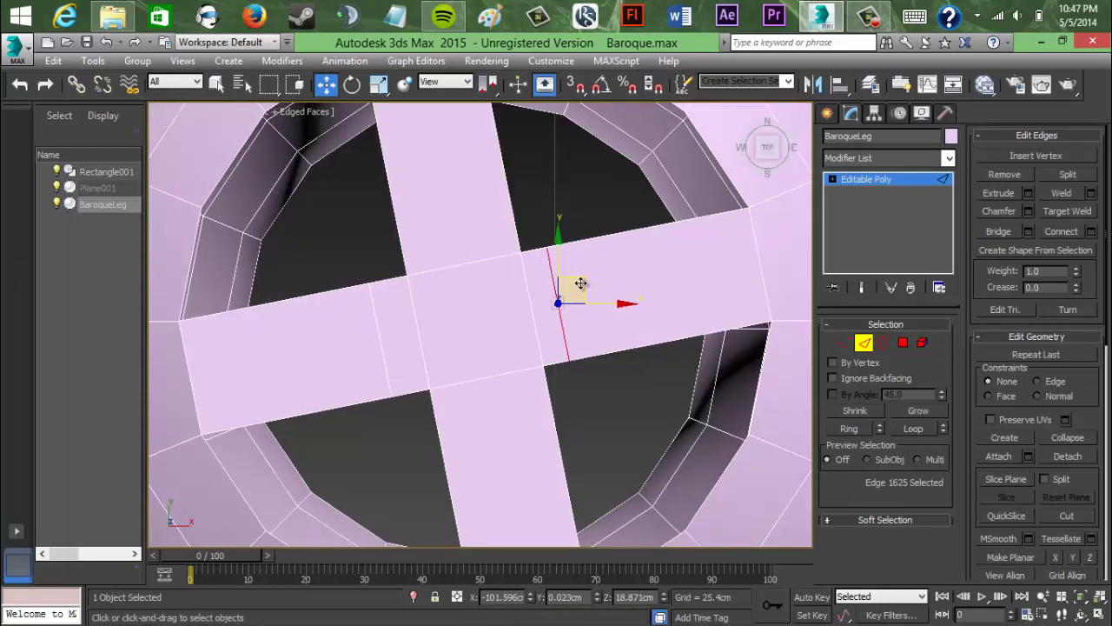
key("ctrl+z")
left_click_drag(787, 139, 790, 148)
middle_click_drag(702, 228, 705, 192)
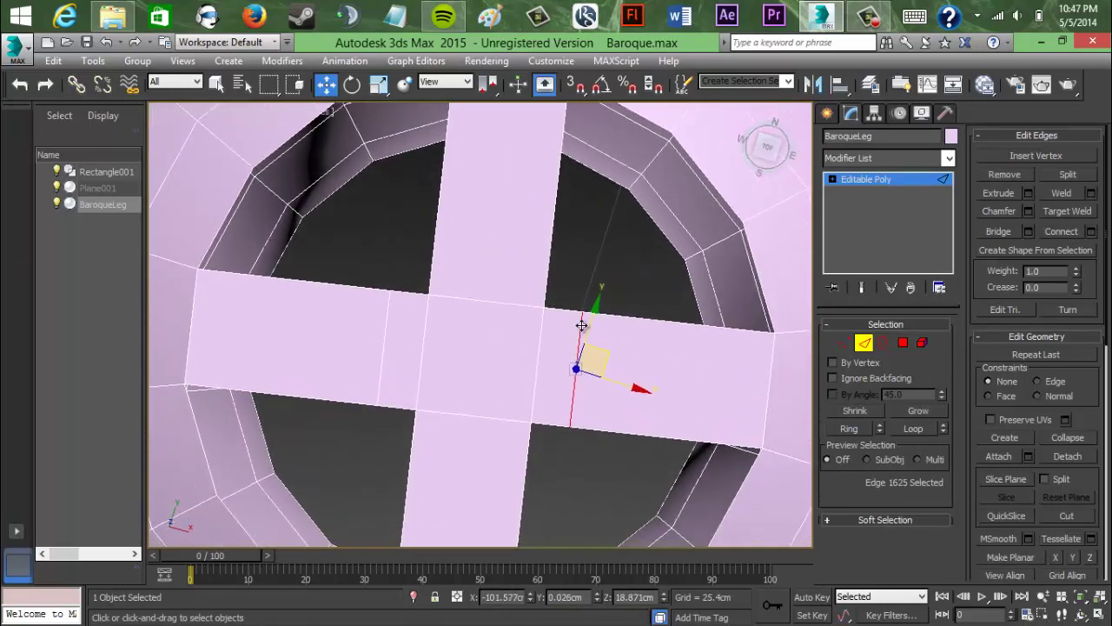
Step: Connect the long edges of the cross's vertical strip with 2 segments
key("1")
left_click(864, 343)
left_click(552, 224)
key("alt+r")
left_click(1090, 231)
left_click(481, 401)
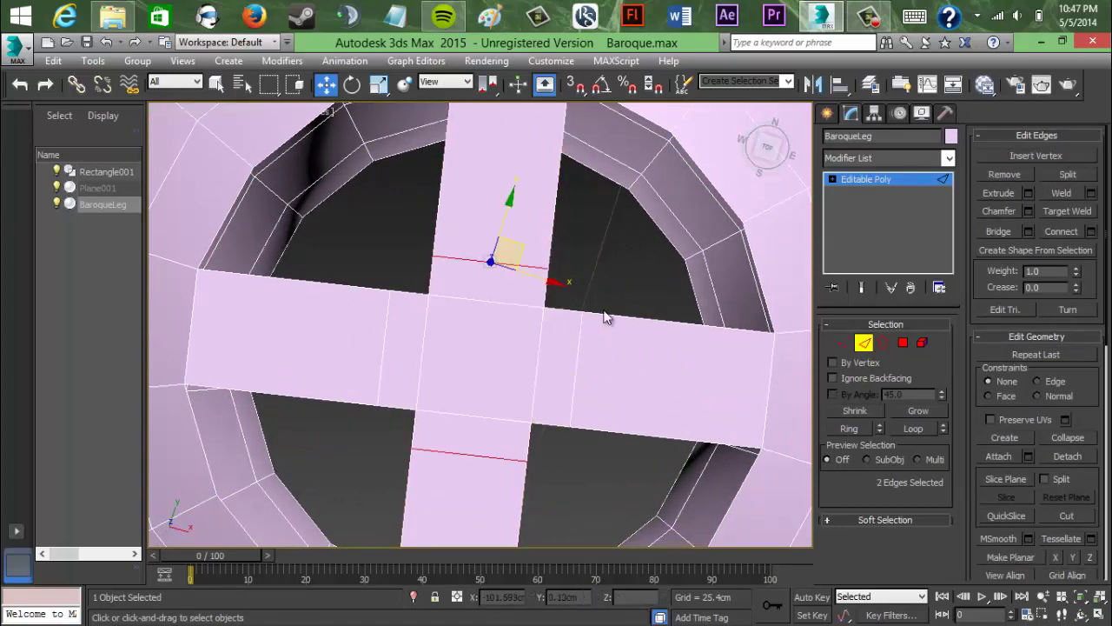
Step: Try to collapse the two vertices beside the cross's upper-right inner corner into one
left_click(498, 302)
left_click(844, 342)
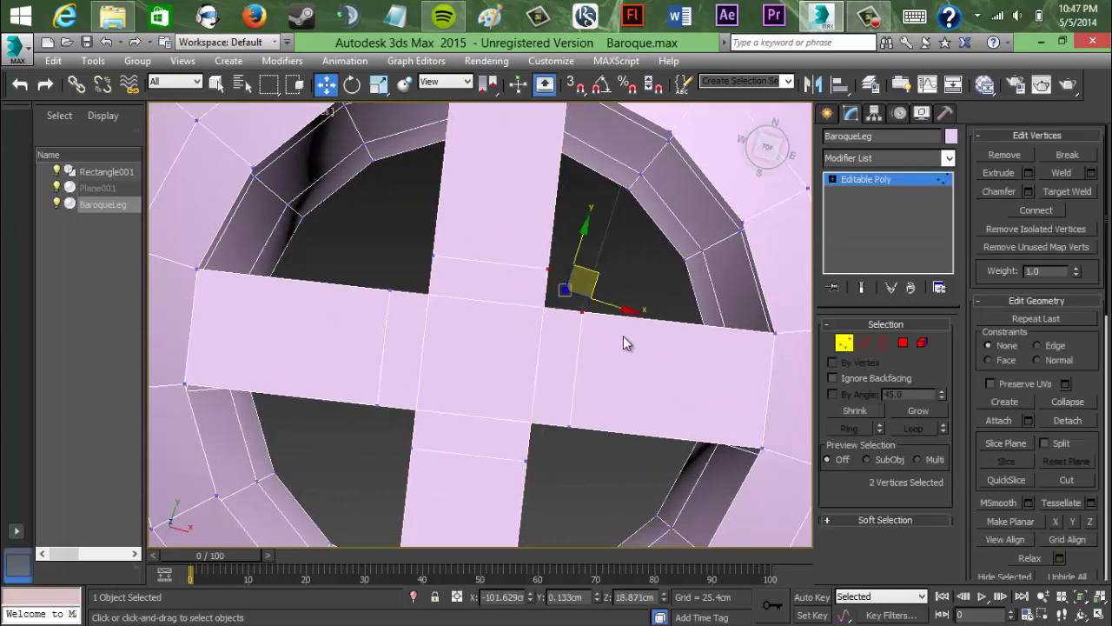
left_click(1068, 402)
Step: Try to join the two vertices near the cross's upper-left inner corner, then undo back to before the collapse
left_click_drag(375, 243, 446, 301)
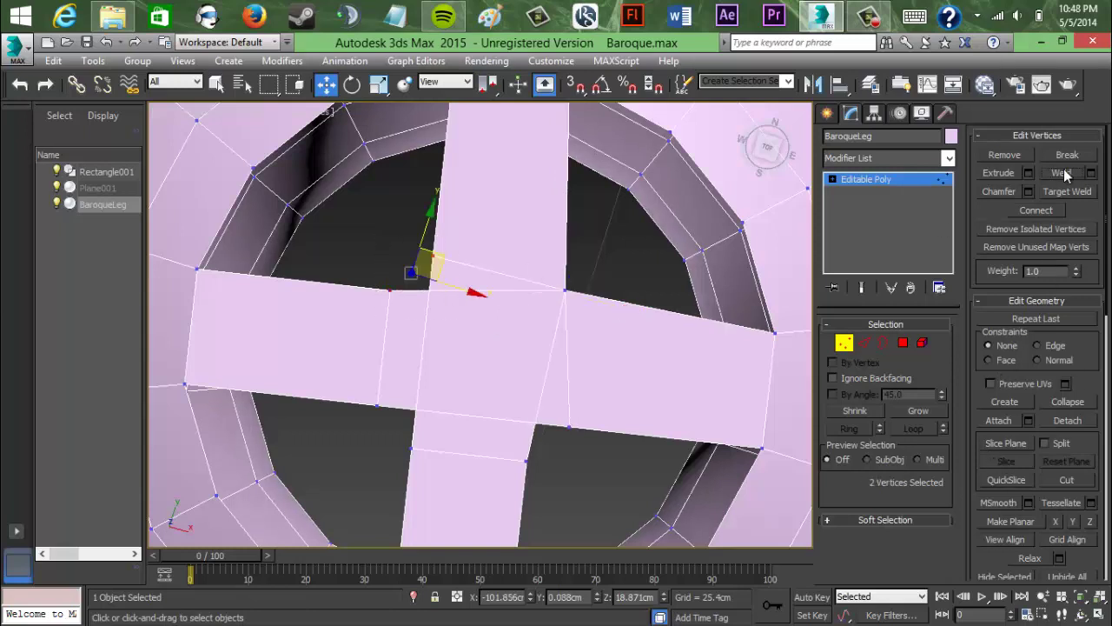
left_click(1069, 192)
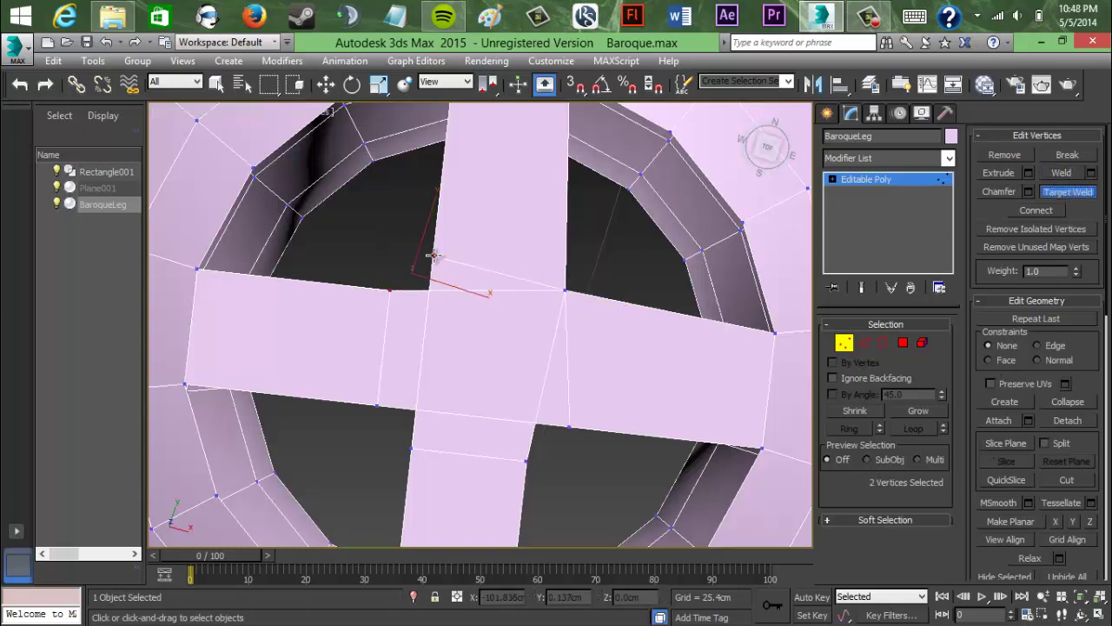
key("w")
left_click(385, 250)
left_click(433, 256)
left_click(389, 290)
left_click_drag(433, 257, 422, 291)
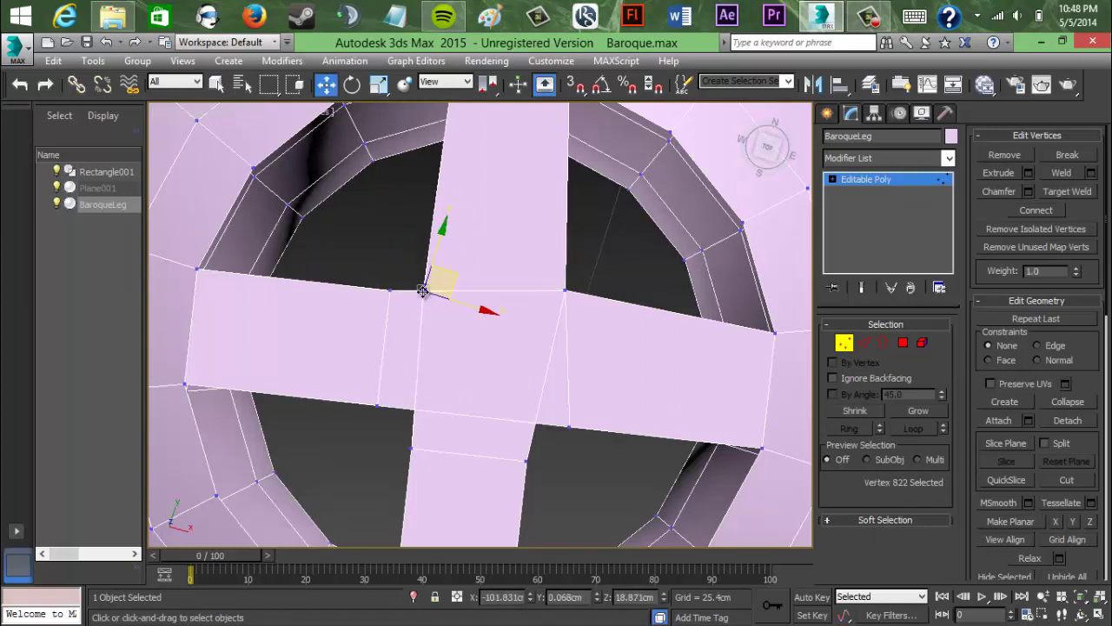
key("ctrl+z")
key("ctrl+z")
key("ctrl+z")
key("ctrl+z")
Step: Move the eight connecting vertices of the two strips onto the four inner corners of the cross
left_click_drag(582, 311, 542, 307)
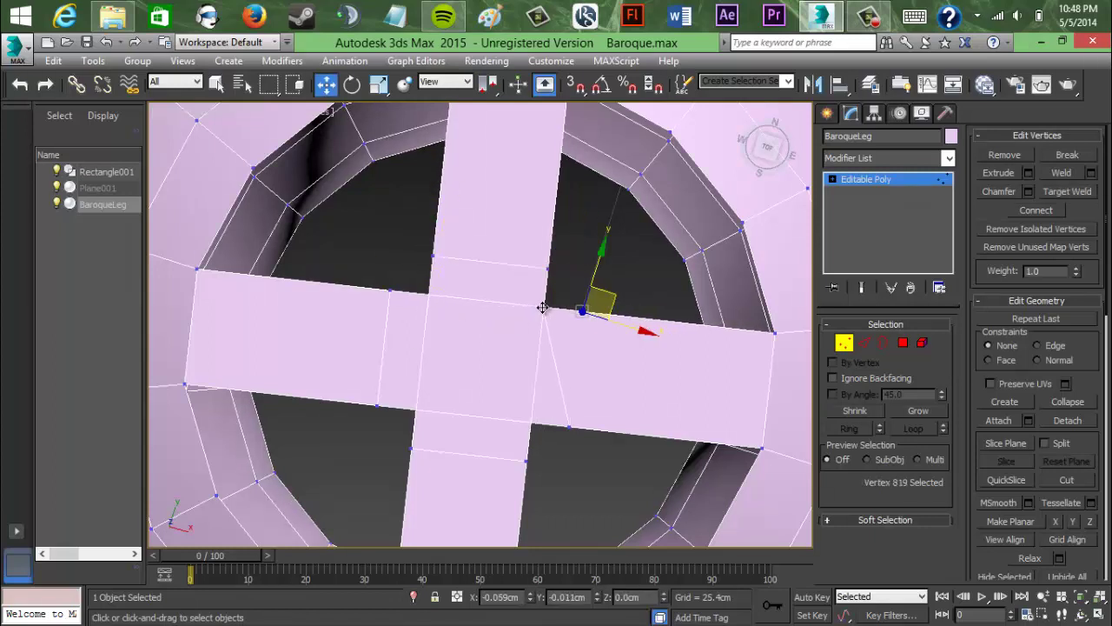
left_click_drag(547, 268, 544, 306)
left_click_drag(433, 255, 430, 295)
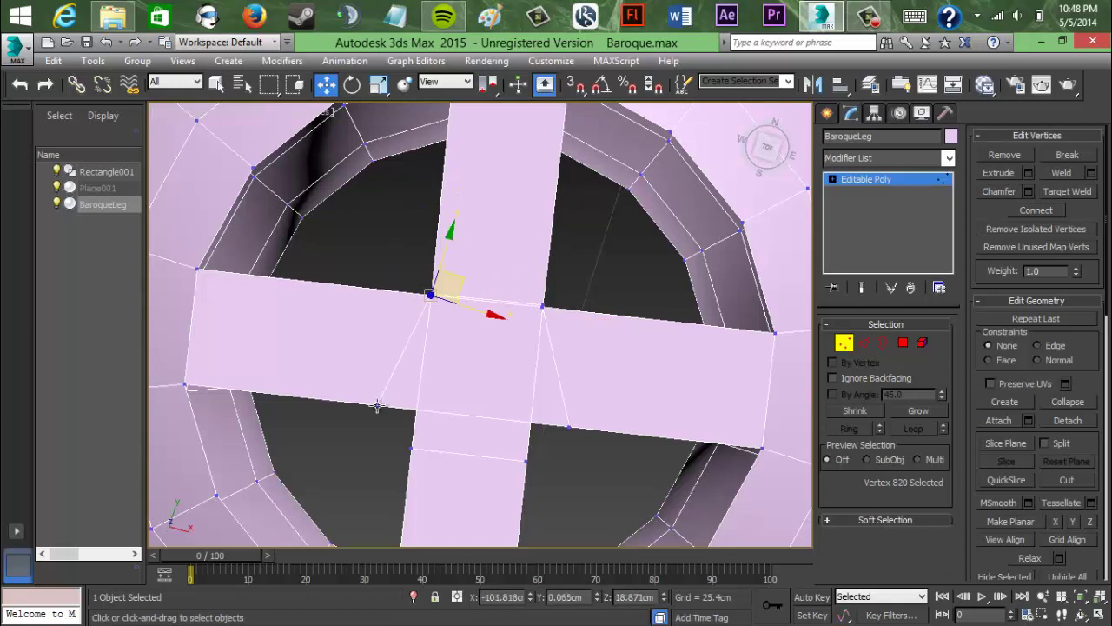
left_click_drag(377, 406, 419, 407)
left_click_drag(411, 449, 420, 407)
left_click_drag(526, 460, 531, 423)
left_click_drag(569, 427, 530, 423)
left_click(573, 461)
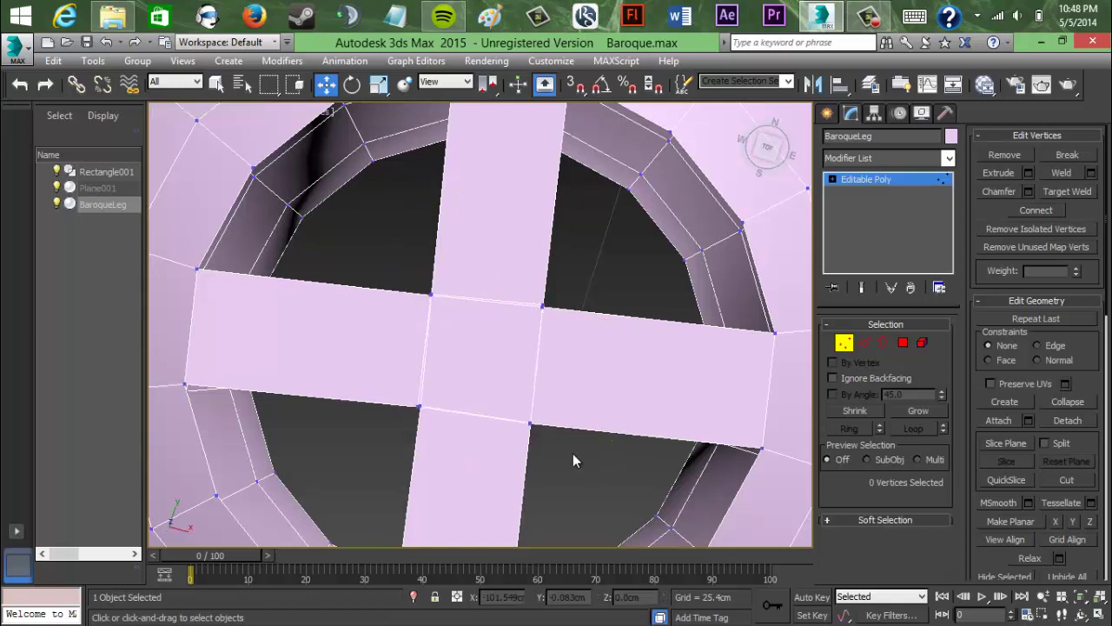
Step: Try to weld the overlapping vertices at the cross's inner corners and adjust the upper-right corner vertex
left_click(531, 423)
left_click(1063, 173)
left_click(582, 348)
scroll(583, 347, "up", 5)
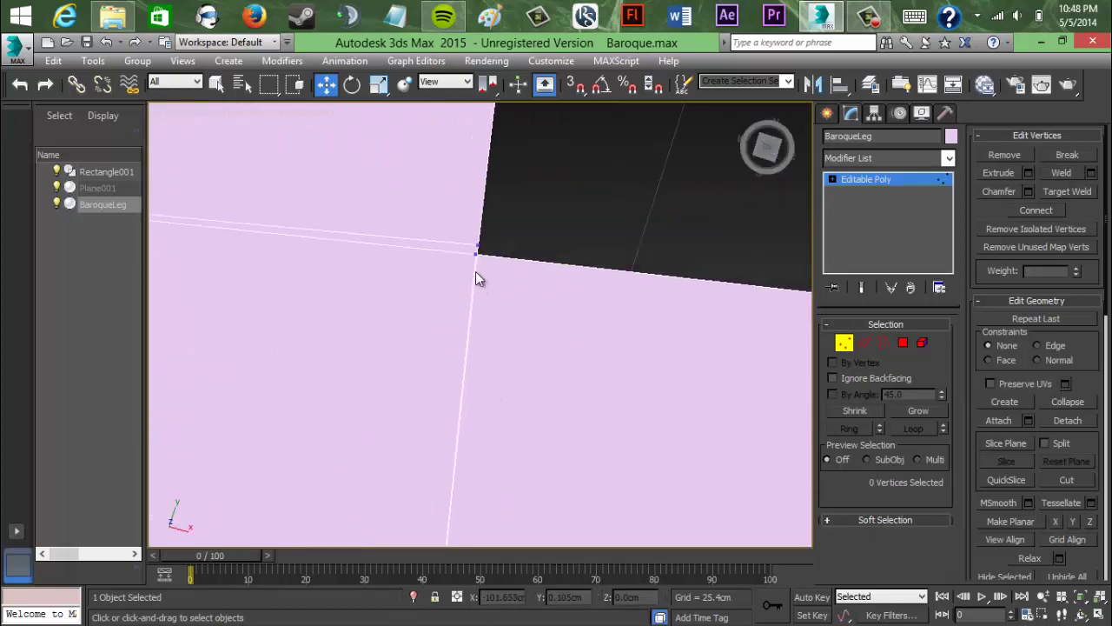
left_click(530, 227)
left_click_drag(476, 254, 454, 270)
scroll(976, 212, "down", 1)
left_click(398, 331)
scroll(398, 331, "down", 5)
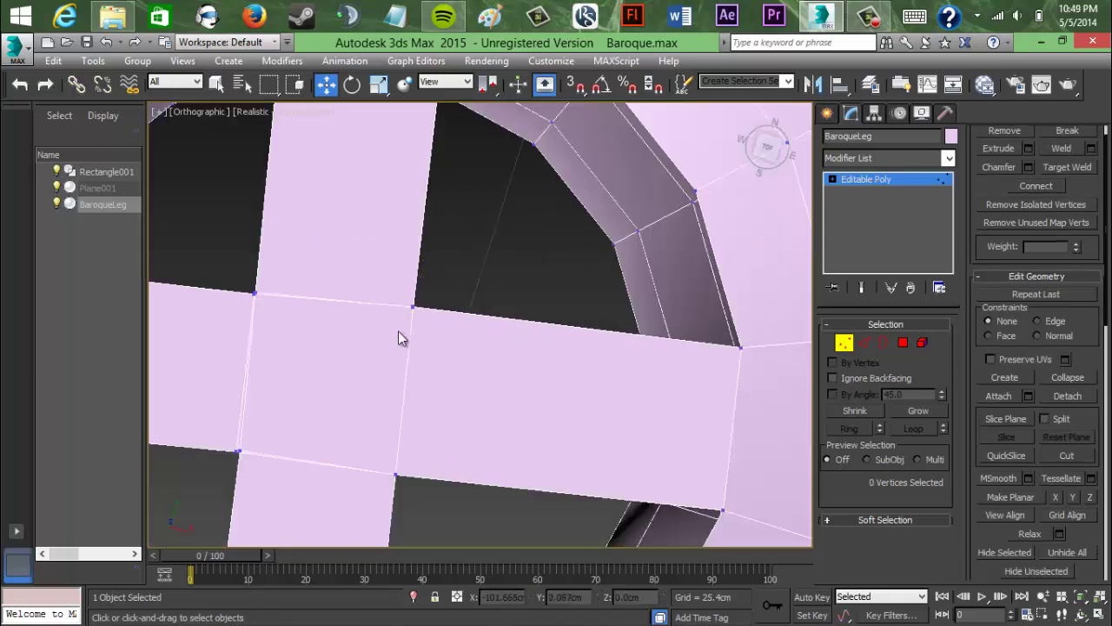
Step: Undo the welding attempts and the vertex moves at the cross's lower inner corners
middle_click_drag(398, 331, 526, 337)
key("ctrl+z")
key("ctrl+z")
key("ctrl+z")
key("ctrl+z")
key("ctrl+z")
key("ctrl+z")
key("ctrl+z")
key("ctrl+z")
key("ctrl+z")
key("ctrl+z")
key("ctrl+z")
key("ctrl+z")
left_click(488, 350)
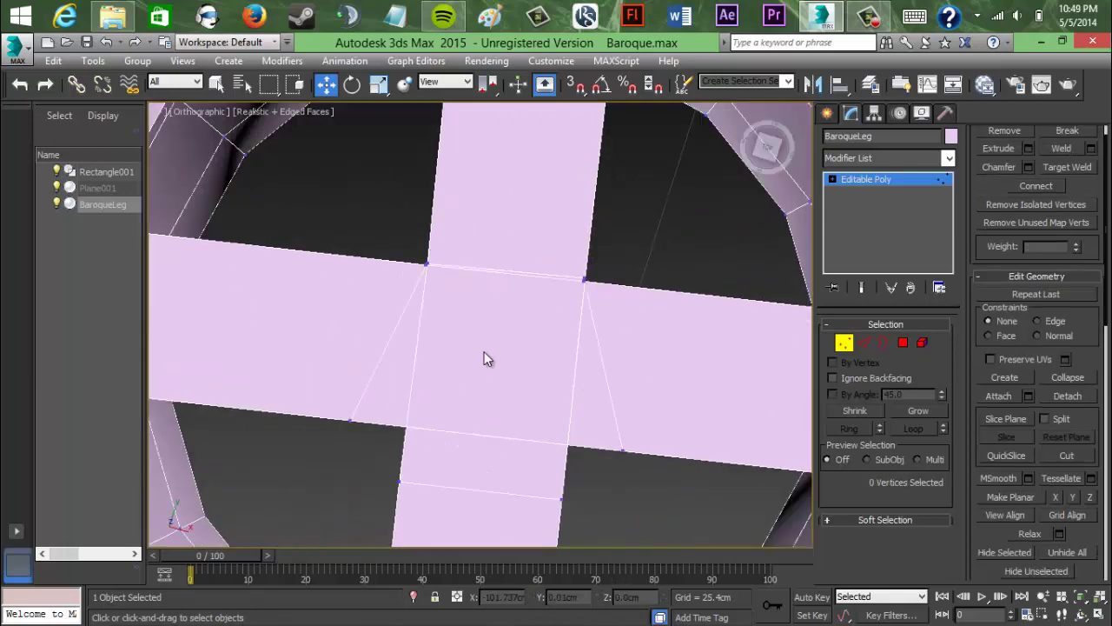
Step: Delete all polygons of the bridged cross from the leg's top opening
left_click(903, 342)
left_click(517, 325)
key("Delete")
left_click(496, 239)
key("Delete")
left_click(500, 356)
key("Delete")
key("Delete")
left_click(358, 372)
key("Delete")
left_click(480, 514)
key("Delete")
scroll(501, 412, "down", 4)
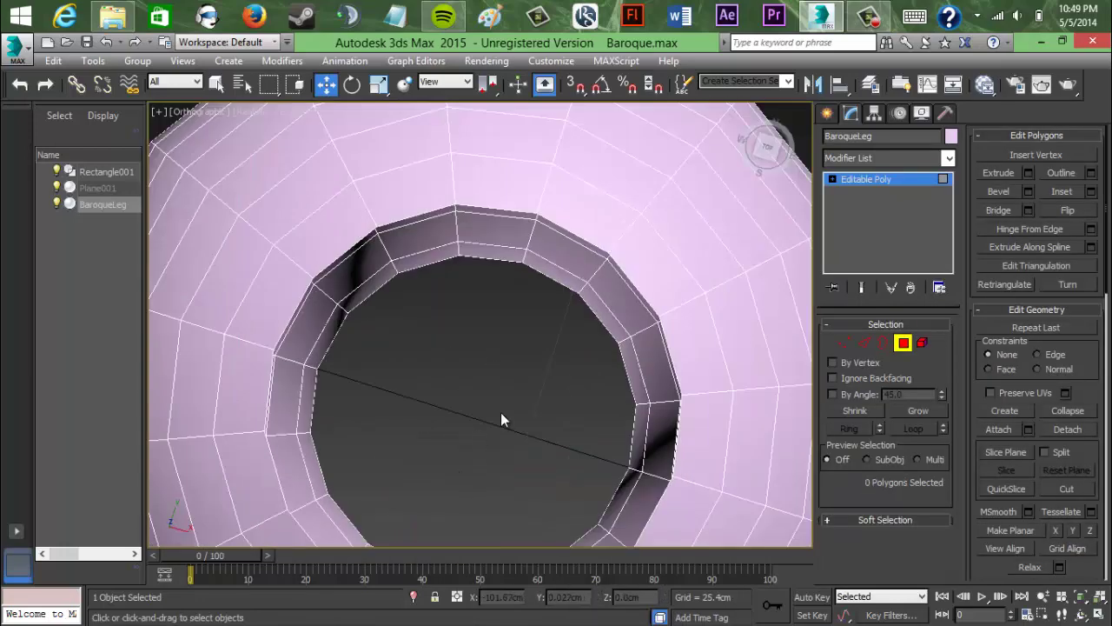
Step: Select the open border at the top of BaroqueLeg and cap it
left_click(884, 342)
left_click(516, 119)
left_click(1061, 172)
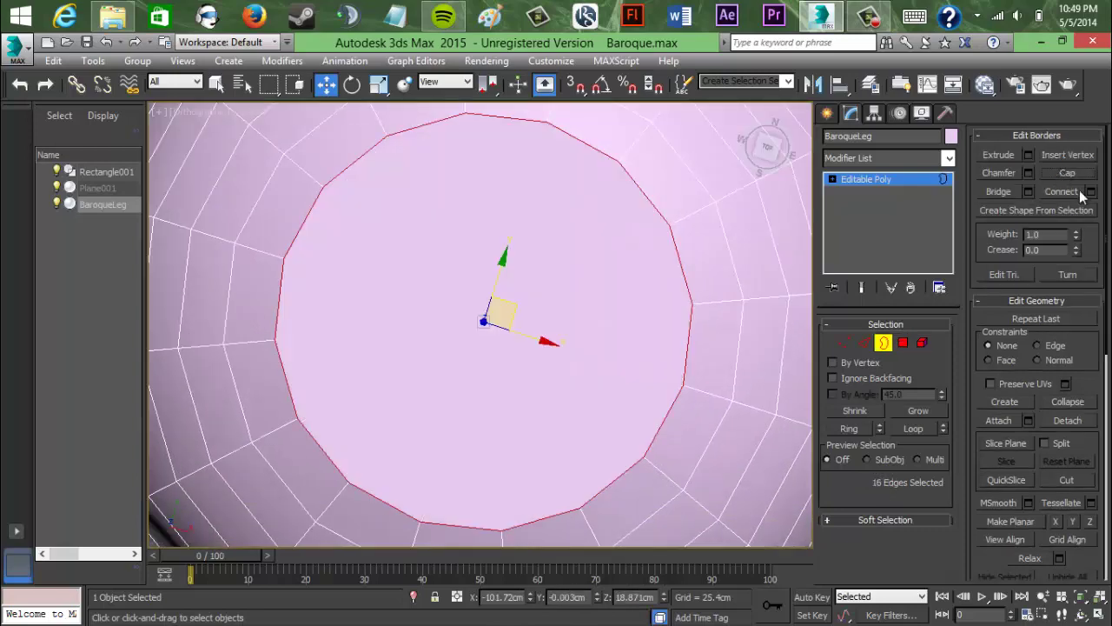
left_click(1090, 193)
left_click(535, 405)
left_click(605, 320)
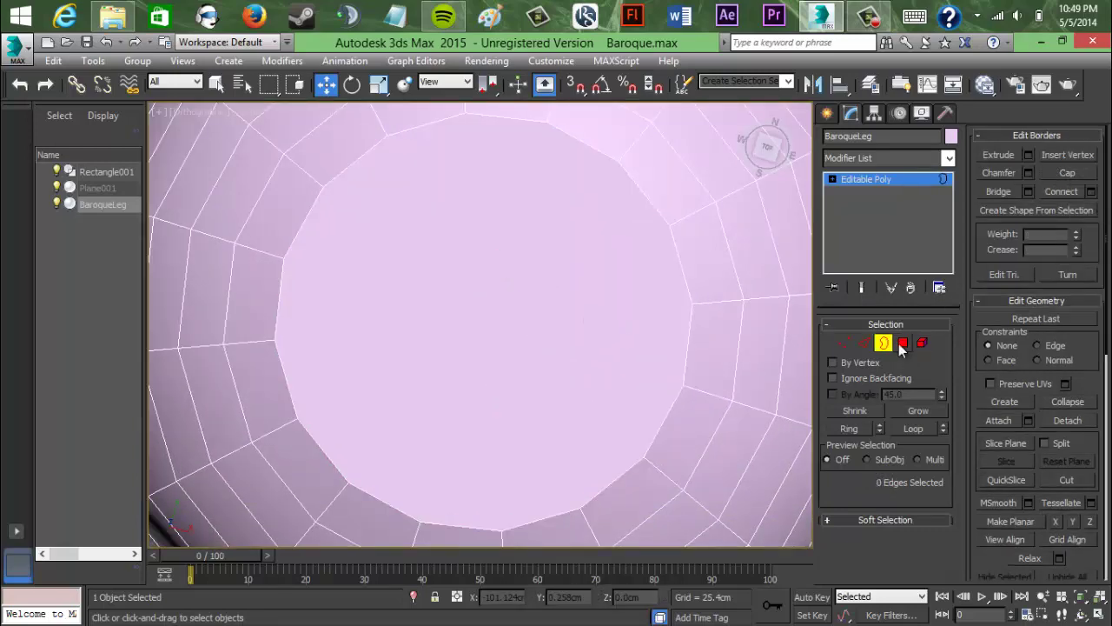
Step: Try to connect two opposite rim edges across the capped top with 2 segments, then undo the connection
left_click(863, 342)
left_click(507, 118)
left_click(484, 529, "ctrl")
left_click(1067, 232)
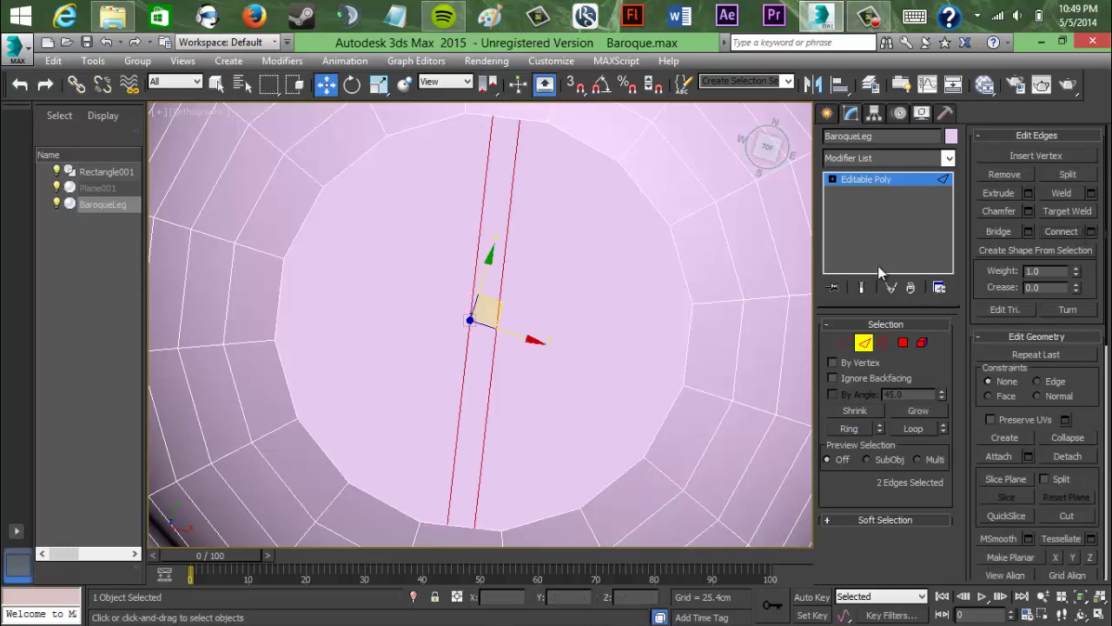
left_click(511, 430)
key("ctrl+z")
key("ctrl+z")
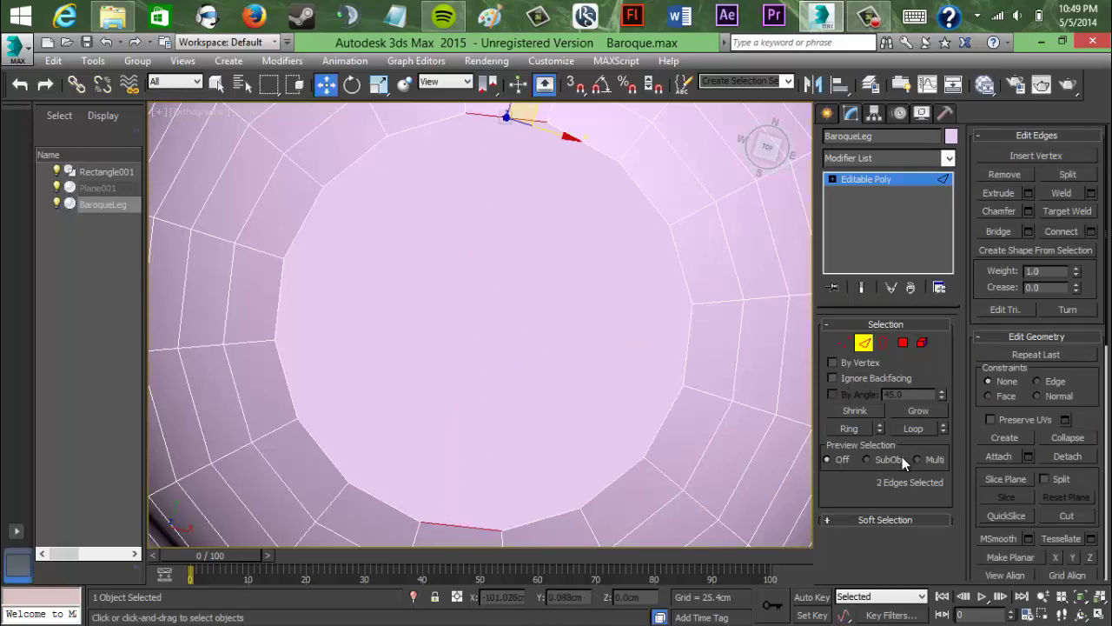
Step: Switch to the cap polygon on the leg's top and activate a slice plane for it
left_click(1007, 479)
left_click(903, 343)
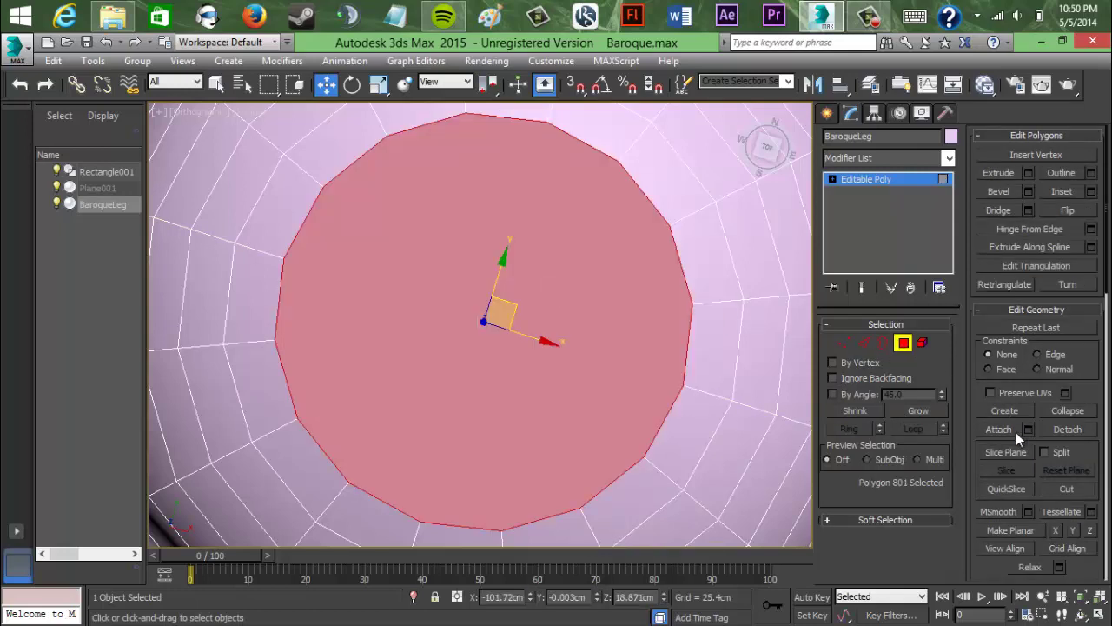
left_click(1006, 452)
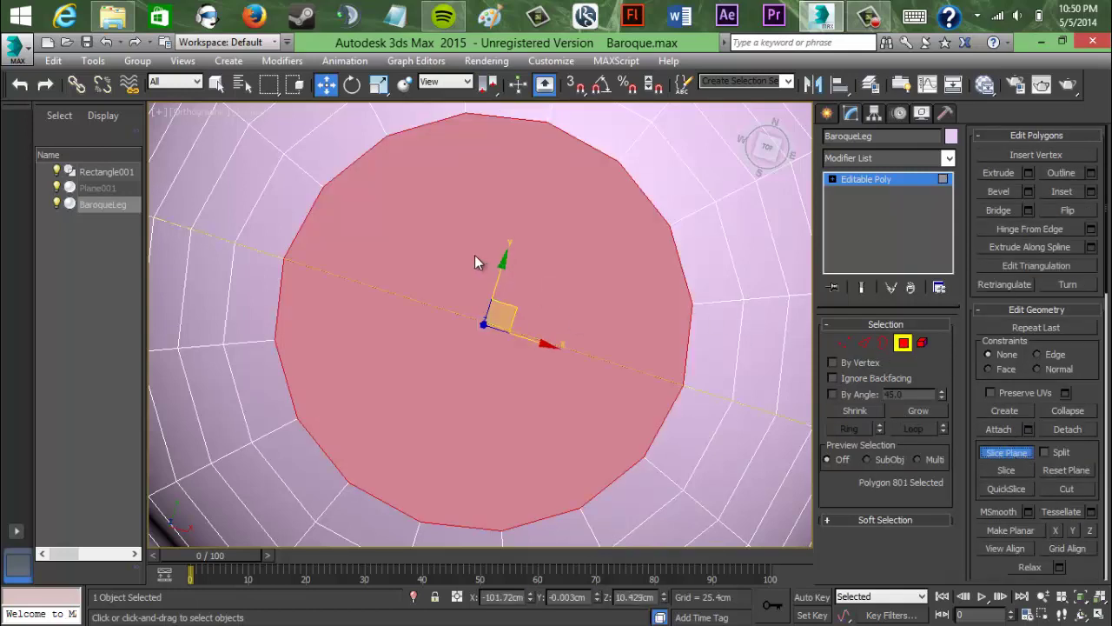
Step: Try slicing the cap across its centre with a rotated slice plane, then undo the cut and the plane moves
key("e")
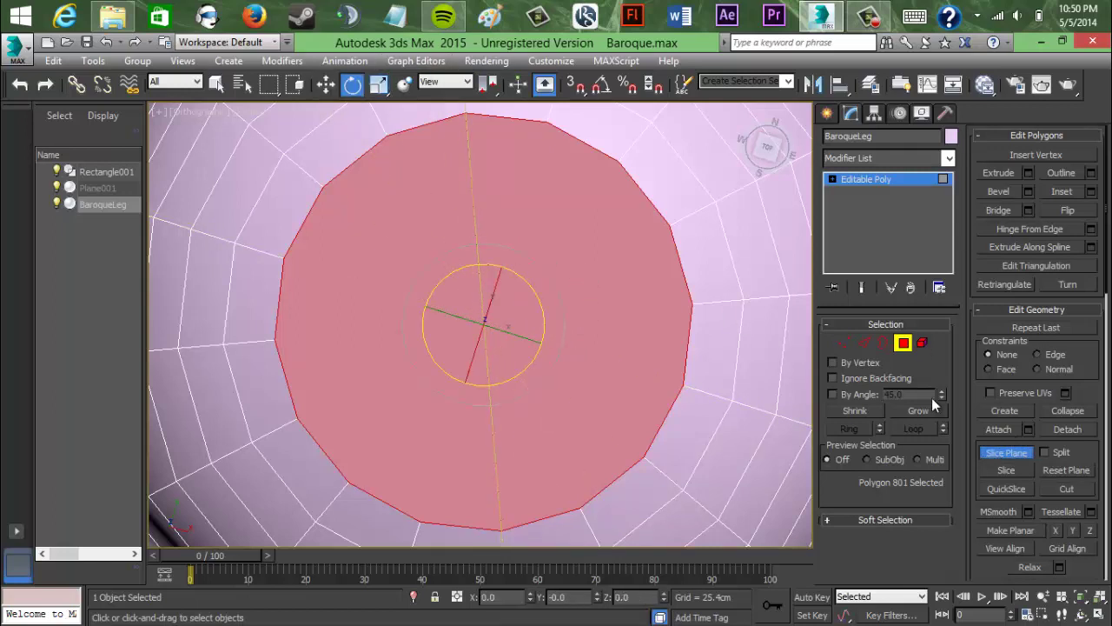
left_click(1004, 470)
left_click_drag(531, 294, 561, 310)
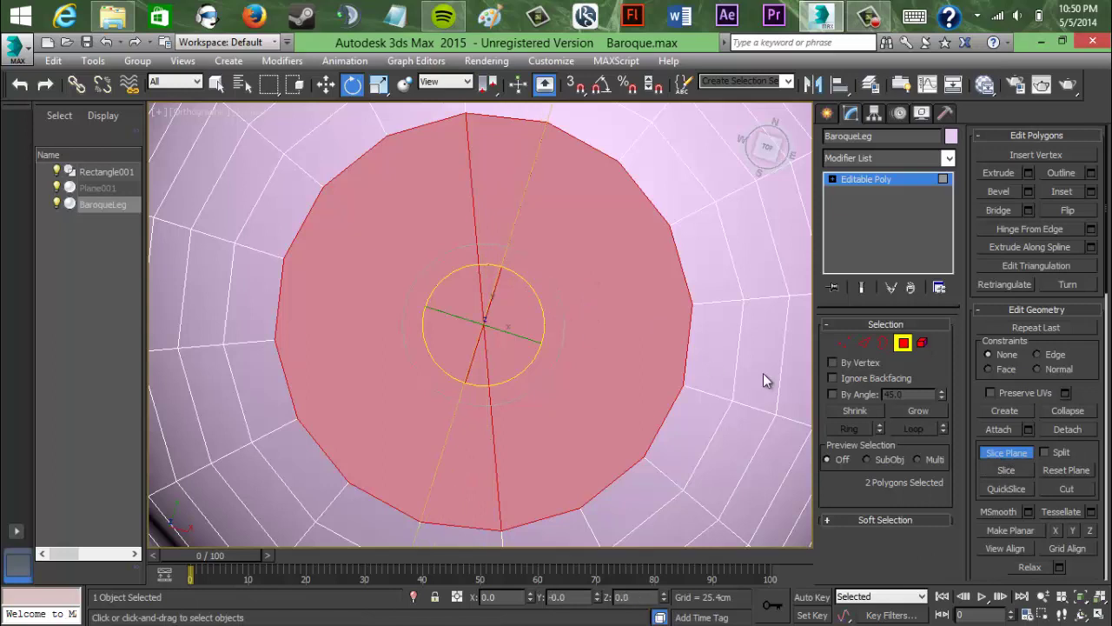
key("ctrl+z")
left_click(326, 84)
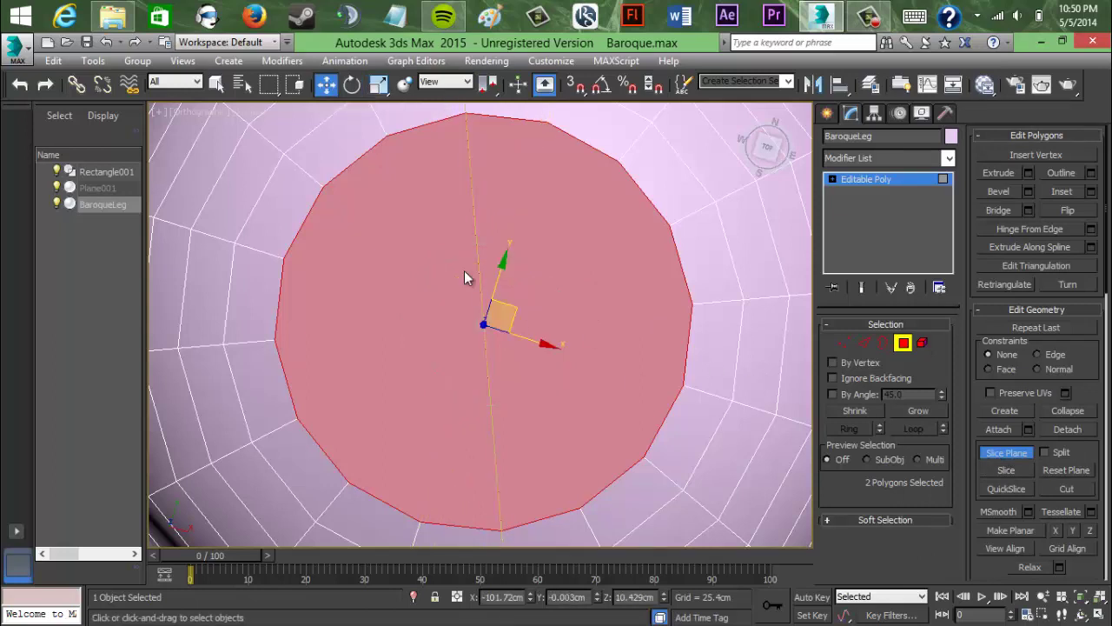
mouse_move(524, 336)
left_mouse_down()
mouse_move(470, 331)
mouse_move(541, 325)
left_mouse_up()
key("ctrl+z")
key("ctrl+z")
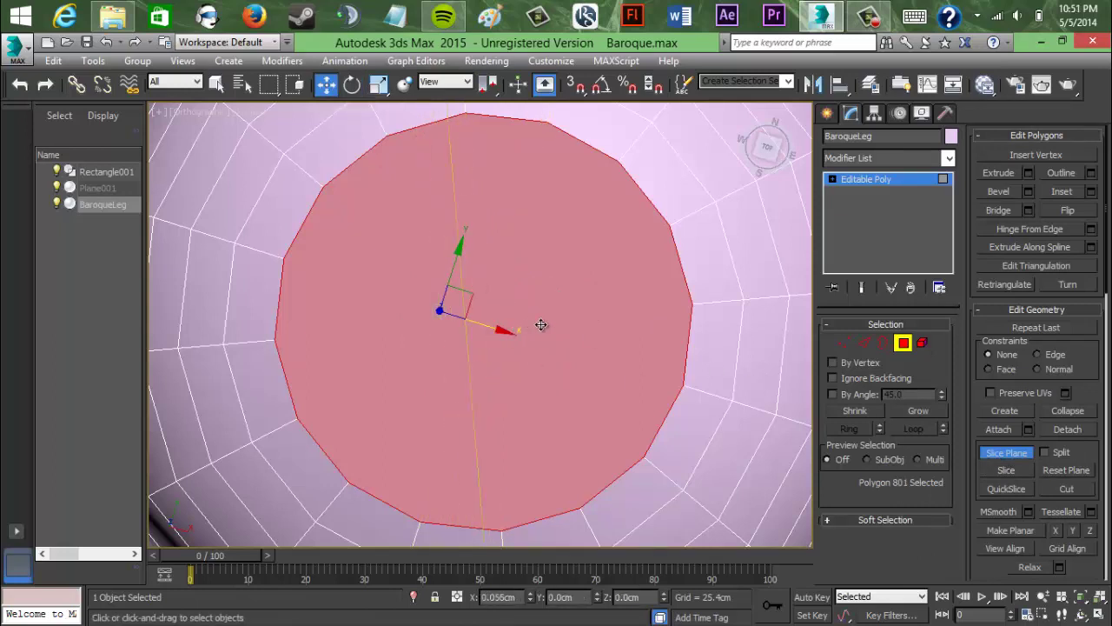
Step: Rotate and shift the slice plane onto two opposite rim vertices west of the cap's centre and slice the polygon
key("e")
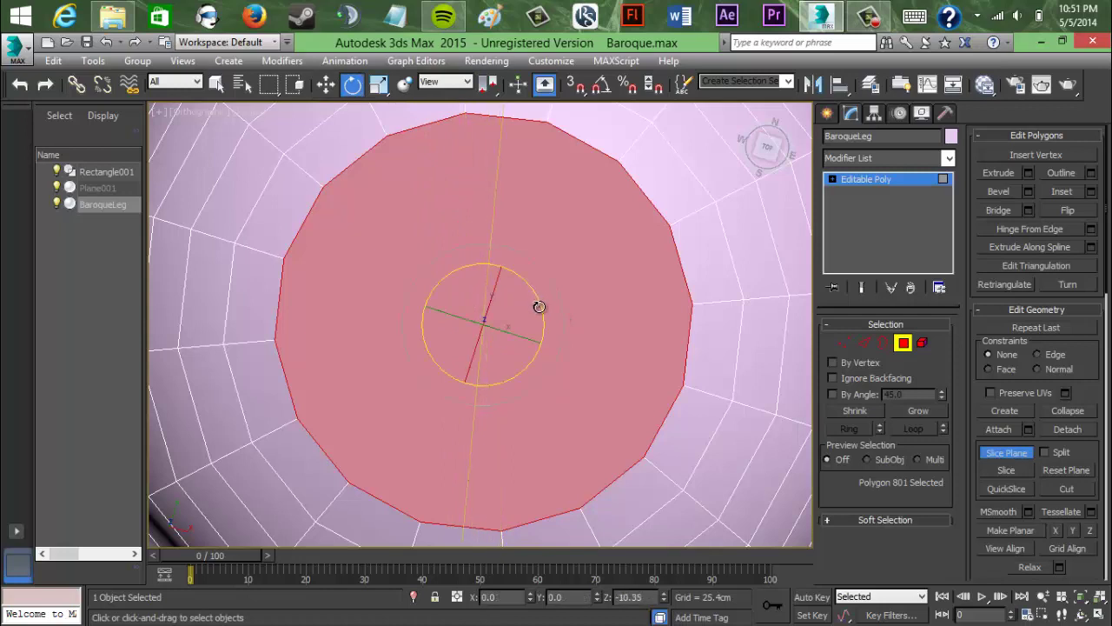
key("w")
left_click_drag(527, 337, 502, 328)
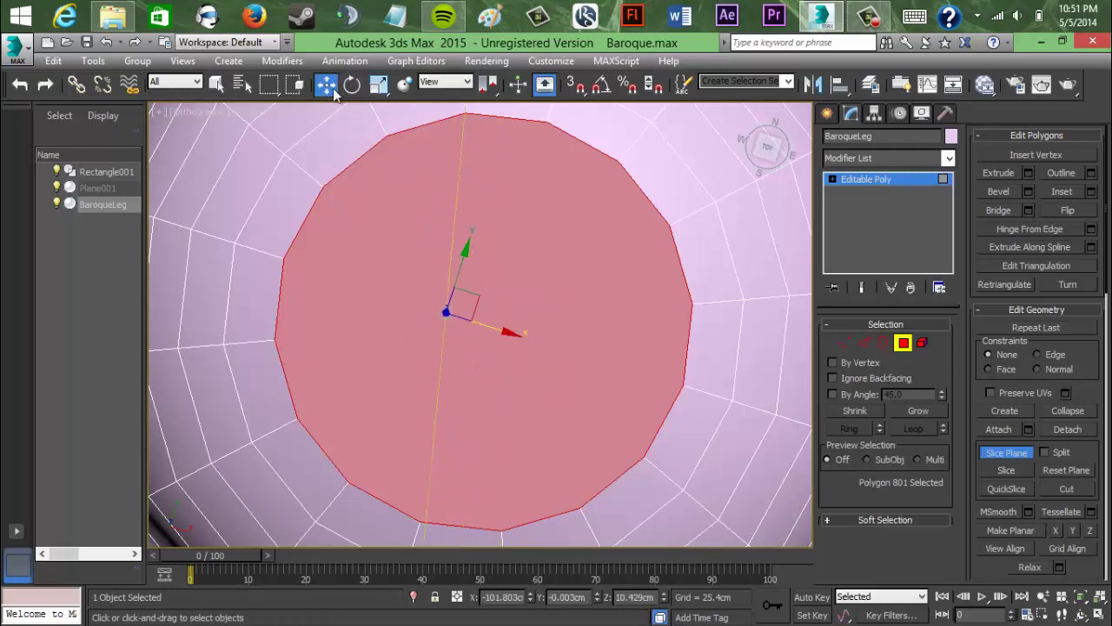
key("e")
key("w")
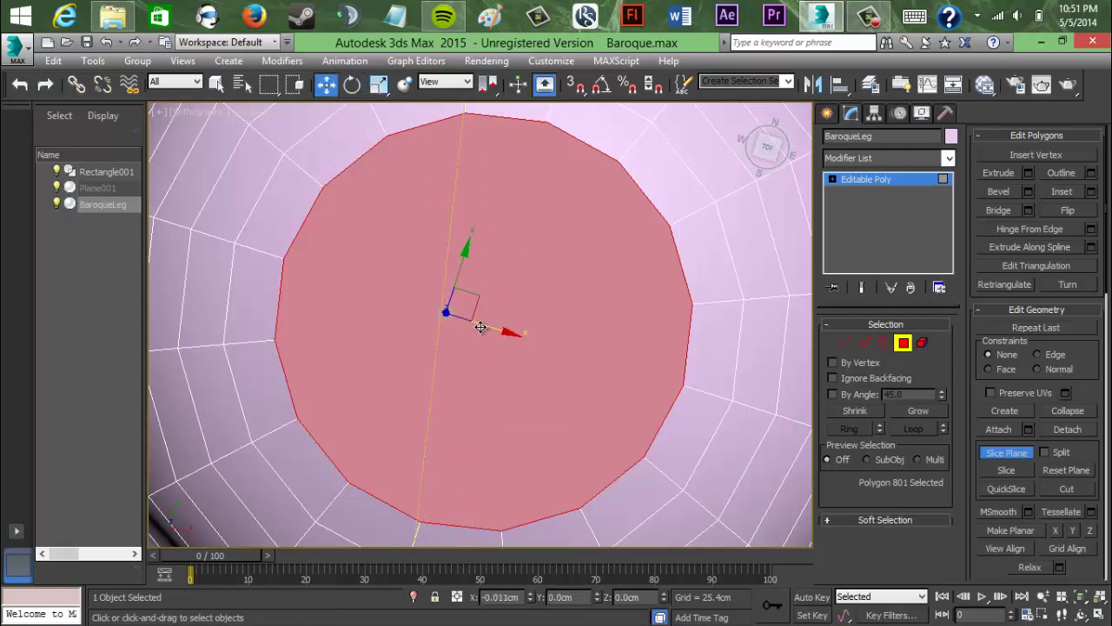
key("e")
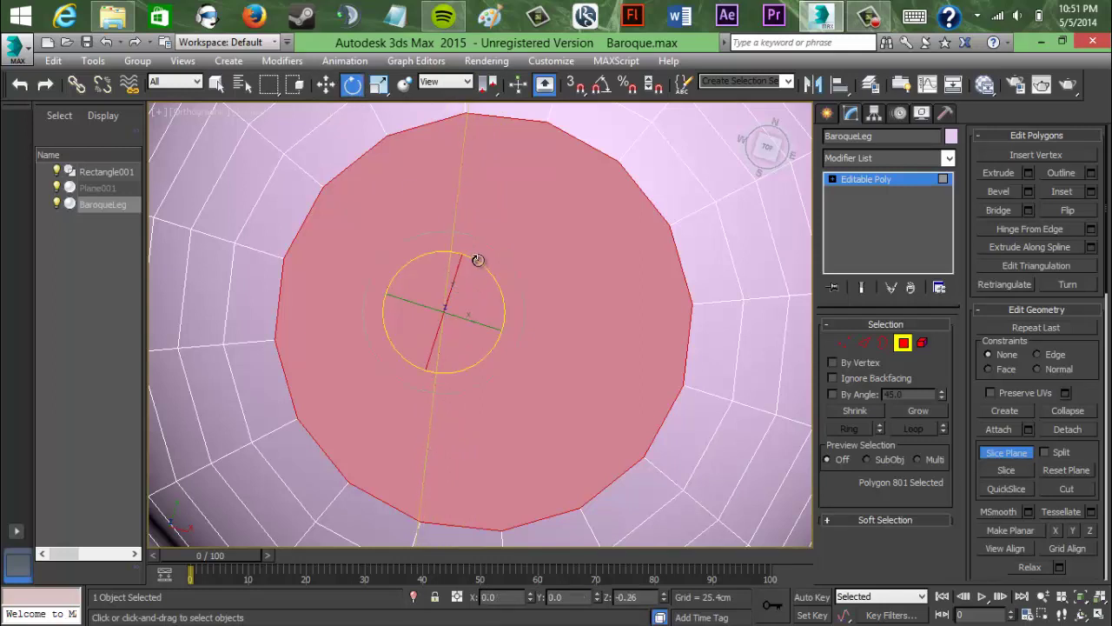
left_click(1008, 470)
Step: Move the slice plane along X to the next pair of opposite rim vertices and make a second, parallel slice
key("w")
left_click_drag(589, 327, 589, 327)
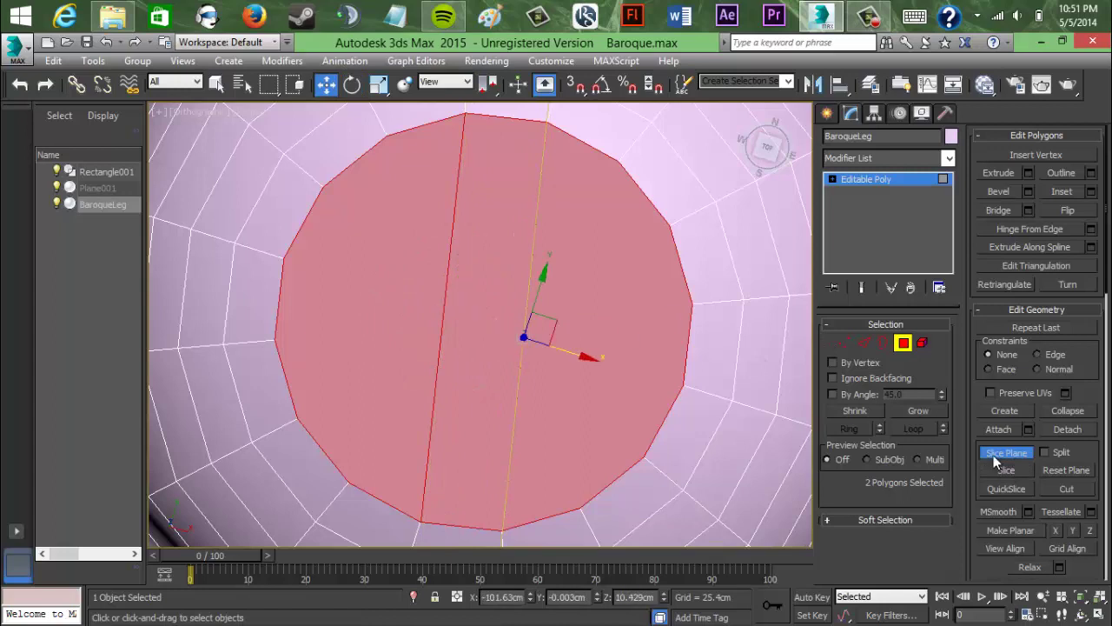
left_click(998, 468)
Step: Turn the slice plane across the two cuts and slice the cap twice through opposite rim vertices, completing a crossing grid
left_click(353, 84)
left_click_drag(561, 289, 654, 405)
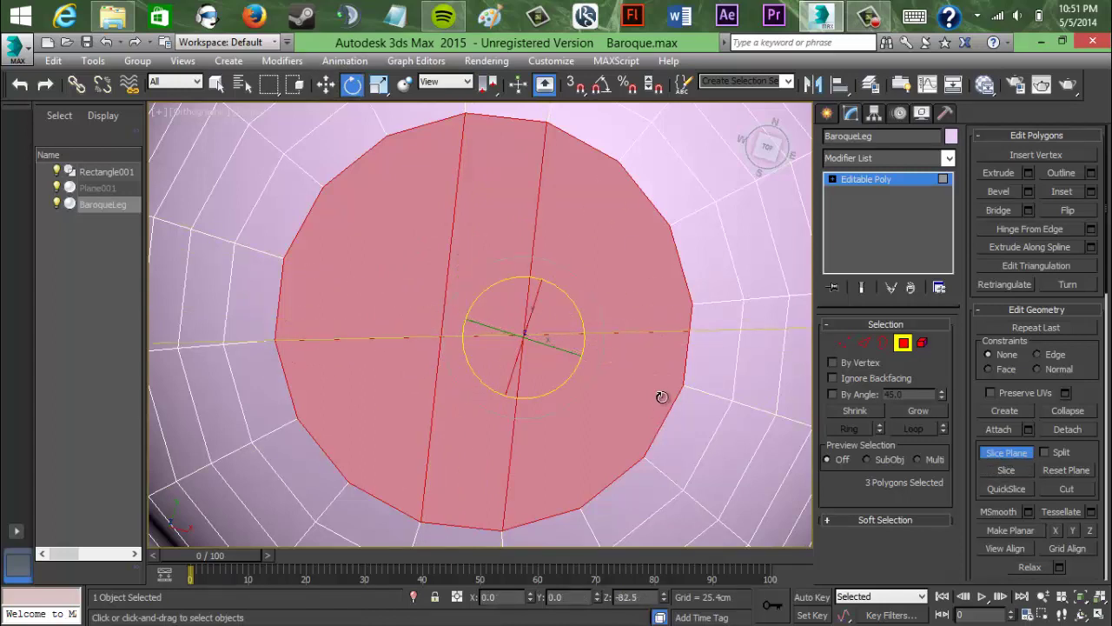
left_click_drag(663, 432, 702, 366)
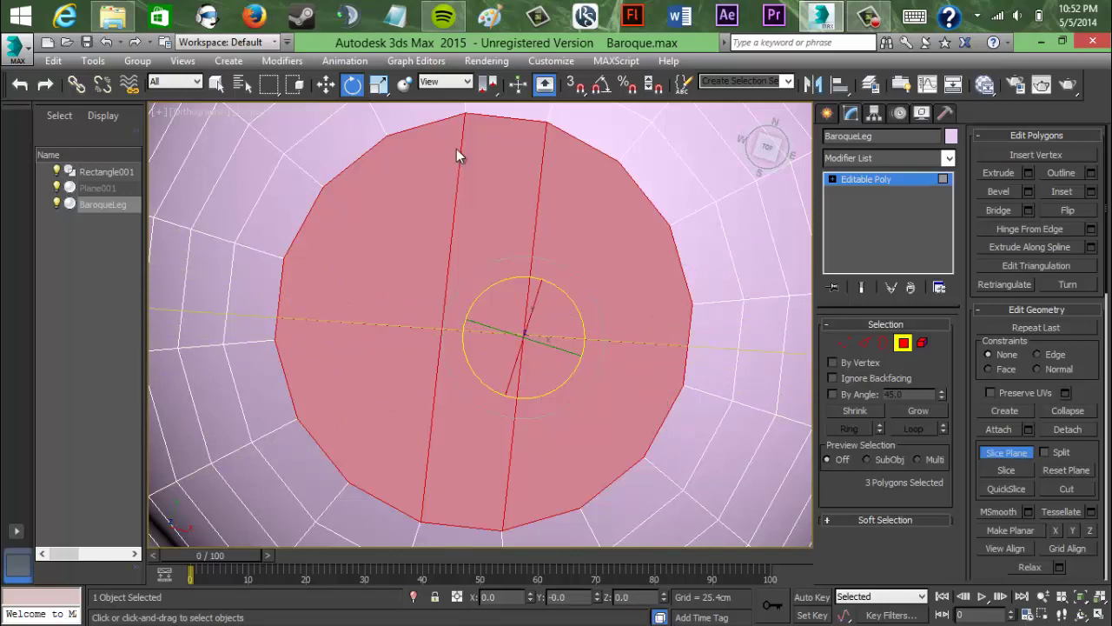
key("w")
key("e")
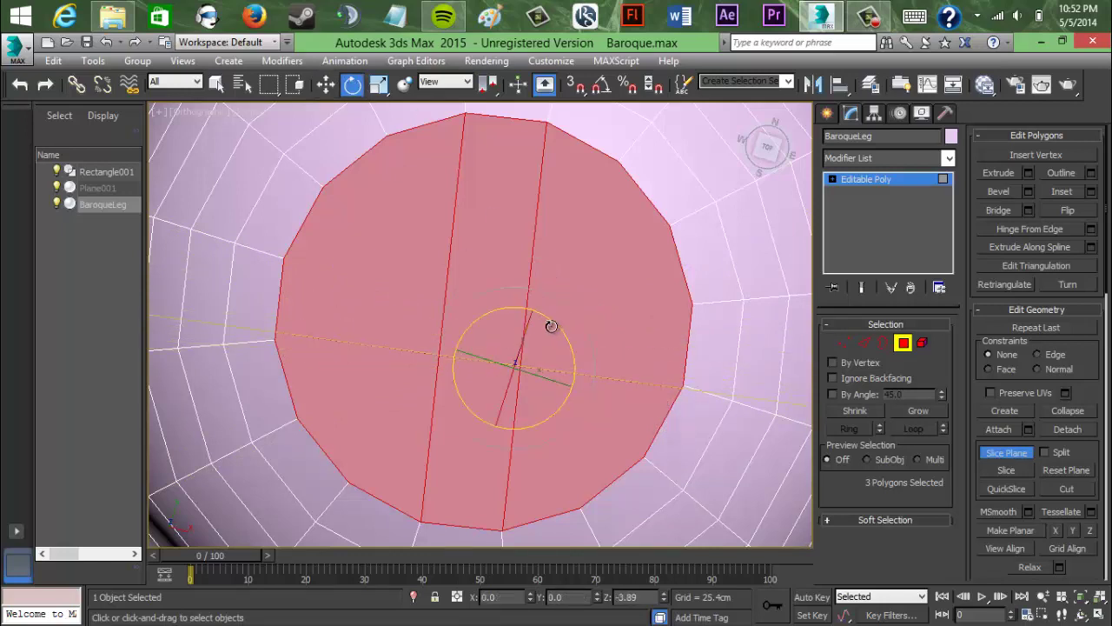
key("w")
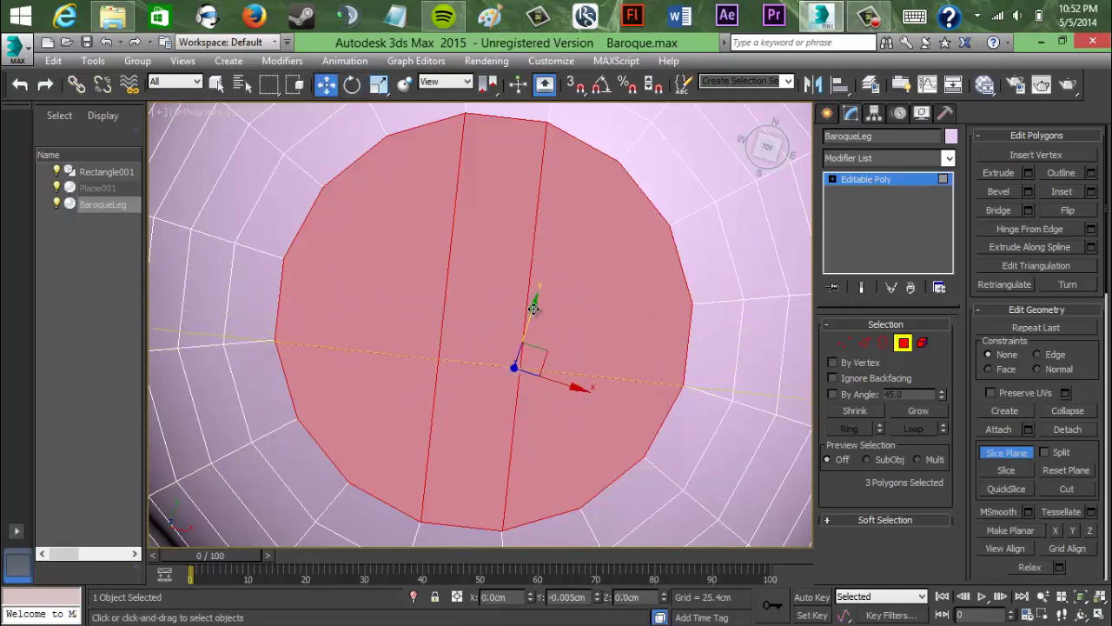
left_click(1005, 470)
left_click_drag(533, 304, 552, 220)
left_click(985, 451)
Step: Check the individual polygons and the central intersections of the sliced cap
left_click(600, 265)
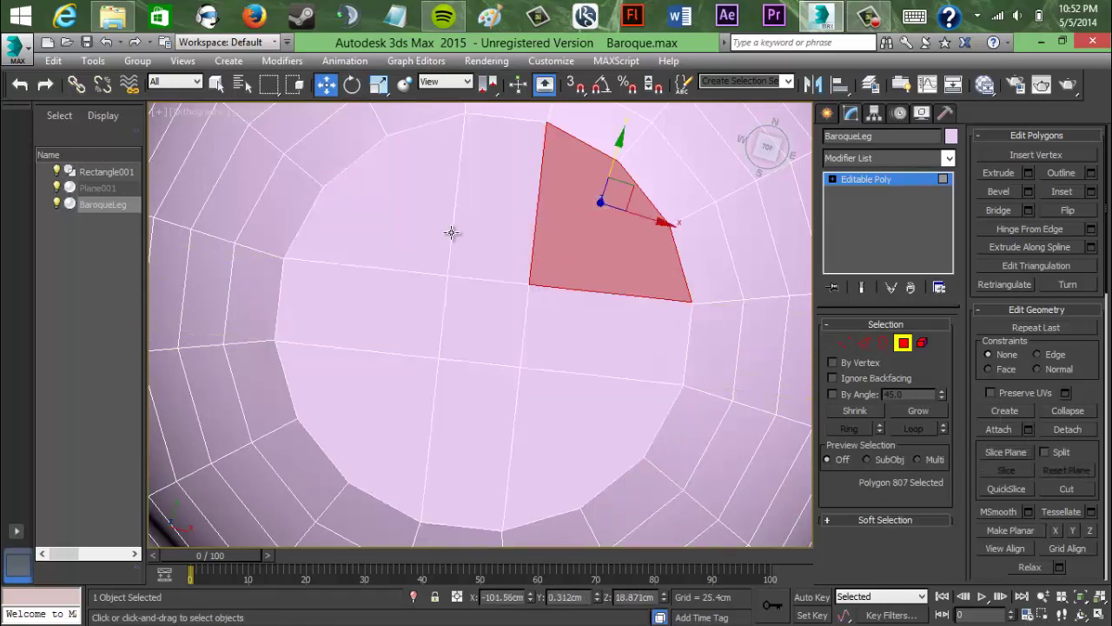
left_click(460, 239)
scroll(479, 302, "up", 2)
left_click(486, 447)
left_click(617, 440)
scroll(483, 364, "up", 3)
Step: Weld the overlapping vertices where the cross cuts meet the east side of the cap's rim
left_click(841, 341)
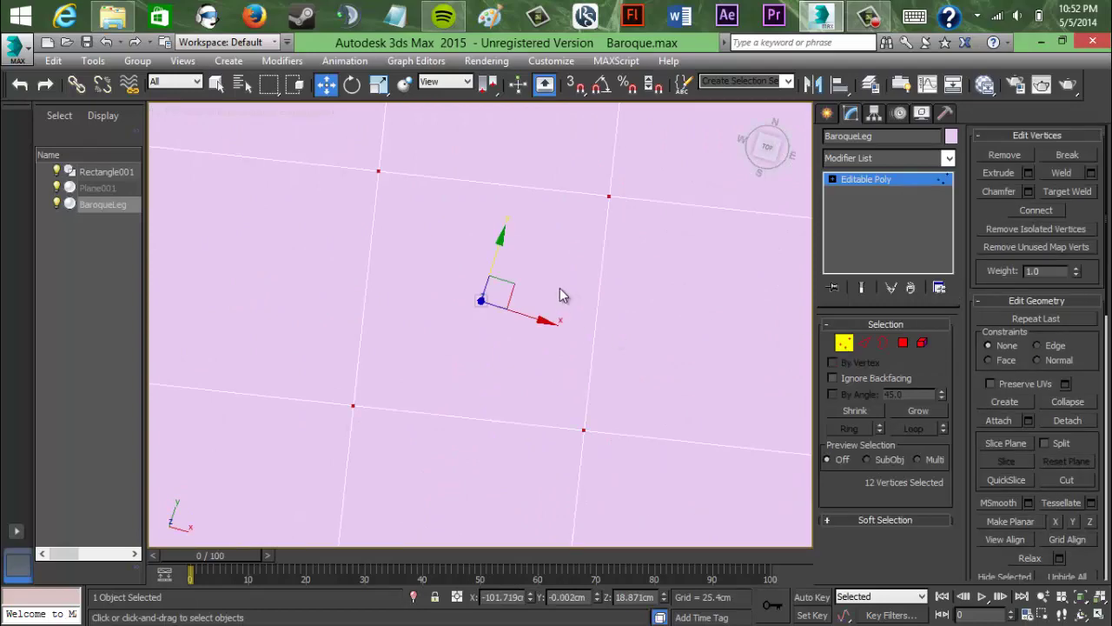
left_click(561, 293)
scroll(558, 293, "down", 3)
scroll(541, 293, "up", 1)
middle_click_drag(680, 318, 503, 320)
left_click_drag(615, 246, 678, 291)
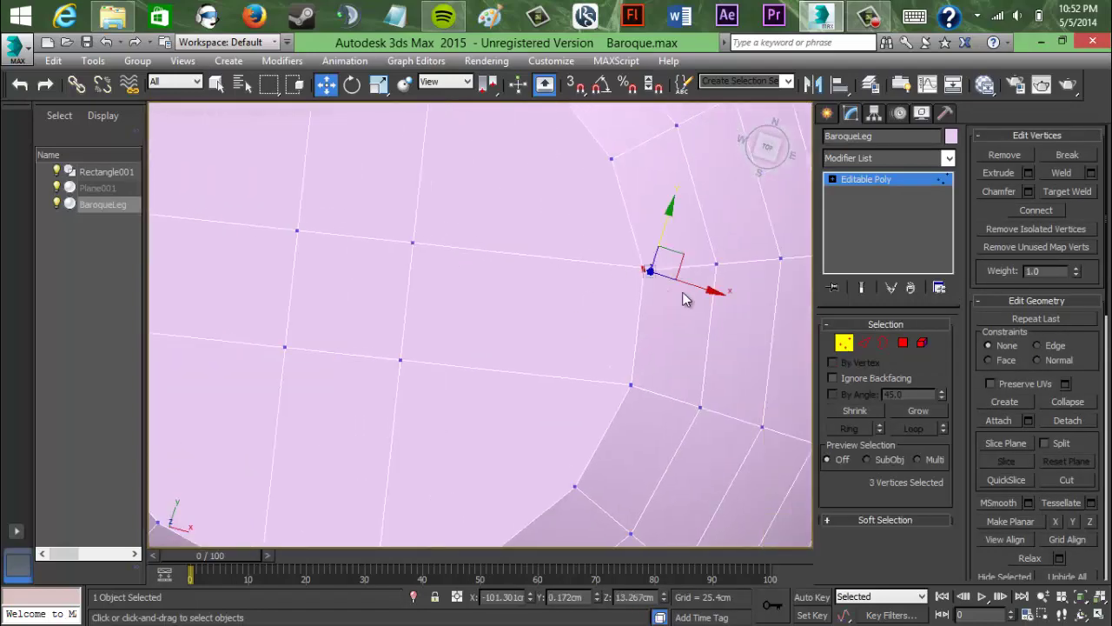
middle_click_drag(513, 365, 594, 364)
left_click_drag(699, 364, 737, 404)
left_click(1061, 172)
Step: Weld the overlapping rim vertices at the south and west ends of the cap's cuts
middle_click_drag(443, 525, 548, 400)
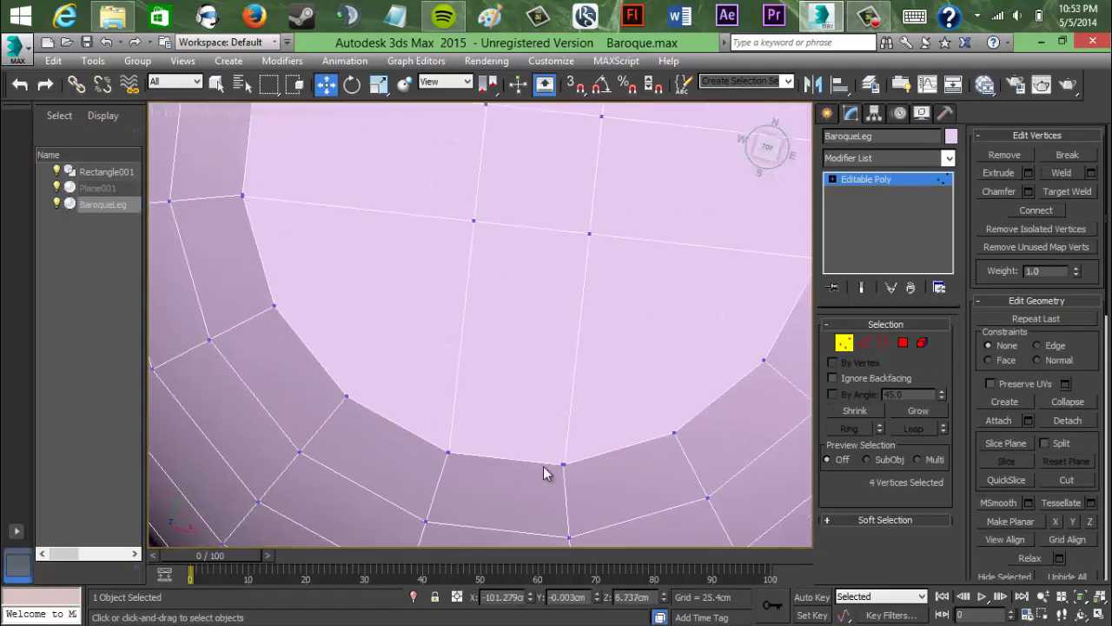
left_click_drag(432, 435, 467, 471)
middle_click_drag(548, 267, 709, 424)
left_click_drag(391, 341, 432, 381)
left_click(1061, 172)
left_click_drag(408, 231, 435, 269)
left_click(1061, 172)
Step: Weld the overlapping vertices at the two north rim ends of the cap's cuts
middle_click_drag(647, 219, 400, 378)
left_click_drag(411, 178, 448, 215)
left_click(1061, 173)
left_click_drag(530, 194, 560, 223)
left_click(1062, 174)
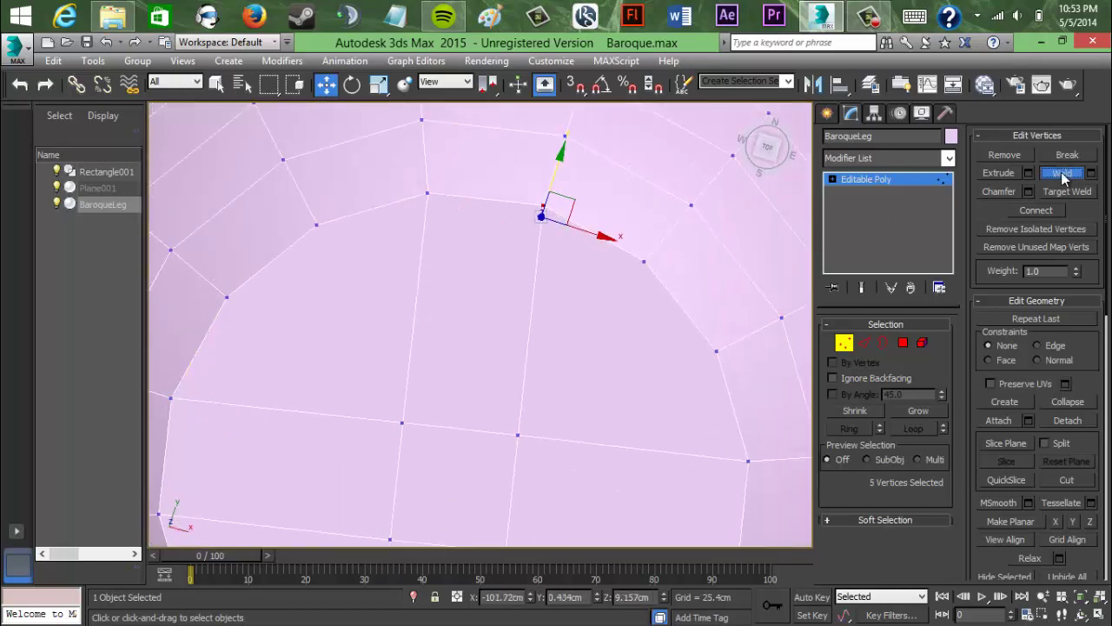
Step: Weld the coincident vertices at each of the four inner intersections of the cap's grid
left_click(485, 328)
middle_click_drag(429, 426, 495, 258)
scroll(496, 261, "up", 3)
left_click_drag(422, 224, 461, 265)
left_click(1053, 175)
left_click_drag(654, 248, 692, 288)
left_click(1059, 171)
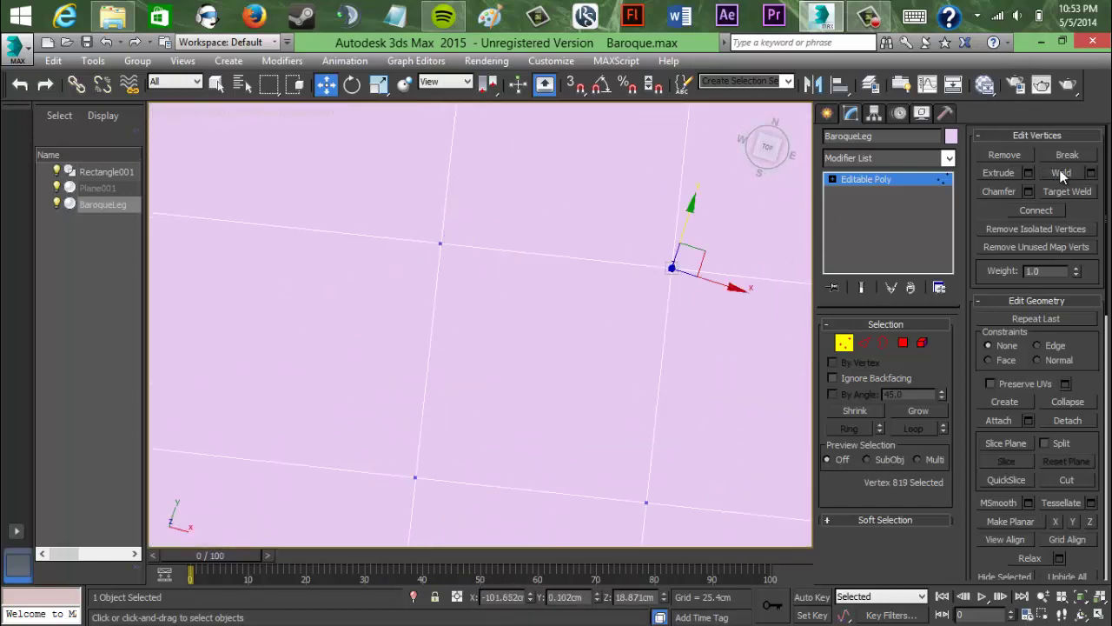
left_click_drag(686, 542, 687, 544)
left_click(1061, 173)
left_click_drag(396, 456, 437, 500)
left_click(1067, 177)
scroll(1062, 180, "down", 2)
left_click(603, 320)
scroll(603, 320, "down", 4)
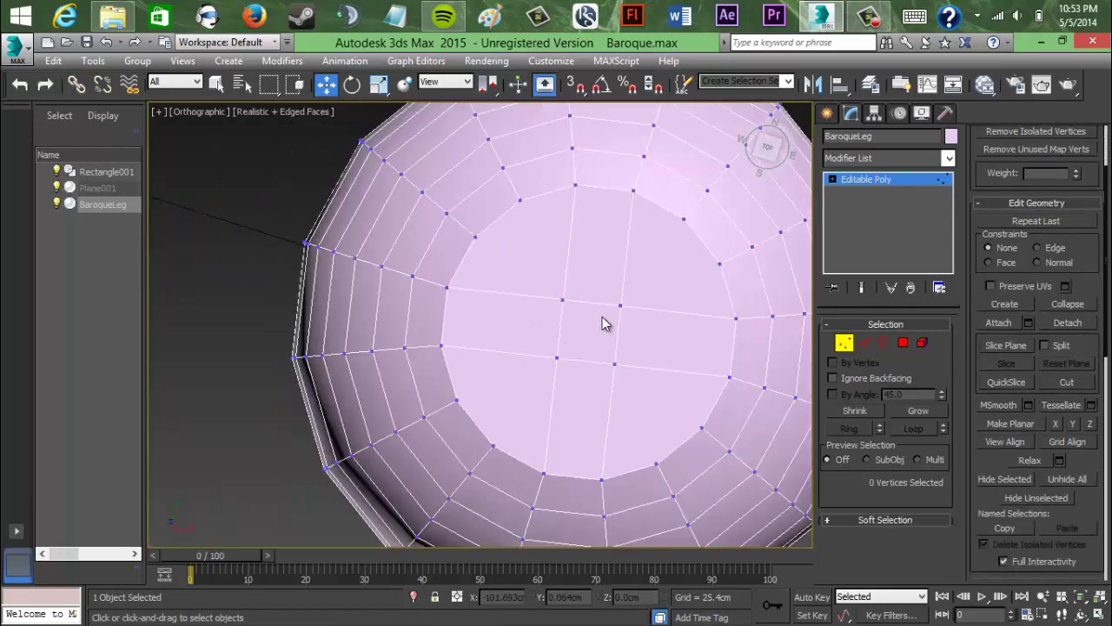
Step: Examine the leg's profile from the front and its open underside from below
middle_click_drag(603, 320, 508, 305)
mouse_move(769, 155)
left_mouse_down()
mouse_move(757, 168)
mouse_move(764, 139)
left_mouse_up()
left_click(765, 149)
scroll(561, 248, "down", 6)
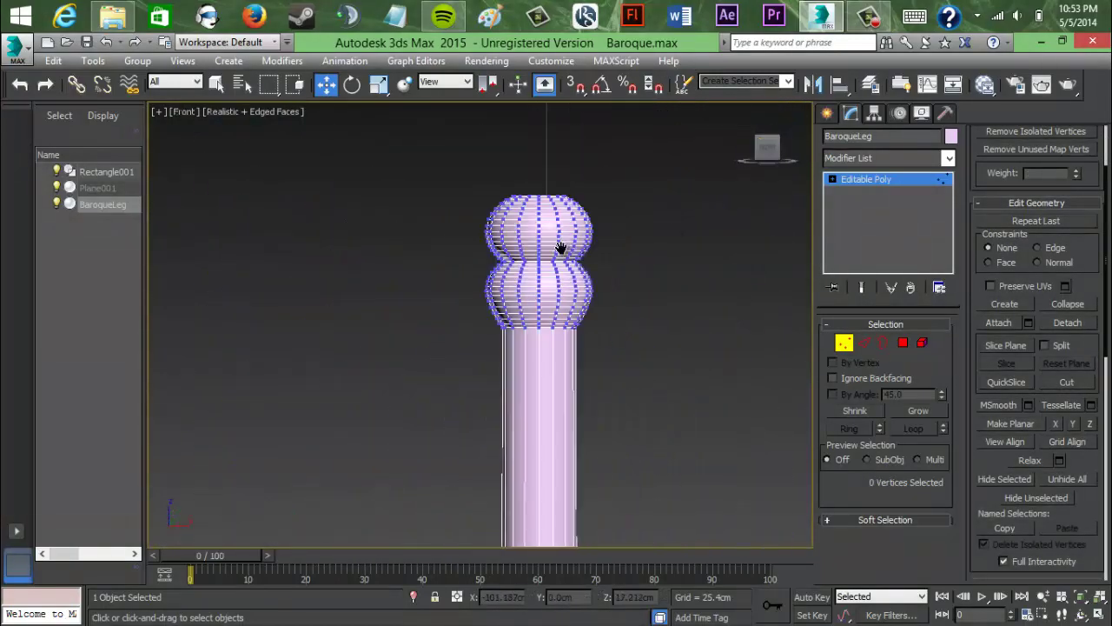
middle_click_drag(562, 248, 474, 246)
scroll(426, 333, "up", 7)
middle_click_drag(434, 333, 541, 341)
left_click_drag(768, 160, 768, 133)
middle_click_drag(582, 308, 555, 578)
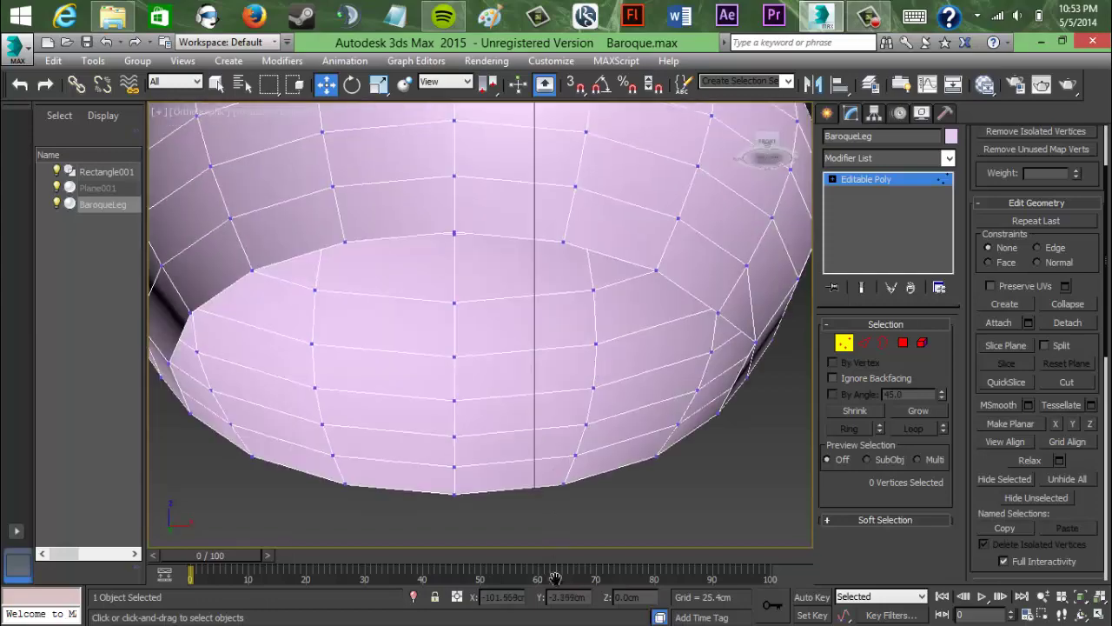
left_click_drag(772, 165, 773, 126)
scroll(539, 216, "down", 2)
middle_click_drag(539, 216, 674, 339)
left_click_drag(782, 139, 756, 130)
middle_click_drag(569, 172, 567, 191)
Step: Try capping the open border at the bottom of the leg, select the new polygon, then undo the cap
key("3")
left_click(530, 527)
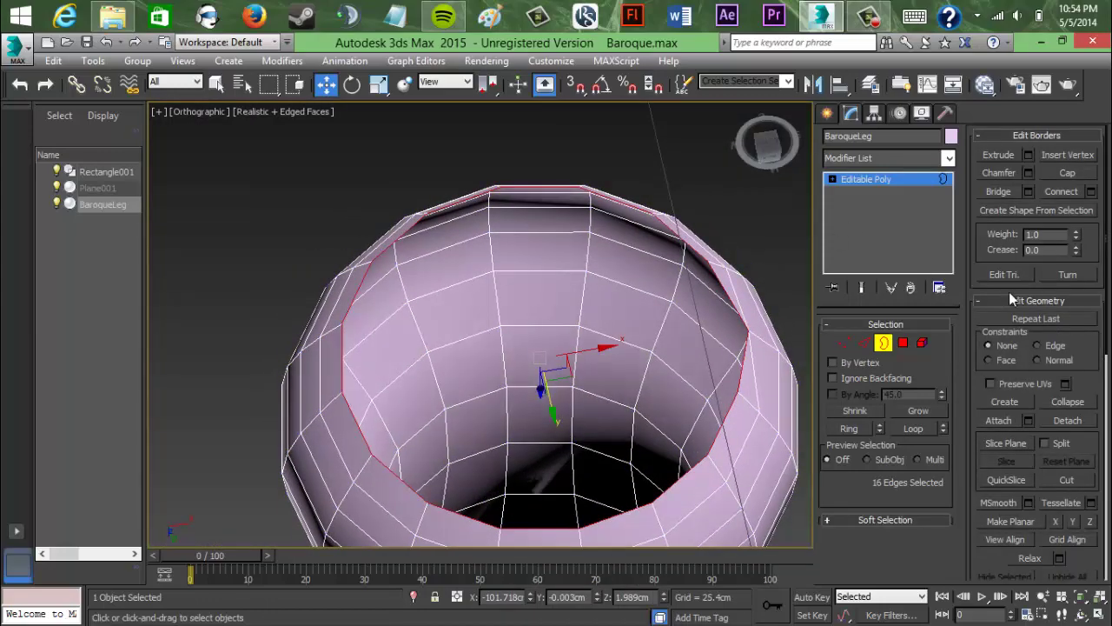
left_click(1062, 173)
left_click(769, 154)
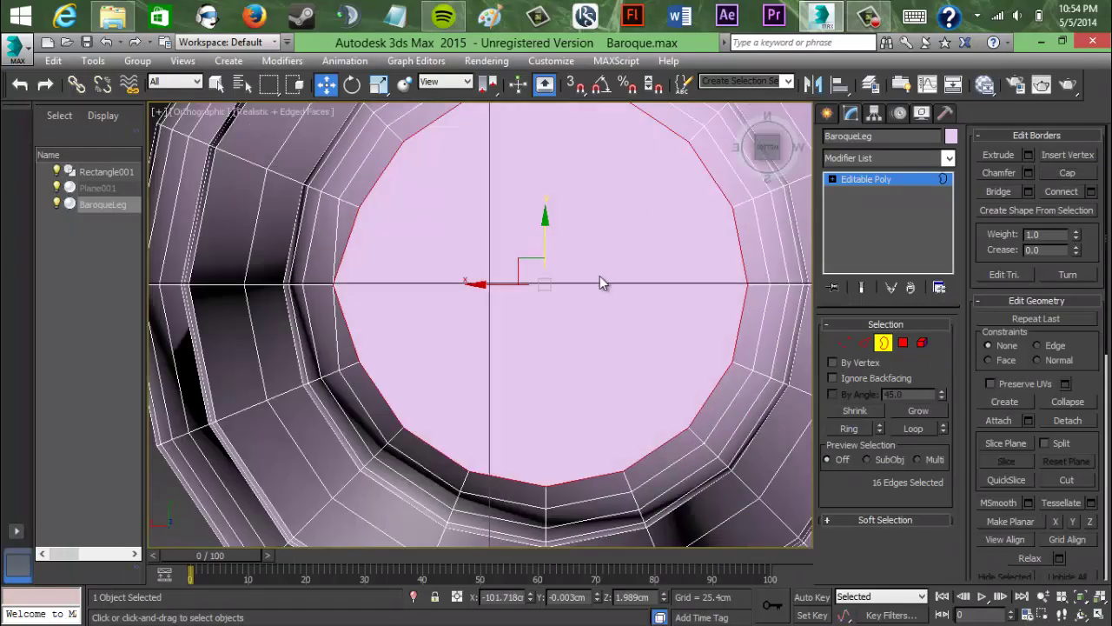
left_click(600, 275)
middle_click_drag(679, 269, 661, 321)
key("4")
left_click(509, 288)
middle_click_drag(478, 308, 516, 303)
middle_click_drag(537, 256, 579, 253)
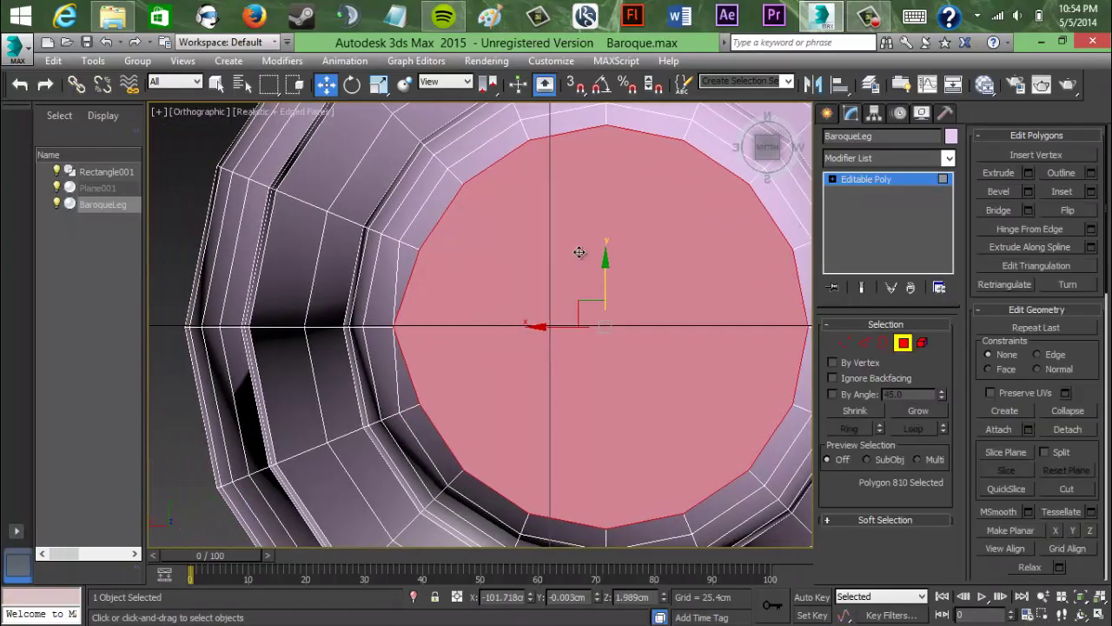
middle_click_drag(653, 194, 186, 531, "alt")
key("ctrl+z")
key("ctrl+z")
key("ctrl+z")
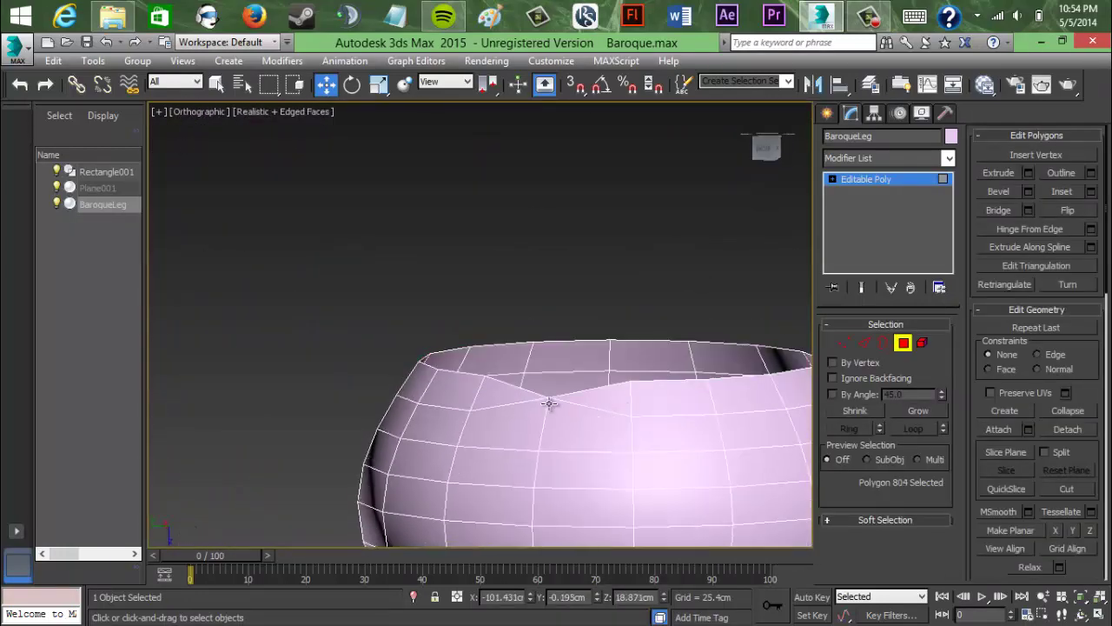
Step: Move the sunken vertex on the leg's bottom rim along Z to line up with the neighbouring rim vertices
scroll(552, 400, "up", 5)
key("1")
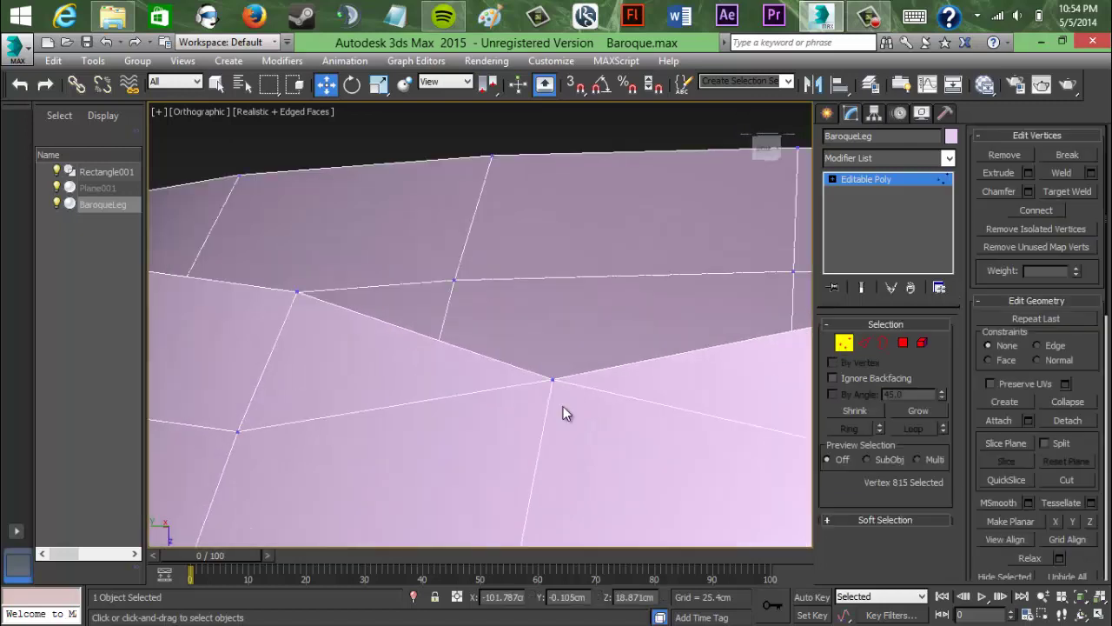
key("ctrl+z")
key("ctrl+y")
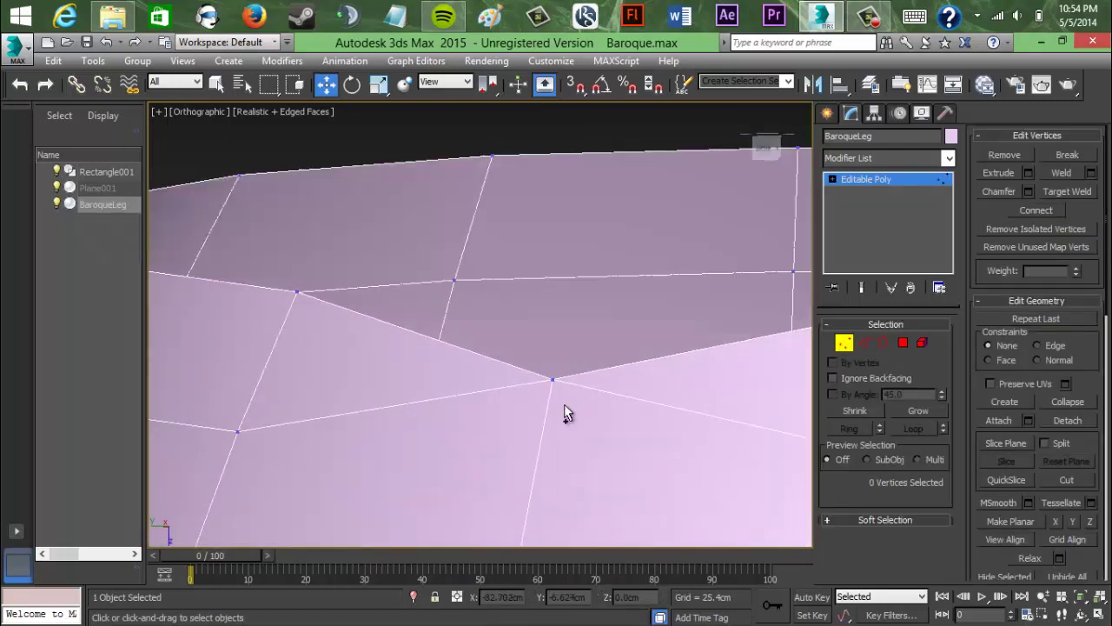
left_click(553, 380)
left_click_drag(557, 431, 559, 365)
left_click(686, 317)
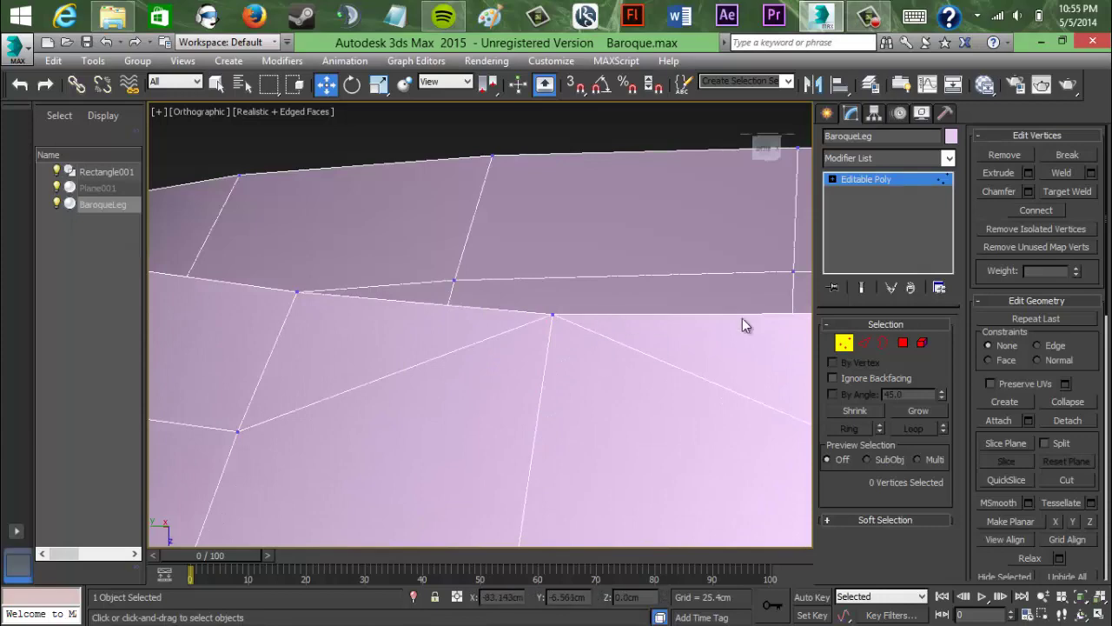
Step: Select the open border at the bottom of BaroqueLeg and cap it
key("3")
left_click(698, 316)
left_click(1069, 173)
left_click(766, 147)
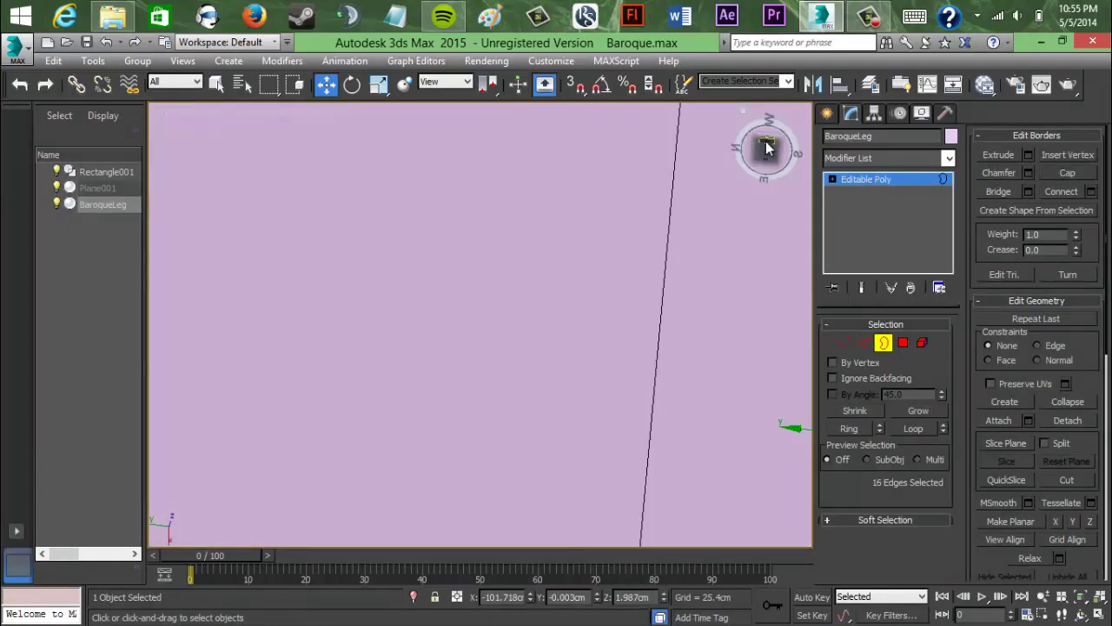
scroll(709, 313, "down", 5)
middle_click_drag(709, 314, 566, 242)
scroll(603, 344, "up", 4)
middle_click_drag(603, 344, 663, 267, "alt")
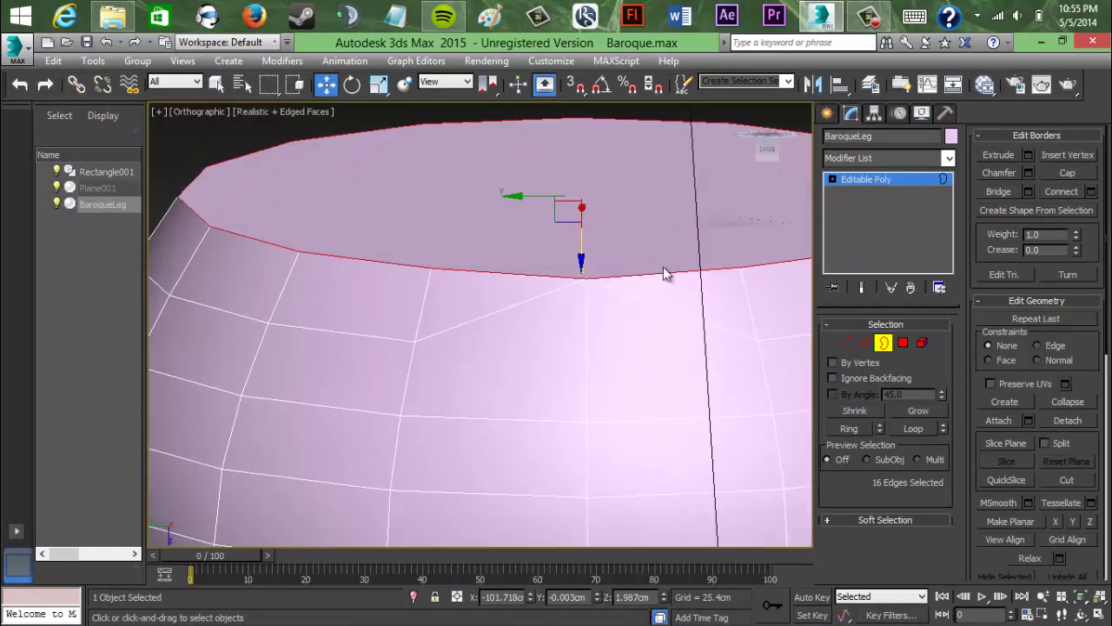
Step: Examine the diagonal edge running from the adjusted rim vertex and the capped underside of the leg
left_click(664, 268)
left_click(863, 342)
left_click(605, 288)
scroll(589, 281, "up", 5)
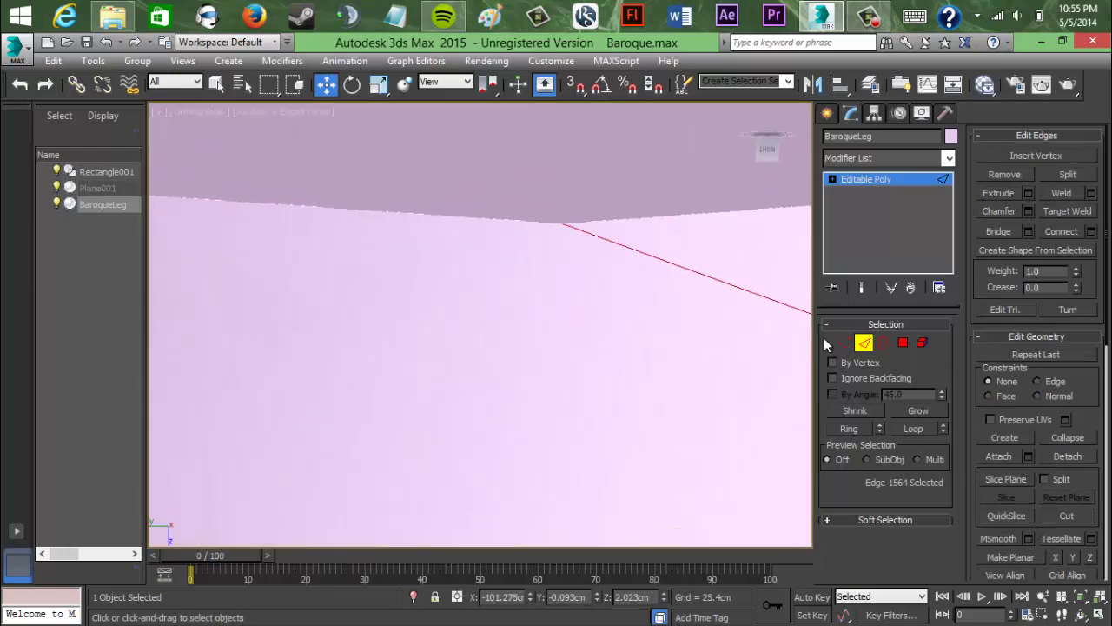
left_click(782, 200)
left_click_drag(771, 141, 772, 172)
scroll(509, 423, "down", 4)
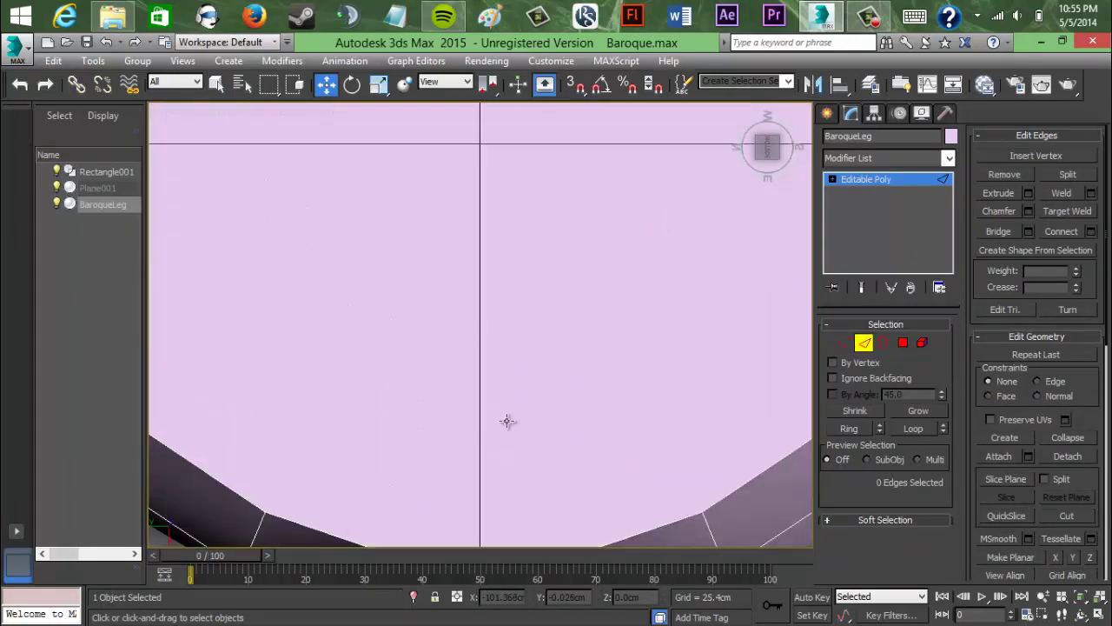
Step: Select the leg's bottom cap polygon and cut two parallel diagonal slices between opposite rim vertices with a rotated slice plane
scroll(552, 317, "down", 3)
middle_click_drag(552, 316, 577, 340)
left_click(903, 342)
left_click(559, 321)
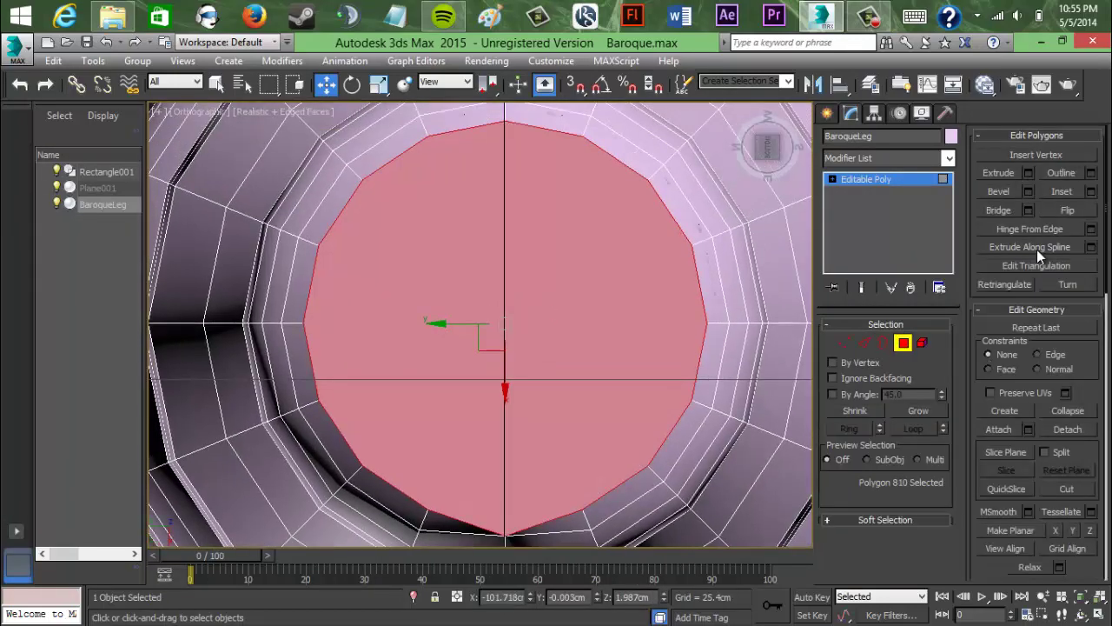
left_click(1008, 457)
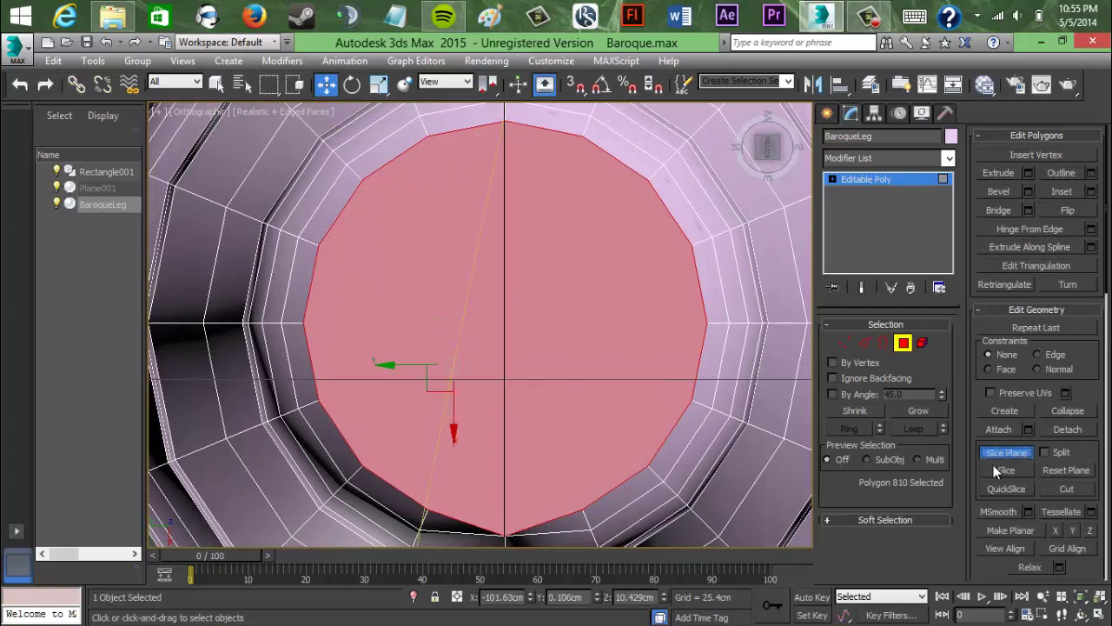
left_click_drag(413, 367, 495, 374)
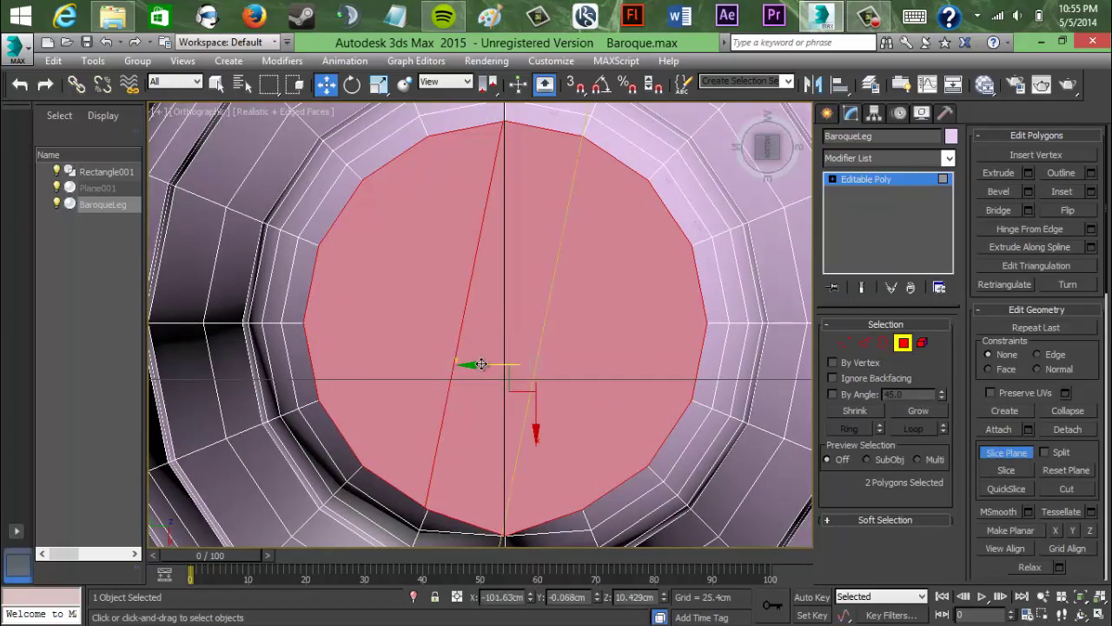
key("ctrl+z")
key("e")
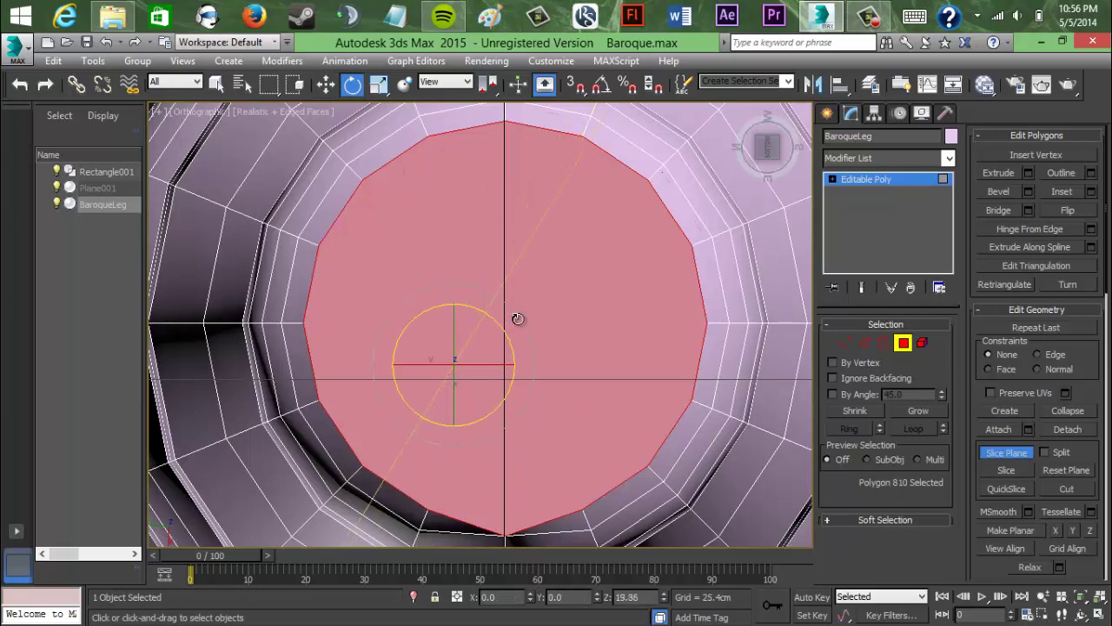
key("w")
left_click_drag(373, 343, 470, 392)
left_click(996, 470)
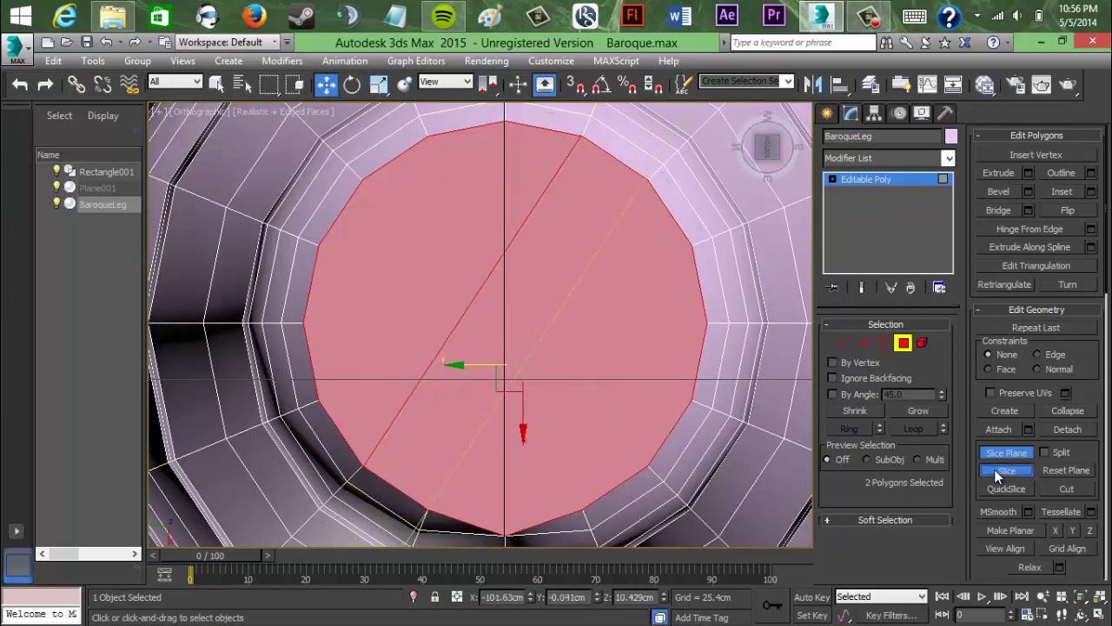
Step: Rotate the slice plane 90 degrees about Z, cut two perpendicular slices across the cap between rim vertices, and leave Slice Plane
key("e")
left_click_drag(540, 311, 560, 312)
key("ctrl+z")
left_click_drag(640, 597, 564, 593)
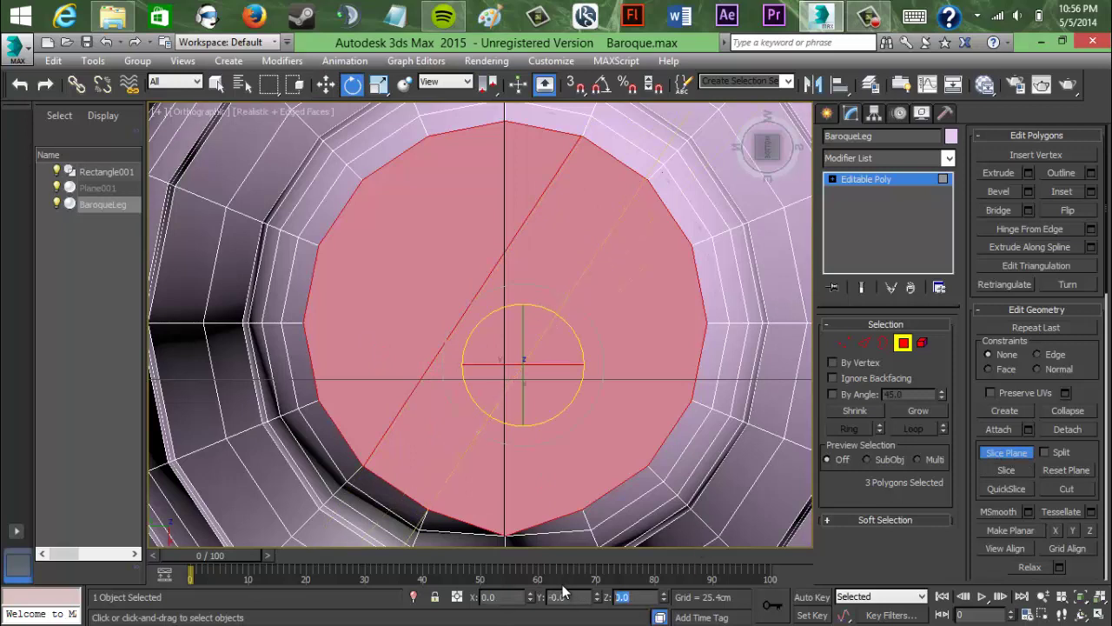
type("90")
key("Return")
left_click(325, 85)
left_click_drag(480, 368, 607, 321)
left_click(1027, 457)
Step: Weld the doubled vertices where the slice lines meet the upper-right part of the cap's rim
left_click(639, 294)
scroll(635, 293, "up", 5)
middle_click_drag(635, 293, 461, 488)
left_click(846, 344)
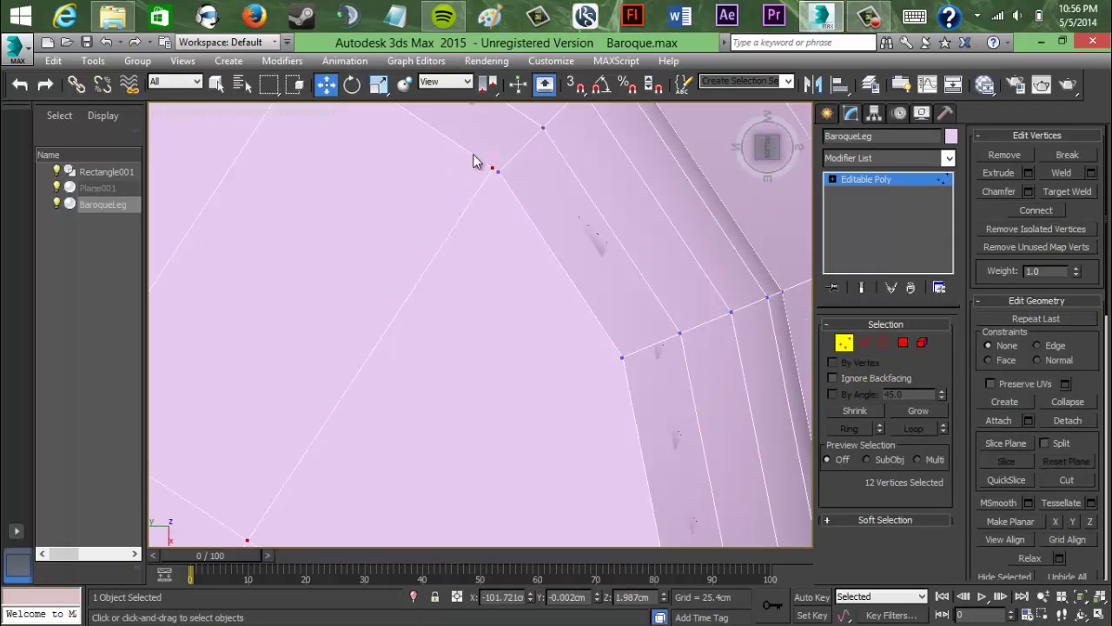
left_click_drag(476, 157, 514, 186)
left_click(752, 232)
scroll(585, 239, "down", 5)
scroll(585, 243, "up", 4)
middle_click_drag(547, 295, 437, 457)
left_click_drag(502, 231, 537, 268)
left_click(1072, 173)
left_click_drag(380, 155, 402, 176)
left_click(1062, 175)
Step: Weld the doubled vertices at the slice ends on the upper-left part of the cap's rim
scroll(1043, 184, "down", 1)
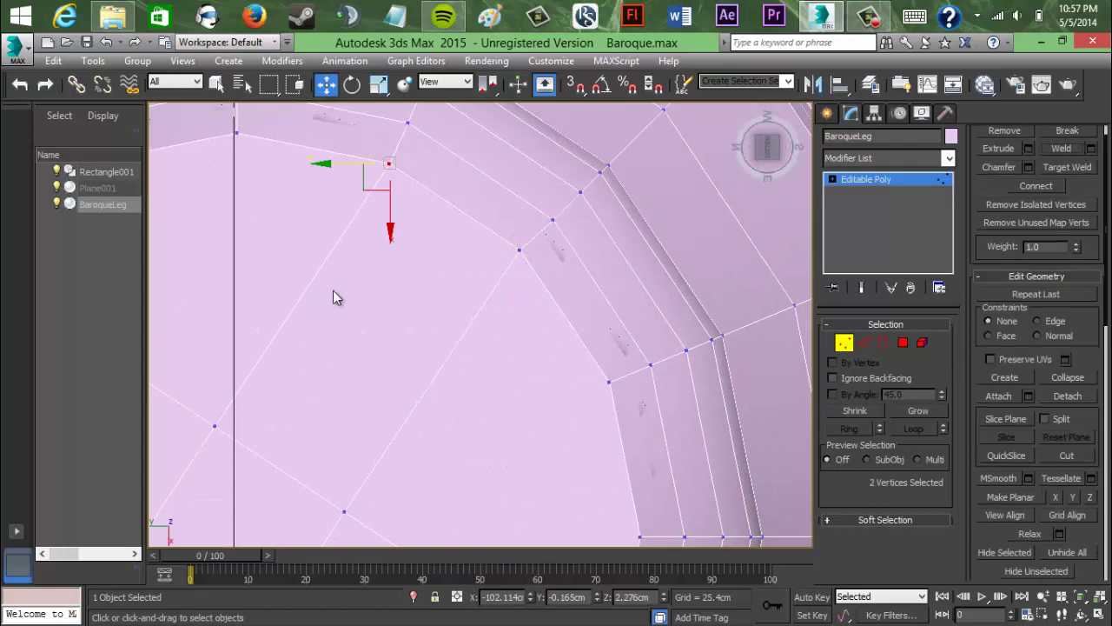
scroll(305, 293, "down", 3)
middle_click_drag(276, 290, 495, 240)
left_click_drag(331, 205, 383, 265)
key("ctrl+z")
left_click_drag(319, 213, 340, 237)
left_click(1067, 150)
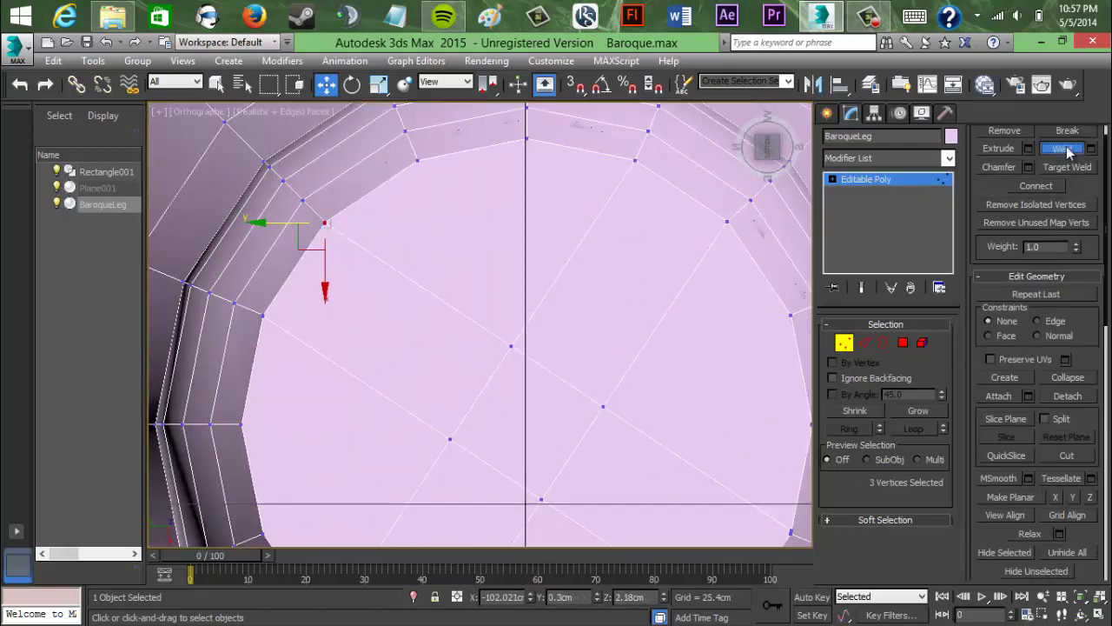
left_click_drag(250, 301, 279, 332)
left_click(1062, 149)
Step: Weld the remaining doubled vertices at the slice ends around the lower part of the cap's rim
middle_click_drag(357, 416, 355, 269)
left_click_drag(317, 466, 341, 494)
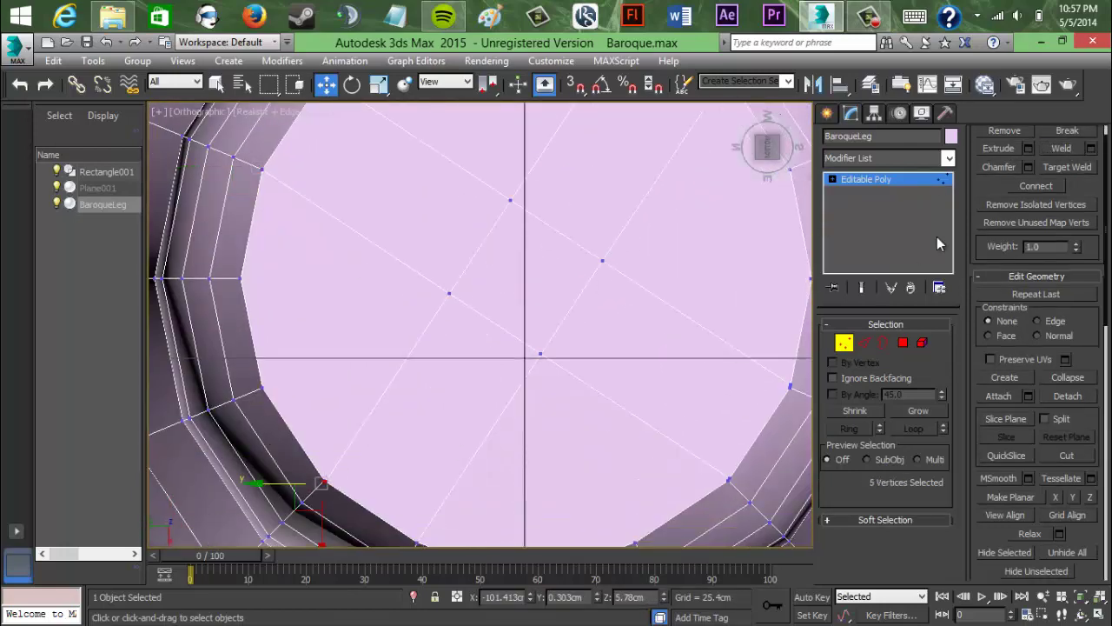
left_click(1062, 148)
middle_click_drag(601, 413, 562, 289)
left_click_drag(361, 402, 393, 425)
left_click_drag(704, 372, 674, 340)
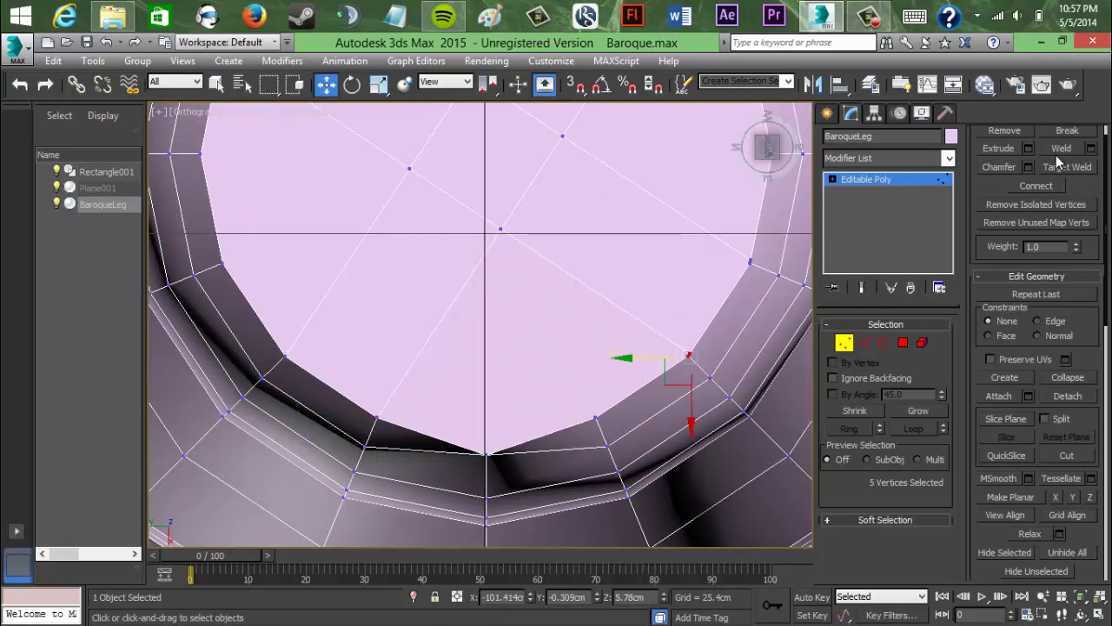
left_click(1059, 151)
left_click_drag(771, 285, 731, 246)
left_click(1060, 150)
Step: Examine the sliced and welded cap and the surrounding leg mesh from several angles
middle_click_drag(639, 262, 629, 404)
scroll(551, 342, "up", 4)
mouse_move(552, 341)
middle_mouse_down()
mouse_move(537, 323)
mouse_move(557, 346)
middle_mouse_up()
scroll(557, 301, "down", 5)
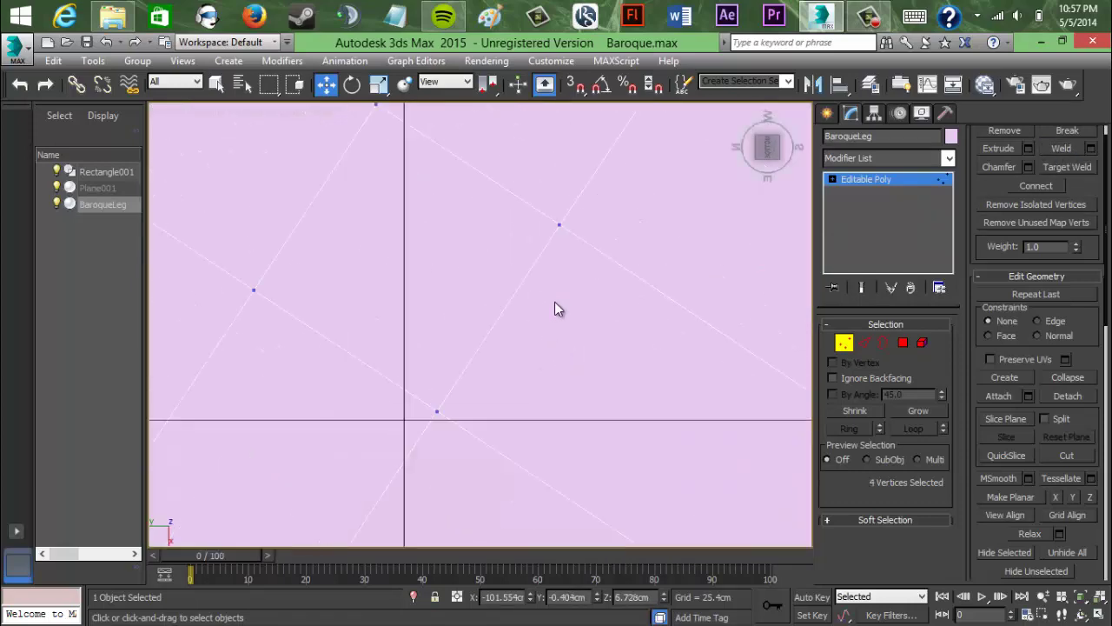
left_click(769, 178)
scroll(604, 193, "down", 4)
middle_click_drag(602, 196, 593, 409)
scroll(593, 360, "up", 6)
middle_click_drag(696, 191, 844, 278)
left_click_drag(766, 149, 228, 212)
left_click(627, 147)
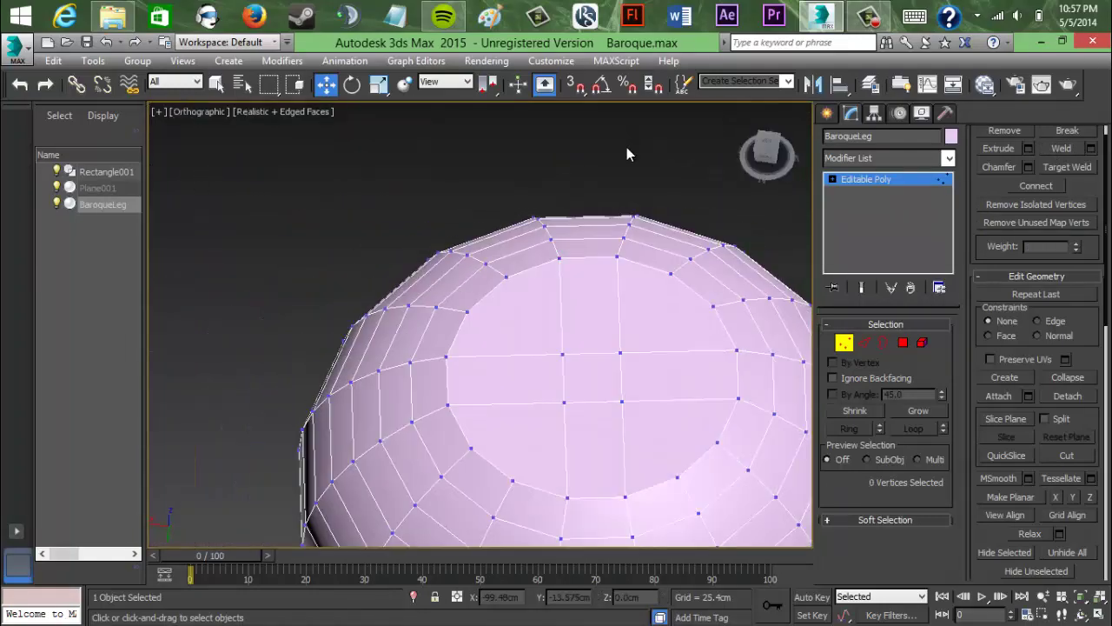
mouse_move(768, 149)
left_mouse_down()
mouse_move(770, 163)
mouse_move(775, 142)
left_mouse_up()
left_click(784, 147)
left_click(783, 147)
Step: In the top view, leave vertex editing and copy the leg about 51 cm along X for the second corner
scroll(659, 231, "down", 10)
middle_click_drag(658, 233, 524, 369)
scroll(524, 369, "down", 2)
left_click(769, 133)
scroll(577, 304, "down", 6)
middle_click_drag(573, 307, 487, 321)
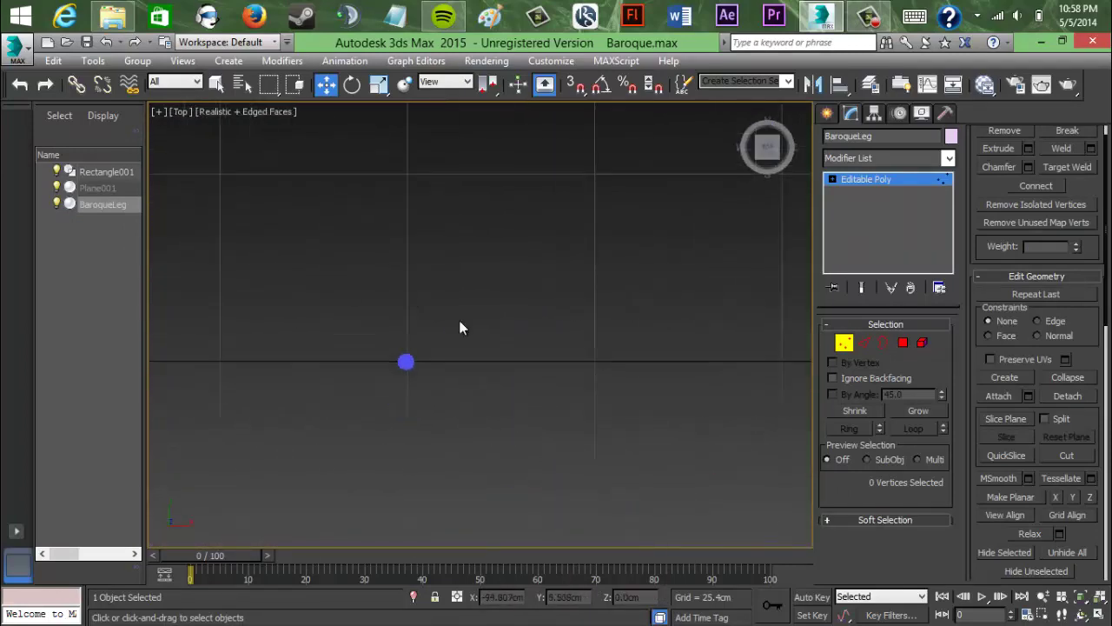
left_click(827, 113)
mouse_move(376, 330)
left_mouse_down()
mouse_move(421, 388)
mouse_move(473, 359)
mouse_move(830, 331)
left_mouse_up()
left_click(850, 114)
left_click(827, 114)
left_click(559, 404)
Step: Copy the original leg about 25 cm along Y for the third corner
left_click(408, 362)
left_click_drag(406, 293, 413, 106, "shift")
left_click(559, 405)
Step: Make another copy of the original leg and move it along X and Y to the fourth corner of the table
left_click(408, 360)
left_click_drag(405, 300, 406, 207, "shift")
left_click(559, 405)
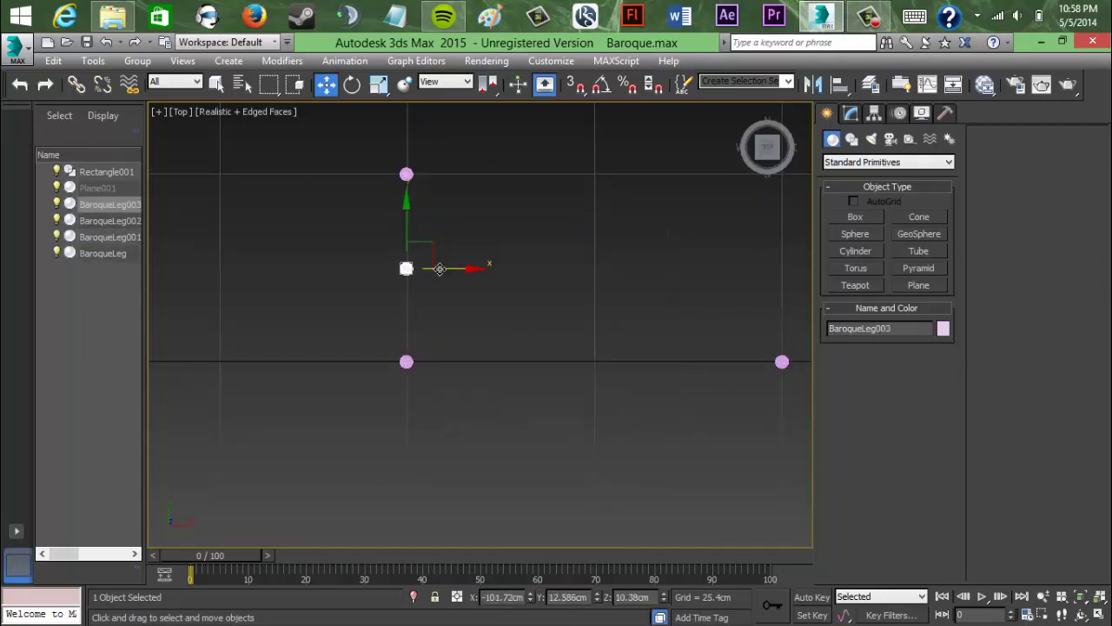
left_click_drag(440, 269, 815, 254)
middle_click_drag(797, 203, 676, 304)
left_click_drag(663, 304, 663, 209)
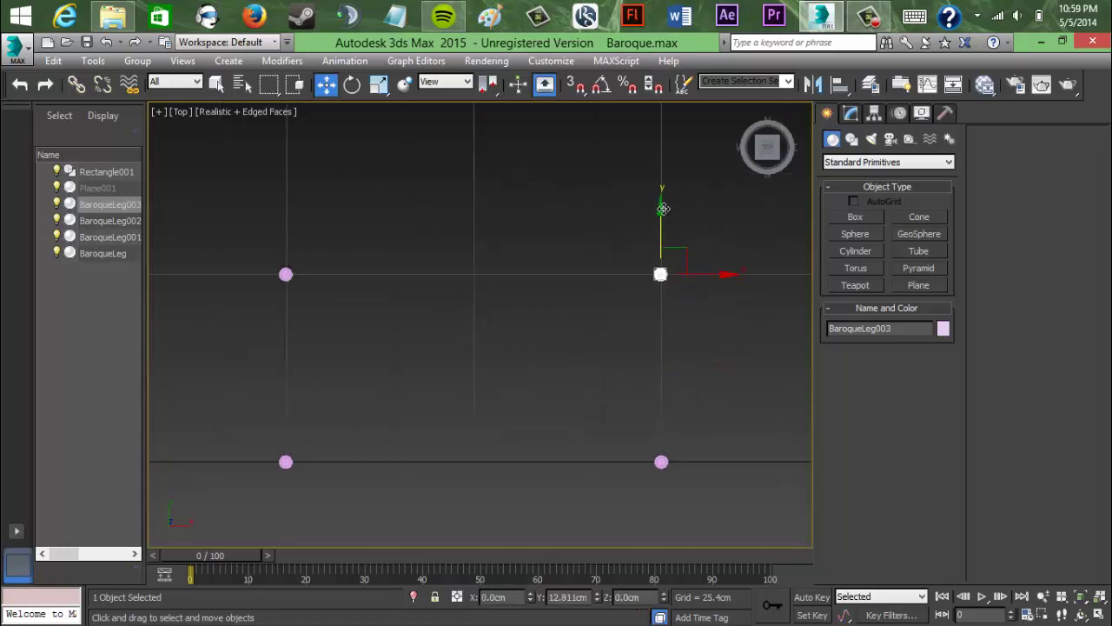
left_click(524, 350)
Step: Draw a rectangle spline about 25.35 by 50.71 cm through the four leg centres with AutoGrid on, then turn AutoGrid off
middle_click_drag(485, 355, 517, 332)
scroll(517, 332, "up", 4)
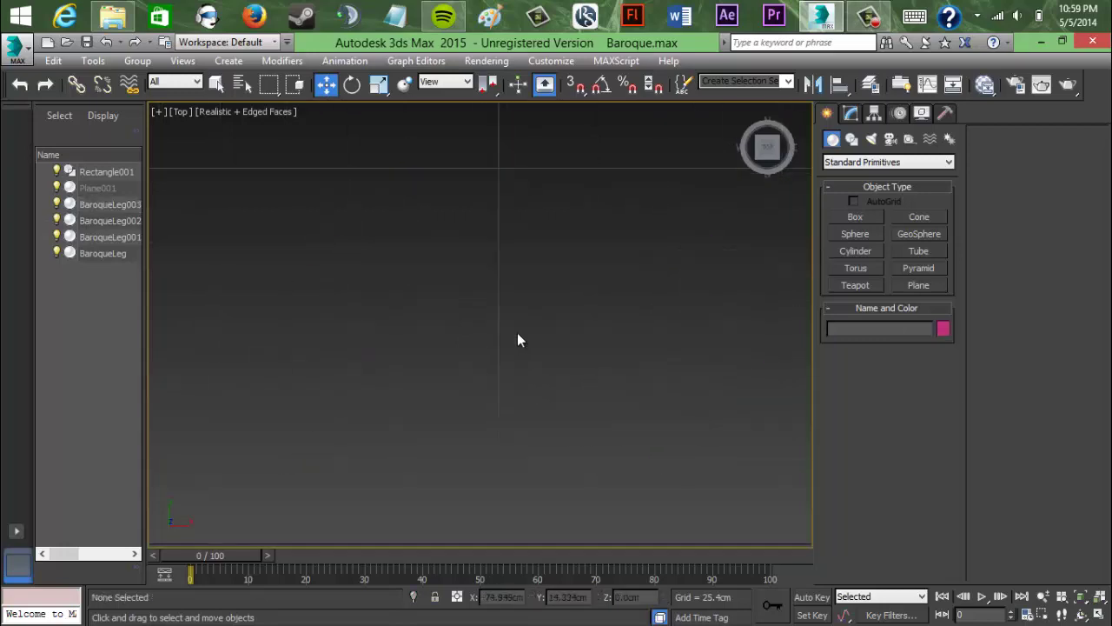
scroll(517, 340, "down", 4)
scroll(498, 359, "down", 2)
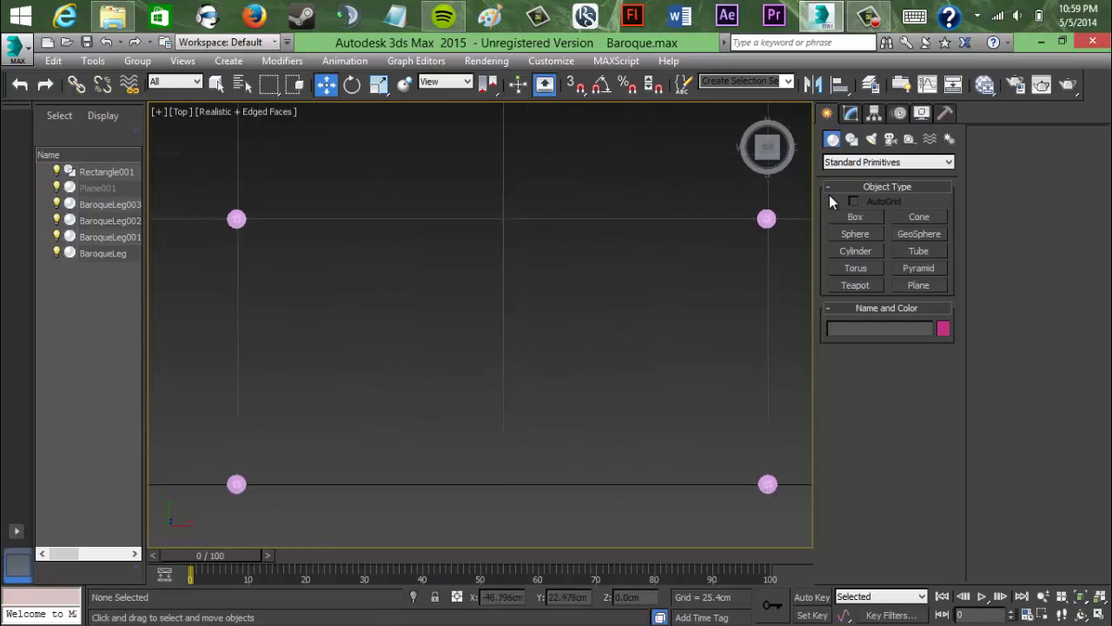
left_click(852, 140)
left_click(917, 231)
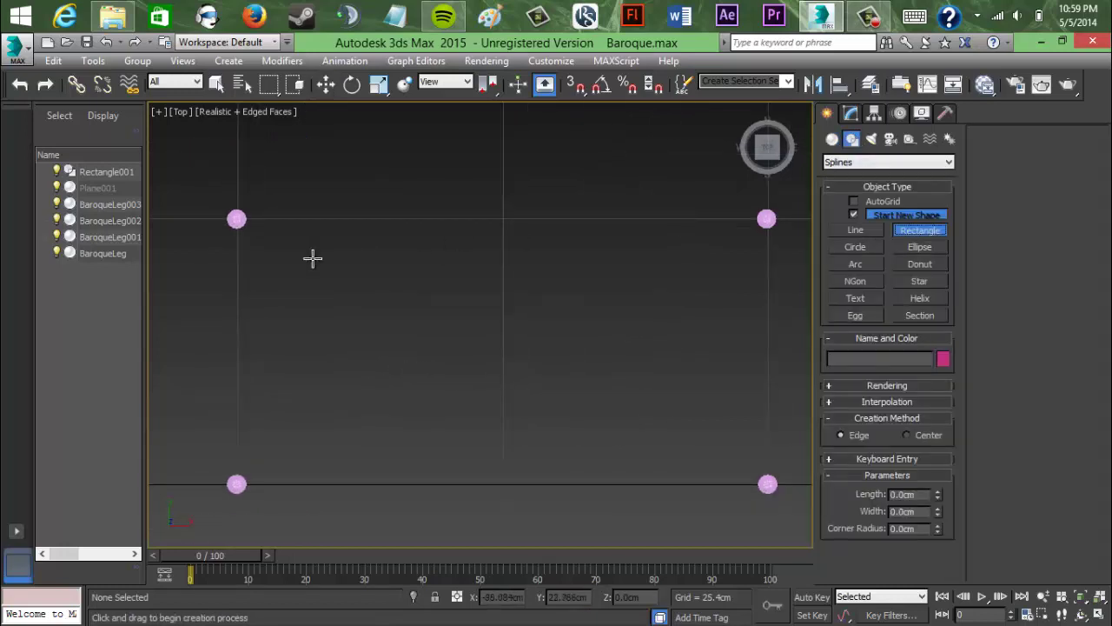
left_click(853, 201)
mouse_move(290, 226)
left_mouse_down()
mouse_move(375, 338)
mouse_move(551, 433)
left_mouse_up()
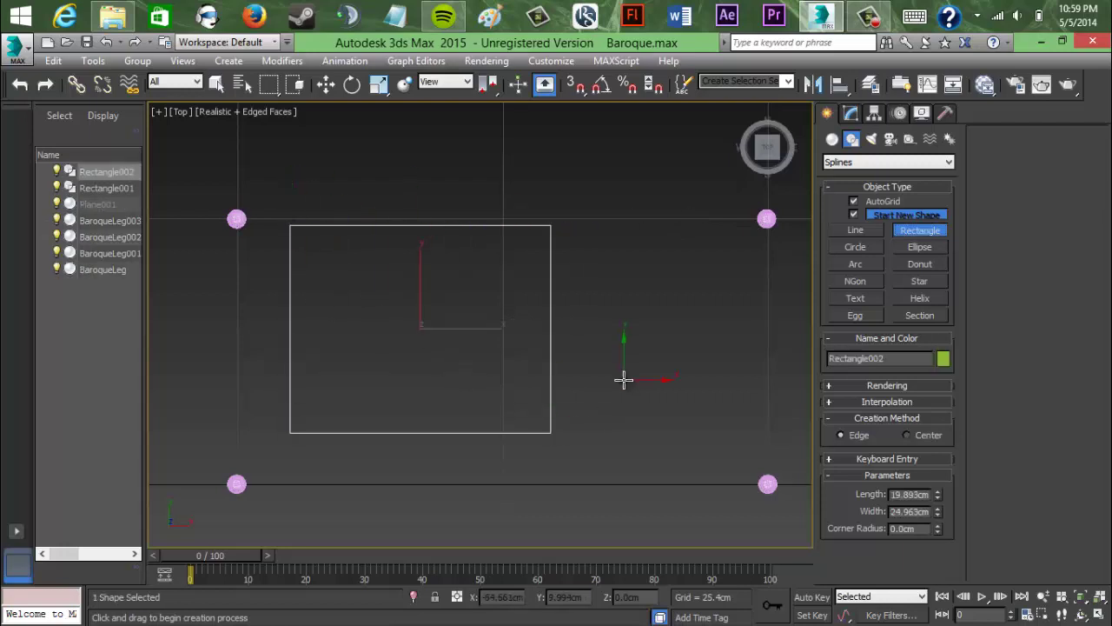
key("ctrl+z")
left_click_drag(237, 218, 767, 483)
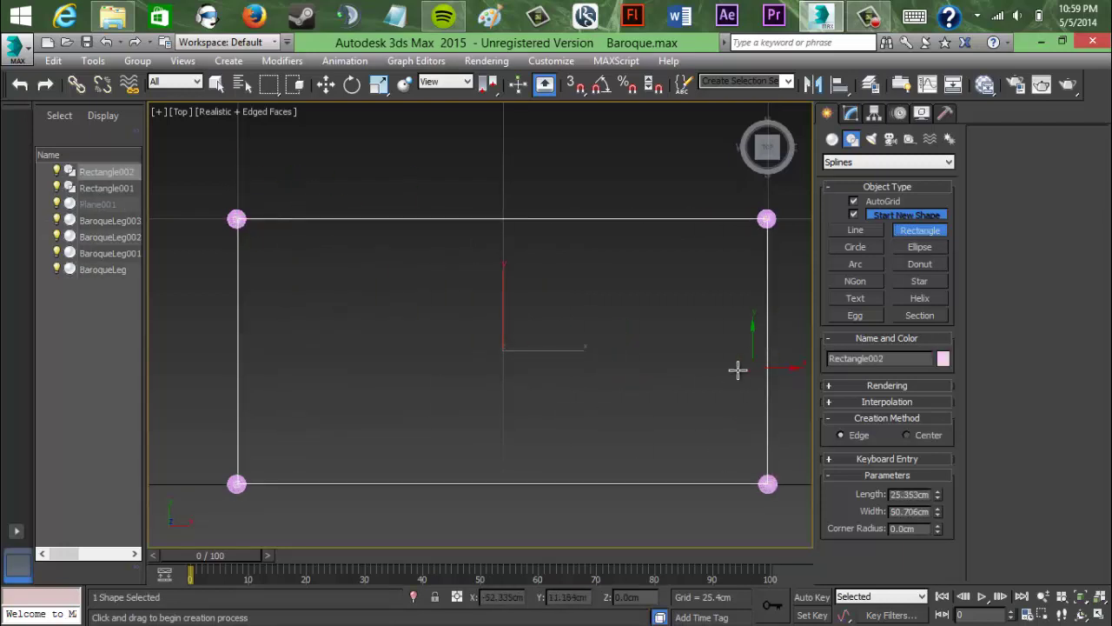
left_click(853, 202)
middle_click_drag(426, 412, 348, 480)
scroll(539, 319, "up", 2)
scroll(465, 383, "down", 2)
mouse_move(766, 156)
left_mouse_down()
mouse_move(770, 108)
mouse_move(784, 542)
mouse_move(770, 116)
mouse_move(770, 162)
left_mouse_up()
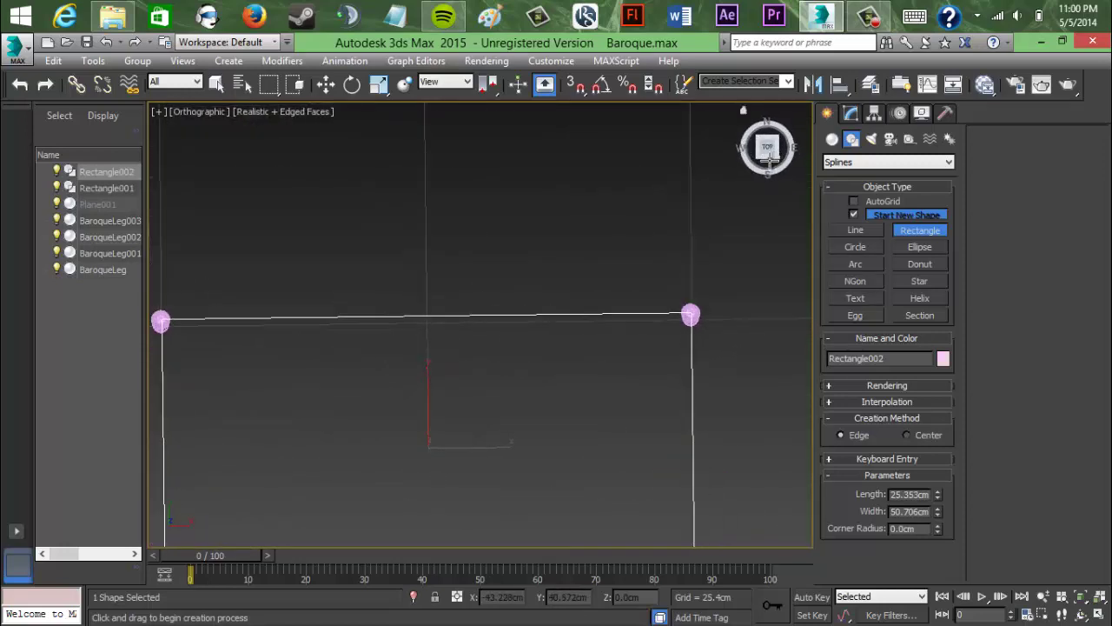
scroll(626, 227, "down", 2)
middle_click_drag(588, 234, 598, 209)
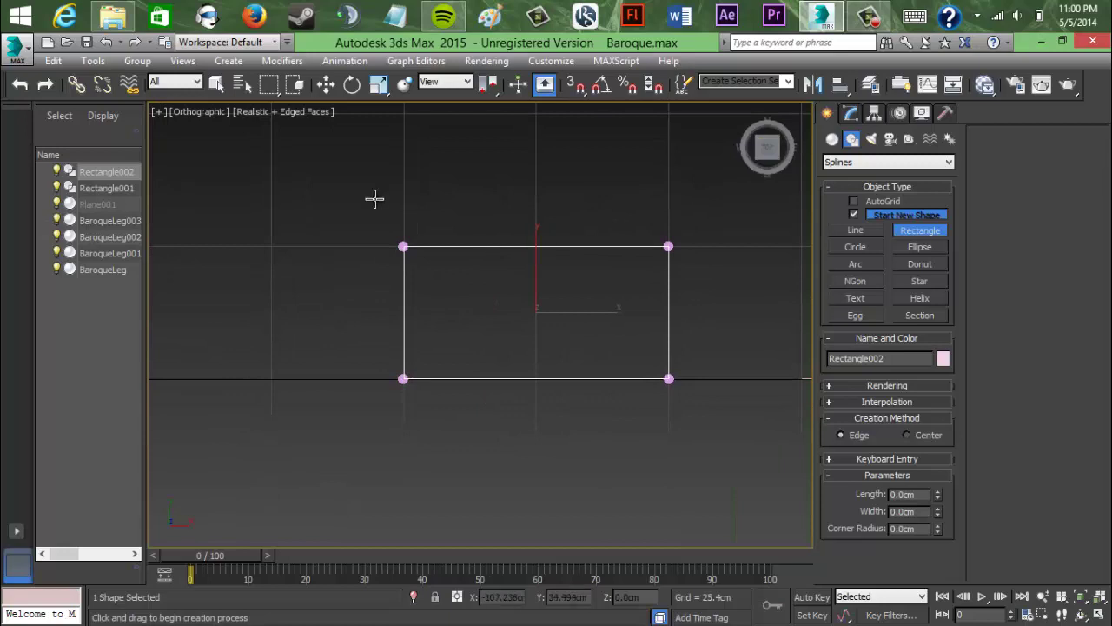
scroll(375, 199, "up", 4)
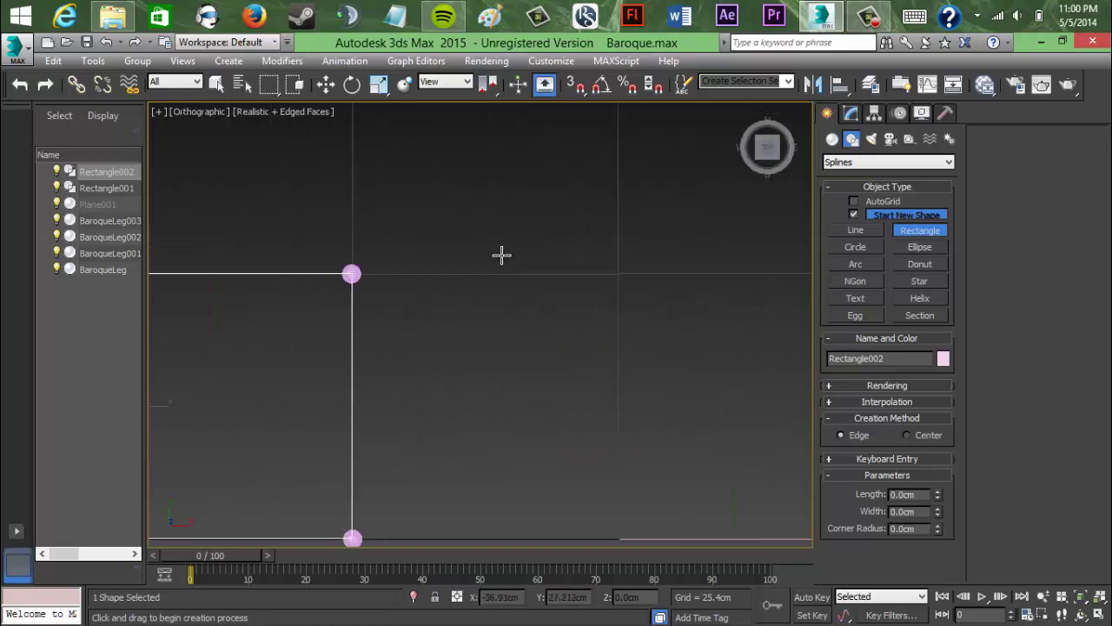
middle_click_drag(661, 258, 511, 286)
middle_click_drag(467, 206, 476, 308)
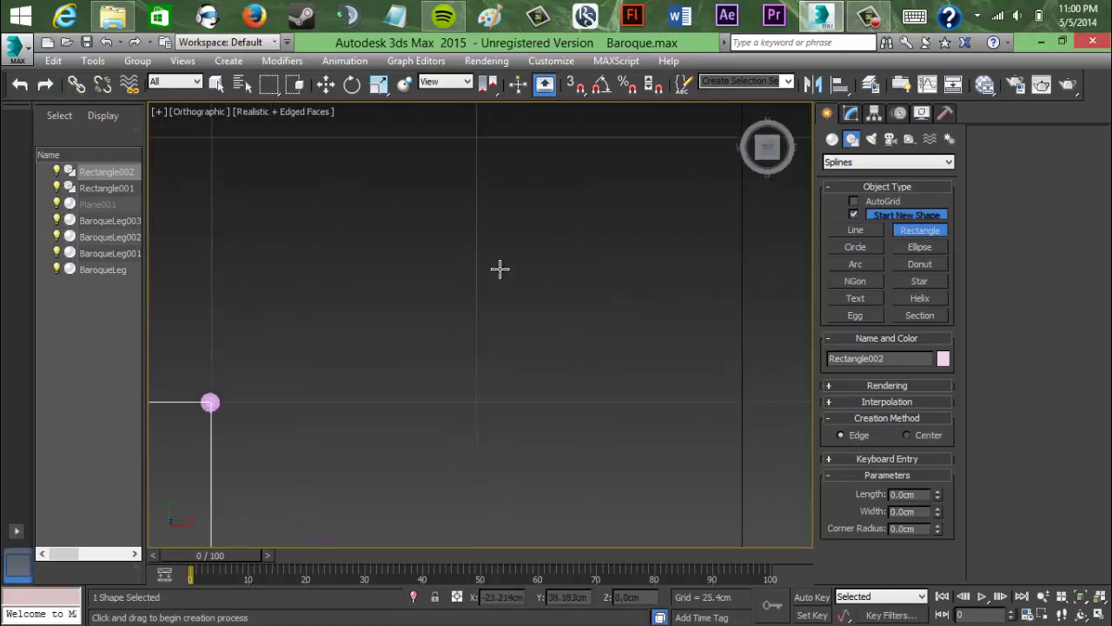
left_click_drag(476, 224, 500, 346)
key("Delete")
scroll(514, 252, "down", 5)
scroll(485, 291, "up", 4)
middle_click_drag(473, 269, 460, 345)
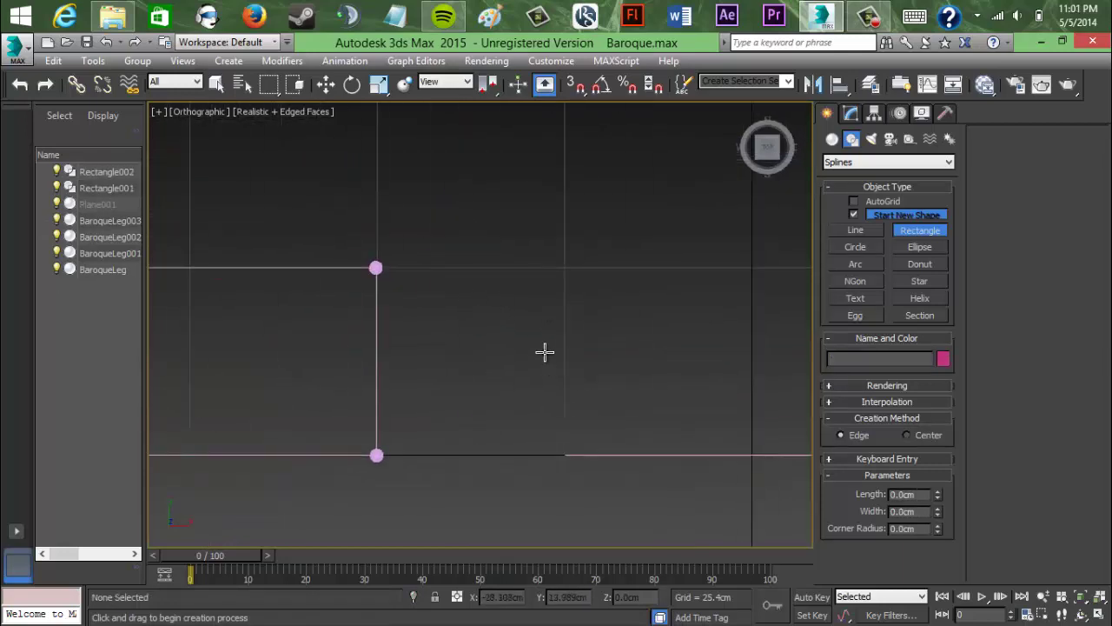
Step: Draw a circle spline of about 4.63 cm radius centred on the grid intersection beside the legs
scroll(554, 333, "up", 1)
middle_click_drag(554, 334, 551, 363)
scroll(548, 316, "up", 1)
left_click(857, 232)
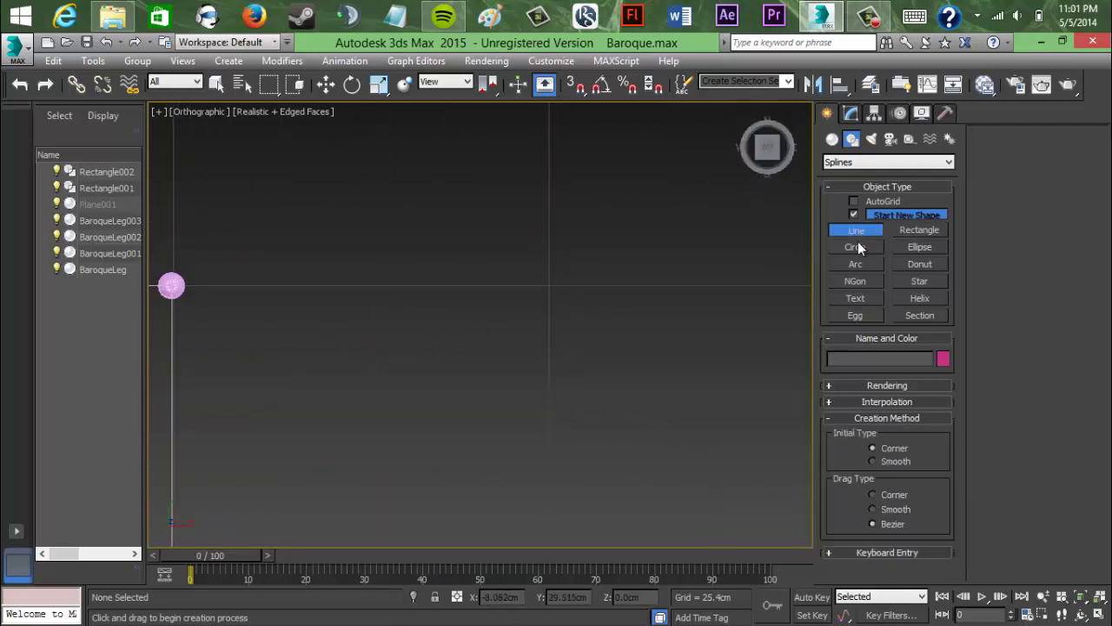
left_click(857, 247)
left_click_drag(548, 285, 542, 218)
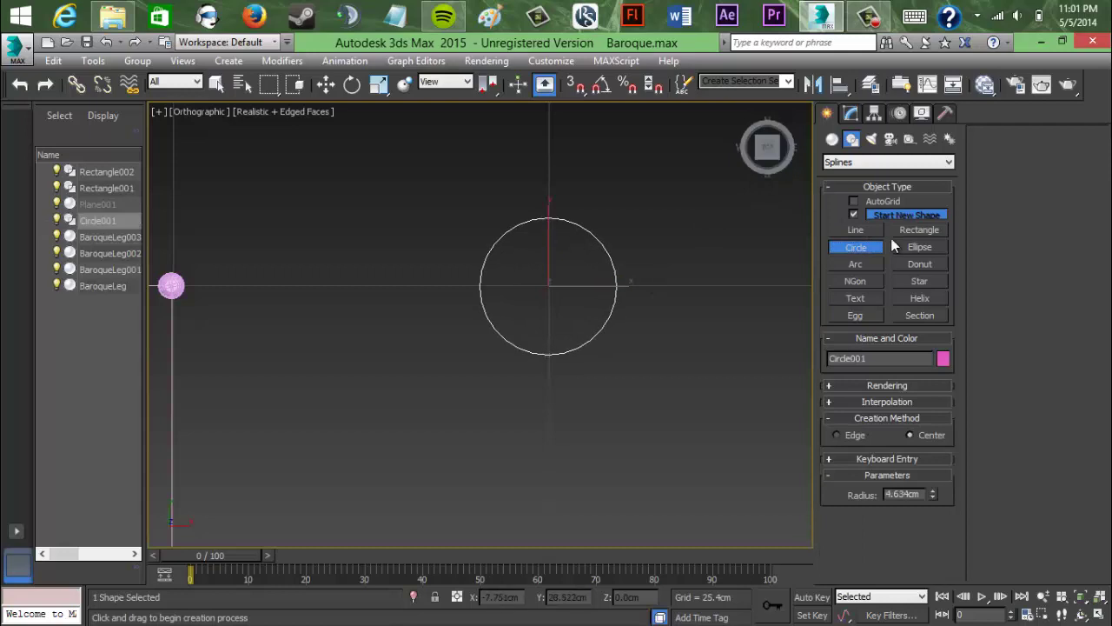
Step: Draw a rectangle spline about 16.93 cm long and 9.49 cm wide with one corner at the circle's centre
left_click(918, 232)
mouse_move(548, 285)
left_mouse_down()
mouse_move(409, 509)
mouse_move(408, 536)
left_mouse_up()
middle_click_drag(588, 353, 605, 227)
Step: Select the circle and enlarge its radius slightly
key("w")
left_click(605, 216)
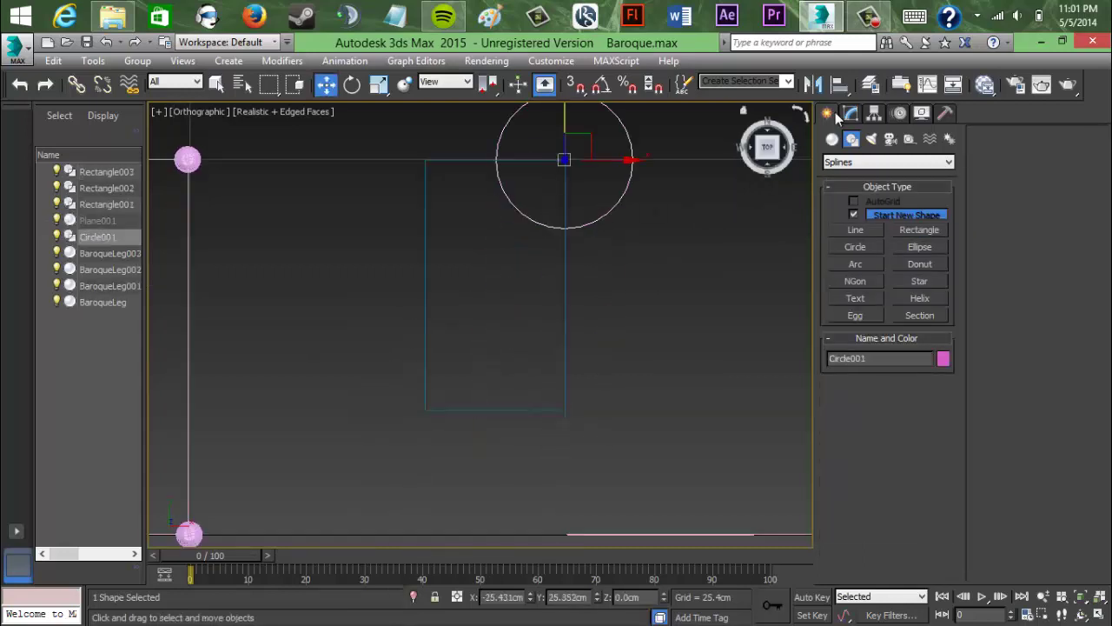
left_click(850, 114)
key("Return")
Step: Set the new rectangle's width to 10 cm, increase its length, and move it along Y to align its upper edge with the circle's centre
left_click(565, 341)
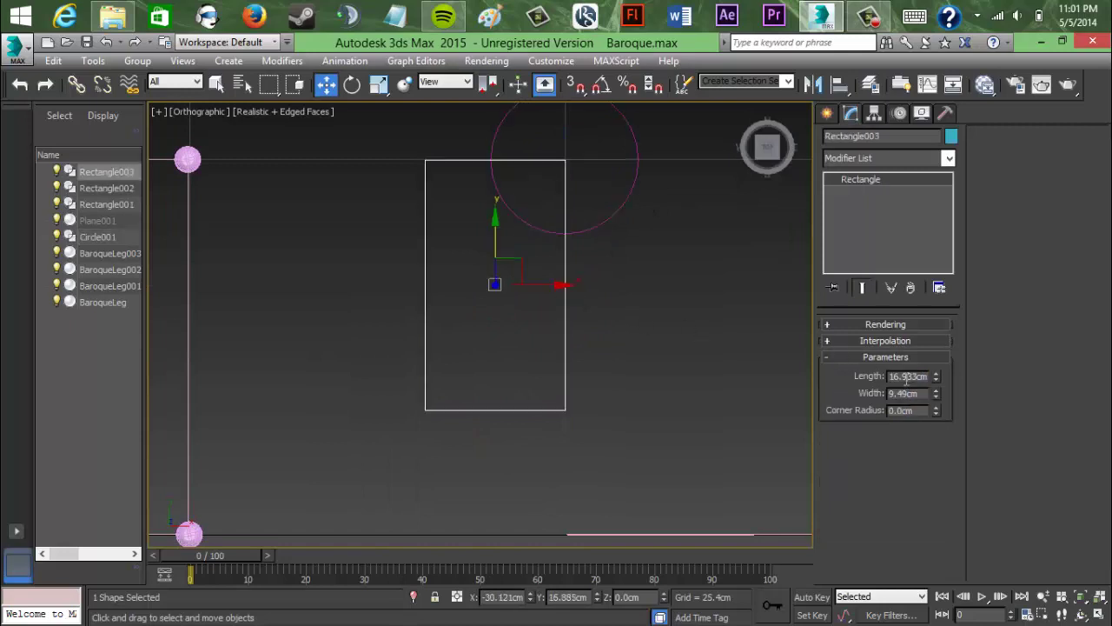
type("10")
key("Return")
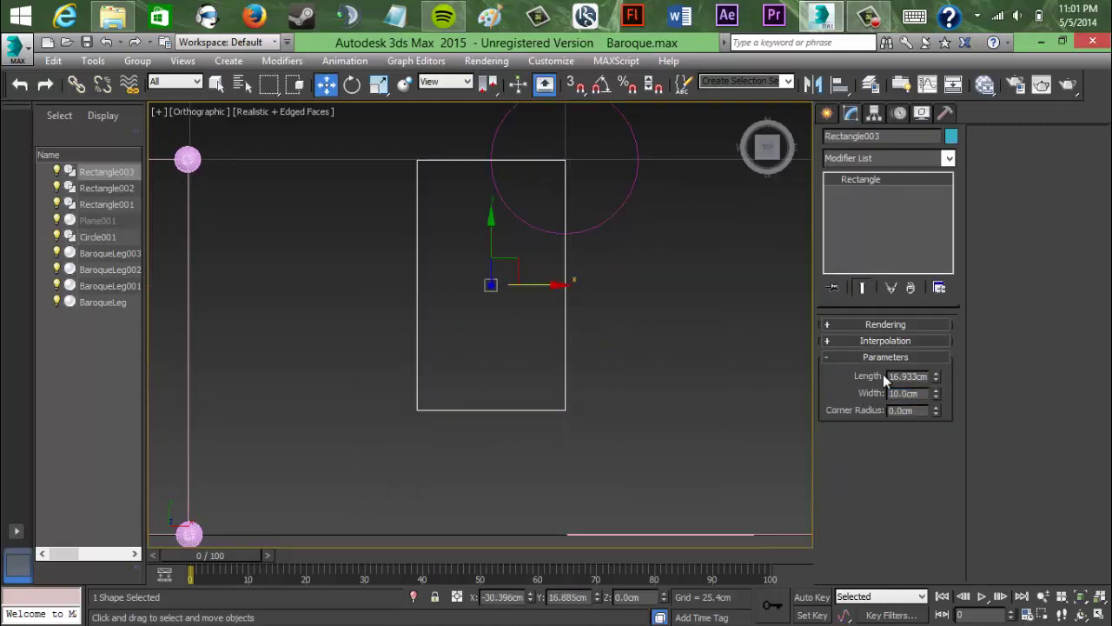
key("Return")
left_click_drag(491, 236, 491, 348)
key("Return")
Step: Set the circle's radius to 2.5 cm
left_click(695, 302)
middle_click_drag(647, 286, 622, 413)
left_click(554, 345)
left_click_drag(920, 377, 835, 376)
type("2.5")
key("Return")
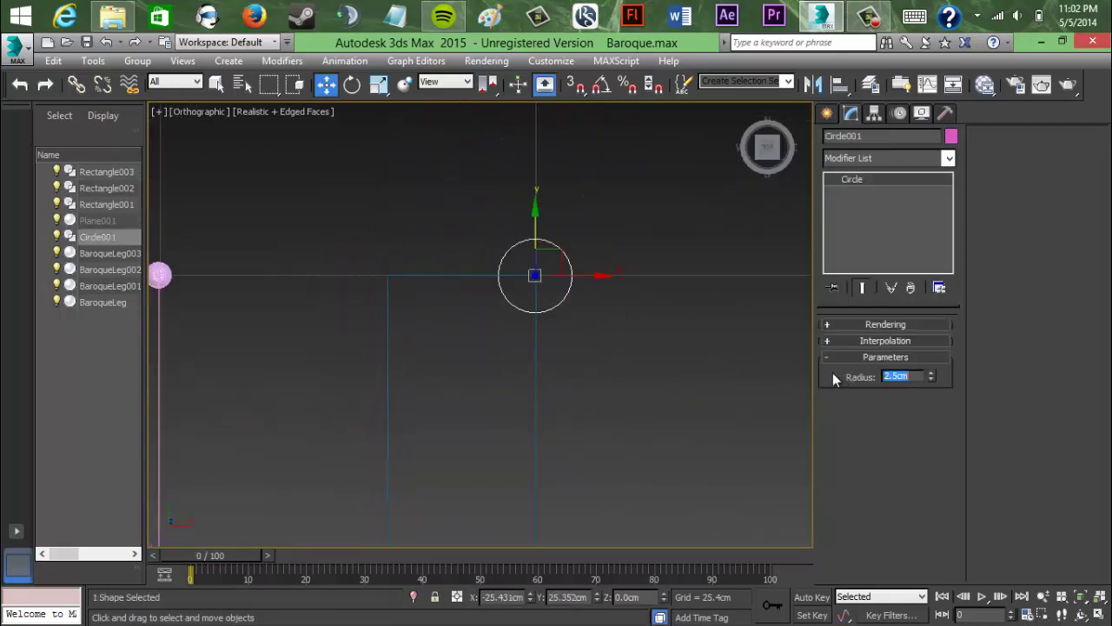
Step: Set the rectangle beside the circle to 15 cm long and 5 cm wide
left_click(536, 341)
key("Return")
left_click_drag(921, 376, 854, 385)
type("15")
key("Return")
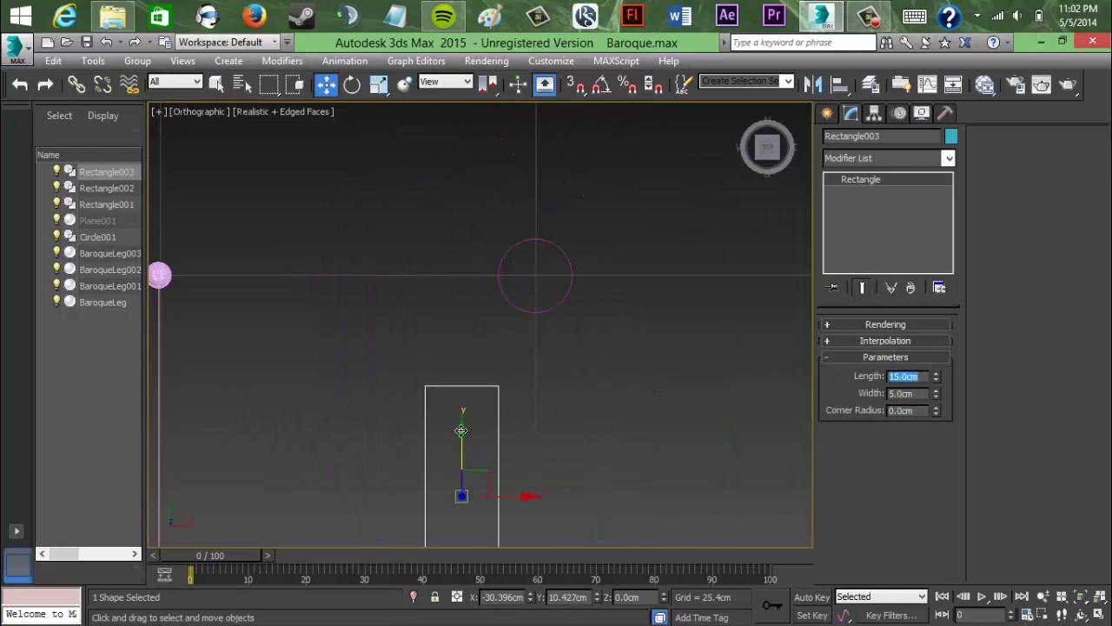
Step: Move the rectangle along Y and X so its upper-right corner sits at the circle's centre
left_click_drag(460, 430, 461, 320)
left_click_drag(525, 385, 563, 384)
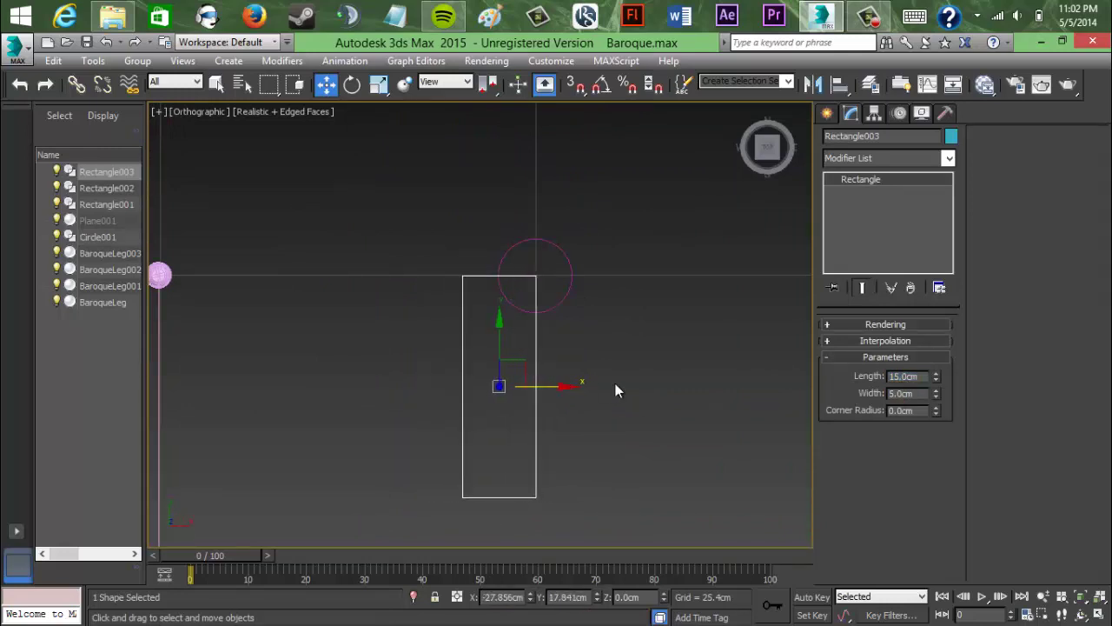
scroll(618, 395, "up", 3)
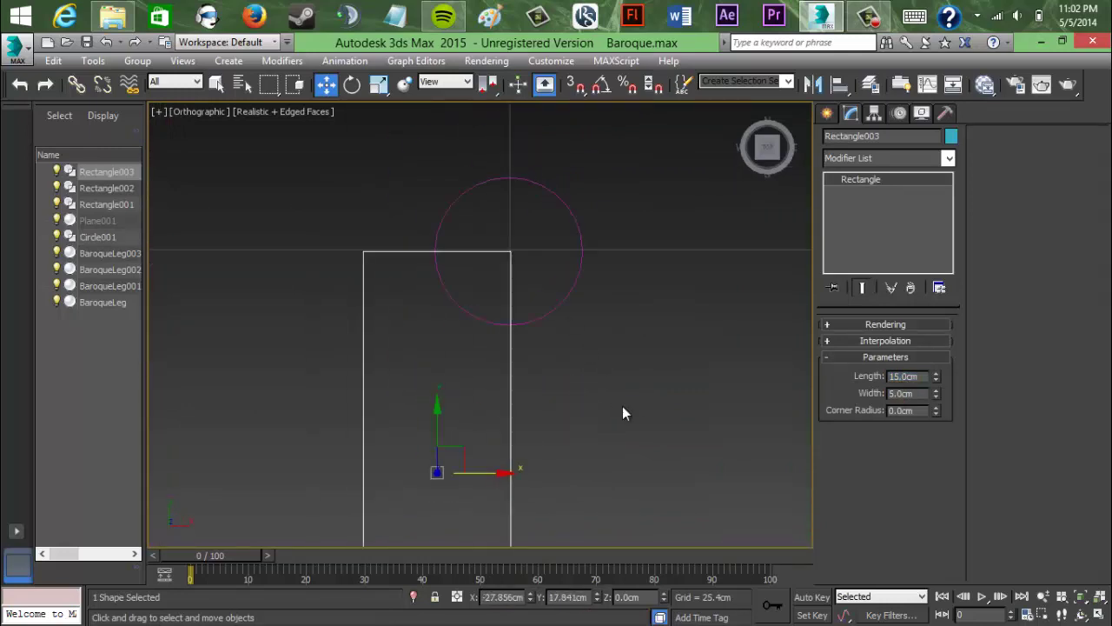
Step: Draw a smaller circle centred on the large circle's lowest point, stretch it along Y into an ellipse, and shift it down along Y
left_click(827, 114)
left_click(856, 246)
left_click_drag(511, 326, 478, 290)
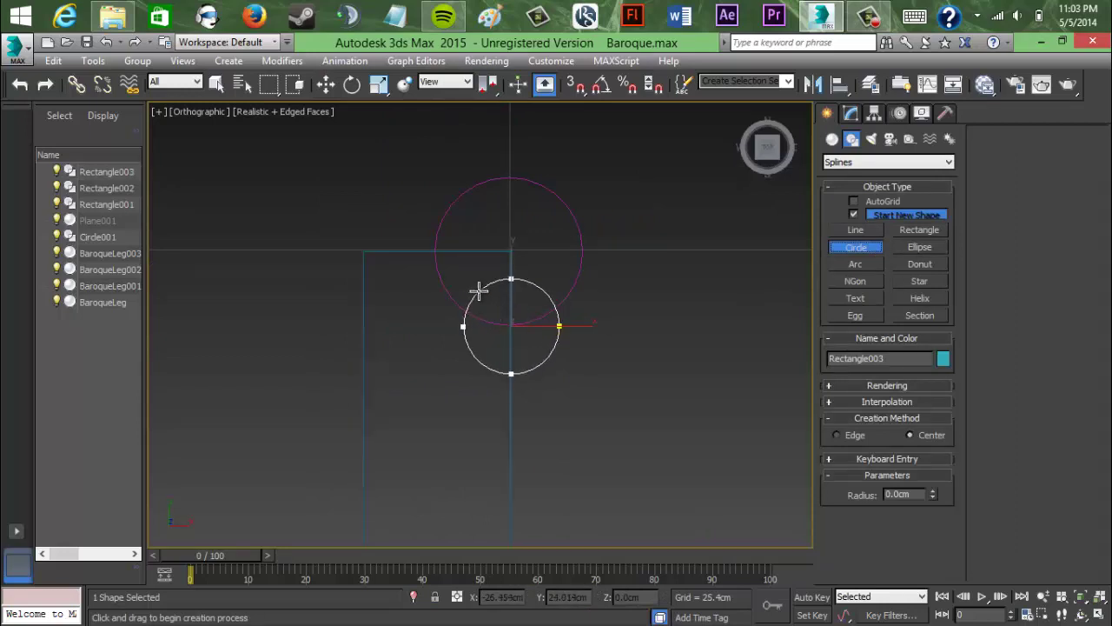
left_click_drag(479, 291, 496, 295)
left_click(381, 86)
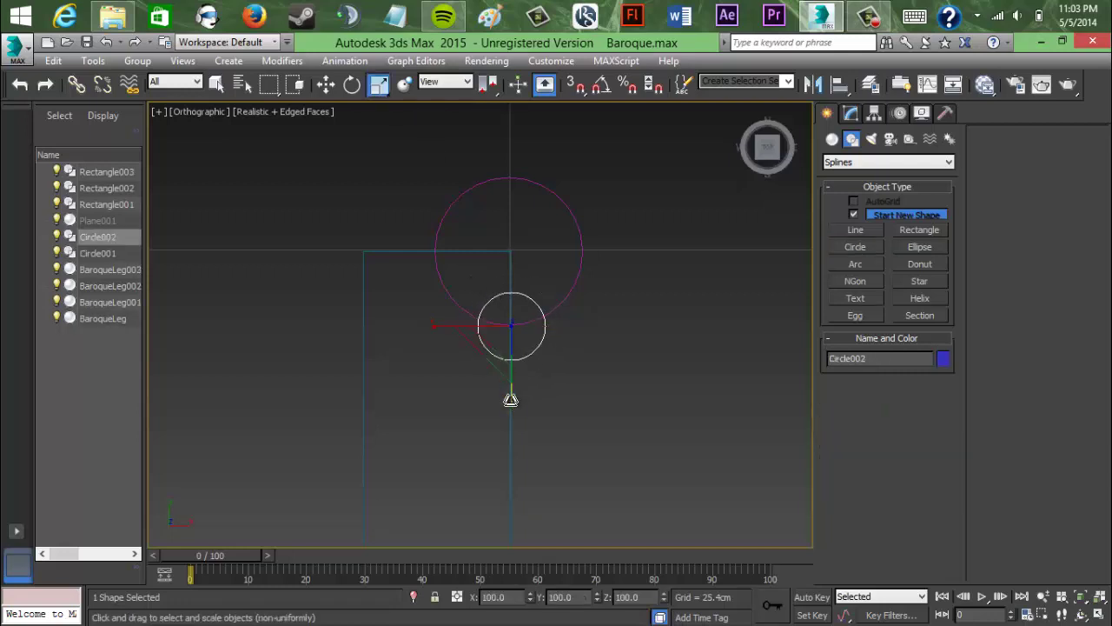
left_click_drag(511, 399, 511, 477)
left_click(326, 86)
left_click_drag(514, 264, 514, 298)
Step: Convert the 15 by 5 cm rectangle to an editable spline and attach the circle and the ellipse to it
scroll(599, 306, "down", 2)
middle_click_drag(598, 373, 598, 240)
left_click(537, 330)
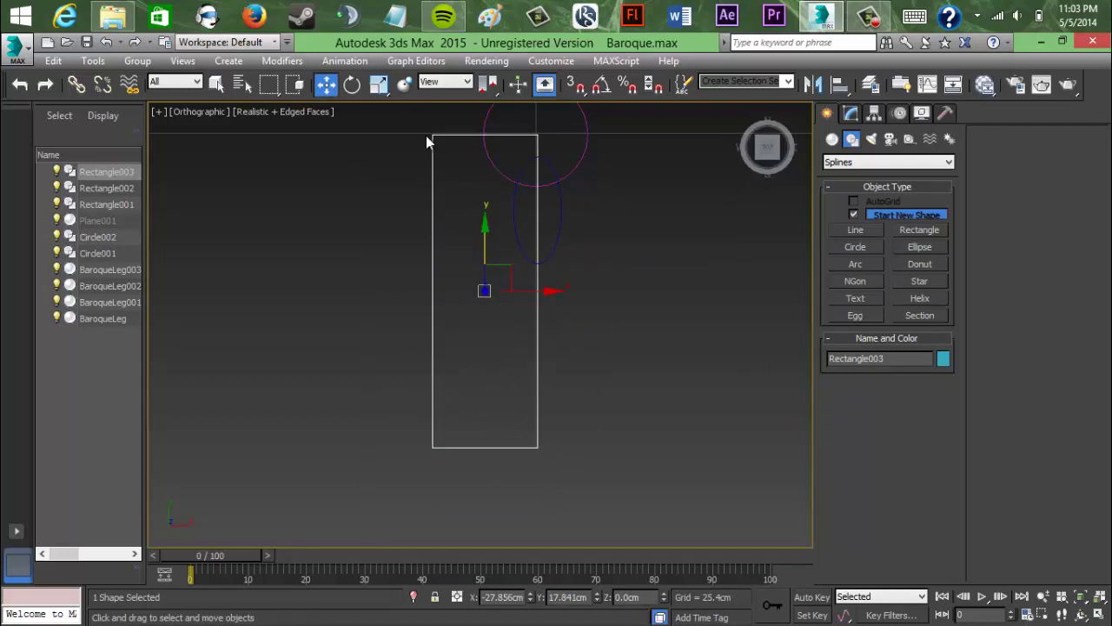
left_click(380, 85)
middle_click_drag(513, 226, 500, 305)
left_click(852, 114)
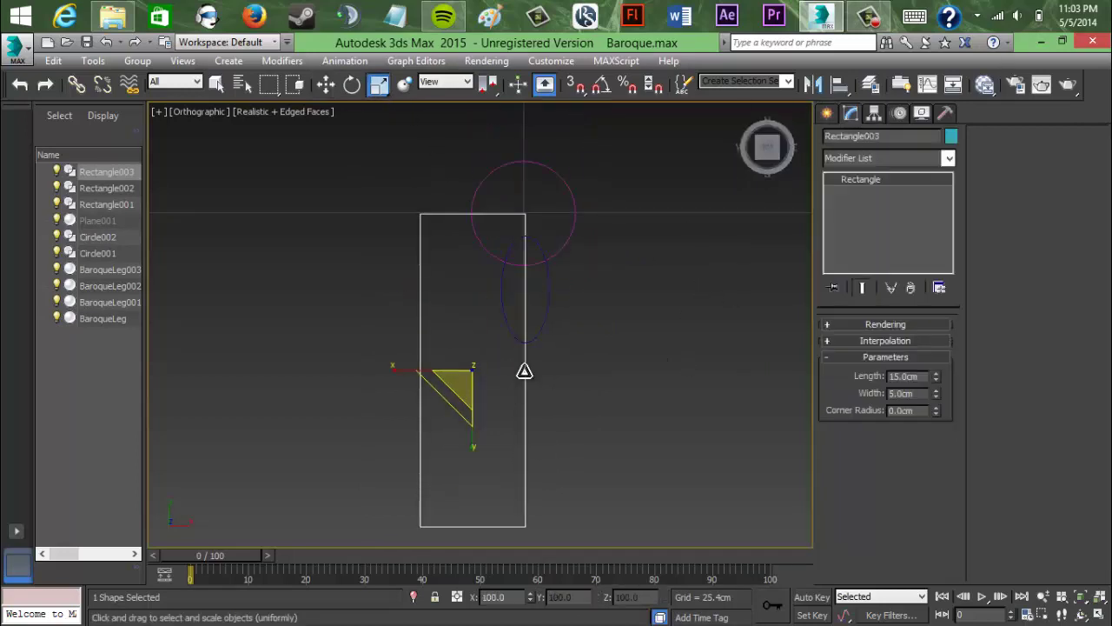
right_click(524, 371)
left_click(695, 533)
left_click(1009, 220)
left_click(548, 259)
left_click(549, 282)
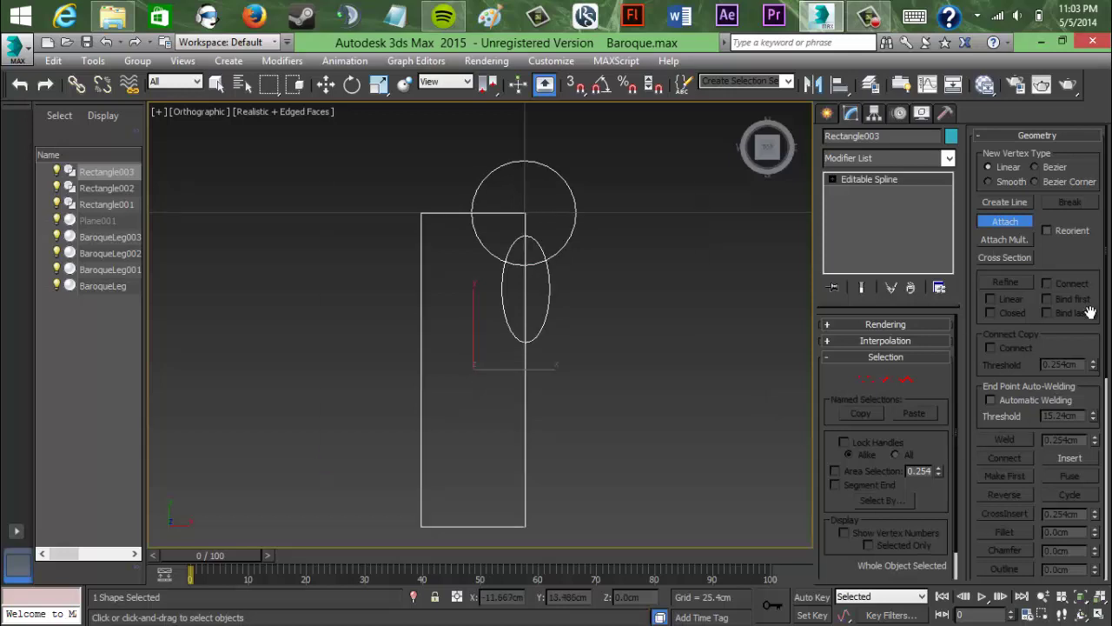
Step: At spline level, Boolean-union the rectangle with the circle and subtract the ellipse from the result
scroll(1026, 435, "down", 5)
left_click(905, 379)
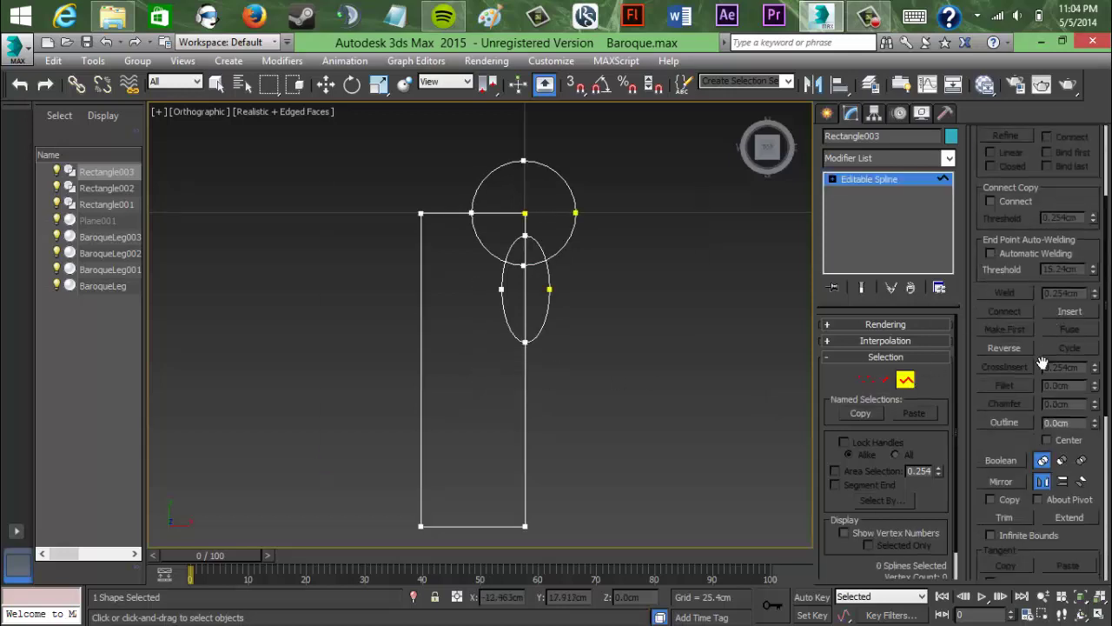
key("w")
left_click(556, 253)
left_click(525, 365)
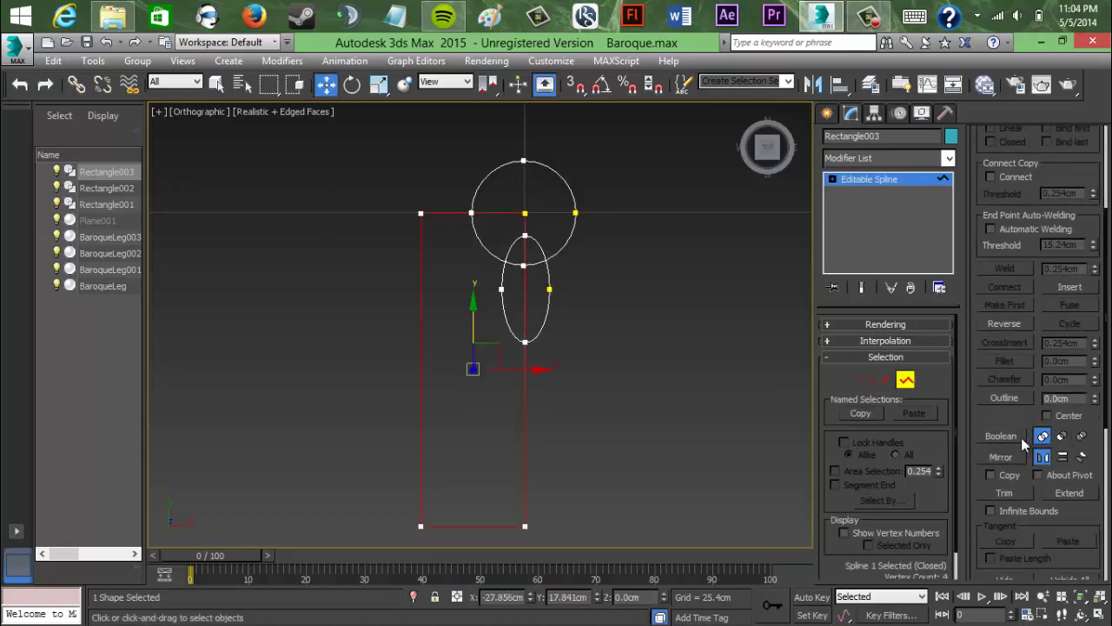
left_click(1021, 436)
left_click(558, 251)
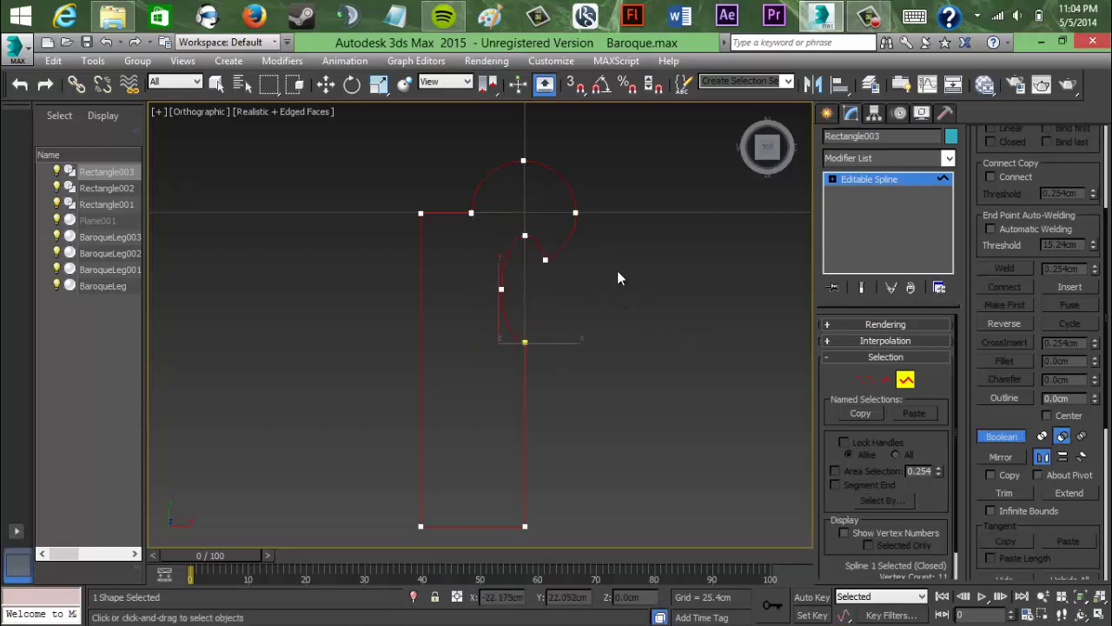
Step: Delete the rectangle's left, upper and lower segments so only the curved profile and its straight right edge remain
left_click(868, 380)
left_click(886, 380)
left_click_drag(376, 172, 450, 518)
key("Delete")
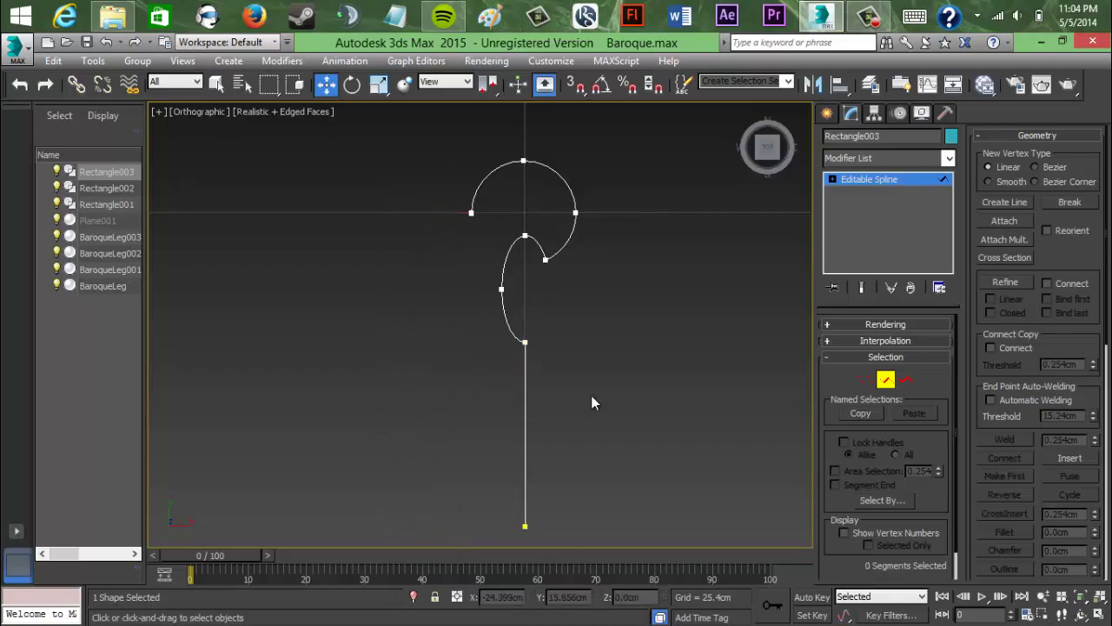
Step: Apply a Bevel Profile modifier to the tabletop rectangle above the legs and pick the curved spline as its profile
scroll(597, 394, "down", 5)
middle_click_drag(598, 395, 599, 349)
left_click(838, 21)
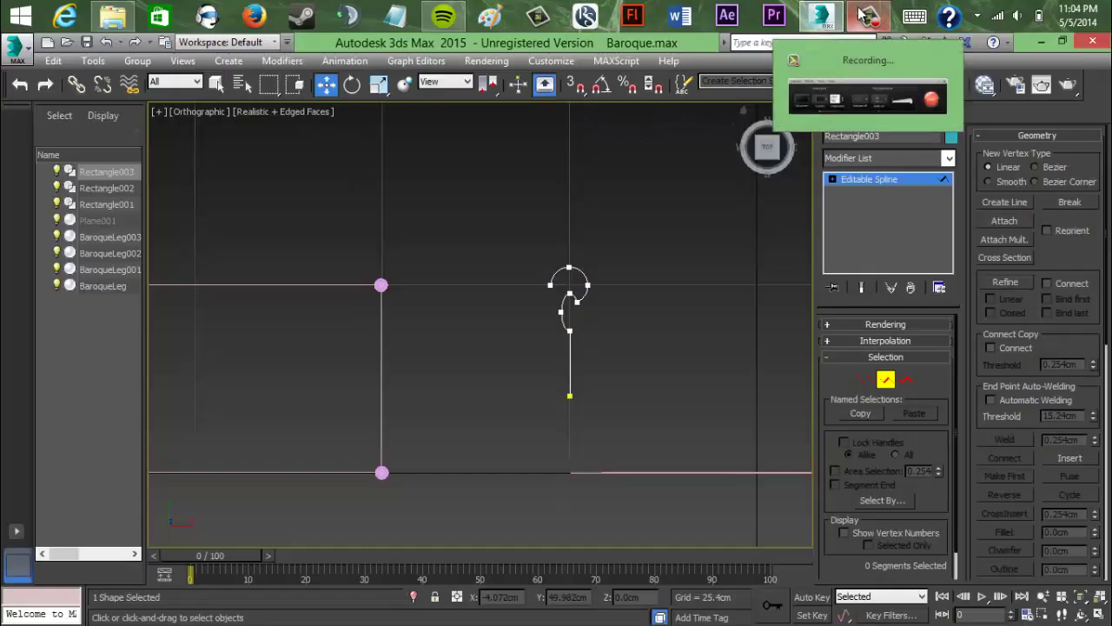
left_click_drag(440, 239, 502, 227)
scroll(486, 239, "down", 3)
middle_click_drag(444, 247, 518, 236)
left_click(827, 113)
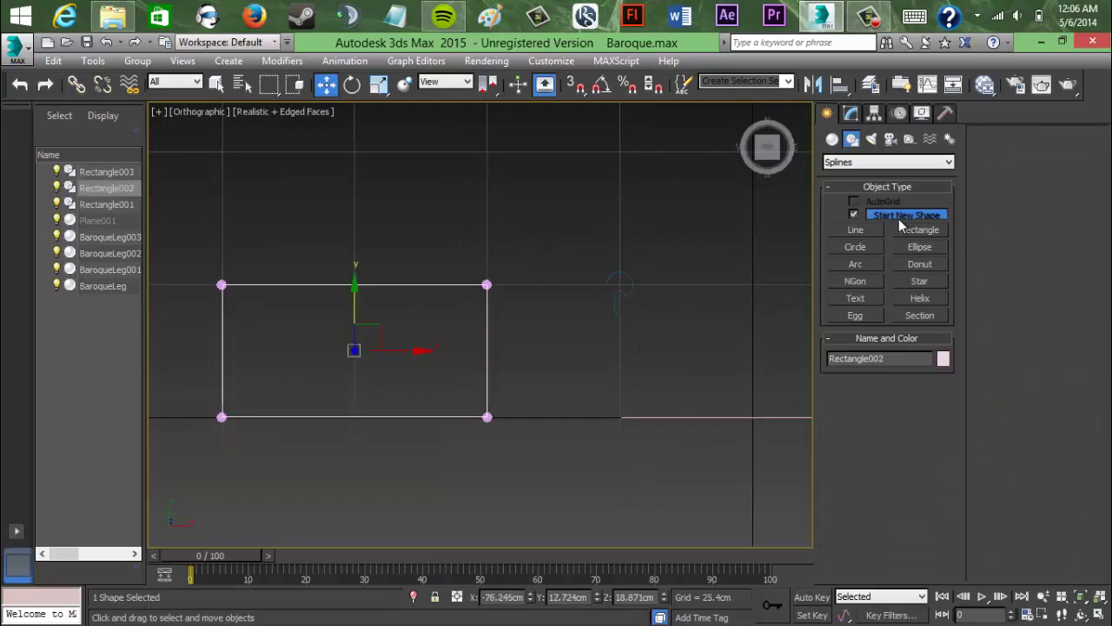
left_click(850, 114)
left_click(918, 159)
left_click(864, 502)
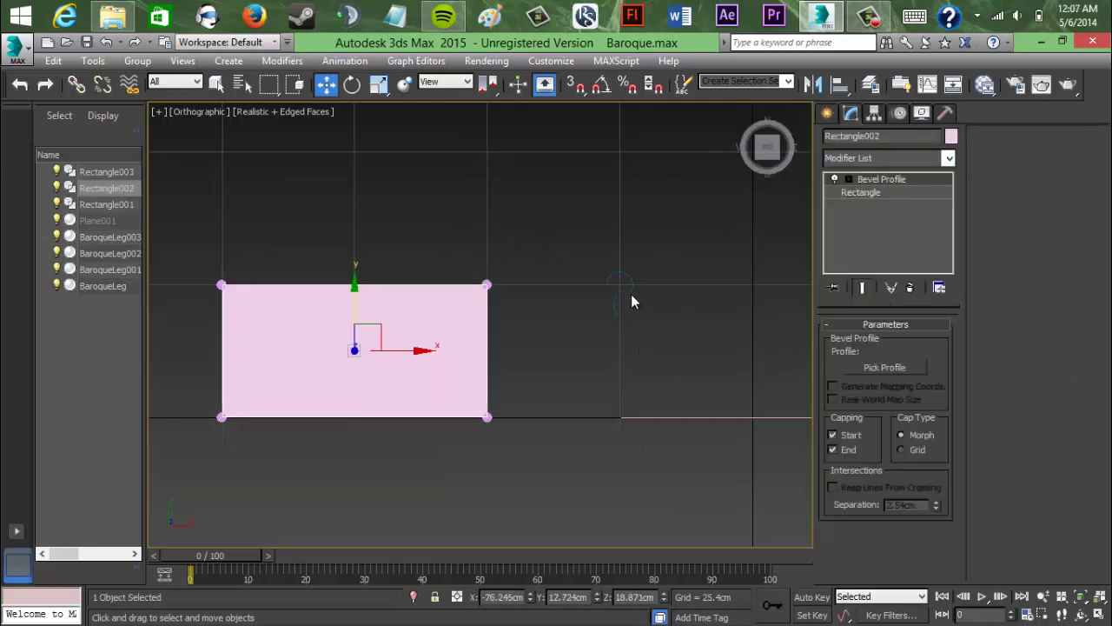
left_click(632, 287)
Step: Try moving the profile gizmo of the bevelled tabletop, undo the moves, and remove the Bevel Profile modifier
left_click_drag(754, 156, 786, 525)
mouse_move(357, 293)
left_mouse_down()
mouse_move(362, 313)
mouse_move(352, 272)
left_mouse_up()
key("ctrl+z")
left_click(880, 192)
key("ctrl+z")
left_click_drag(405, 350, 409, 316)
key("ctrl+z")
left_click(910, 288)
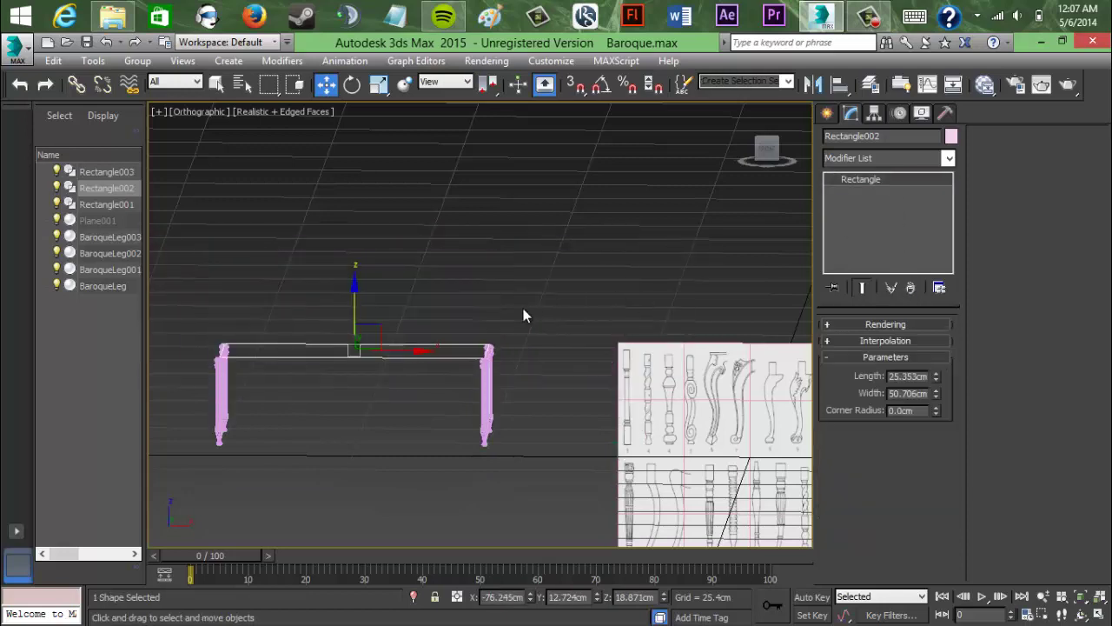
Step: Delete the long straight segment below the curves of the profile spline
middle_click_drag(433, 345, 593, 336)
scroll(592, 335, "up", 6)
left_click(767, 142)
left_click(767, 145)
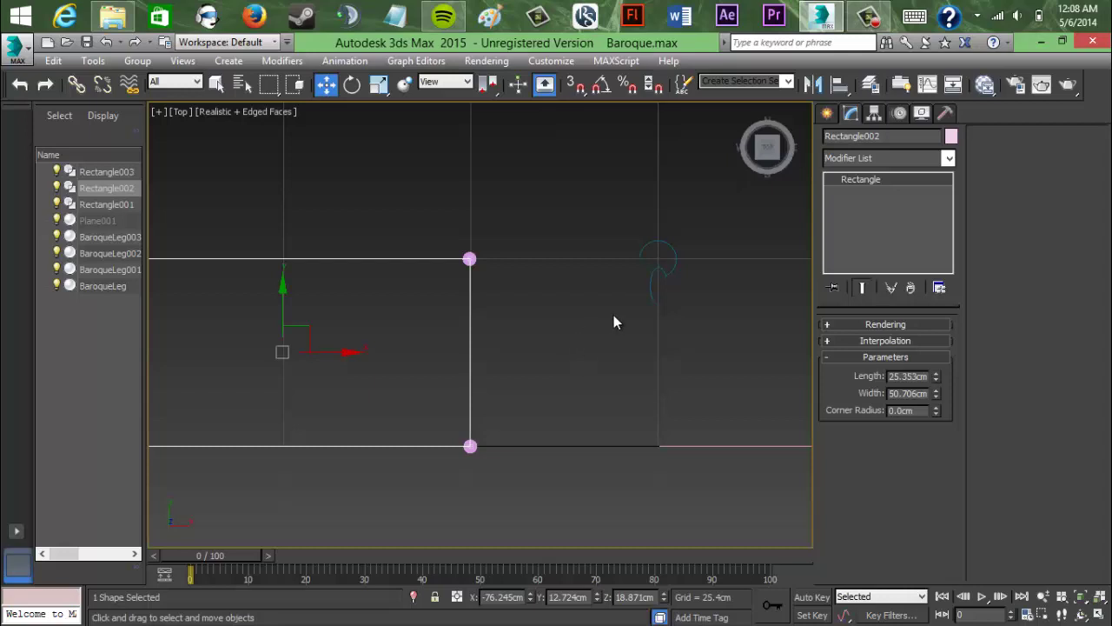
left_click_drag(614, 218, 685, 334)
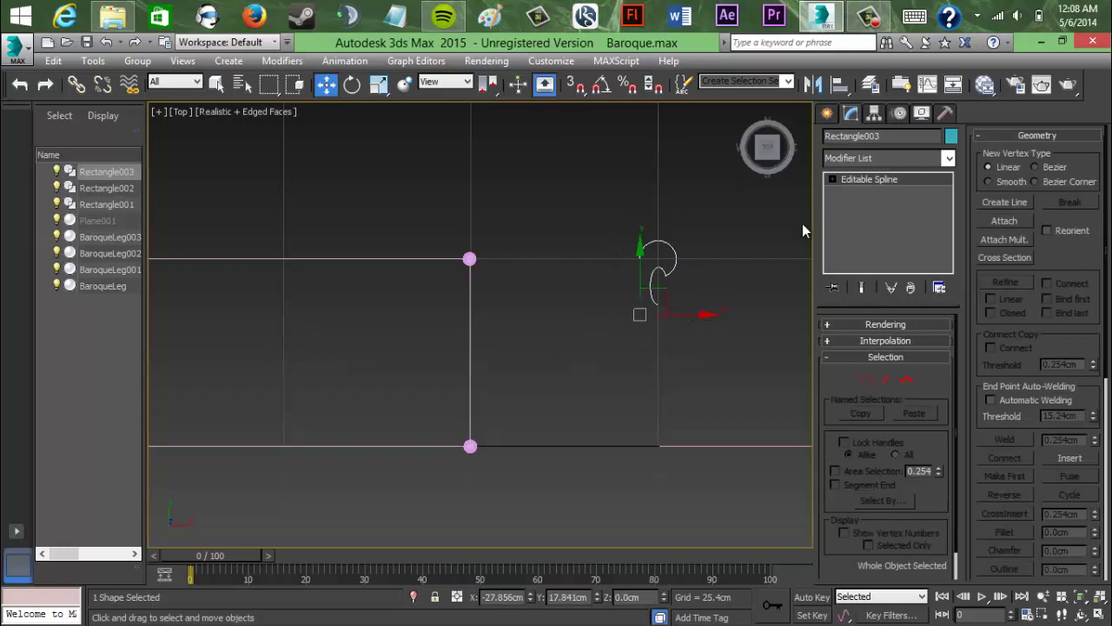
left_click(577, 247)
scroll(577, 248, "up", 3)
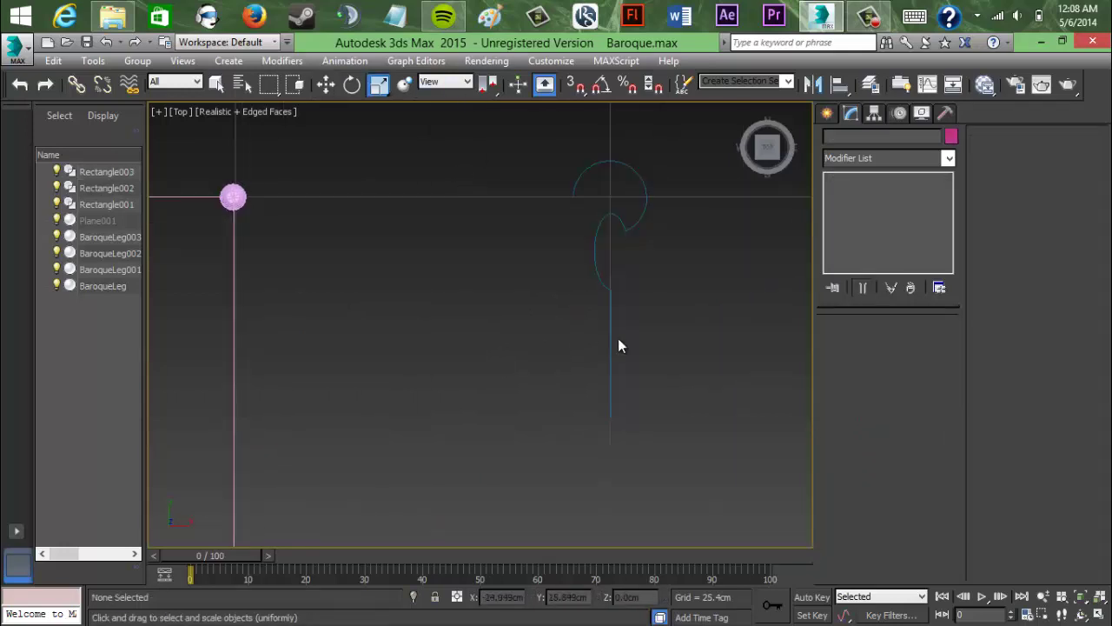
left_click(613, 339)
left_click(827, 113)
left_click(851, 113)
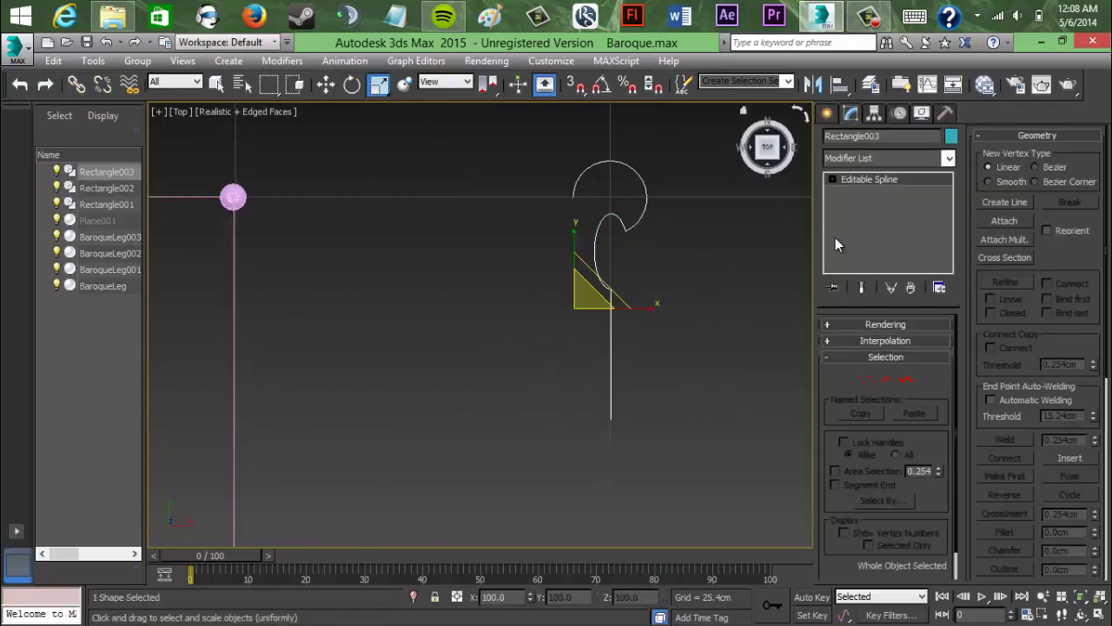
key("1")
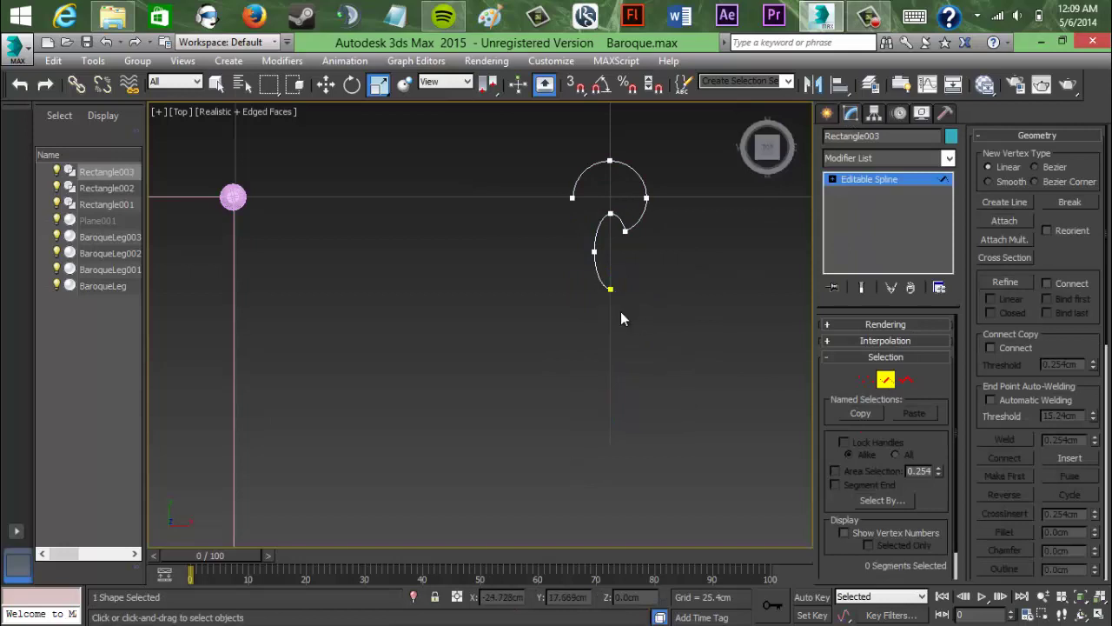
Step: Apply Bevel Profile to the tabletop rectangle and pick the shortened curved spline as the profile
middle_click_drag(431, 229, 519, 224)
scroll(518, 223, "down", 2)
left_click(827, 114)
left_click(380, 269)
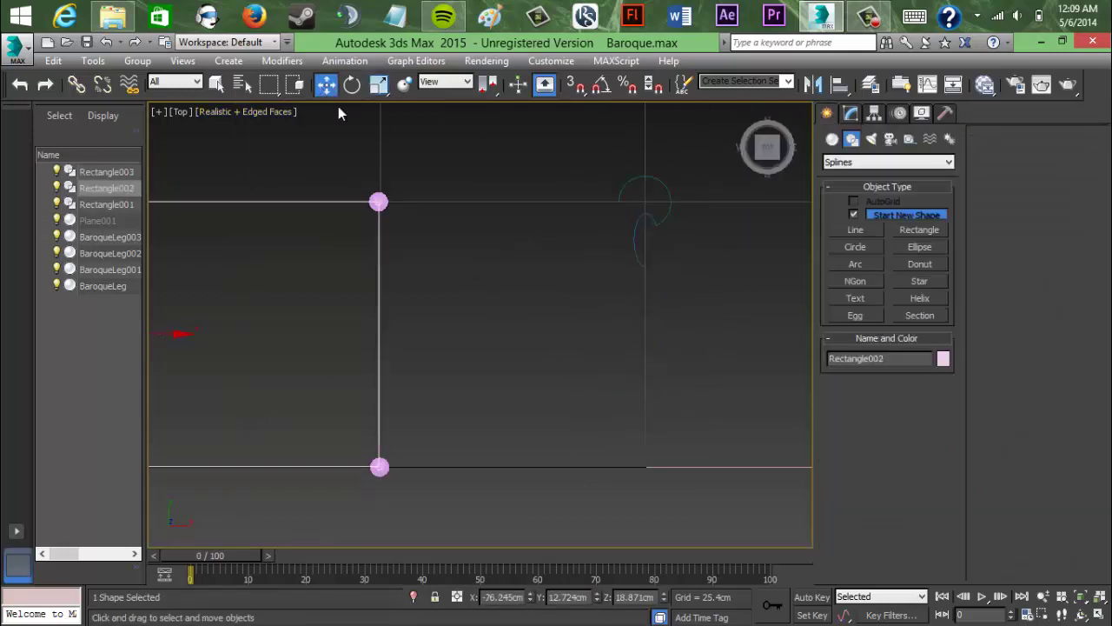
left_click(851, 114)
left_click(858, 159)
left_click(876, 501)
left_click(894, 367)
left_click(670, 208)
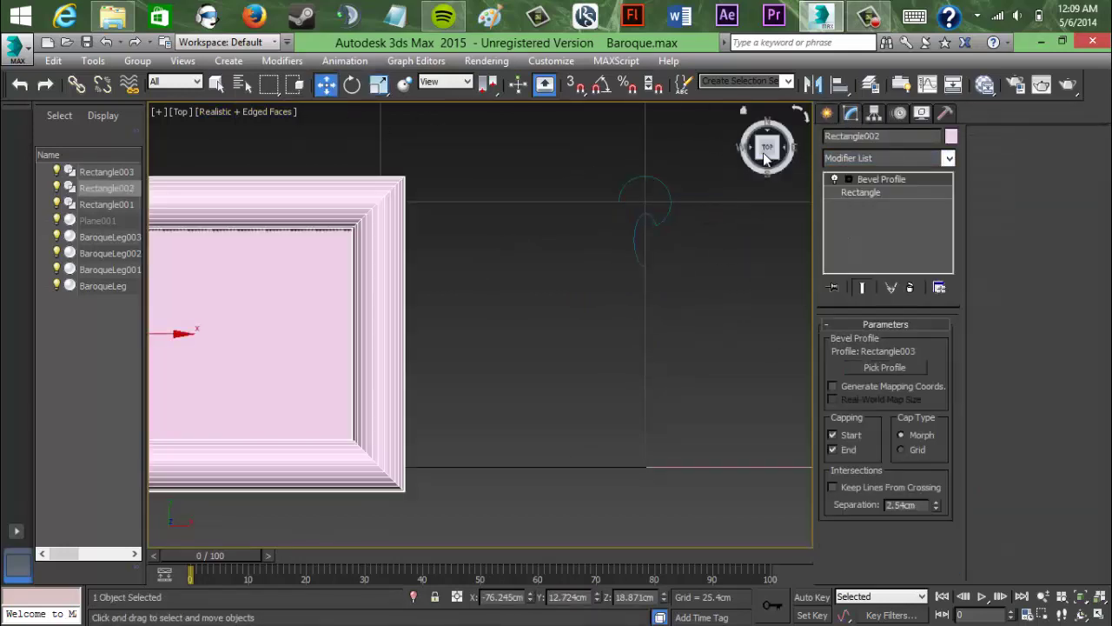
Step: Examine the bevelled tabletop from the front, checking its edge shape and how it sits on the legs
left_click(767, 165)
middle_click_drag(501, 293, 770, 310)
left_click(879, 192)
left_click(882, 180)
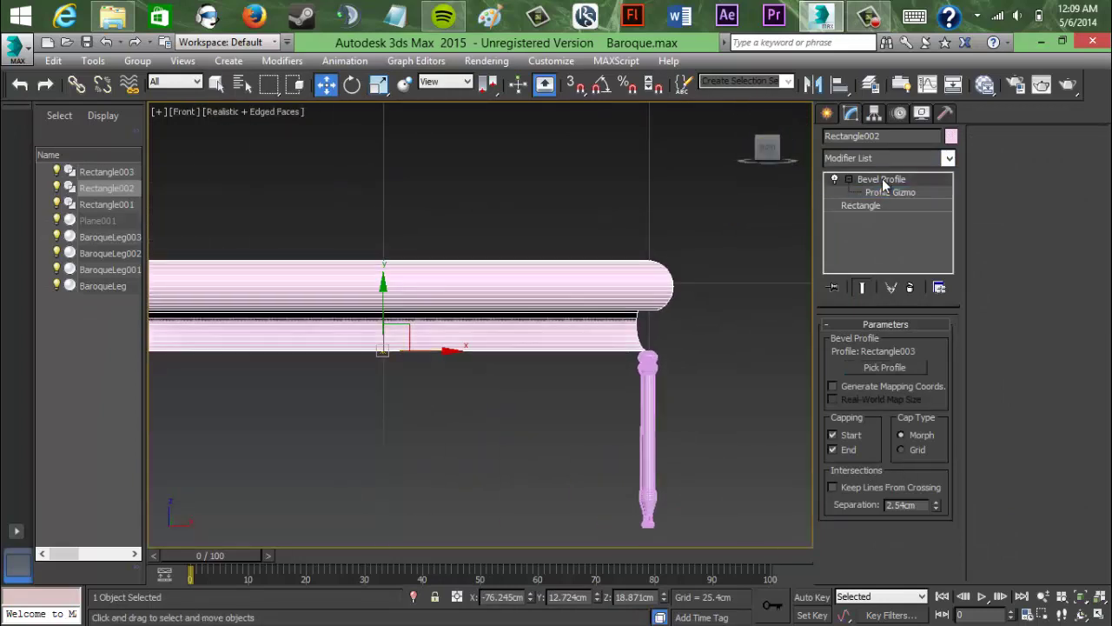
scroll(708, 344, "down", 3)
middle_click_drag(698, 346, 680, 391)
left_click(768, 130)
left_click(767, 163)
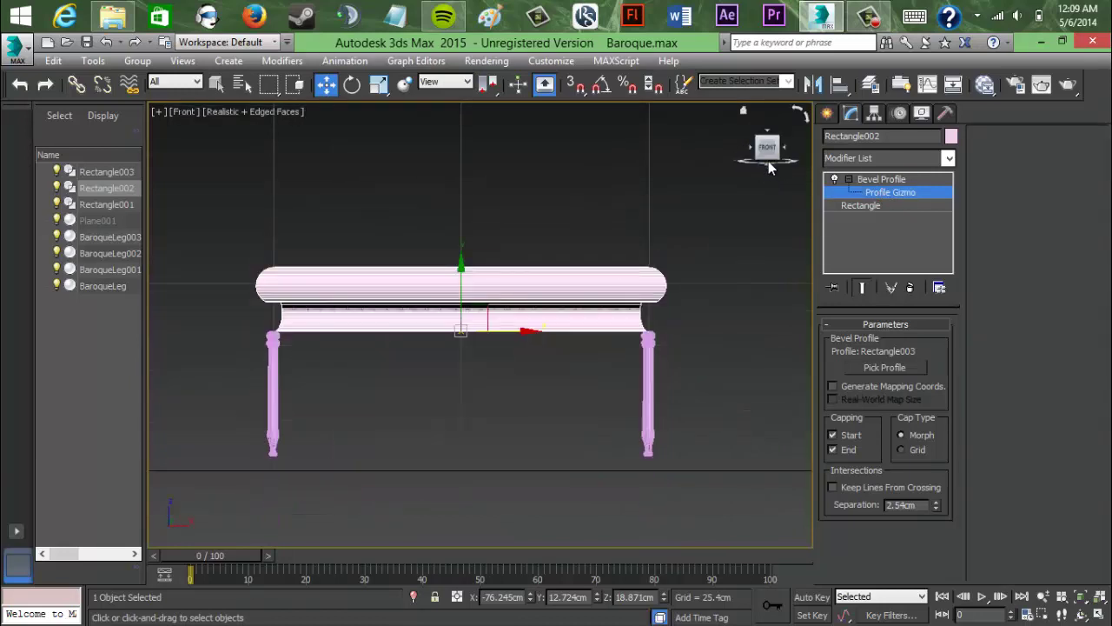
left_click(768, 164)
left_click(767, 131)
Step: Try rotating the tabletop's profile gizmo by 90 degrees and undo the rotation
left_click_drag(473, 272, 289, 461)
mouse_move(769, 148)
left_mouse_down()
mouse_move(722, 173)
mouse_move(754, 532)
mouse_move(753, 160)
left_mouse_up()
type("90")
key("Return")
key("ctrl+z")
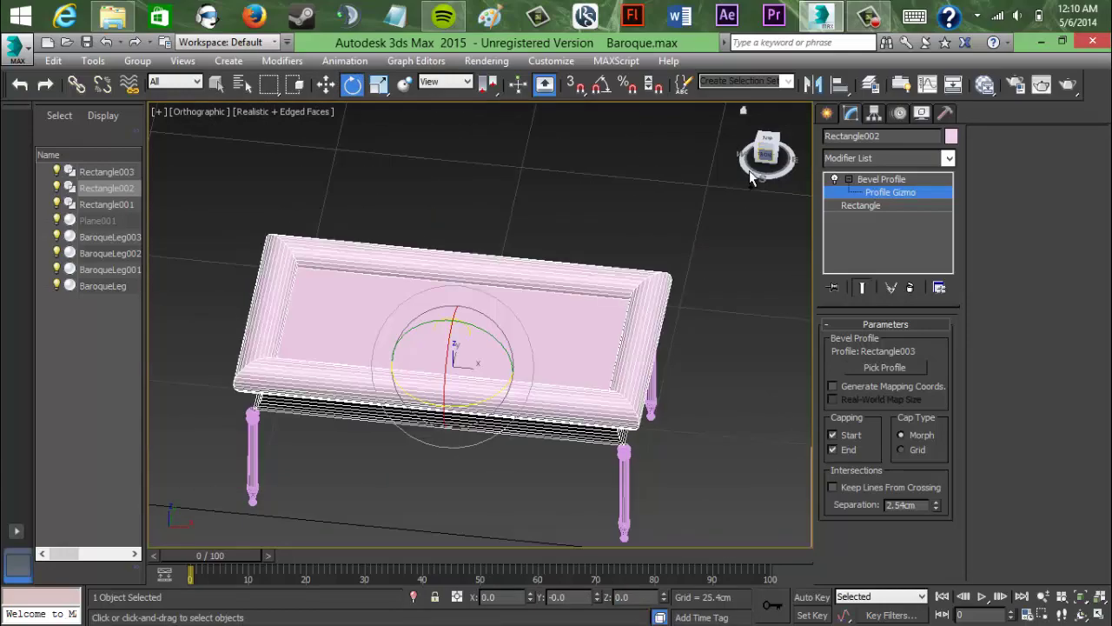
Step: Rotate the whole bevelled tabletop 180 degrees about Y to turn it upside down
middle_click_drag(583, 212, 656, 160)
left_click(765, 154)
left_click(881, 179)
middle_click_drag(729, 158, 716, 214)
left_click(861, 206)
left_click_drag(772, 151, 771, 178)
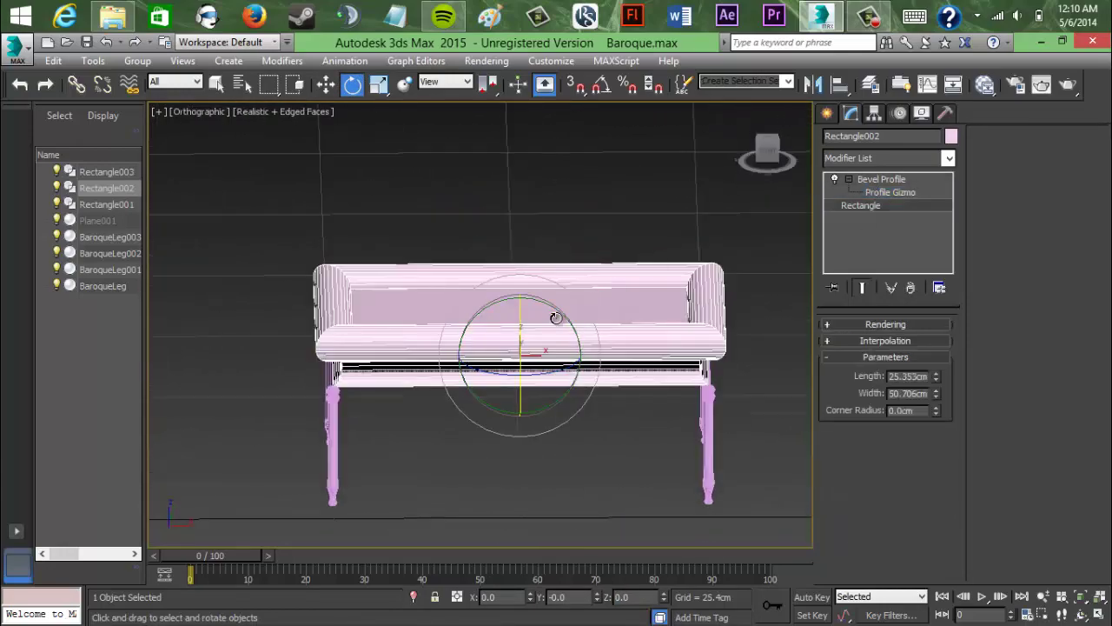
left_click_drag(556, 313, 615, 594)
type("18")
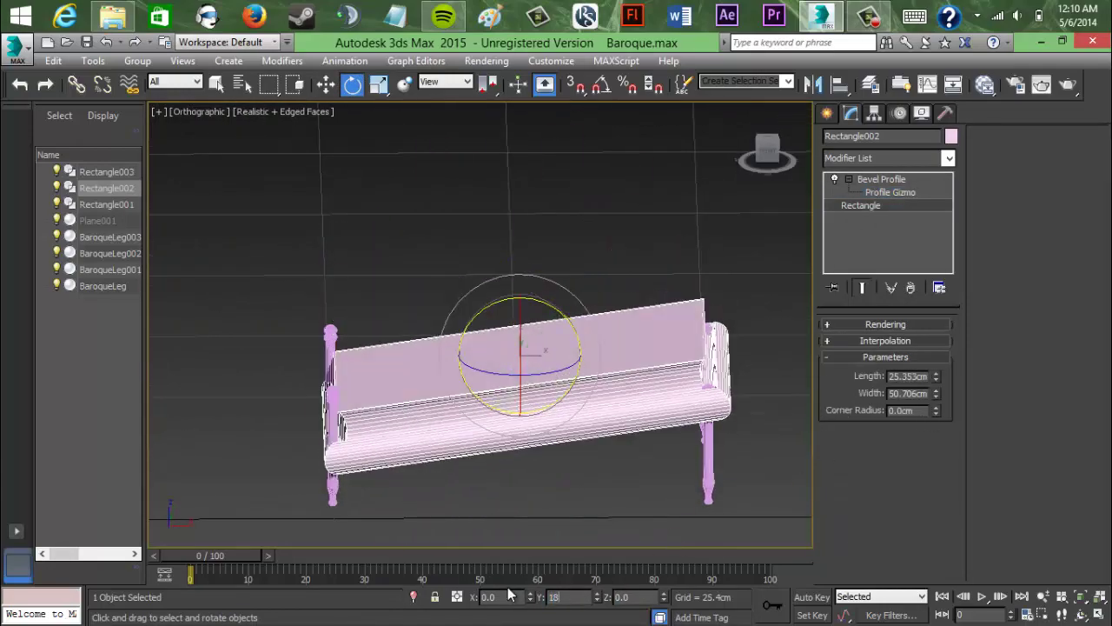
type("0")
key("Return")
Step: Raise the flipped tabletop along Z to about 22.6 cm and inspect it from below
left_click_drag(519, 297, 520, 270)
middle_click_drag(759, 263, 732, 199)
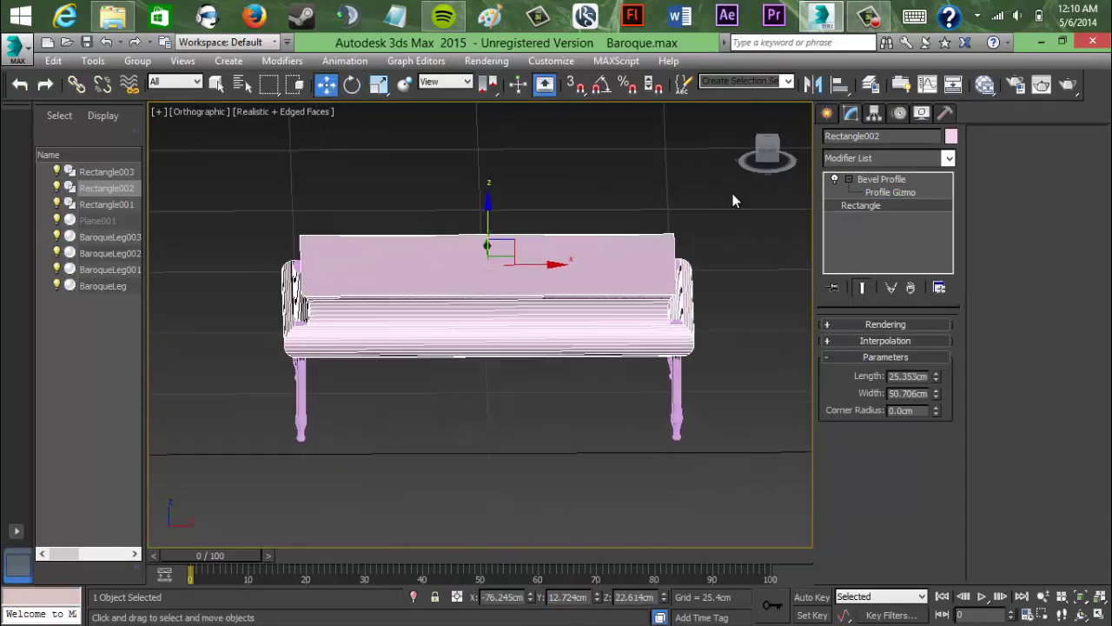
left_click_drag(757, 162, 805, 124)
middle_click_drag(806, 117, 173, 121, "alt")
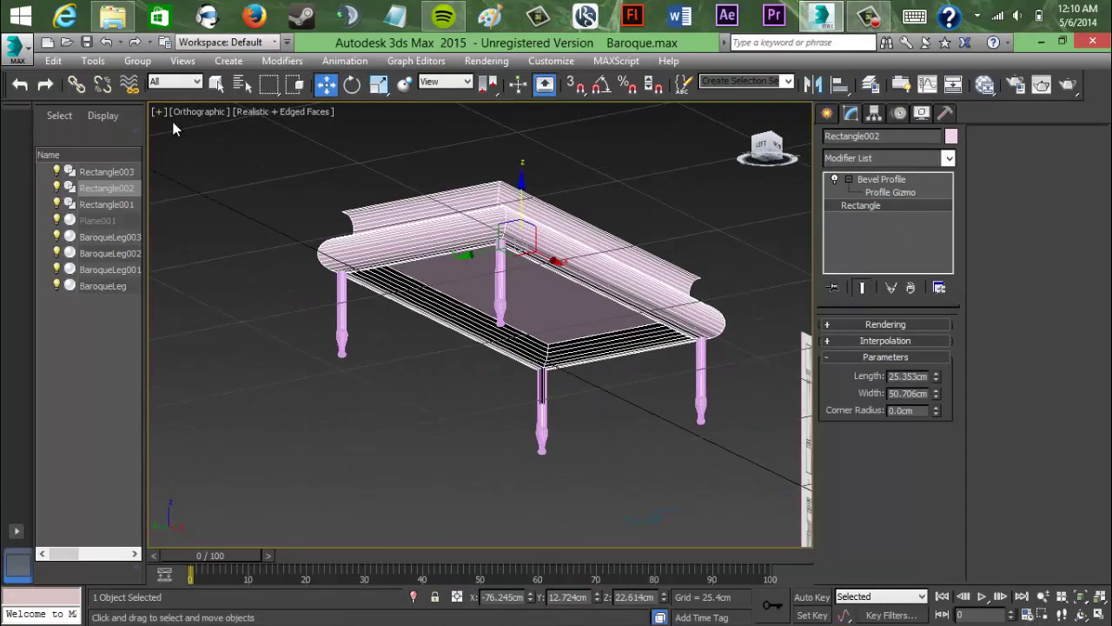
left_click_drag(173, 121, 768, 150)
Step: Try moving the profile gizmo of the flipped tabletop and undo each move
left_click(882, 193)
mouse_move(551, 247)
left_mouse_down()
mouse_move(583, 244)
mouse_move(560, 245)
left_mouse_up()
key("ctrl+z")
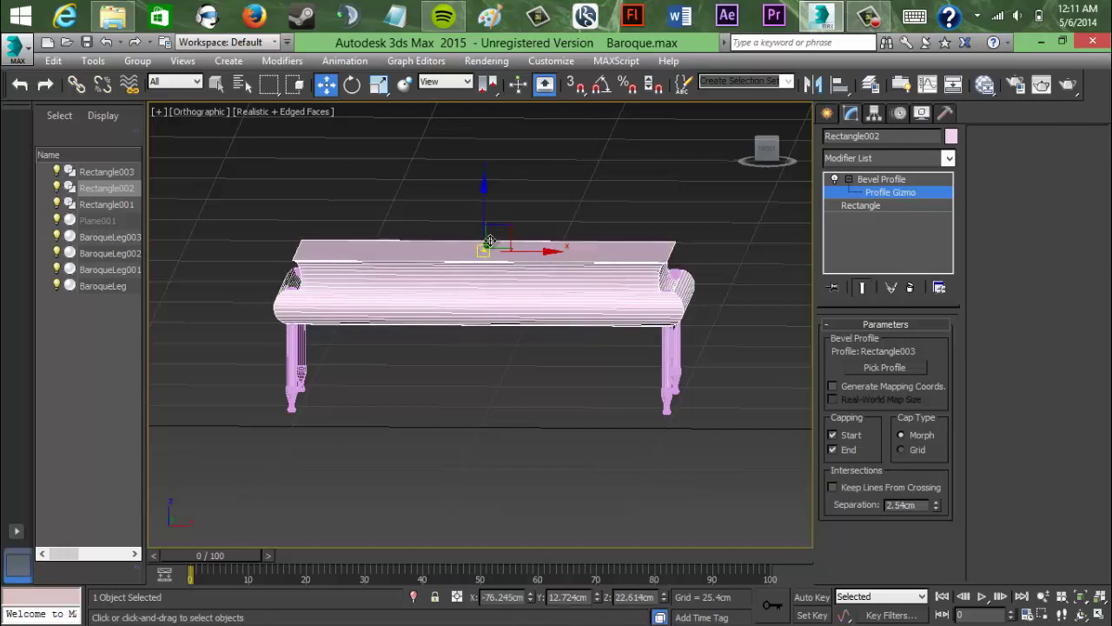
left_click_drag(767, 150, 720, 182)
left_click_drag(502, 253, 589, 301)
key("ctrl+z")
Step: Undo the tabletop's vertical move and its 180-degree rotation
left_click(752, 159)
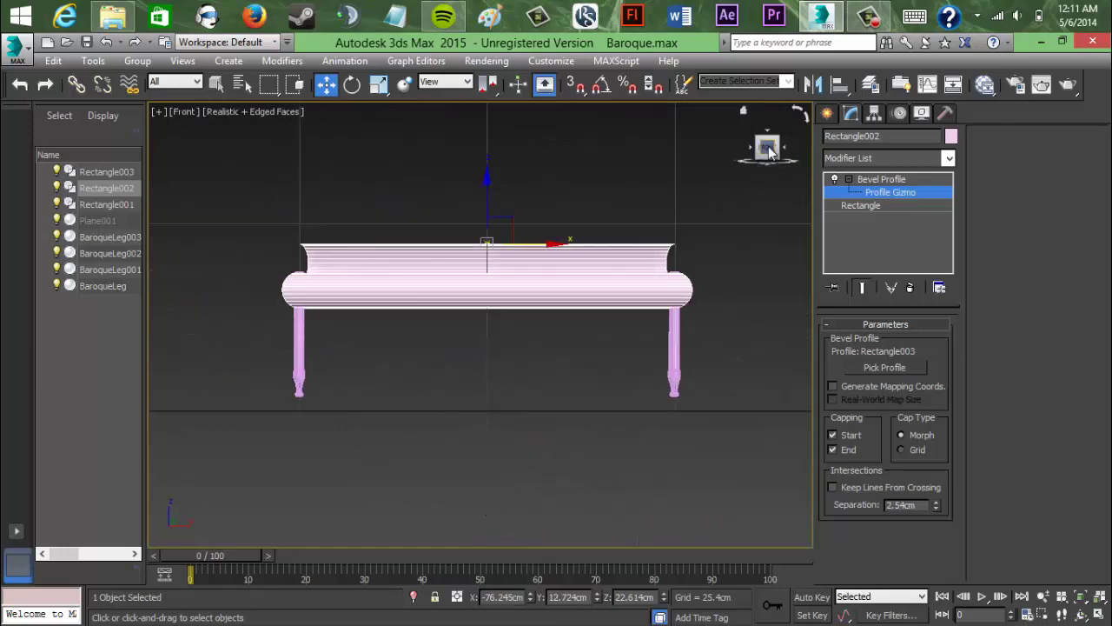
mouse_move(769, 147)
left_mouse_down()
mouse_move(711, 164)
mouse_move(742, 185)
mouse_move(778, 158)
mouse_move(762, 156)
left_mouse_up()
left_click(766, 141)
left_click(766, 139)
scroll(643, 313, "down", 3)
middle_click_drag(652, 319, 524, 328)
scroll(578, 294, "up", 3)
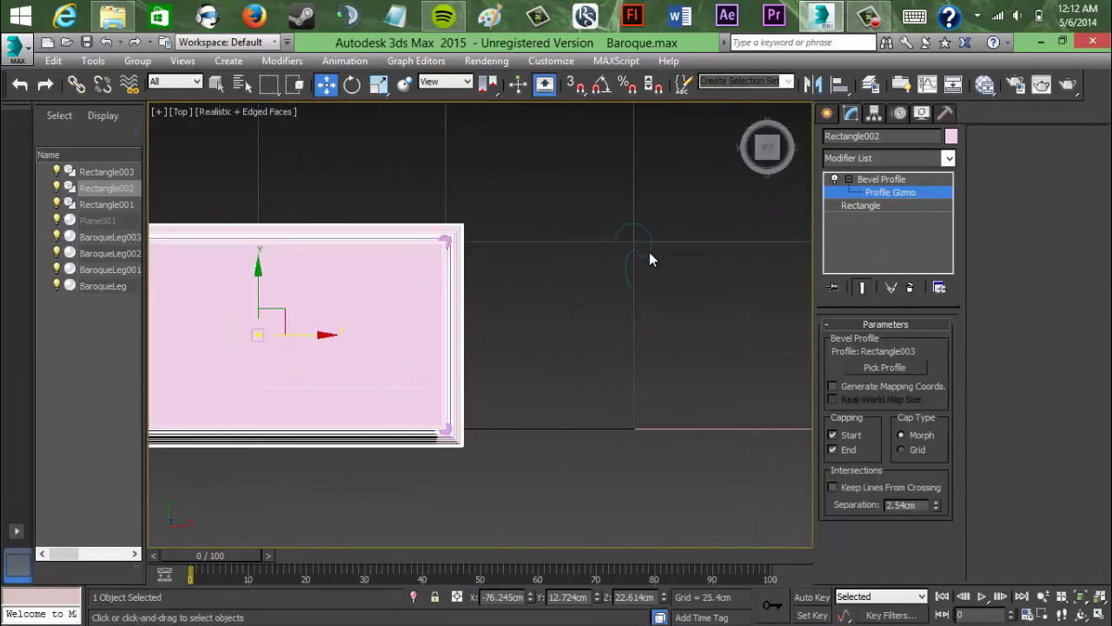
key("ctrl+z")
key("ctrl+z")
Step: Move the lower end vertex of the profile spline about 3.8 cm outward along X
left_click(827, 114)
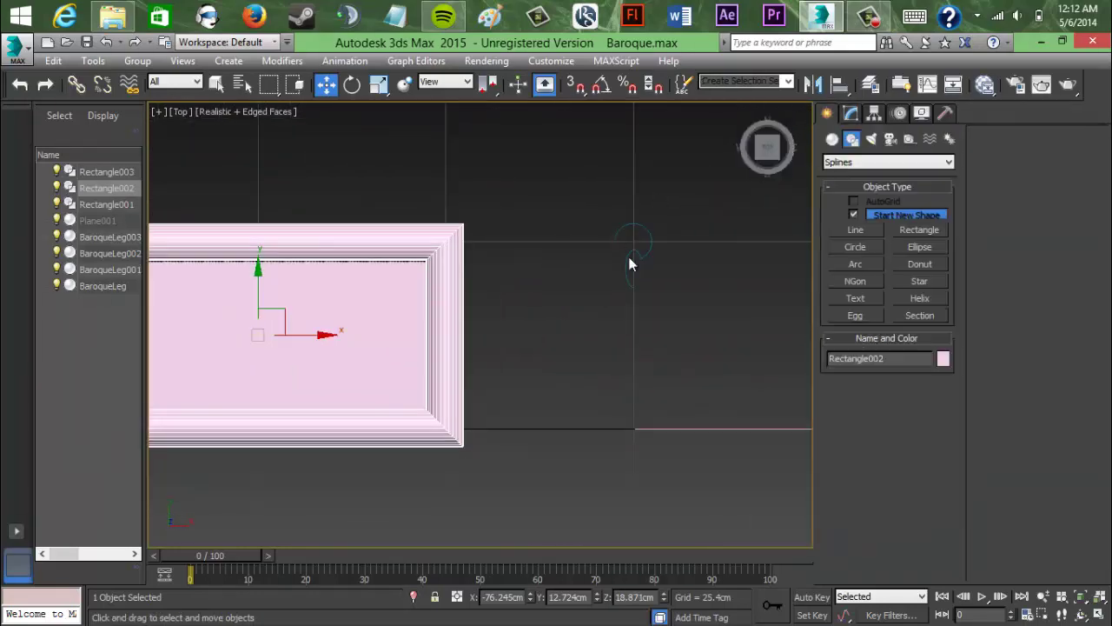
left_click(628, 257)
left_click(851, 113)
scroll(650, 295, "up", 3)
left_click(648, 269)
left_click(631, 223)
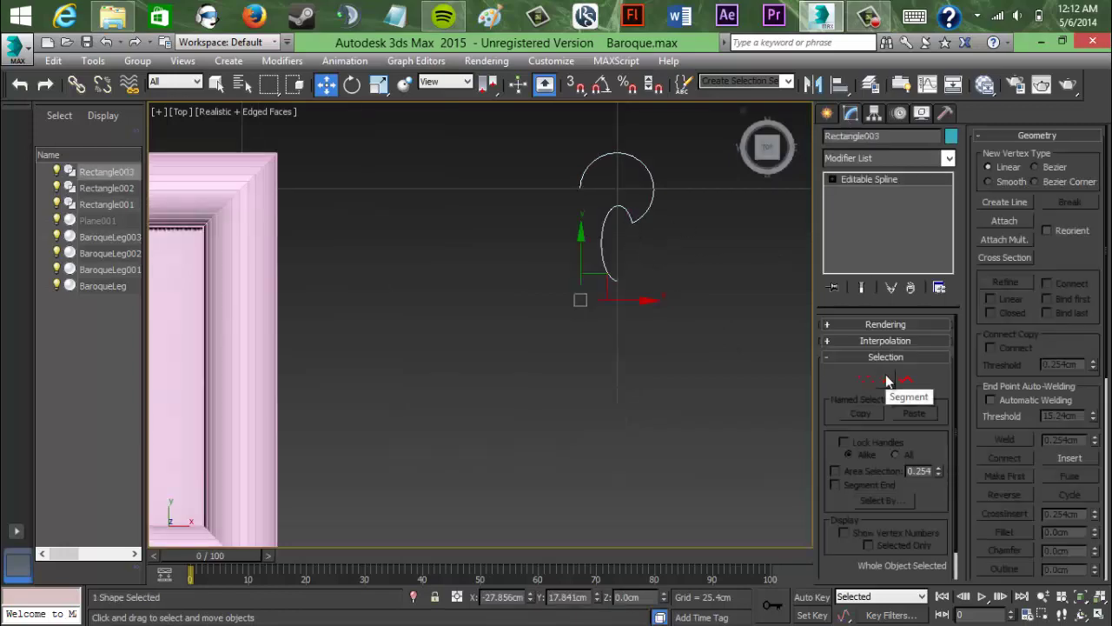
left_click(867, 380)
left_click_drag(617, 283, 673, 303)
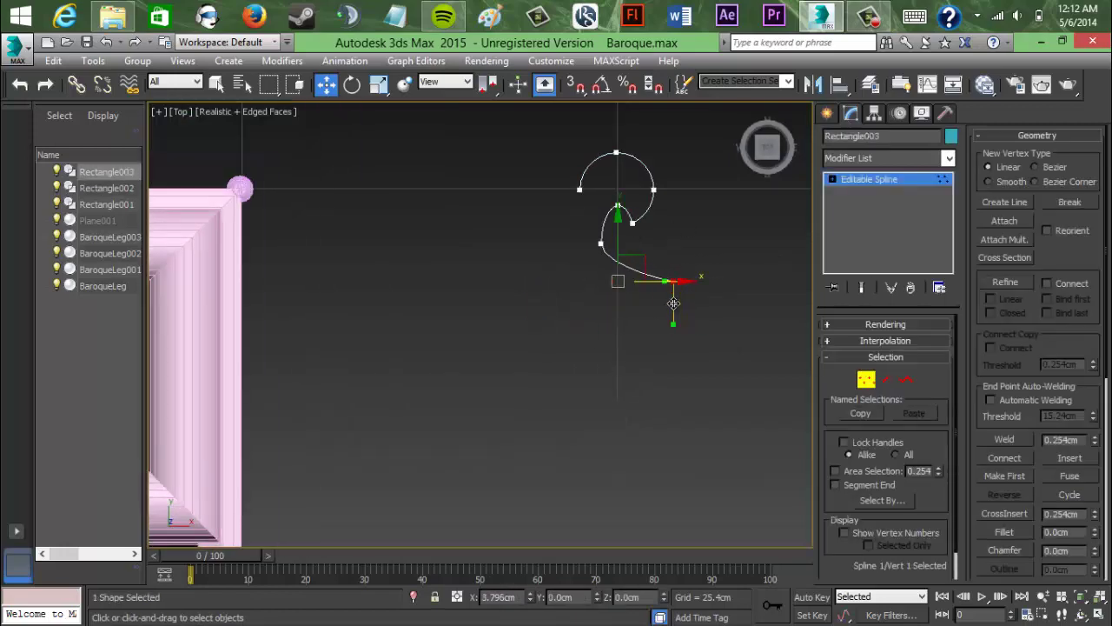
Step: Move all vertices of the profile spline together along X and Z, away from the leg reference image
left_click_drag(769, 150, 794, 173)
scroll(721, 322, "down", 3)
middle_click_drag(708, 334, 528, 333)
left_click_drag(673, 405, 668, 391)
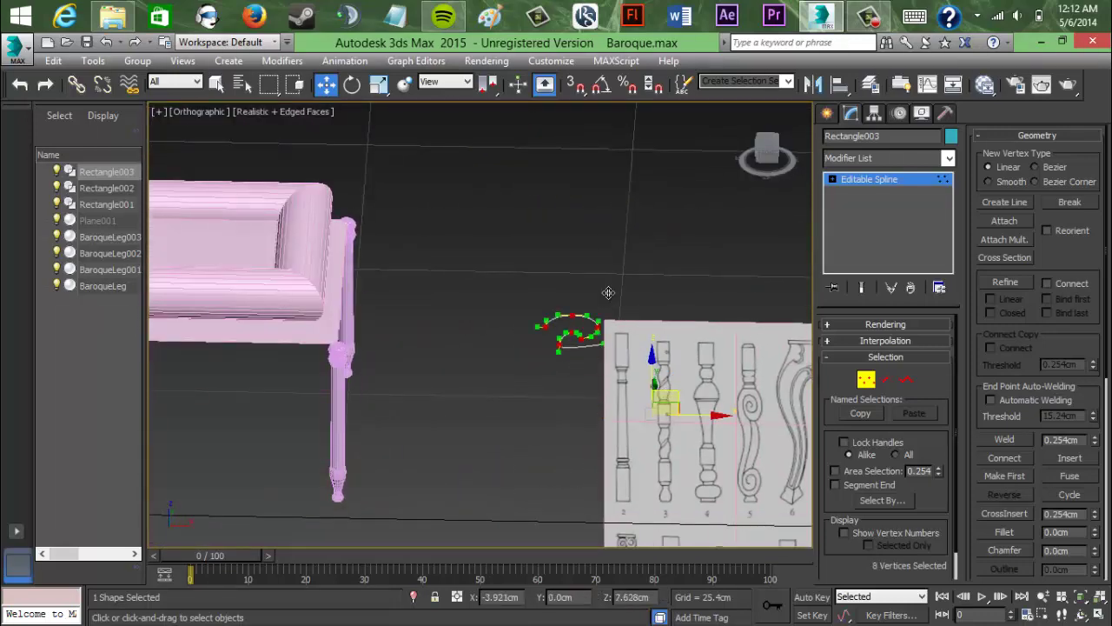
Step: Delete the vertices forming the lower concave curve of the profile spline, keeping the rounded upper part
left_click_drag(570, 243, 551, 270)
key("Delete")
left_click(519, 245)
key("Delete")
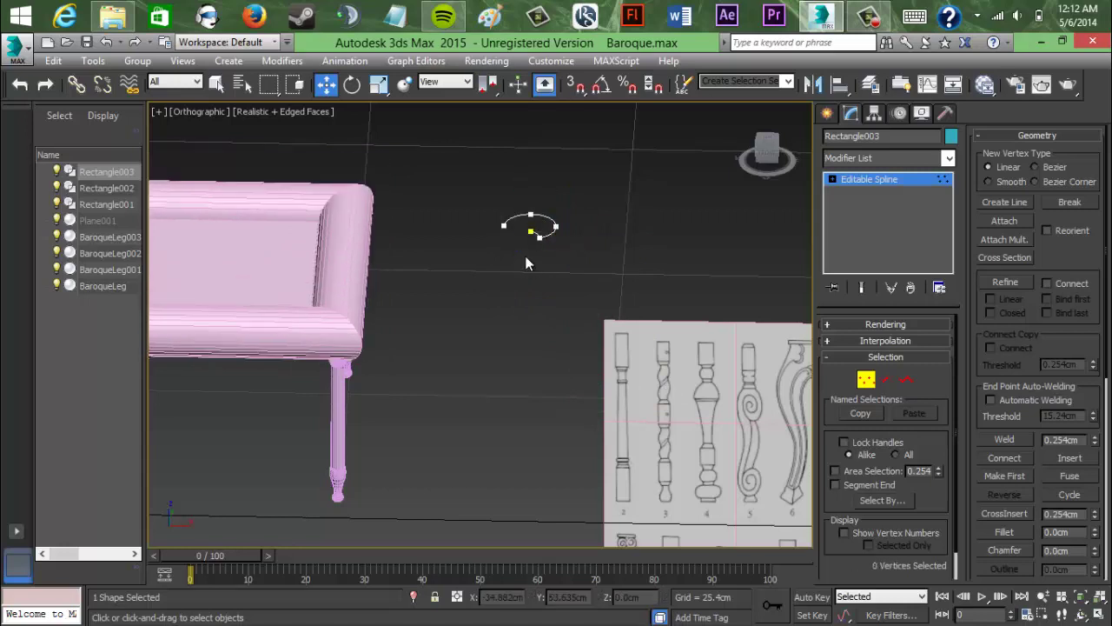
Step: Move the inner end vertices of the profile spline up beside the peak of its rounded curve
mouse_move(565, 223)
left_mouse_down()
mouse_move(588, 251)
mouse_move(629, 208)
mouse_move(599, 185)
mouse_move(552, 222)
mouse_move(546, 209)
mouse_move(567, 215)
left_mouse_up()
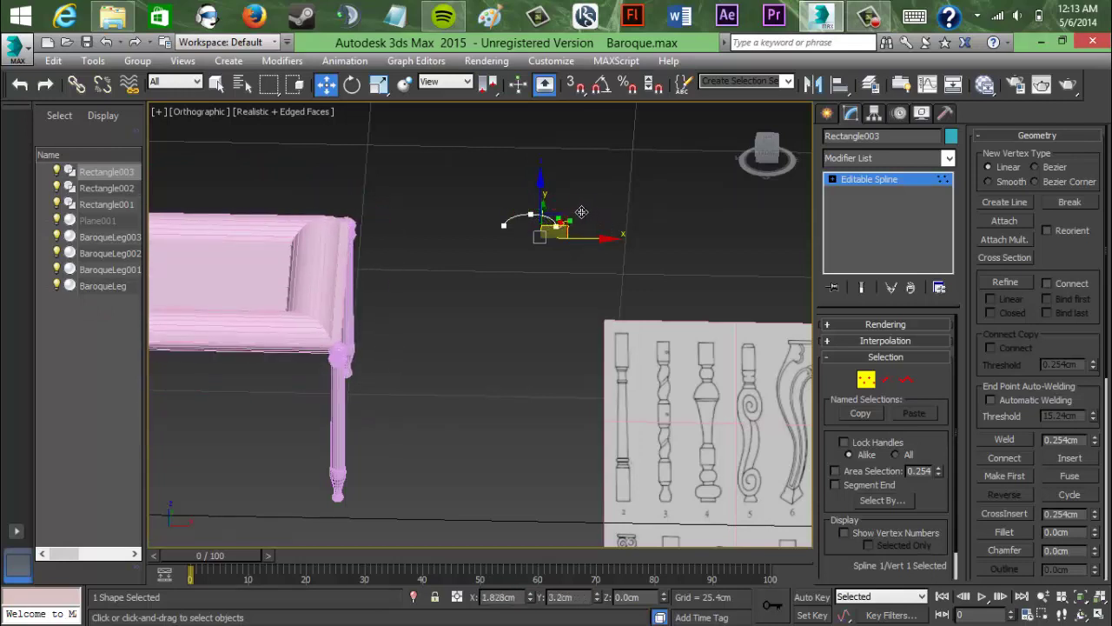
left_click_drag(547, 206, 543, 205)
middle_click_drag(512, 300, 737, 146, "alt")
left_click_drag(737, 146, 770, 176)
middle_click_drag(564, 275, 579, 412)
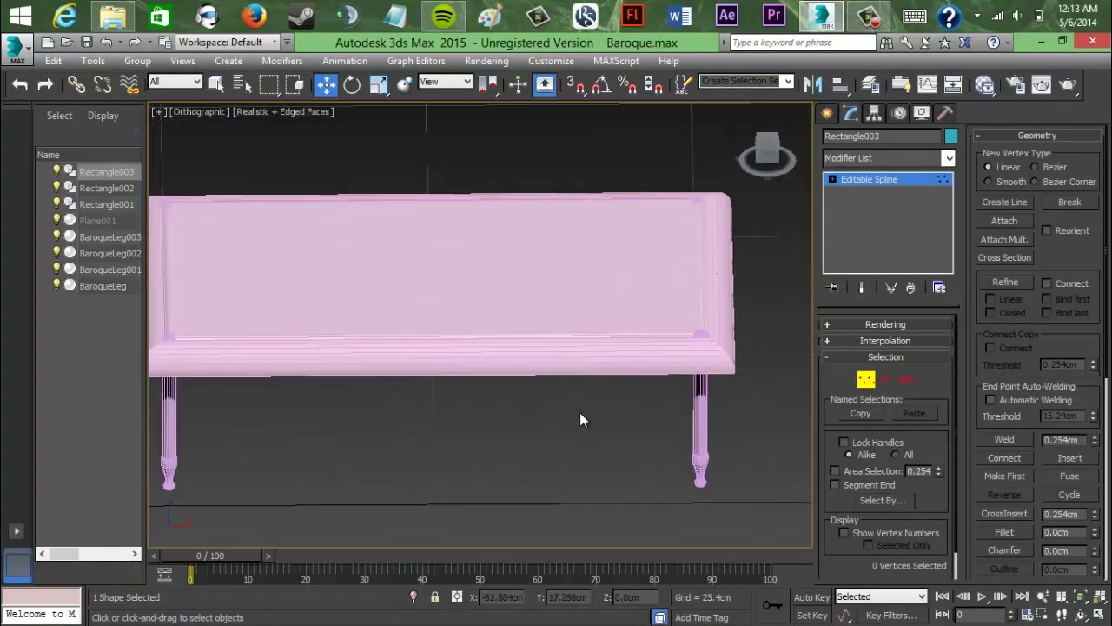
Step: Leave vertex editing and set the tabletop's visibility to 0.0 in its object properties
left_click(767, 148)
left_click(827, 113)
left_click_drag(744, 401, 156, 456)
left_click(767, 127)
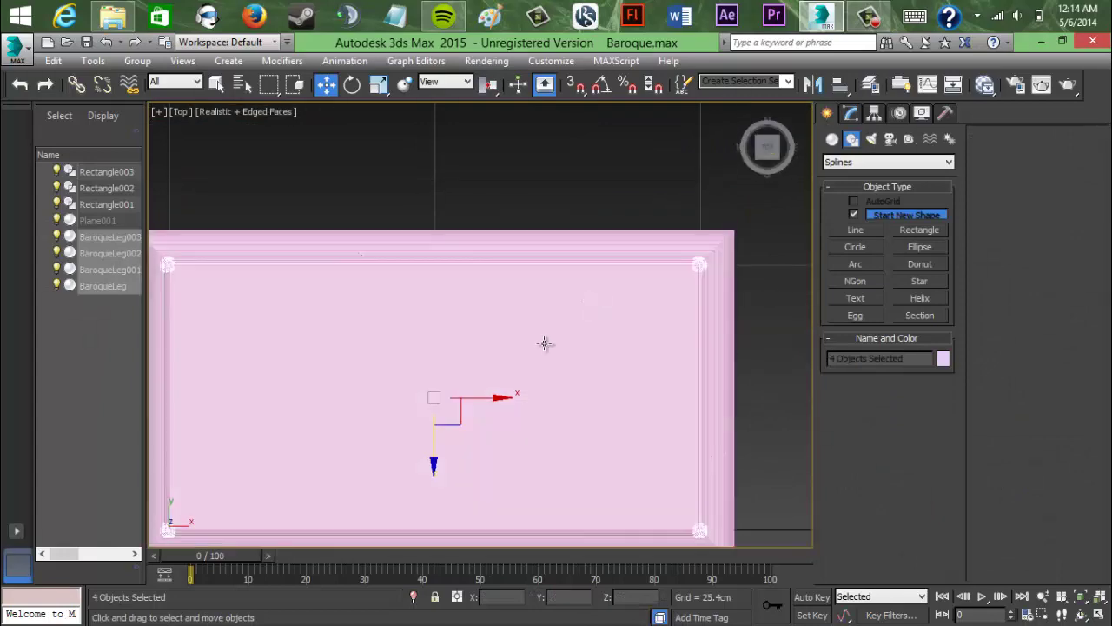
left_click_drag(767, 174, 683, 258)
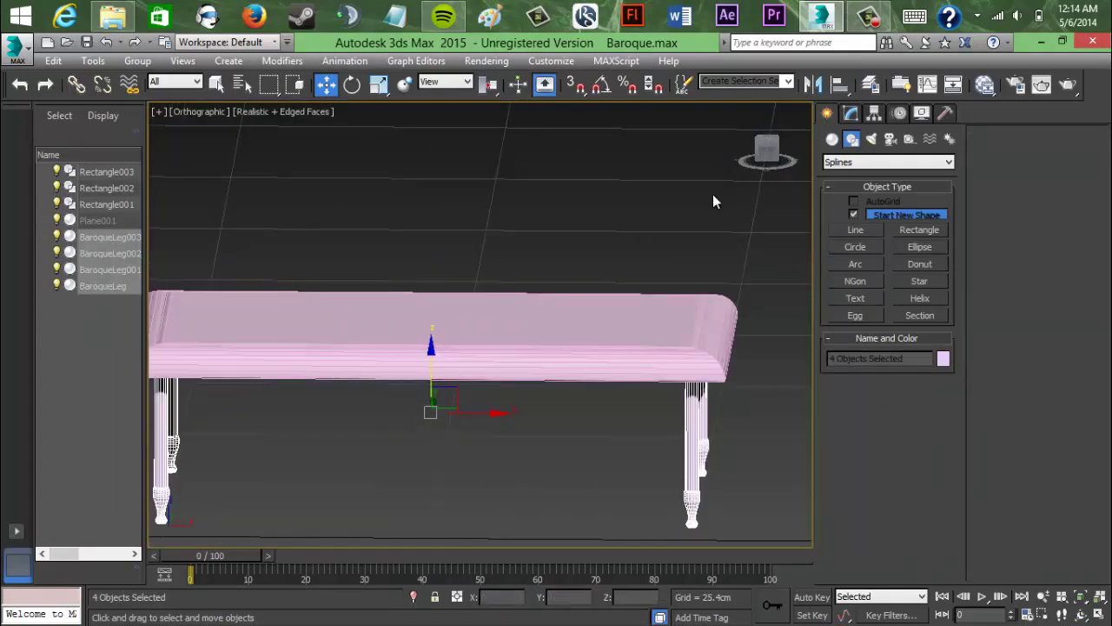
left_click(767, 163)
scroll(718, 144, "up", 7)
mouse_move(769, 159)
left_mouse_down()
mouse_move(727, 216)
mouse_move(773, 146)
left_mouse_up()
left_click(530, 305)
right_click(530, 303)
left_click(578, 410)
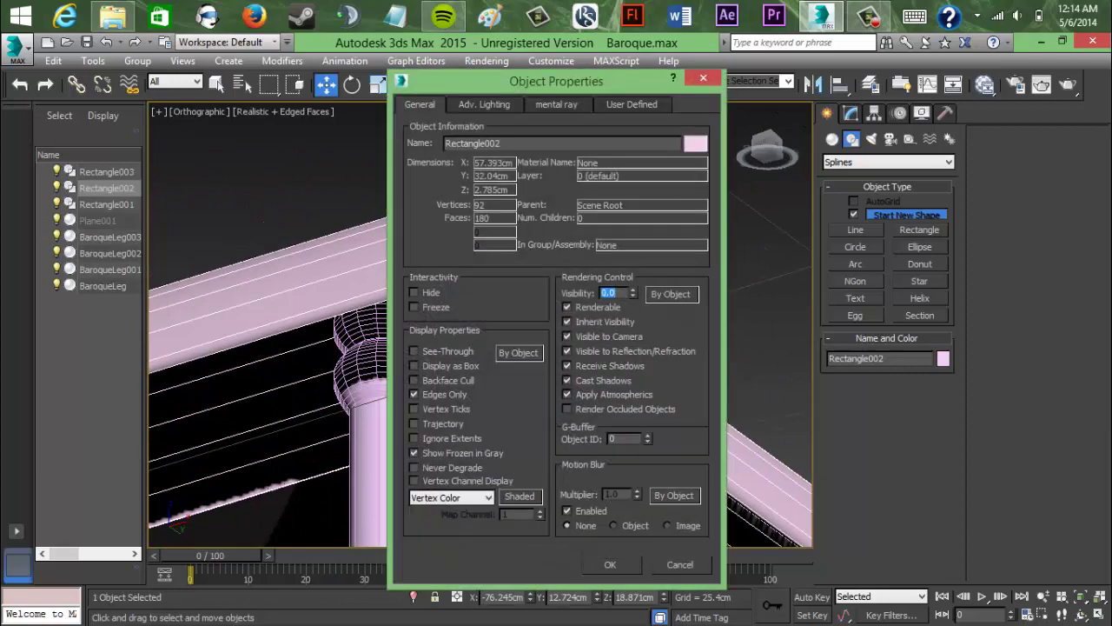
left_click(610, 565)
Step: Freeze the tabletop so that only the legs can be selected in the bottom view
left_click(769, 149)
middle_click_drag(482, 246, 428, 483)
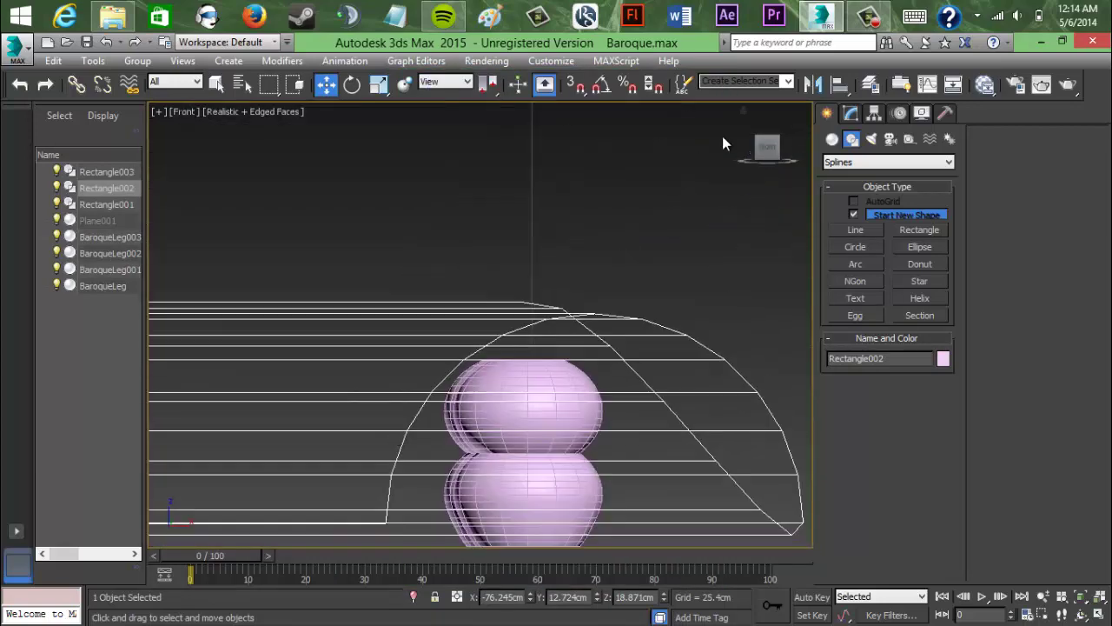
left_click(768, 175)
scroll(444, 261, "down", 9)
middle_click_drag(444, 261, 513, 315)
left_click(345, 289)
left_click(295, 452)
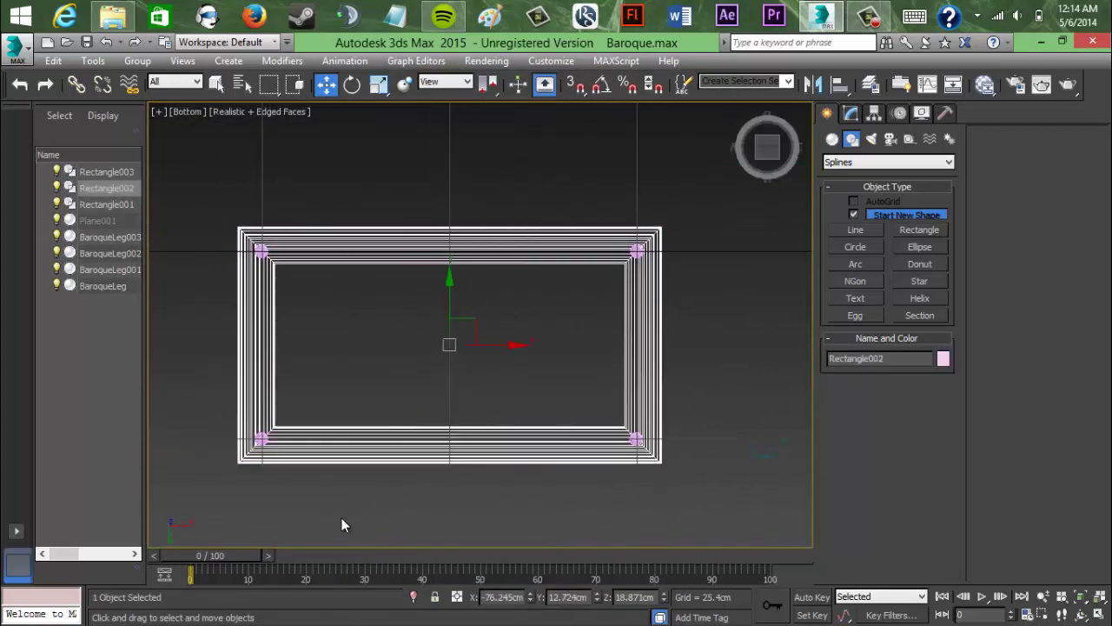
left_click(341, 520)
left_click(282, 242)
right_click(337, 251)
left_click(405, 153)
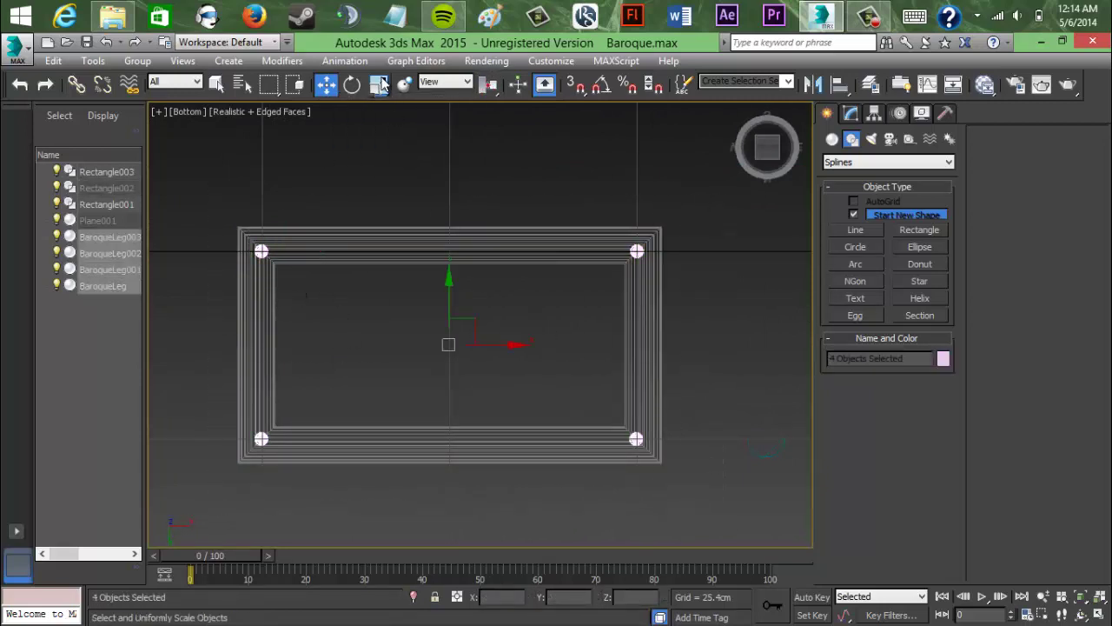
Step: Move the four legs in pairs inward, to the inner corners of the tabletop's frame
key("ctrl+z")
key("ctrl+z")
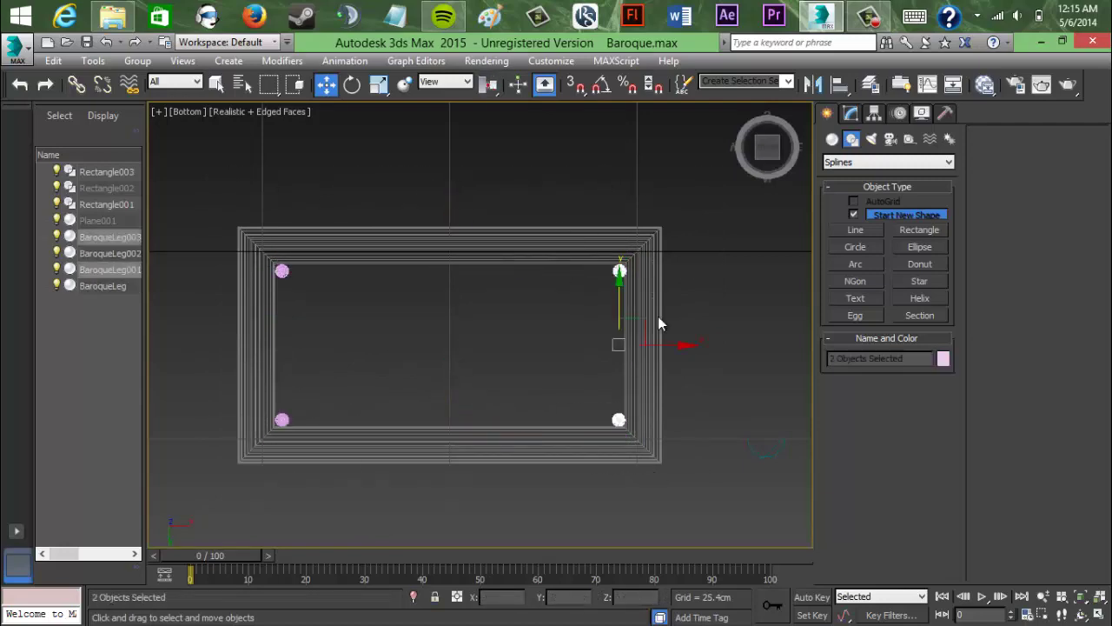
left_click(735, 260)
left_click_drag(768, 147, 763, 195)
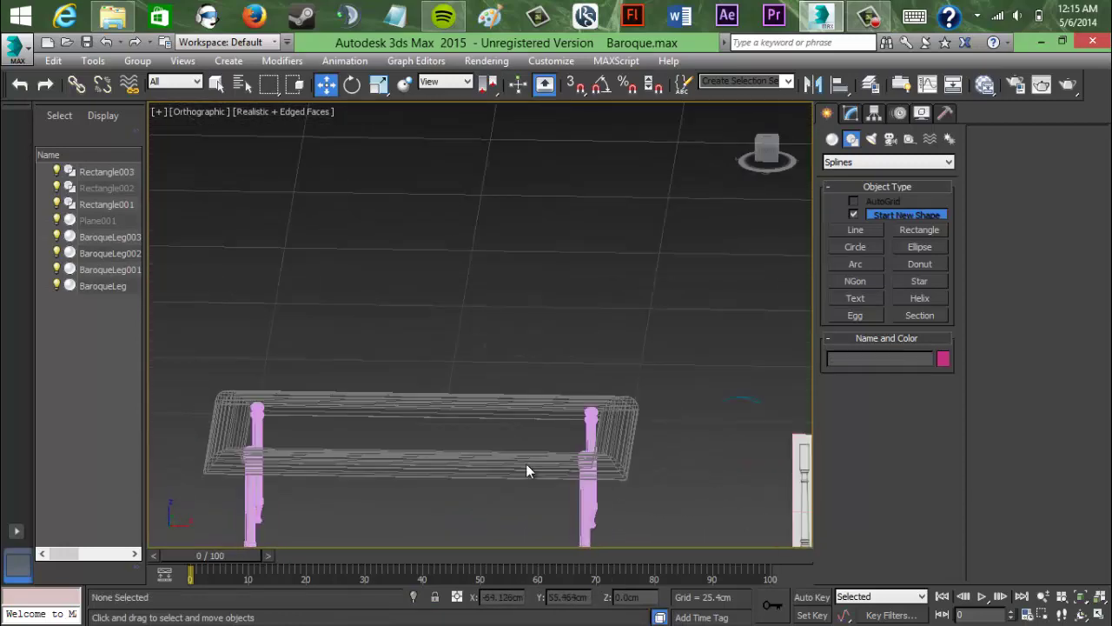
Step: Unfreeze all objects and restore the tabletop's visibility in its object properties
right_click(526, 463)
left_click(565, 362)
right_click(792, 459)
left_click(706, 411)
right_click(633, 424)
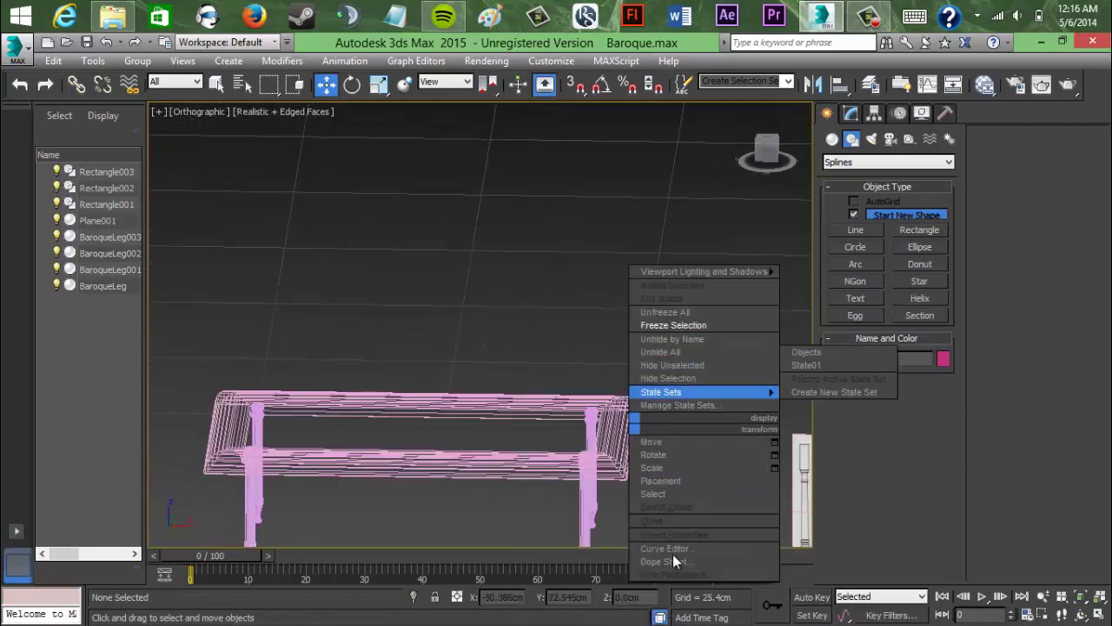
right_click(528, 456)
left_click(607, 565)
left_click(627, 565)
left_click(696, 365)
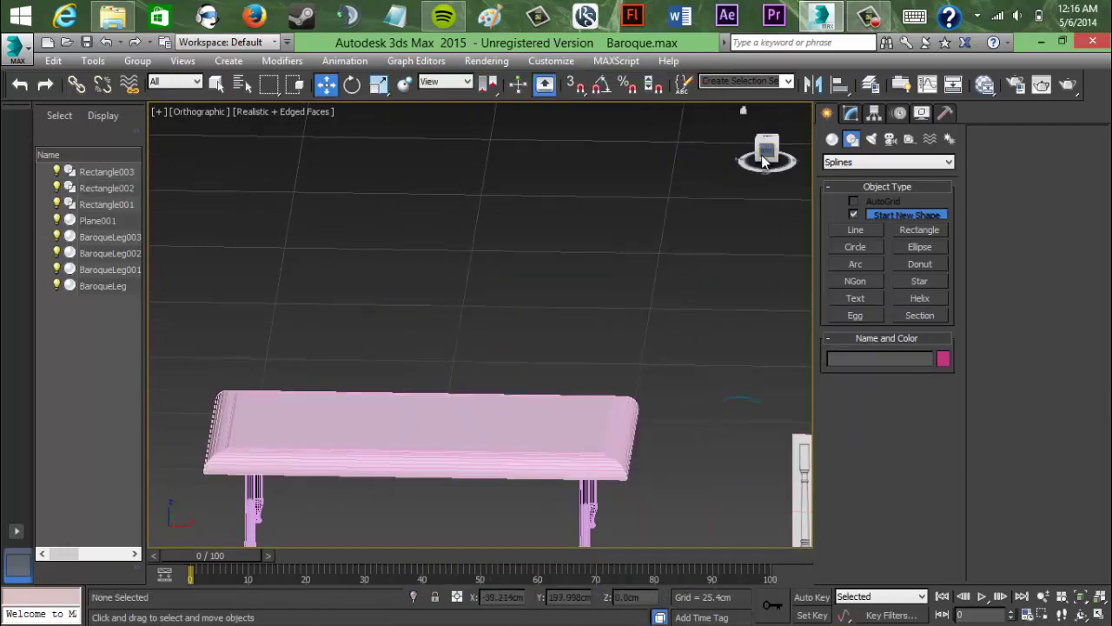
Step: Examine the tabletop's rounded edge and corner above the legs from several angles
left_click(766, 148)
middle_click_drag(556, 339, 571, 281)
scroll(571, 318, "up", 4)
scroll(547, 357, "down", 2)
left_click_drag(765, 155, 782, 108)
scroll(753, 165, "up", 4)
middle_click_drag(717, 300, 559, 269)
scroll(661, 183, "down", 4)
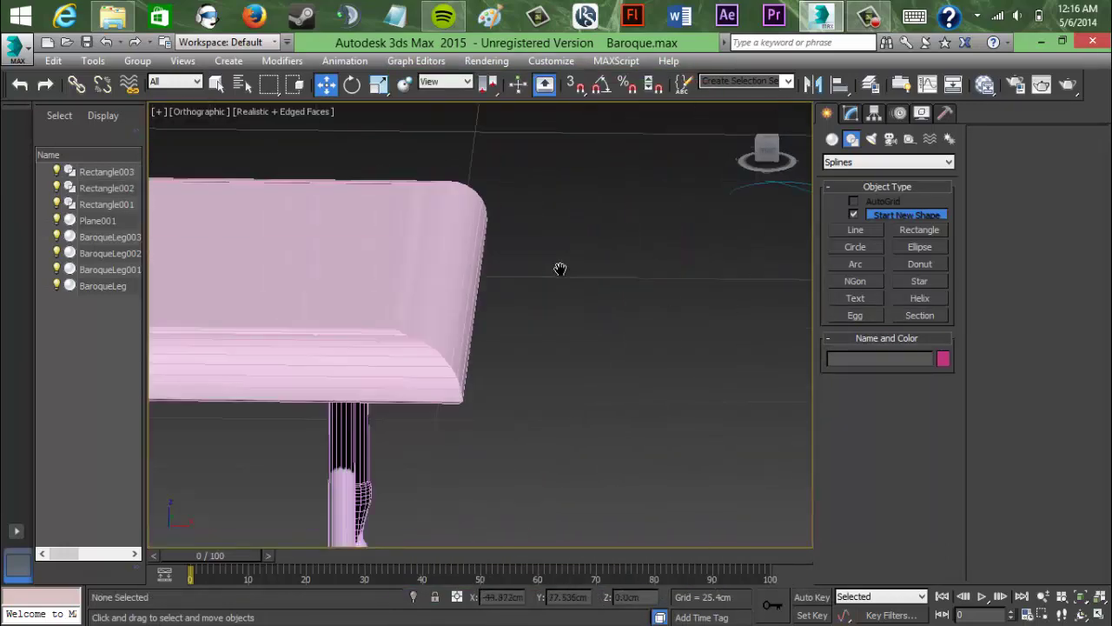
Step: Try to move the profile spline's end vertex about 2.2 cm along X and reposition its top vertex
key("t")
scroll(599, 234, "down", 3)
middle_click_drag(599, 233, 557, 257)
left_click(851, 114)
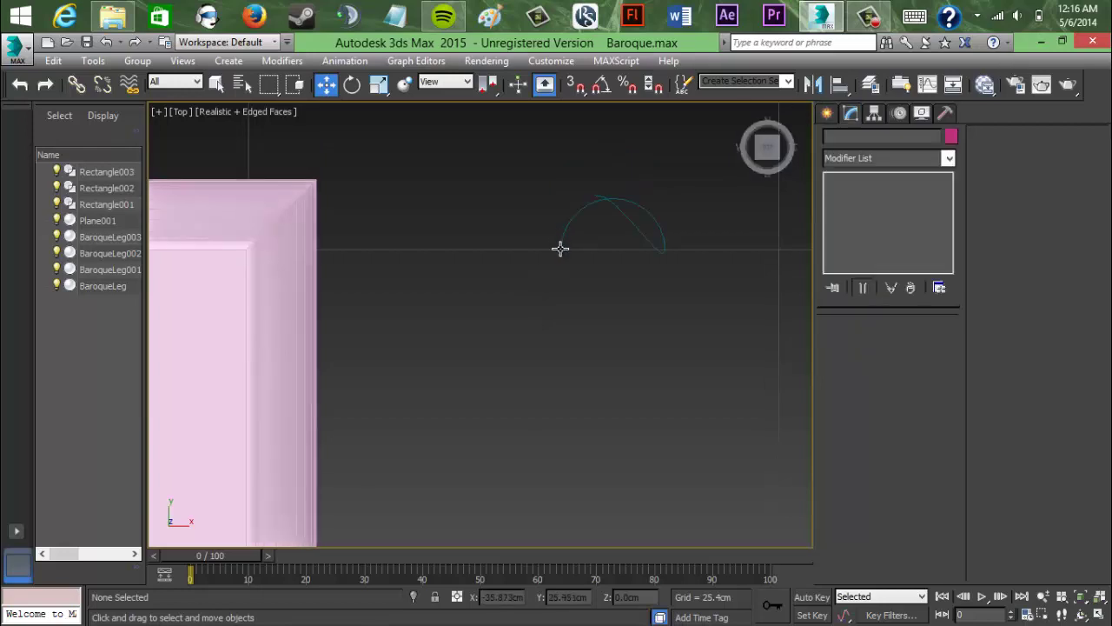
left_click(560, 249)
left_click_drag(612, 248, 660, 244)
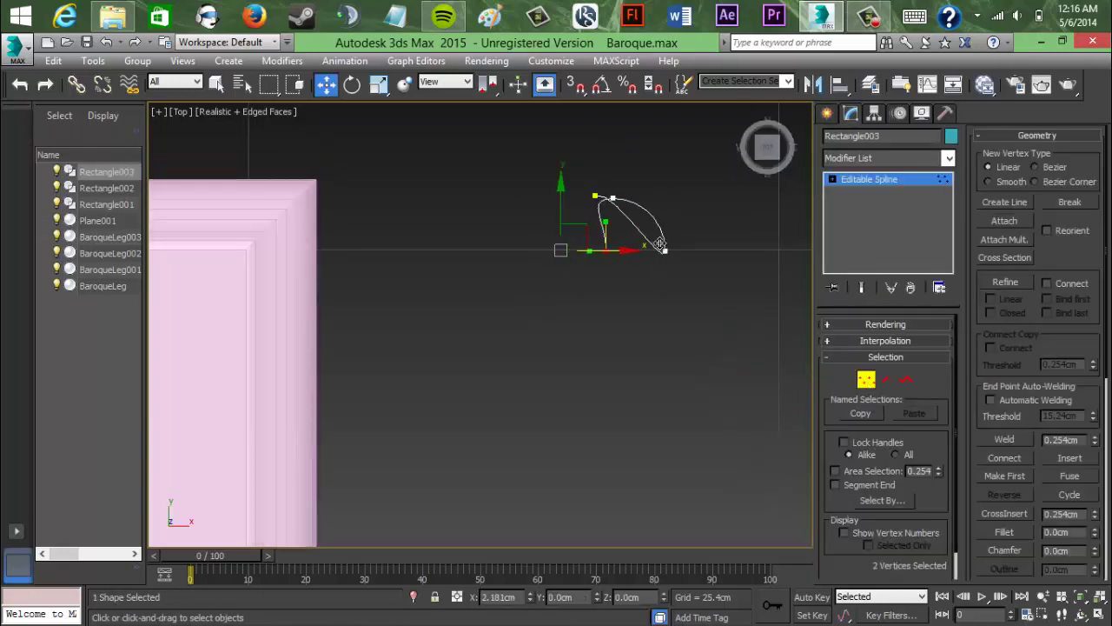
left_click_drag(576, 194, 654, 185)
key("ctrl+z")
key("ctrl+z")
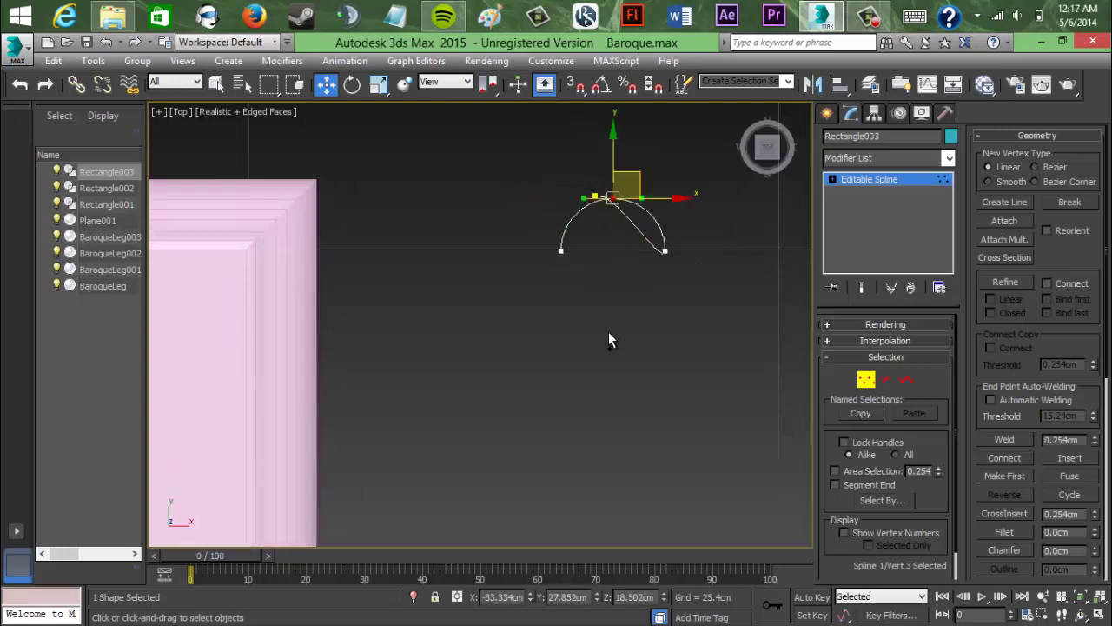
left_click(611, 337)
Step: Examine the whole table from the front, above and underneath to check how the legs meet the tabletop
scroll(611, 337, "down", 5)
middle_click_drag(611, 337, 748, 179)
middle_click_drag(717, 496, 710, 365, "alt")
key("f")
middle_click_drag(400, 300, 357, 346)
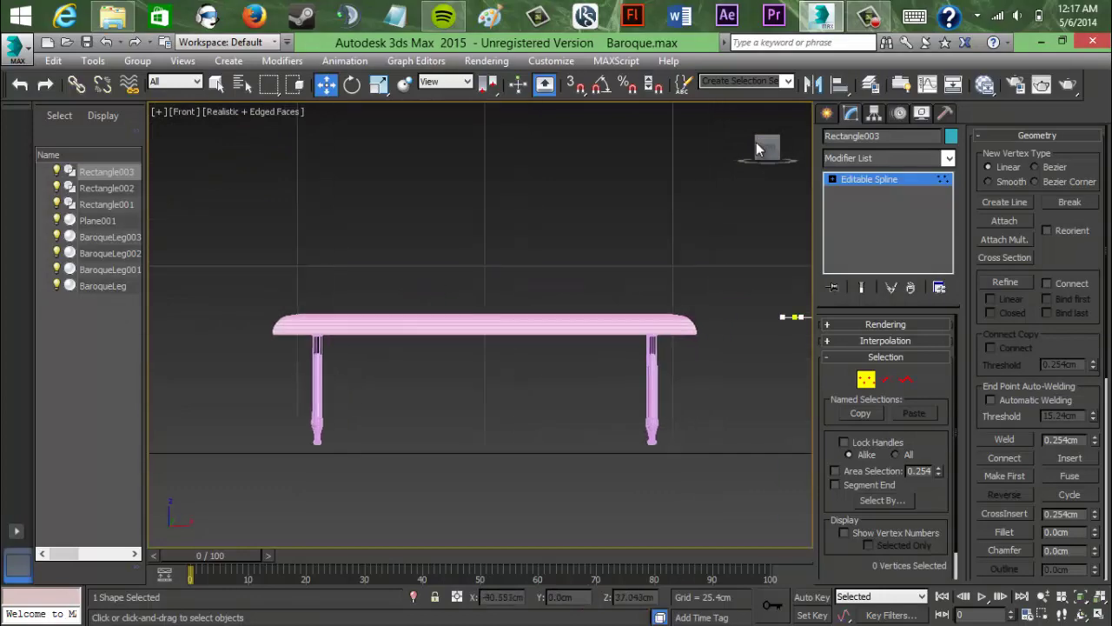
left_click_drag(759, 148, 244, 140)
middle_click_drag(243, 146, 350, 147, "alt")
left_click_drag(350, 141, 285, 202)
left_click(767, 149)
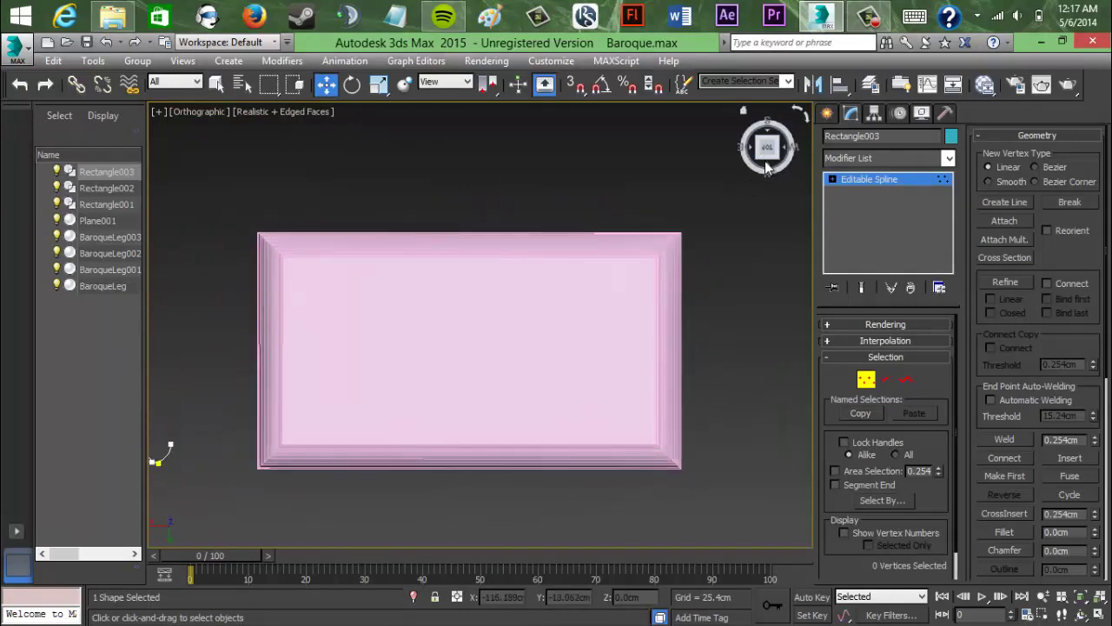
left_click_drag(767, 154, 780, 507)
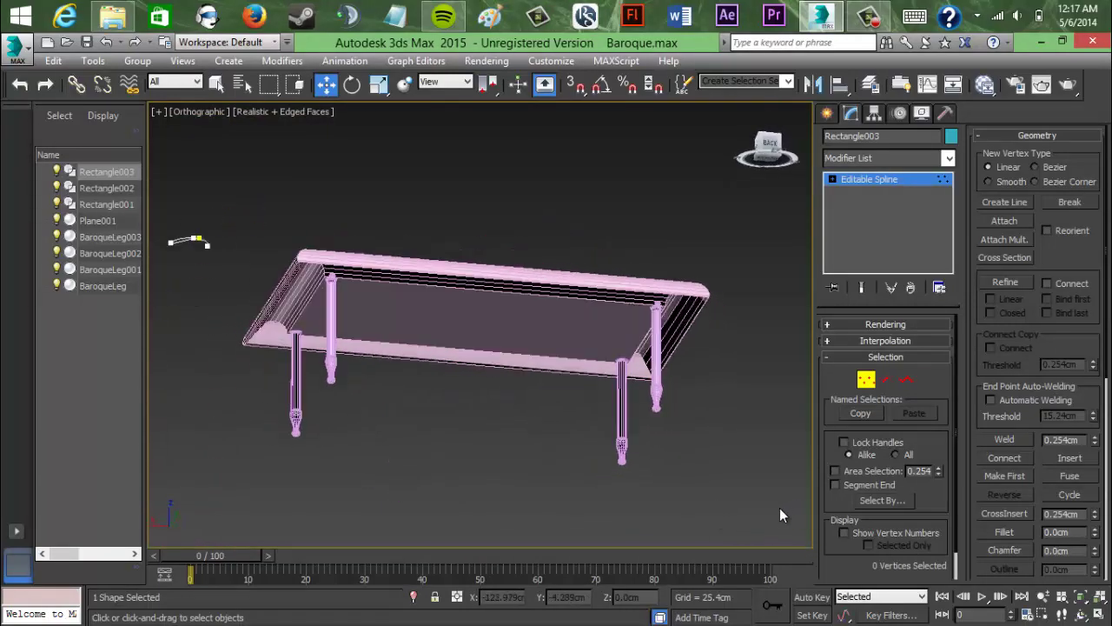
Step: Leave vertex editing and lower the four legs together about 0.5 cm along Z
left_click(770, 148)
left_click(827, 112)
left_click_drag(543, 389, 265, 404)
left_click_drag(470, 316, 470, 320)
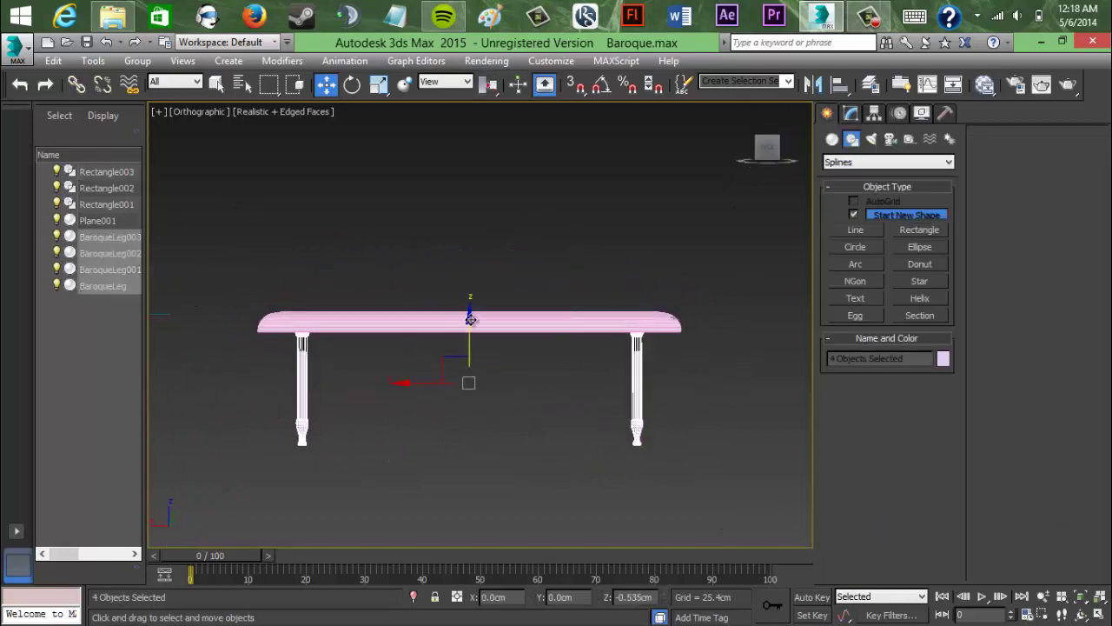
left_click_drag(763, 154, 265, 163)
left_click(665, 192)
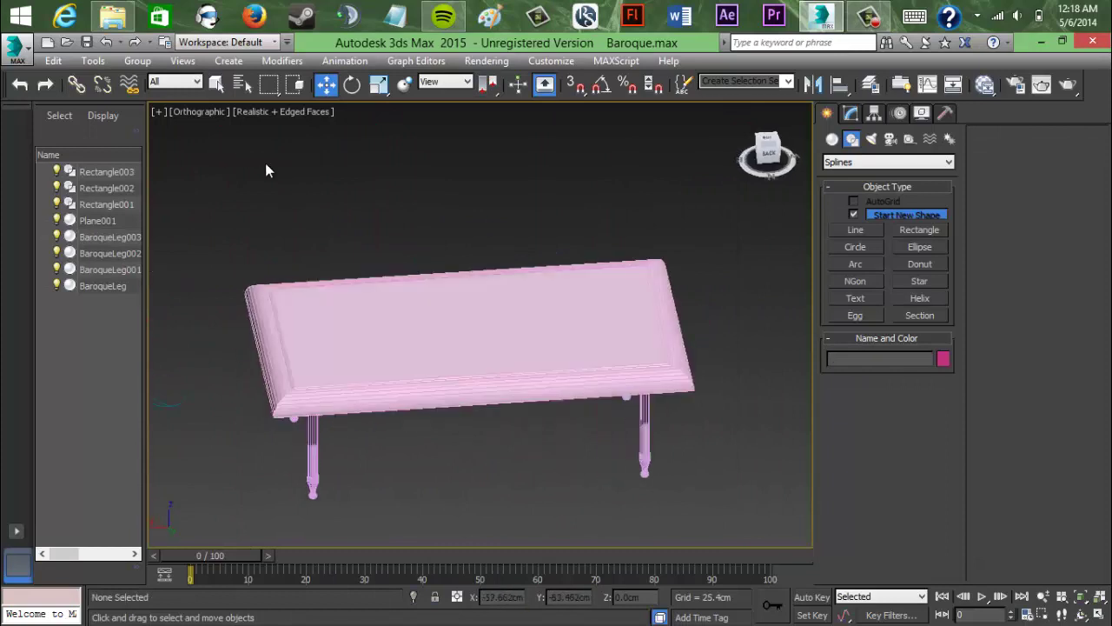
middle_click_drag(265, 172, 246, 178, "alt")
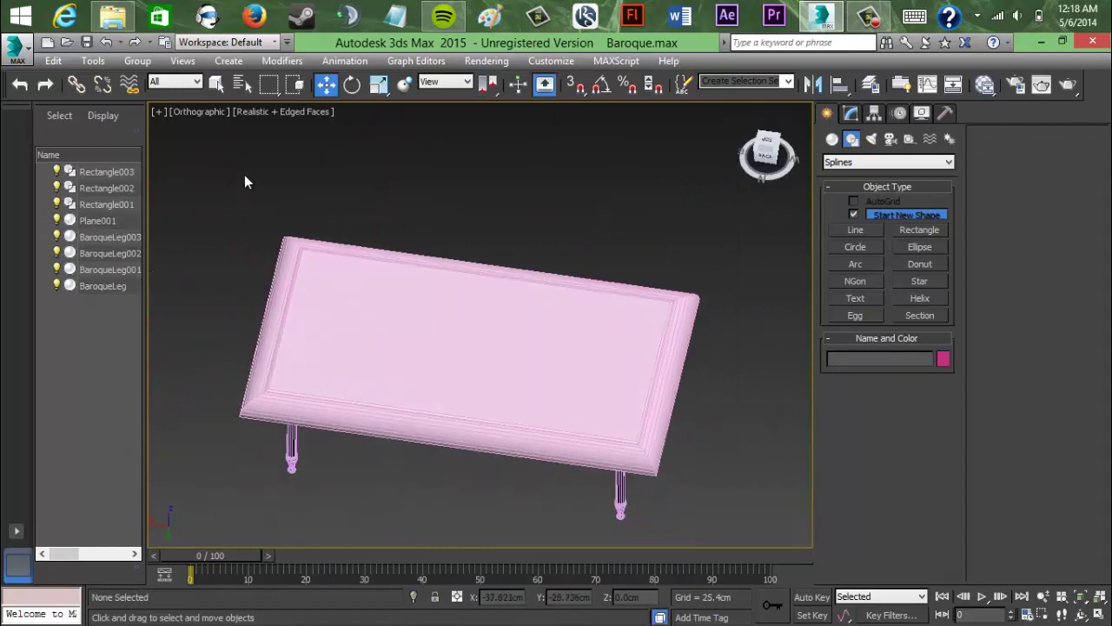
left_click_drag(244, 175, 213, 138)
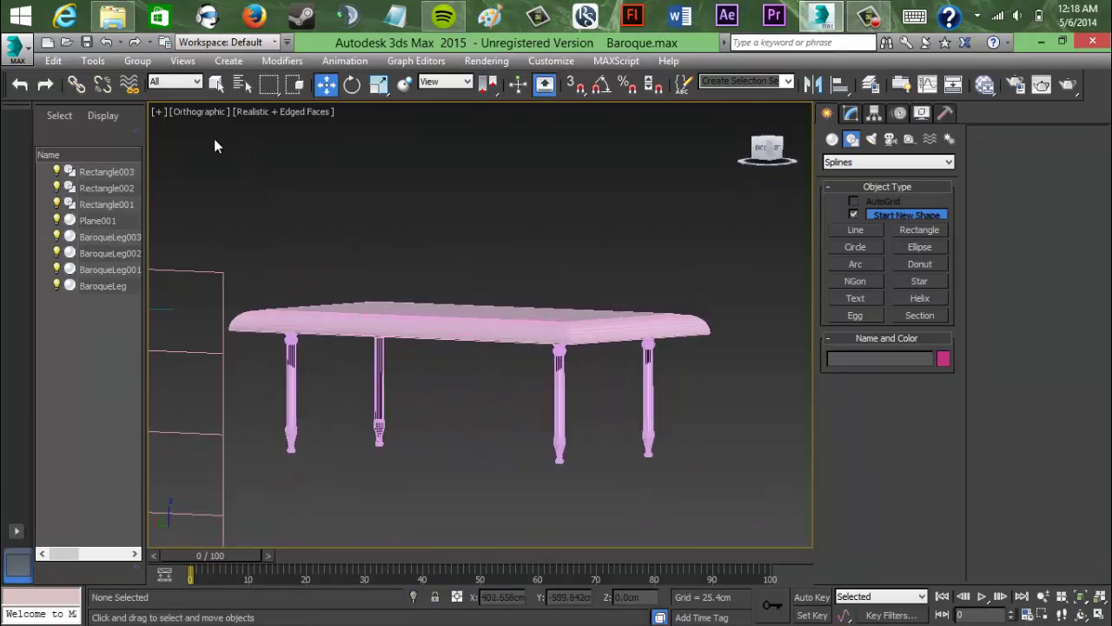
Step: Switch to Firefox, look through Google image results for "baroque table" as design references, and return to 3ds Max
left_click(254, 15)
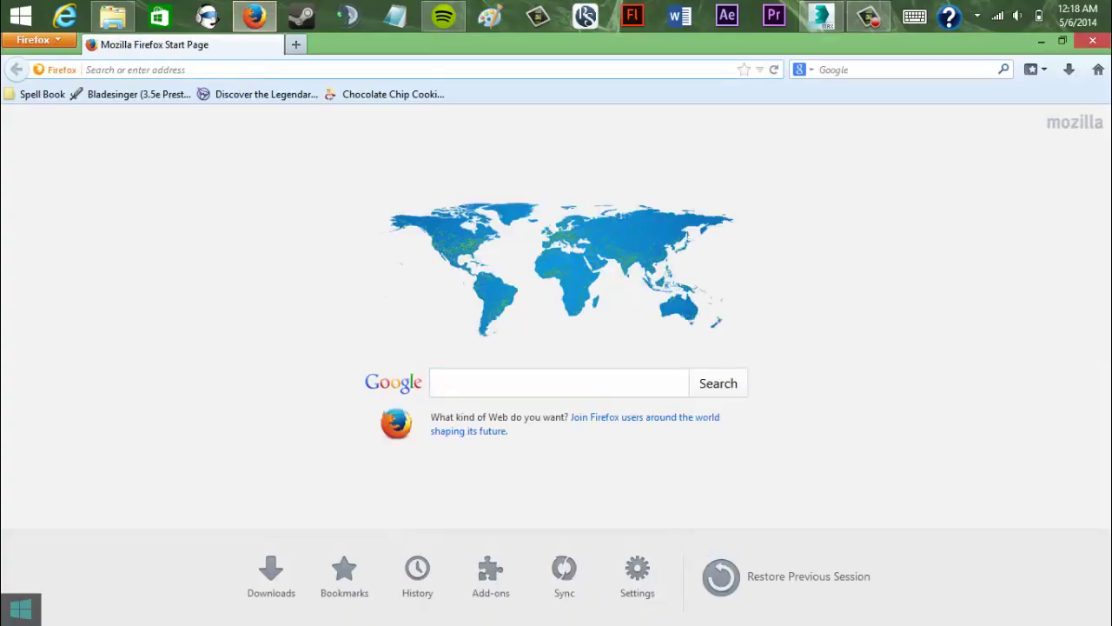
type("baroque table")
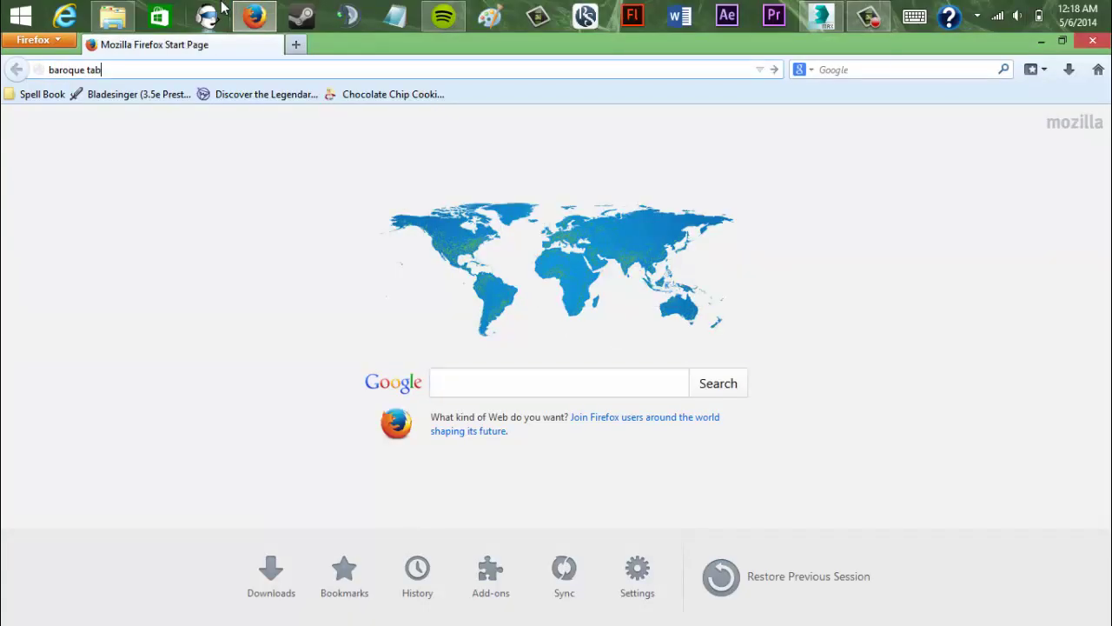
key("Return")
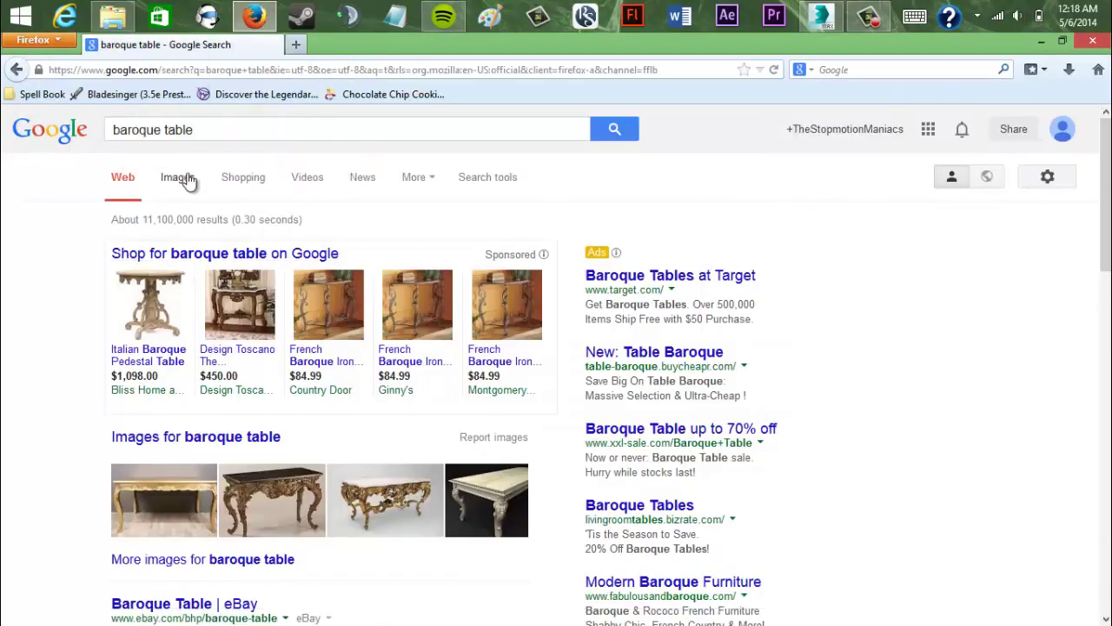
left_click(178, 177)
scroll(400, 365, "down", 3)
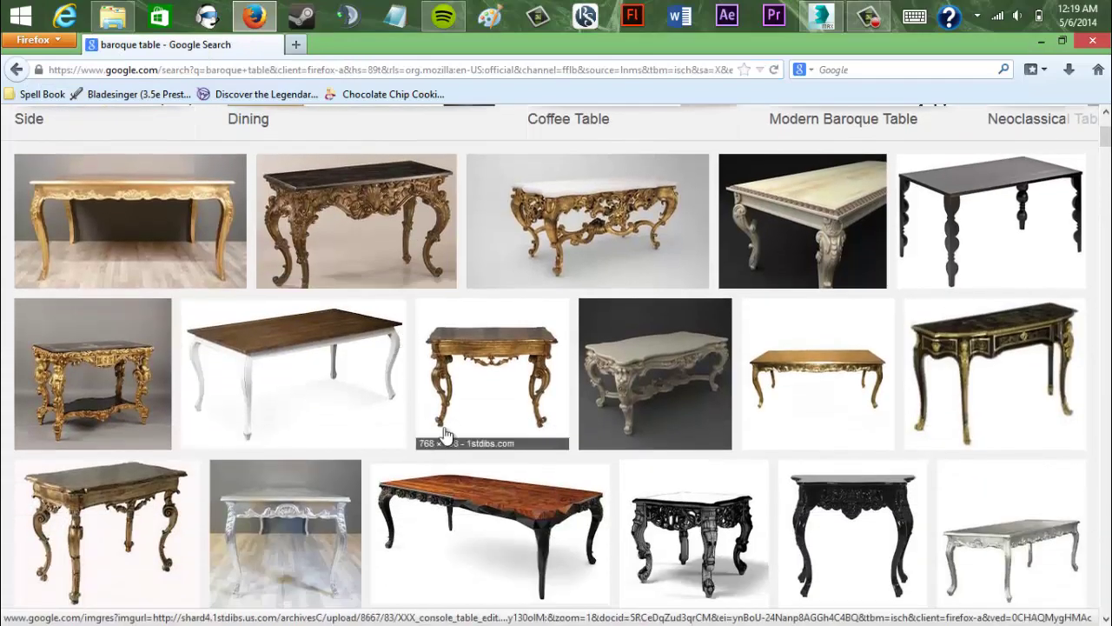
scroll(736, 319, "down", 7)
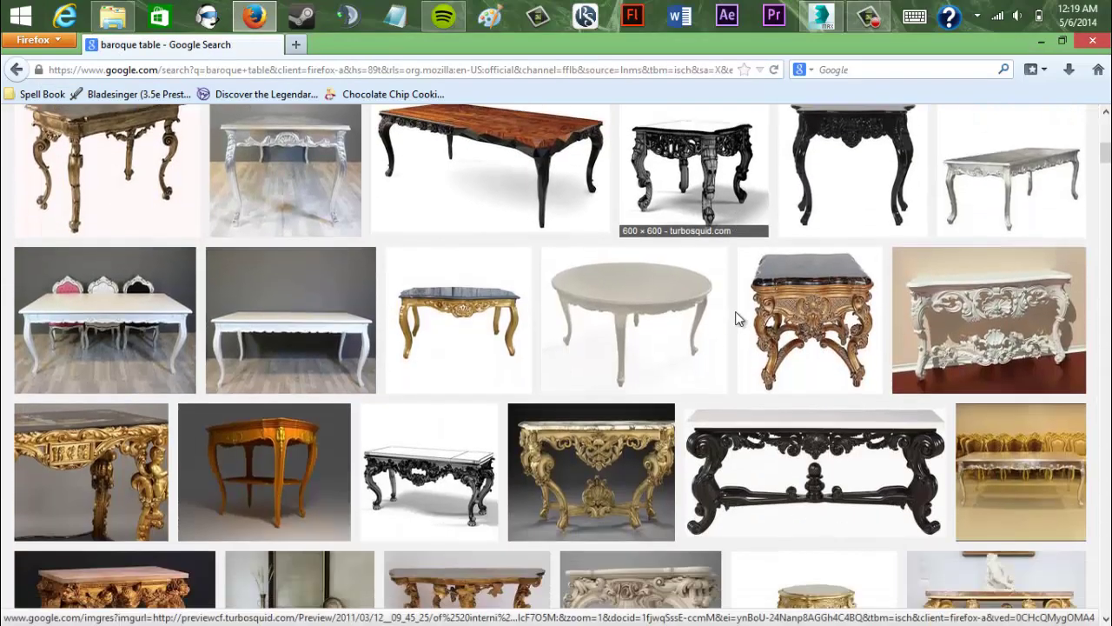
scroll(737, 319, "down", 5)
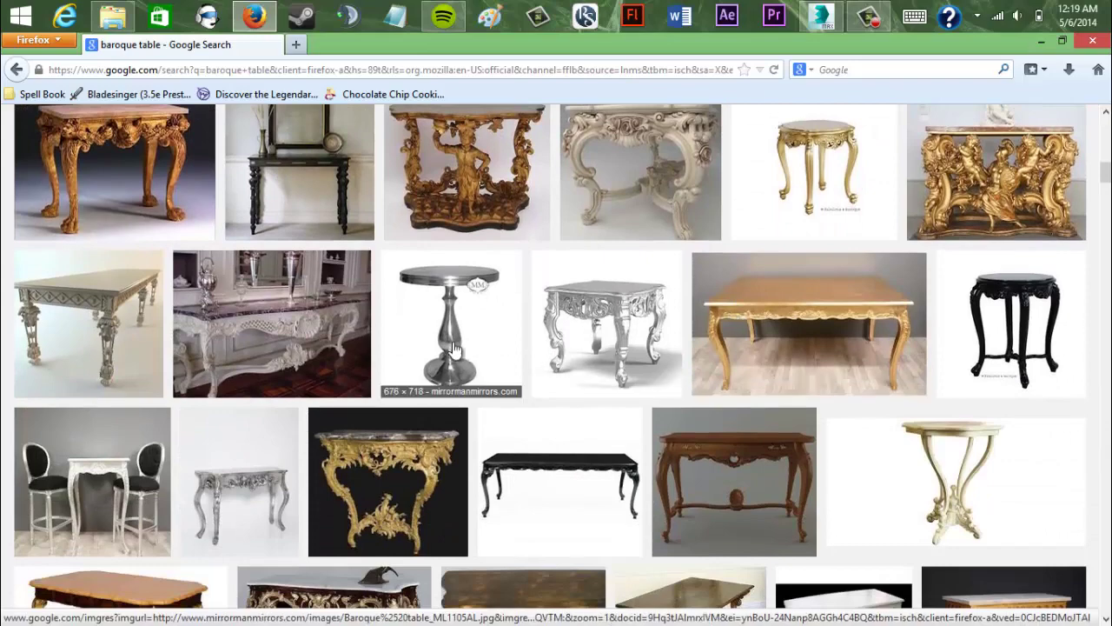
left_click(1041, 41)
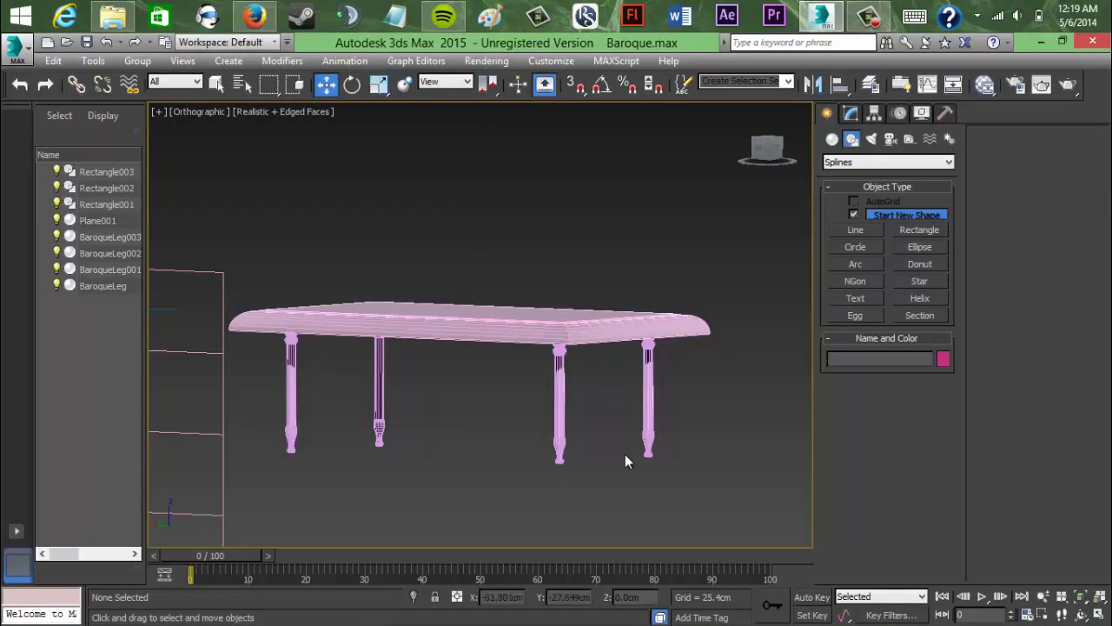
Step: Delete three of the legs and the tabletop, keeping only the original BaroqueLeg
left_click(851, 113)
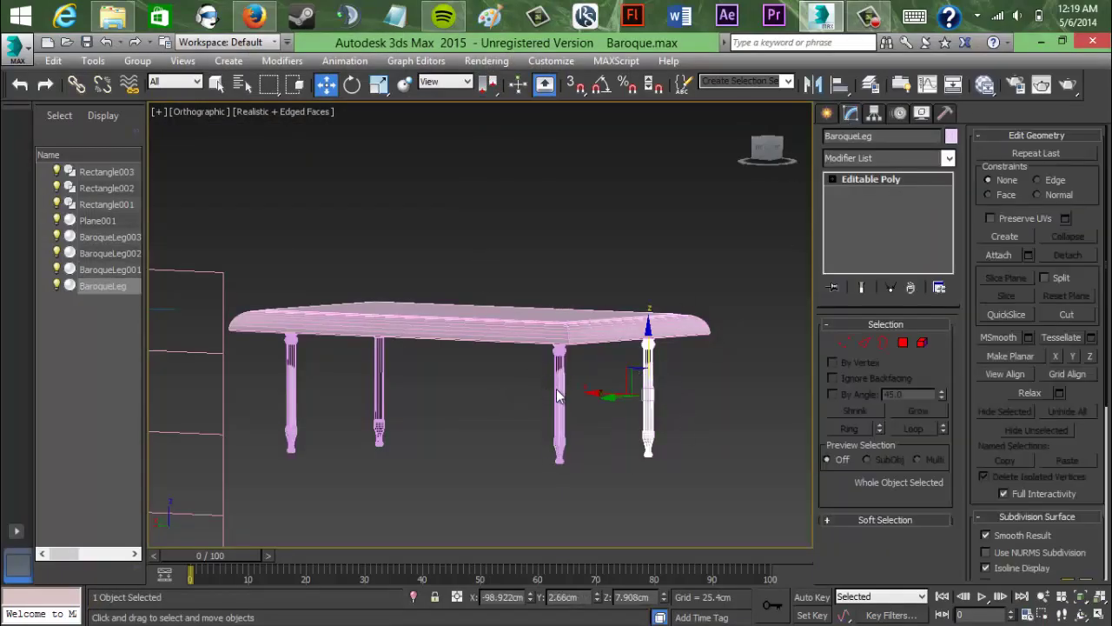
left_click_drag(584, 414, 227, 365)
key("Delete")
left_click(447, 325)
key("Delete")
Step: Draw a circle centred on the remaining leg in the top view and enlarge its radius to about 8.9 cm
left_click_drag(759, 136, 764, 141)
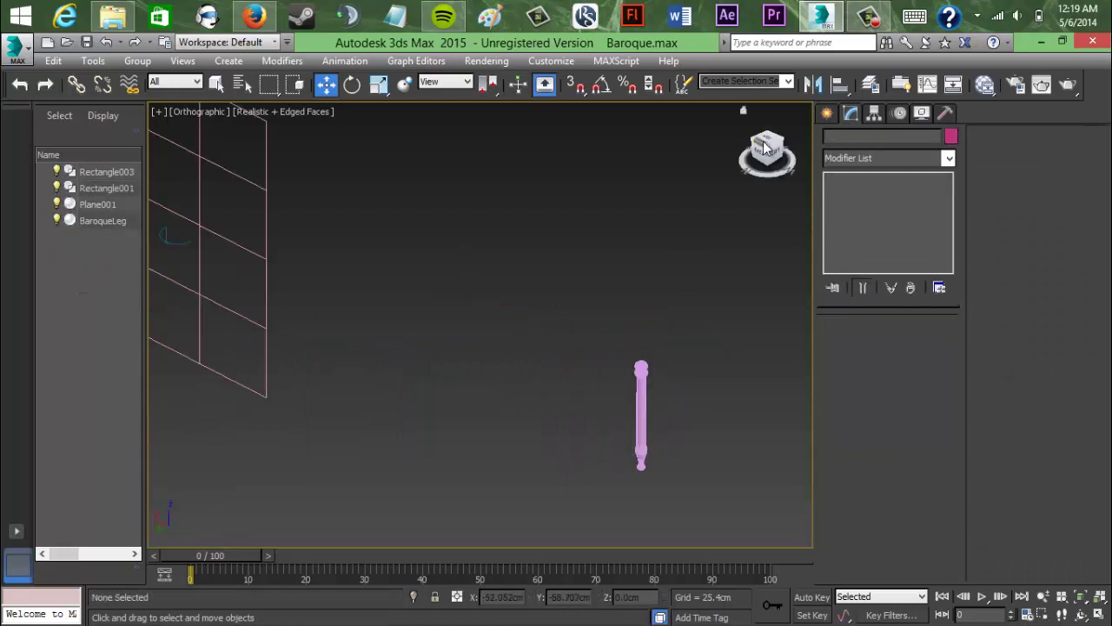
scroll(533, 413, "down", 1)
left_click(831, 114)
right_click(573, 371)
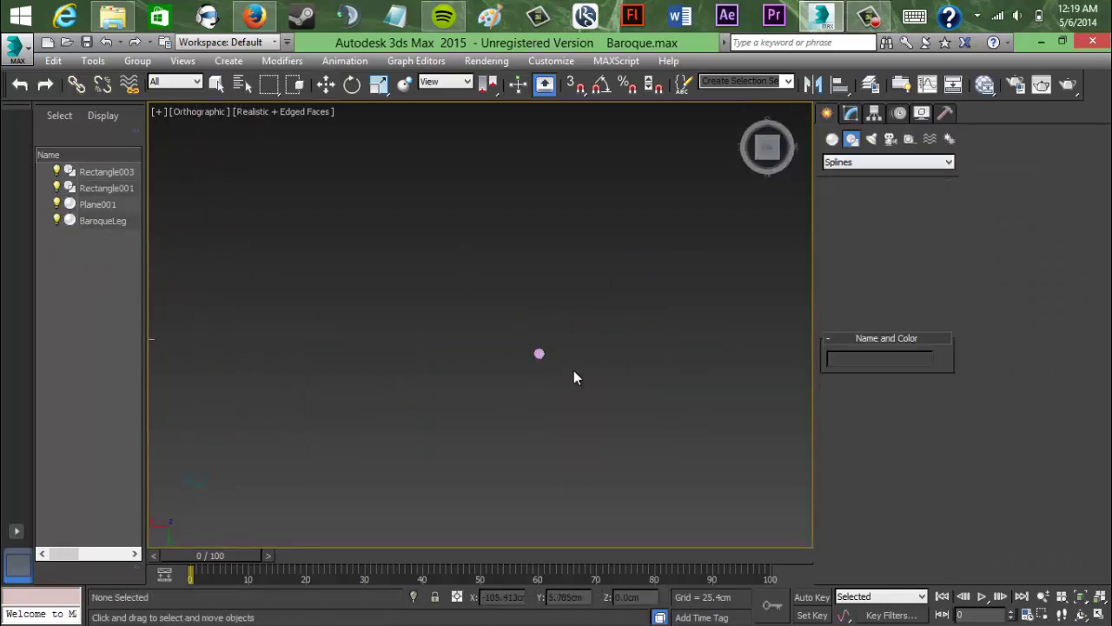
scroll(573, 371, "up", 5)
middle_click_drag(442, 305, 554, 393)
scroll(520, 360, "up", 1)
left_click(856, 247)
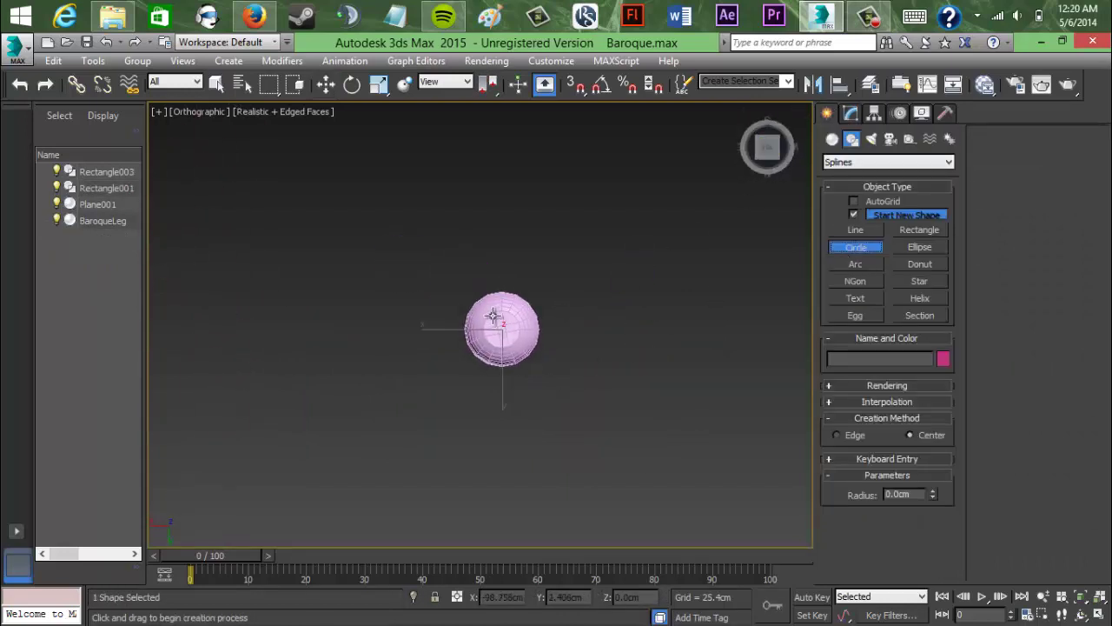
left_click_drag(502, 329, 398, 197)
left_click(852, 115)
left_click_drag(931, 375, 930, 343)
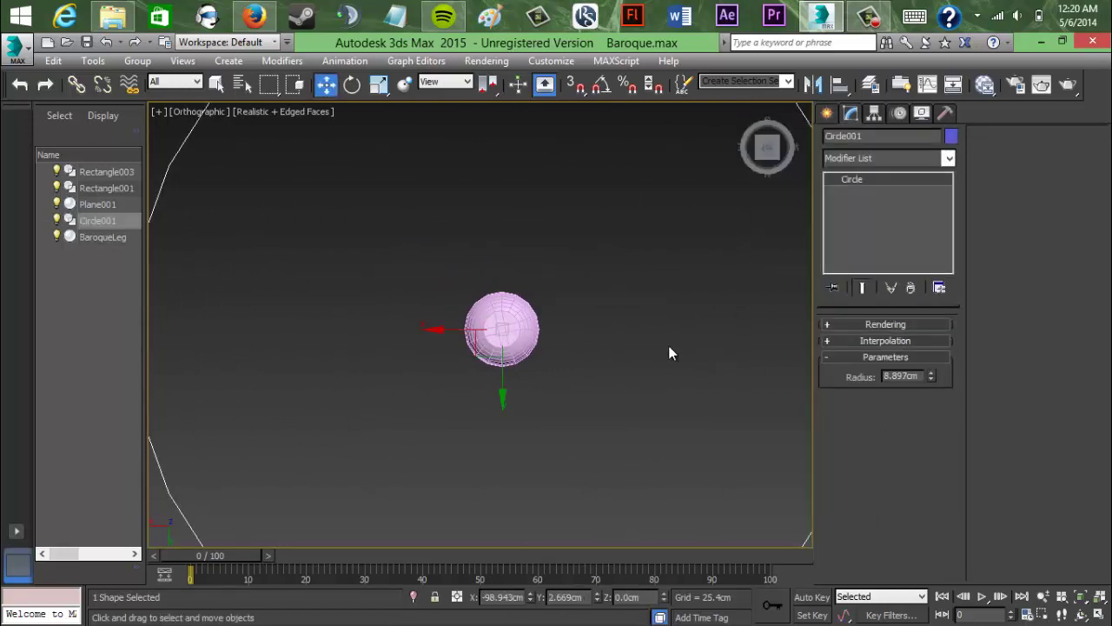
Step: Move BaroqueLeg in the top view onto the nearby intersection of the main grid lines
left_click(669, 347)
scroll(617, 331, "down", 4)
left_click(536, 334)
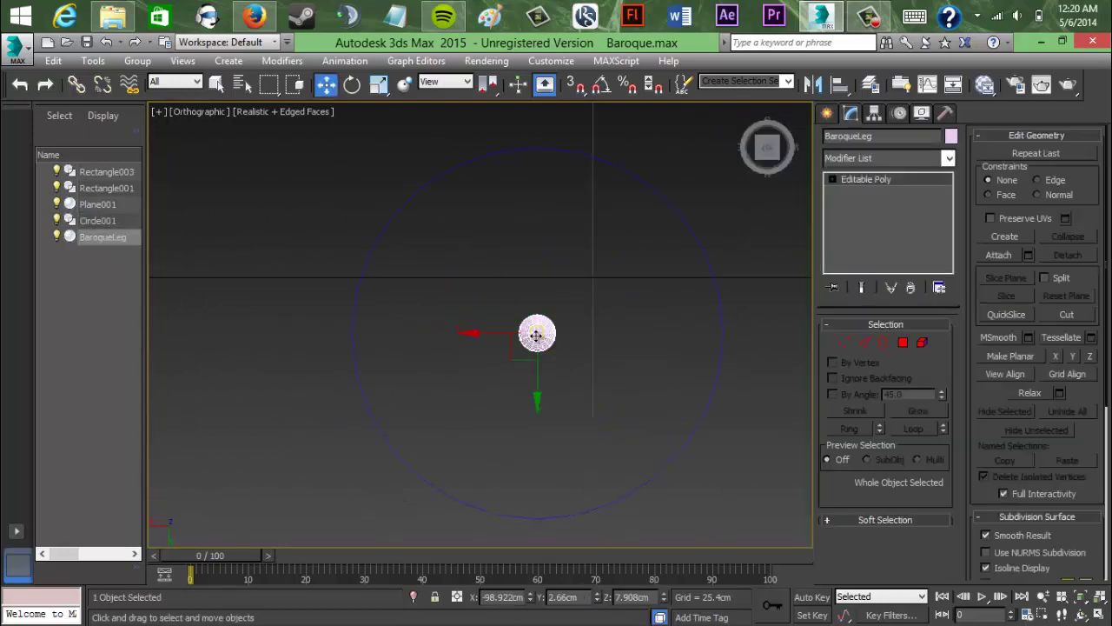
left_click_drag(514, 354, 565, 300)
Step: Move the circle onto the same grid intersection so that it is centred on the leg
left_click(539, 148)
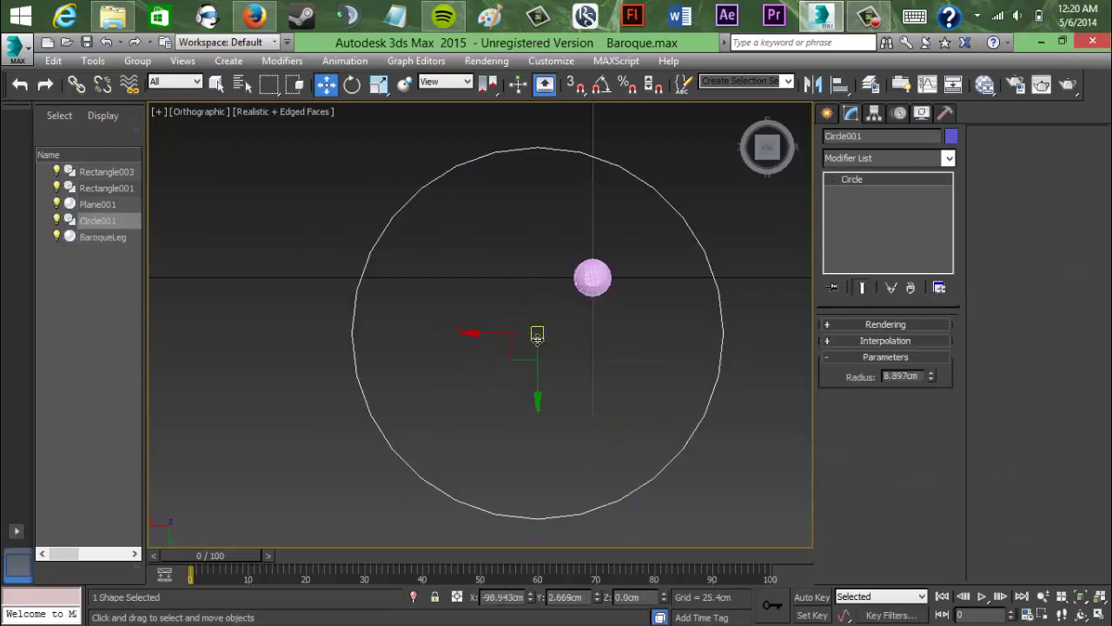
left_click(523, 344)
left_click(522, 148)
left_click_drag(510, 358, 567, 303)
left_click(641, 327)
middle_click_drag(642, 326, 609, 359)
Step: Try to rotate the leg about its vertical axis in the top view
left_click(561, 298)
key("e")
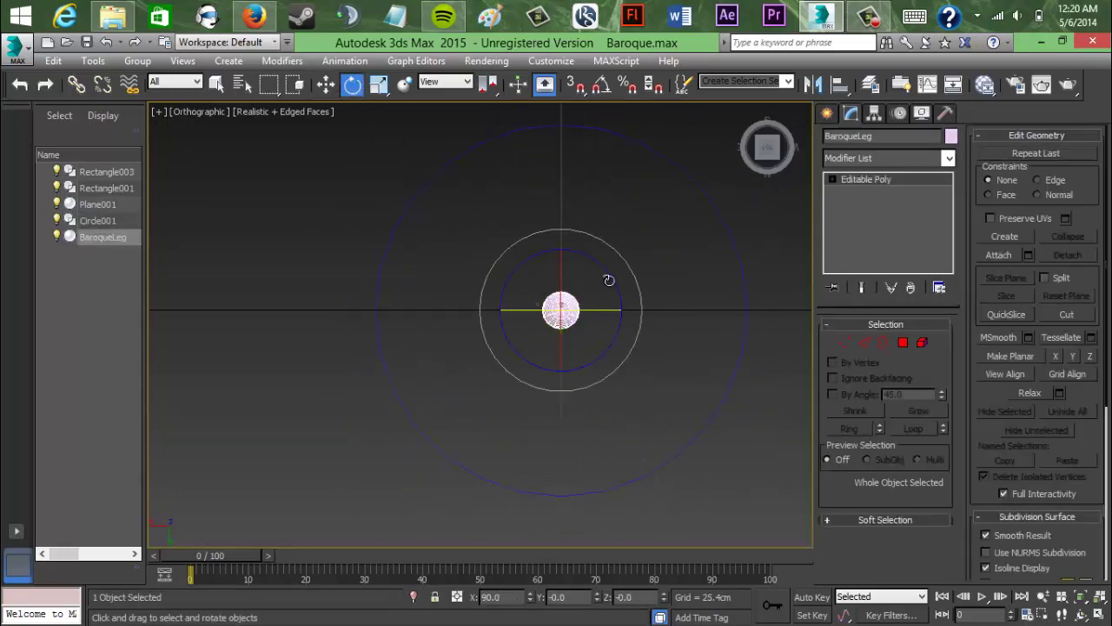
left_click_drag(617, 294, 618, 296)
left_click(643, 386)
key("ctrl+z")
key("ctrl+z")
left_click(677, 399)
scroll(610, 375, "up", 5)
middle_click_drag(610, 375, 542, 347)
scroll(554, 368, "down", 7)
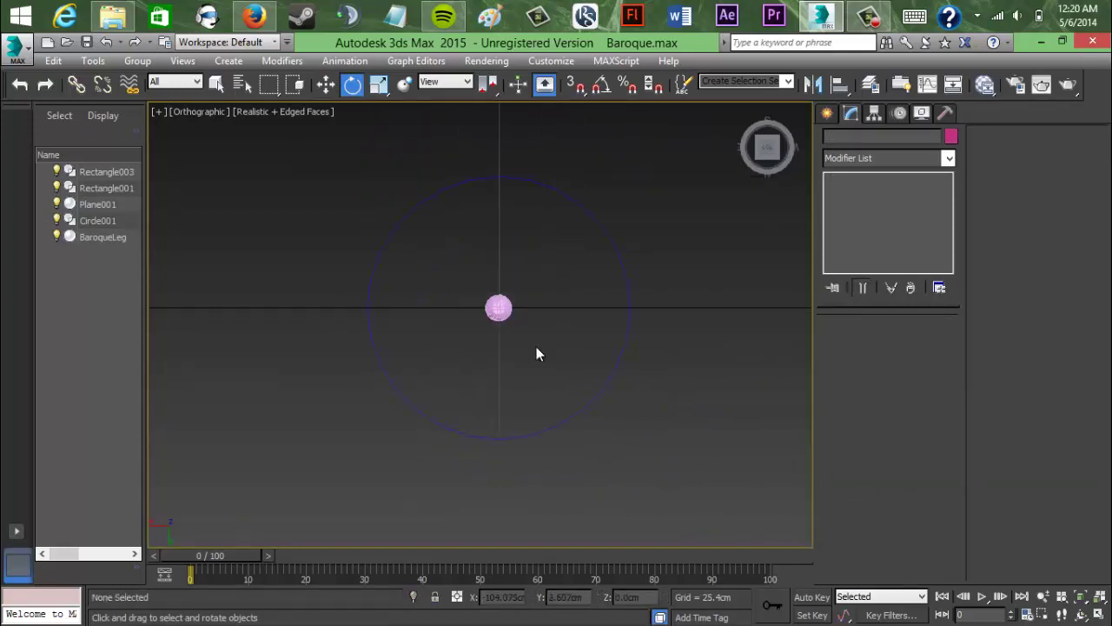
left_click(827, 113)
left_click(599, 223)
scroll(596, 272, "down", 4)
left_click(721, 293)
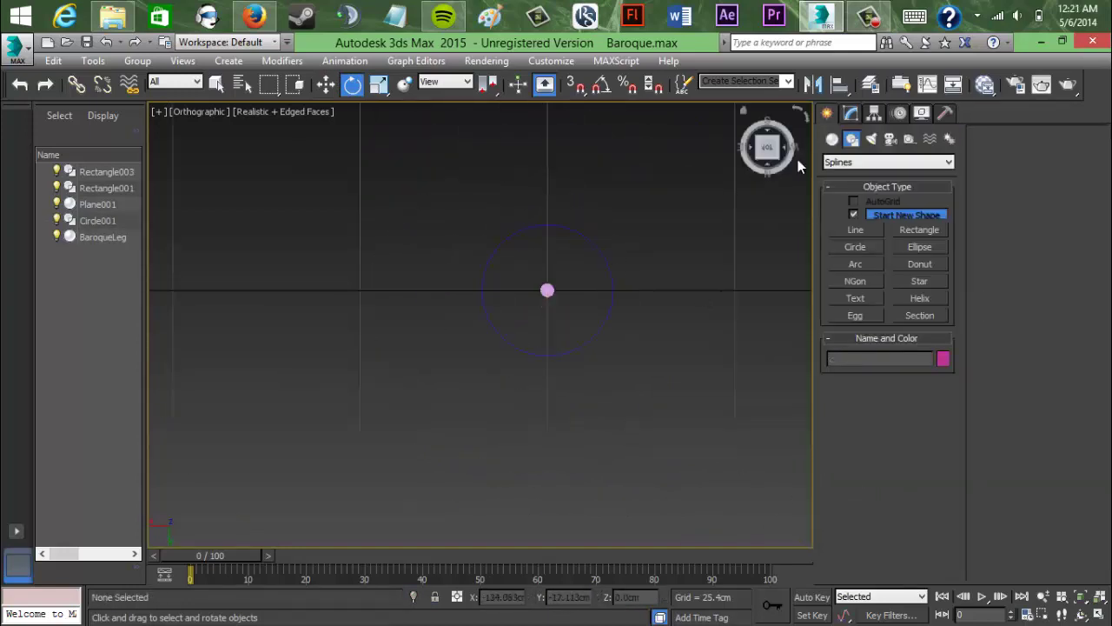
left_click(851, 114)
scroll(591, 291, "down", 6)
scroll(463, 384, "up", 4)
left_click(341, 332)
middle_click_drag(512, 330, 365, 380)
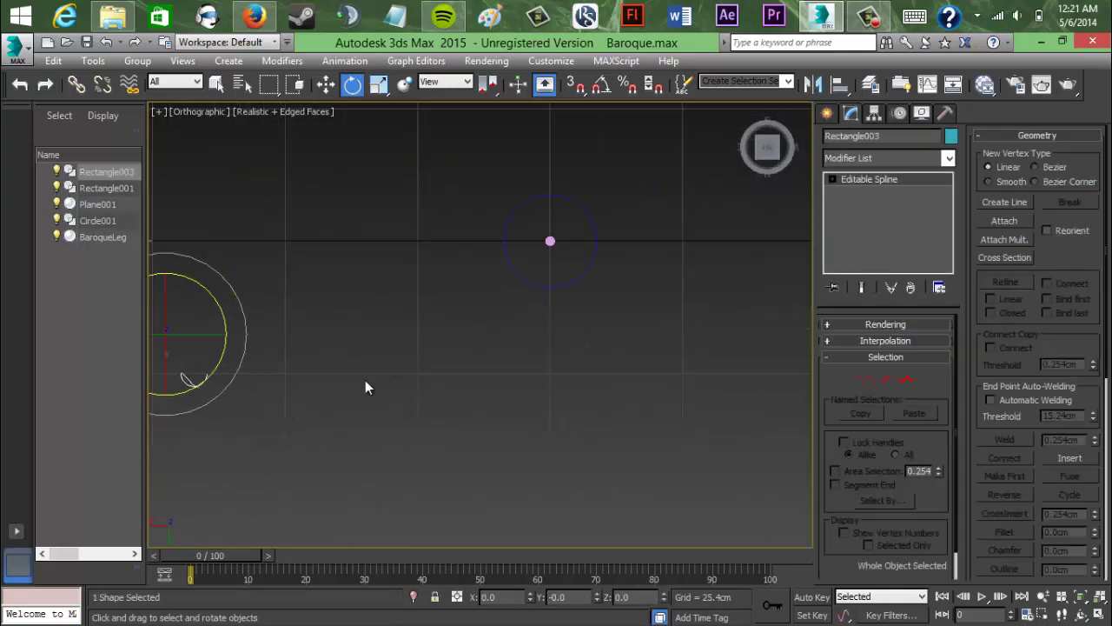
middle_click_drag(636, 283, 569, 366)
scroll(569, 366, "up", 4)
middle_click_drag(570, 367, 535, 296)
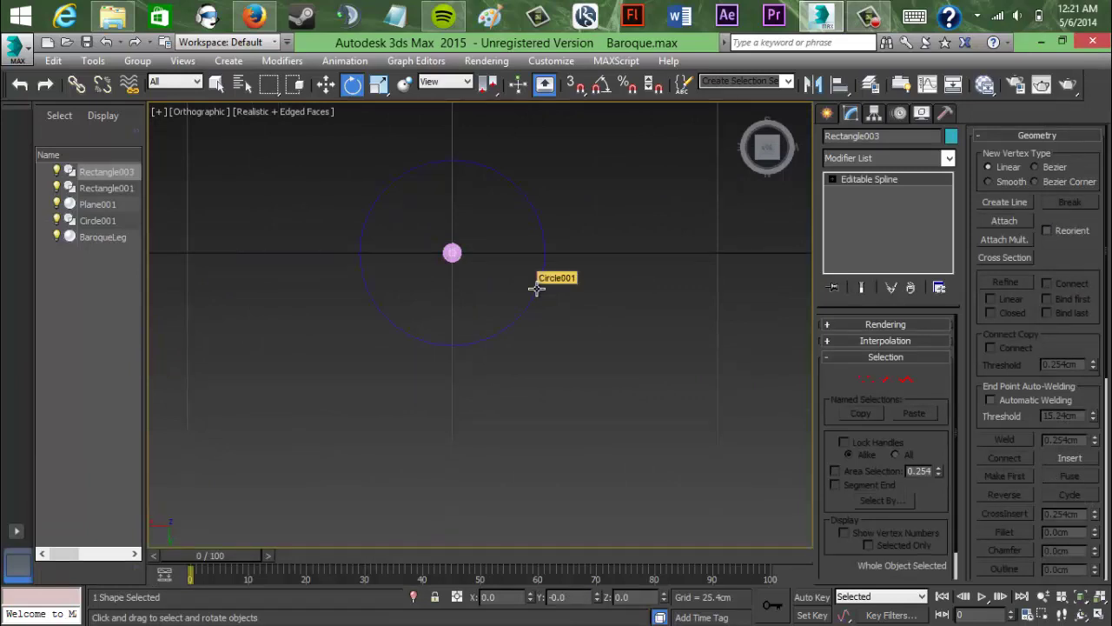
left_click(537, 288)
middle_click_drag(583, 260, 605, 304)
scroll(605, 304, "up", 4)
left_click(539, 262)
middle_click_drag(539, 262, 589, 313)
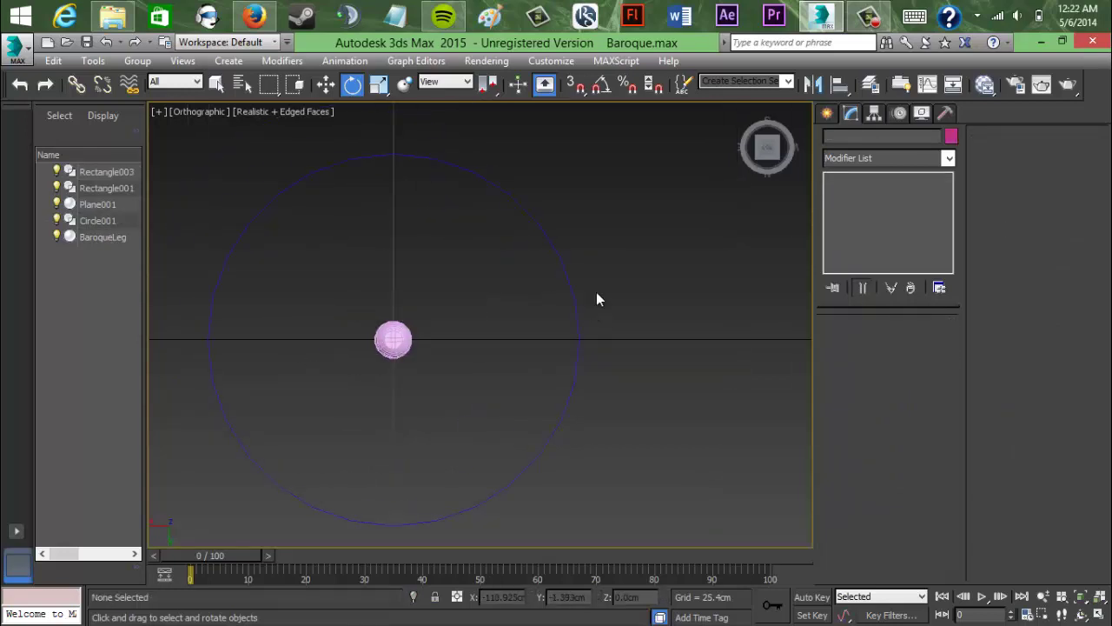
scroll(598, 293, "up", 2)
scroll(598, 293, "down", 2)
middle_click_drag(507, 265, 570, 263)
left_click(594, 214)
left_click(684, 252)
middle_click_drag(692, 258, 491, 281)
scroll(646, 273, "down", 2)
Step: Draw a helix beside the circle with Radius 1 about 5.6 cm, Radius 2 of 0 cm and height about 10.6 cm
left_click(823, 114)
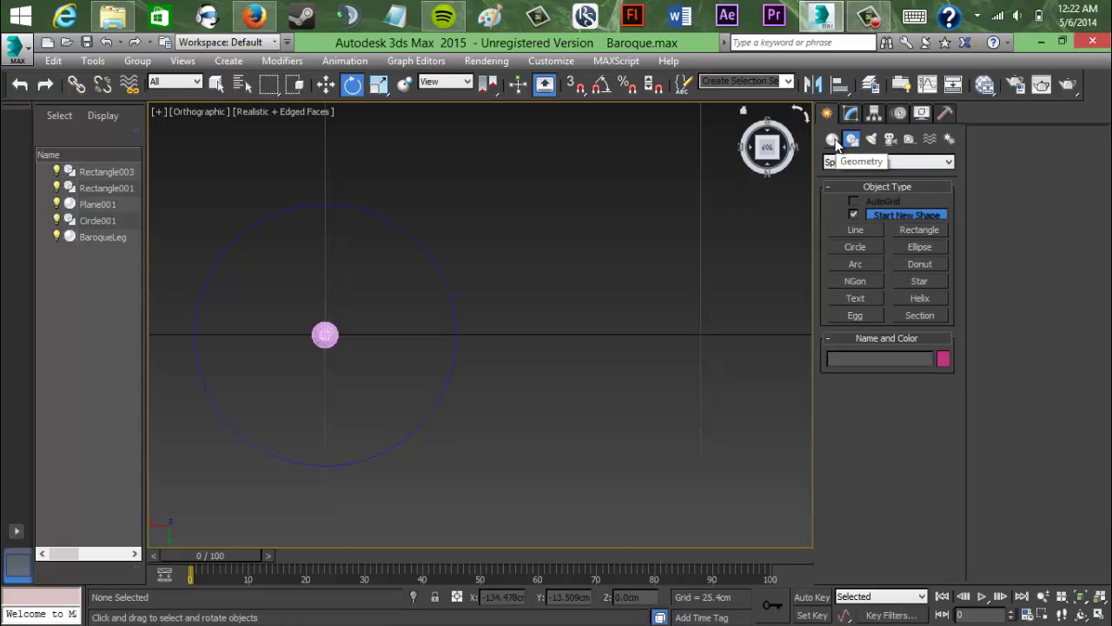
left_click(832, 140)
left_click(853, 140)
left_click(923, 300)
left_click_drag(577, 237, 611, 312)
left_click(497, 468)
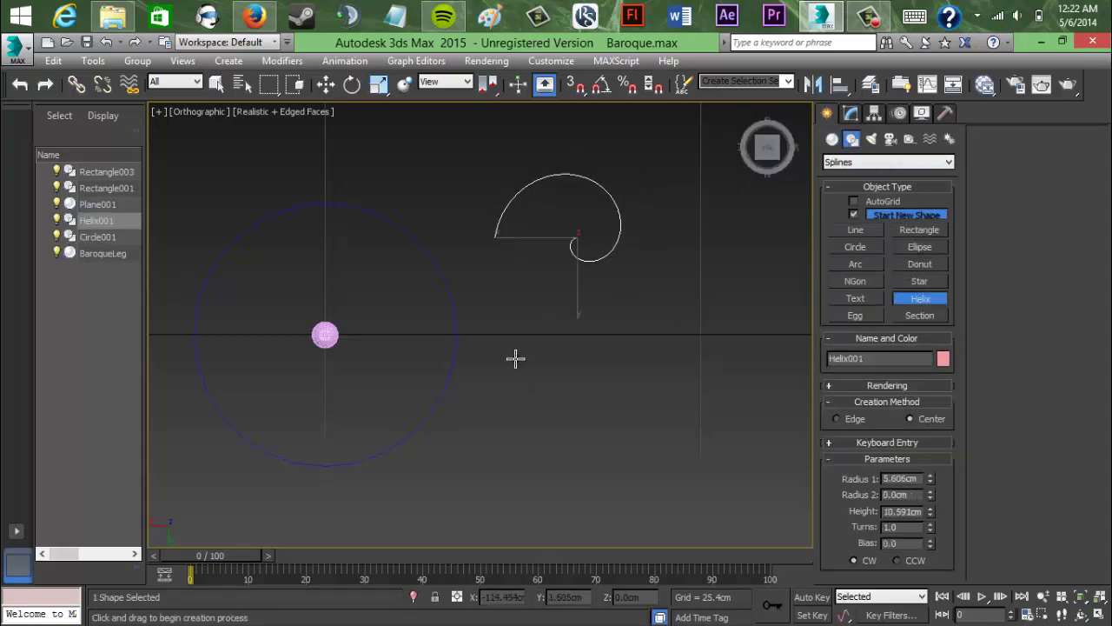
Step: Flatten the helix to a height of 0 cm and set it to about 1.48 turns
key("r")
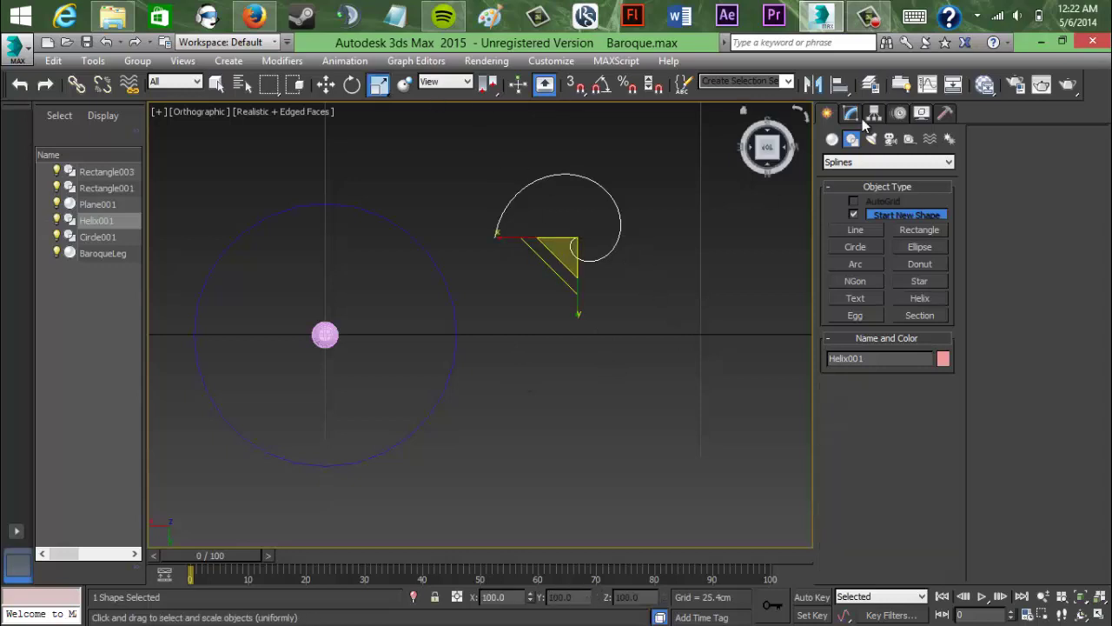
left_click(853, 114)
left_click_drag(928, 396, 932, 445)
key("ctrl+z")
middle_click_drag(703, 382, 706, 262, "alt")
middle_click_drag(707, 262, 697, 360)
key("Delete")
key("ctrl+z")
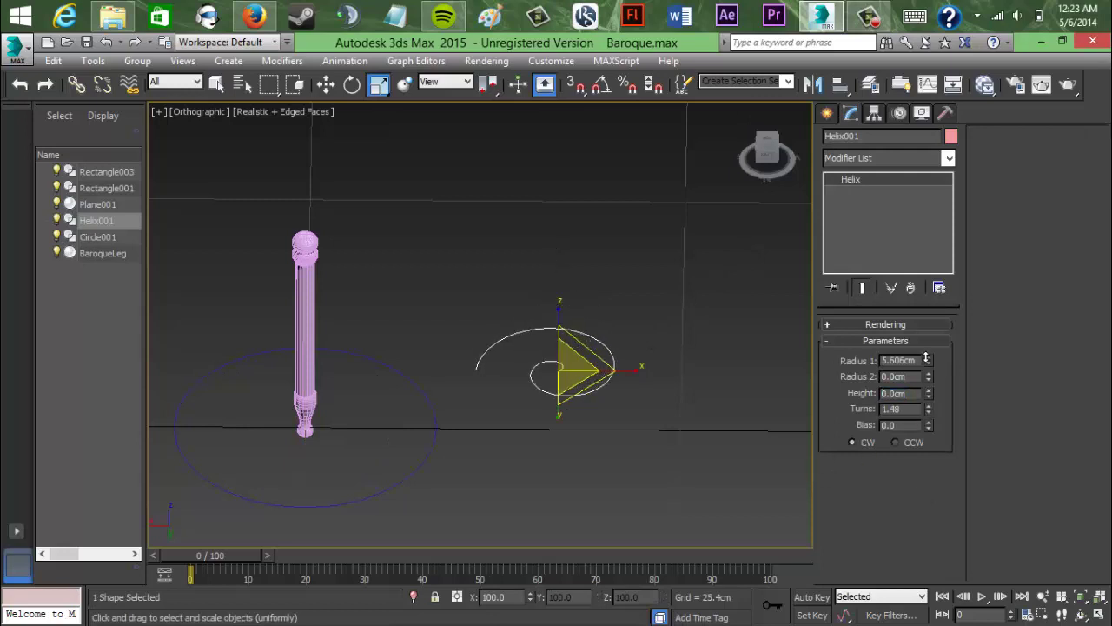
Step: Set the helix to Radius 1 of 2 cm, Radius 2 of 0 cm and 2 turns
left_click_drag(926, 357, 841, 378)
type("2")
key("Return")
type("20")
key("Return")
type("0")
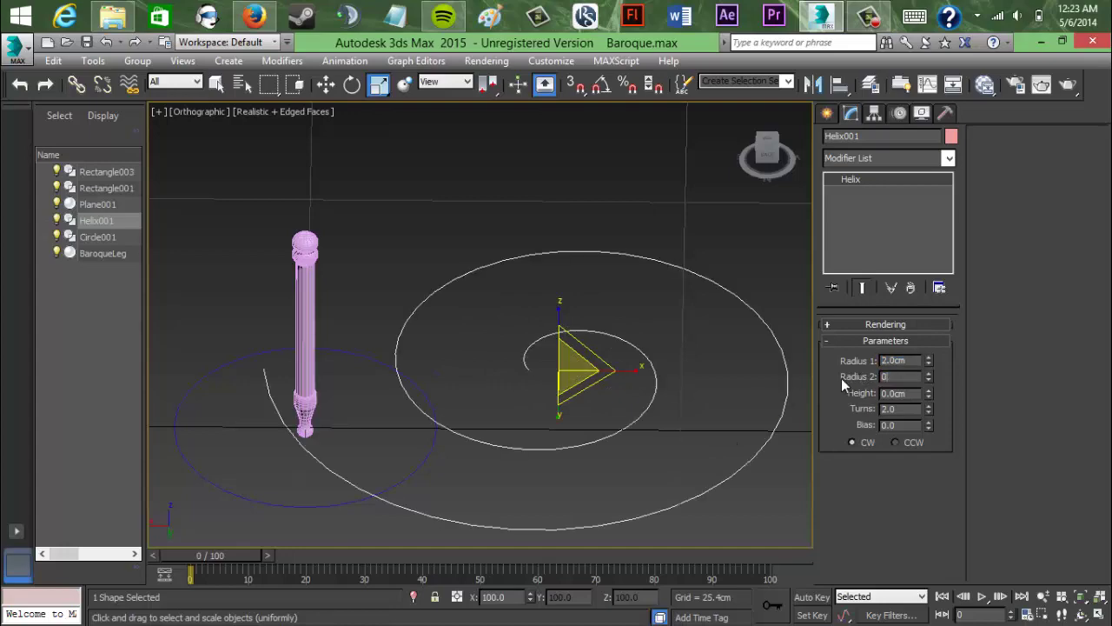
key("Return")
Step: Apply a Bevel Profile modifier to the circle and pick the helix as its profile
left_click(434, 404)
left_click(434, 405)
left_click(925, 158)
left_click(875, 502)
left_click(885, 367)
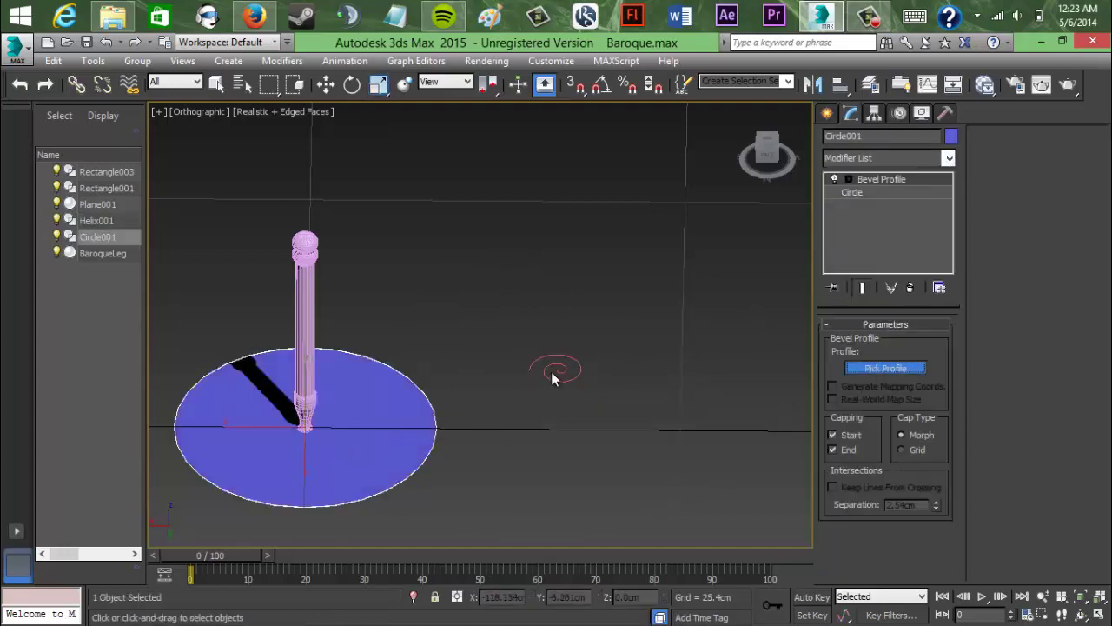
left_click(551, 372)
scroll(486, 408, "up", 2)
middle_click_drag(486, 409, 591, 361)
left_click(560, 405)
left_click(506, 405)
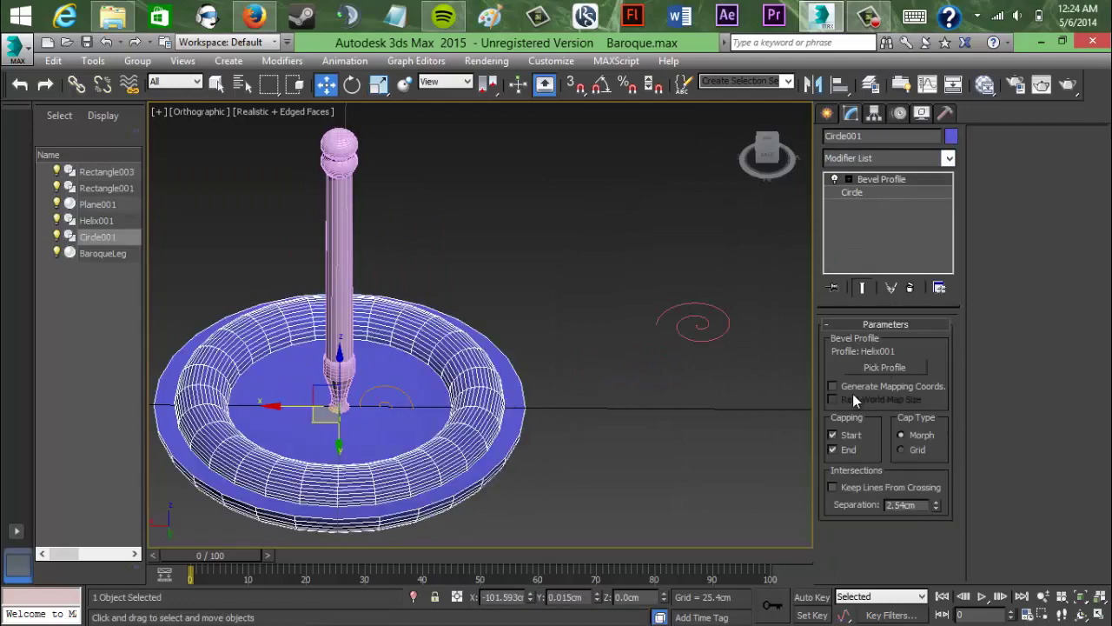
Step: Raise the Bevel Profile gizmo along Z to the leg's top and reduce the helix to about 0.36 turns
left_click(884, 192)
left_click_drag(340, 355, 339, 105)
left_click_drag(766, 158, 153, 136)
middle_click_drag(609, 347, 610, 374, "alt")
left_click(617, 349)
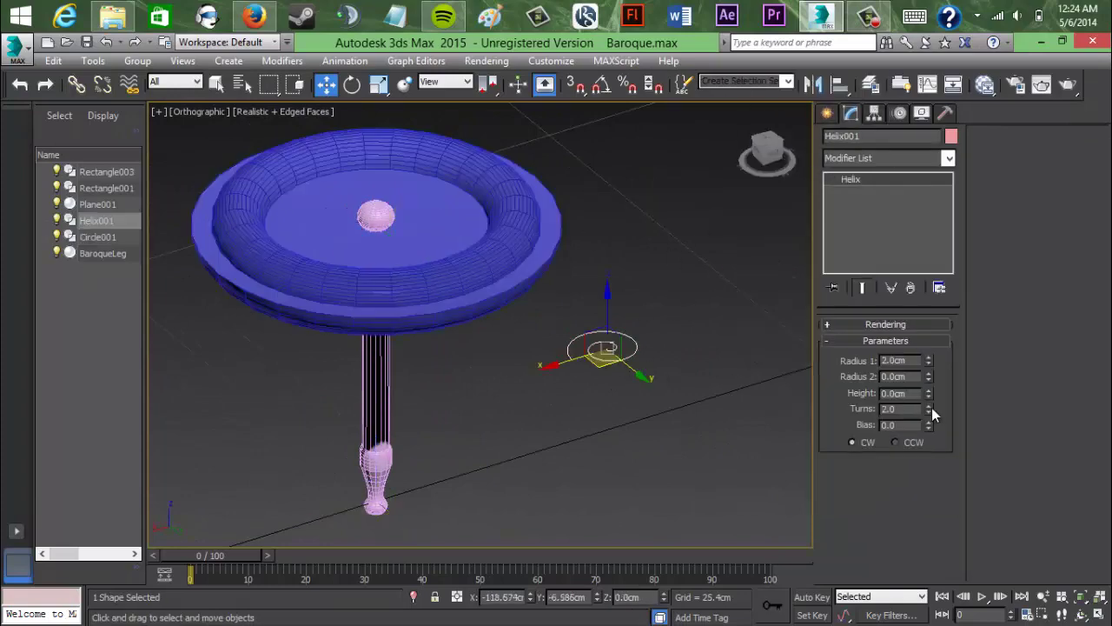
left_click_drag(931, 474, 921, 457)
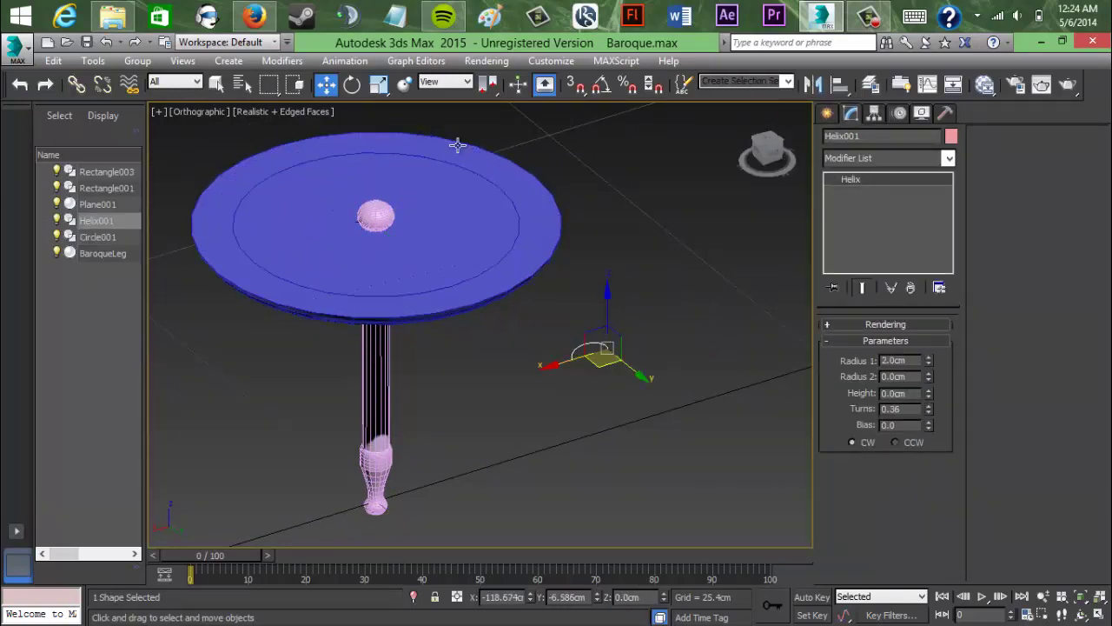
Step: Rotate the circle's Bevel Profile gizmo about the vertical axis to try different tabletop edge shapes
key("e")
left_click(420, 203)
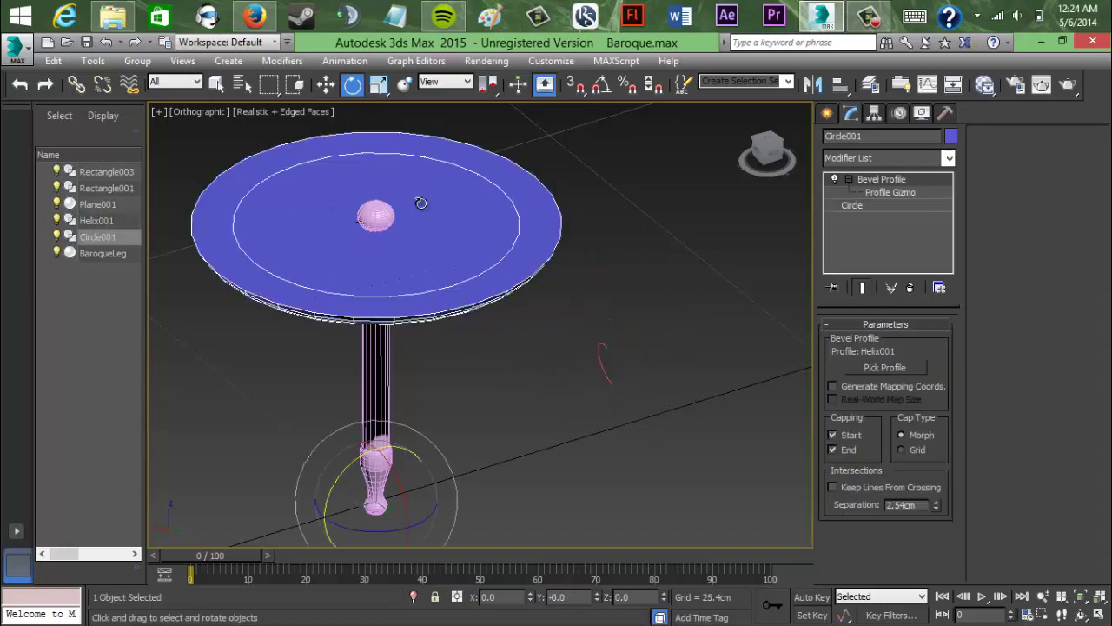
left_click(893, 192)
left_click_drag(391, 171, 537, 217)
left_click_drag(368, 252, 742, 238)
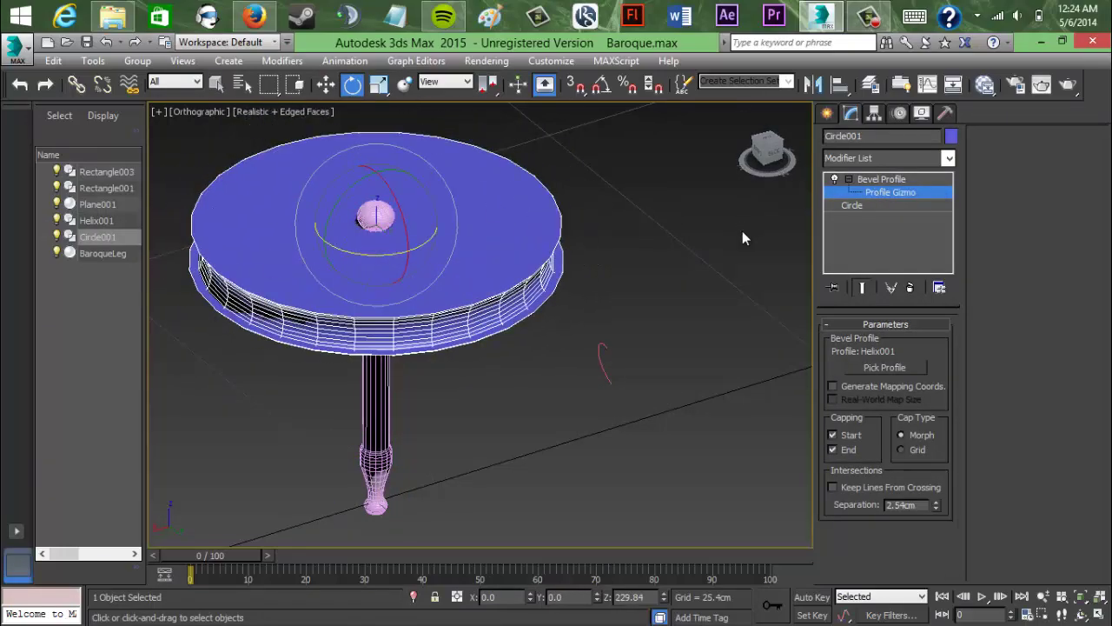
left_click_drag(384, 220, 387, 340)
left_click_drag(380, 239, 406, 300)
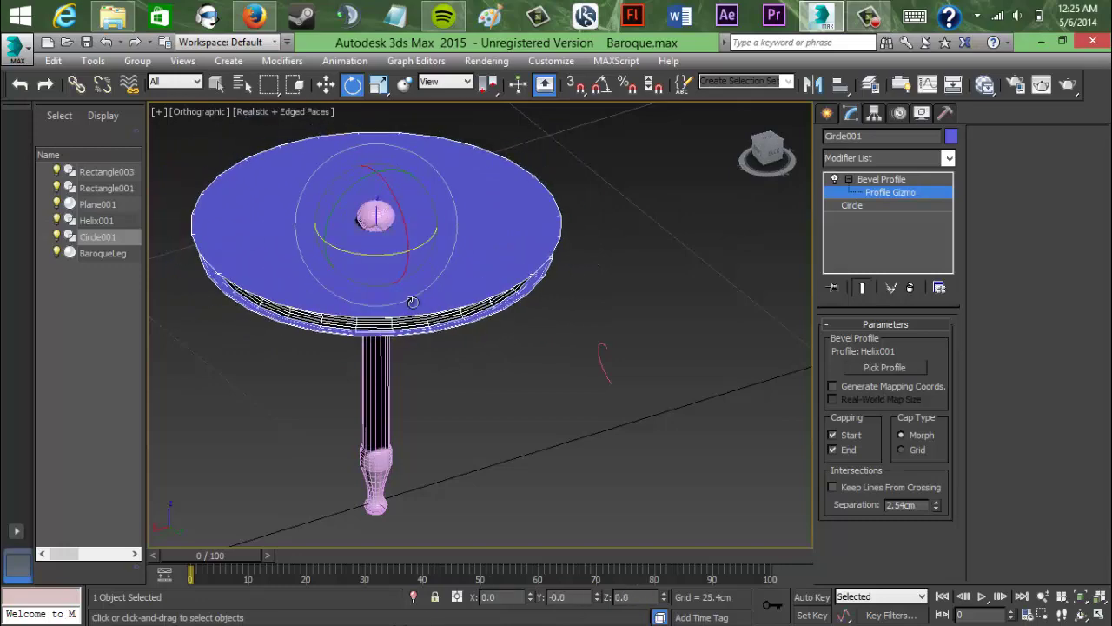
left_click(500, 385)
Step: Remove the Bevel Profile modifier from the circle and delete the helix
left_click(459, 237)
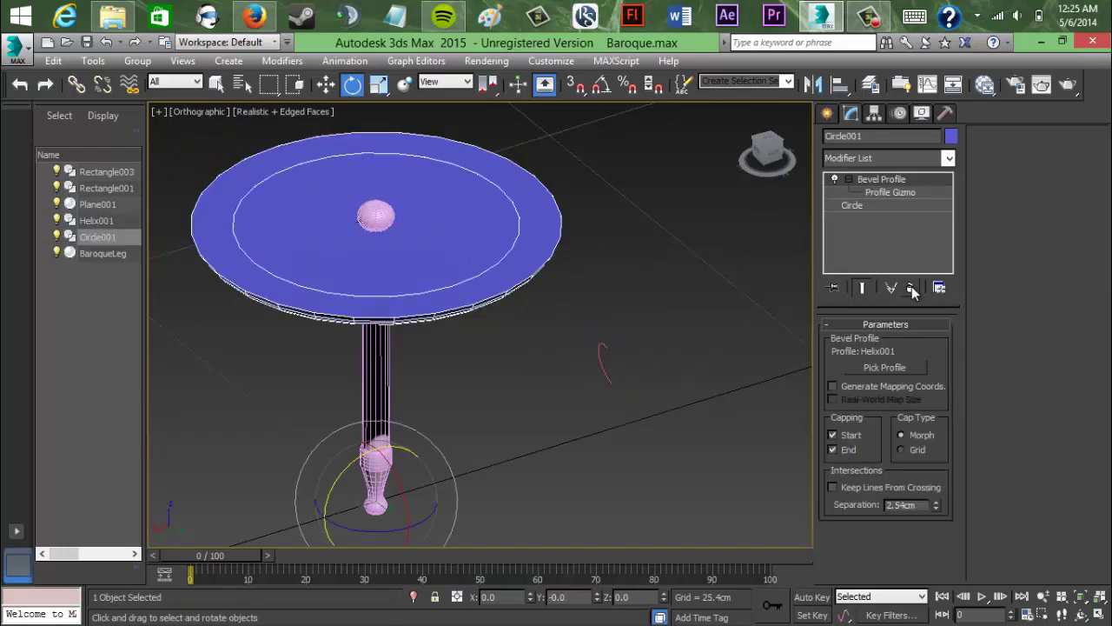
left_click(911, 287)
left_click(608, 379)
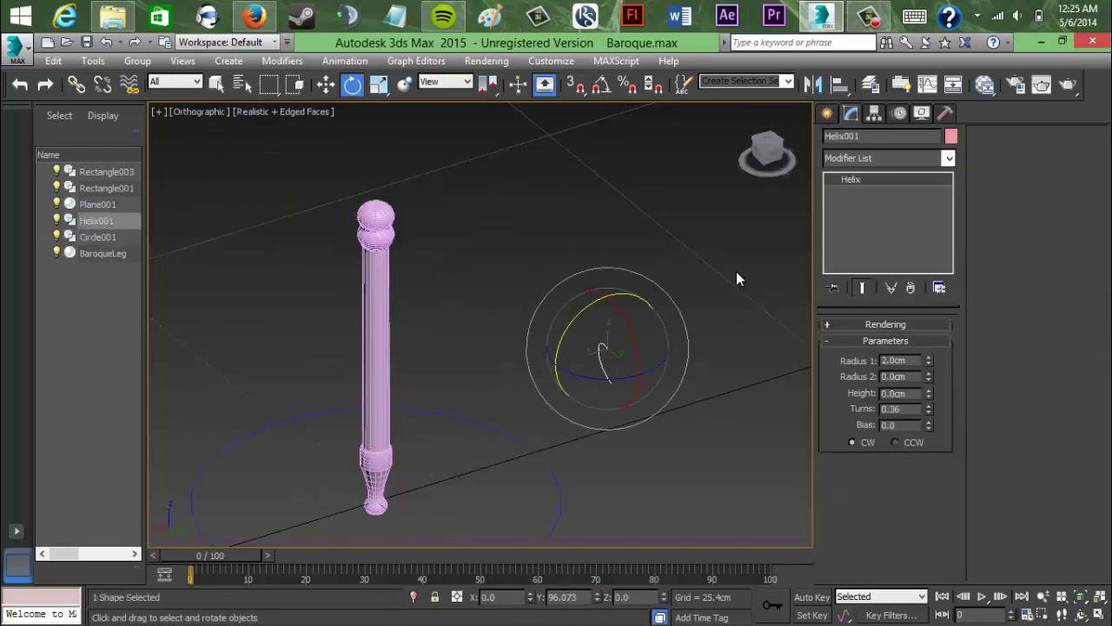
key("Delete")
Step: Draw an arc and a donut spline beside the leg as trial profiles, deleting each one
left_click(855, 264)
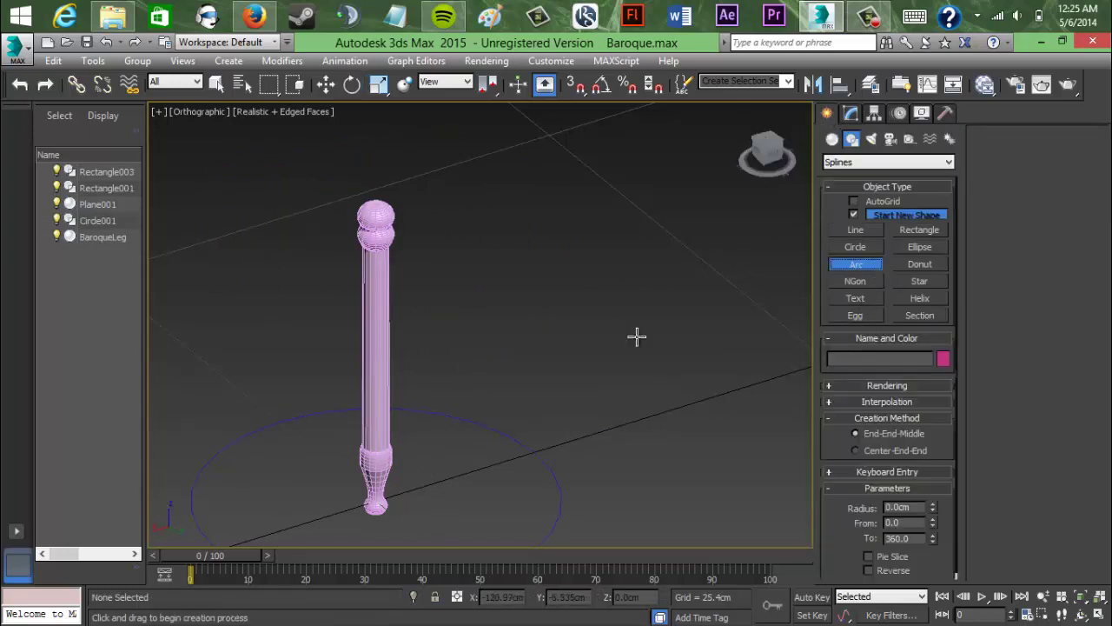
left_click_drag(638, 336, 704, 443)
left_click(702, 338)
right_click(747, 352)
key("Delete")
key("w")
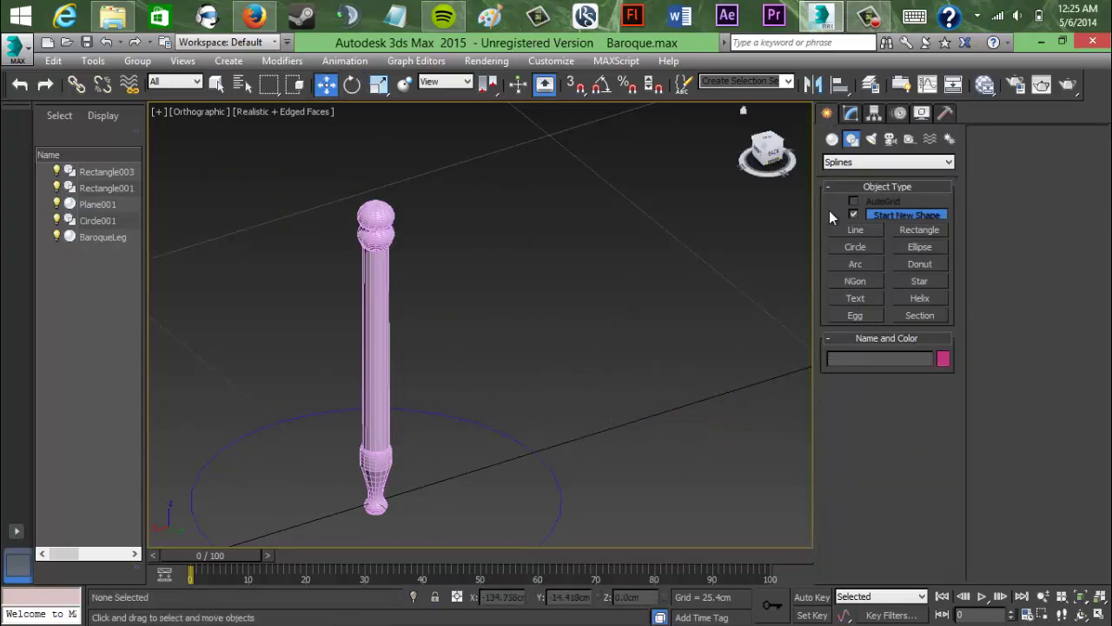
left_click(919, 264)
left_click_drag(558, 300, 653, 412)
left_click(675, 329)
key("Delete")
Step: Try a six-point star and a section shape beside the leg, deleting each one
left_click(901, 281)
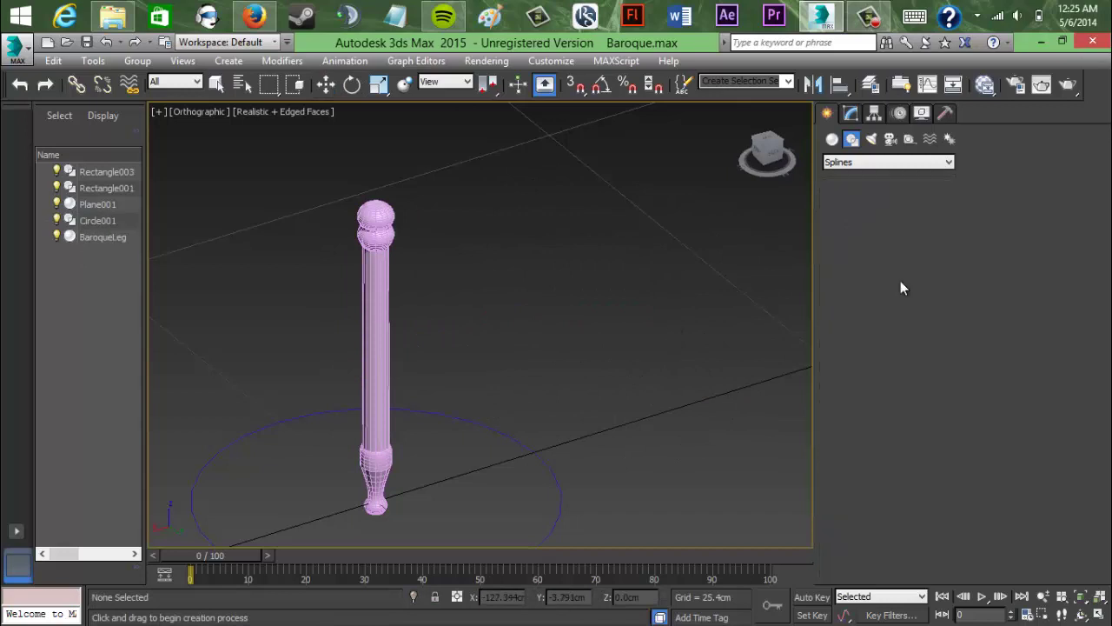
left_click_drag(593, 287, 608, 379)
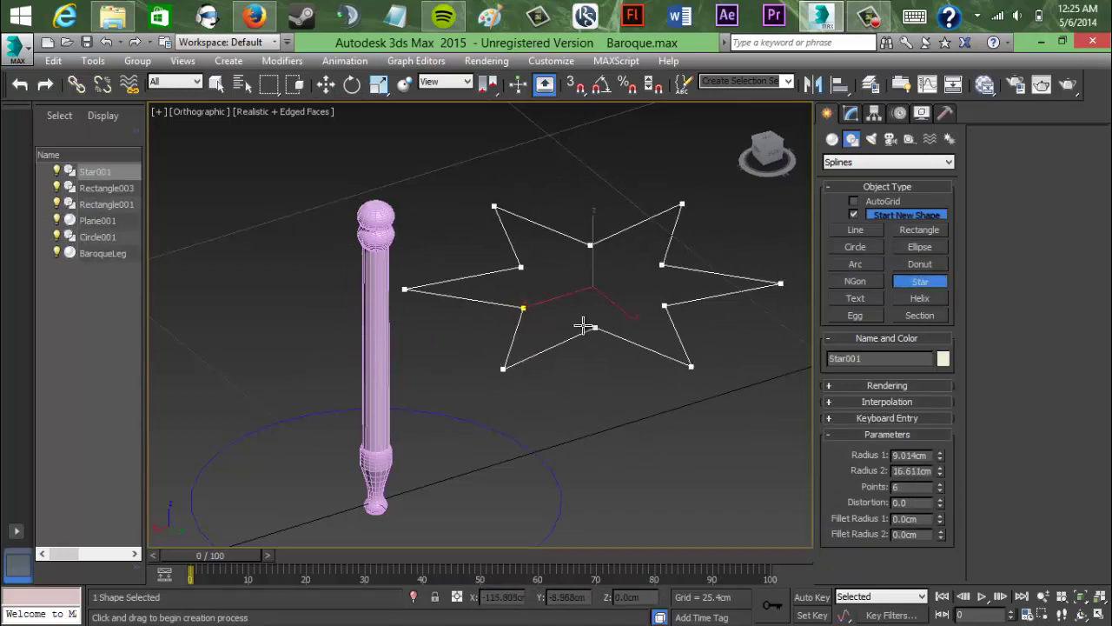
left_click(586, 327)
key("Delete")
left_click(909, 317)
left_click_drag(596, 293, 658, 395)
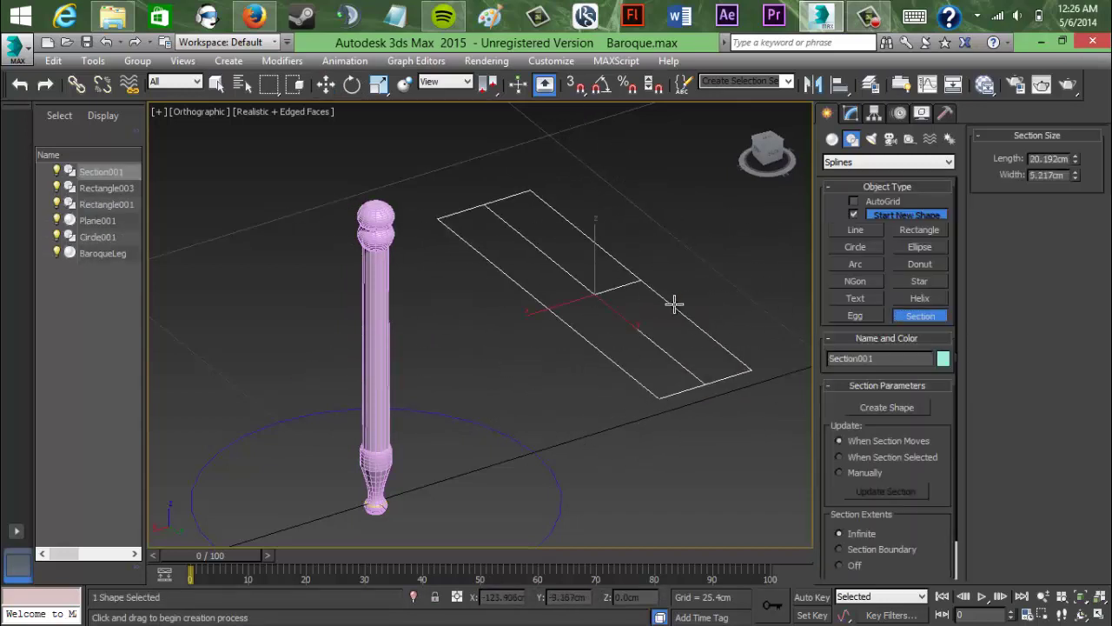
key("Delete")
Step: Try an egg spline beside the leg and delete it
left_click(855, 316)
left_click_drag(582, 299, 643, 372)
left_click(643, 327)
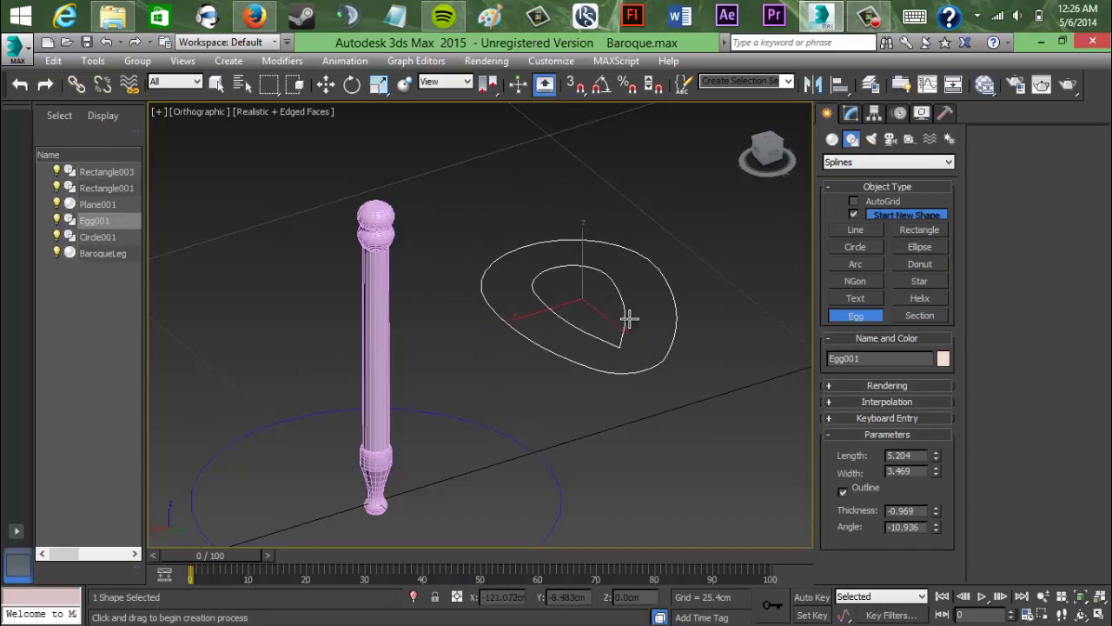
key("Delete")
Step: Place a text spline reading "G" beside the leg and delete it
left_click(856, 298)
left_click(574, 294)
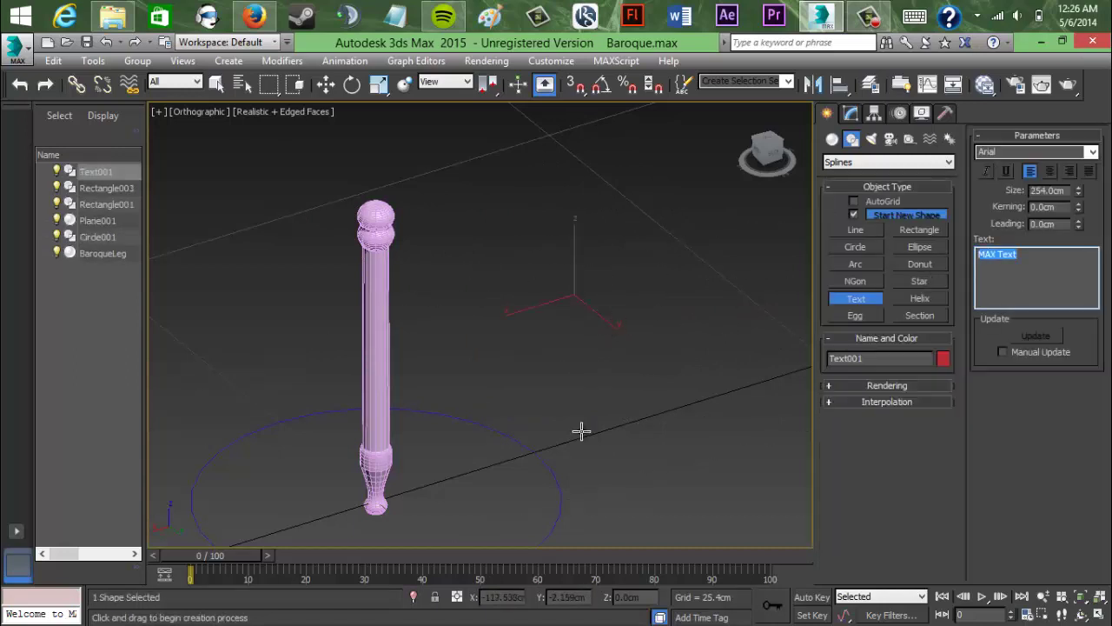
type("G")
left_click(587, 269)
key("w")
key("Delete")
left_click(569, 268)
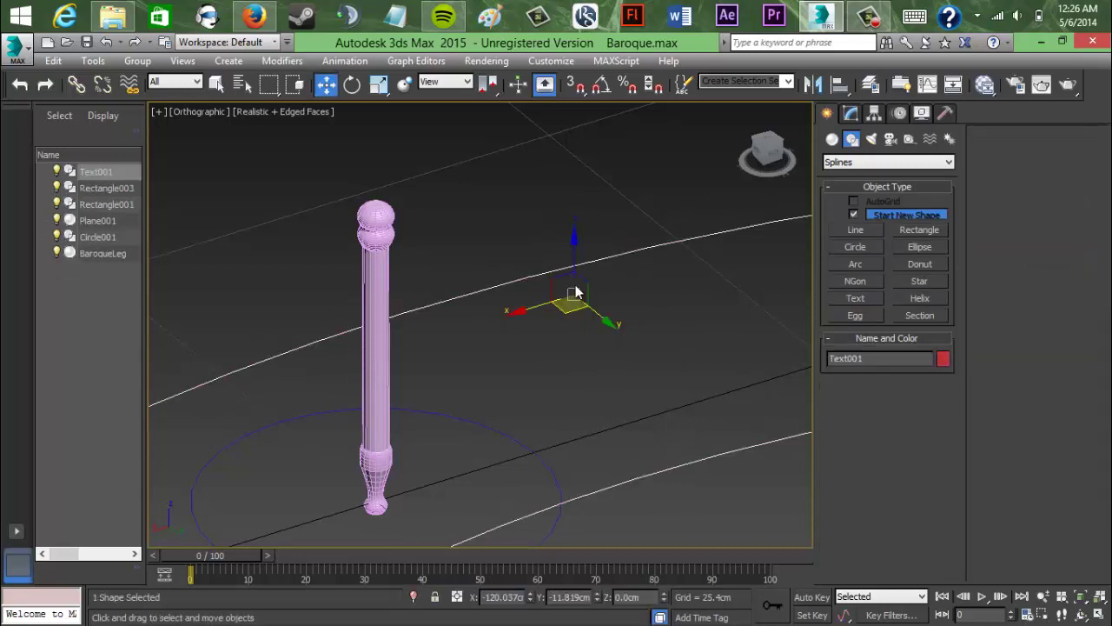
key("Delete")
Step: Raise the circle along Z to the top of the leg, at a height of about 16.9 cm
middle_click_drag(488, 414, 520, 354)
left_click(521, 355)
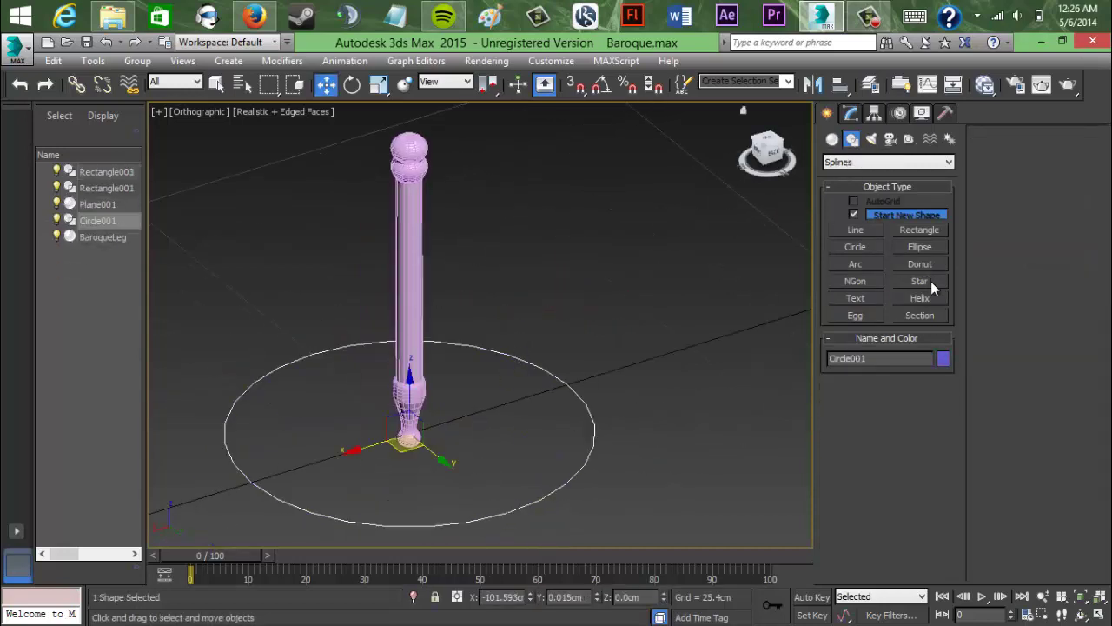
left_click_drag(552, 259, 676, 325)
key("w")
key("ctrl+z")
left_click(851, 114)
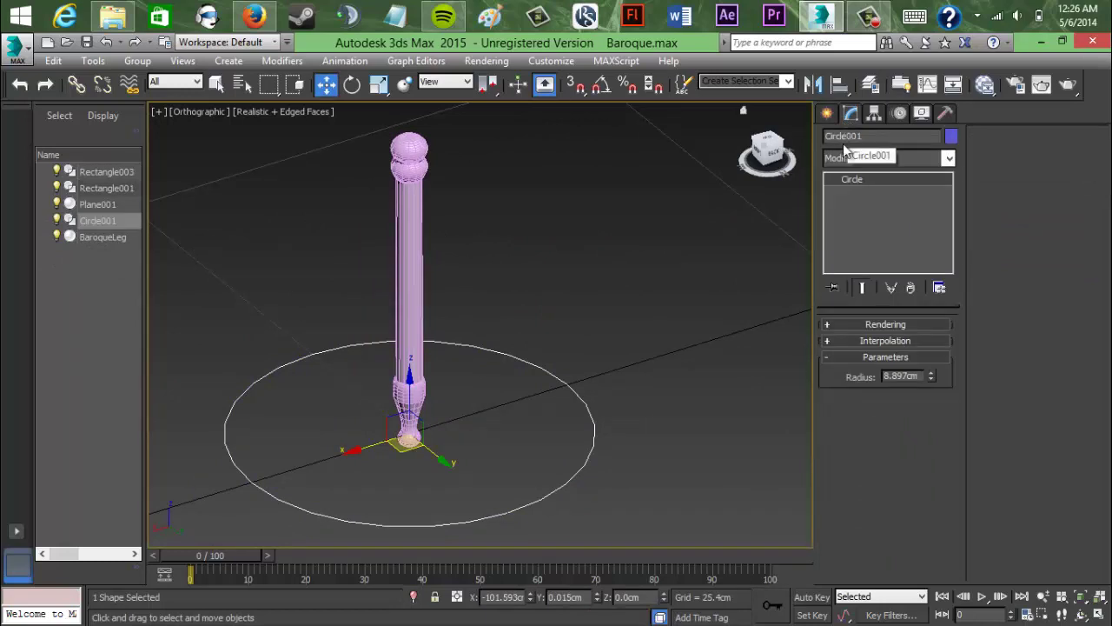
left_click_drag(409, 365, 408, 58)
middle_click_drag(592, 254, 631, 405)
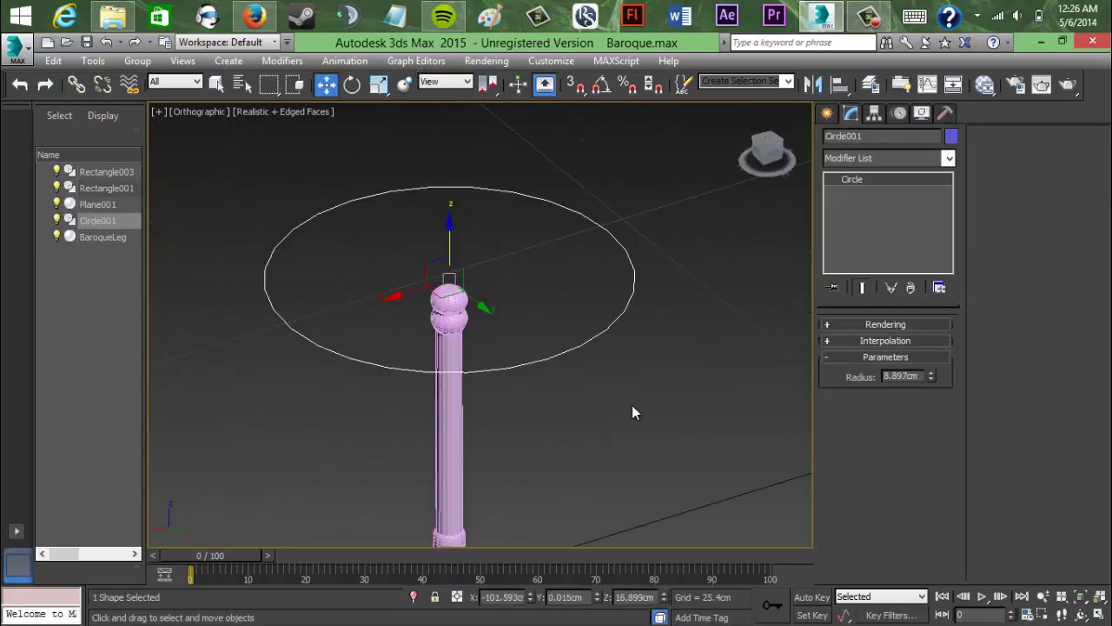
left_click(632, 405)
Step: Try to draw a rectangle spline beside the circle in the top view
mouse_move(639, 278)
middle_mouse_down()
mouse_move(617, 297)
mouse_move(445, 324)
middle_mouse_up()
left_click(827, 114)
left_click(920, 231)
left_click(766, 139)
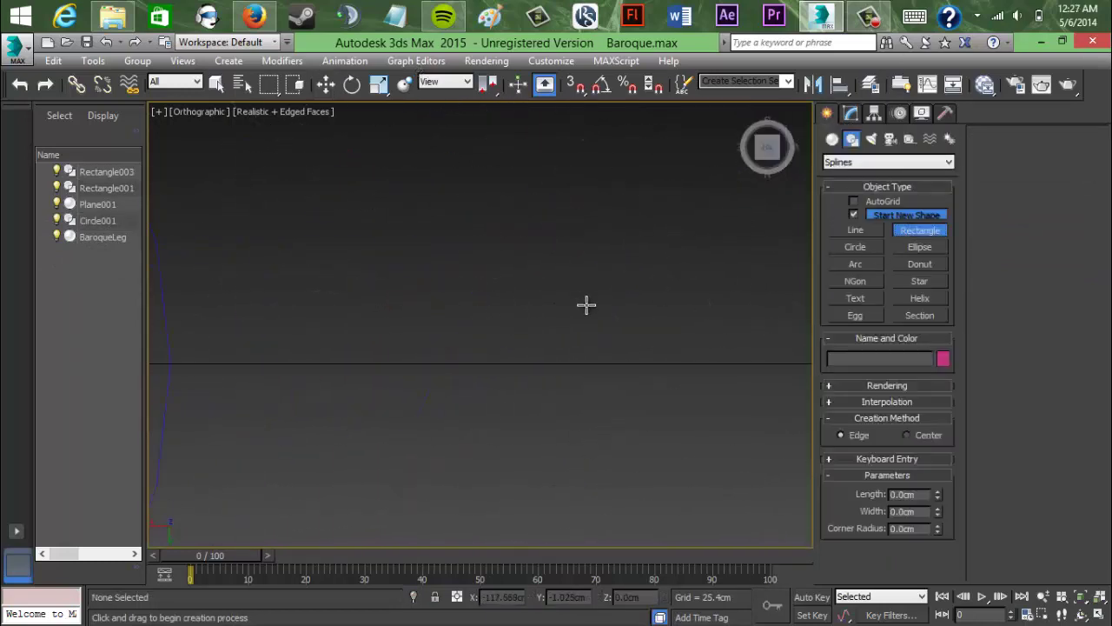
middle_click_drag(564, 334, 557, 526)
mouse_move(426, 242)
left_mouse_down()
mouse_move(503, 376)
mouse_move(552, 515)
left_mouse_up()
right_click(553, 399)
right_click(582, 339)
scroll(582, 339, "down", 5)
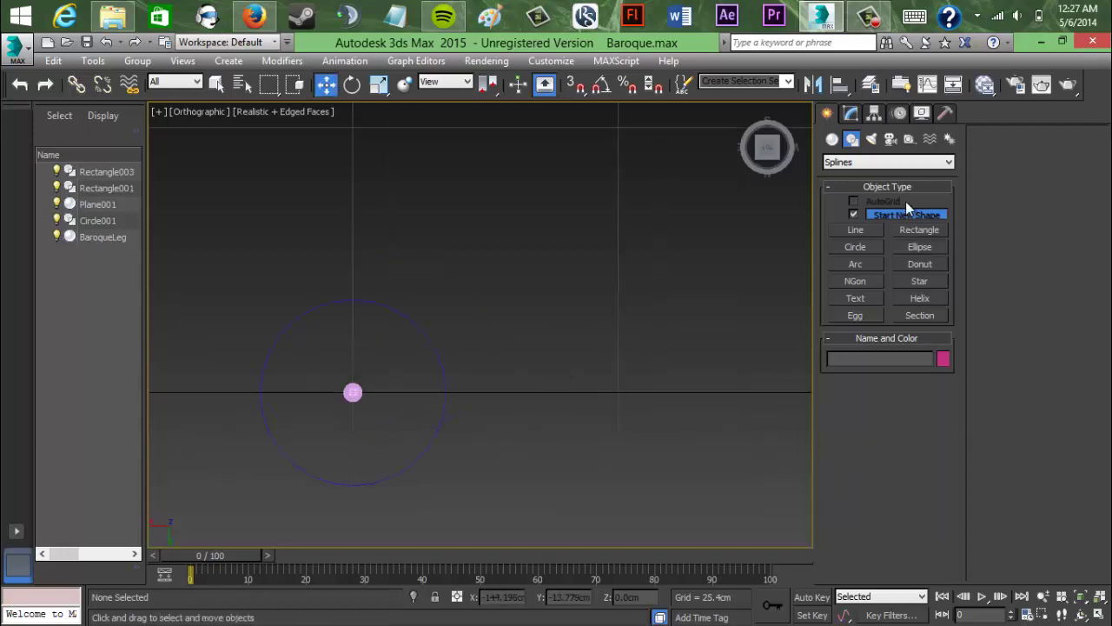
Step: Enlarge the tabletop circle around the leg to a radius of about 25.4 cm, one grid square
left_click(319, 304)
left_click(851, 114)
left_click_drag(932, 374, 908, 226)
left_click(353, 393)
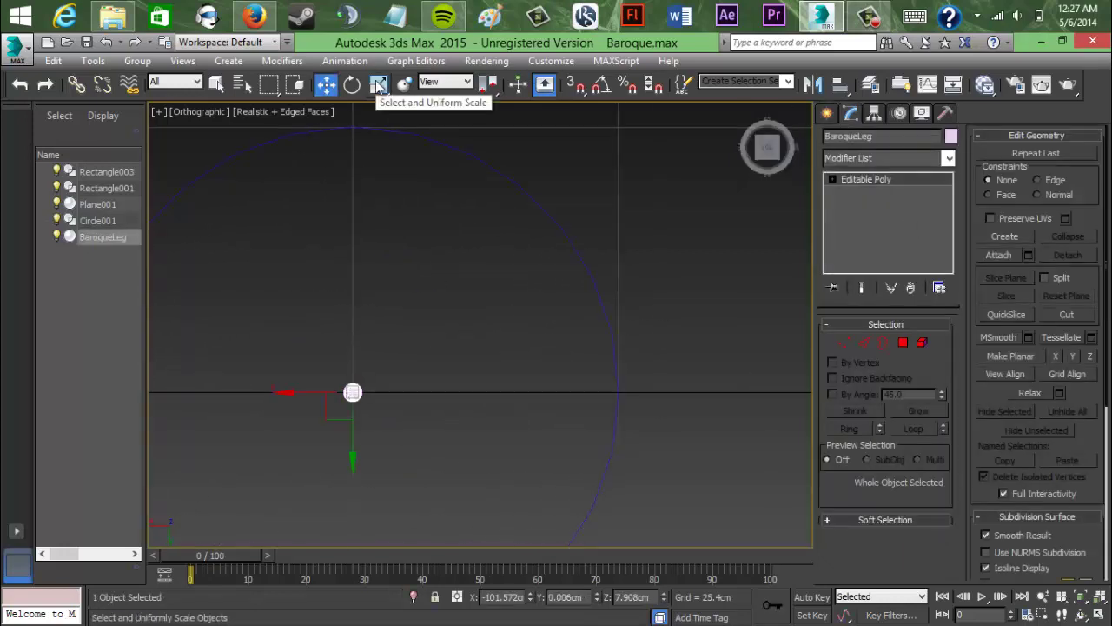
left_click(650, 275)
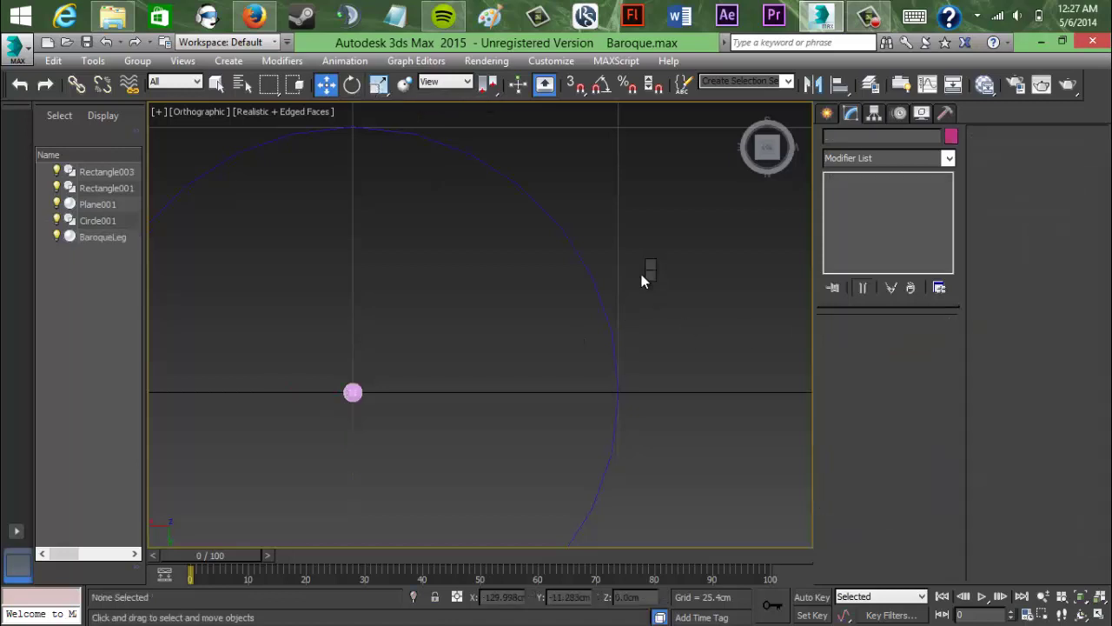
Step: Try a helix spline beside the circle in the top view and delete it
scroll(551, 251, "down", 3)
scroll(586, 266, "up", 2)
middle_click_drag(586, 266, 551, 308)
scroll(551, 307, "up", 1)
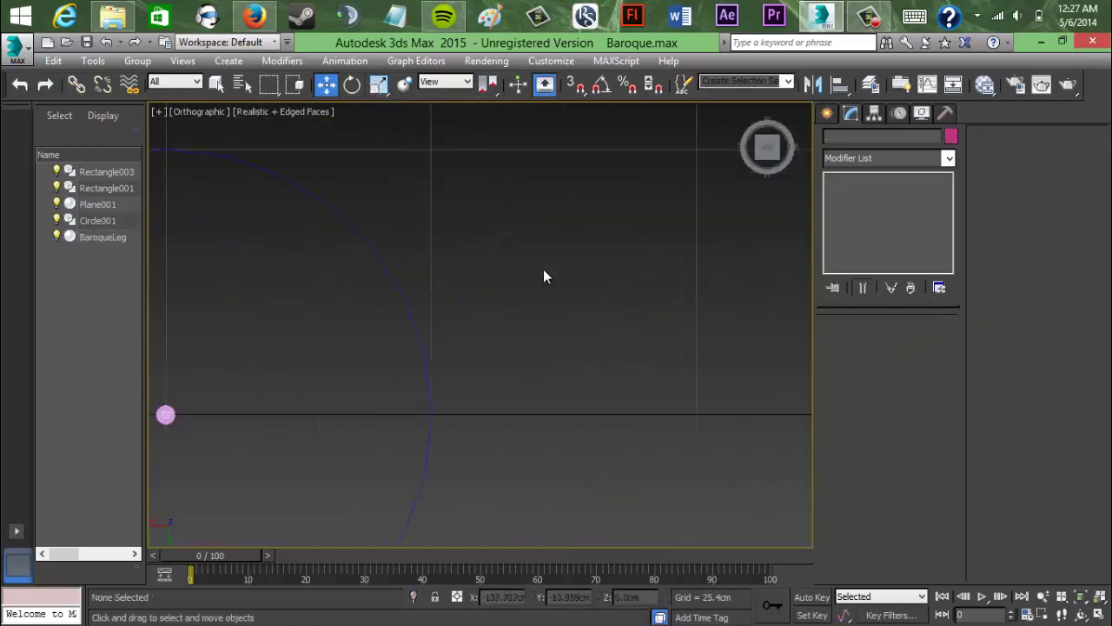
left_click(827, 114)
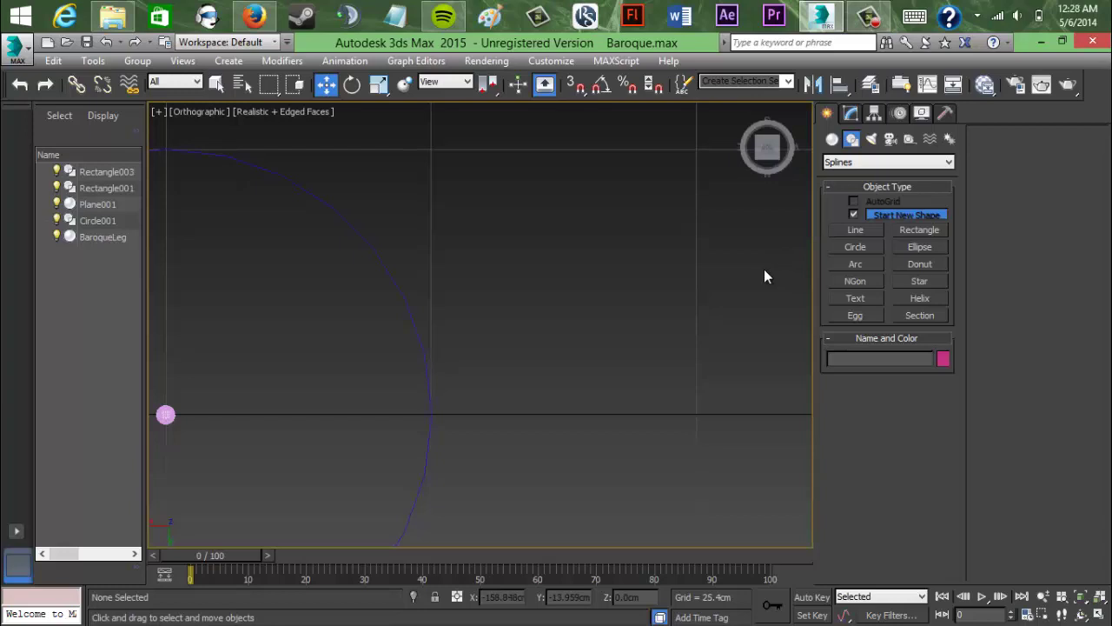
middle_click_drag(697, 285, 588, 280)
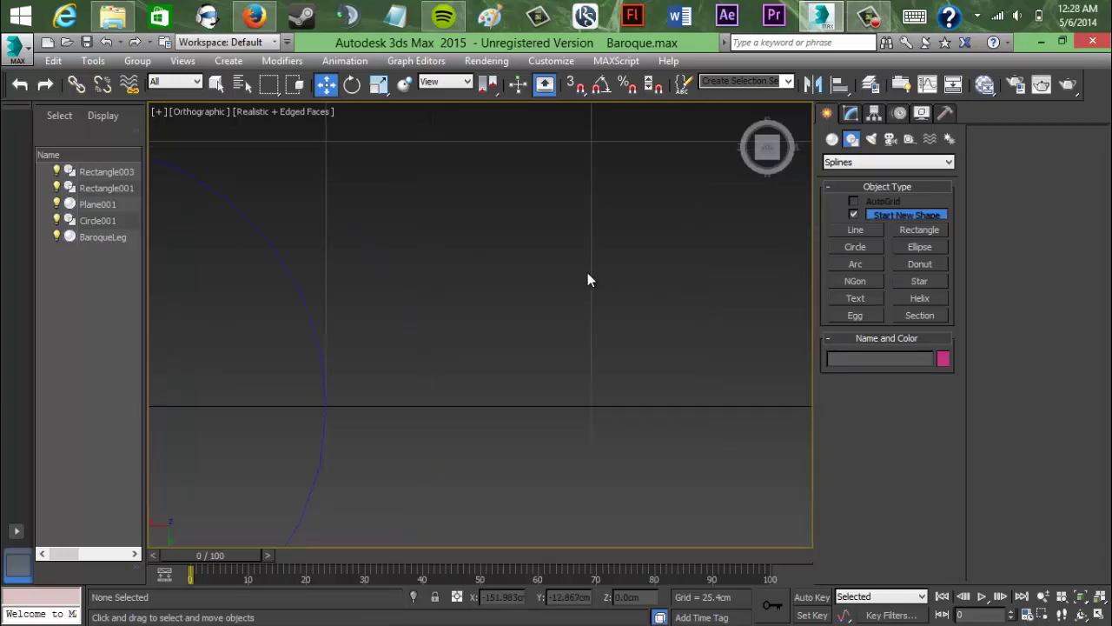
left_click(918, 231)
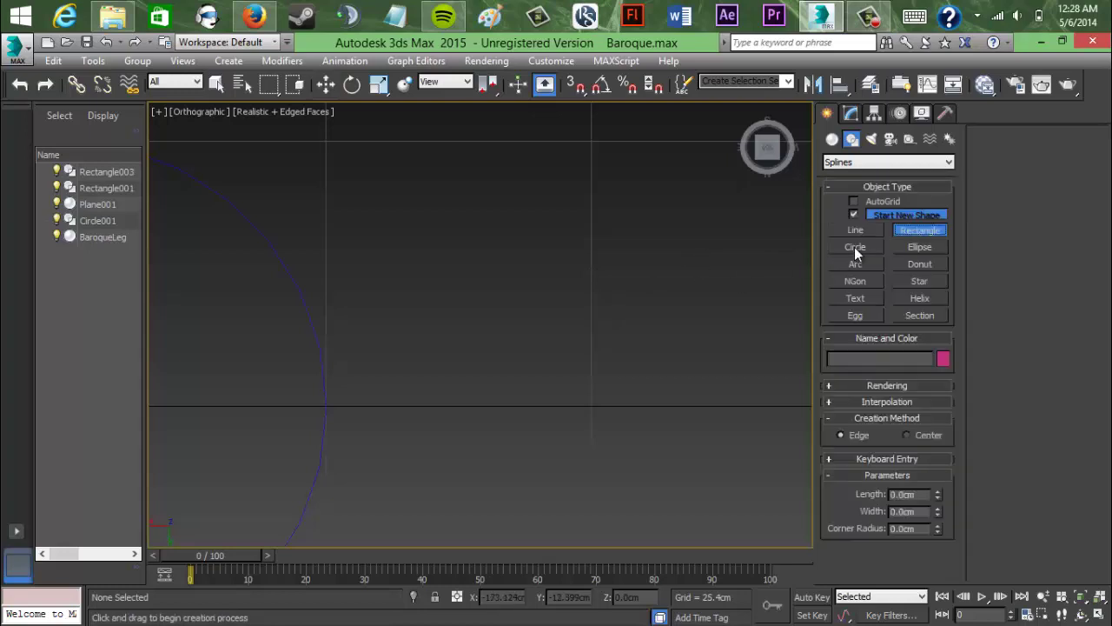
left_click(912, 249)
middle_click_drag(643, 272, 593, 296)
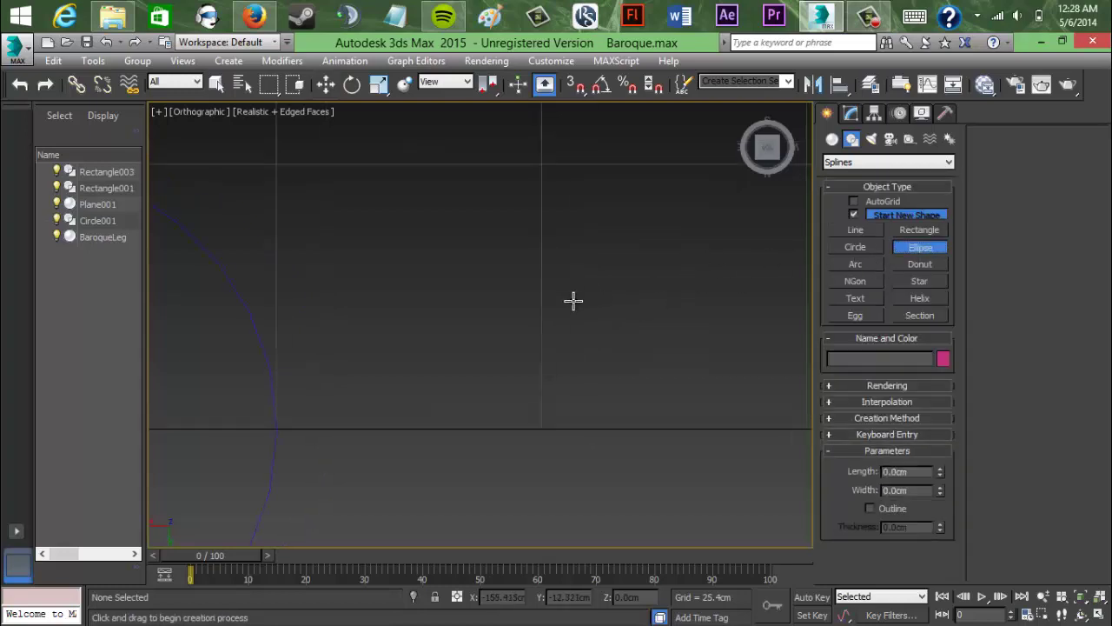
left_click(933, 300)
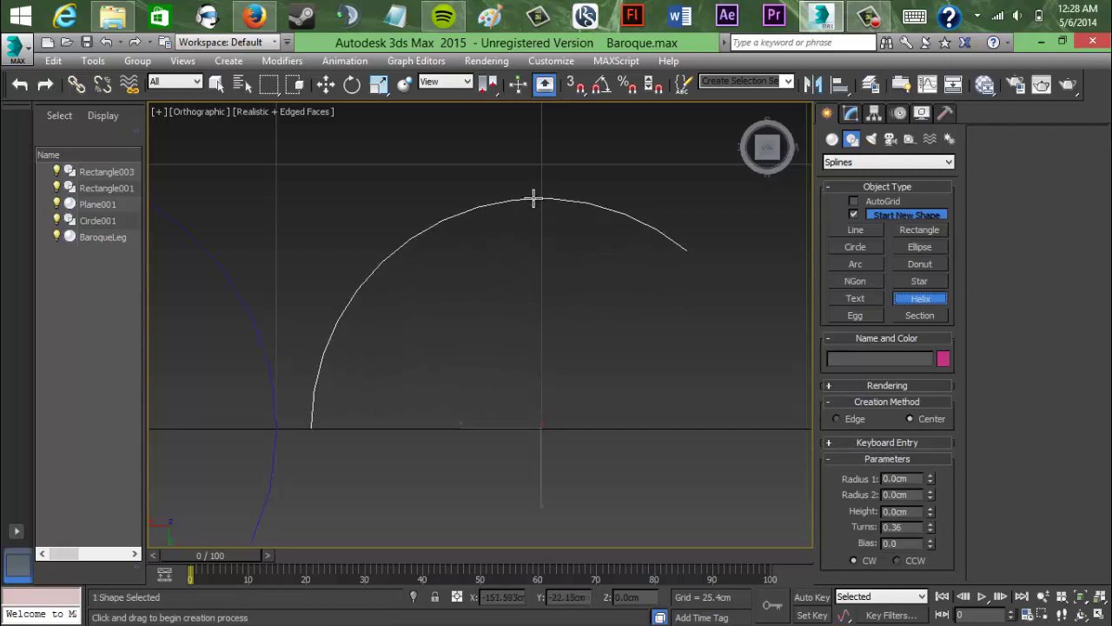
left_click_drag(533, 198, 534, 197)
left_click(579, 374)
left_click(556, 391)
scroll(526, 295, "down", 3)
key("Delete")
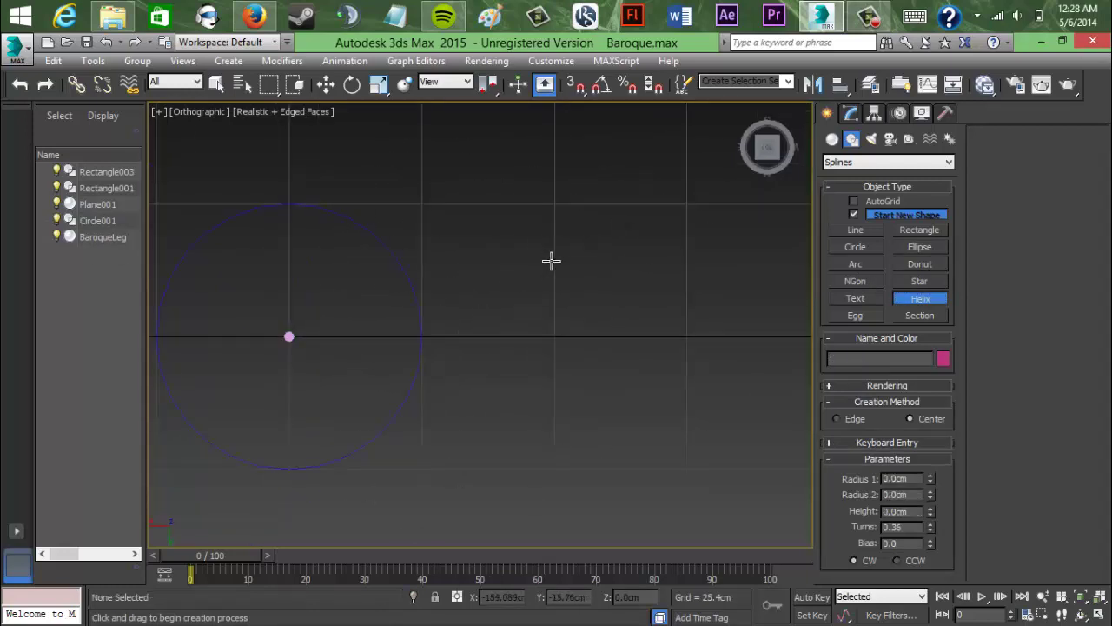
Step: Draw a new helix spline beside the circle with an outer radius of about 6.2 cm
left_click_drag(534, 273, 529, 304)
scroll(557, 297, "up", 3)
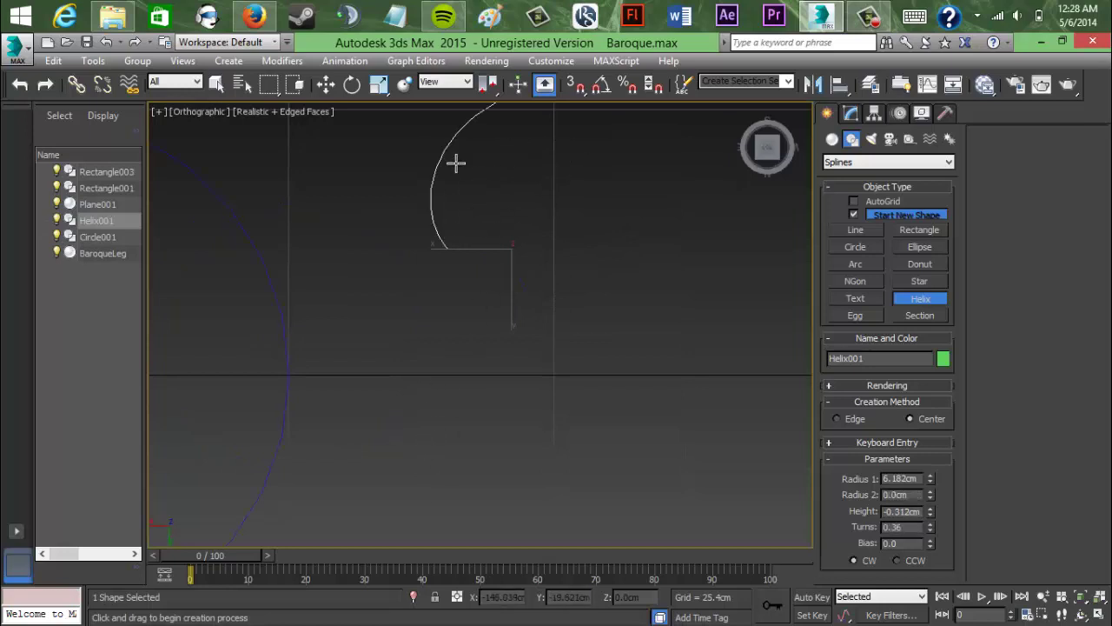
scroll(481, 254, "up", 5)
middle_click_drag(554, 243, 510, 320)
Step: Set the helix's Radius 1 to about 1.3 cm, its height to 0 and its turns to 5
left_click(851, 113)
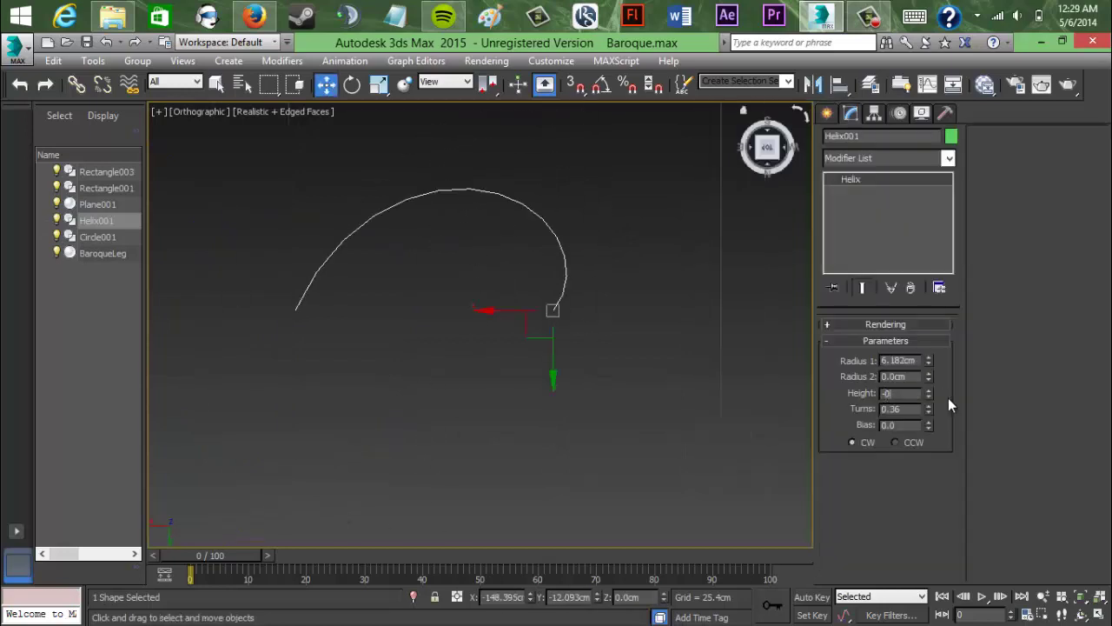
left_click_drag(929, 361, 927, 427)
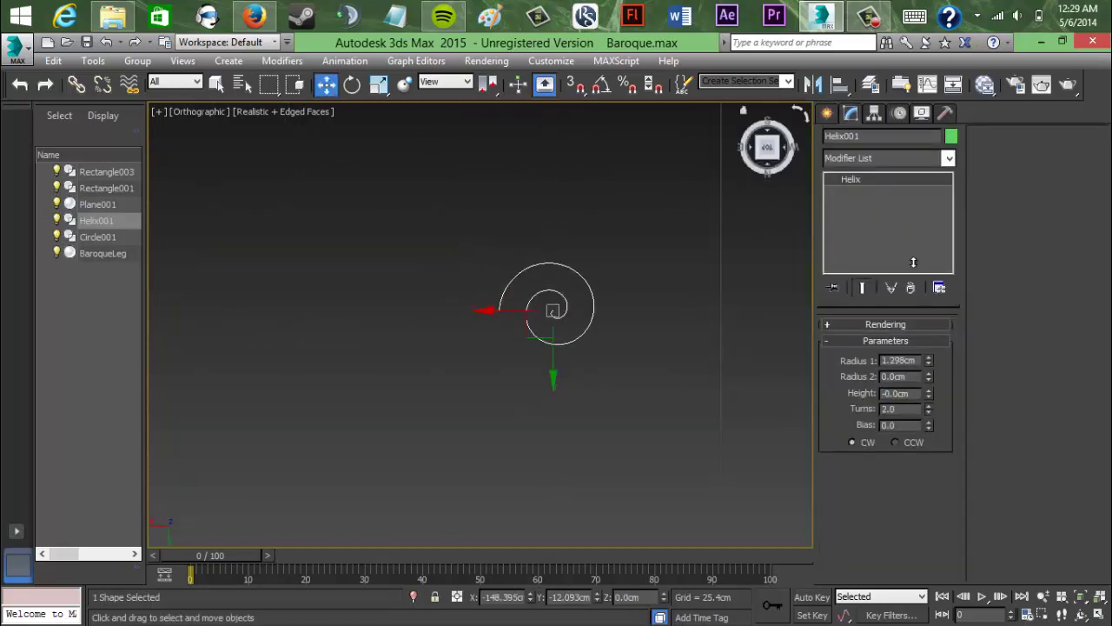
left_click_drag(913, 262, 896, 509)
left_click_drag(907, 410, 855, 410)
type("5")
key("Return")
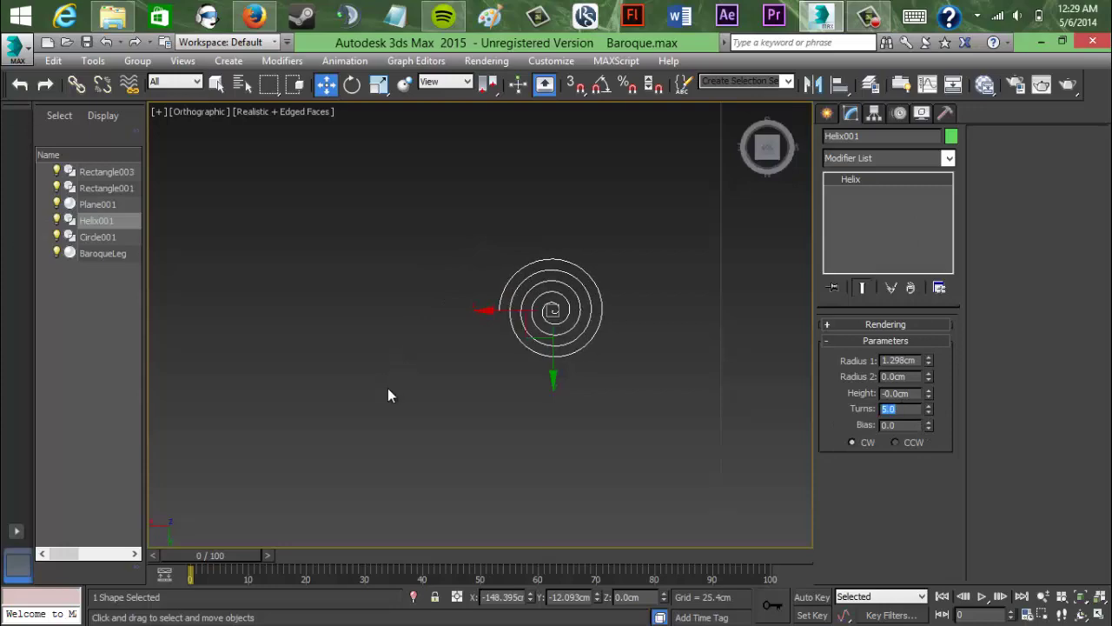
Step: Apply a Bevel Profile modifier to the circle and pick the helix as its profile
left_click(387, 388)
scroll(389, 387, "down", 3)
middle_click_drag(394, 384, 562, 270)
scroll(561, 270, "down", 1)
left_click(391, 294)
left_click(864, 158)
left_click(938, 501)
left_click(885, 368)
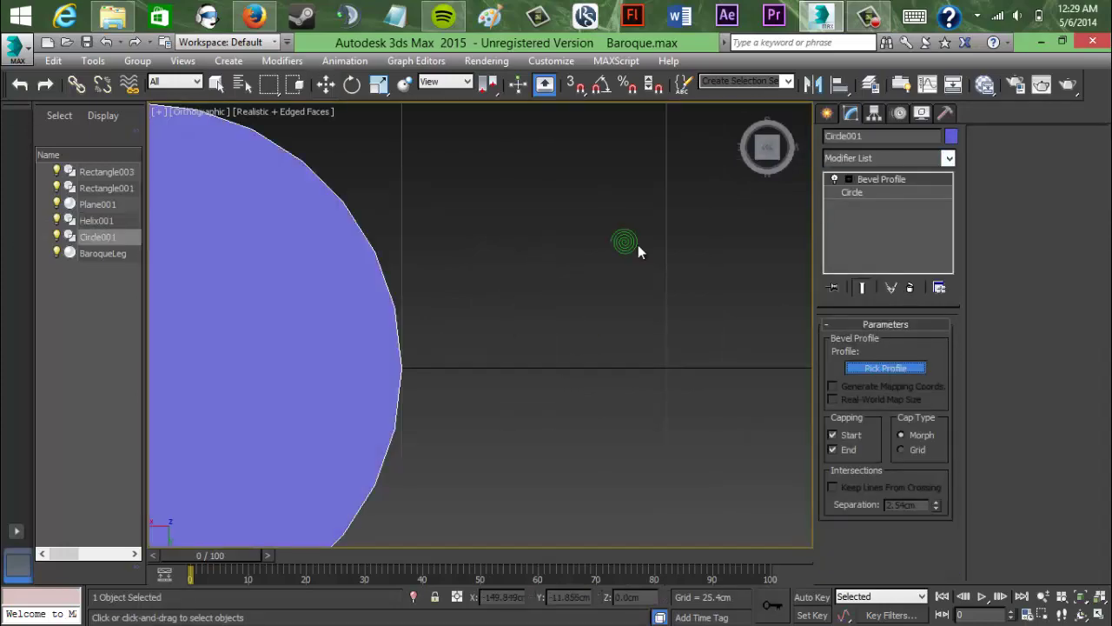
left_click(638, 247)
mouse_move(765, 147)
left_mouse_down()
mouse_move(756, 111)
mouse_move(778, 94)
mouse_move(768, 144)
left_mouse_up()
scroll(621, 277, "down", 5)
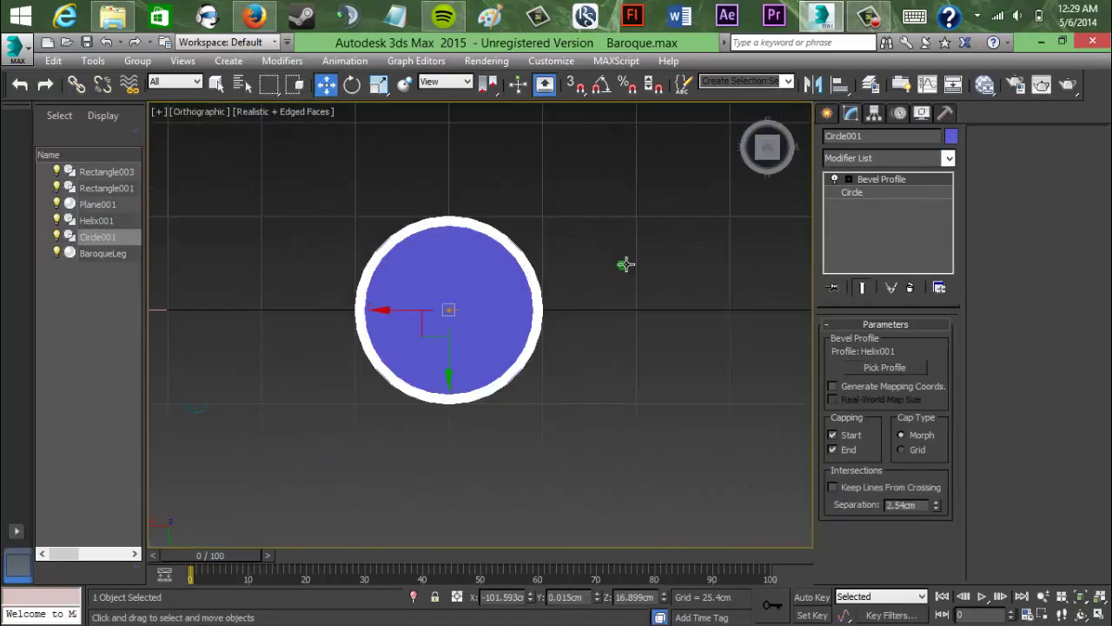
Step: Scale the helix up uniformly to about 1224 percent and reduce its turns to 1.3
left_click(626, 265)
key("r")
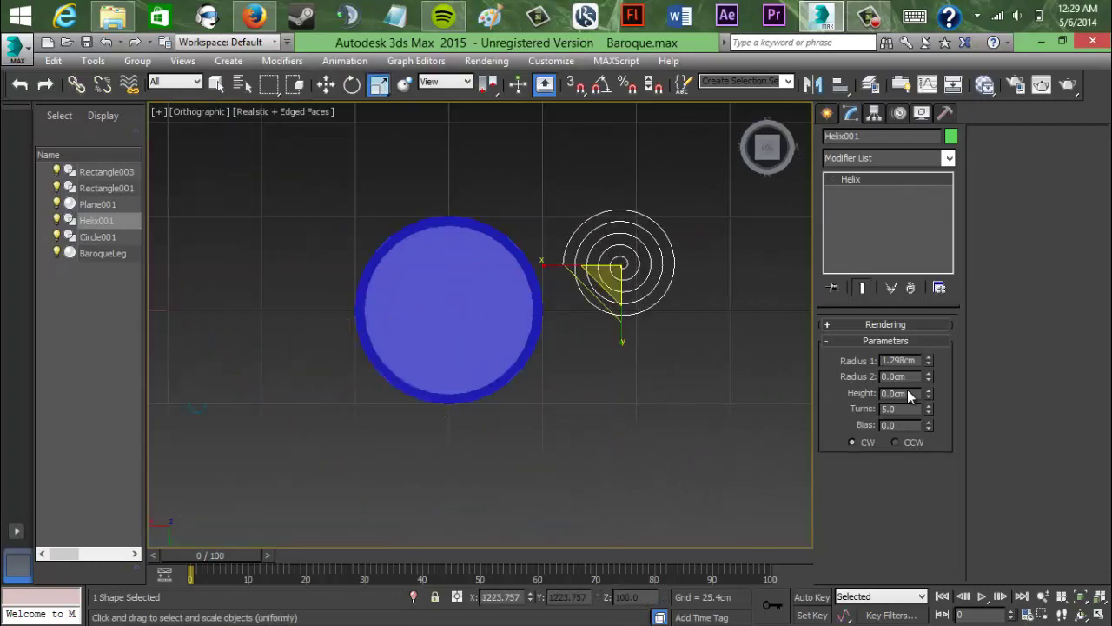
left_click_drag(928, 409, 912, 470)
left_click_drag(767, 150, 764, 120)
scroll(523, 289, "up", 5)
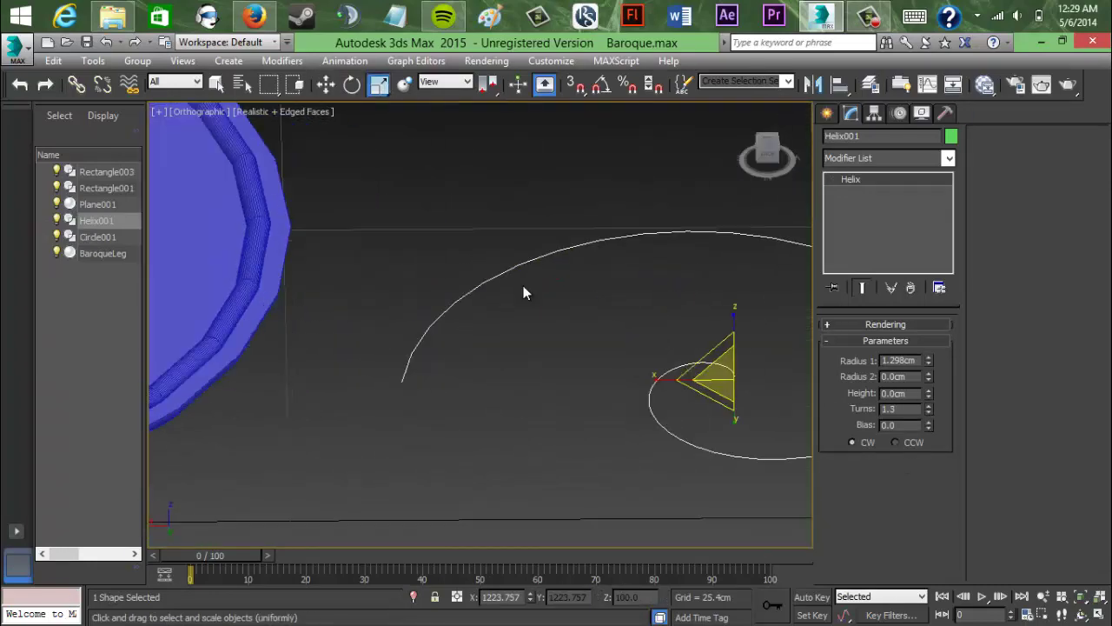
Step: Flip the bevelled tabletop over by rotating it to 180 degrees about the Y axis
scroll(523, 289, "down", 2)
middle_click_drag(471, 351, 641, 226)
left_click_drag(767, 150, 767, 103)
middle_click_drag(531, 413, 647, 471)
left_click(460, 293)
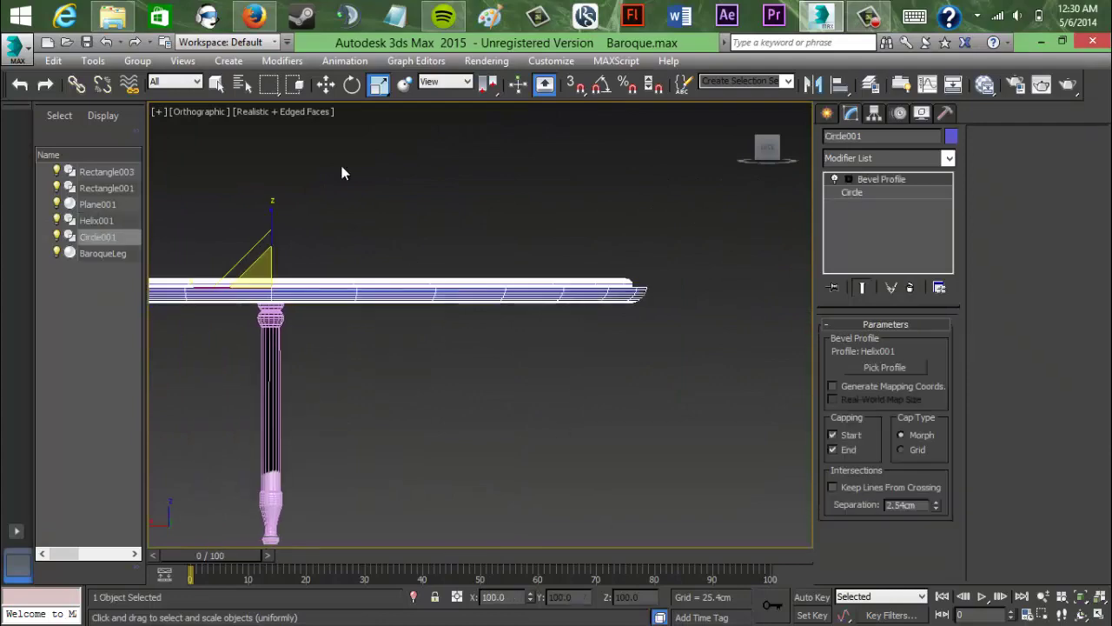
key("e")
left_click_drag(301, 237, 335, 250)
left_click_drag(580, 597, 465, 586)
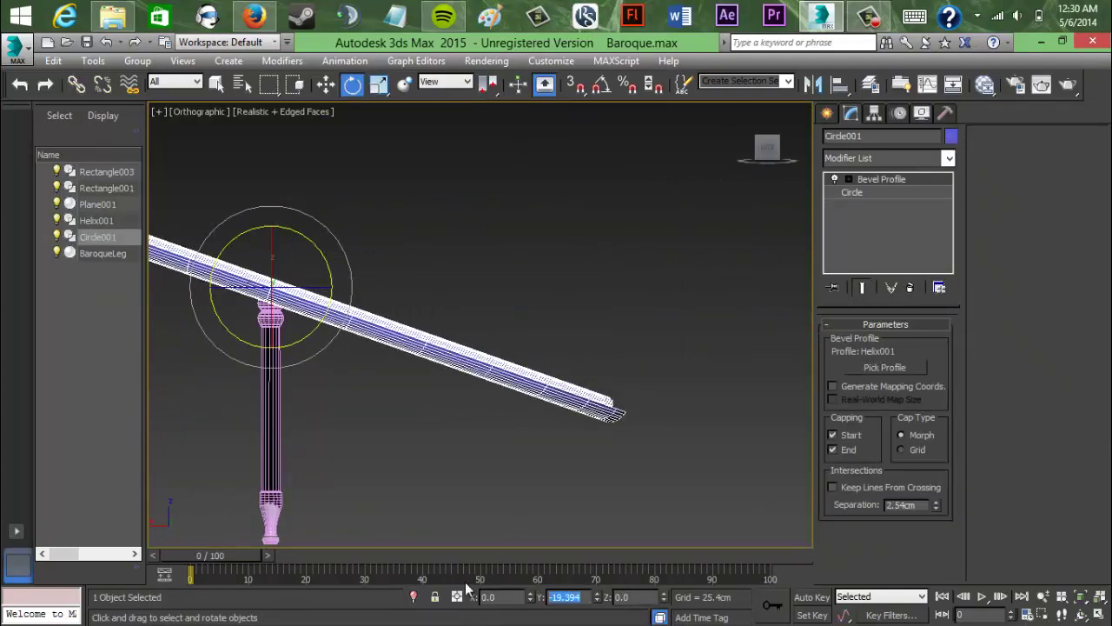
type("90")
key("Return")
type("180")
key("Return")
left_click(486, 443)
Step: Inspect the leg's foot and the joint where the top of the leg meets the tabletop's underside
mouse_move(768, 147)
left_mouse_down()
mouse_move(769, 168)
mouse_move(768, 140)
mouse_move(770, 156)
left_mouse_up()
left_click(770, 155)
middle_click_drag(428, 425, 545, 331)
scroll(436, 409, "up", 3)
middle_click_drag(435, 409, 561, 304)
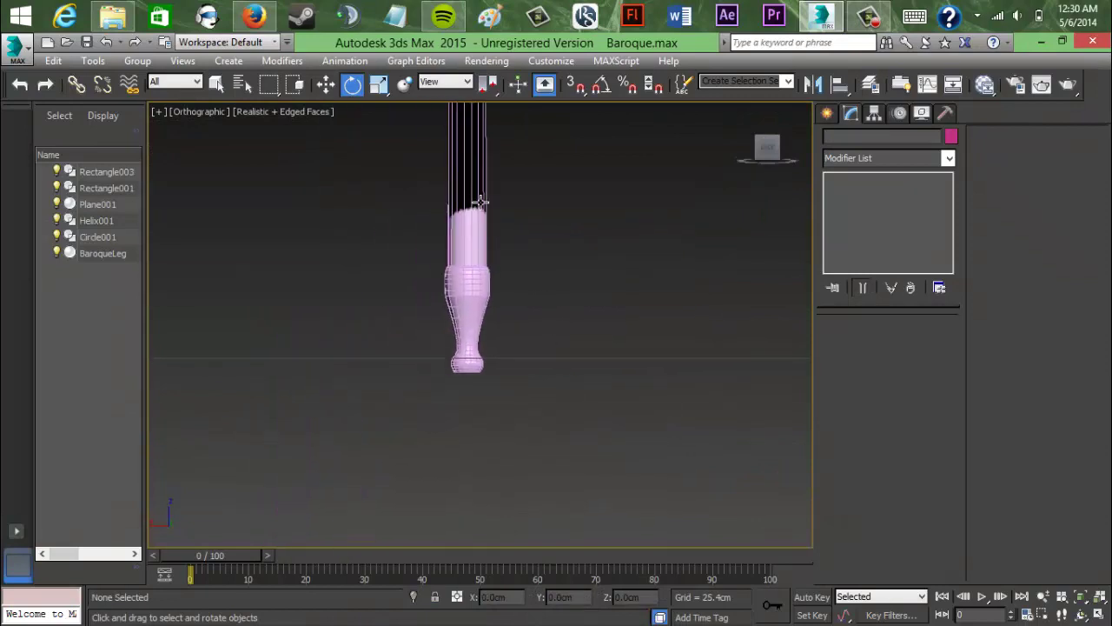
left_click(480, 202)
right_click(876, 174)
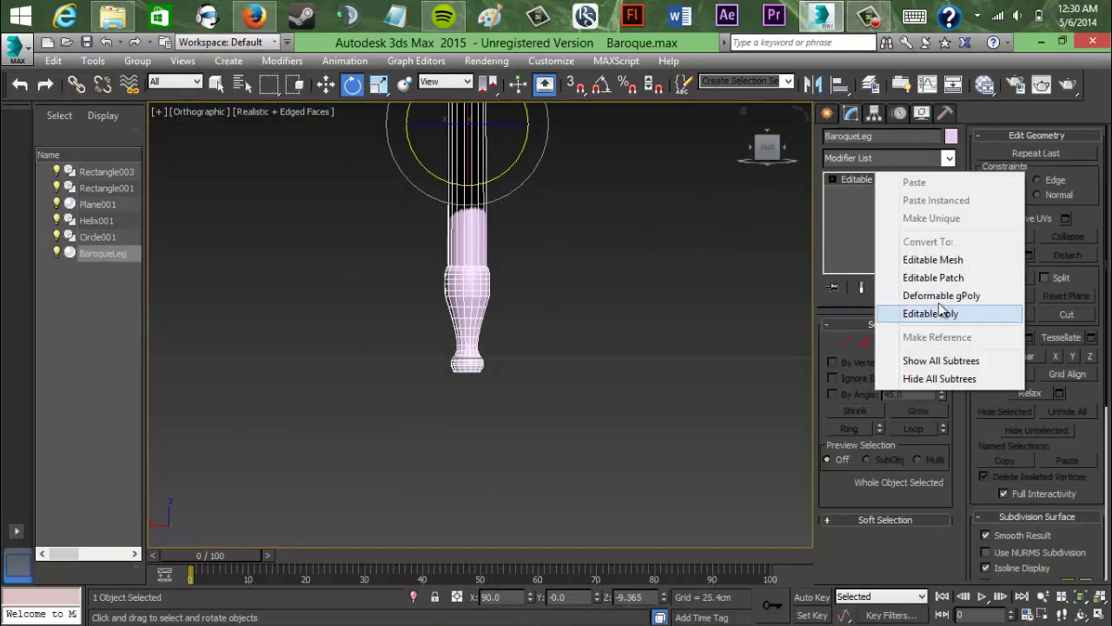
left_click(856, 238)
scroll(595, 334, "up", 2)
left_click(469, 411)
scroll(496, 403, "up", 2)
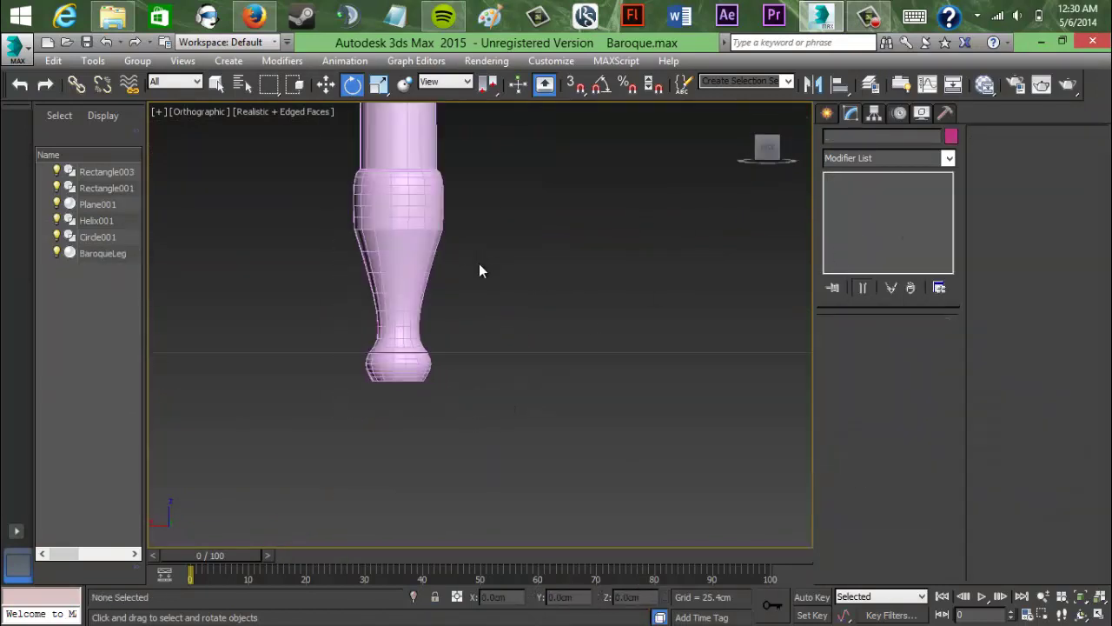
scroll(478, 264, "down", 4)
middle_click_drag(479, 264, 502, 521)
left_click_drag(767, 152, 768, 165)
scroll(487, 412, "up", 4)
left_click(764, 148)
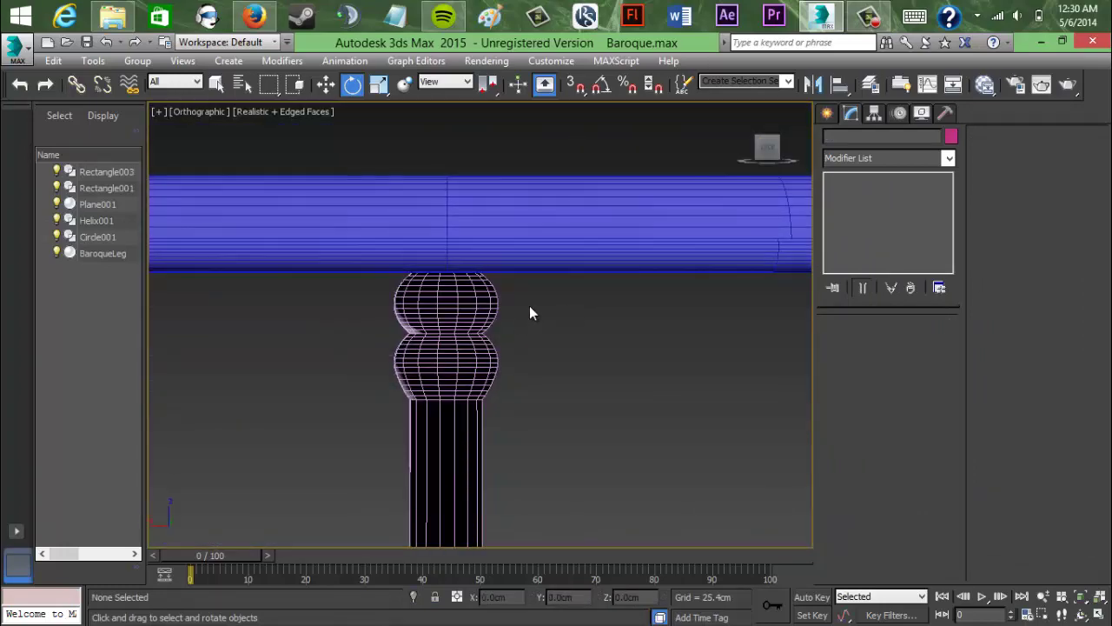
Step: Select the entire leg geometry at element level and lower it along Z to about 8.7 cm, towards the tabletop's underside
left_click(477, 326)
left_click(326, 85)
left_click(922, 343)
left_click(418, 291)
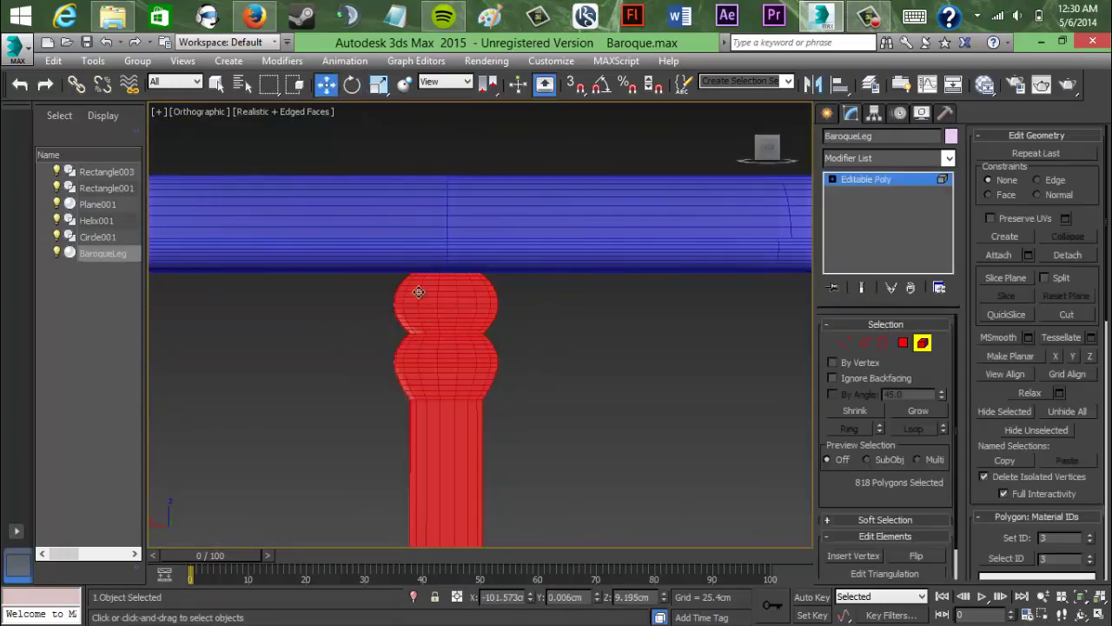
scroll(365, 305, "down", 4)
left_click_drag(383, 385, 383, 397)
scroll(409, 390, "up", 5)
scroll(579, 424, "up", 3)
middle_click_drag(377, 131, 615, 463)
left_click_drag(767, 152, 770, 175)
scroll(396, 324, "down", 8)
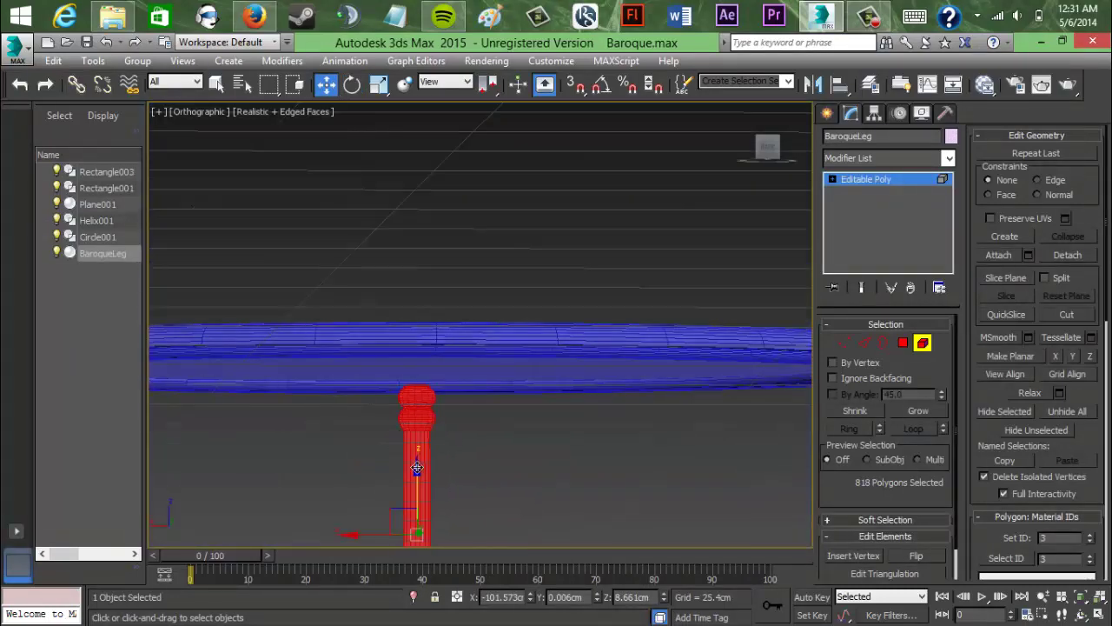
middle_click_drag(417, 468, 527, 372, "alt")
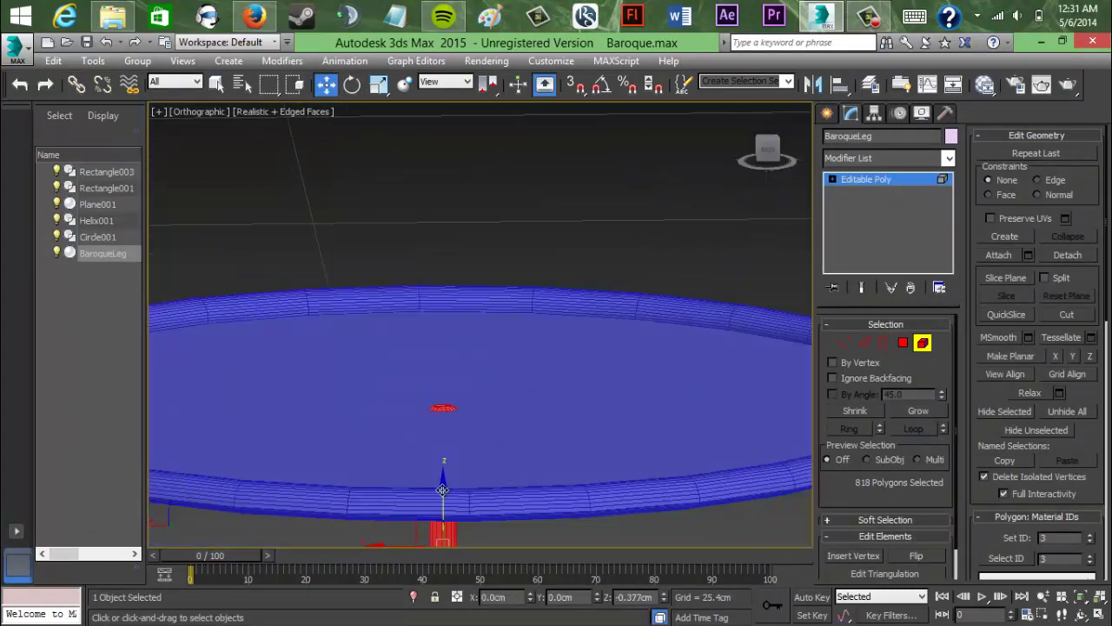
Step: Try to enlarge the leg element under the round tabletop by scaling it uniformly
left_click_drag(768, 151, 768, 139)
left_click(515, 499)
scroll(461, 462, "up", 7)
scroll(531, 300, "up", 5)
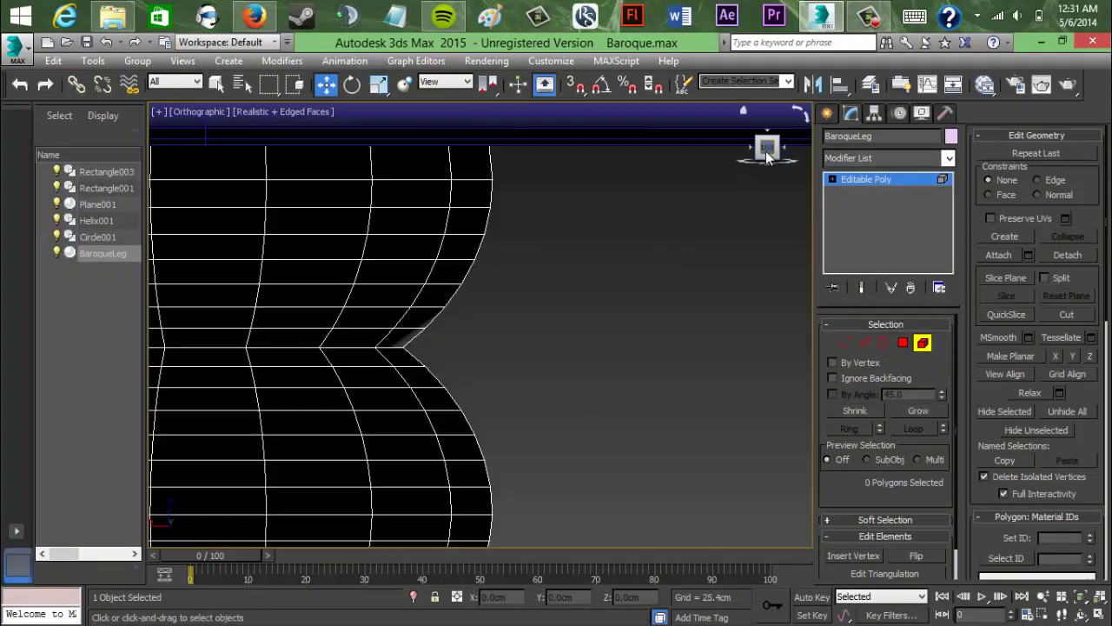
scroll(513, 296, "down", 12)
scroll(512, 303, "down", 4)
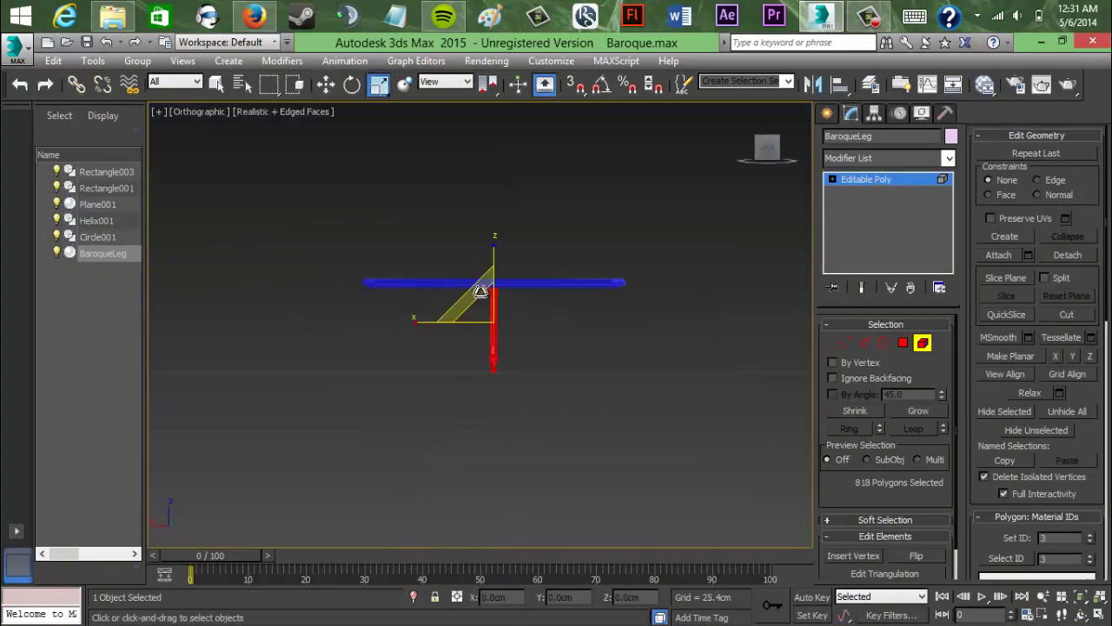
left_click_drag(479, 291, 429, 234)
scroll(429, 232, "down", 3)
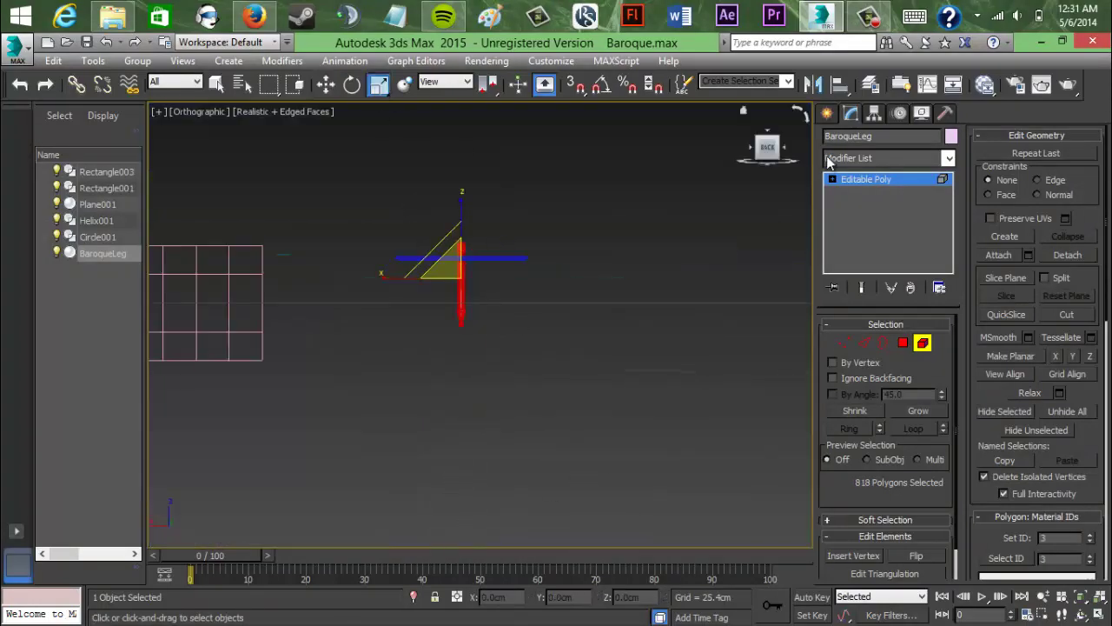
Step: Try to thicken the leg element by scaling it only on X and Y in a top view
left_click(767, 129)
left_click_drag(437, 284, 220, 459)
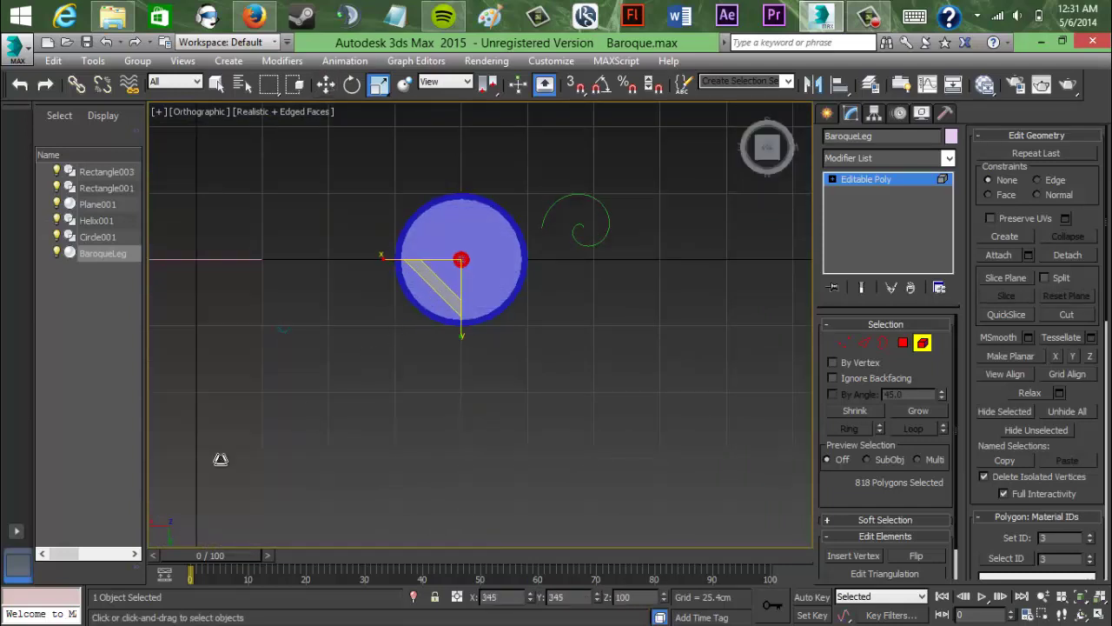
middle_click_drag(632, 398, 669, 441)
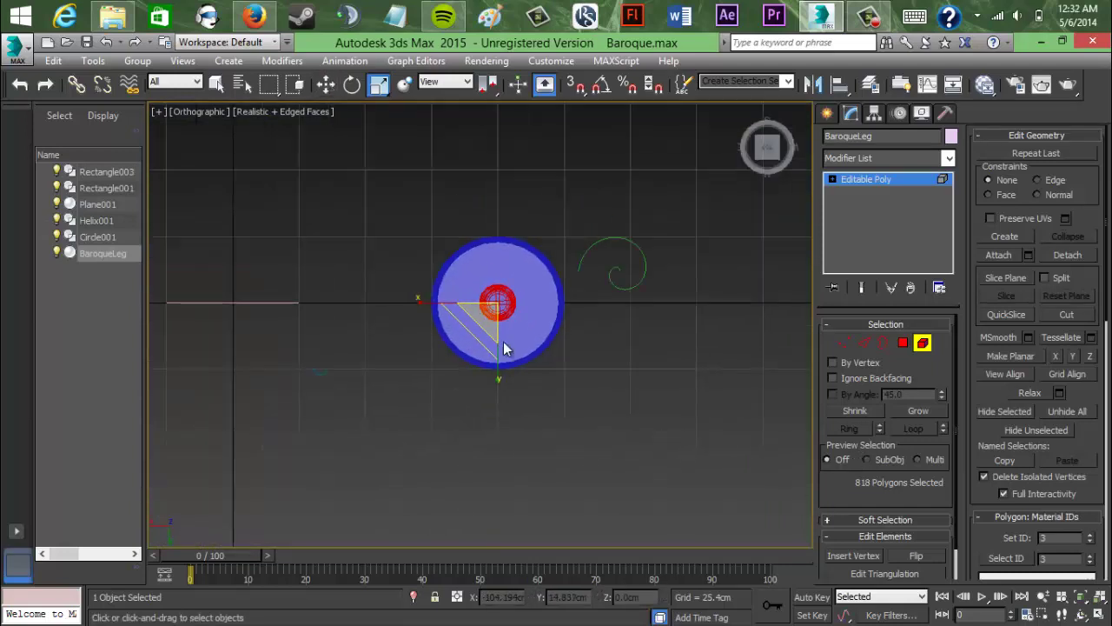
left_click_drag(488, 334, 516, 313)
left_click(769, 165)
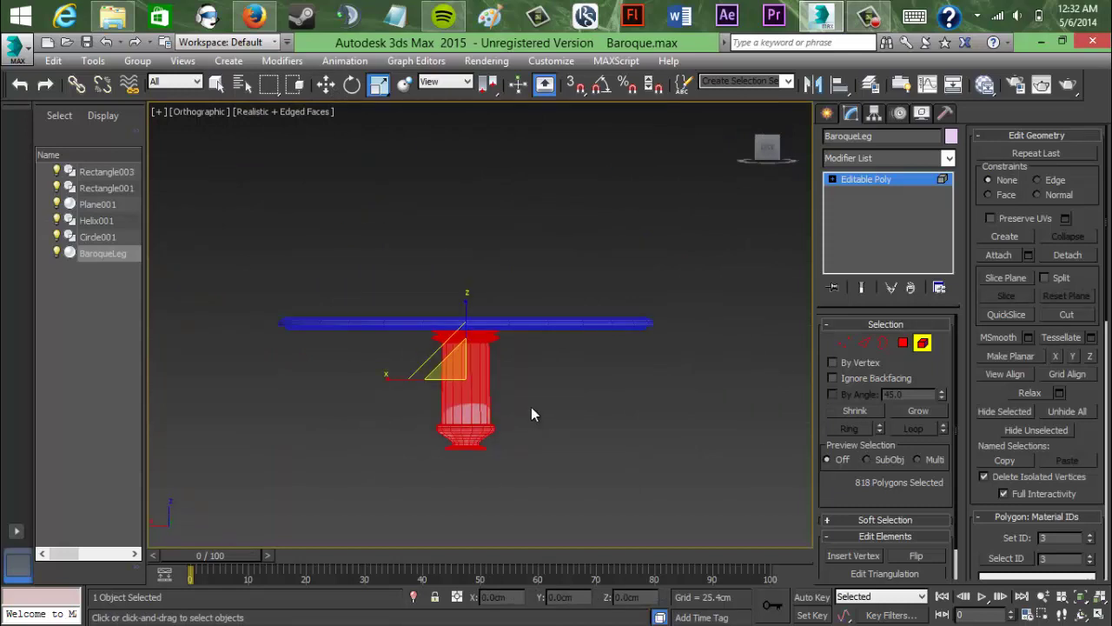
Step: Scale the leg element up uniformly so it is longer and thicker relative to the tabletop
left_click_drag(454, 365, 405, 294)
scroll(559, 287, "down", 3)
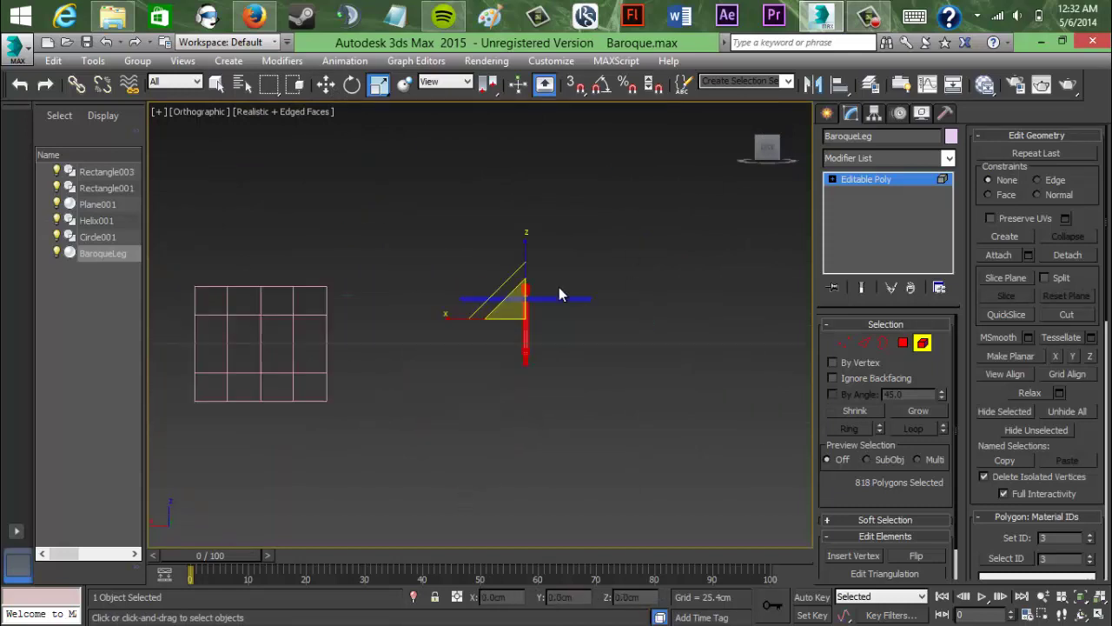
scroll(553, 300, "up", 4)
mouse_move(447, 351)
left_mouse_down()
mouse_move(469, 409)
mouse_move(449, 361)
left_mouse_up()
Step: Lower the leg element about 3.3 cm along Z, and scale it down uniformly to a shorter length
middle_click_drag(536, 418, 549, 361)
left_click(327, 83)
left_click_drag(467, 244, 467, 275)
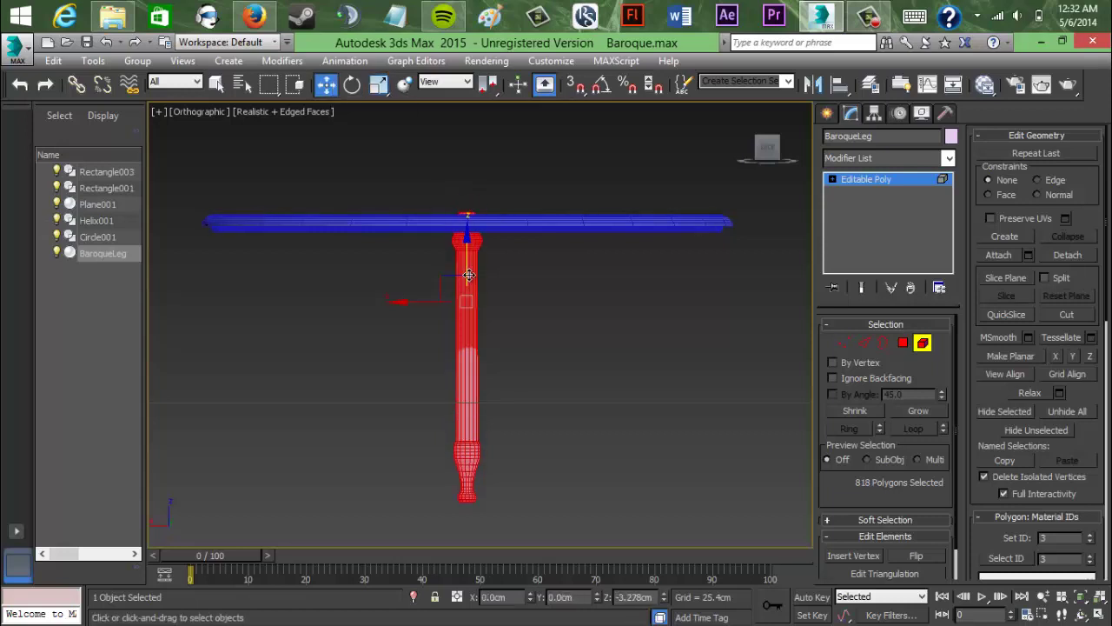
key("r")
left_click_drag(447, 328, 463, 362)
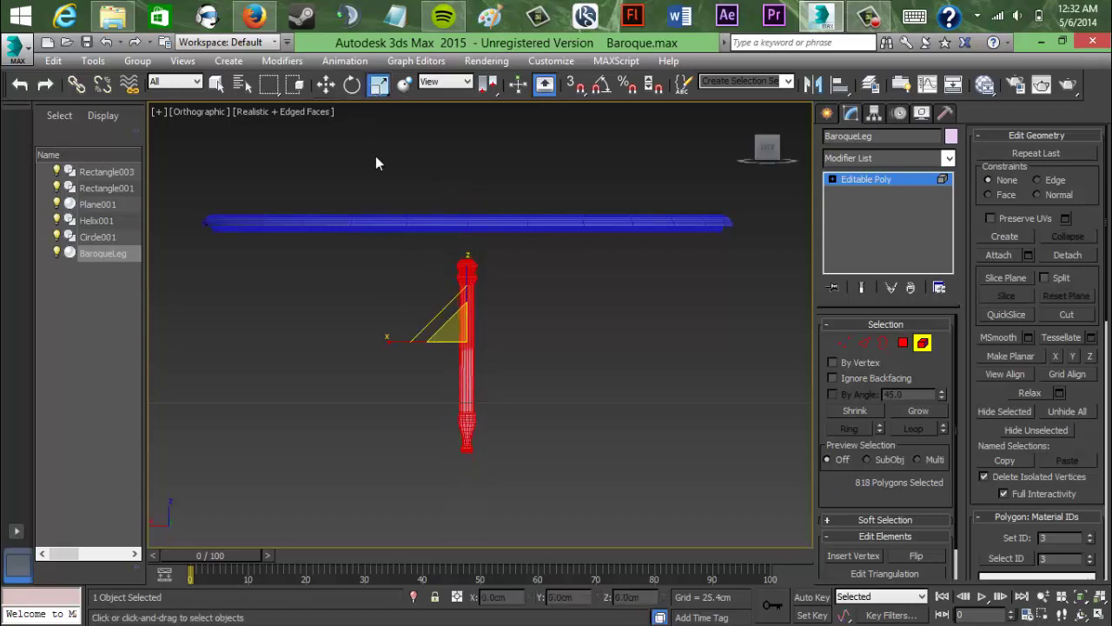
Step: Move the leg element along Z until its top meets the underside of the tabletop
key("w")
left_click_drag(767, 146, 770, 159)
left_click_drag(468, 240, 468, 241)
mouse_move(768, 148)
left_mouse_down()
mouse_move(774, 217)
mouse_move(765, 128)
left_mouse_up()
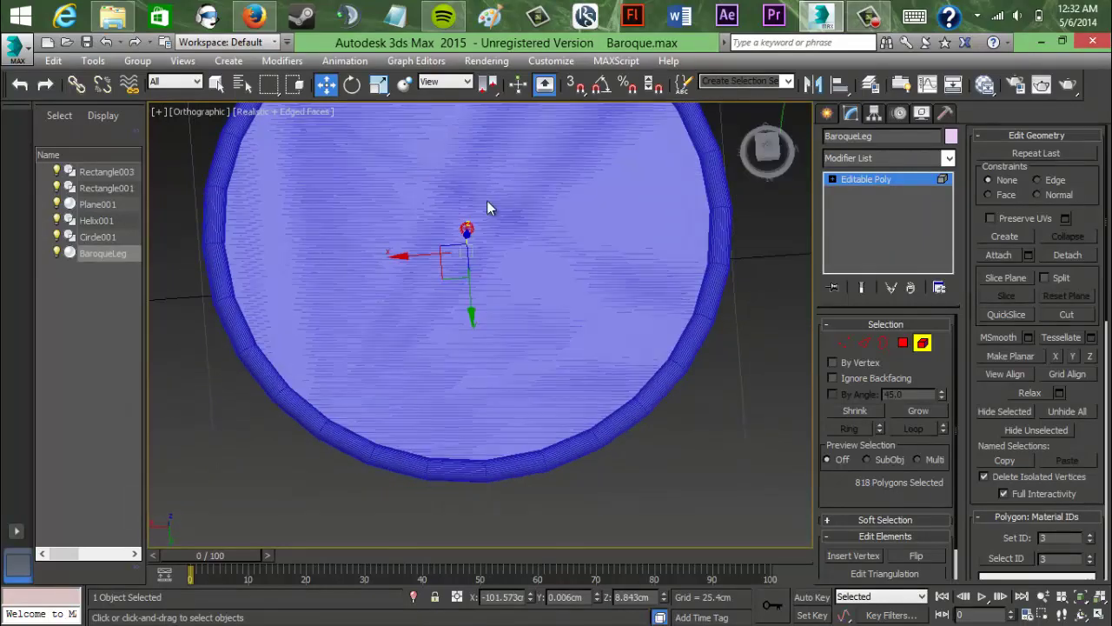
left_click_drag(467, 230, 467, 236)
left_click_drag(767, 148, 768, 95)
left_click_drag(467, 257, 467, 247)
Step: Examine the joint between the leg and the tabletop up close from several angles
left_click_drag(767, 146, 774, 167)
scroll(666, 278, "up", 4)
middle_click_drag(667, 278, 662, 200, "alt")
scroll(386, 186, "up", 4)
middle_click_drag(386, 186, 464, 365)
left_click(366, 284)
left_click_drag(765, 156, 568, 167)
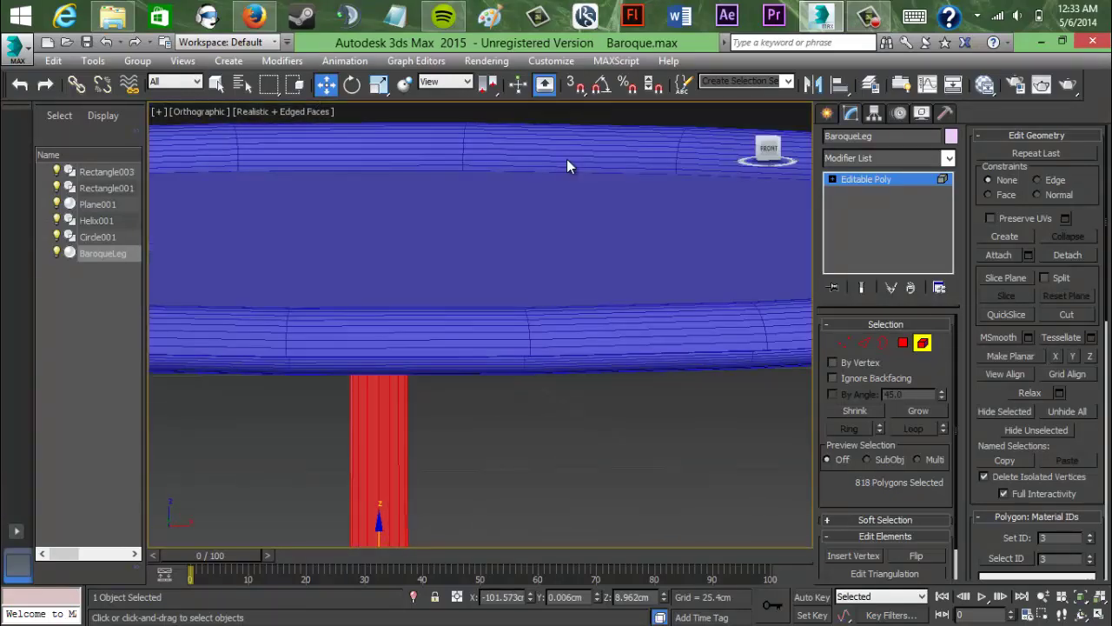
left_click_drag(567, 159, 497, 157)
Step: Deselect the leg element, return to the object level and select the round tabletop
left_click(662, 250)
middle_click_drag(663, 251, 673, 292)
right_click(692, 217)
left_click(680, 203)
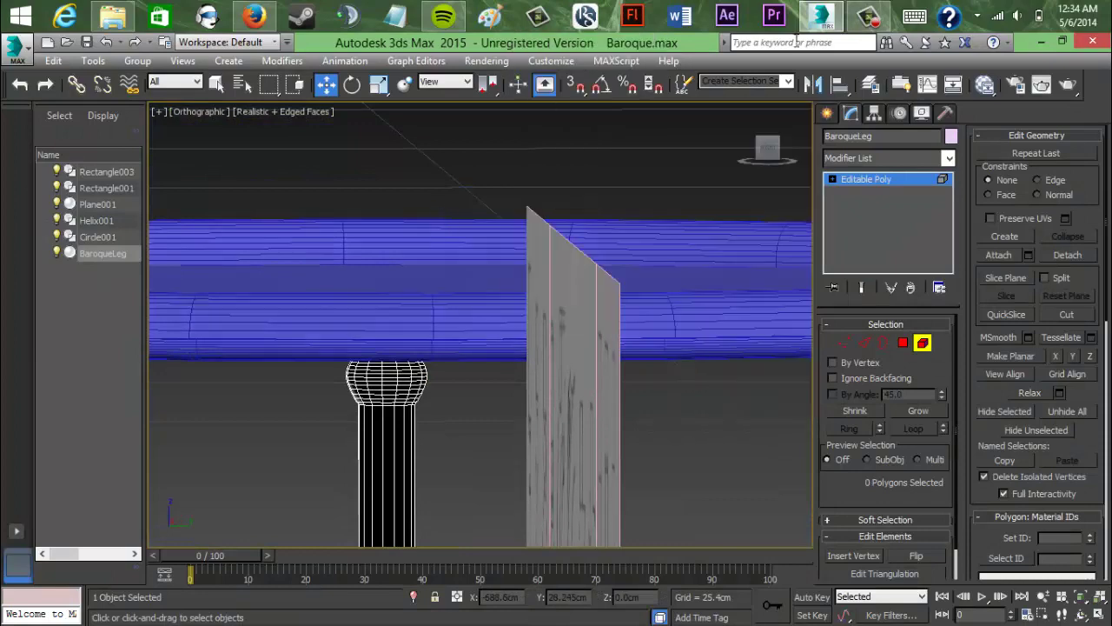
left_click(673, 274)
left_click_drag(768, 149, 777, 174)
middle_click_drag(644, 261, 643, 226)
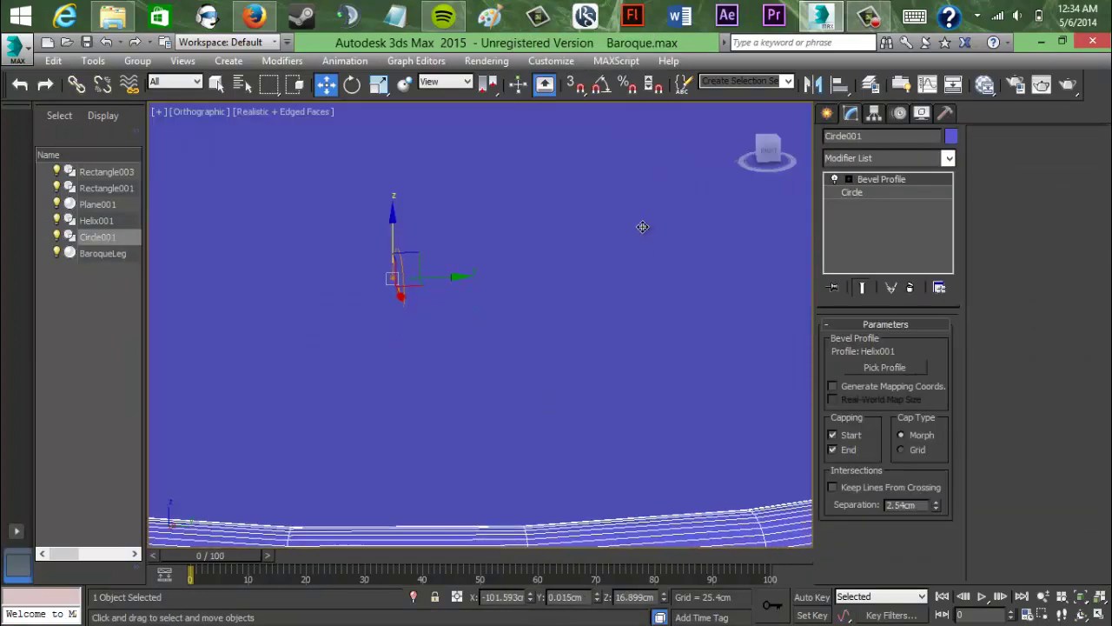
scroll(643, 226, "down", 4)
middle_click_drag(688, 297, 714, 273)
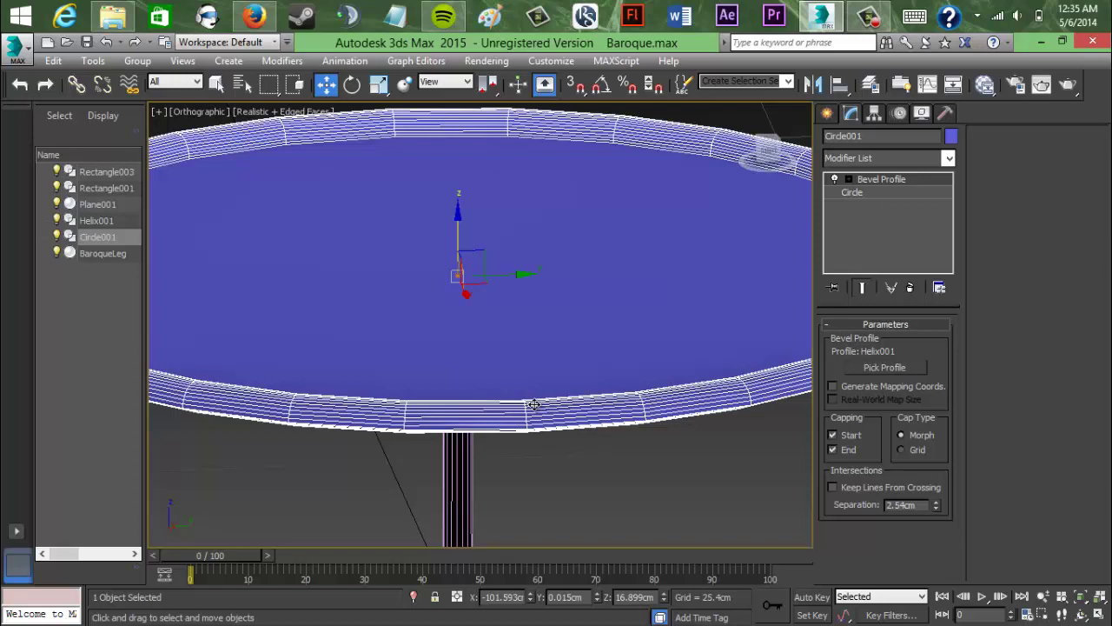
Step: Try converting the tabletop to an Editable Mesh, and undo the conversion
right_click(726, 287)
mouse_move(767, 456)
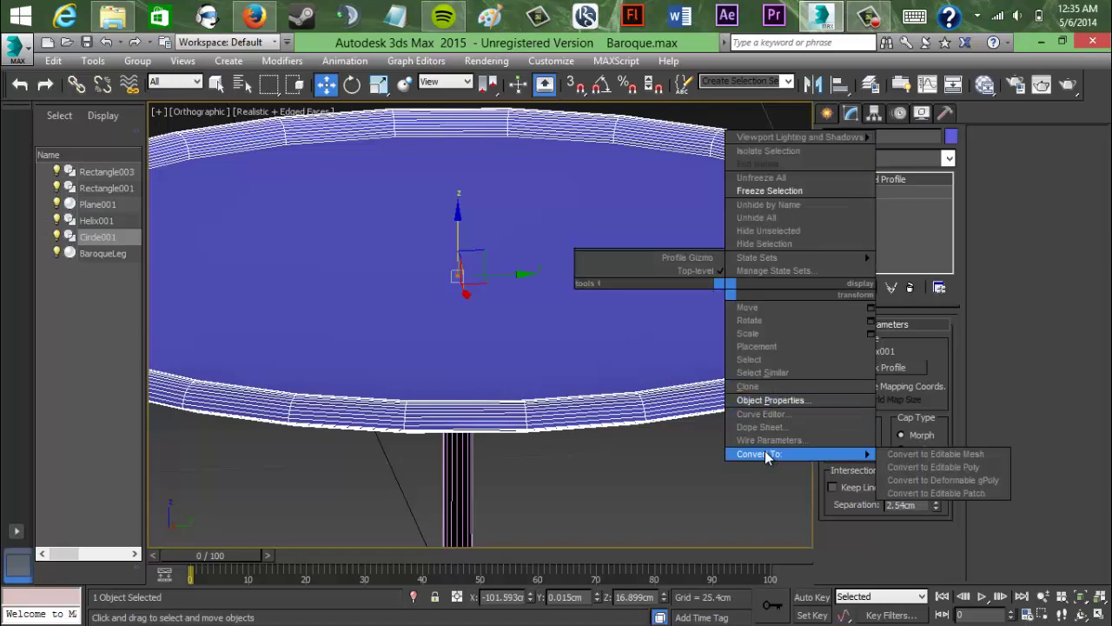
left_click(898, 454)
key("ctrl+z")
Step: Convert the round tabletop to an Editable Poly
right_click(682, 333)
mouse_move(764, 498)
left_click(878, 509)
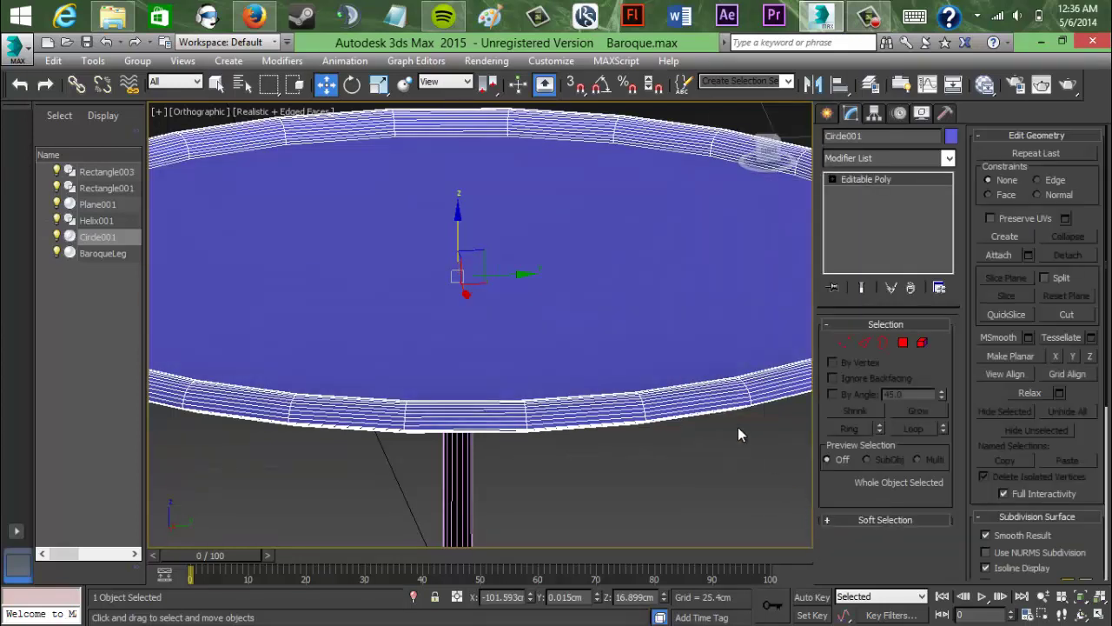
Step: Raise the tabletop's large top polygon along Z to the rim's upper edge, and leave polygon editing
key("4")
left_click(705, 291)
left_click_drag(455, 226, 459, 184)
left_click(768, 151)
left_click_drag(762, 152, 759, 181)
left_click(699, 460)
scroll(652, 465, "down", 2)
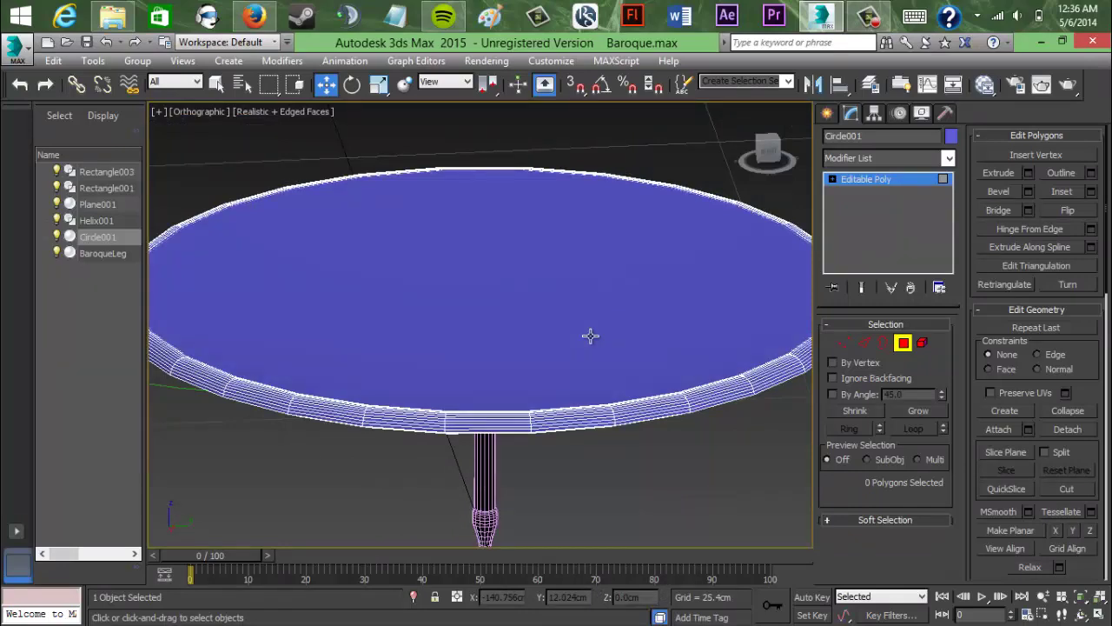
mouse_move(757, 161)
left_mouse_down()
mouse_move(762, 140)
mouse_move(760, 162)
mouse_move(759, 152)
left_mouse_up()
left_click(866, 179)
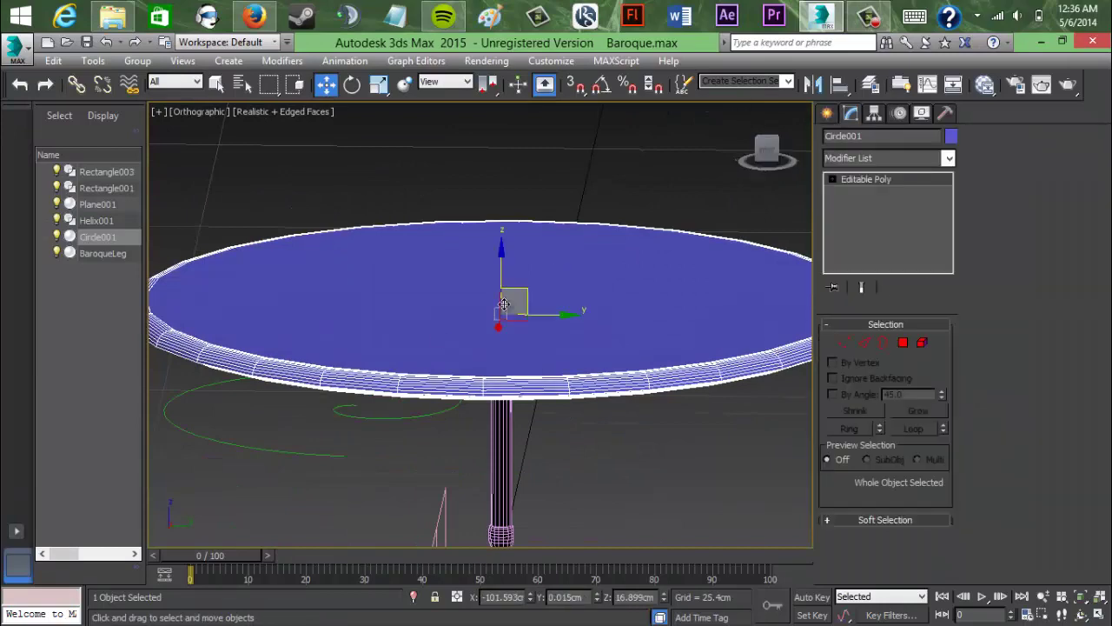
Step: Scale the helix spline down uniformly to 12 percent and deselect it
left_click(403, 417)
left_click(379, 85)
left_click_drag(373, 393, 554, 437)
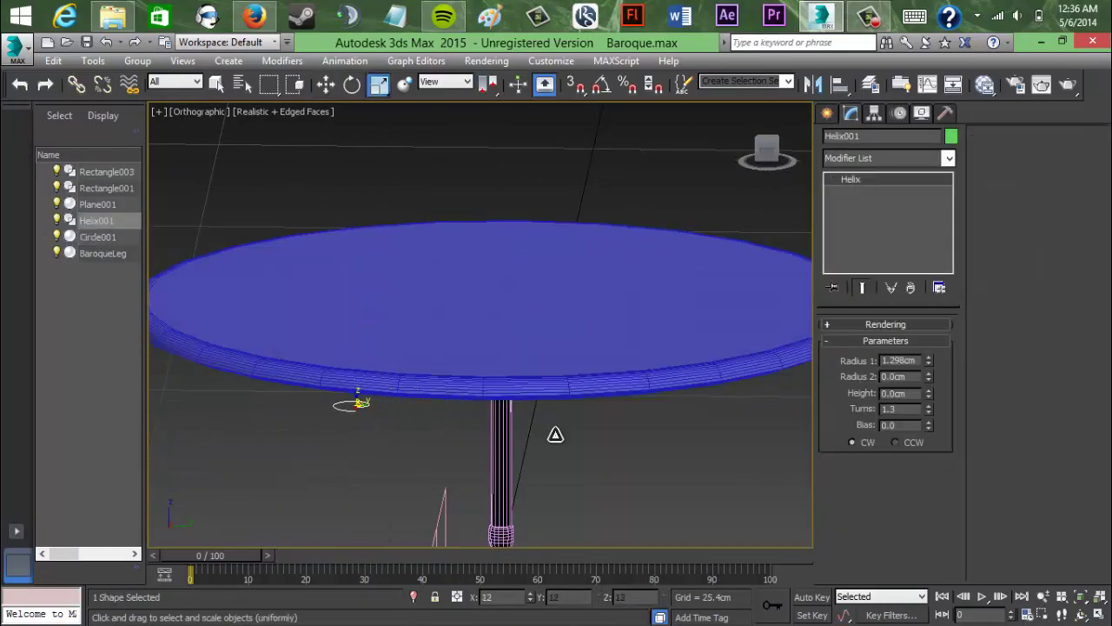
left_click(553, 437)
Step: In a top view, change the tabletop's object display properties so the leg beneath can be seen through its surface
scroll(566, 363, "down", 5)
scroll(566, 362, "up", 4)
scroll(552, 420, "up", 3)
mouse_move(763, 155)
left_mouse_down()
mouse_move(751, 136)
mouse_move(764, 154)
left_mouse_up()
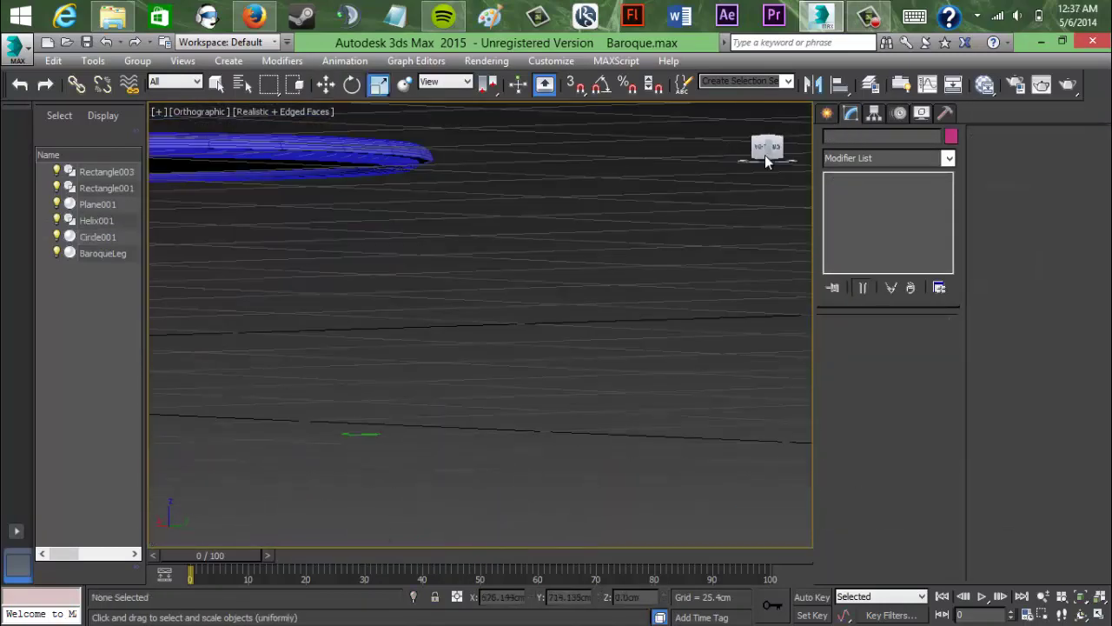
middle_click_drag(299, 254, 581, 366)
left_click_drag(765, 149, 729, 164)
scroll(643, 353, "down", 3)
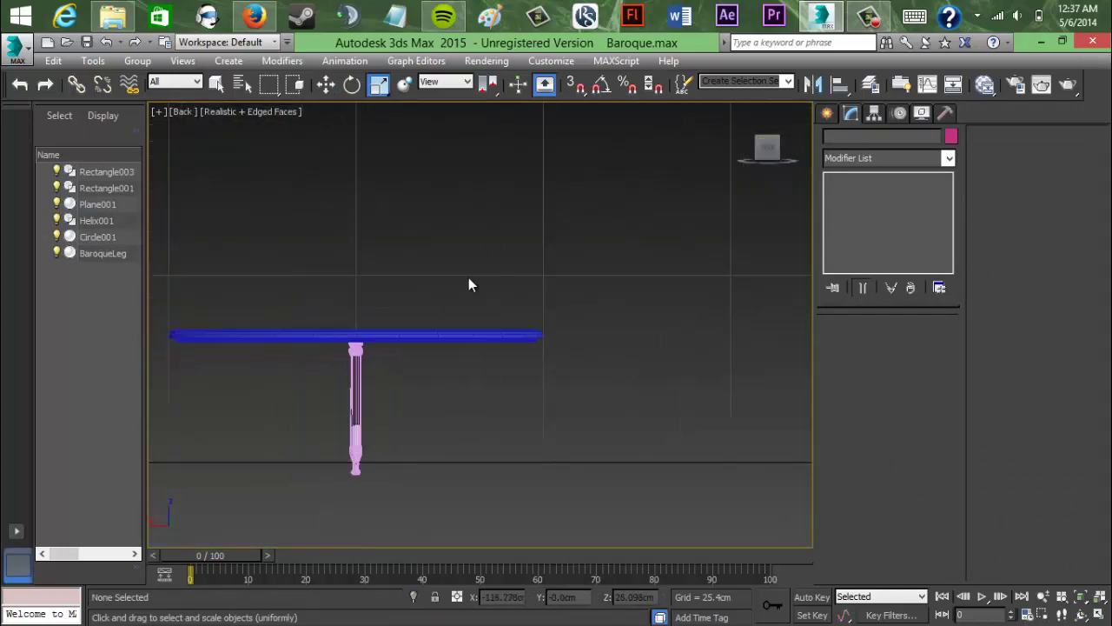
middle_click_drag(469, 277, 653, 401)
left_click(769, 132)
right_click(581, 271)
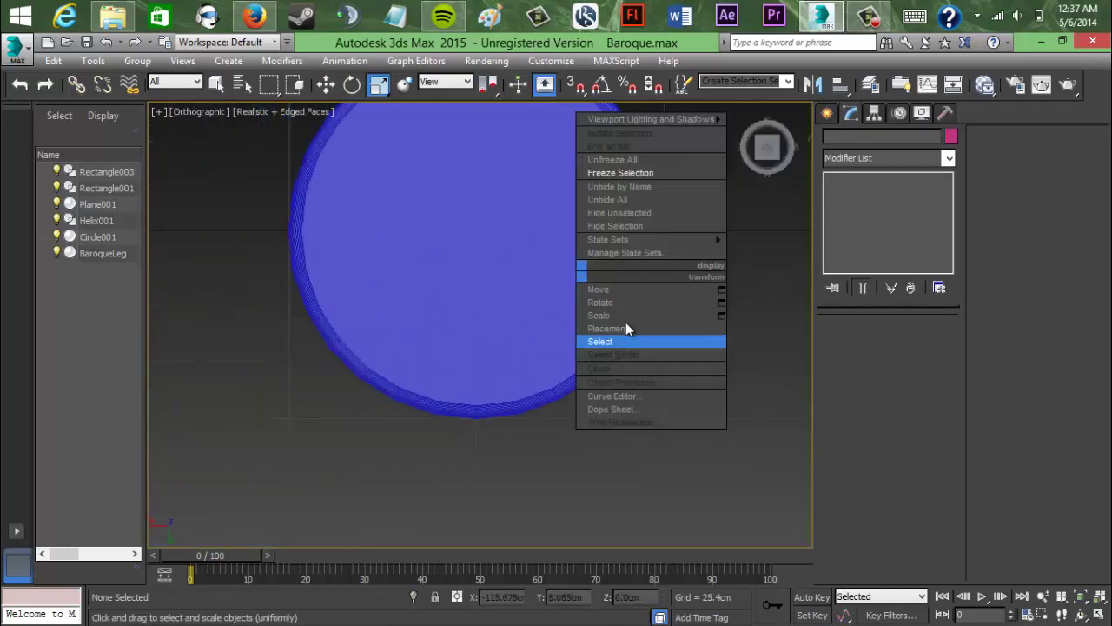
left_click(551, 303)
right_click(583, 292)
left_click(630, 403)
left_click(413, 379)
left_click(601, 565)
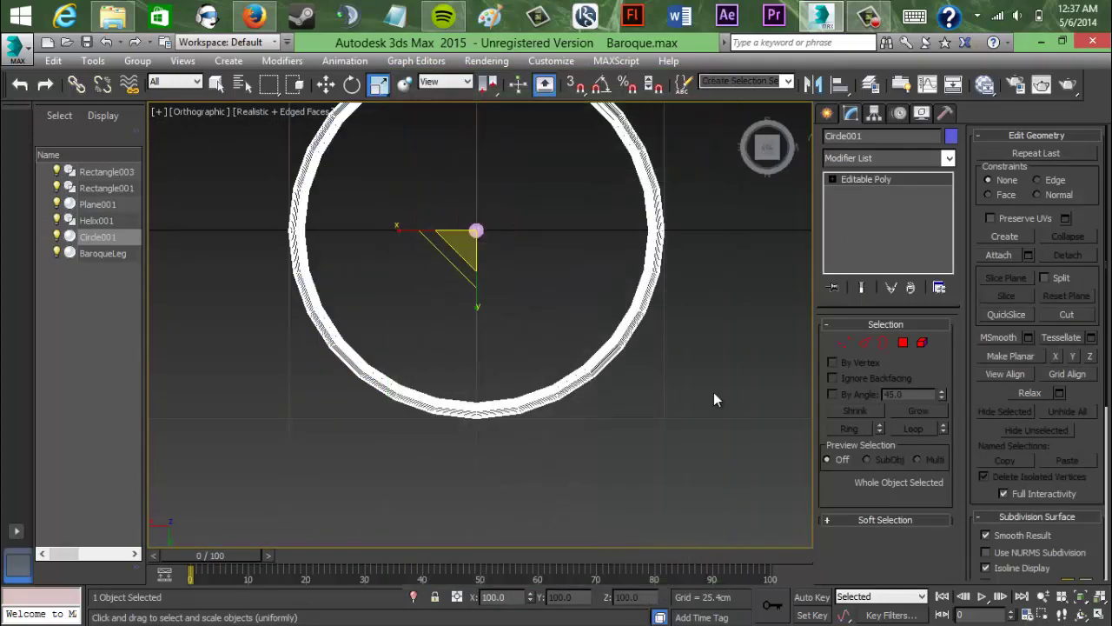
Step: Freeze the tabletop so it cannot be selected while the legs are arranged
middle_click_drag(656, 254, 659, 323)
left_click(326, 85)
right_click(645, 258)
left_click(691, 160)
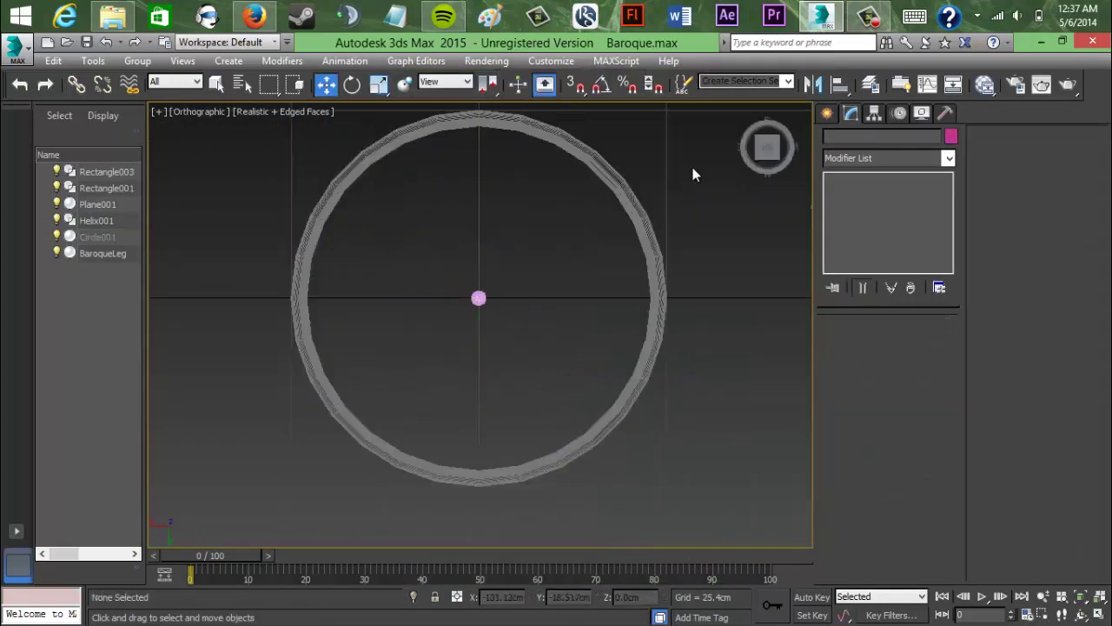
Step: Move the leg from the center along Y to just inside the rim, and clone it to the opposite side
left_click(479, 298)
left_click_drag(455, 325, 455, 163)
key("ctrl+z")
mouse_move(460, 239)
left_mouse_down()
mouse_move(482, 199)
mouse_move(479, 418)
left_mouse_up()
left_click(564, 405)
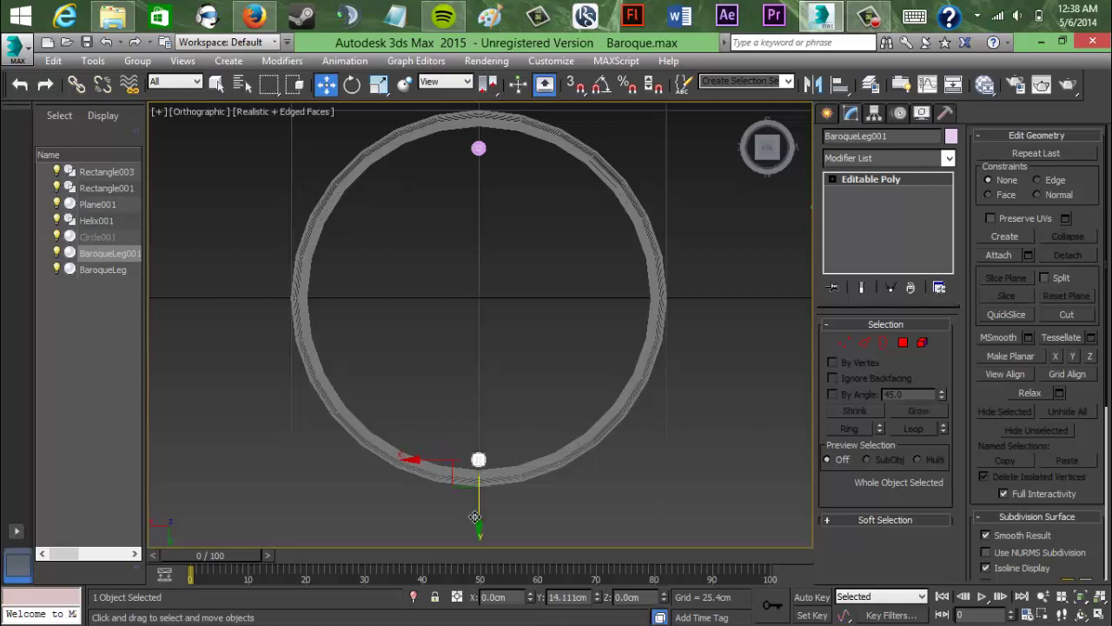
Step: Clone the original leg to the tabletop's positive X side, just inside the rim
left_click(479, 149)
mouse_move(460, 149)
left_mouse_down()
mouse_move(463, 319)
mouse_move(270, 306)
left_mouse_up()
left_click(561, 403)
Step: Clone the original leg again and place the copy just inside the rim on the negative X side
left_click(478, 135)
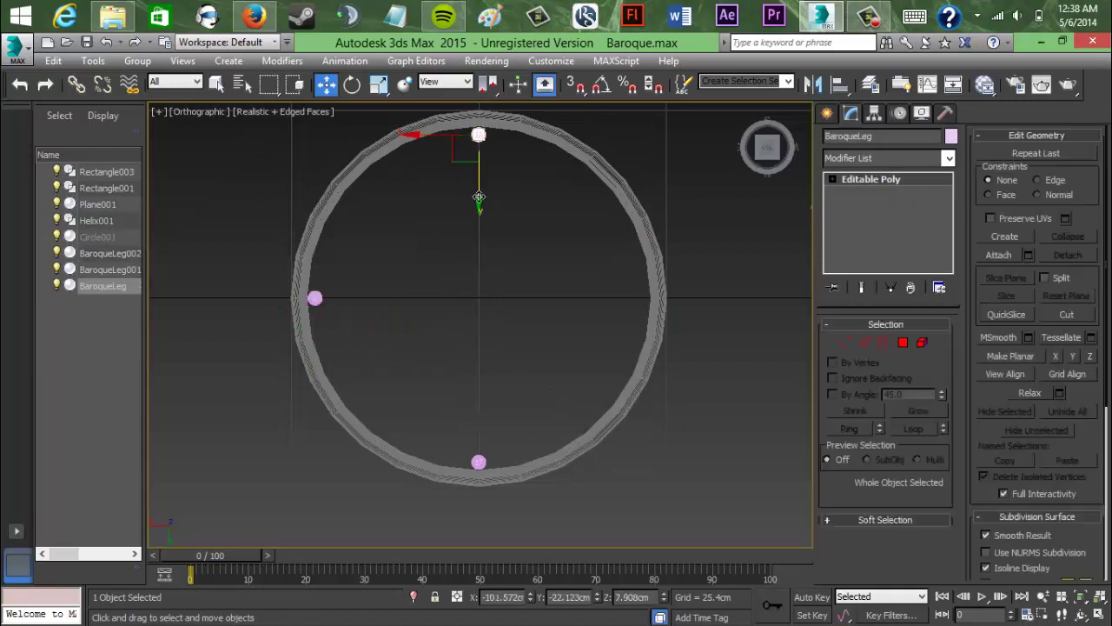
left_click_drag(478, 197, 479, 362, "shift")
key("Return")
left_click_drag(413, 298, 575, 298)
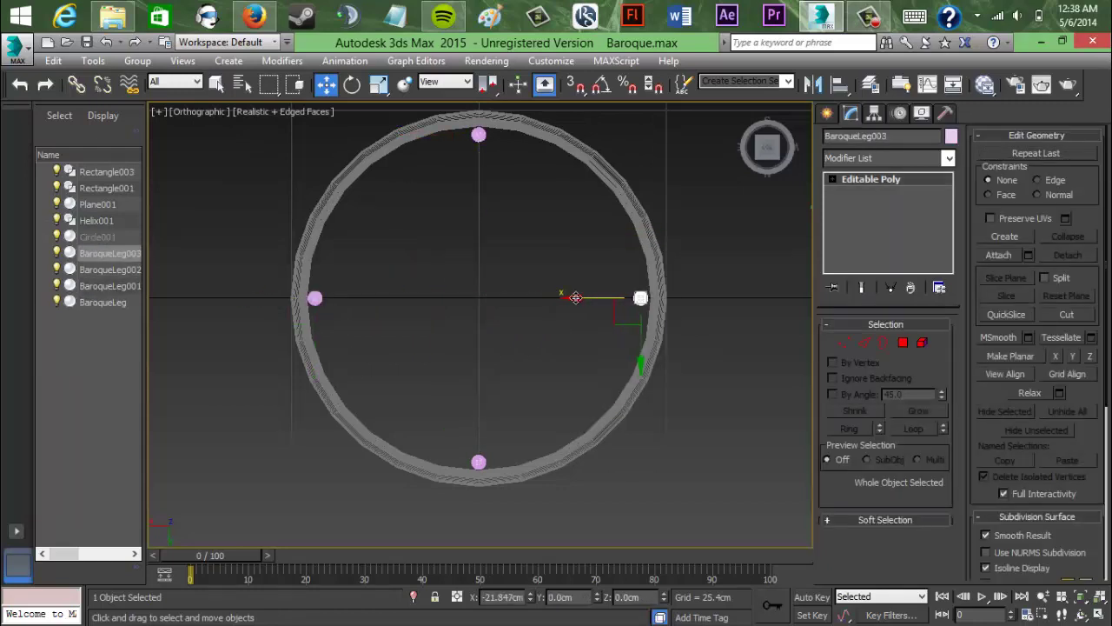
left_click(505, 287)
Step: Unfreeze all objects and view the table from an angle
scroll(642, 268, "down", 3)
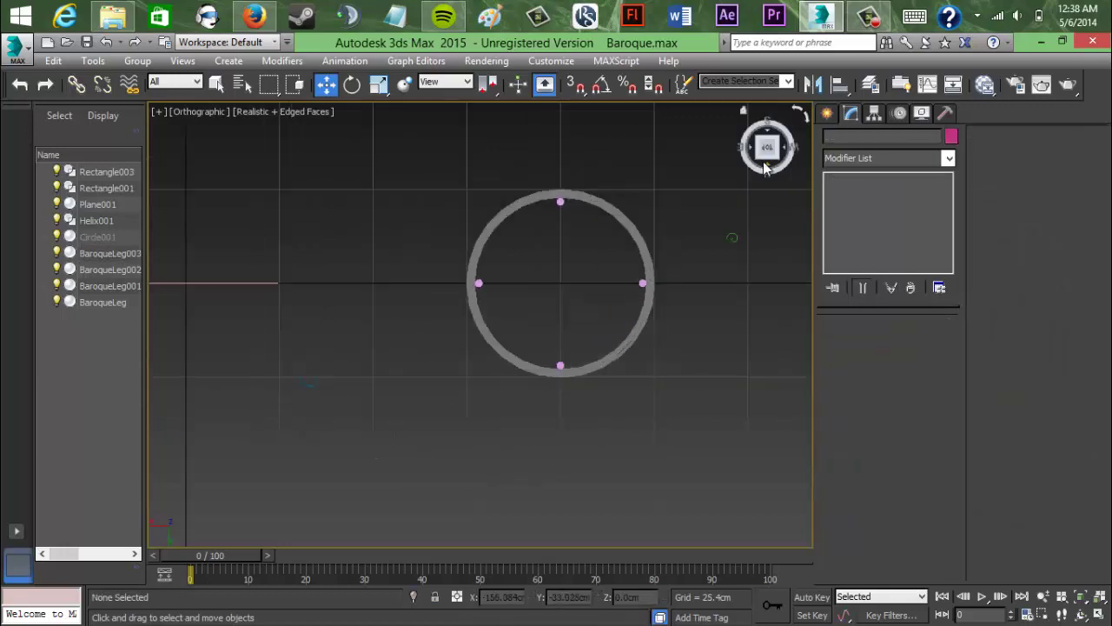
left_click_drag(767, 160, 755, 469)
right_click(606, 257)
left_click(642, 146)
Step: Restore the tabletop's solid display through its object properties
right_click(285, 286)
left_click(519, 258)
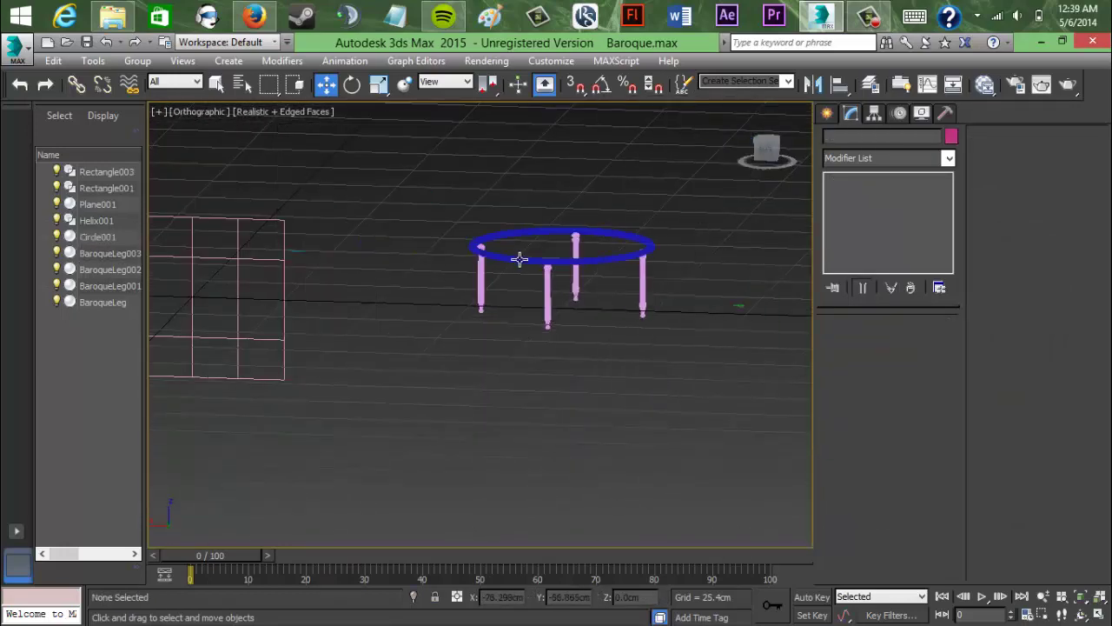
left_click(519, 258)
right_click(514, 257)
left_click(563, 369)
left_click(612, 565)
left_click(664, 360)
Step: Select the tabletop and all four legs, and assign them a light tan object color
middle_click_drag(658, 330, 576, 387)
scroll(577, 387, "up", 3)
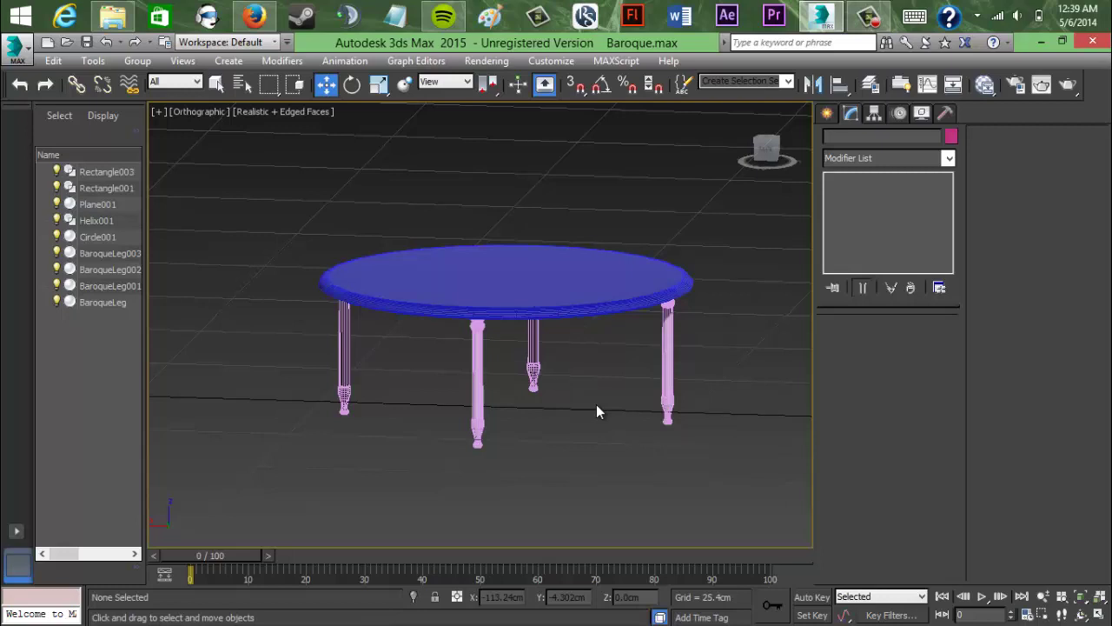
left_click(543, 314)
left_click(704, 499)
left_click_drag(705, 506, 326, 191)
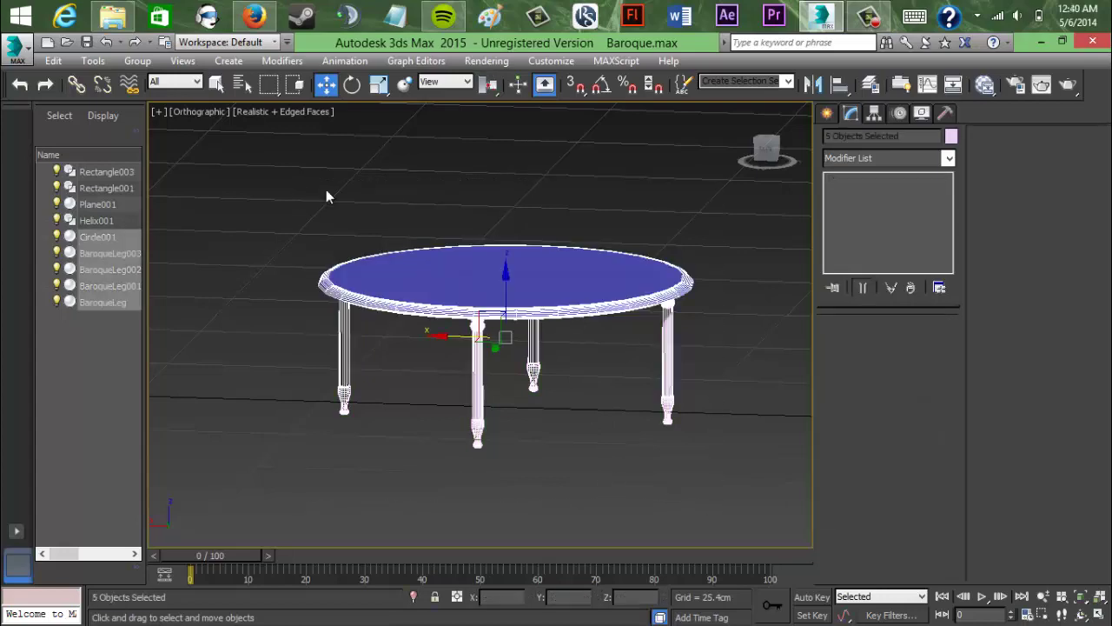
left_click(950, 137)
left_click(635, 424)
left_click(649, 451)
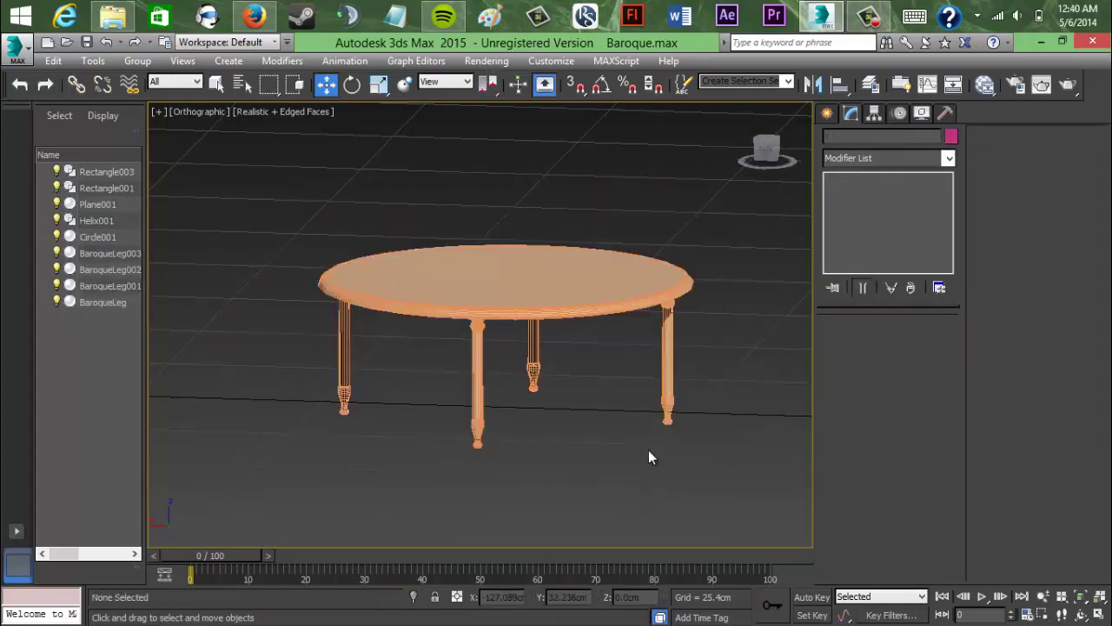
Step: Turn off the edged faces display so the viewport shows only Realistic shading
left_click(294, 114)
left_click(347, 225)
scroll(577, 411, "up", 3)
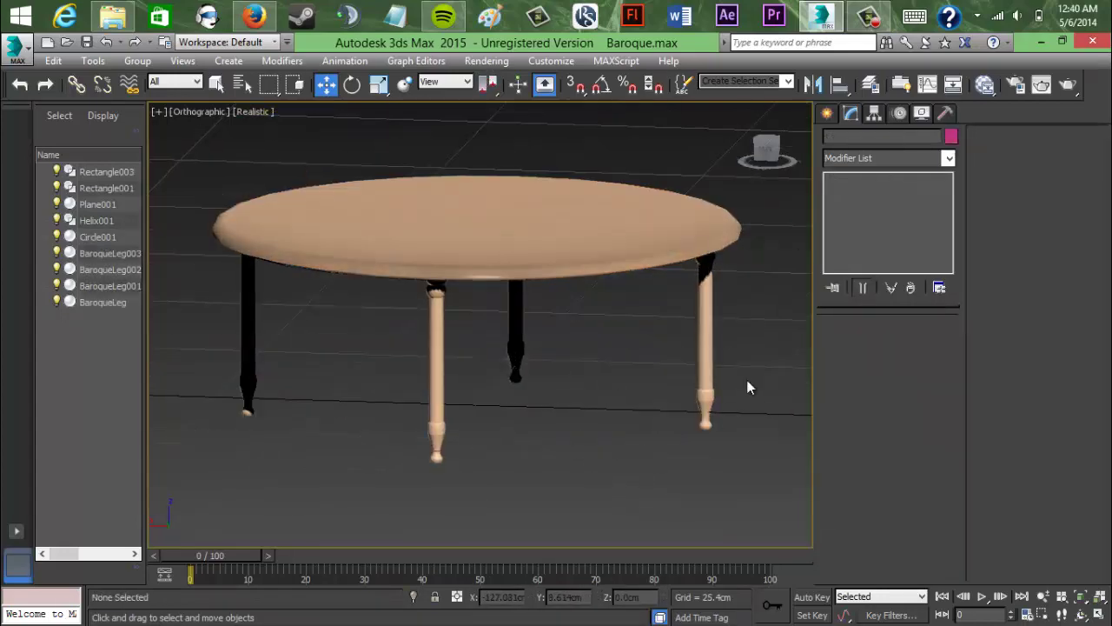
Step: Examine the assembled table from close up and from several angles, ending with a top view
mouse_move(767, 163)
left_mouse_down()
mouse_move(738, 163)
mouse_move(772, 164)
mouse_move(806, 138)
mouse_move(804, 118)
left_mouse_up()
scroll(622, 304, "up", 4)
middle_click_drag(622, 304, 537, 483)
left_click_drag(798, 163, 785, 231)
scroll(721, 287, "down", 3)
middle_click_drag(721, 287, 457, 422)
scroll(556, 365, "down", 2)
middle_click_drag(347, 417, 436, 349)
scroll(522, 261, "down", 3)
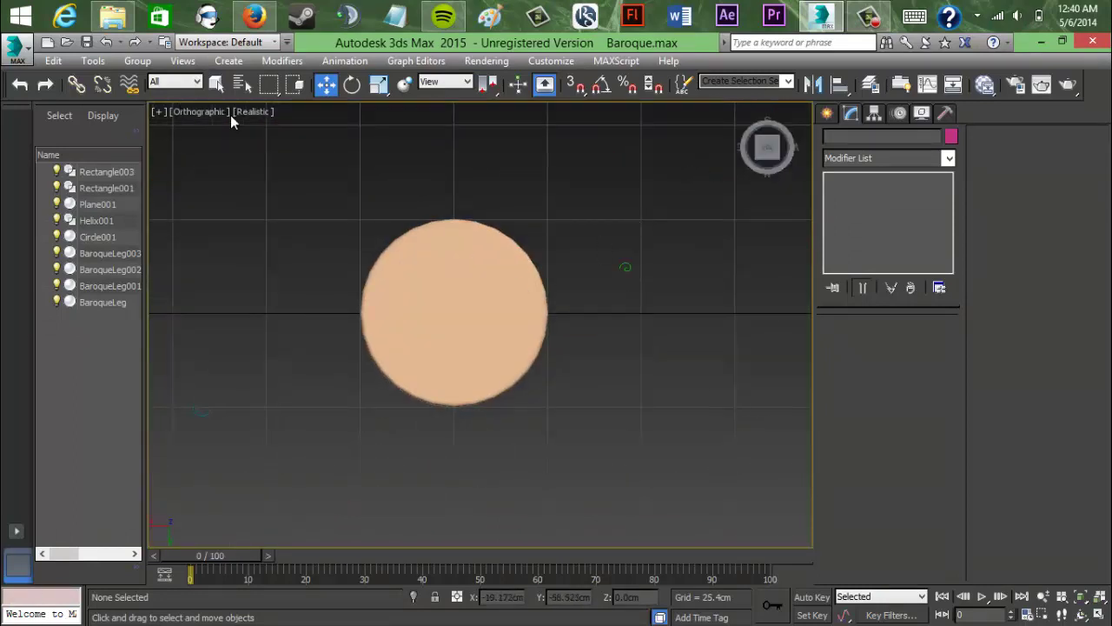
left_click(129, 84)
left_click(392, 290)
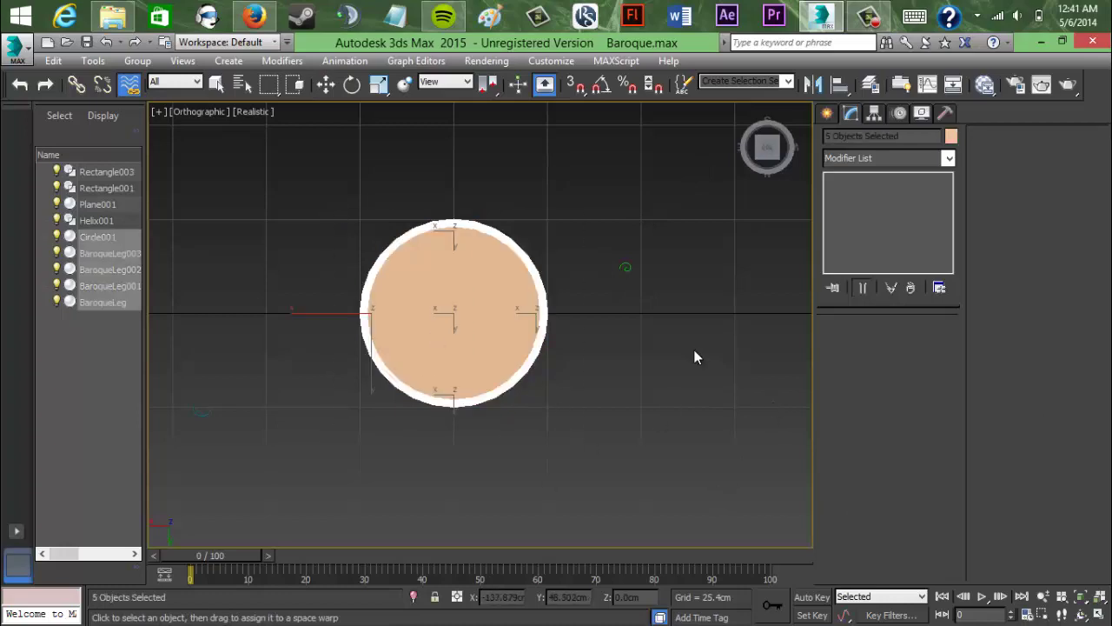
left_click_drag(767, 147, 762, 111)
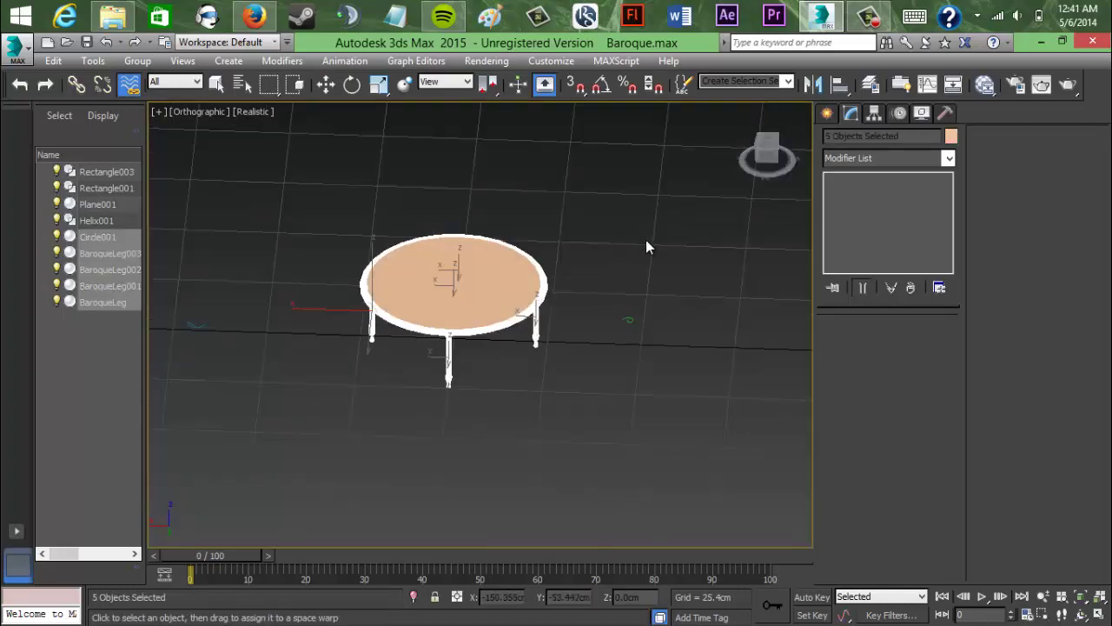
right_click(407, 268)
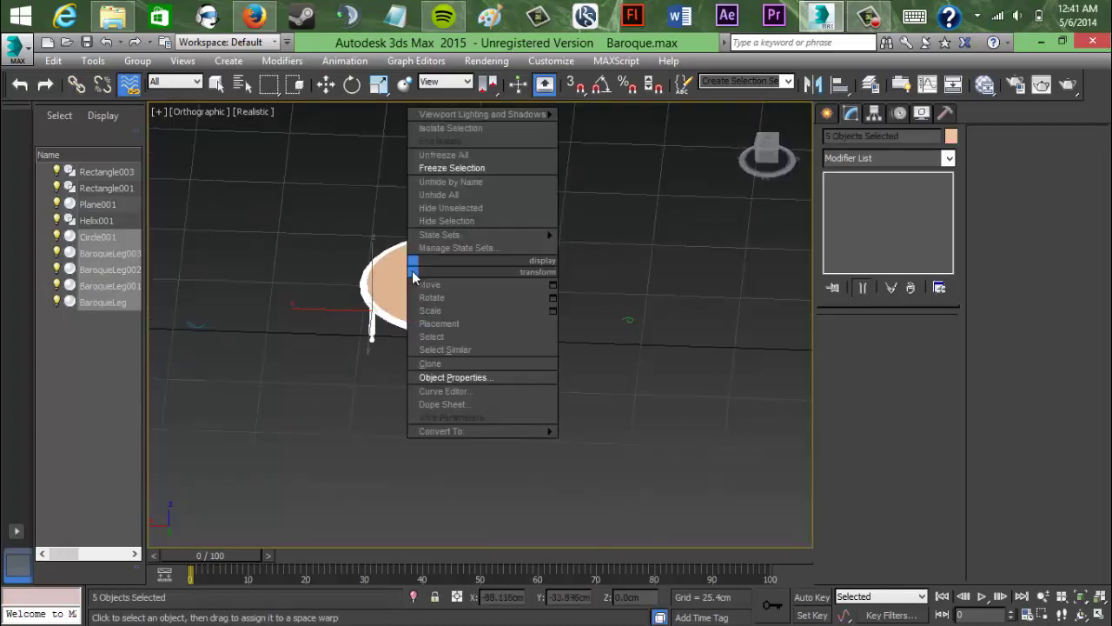
right_click(424, 304)
left_click(634, 373)
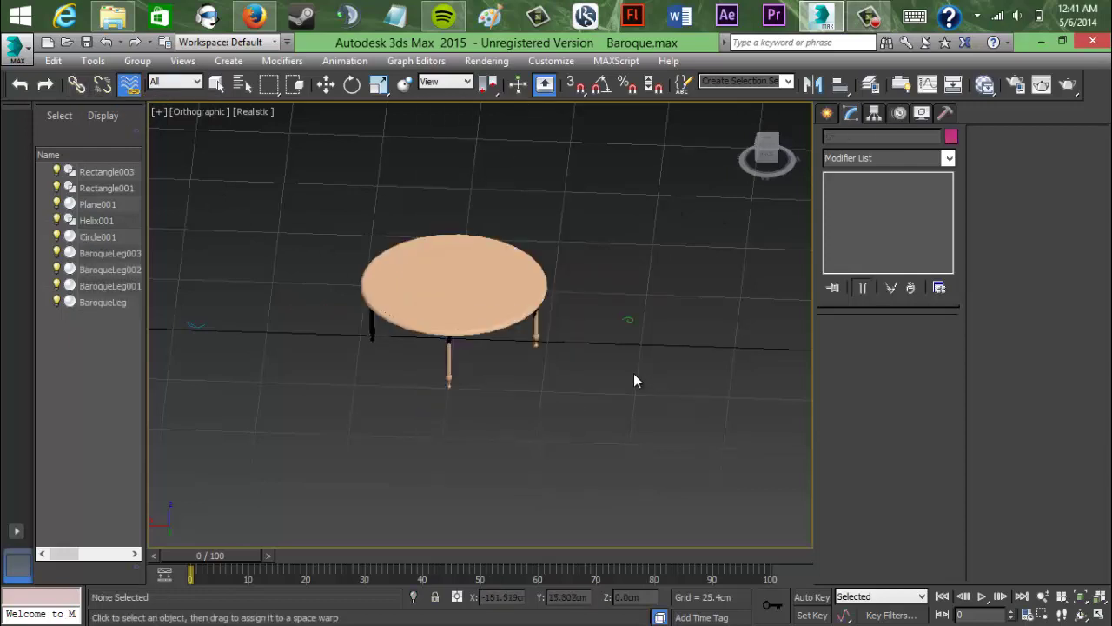
Step: Select the tabletop and four legs, and try to clone them as one scaled-down copy named Chair
left_click(501, 294)
left_click_drag(574, 423, 320, 184)
left_click(765, 149)
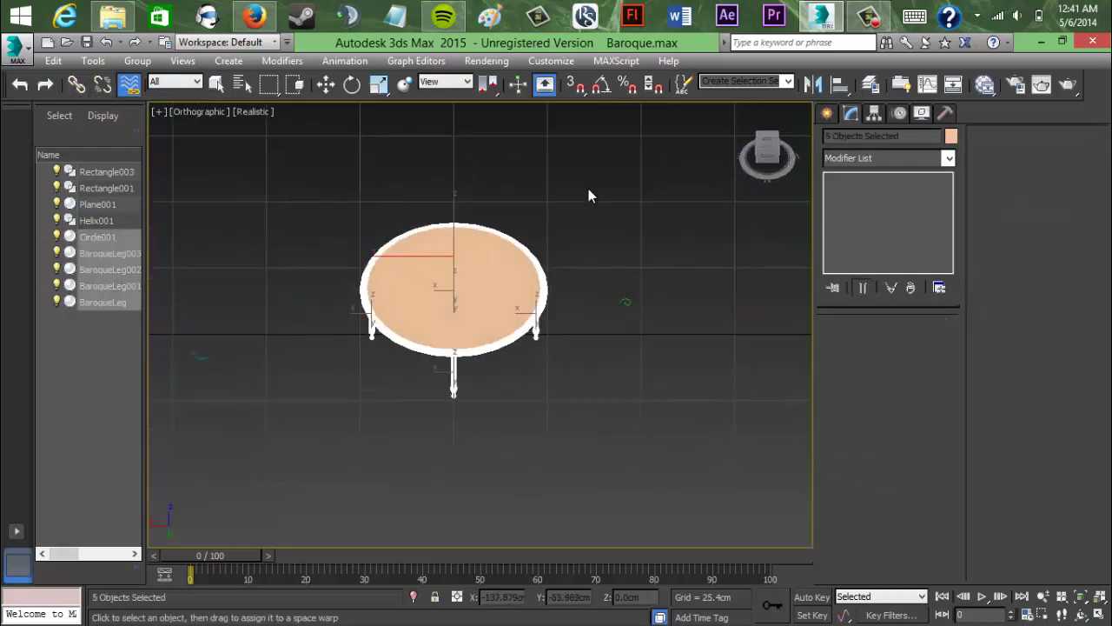
key("r")
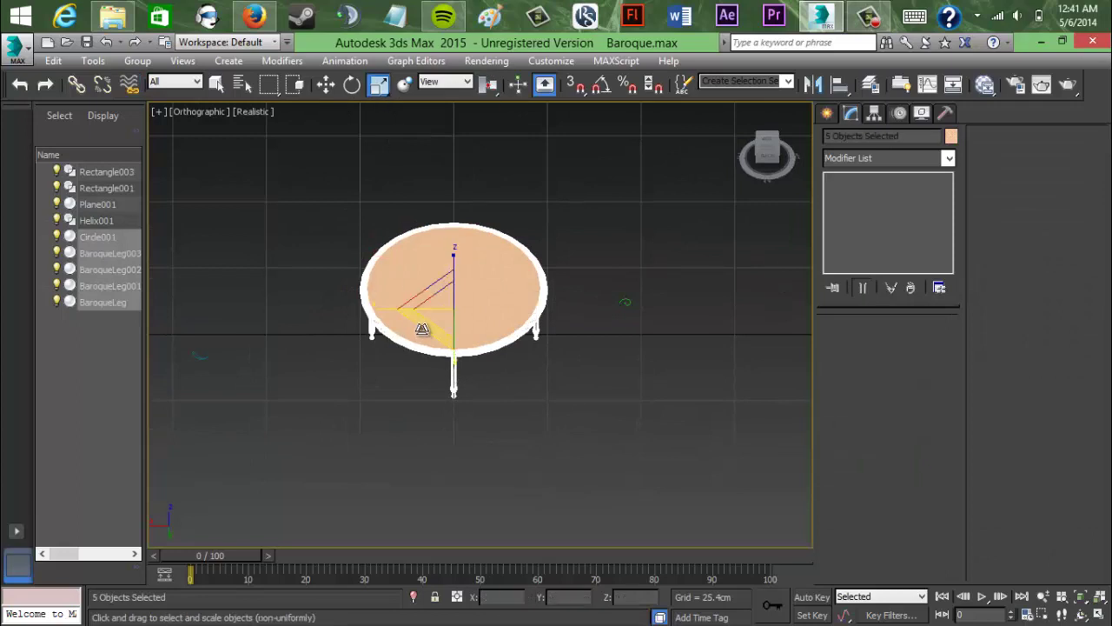
left_click_drag(422, 326, 514, 133, "shift")
left_click(491, 288)
type("Chai")
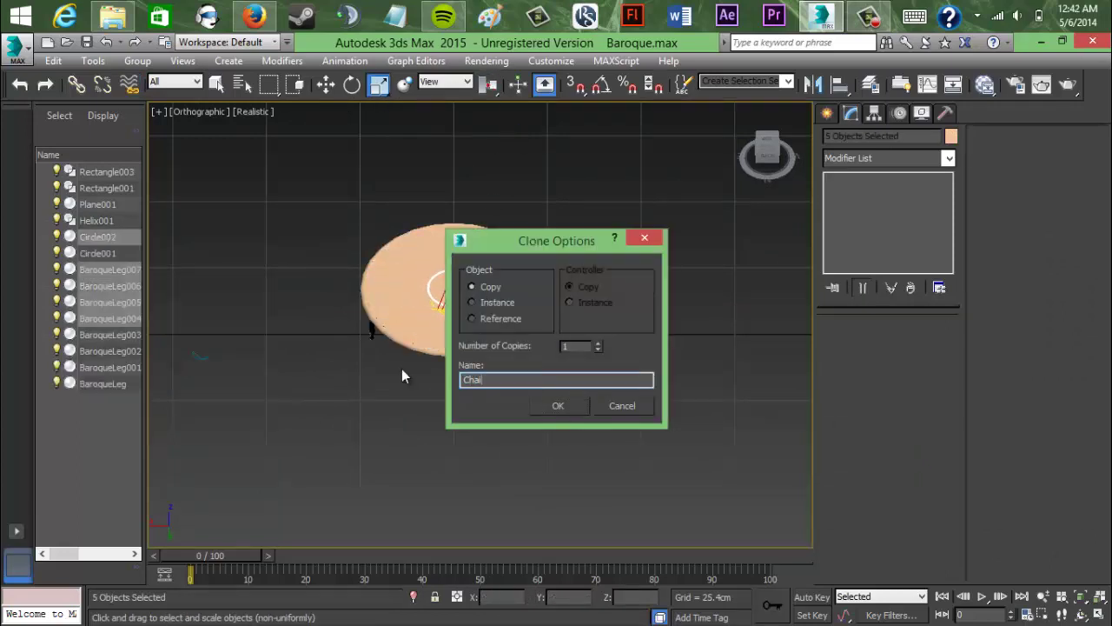
type("r")
key("Return")
left_click(575, 231)
left_click(769, 155)
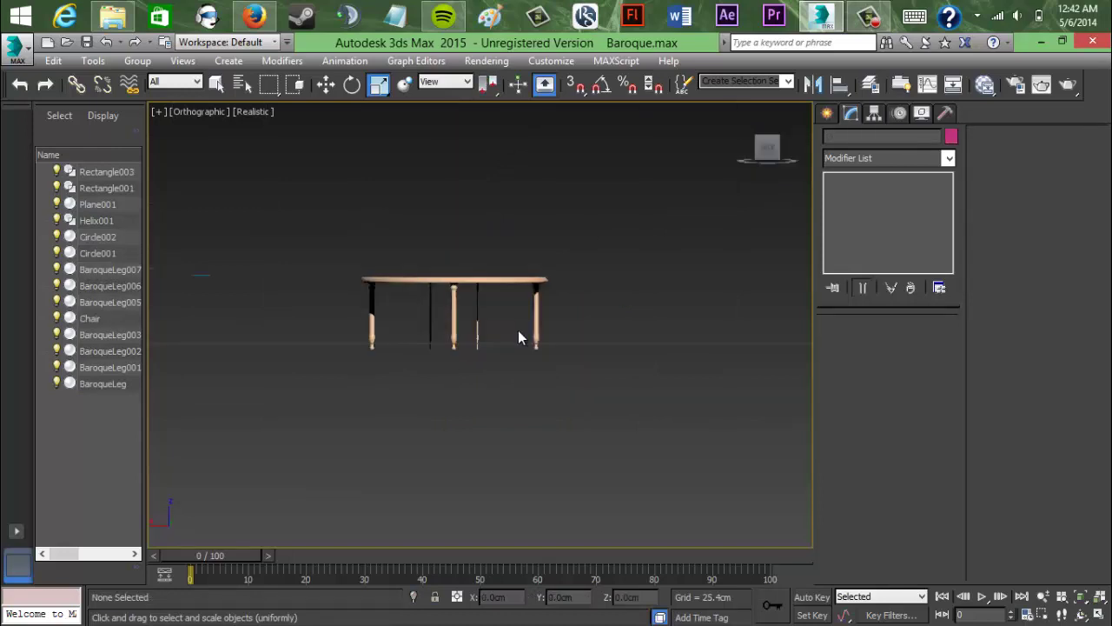
Step: Undo the scaled-down Chair clone
key("ctrl+z")
key("ctrl+z")
key("ctrl+z")
Step: Select the whole table and clone one copy of it along the X axis, placed directly beside the original
middle_click_drag(500, 345, 504, 422)
left_click_drag(592, 447, 291, 269)
left_click(326, 88)
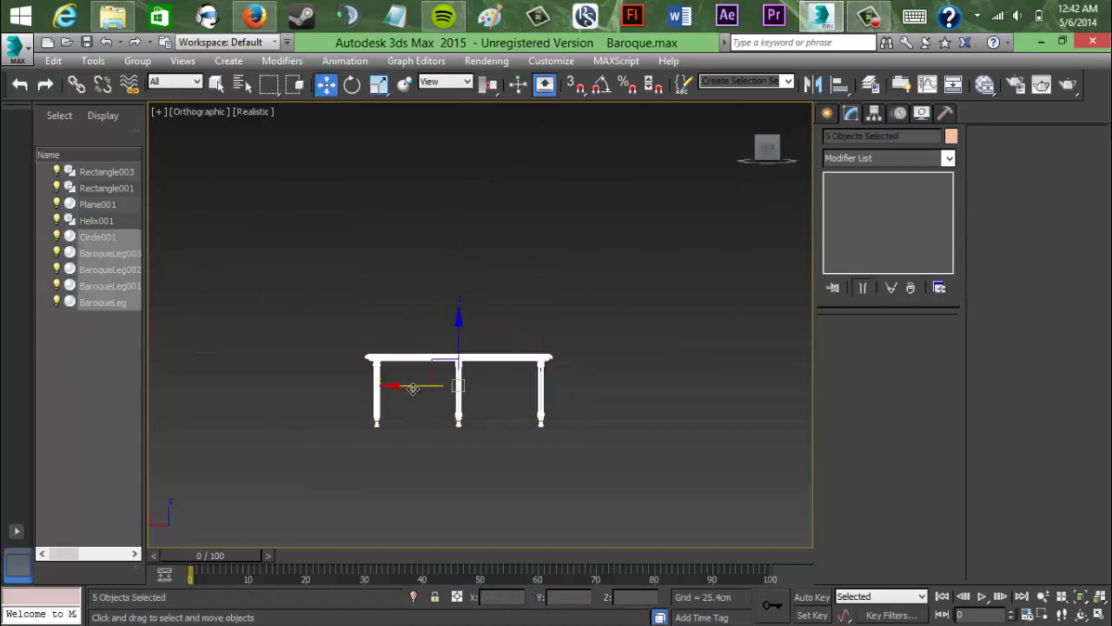
left_click_drag(441, 370, 332, 223, "shift")
key("Escape")
left_click_drag(412, 386, 213, 359, "shift")
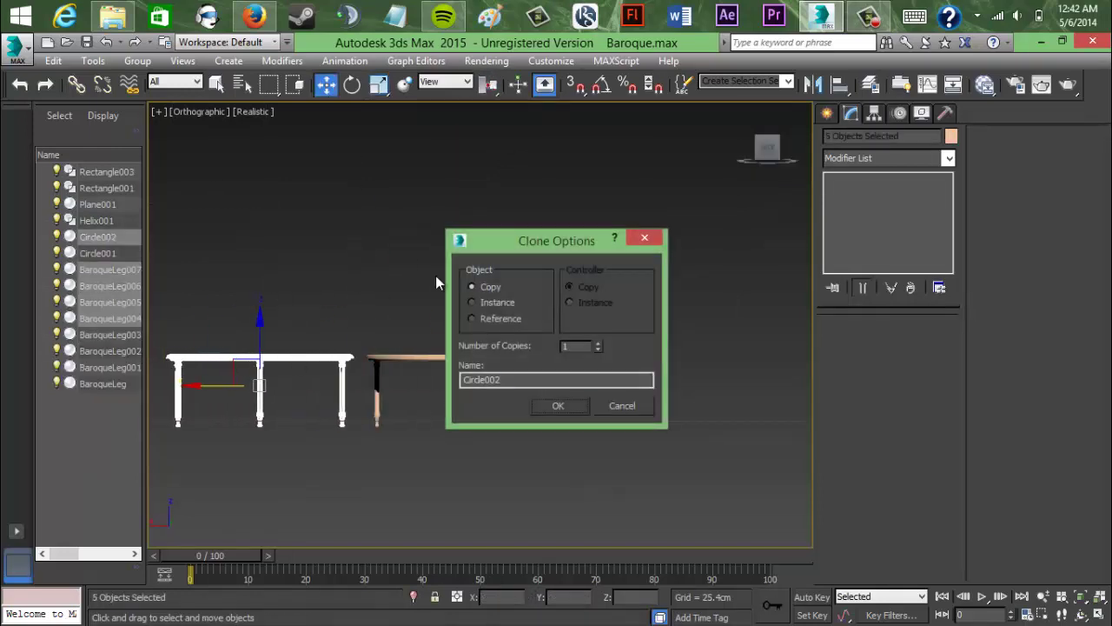
left_click(558, 405)
middle_click_drag(425, 455, 601, 450)
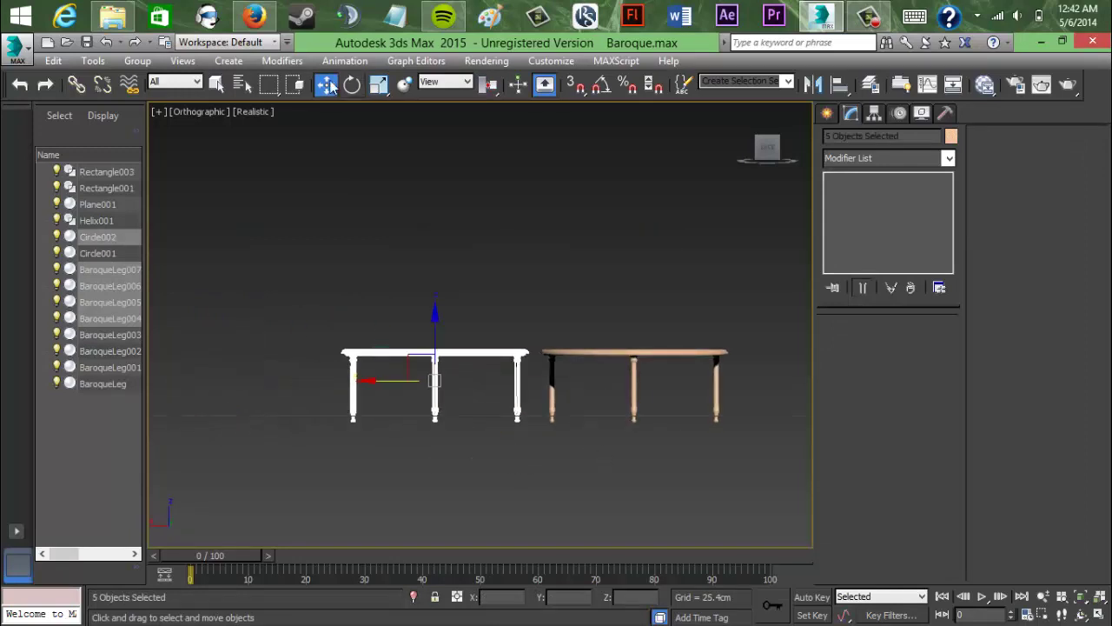
Step: Uniformly scale the copied table down to stool size, roughly a third of the original's width
left_click(379, 84)
left_click_drag(410, 366, 506, 461)
key("ctrl+z")
left_click_drag(766, 149, 766, 188)
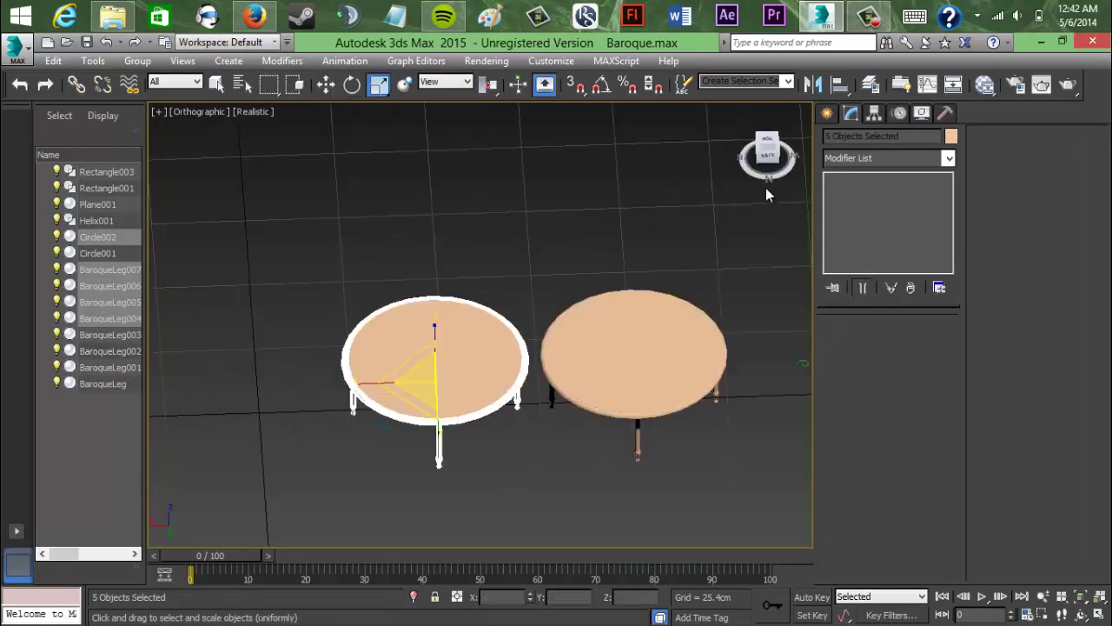
left_click_drag(411, 398, 523, 324)
scroll(508, 388, "up", 4)
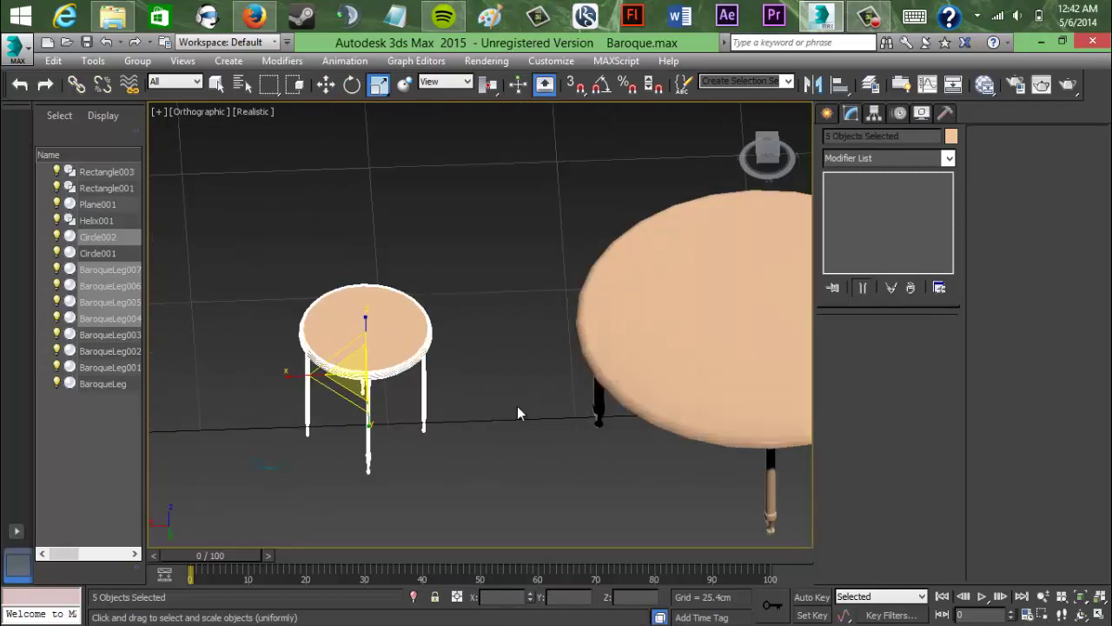
Step: Examine the small copy's proportions and thin legs beside the large table, ending in the back view
left_click_drag(768, 151, 743, 129)
left_click(420, 435)
scroll(420, 435, "up", 4)
middle_click_drag(421, 435, 510, 367)
scroll(508, 355, "down", 2)
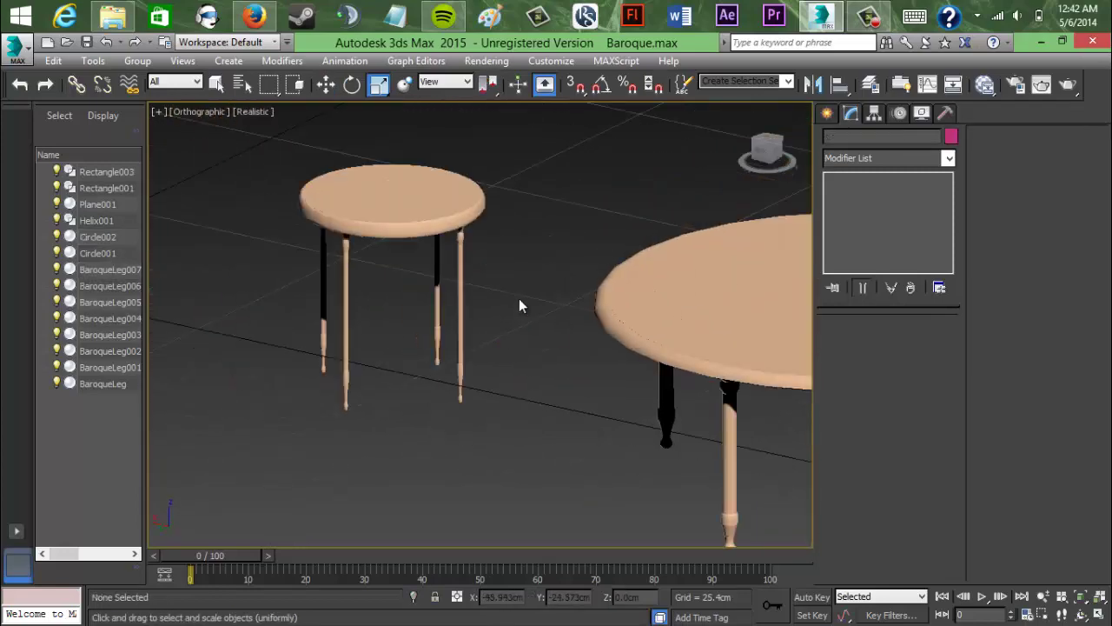
middle_click_drag(518, 298, 442, 253)
left_click(775, 152)
left_click(777, 154)
scroll(507, 327, "down", 4)
Step: Try to stretch the large table vertically and move it up until its feet meet the ground line
middle_click_drag(508, 326, 287, 335)
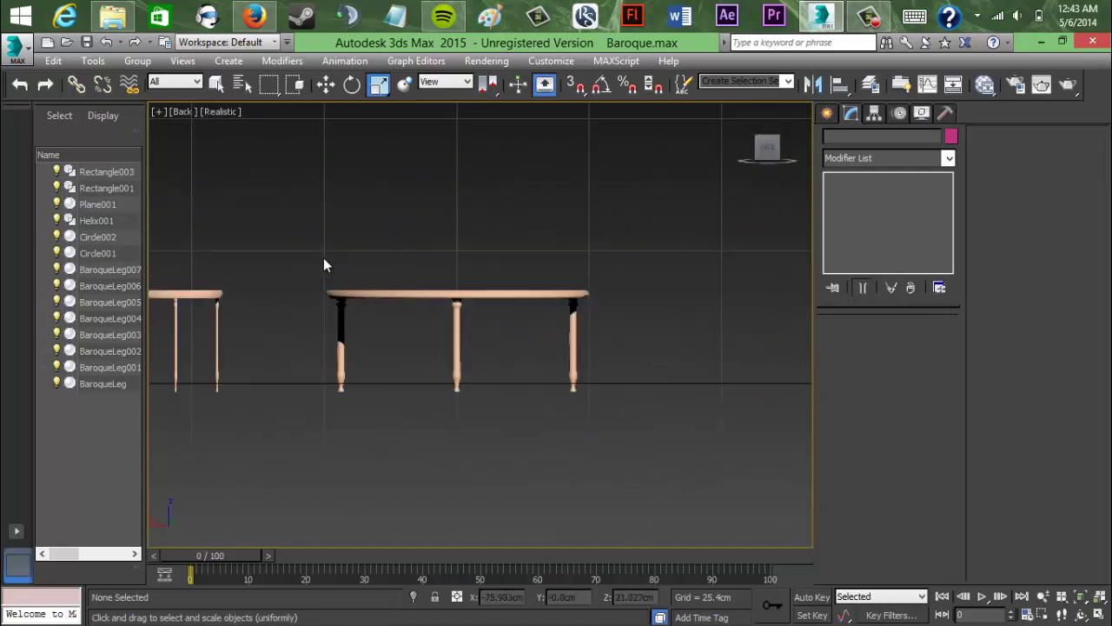
left_click_drag(323, 257, 600, 387)
left_click_drag(455, 259, 441, 161)
middle_click_drag(441, 161, 458, 218)
left_click(327, 85)
left_click_drag(474, 335, 474, 232)
left_click(379, 85)
left_click(195, 282)
middle_click_drag(174, 282, 289, 306)
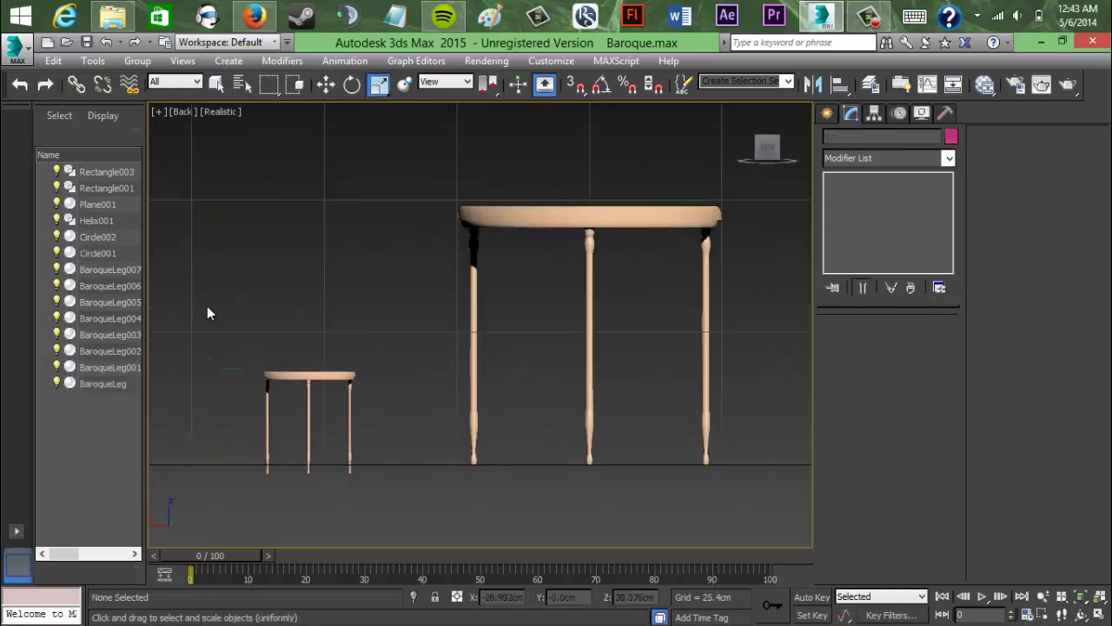
Step: Undo the last stretch of the large table, and make it taller by a smaller amount with its feet on the ground line
key("ctrl+z")
key("ctrl+z")
key("ctrl+z")
key("ctrl+z")
left_click_drag(591, 336, 583, 288)
Step: Move the small stool copy up onto the ground line and sideways until it stands close to the large table
left_click(327, 85)
left_click_drag(389, 348, 259, 492)
left_click(387, 360)
left_click_drag(310, 348, 338, 338)
left_click_drag(369, 407, 468, 399)
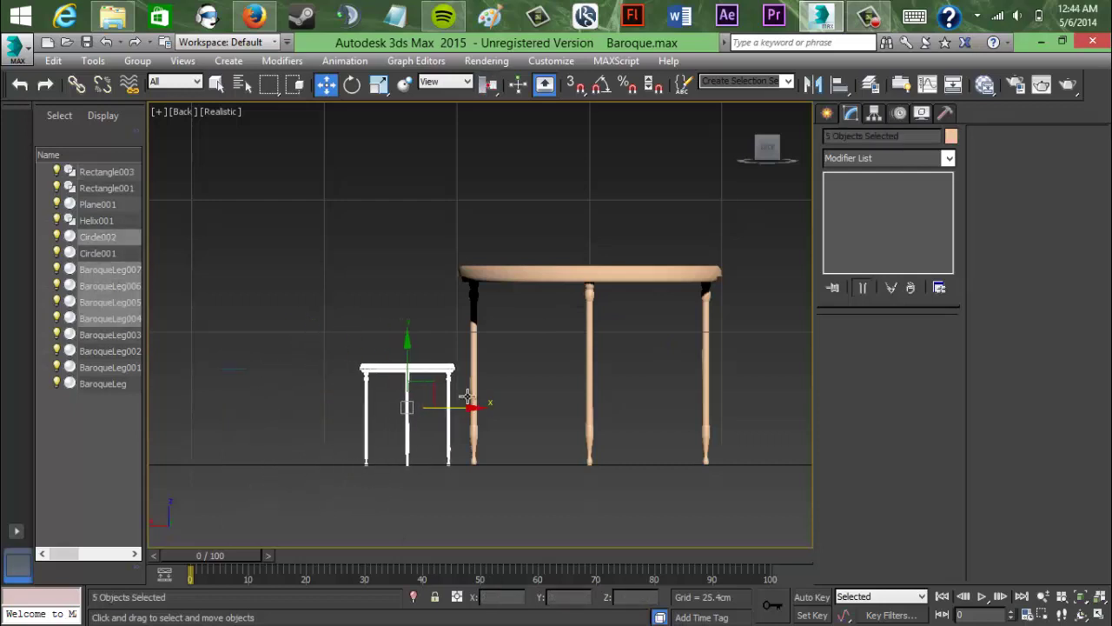
left_click(511, 329)
Step: Scale the large table down vertically to a lower height, keeping its feet on the ground line
left_click_drag(464, 240, 708, 498)
left_click(379, 85)
left_click_drag(589, 280, 589, 316)
left_click(327, 85)
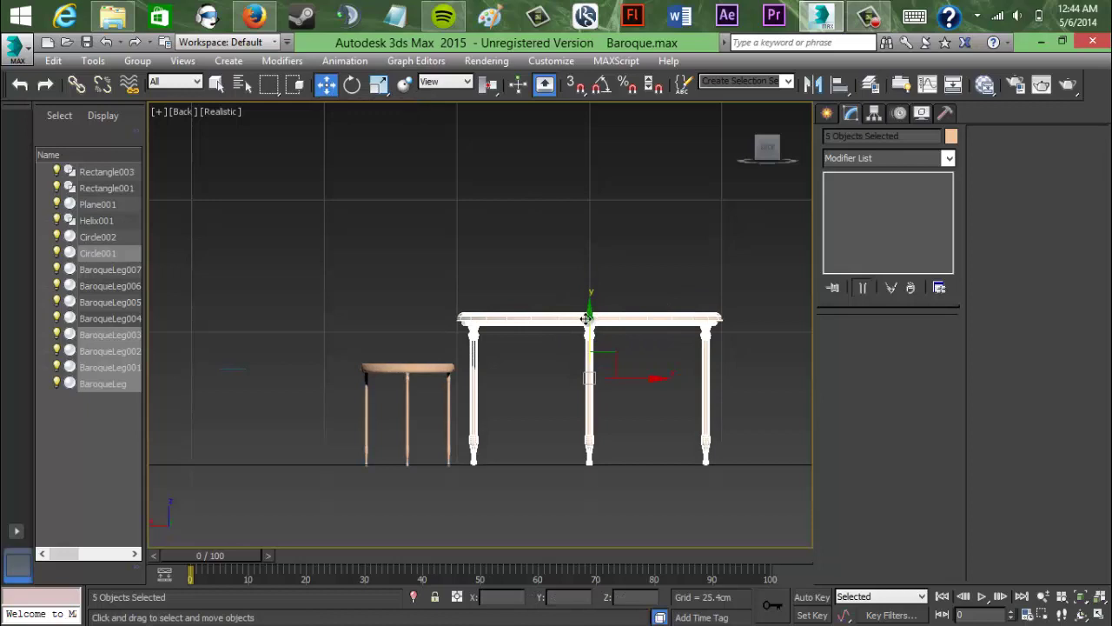
left_click(495, 257)
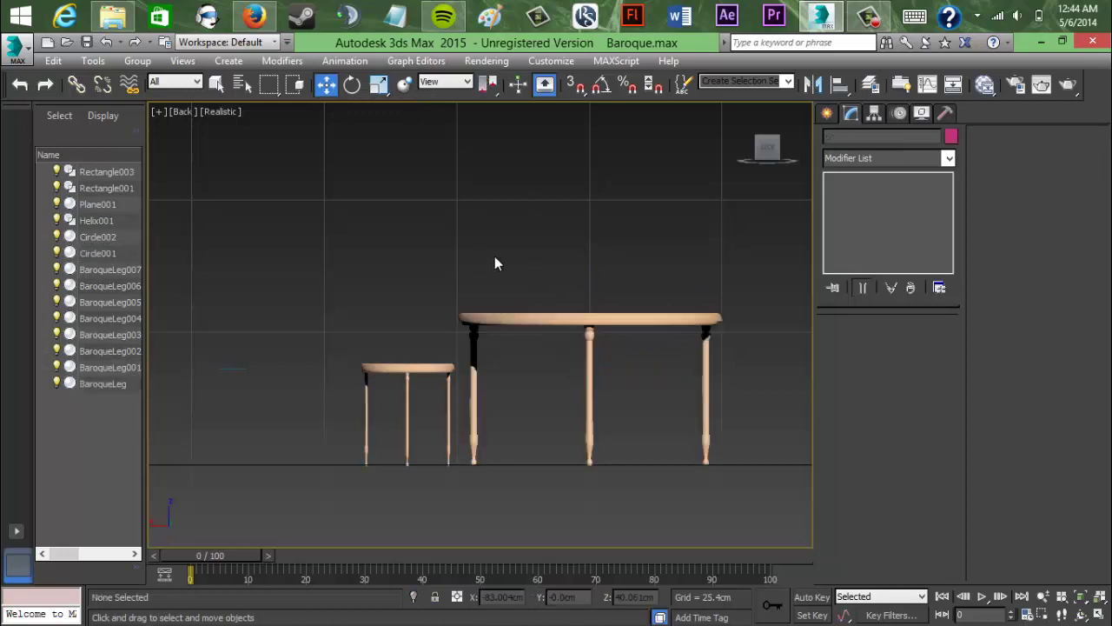
Step: Scale the small stool vertically to make it slightly shorter, and set its feet on the ground line
mouse_move(766, 148)
left_mouse_down()
mouse_move(738, 168)
mouse_move(761, 174)
mouse_move(763, 151)
left_mouse_up()
scroll(570, 286, "down", 3)
middle_click_drag(569, 286, 598, 258)
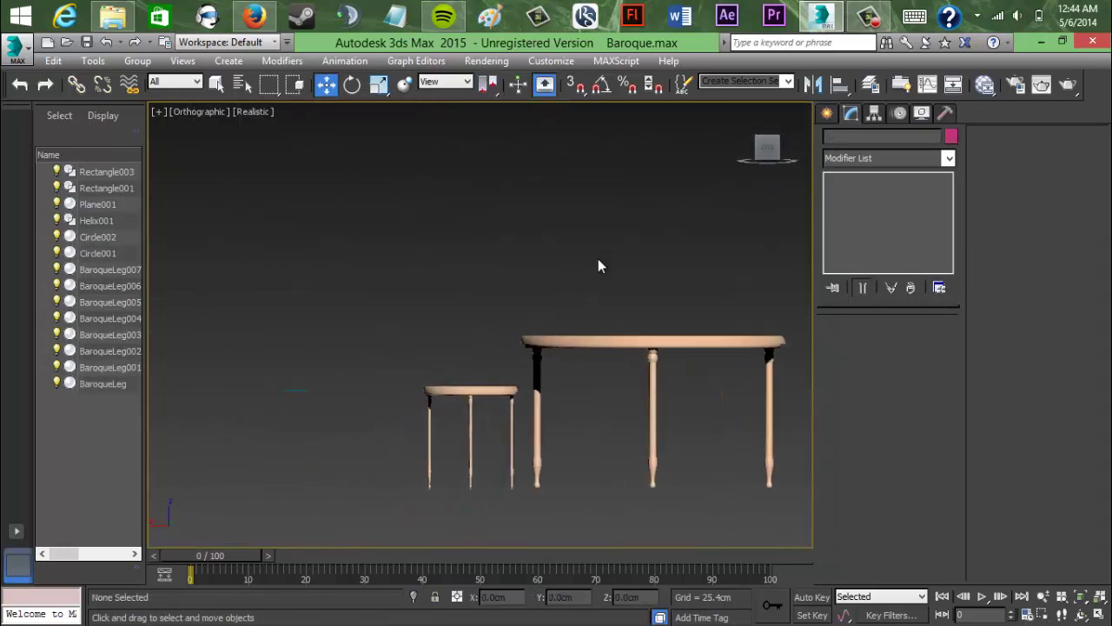
left_click_drag(407, 367, 511, 448)
left_click(379, 85)
left_click(329, 90)
left_click_drag(472, 352, 471, 369)
left_click(435, 287)
Step: Examine the small stool's legs and seat up close, from the back and from above
scroll(435, 287, "up", 5)
middle_click_drag(409, 338, 435, 144)
middle_click_drag(514, 257, 460, 167)
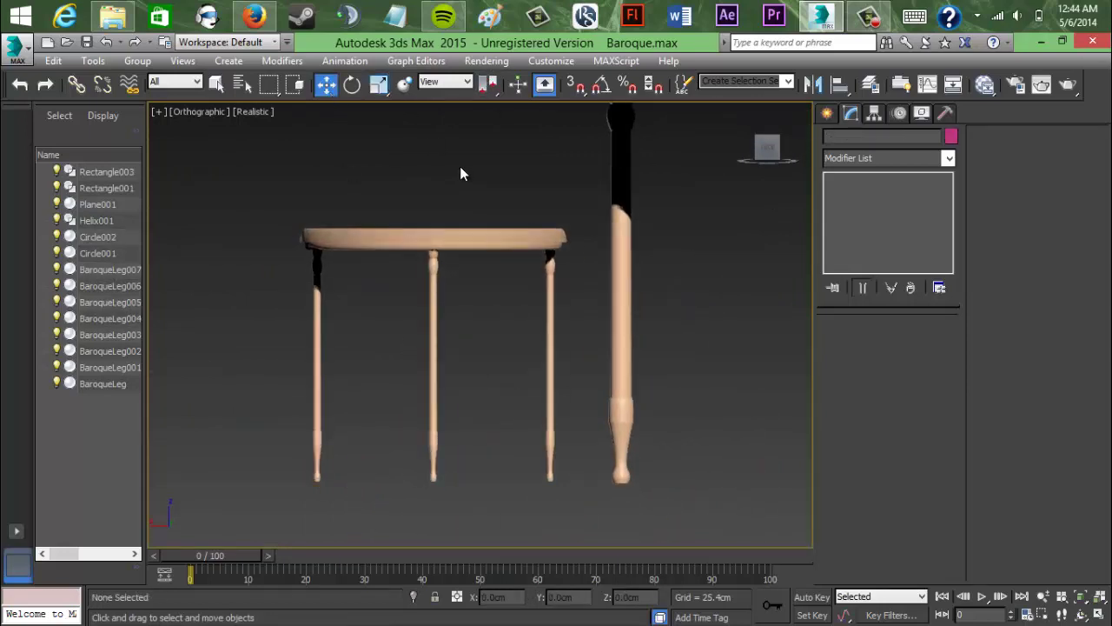
scroll(460, 166, "up", 2)
key("l")
middle_click_drag(531, 189, 569, 351)
scroll(517, 313, "down", 2)
mouse_move(767, 149)
left_mouse_down()
mouse_move(798, 150)
mouse_move(768, 162)
left_mouse_up()
scroll(517, 313, "down", 2)
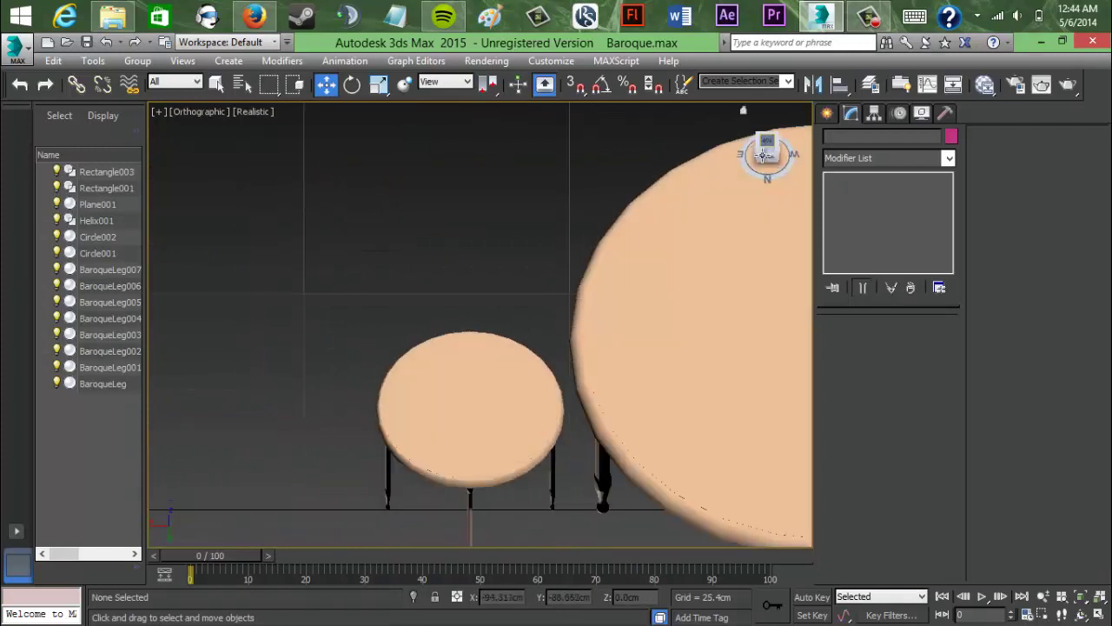
middle_click_drag(489, 330, 465, 323)
middle_click_drag(540, 369, 574, 258)
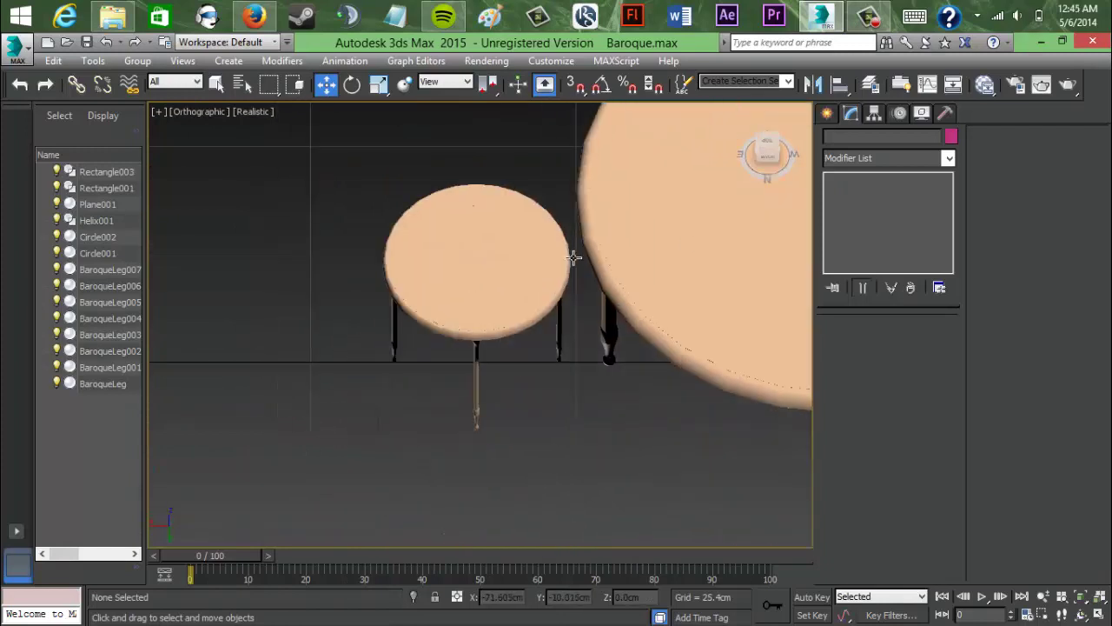
Step: Rotate the small stool, seat and legs together, about 45 degrees around its vertical axis
left_click_drag(381, 199, 379, 198)
left_click(353, 84)
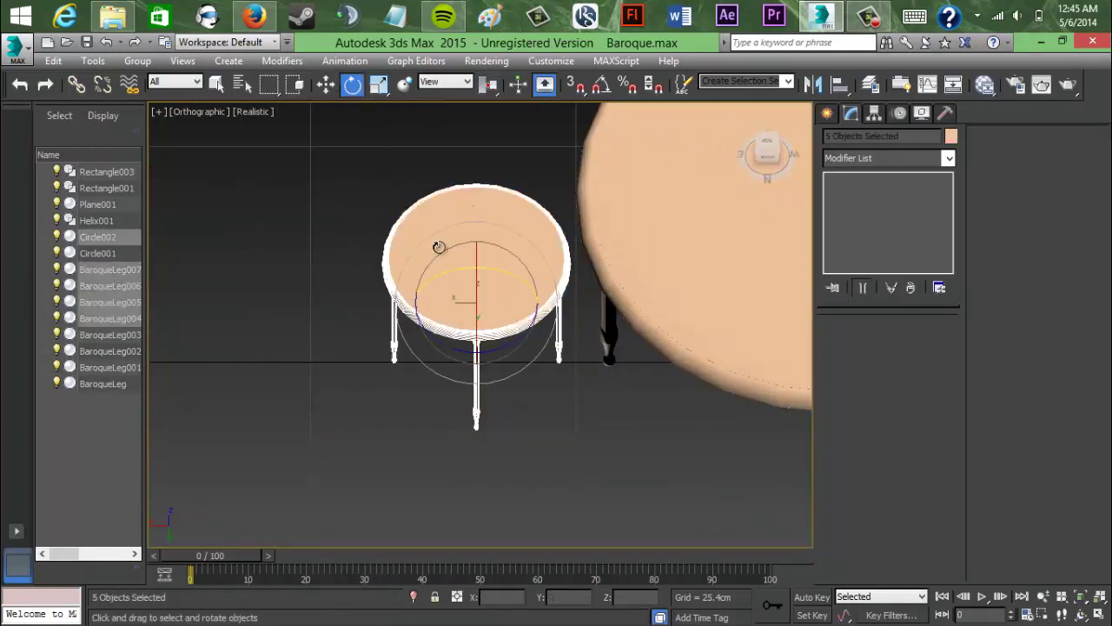
left_click_drag(767, 143, 770, 161)
left_click(770, 161)
left_click_drag(504, 296, 431, 299)
left_click(665, 199)
Step: Select the large tabletop with all four legs and rotate them -45 degrees around the Z axis
left_click(765, 147)
scroll(508, 152, "down", 5)
middle_click_drag(501, 196, 464, 237)
left_click_drag(528, 334, 373, 174)
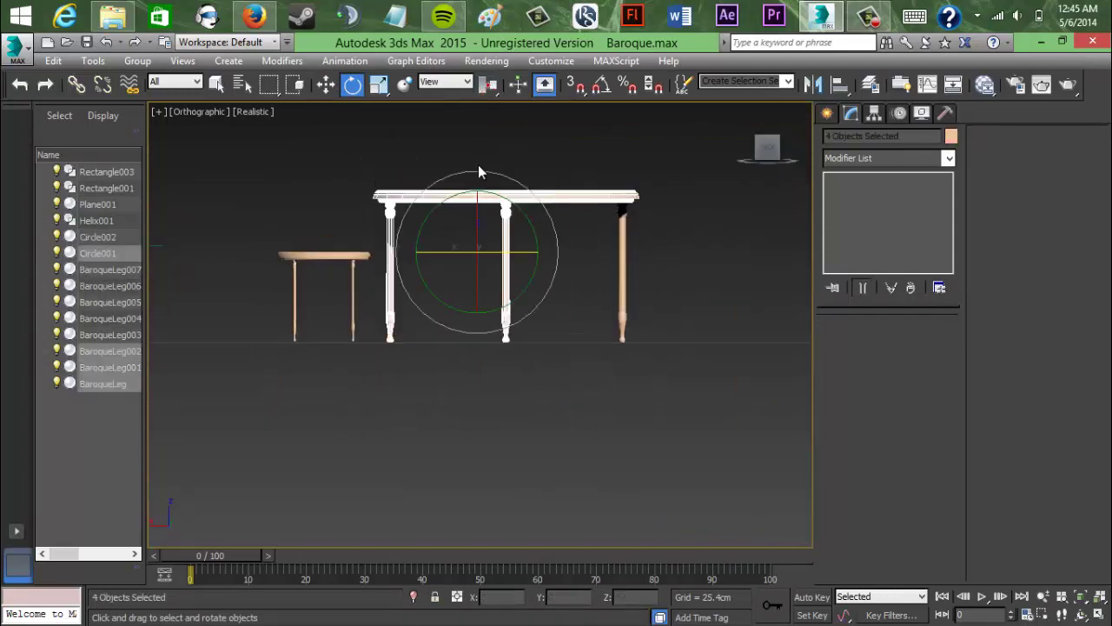
left_click(620, 234, "ctrl")
left_click_drag(540, 258, 472, 258)
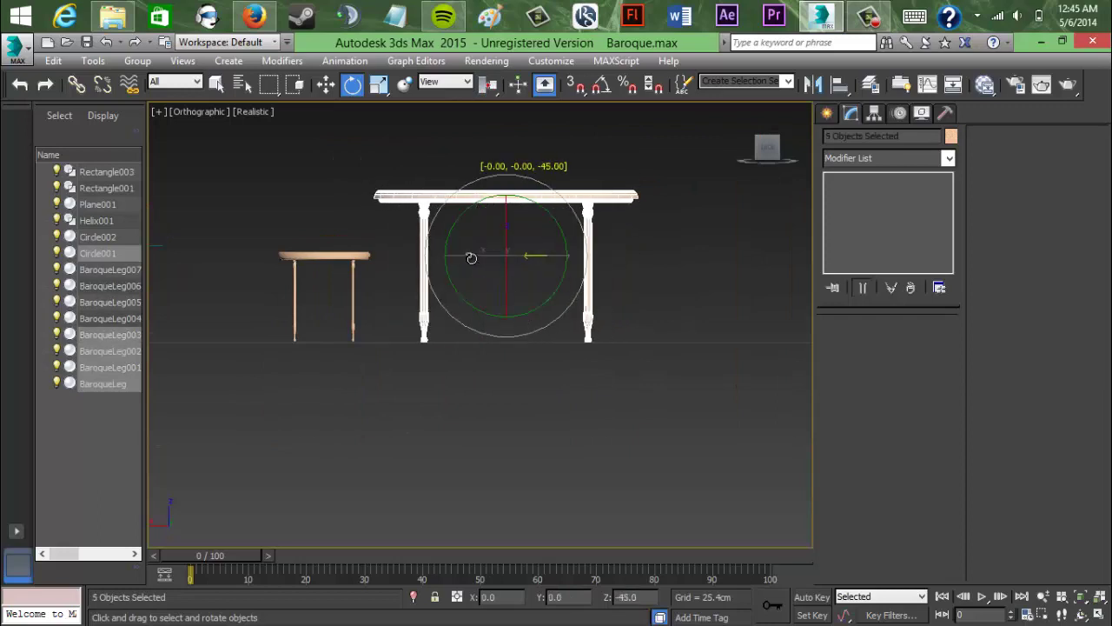
left_click(406, 332)
Step: Draw a 1.3-turn helix spline at the stool seat's edge in the back view, about 14.4 cm in outer radius
middle_click_drag(415, 339, 529, 347)
scroll(530, 347, "up", 3)
left_click_drag(767, 149, 767, 167)
left_click(768, 151)
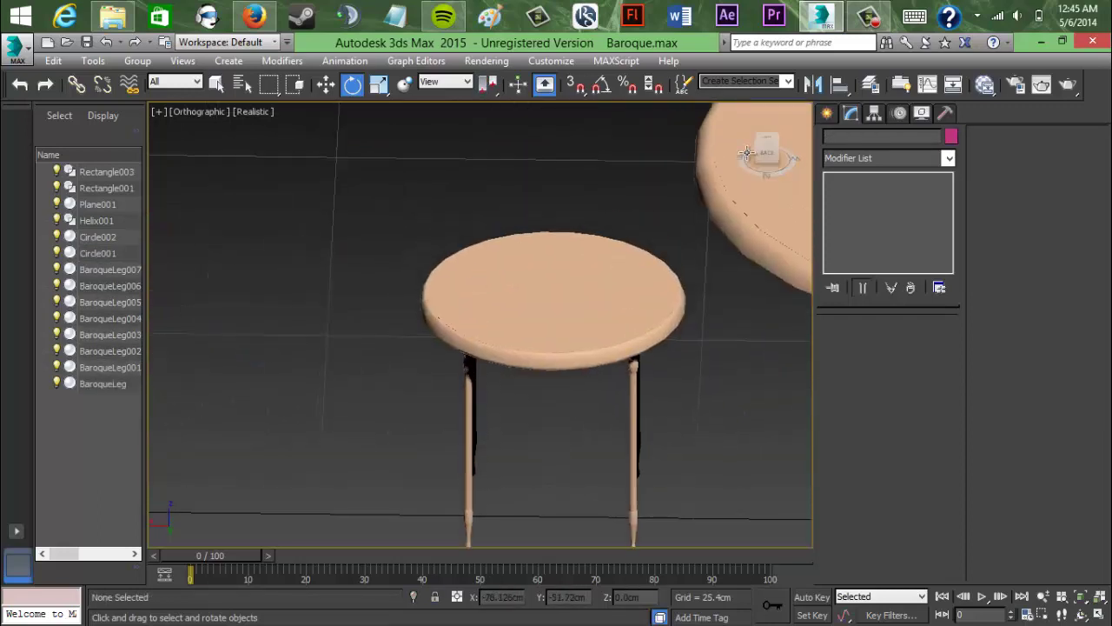
left_click(828, 114)
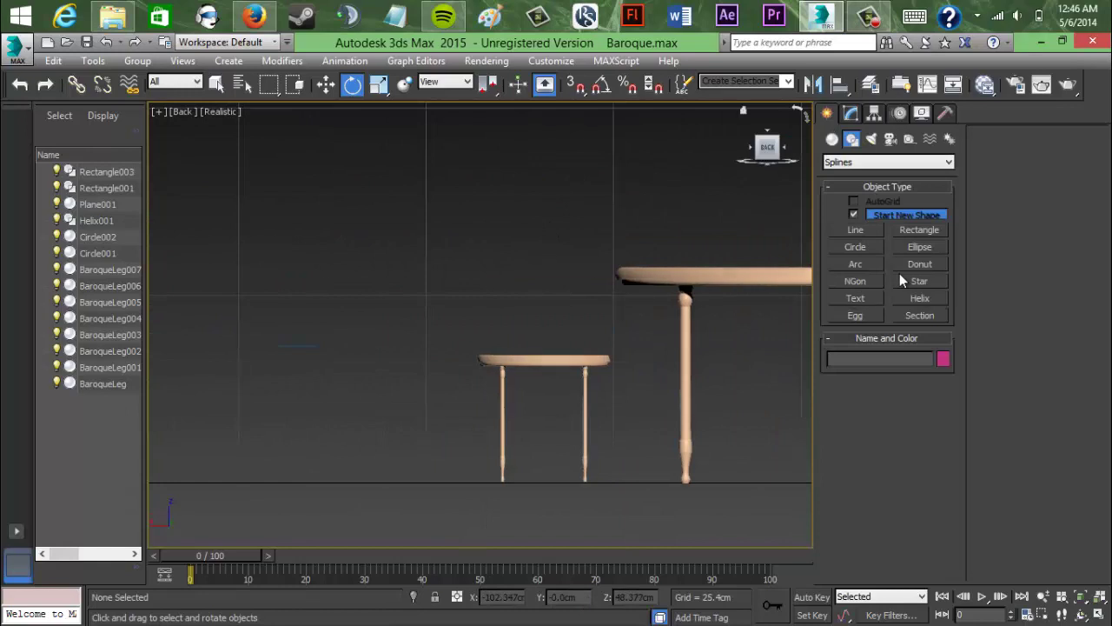
left_click(833, 140)
left_click(852, 141)
left_click(923, 298)
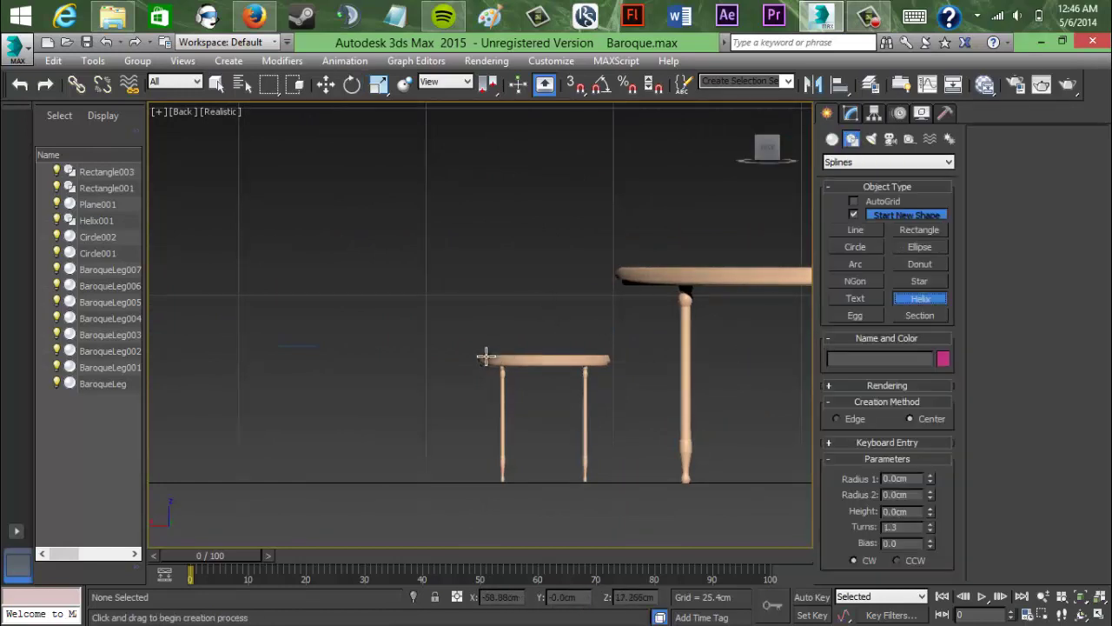
left_click_drag(486, 357, 390, 294)
left_click(394, 369)
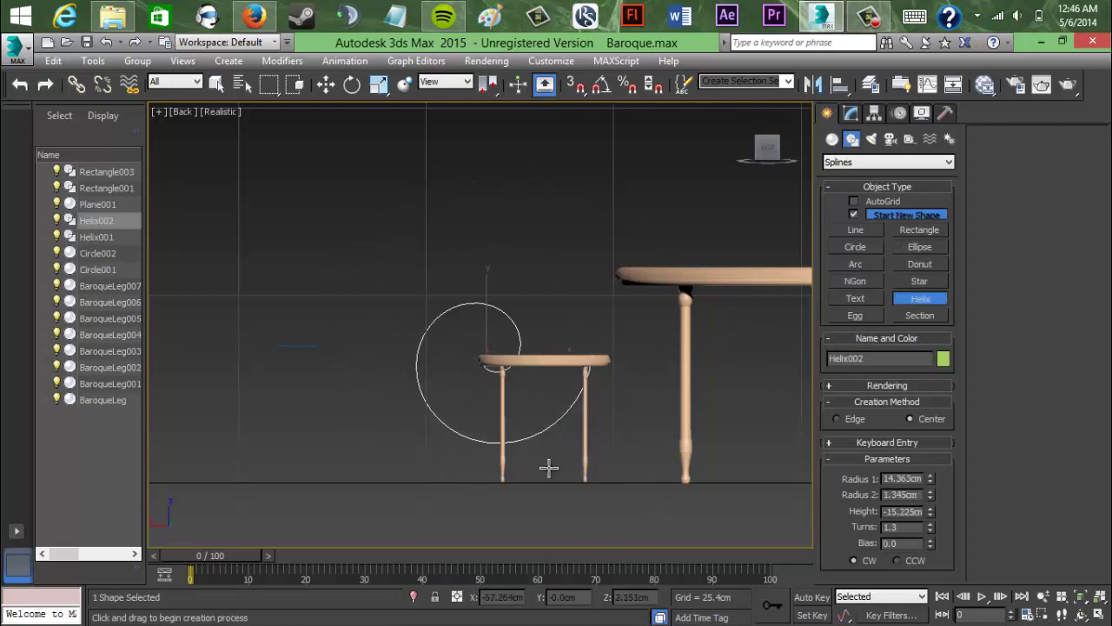
Step: Move the helix straight up about 20.6 cm so it sits above the stool's seat
left_click(327, 85)
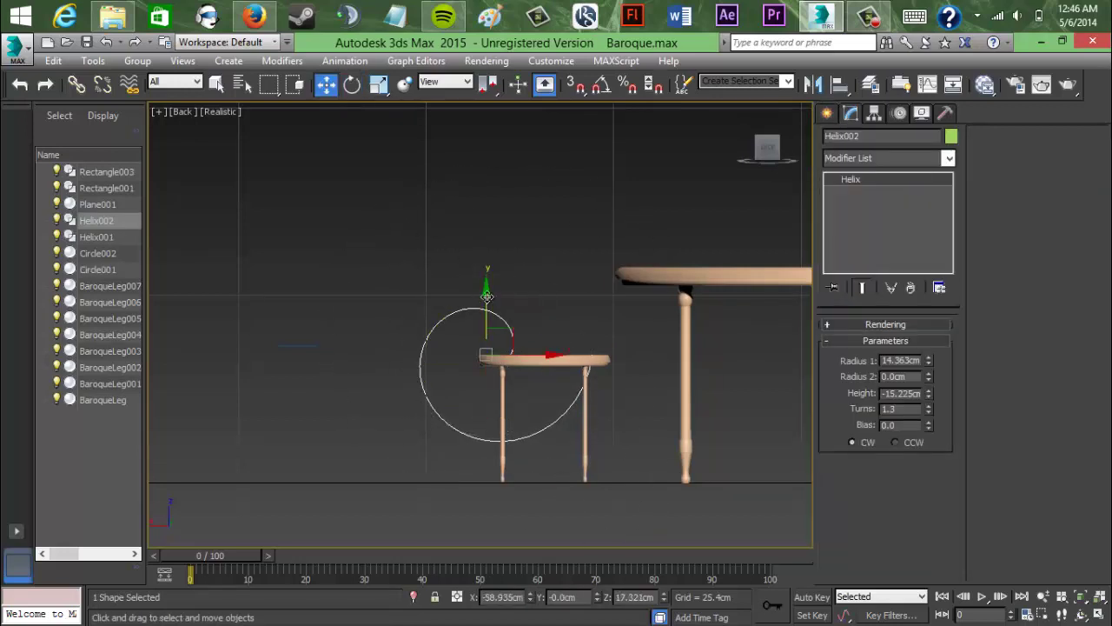
left_click_drag(484, 293, 482, 141)
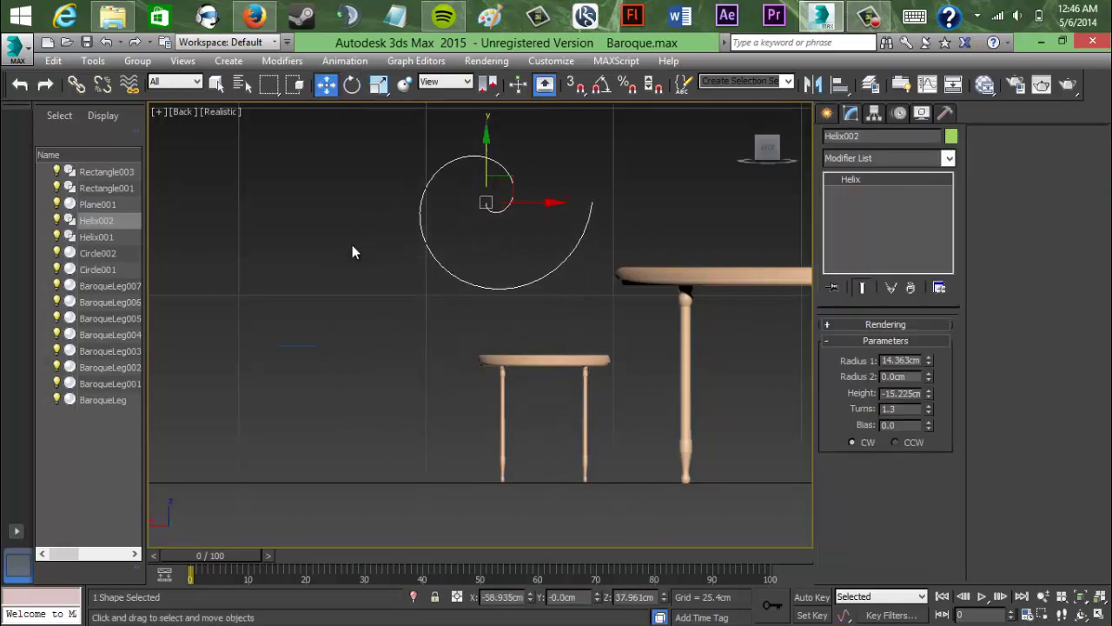
left_click(374, 238)
Step: Select the helix above the stool and convert it to an editable spline
left_click(512, 193)
left_click(579, 173)
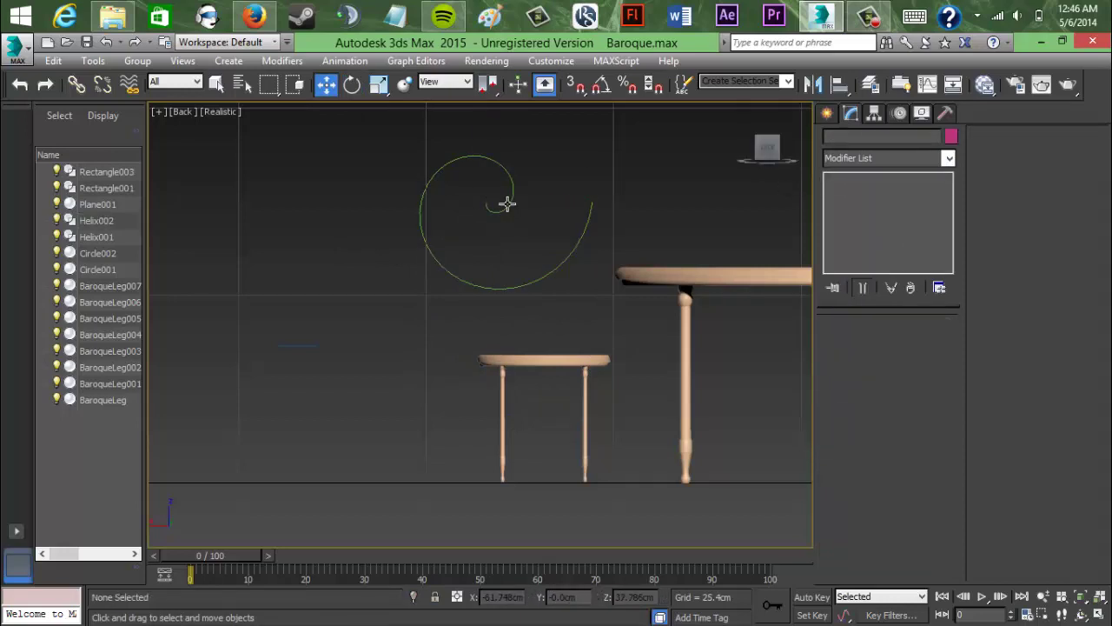
left_click(508, 204)
right_click(492, 209)
mouse_move(617, 374)
left_click(701, 383)
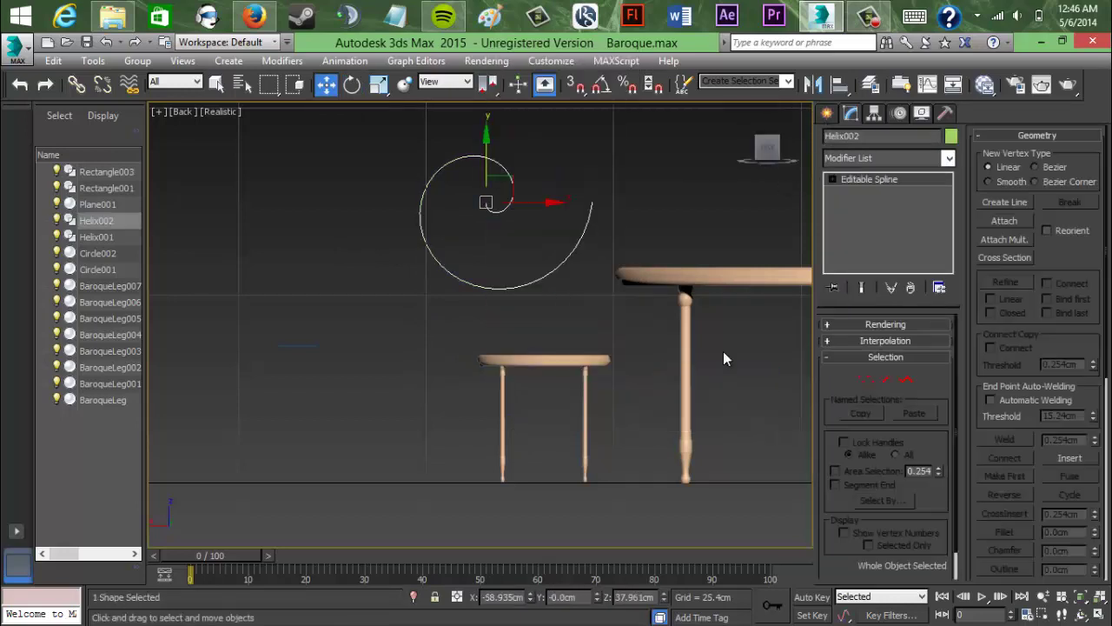
key("e")
left_click_drag(482, 143, 597, 199)
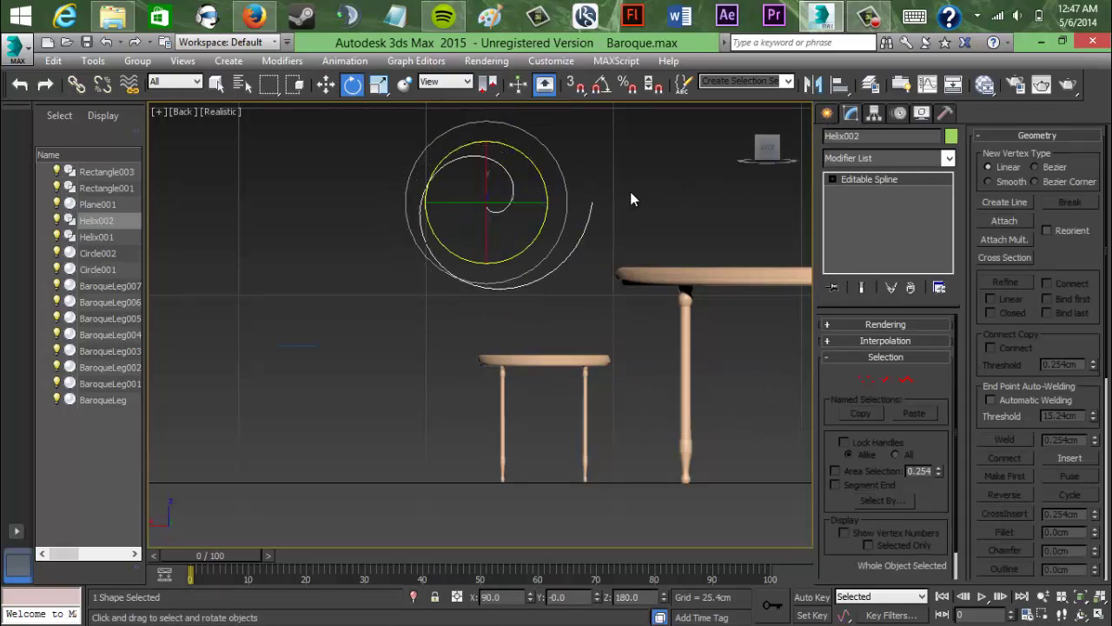
left_click(658, 208)
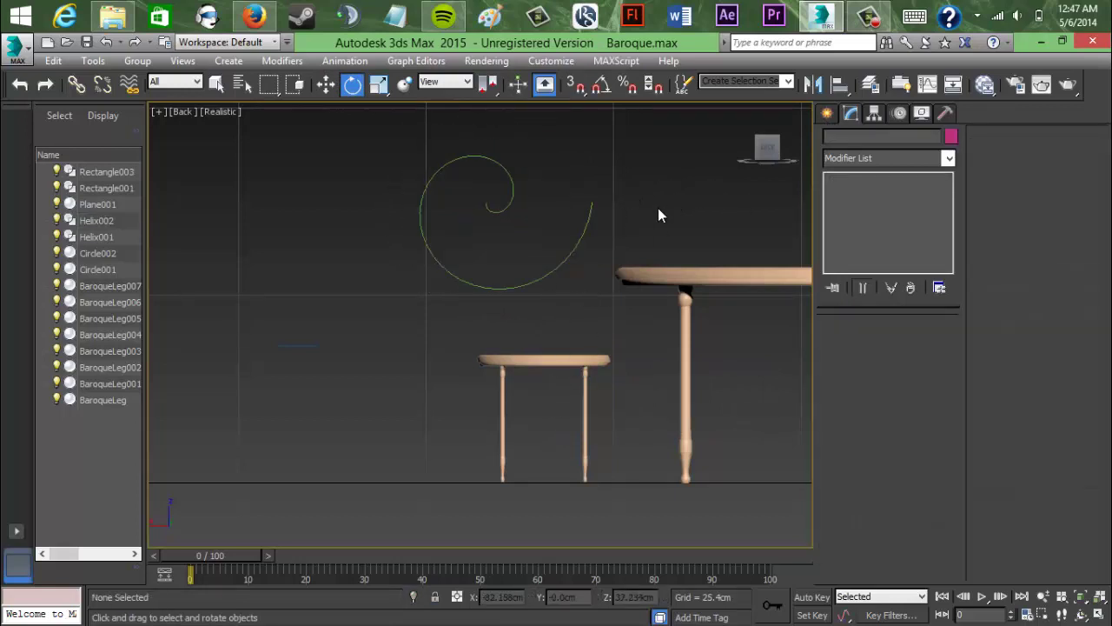
left_click(549, 270)
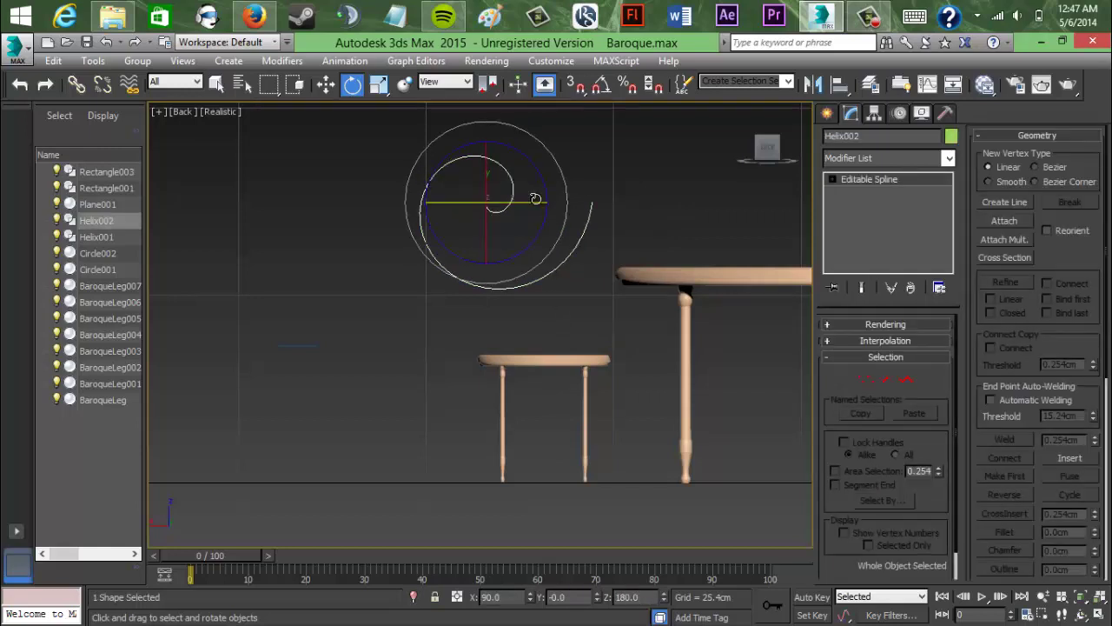
right_click(579, 225)
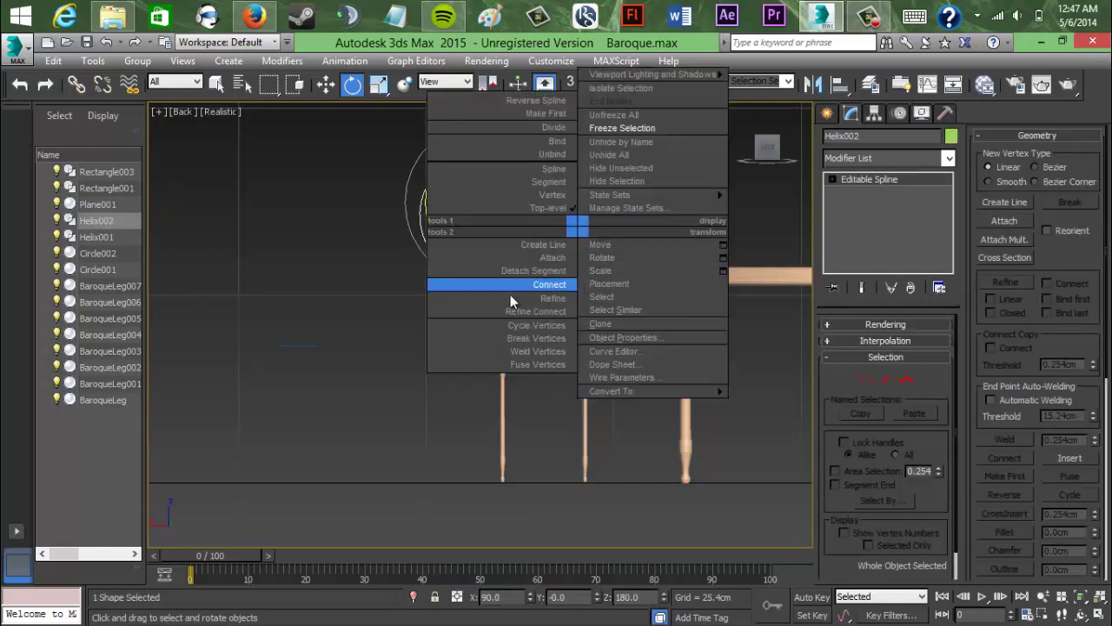
left_click(328, 254)
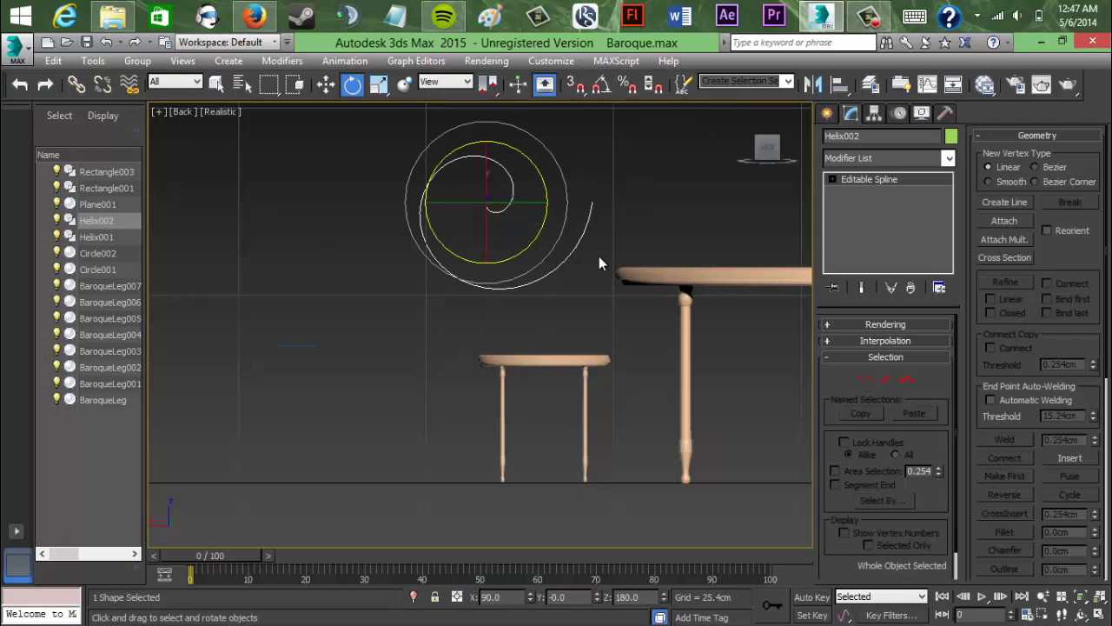
Step: Delete the helix spline above the stool
scroll(599, 256, "up", 2)
middle_click_drag(599, 256, 602, 266)
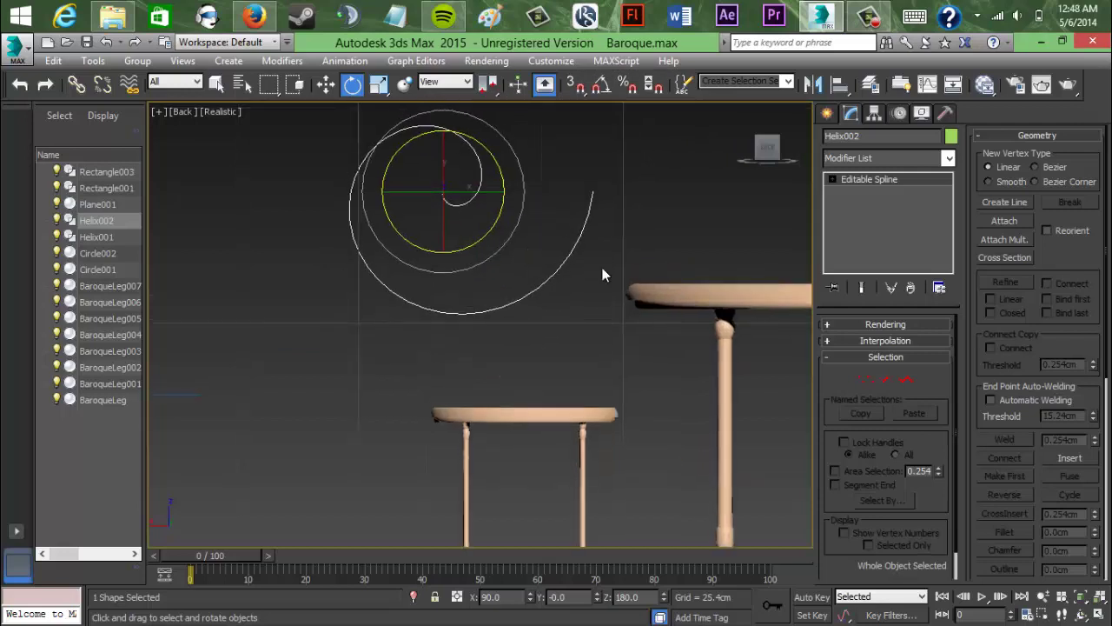
key("Delete")
Step: Draw a rectangle about 24 cm long and 5 cm wide rising from the stool seat's left edge, and convert it to an editable spline
left_click(827, 114)
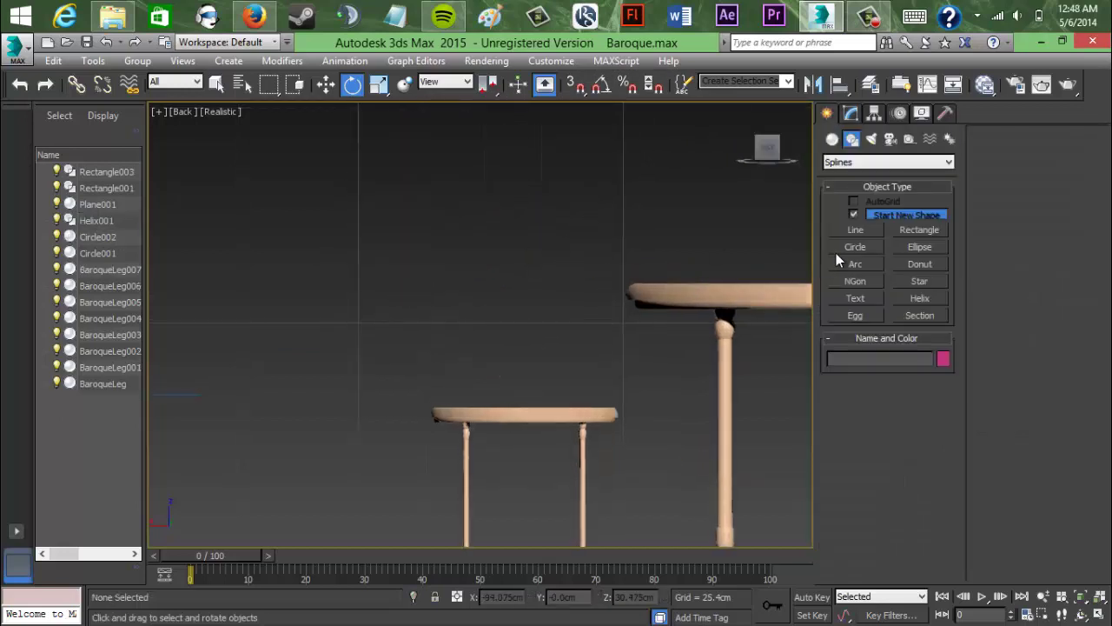
left_click(925, 230)
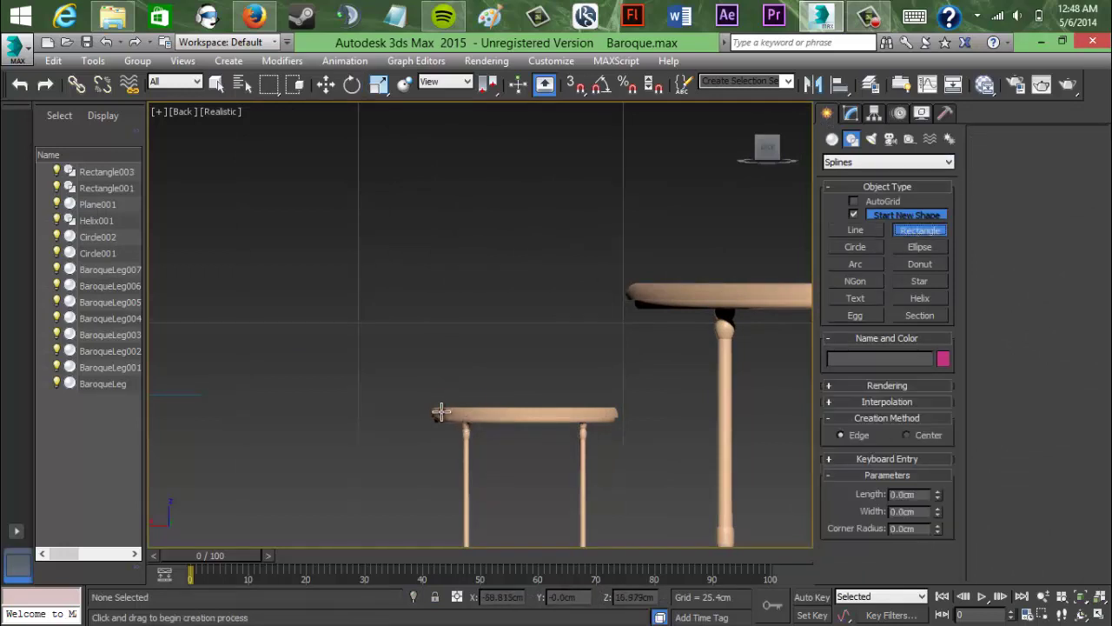
left_click_drag(440, 412, 390, 161)
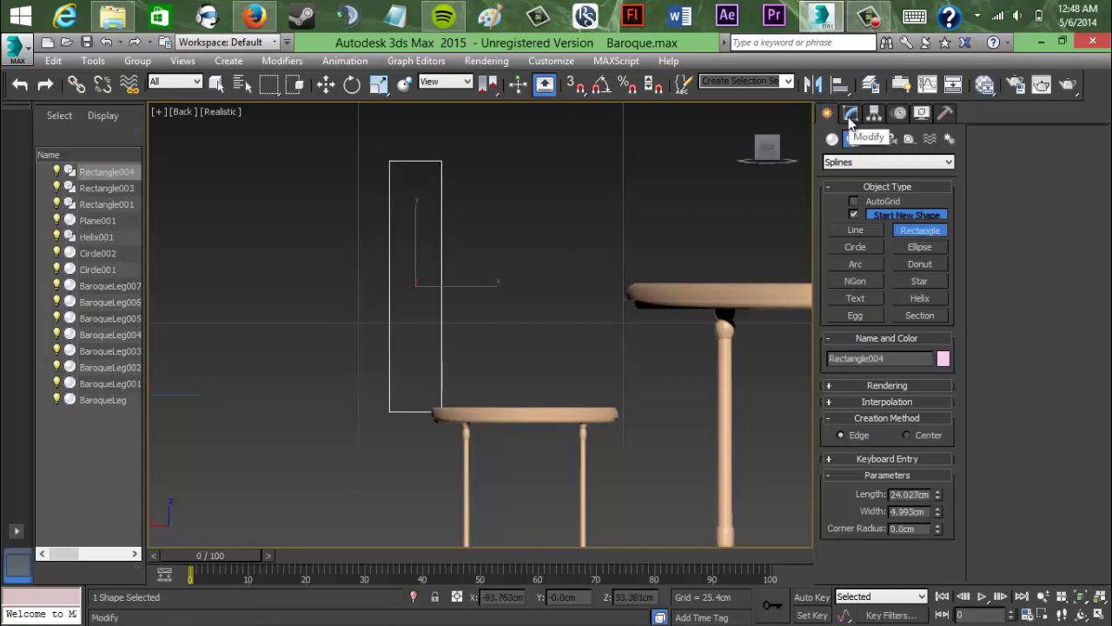
right_click(442, 199)
right_click(442, 199)
mouse_move(556, 356)
left_click(607, 357)
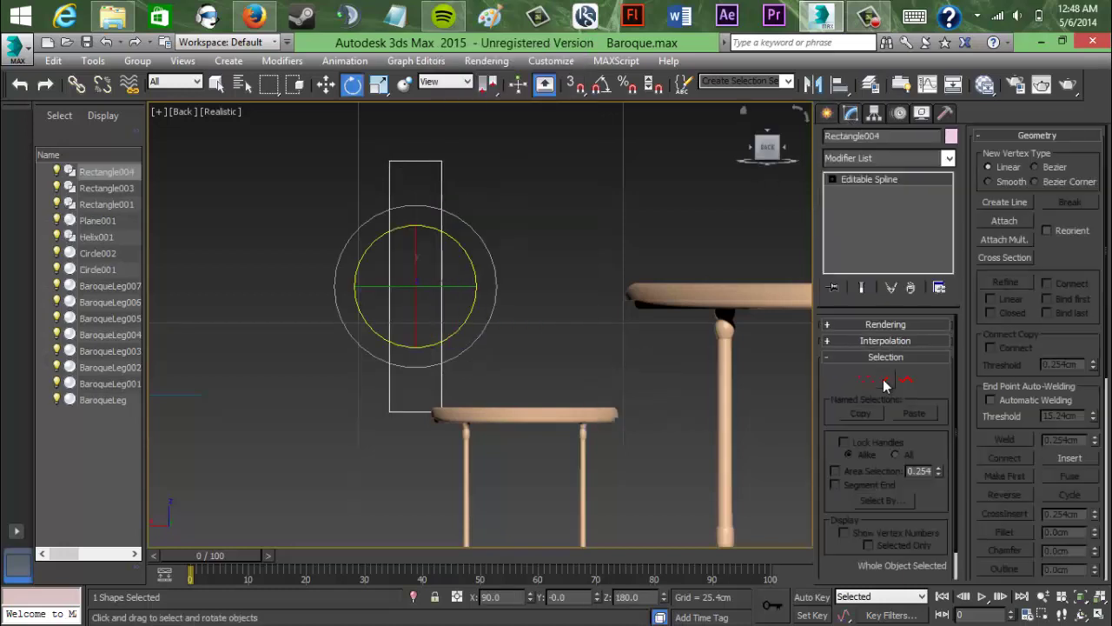
Step: Delete the left, top and bottom segments of the rectangle above the stool seat
left_click(886, 381)
left_click_drag(358, 144, 405, 471)
key("Delete")
left_click(827, 113)
left_click(856, 247)
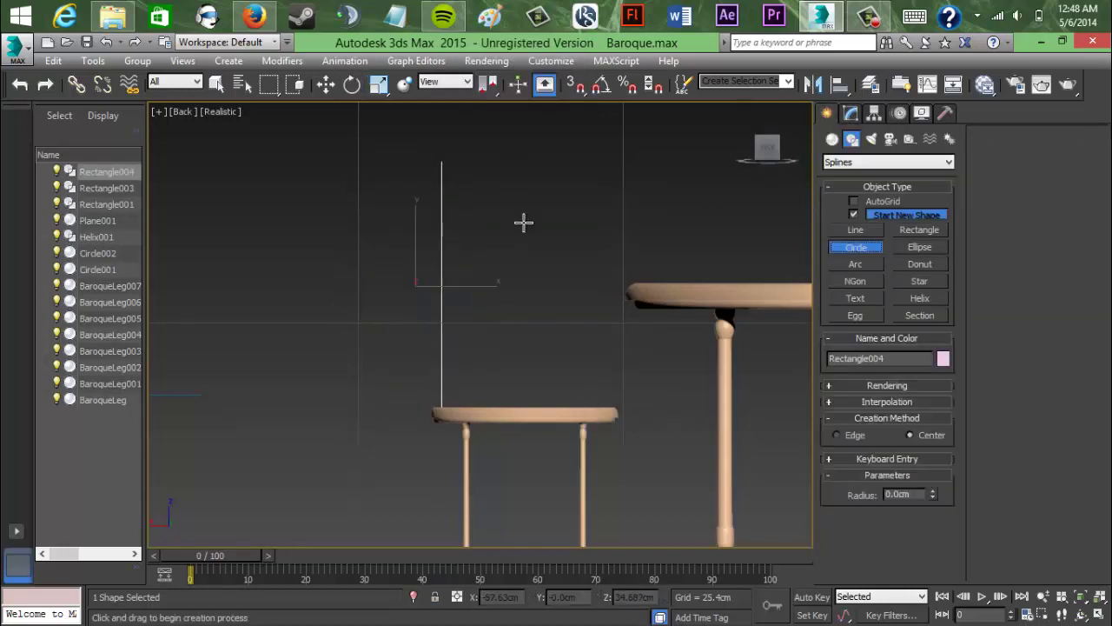
left_click_drag(410, 169, 376, 153)
key("ctrl+z")
Step: Draw a 1.3-turn helix about 6.3 cm in outer radius at the vertical line's upper end and flip it to 0 degrees Z rotation
left_click(920, 298)
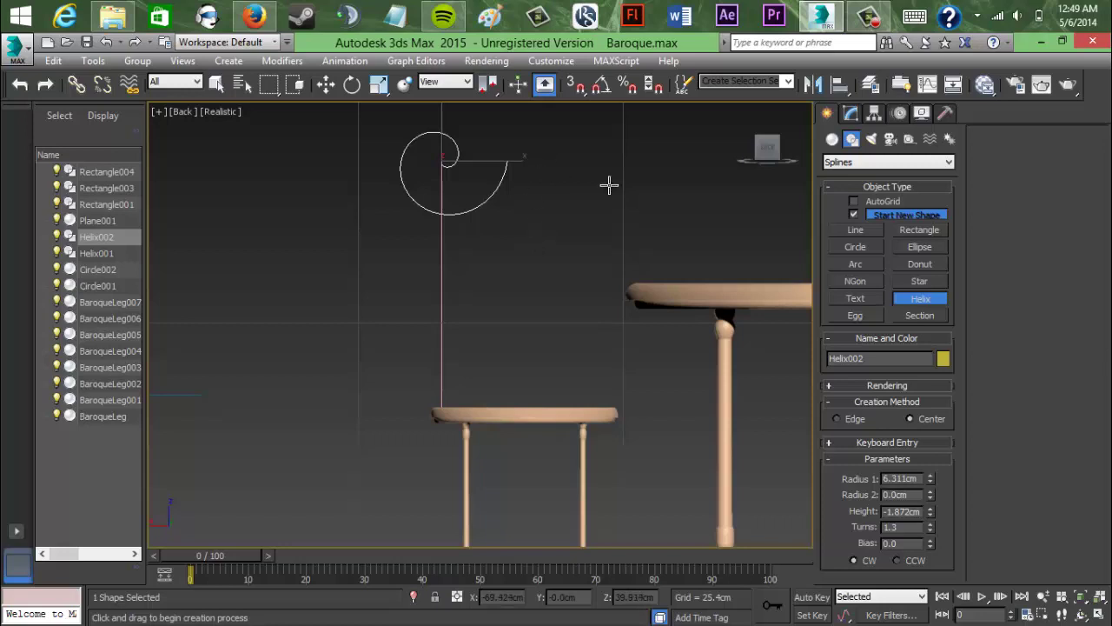
left_click(850, 114)
left_click(442, 258)
scroll(528, 218, "up", 3)
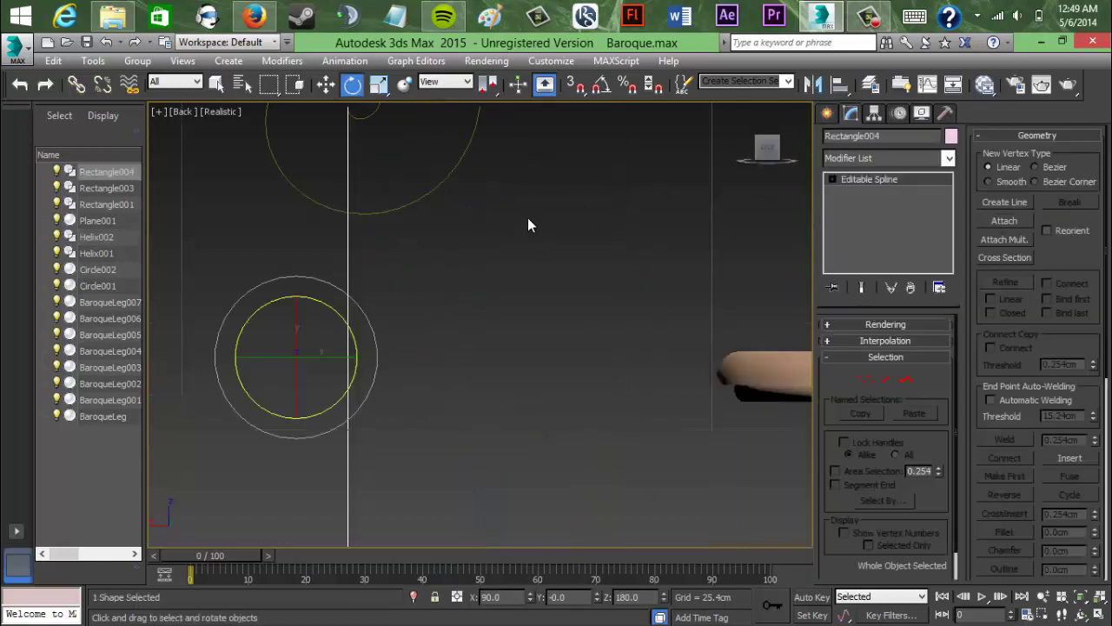
middle_click_drag(527, 225, 671, 370)
left_click(588, 306)
left_click_drag(526, 222, 231, 228)
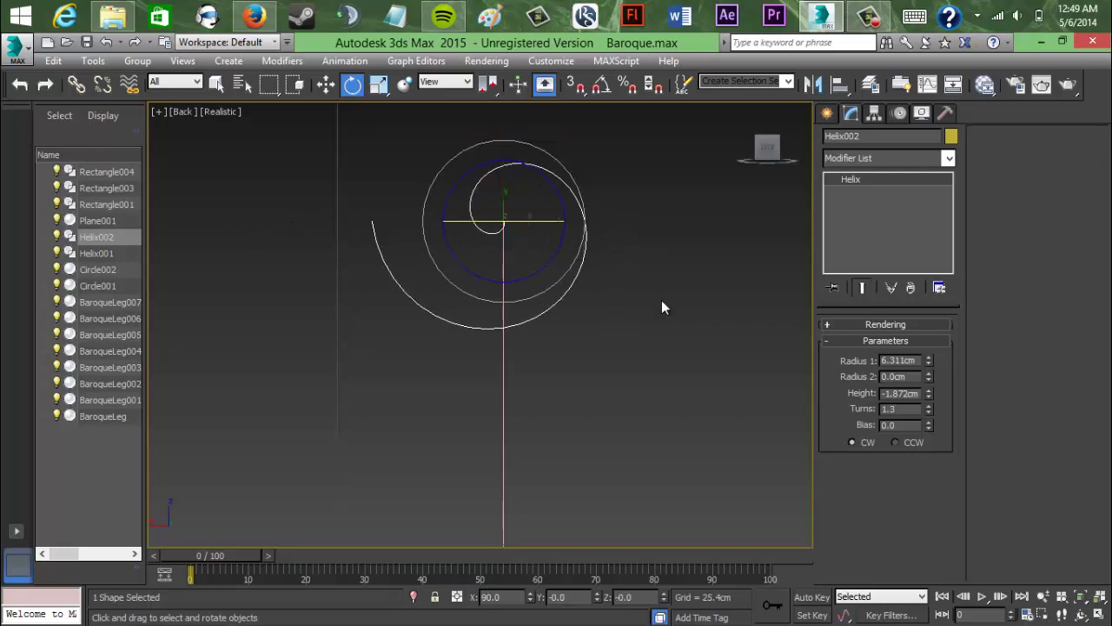
left_click_drag(563, 265, 215, 179)
left_click_drag(584, 597, 542, 582)
type("0")
key("Tab")
type("90")
key("Return")
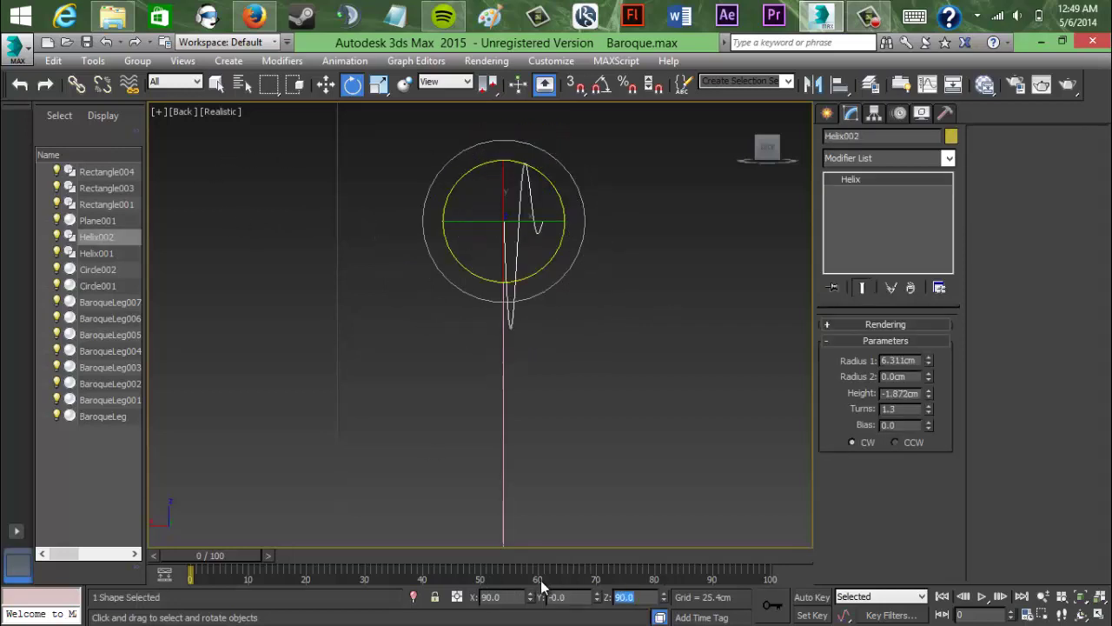
left_click(576, 522)
key("ctrl+z")
key("ctrl+z")
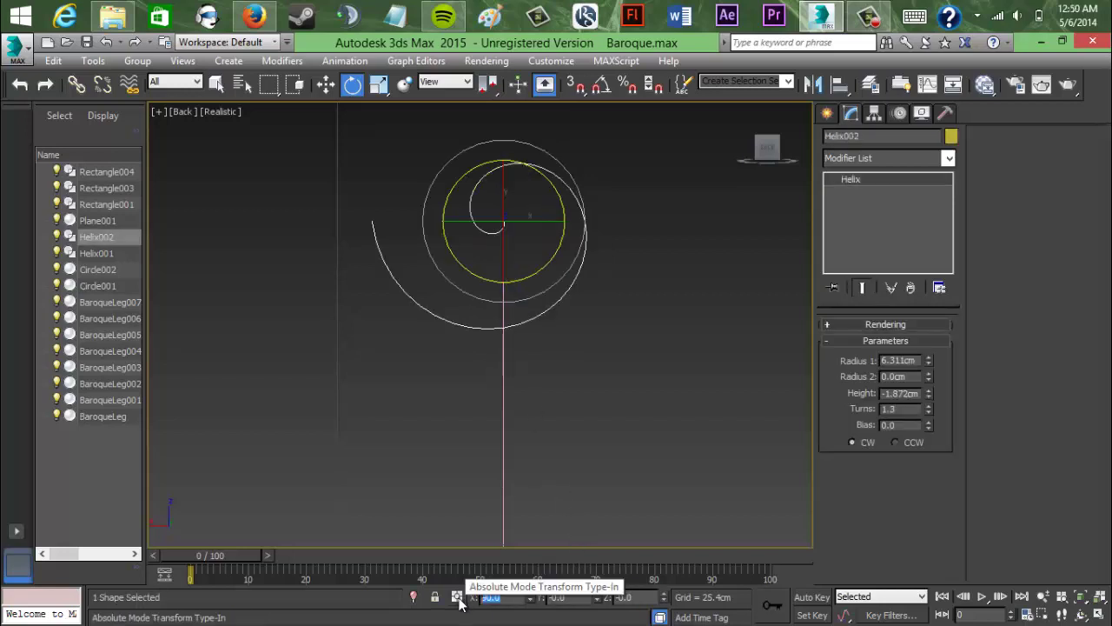
Step: Set the helix's Y rotation to 90 degrees and move it left until its outer curve meets the vertical line
key("Tab")
type("90")
key("Return")
left_click(682, 435)
left_click(598, 283)
key("w")
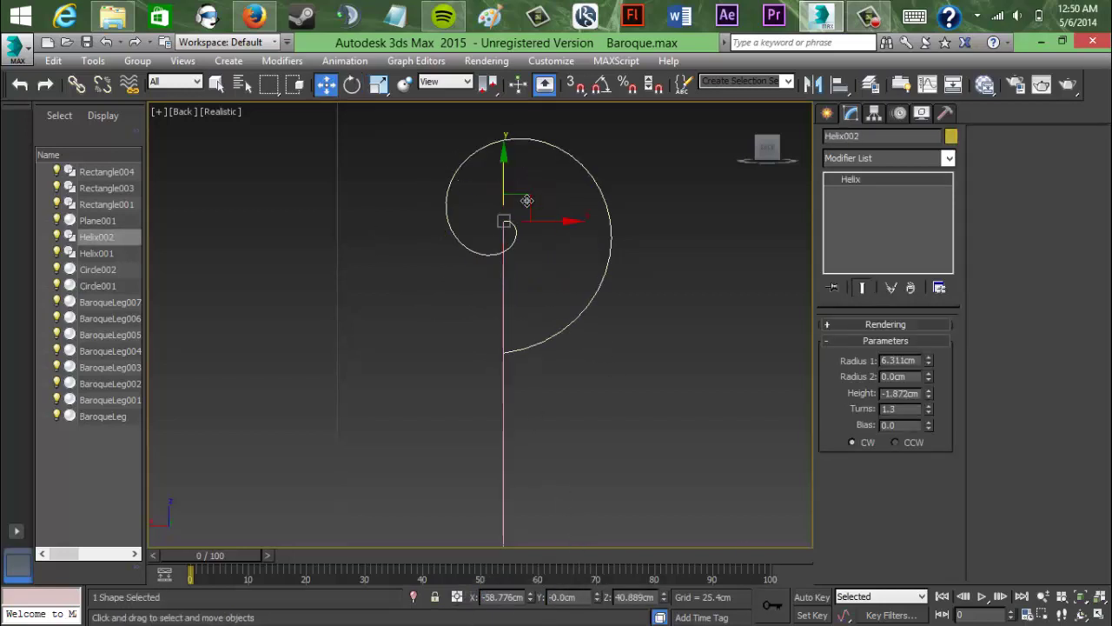
left_click_drag(557, 218, 449, 212)
key("e")
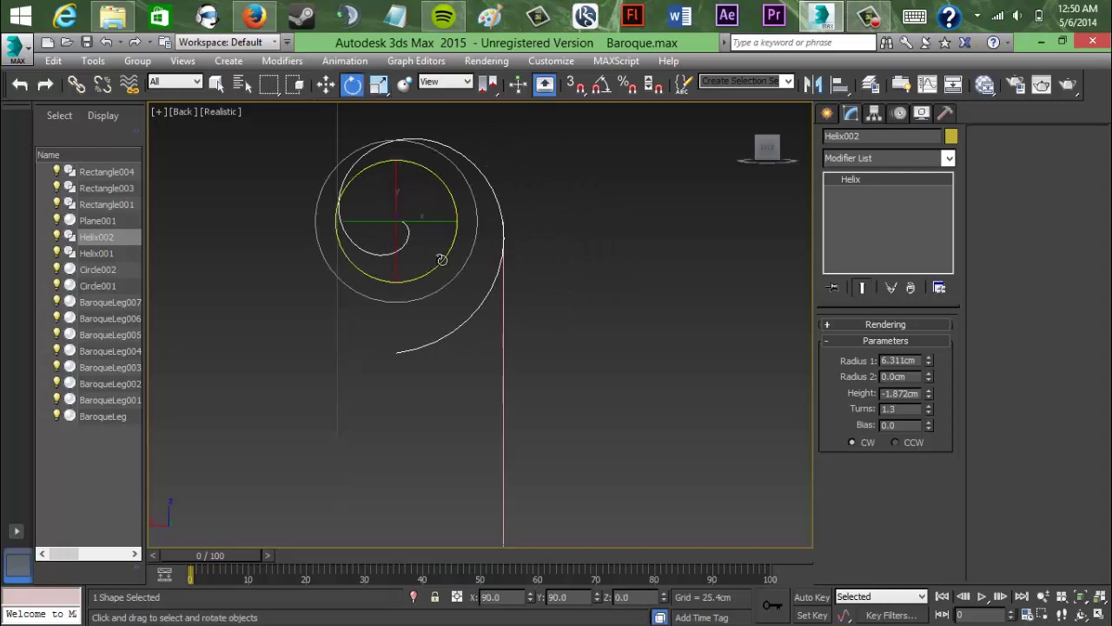
left_click_drag(442, 256, 512, 133)
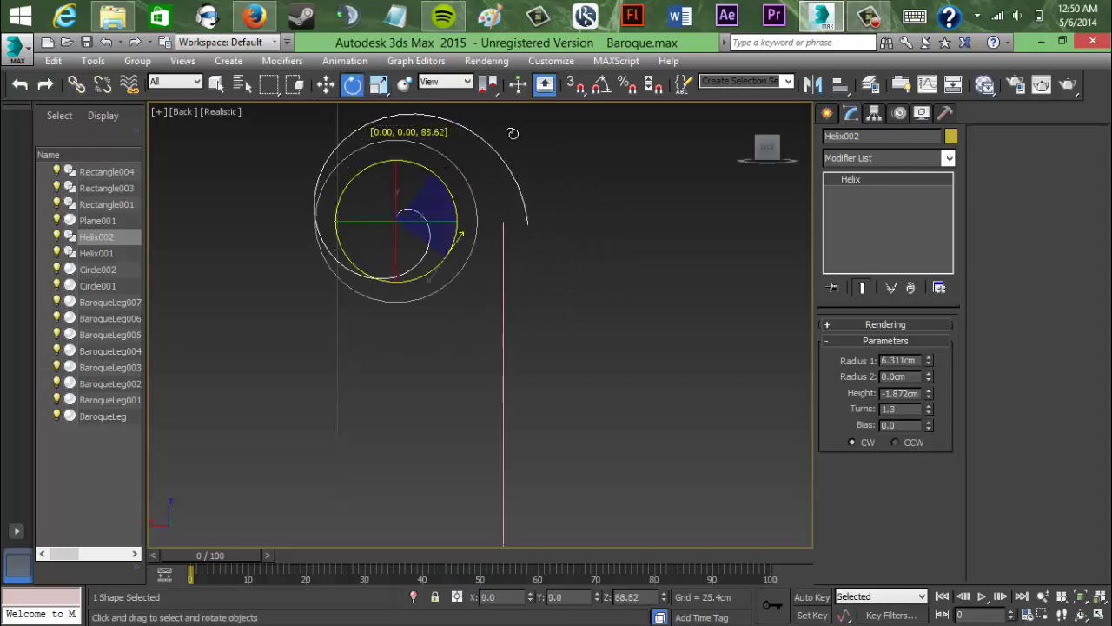
double_click(565, 597)
type("90")
key("Tab")
type("90")
key("Return")
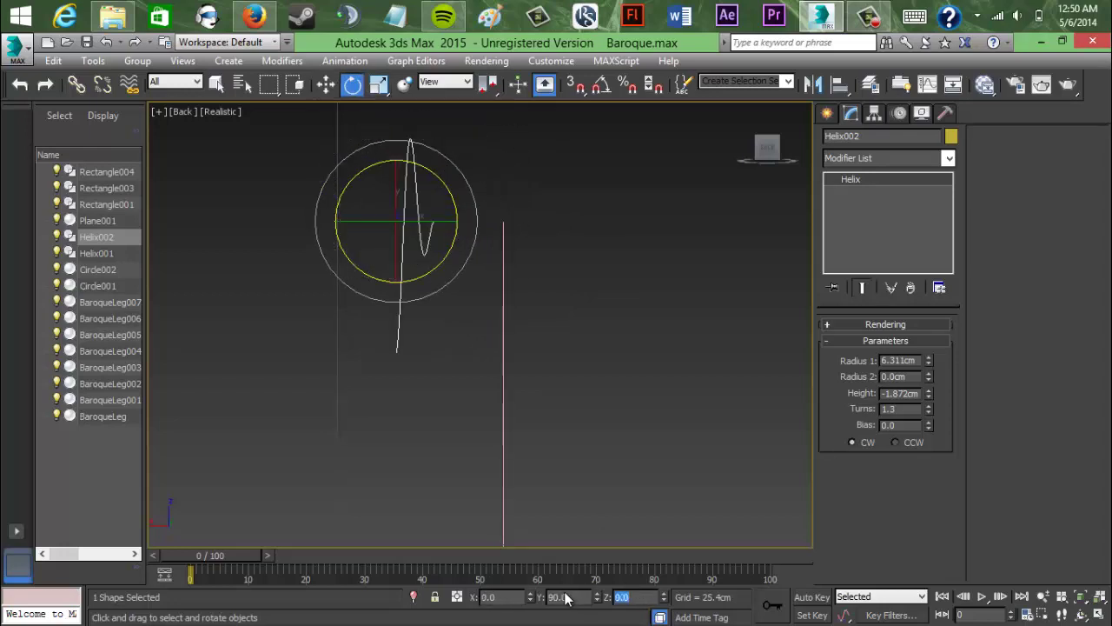
left_click(461, 370)
key("ctrl+z")
key("ctrl+z")
Step: Rotate the helix about 90.7 degrees in the back view and move it so its outer end meets the vertical line's upper end
left_click_drag(454, 206, 199, 131)
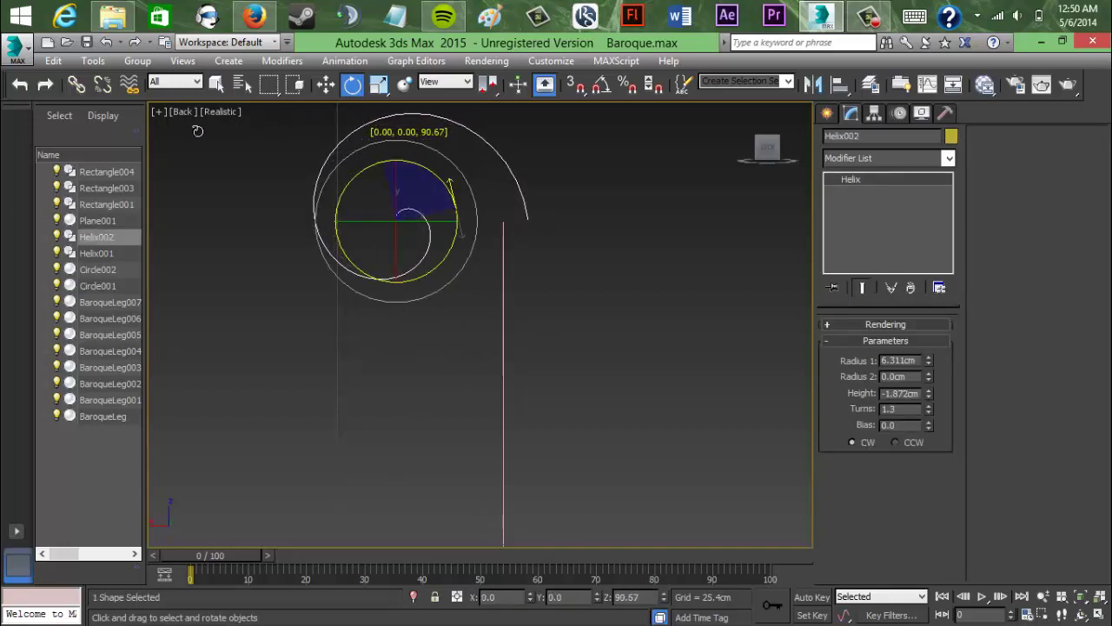
left_click(327, 85)
left_click_drag(433, 222, 408, 220)
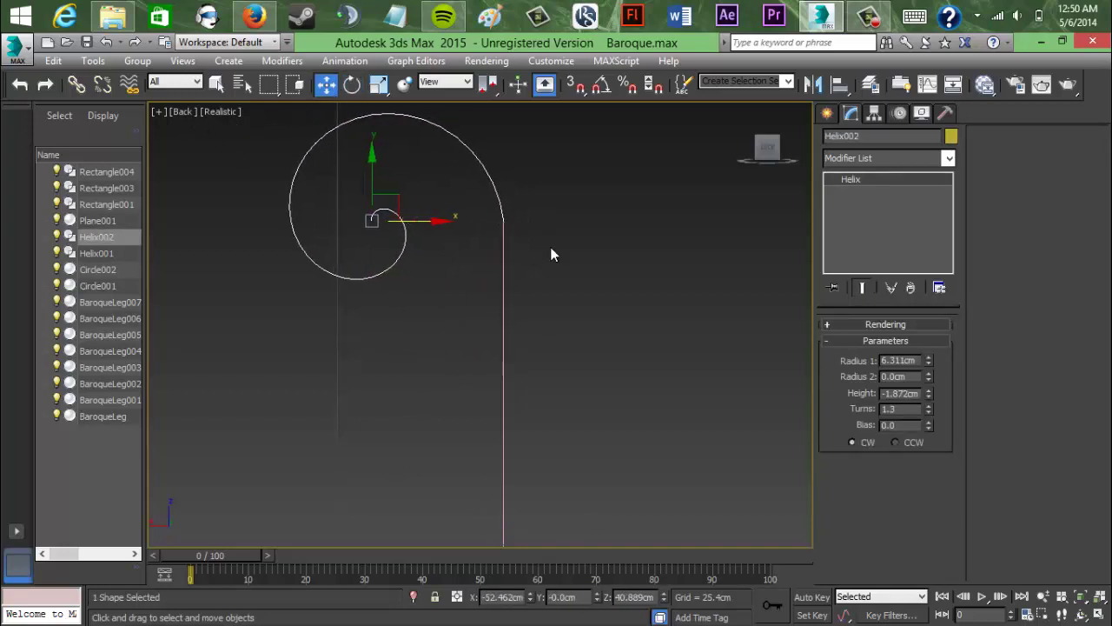
Step: Attach the helix to the vertical line spline
left_click(504, 261)
left_click(1005, 222)
left_click(501, 211)
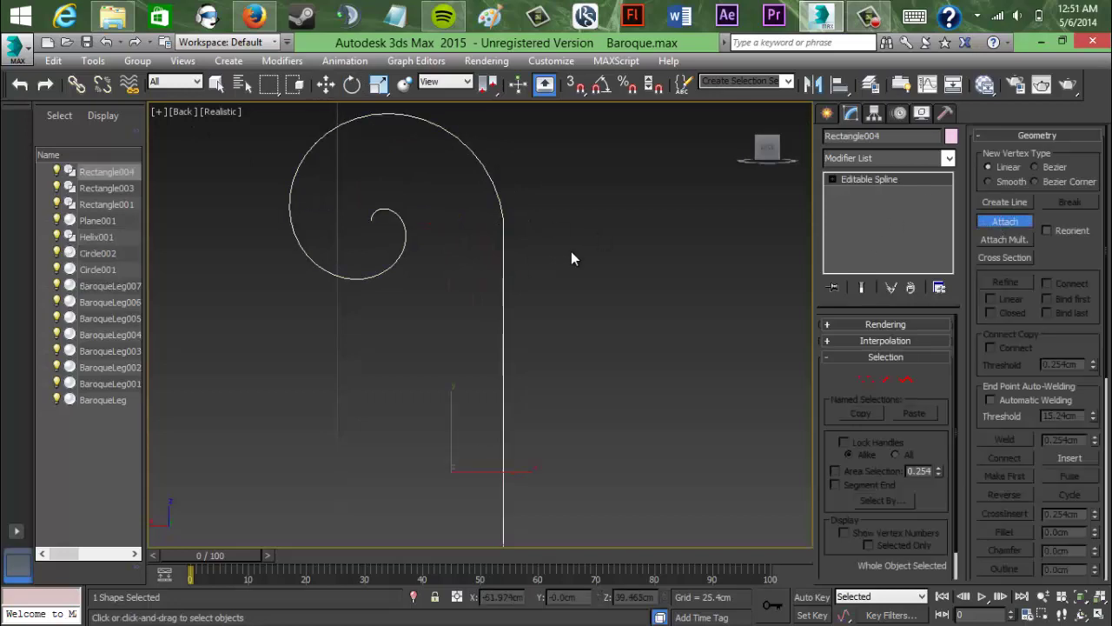
left_click(882, 382)
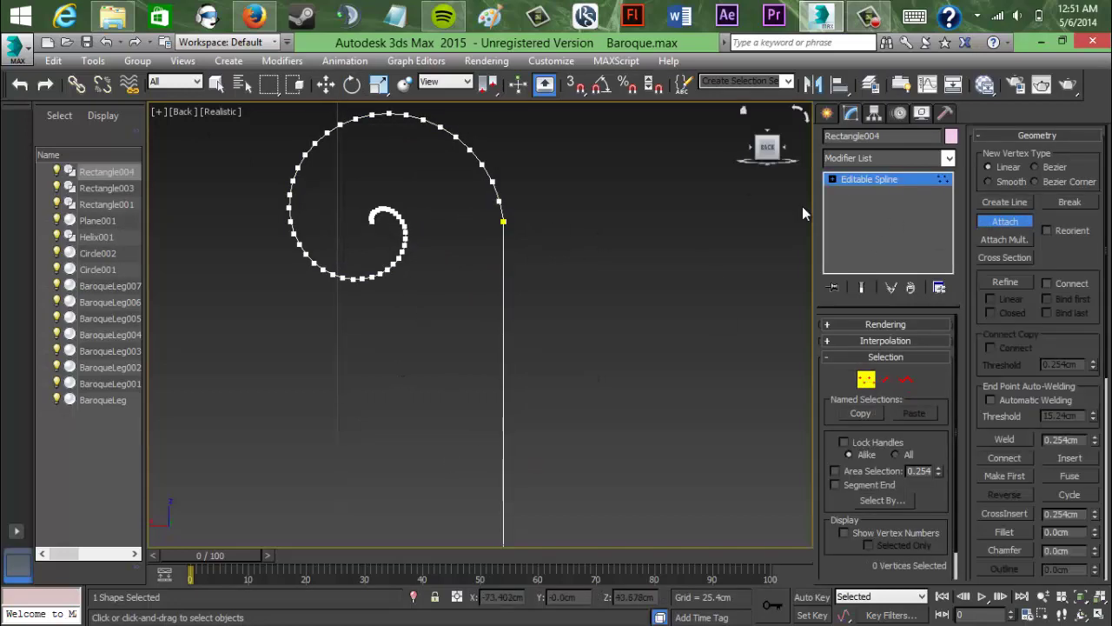
right_click(421, 319)
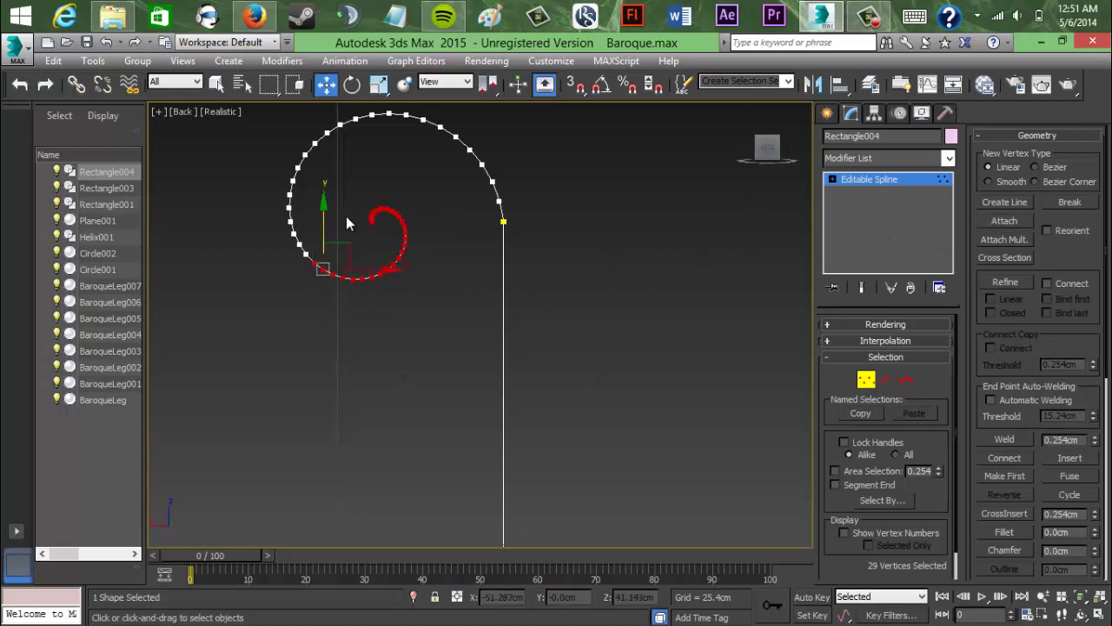
left_click_drag(293, 129, 278, 118)
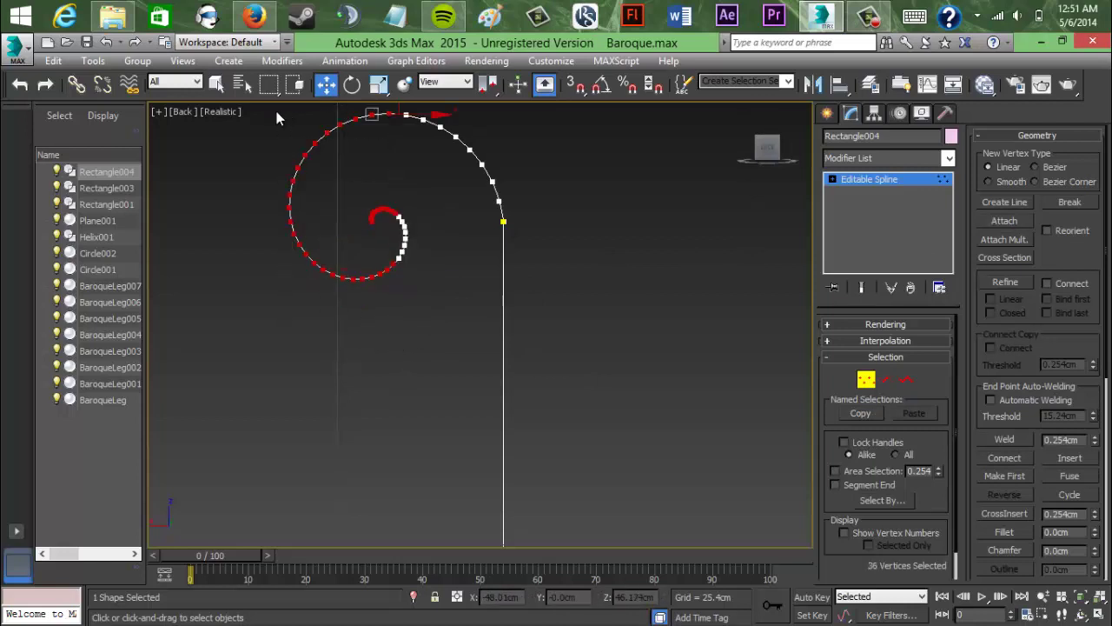
middle_click_drag(400, 172, 401, 205)
left_click_drag(375, 110, 374, 111)
left_click(446, 357)
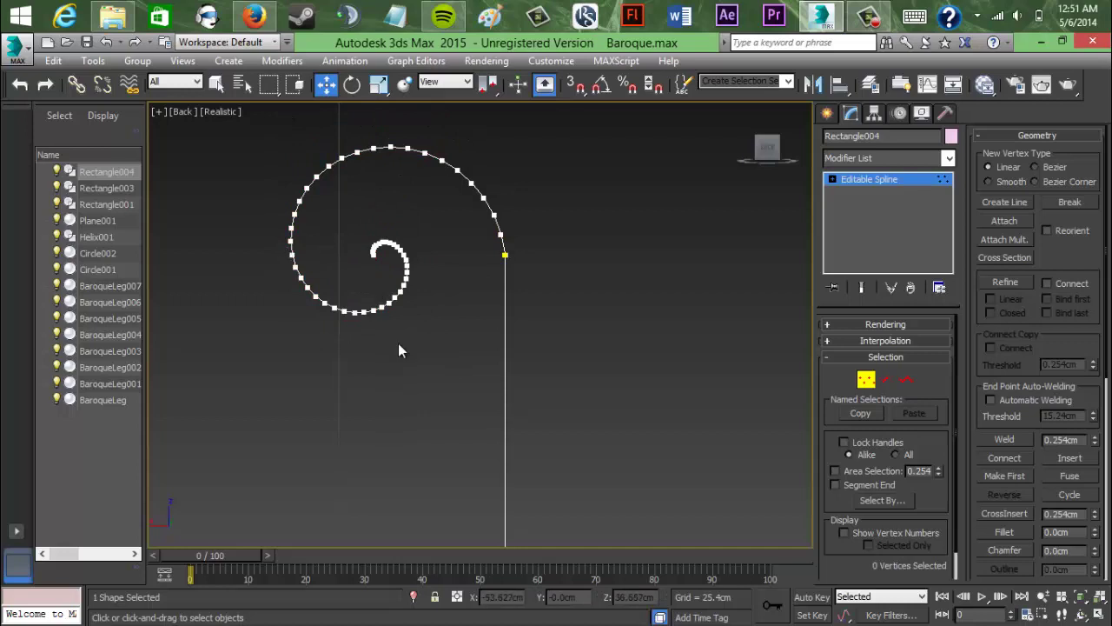
middle_click_drag(416, 347, 411, 345)
Step: Try to combine the vertical line and the spiral with a Boolean Union at spline level
left_click(906, 378)
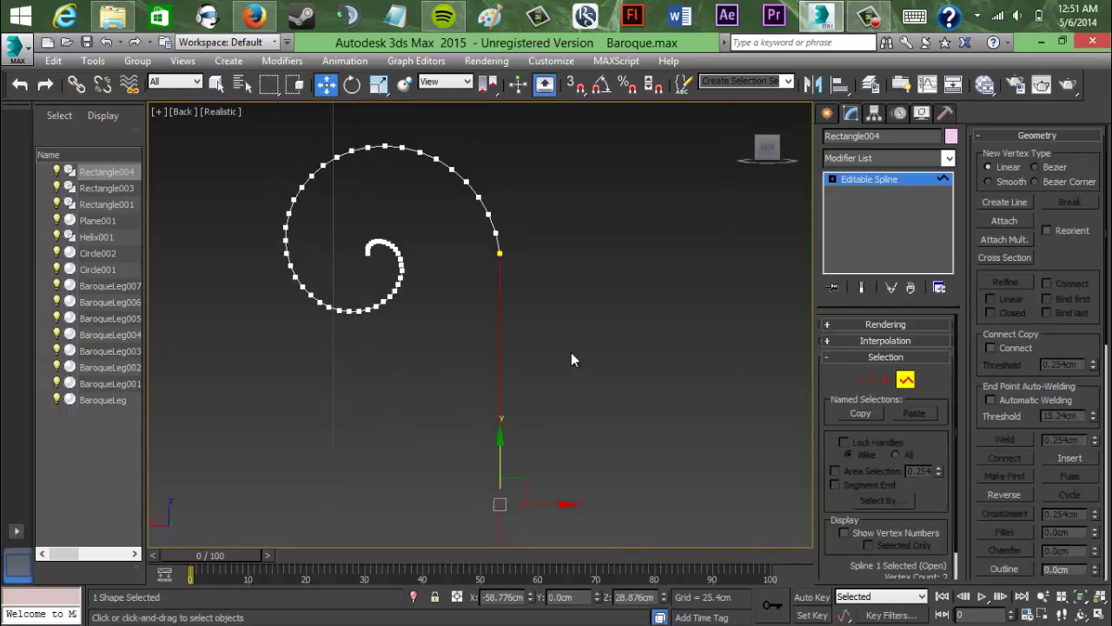
scroll(1037, 483, "down", 4)
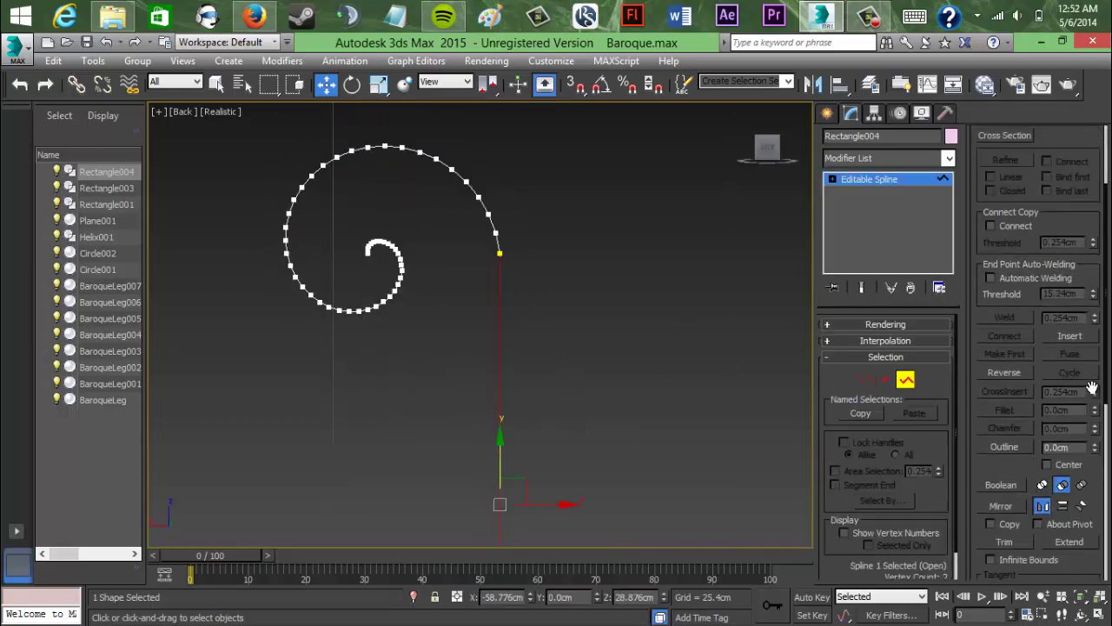
left_click(496, 240)
left_click(996, 441)
left_click(500, 338)
left_click(1000, 437)
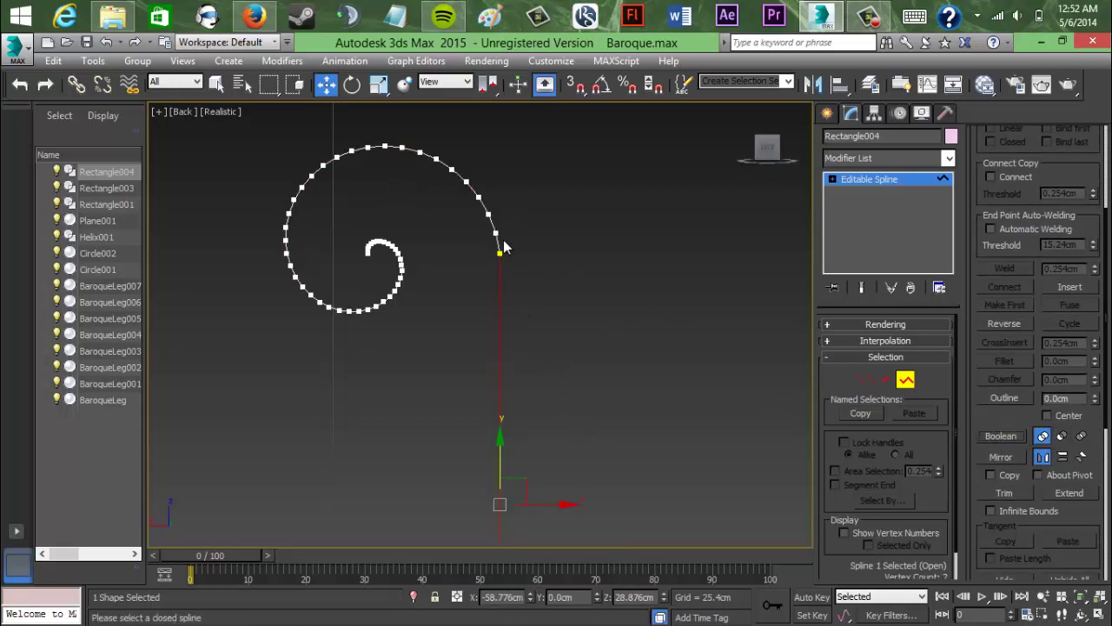
left_click(499, 242)
Step: Switch to the left view and undo attaching the helix to the vertical line
left_click(461, 312)
key("l")
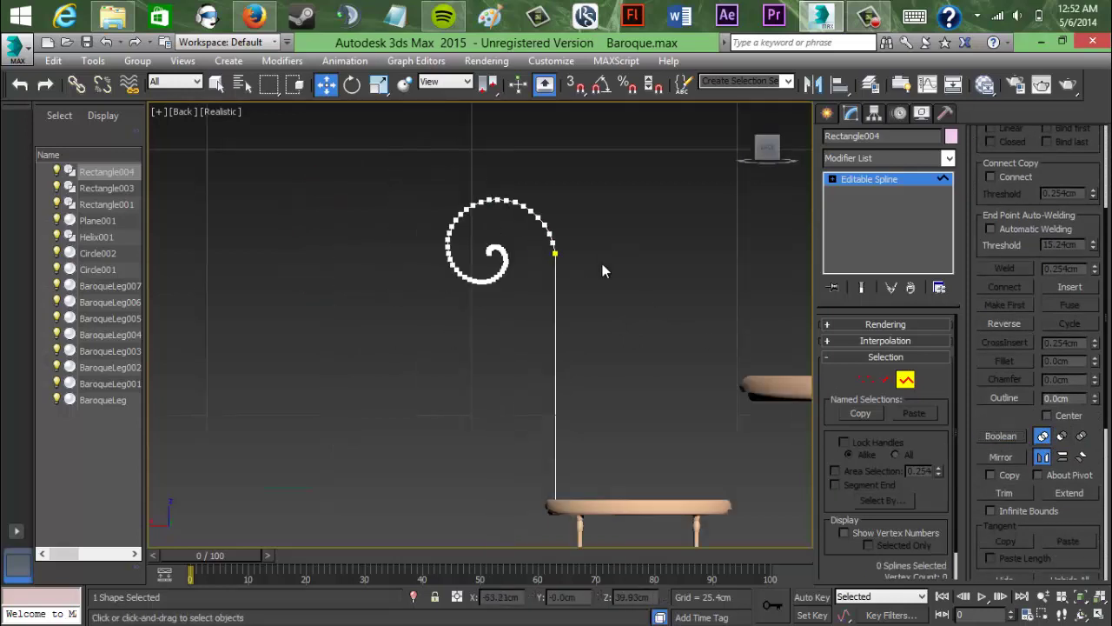
left_click(468, 298)
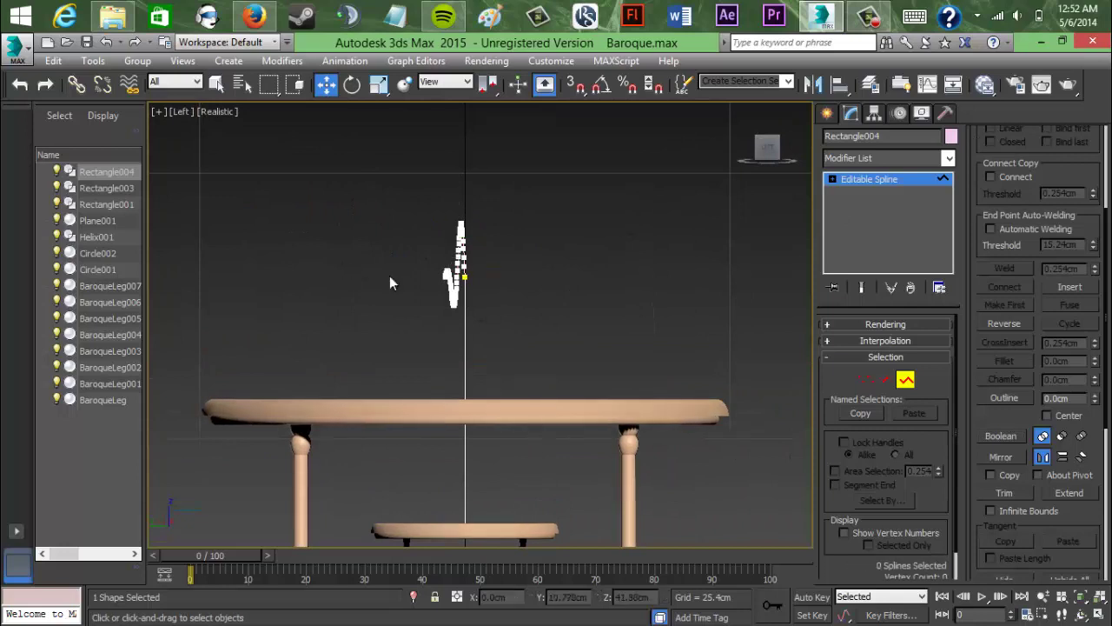
left_click(588, 296)
key("ctrl+z")
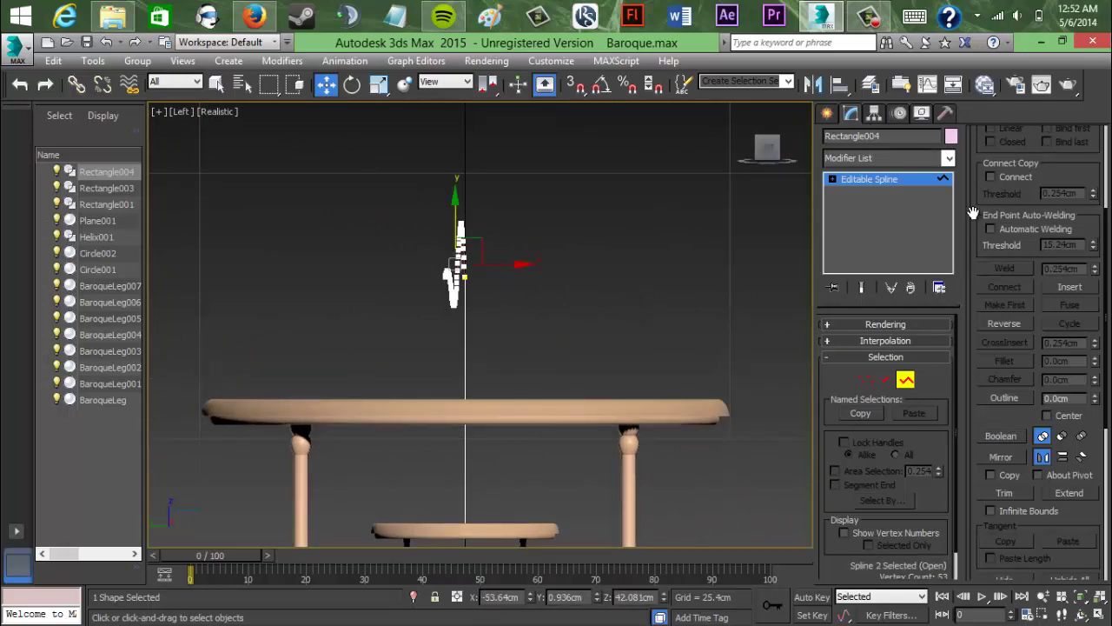
key("ctrl+z")
scroll(973, 213, "up", 1)
scroll(973, 213, "up", 3)
left_click(467, 231)
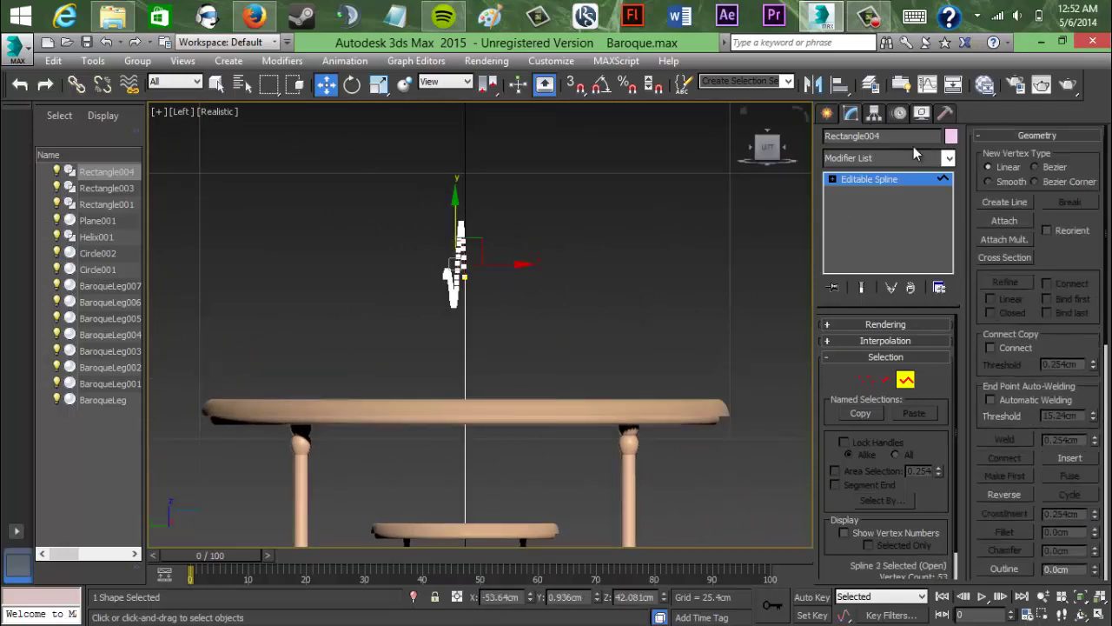
left_click(827, 113)
left_click(850, 113)
key("ctrl+z")
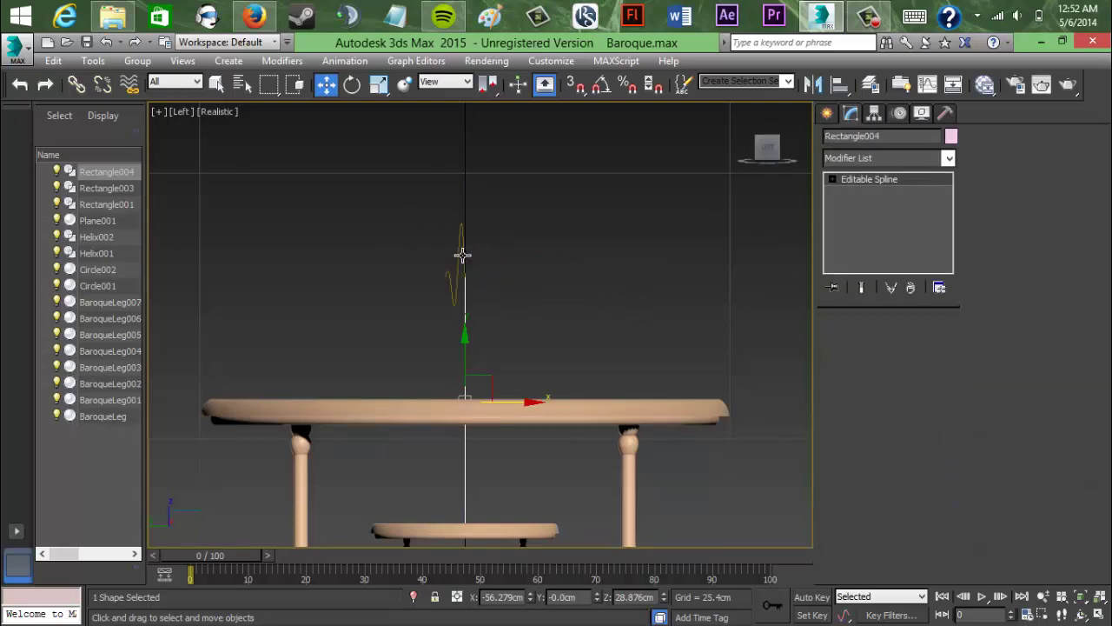
Step: Set the helix's height to 0 cm and scale it down uniformly in the back view
left_click(462, 255)
key("Return")
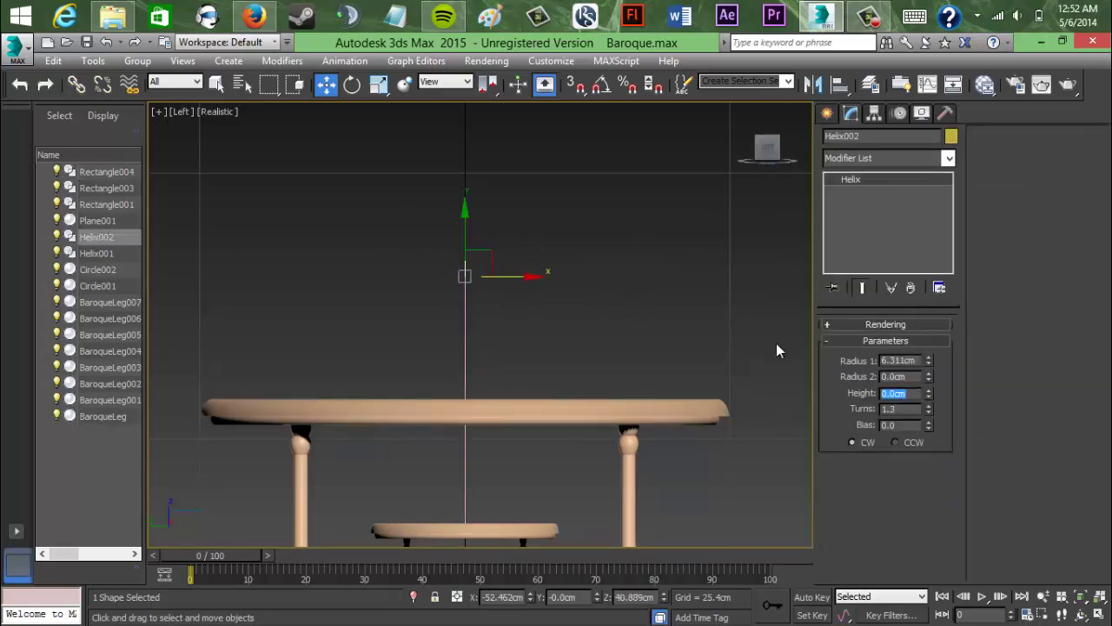
left_click(744, 148)
left_click(479, 331)
left_click(479, 330)
left_click(378, 84)
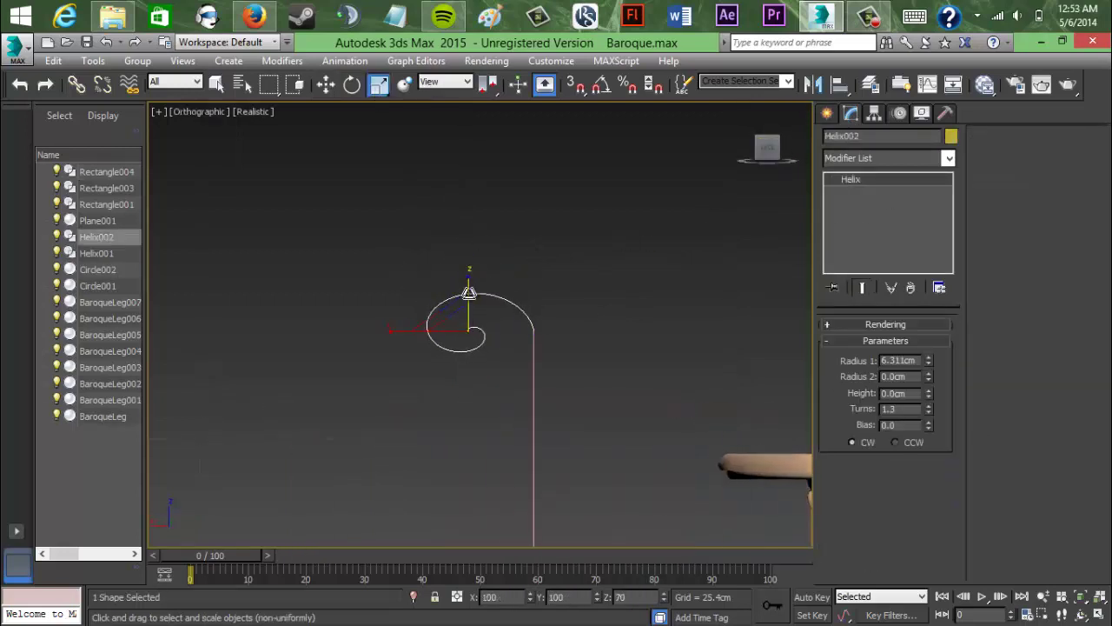
left_click_drag(468, 286, 457, 196)
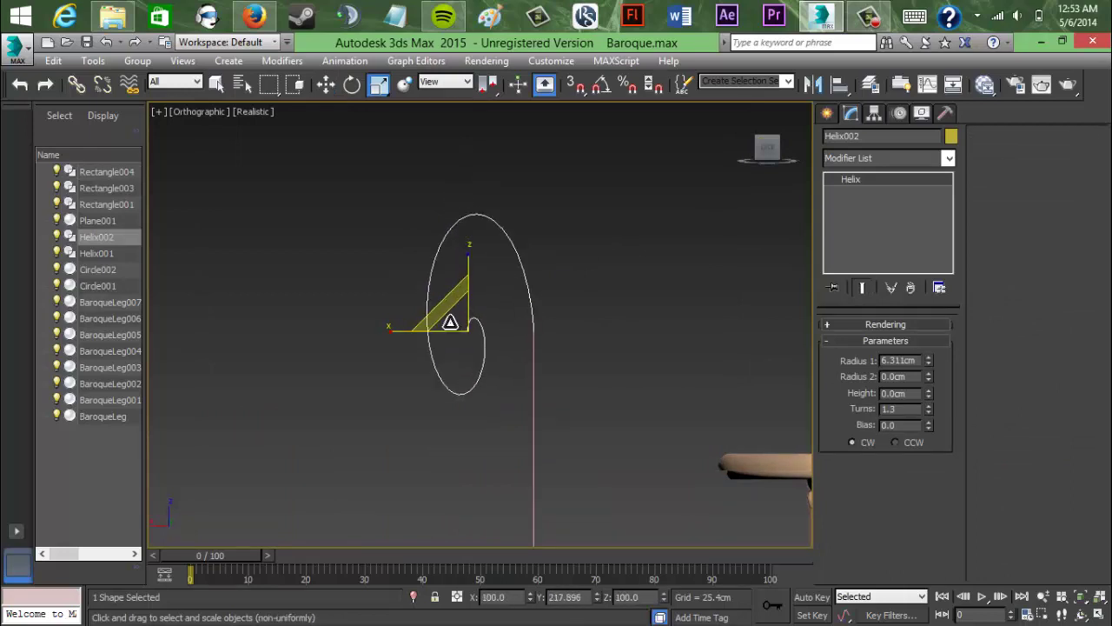
key("ctrl+z")
left_click_drag(449, 323, 533, 425)
Step: Move the helix along X so its outer end meets the upper end of the vertical line
left_click(326, 84)
scroll(523, 331, "up", 5)
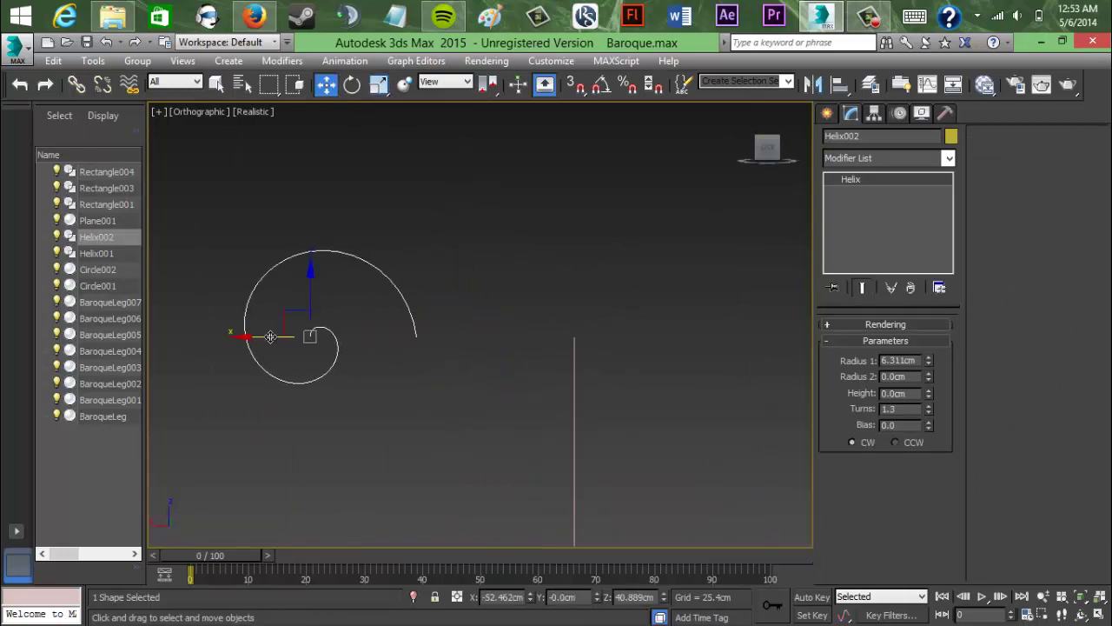
left_click_drag(270, 336, 427, 342)
Step: Attach the reduced helix to the vertical line spline
left_click(555, 355)
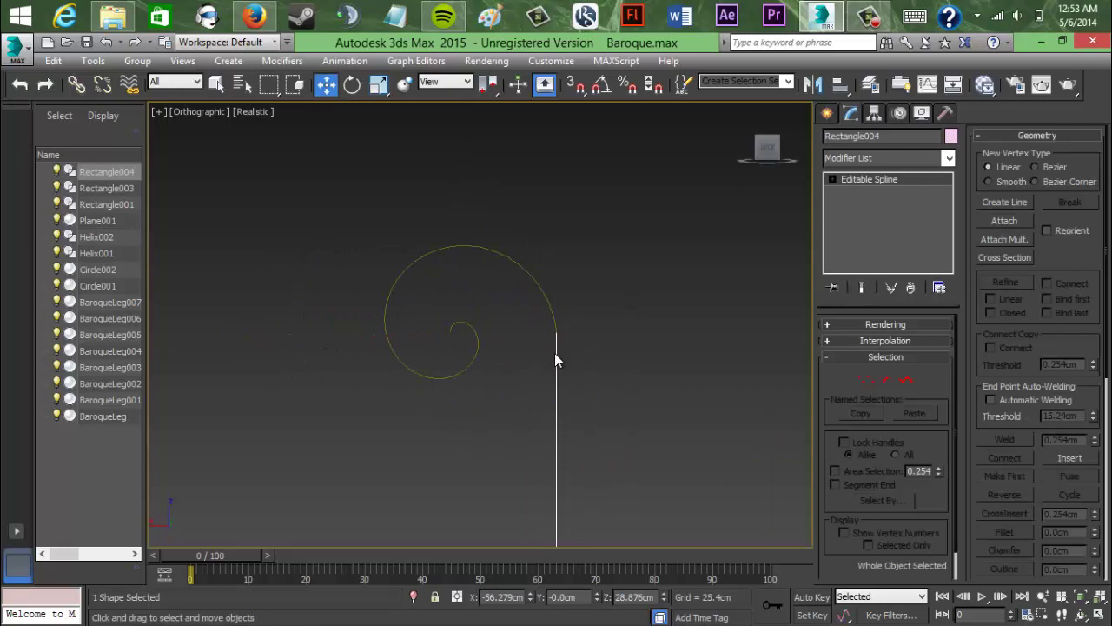
left_click(1005, 220)
left_click(546, 298)
scroll(578, 327, "up", 5)
Step: Try again to join the line and the scroll with a Boolean Union at spline level
left_click(866, 379)
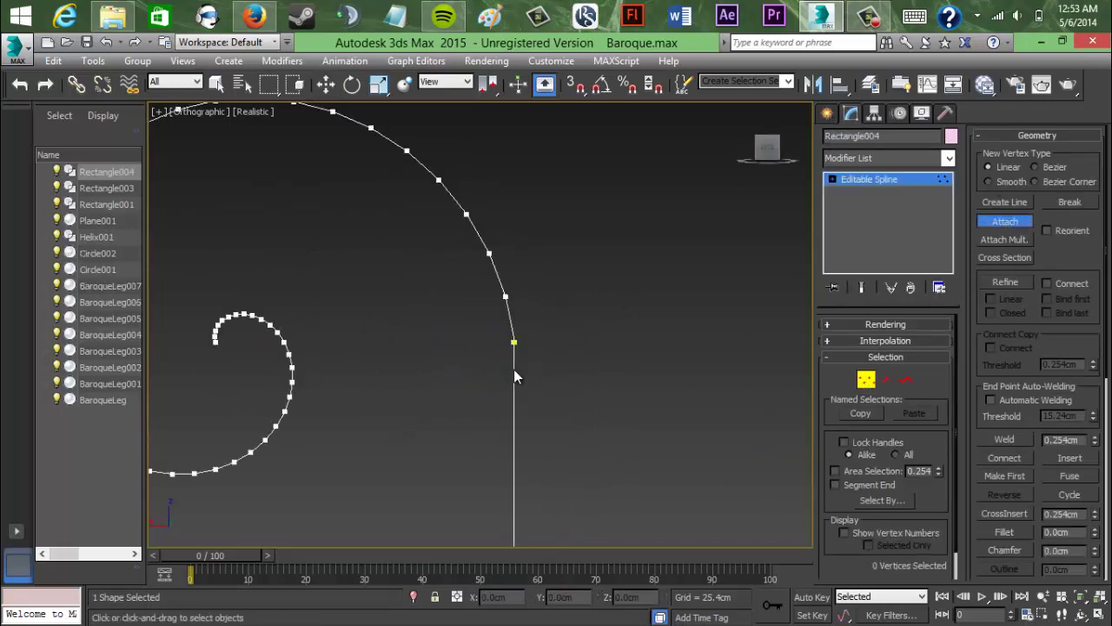
left_click(906, 379)
scroll(970, 427, "down", 5)
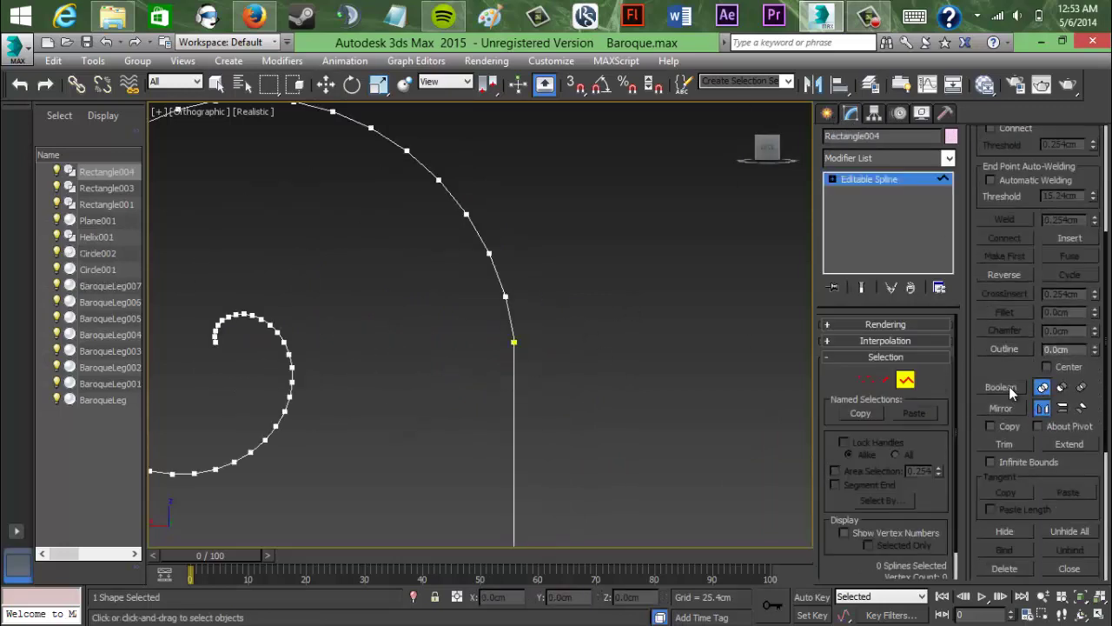
left_click(1009, 385)
left_click(511, 325)
left_click(514, 371)
left_click(1001, 386)
left_click(512, 331)
Step: Select the two neighbouring end vertices where the line meets the scroll and weld them into one
scroll(511, 362, "up", 6)
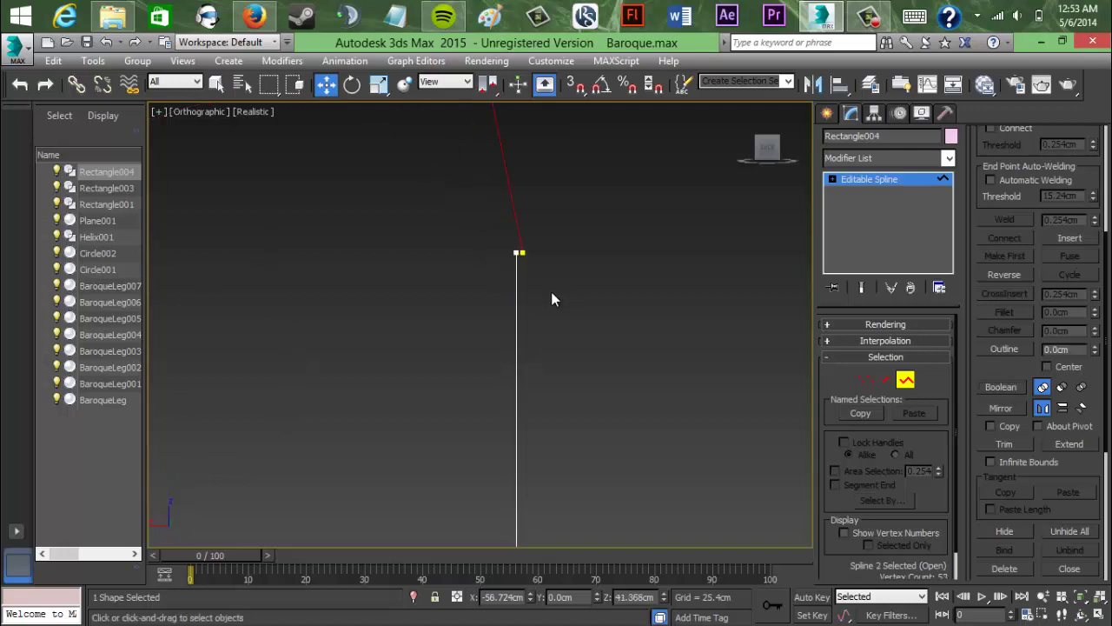
middle_click_drag(551, 291, 585, 370)
left_click(866, 379)
left_click_drag(519, 330, 589, 365)
left_click(1006, 223)
scroll(999, 226, "down", 3)
scroll(436, 282, "down", 6)
scroll(541, 248, "down", 7)
middle_click_drag(541, 247, 468, 246)
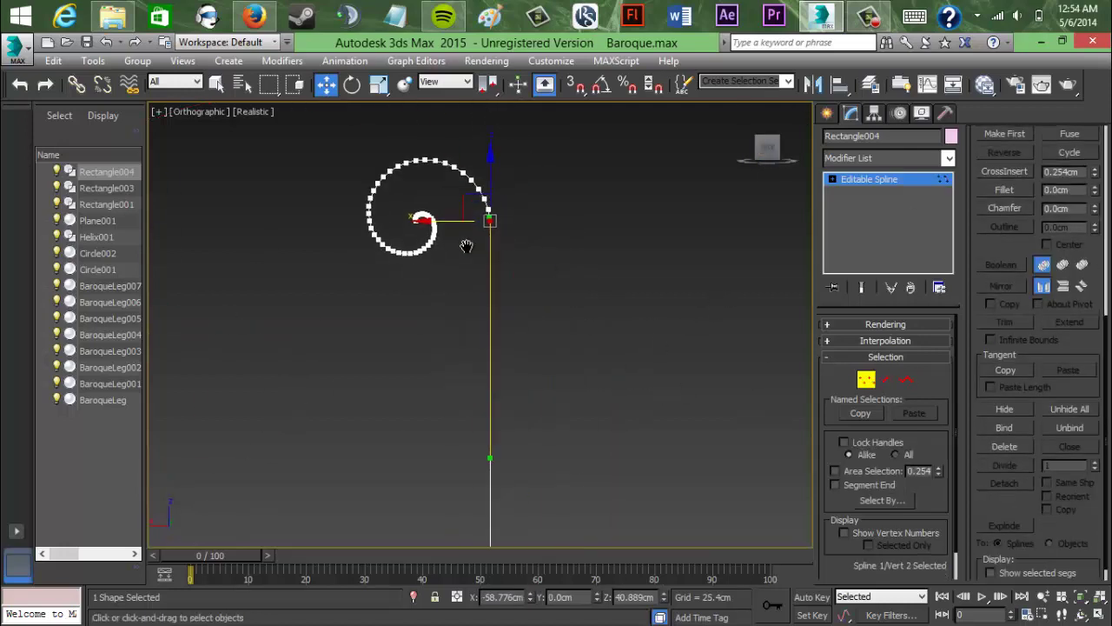
Step: Select all vertices of the scroll and lower them along Z to shorten the backrest profile
scroll(403, 234, "down", 5)
left_click(359, 335)
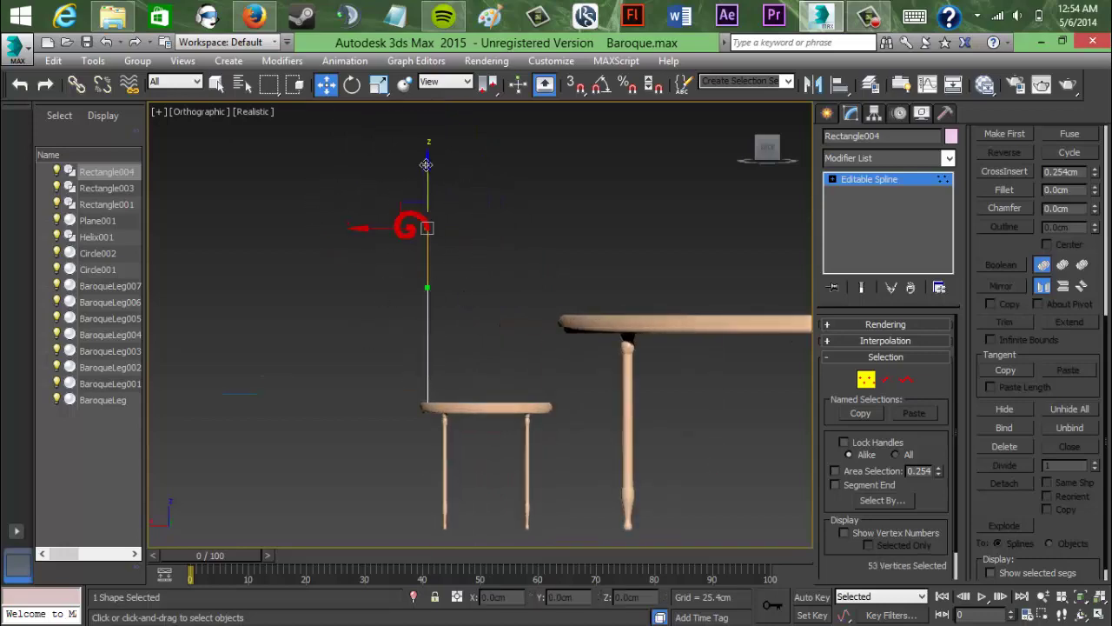
left_click_drag(426, 164, 426, 215)
left_click(608, 156)
Step: In the left view, move the whole profile spline sideways so it lines up with one of the chair's legs
scroll(727, 111, "up", 3)
middle_click_drag(727, 111, 659, 200, "alt")
left_click(768, 148)
left_click(787, 149)
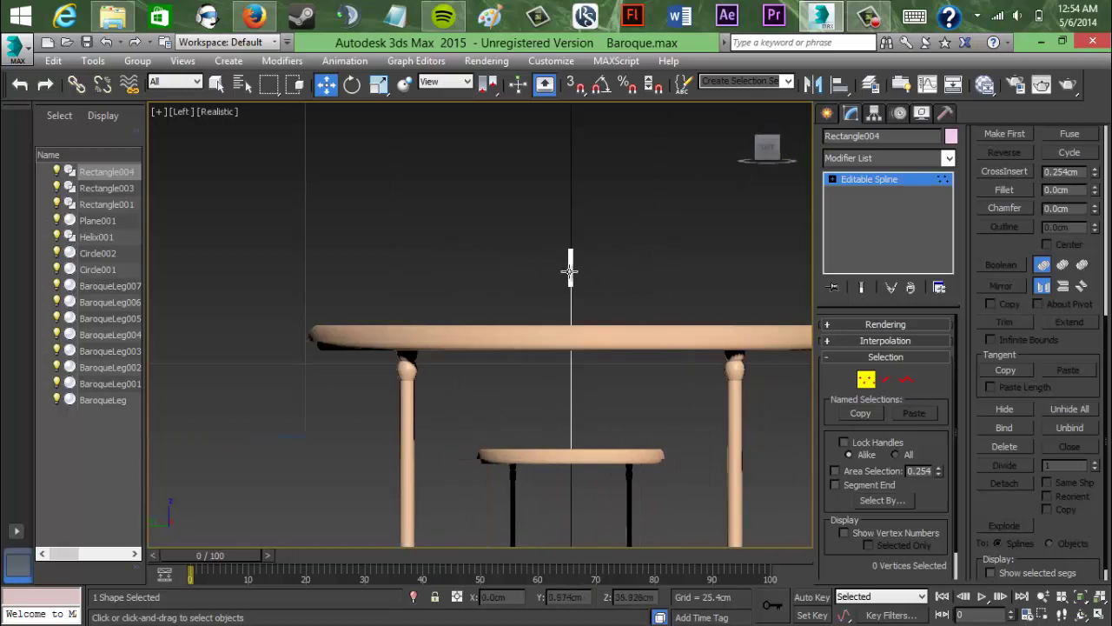
left_click(906, 379)
left_click(571, 302)
left_click_drag(625, 351, 579, 351)
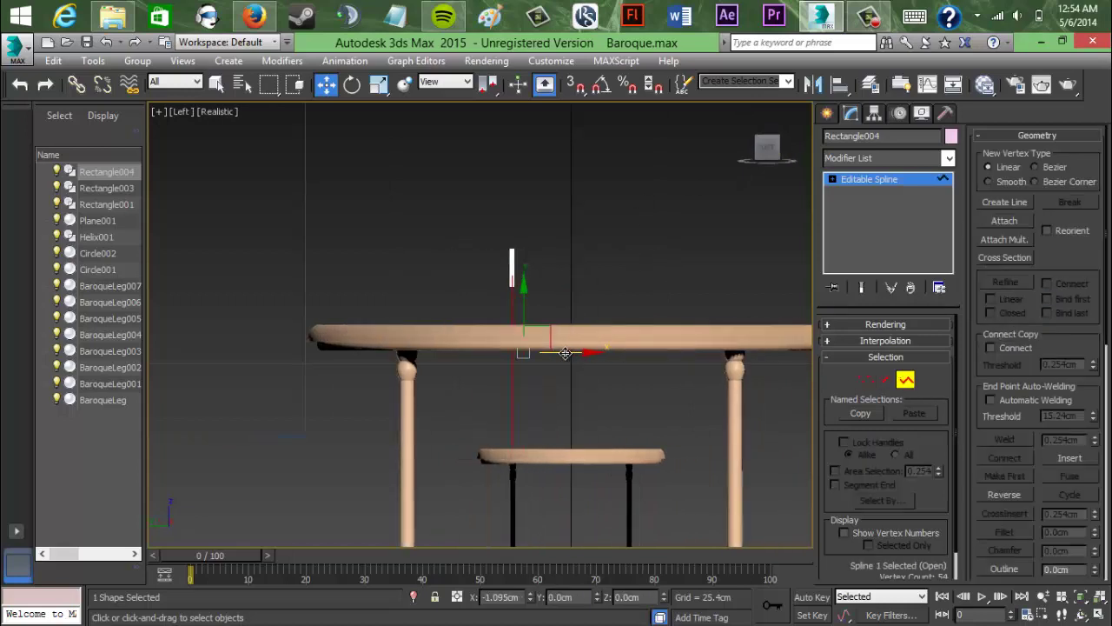
left_click(946, 165)
left_click(826, 442)
key("ctrl+z")
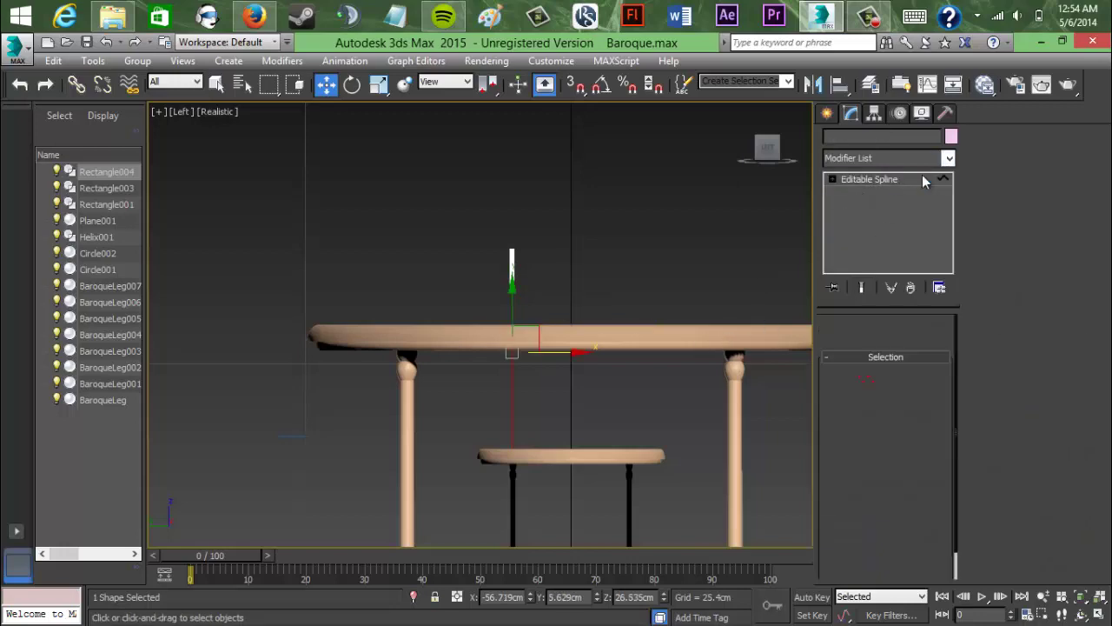
left_click(947, 159)
scroll(882, 509, "down", 6)
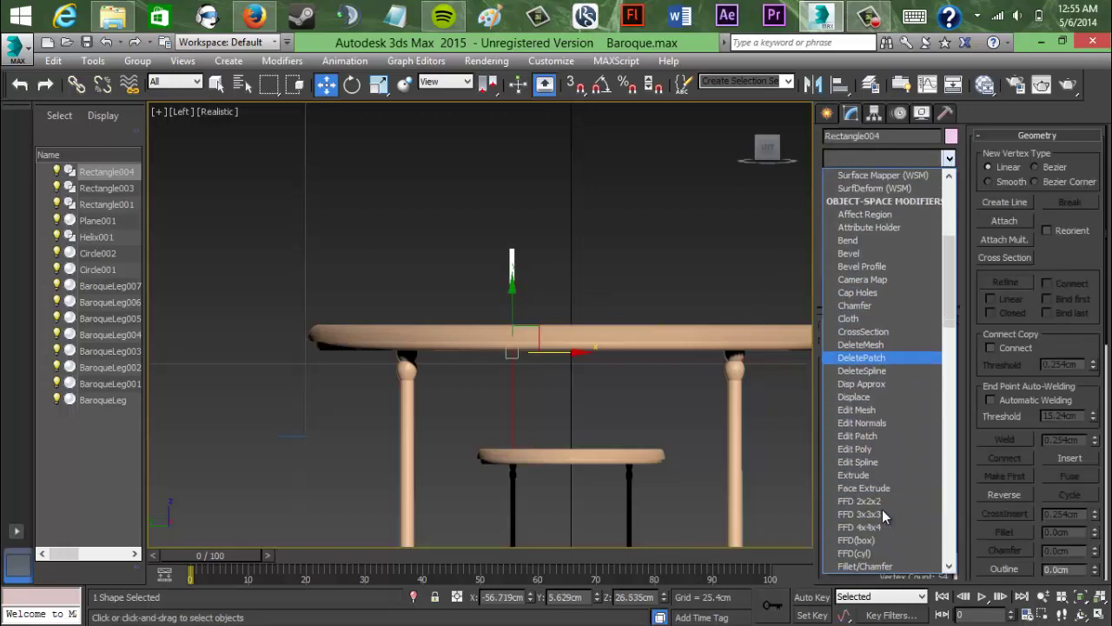
scroll(888, 515, "up", 6)
left_click(948, 158)
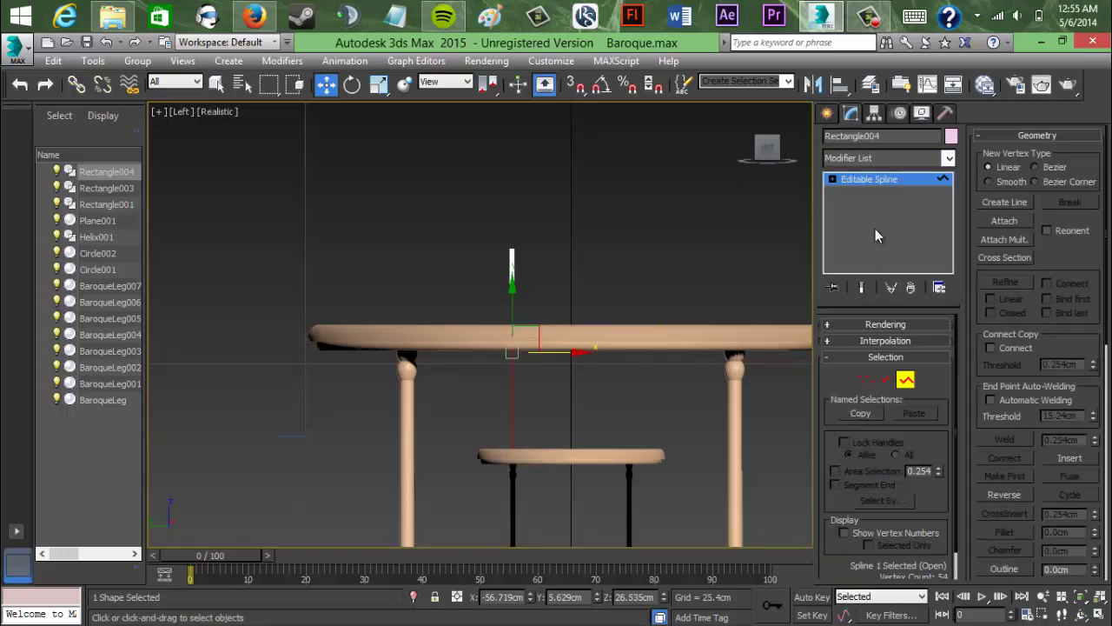
Step: Copy the profile spline along the seat's width so the duplicate lines up with the opposite chair leg
left_click_drag(577, 354, 694, 353, "shift")
left_click(683, 294)
left_click_drag(761, 163, 204, 184)
left_click(760, 157)
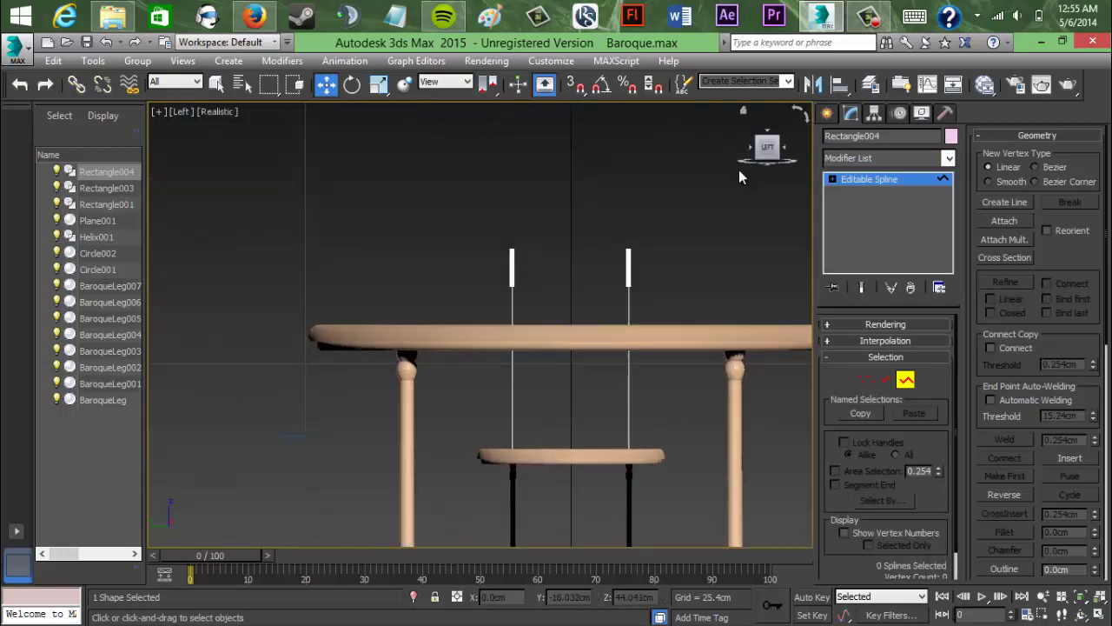
Step: Try a Bevel modifier on both profile splines and undo it
middle_click_drag(649, 278, 631, 268)
scroll(631, 269, "up", 4)
middle_click_drag(645, 318, 634, 132)
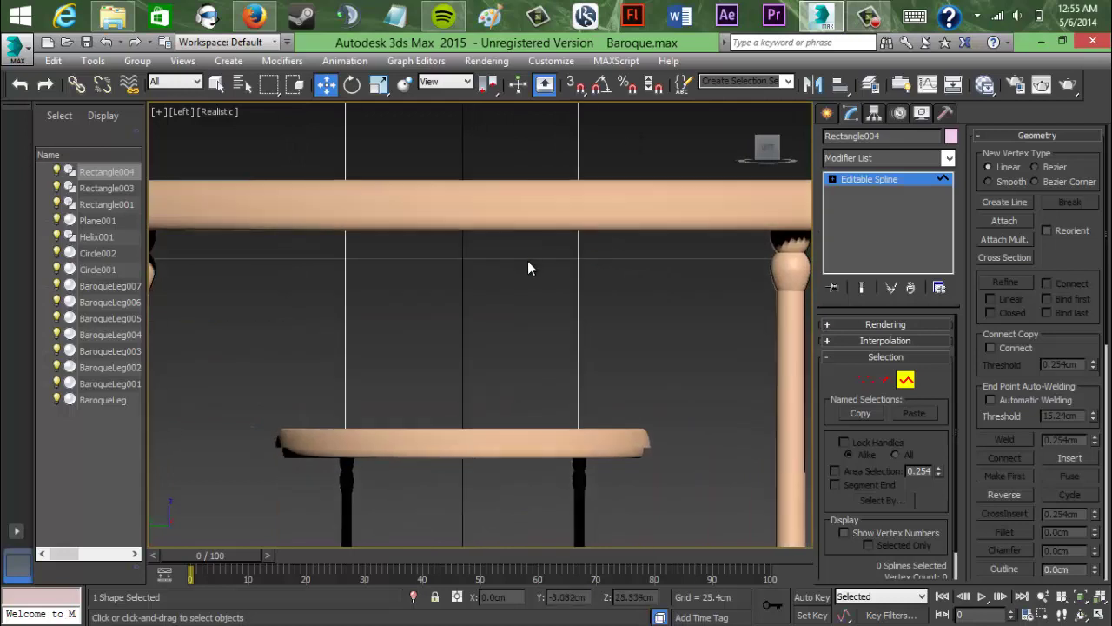
middle_click_drag(519, 131, 548, 290)
left_click_drag(663, 286, 347, 213)
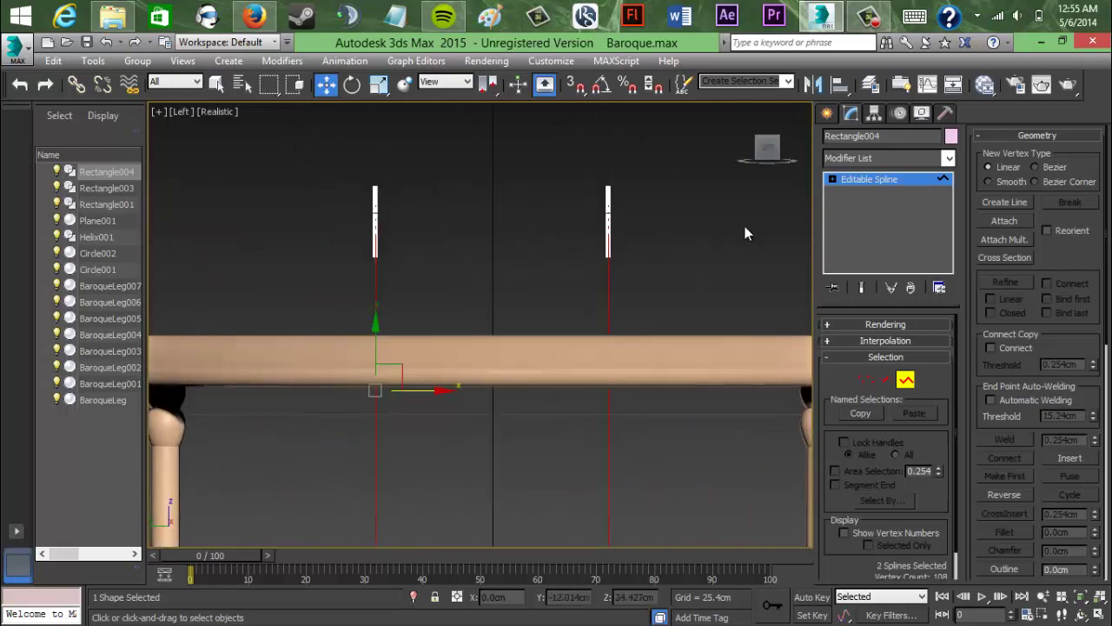
left_click(948, 157)
left_click(873, 475)
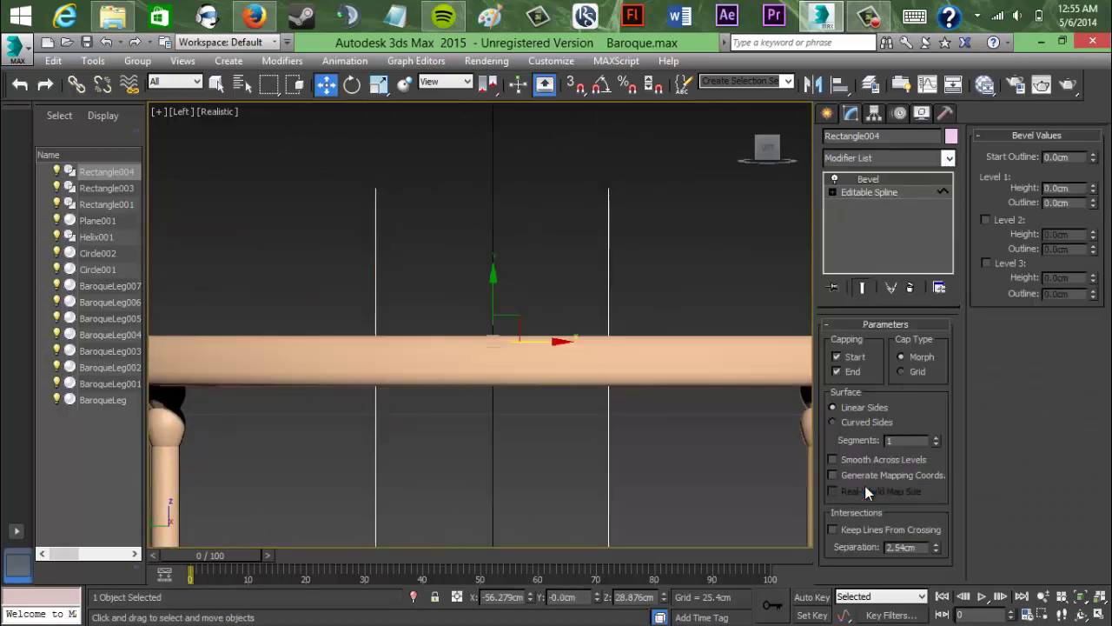
key("ctrl+z")
Step: Try a Shell modifier on the profile splines and remove it from the stack
left_click(948, 159)
scroll(860, 434, "down", 7)
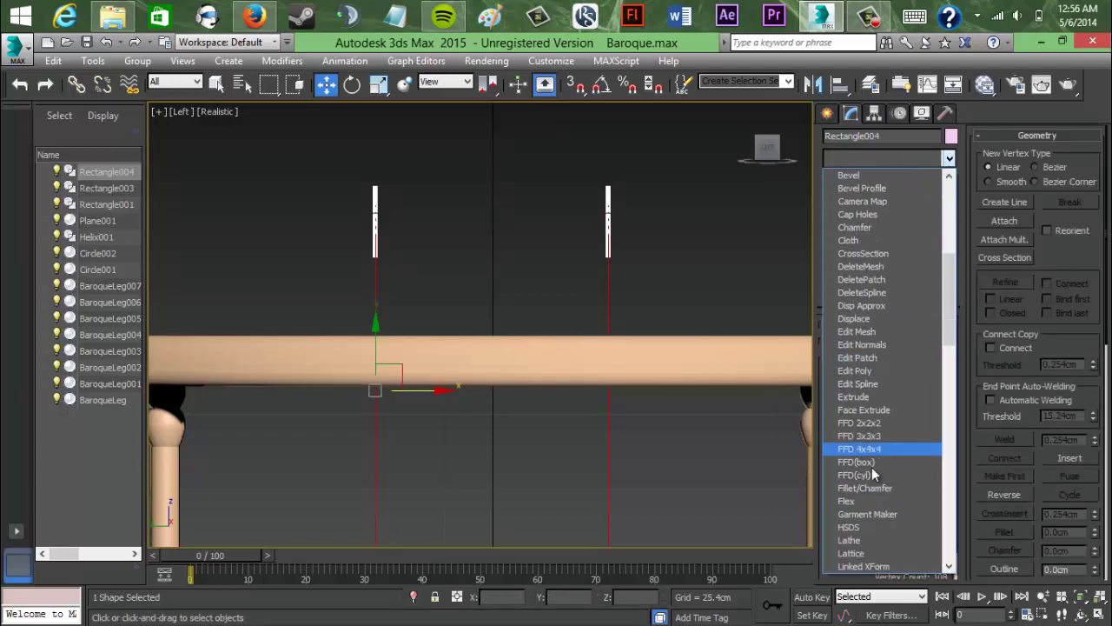
scroll(876, 396, "down", 7)
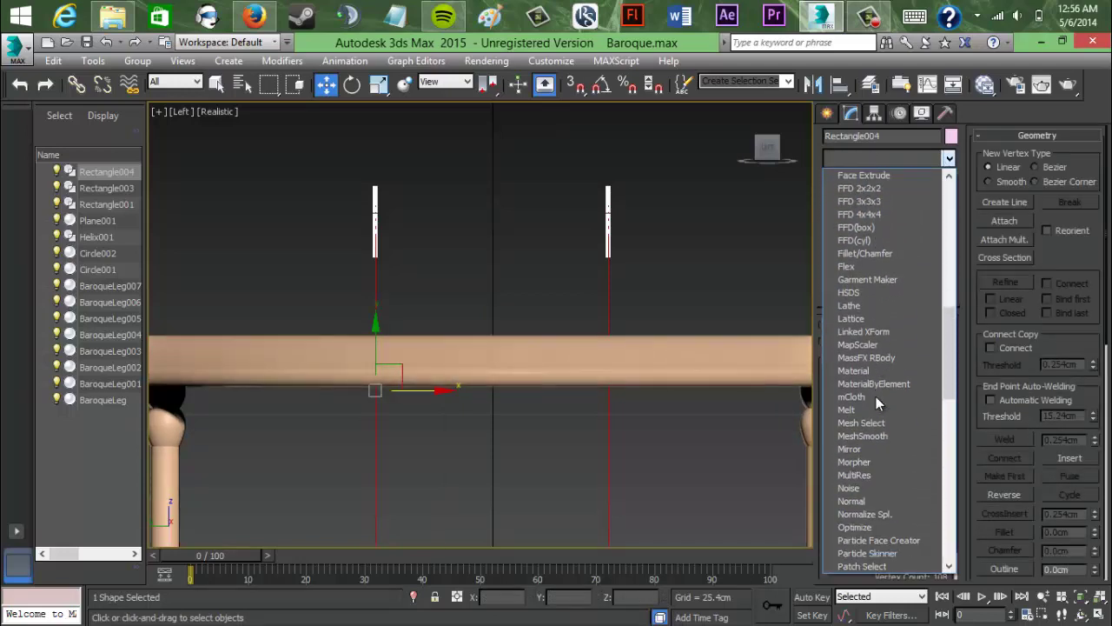
scroll(876, 397, "down", 9)
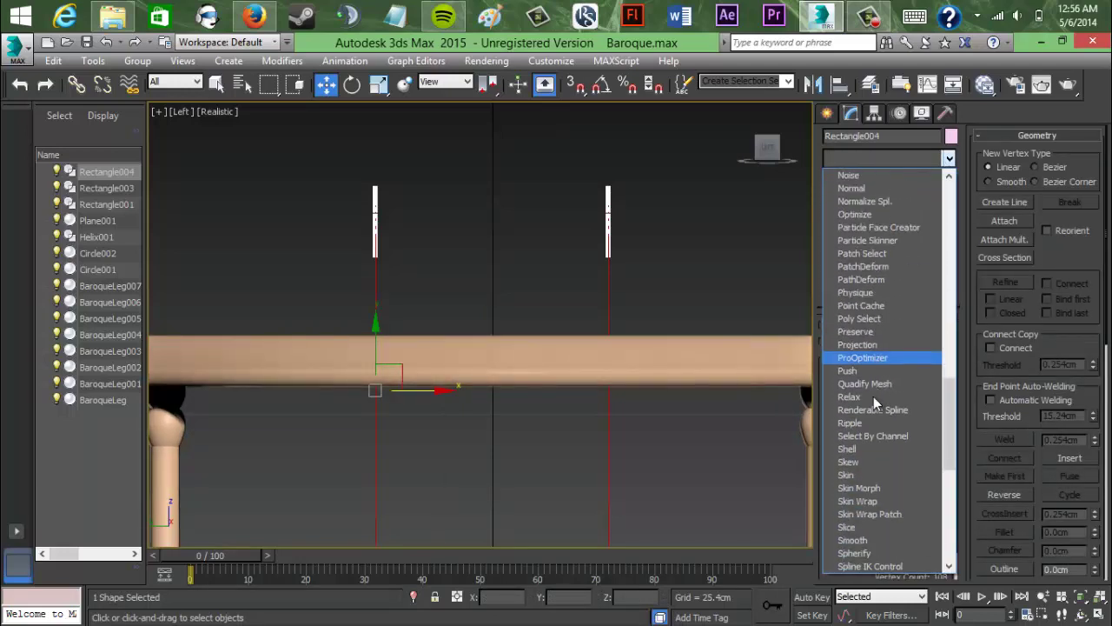
left_click(869, 371)
scroll(729, 288, "down", 8)
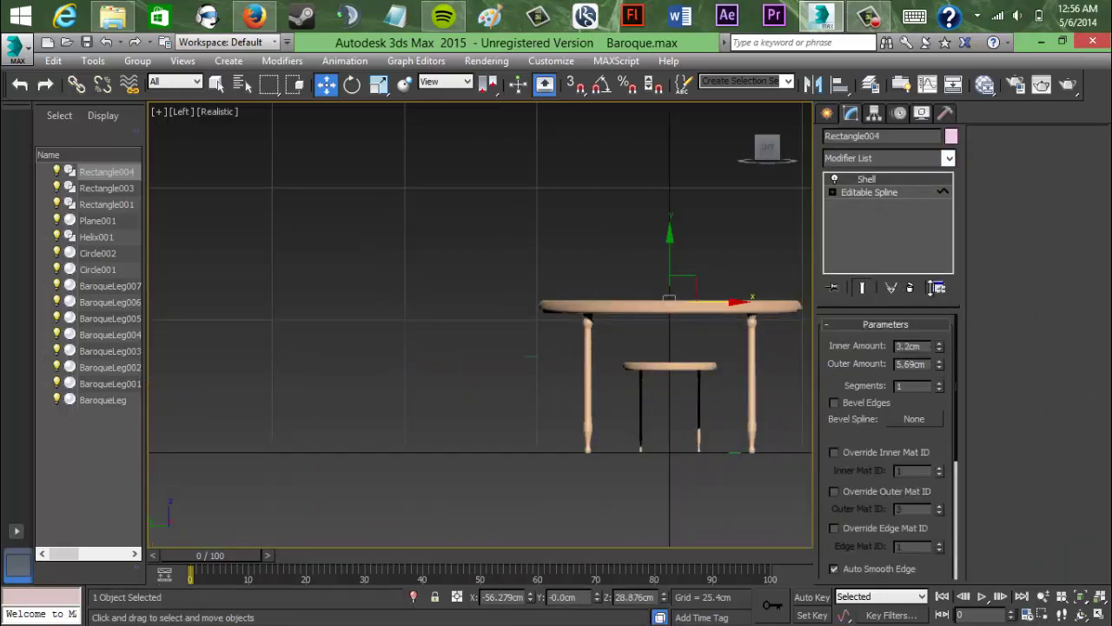
left_click(909, 287)
Step: Delete the duplicated profile spline above the second chair leg
scroll(749, 252, "up", 5)
left_click(743, 147)
scroll(689, 252, "down", 4)
middle_click_drag(518, 345, 374, 334)
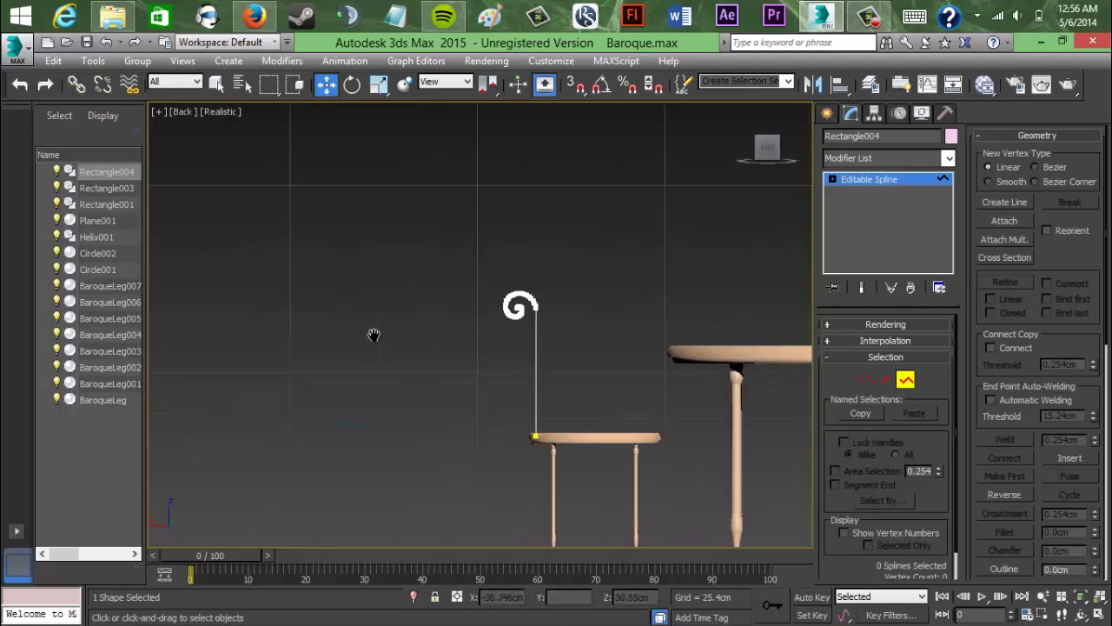
scroll(552, 343, "up", 2)
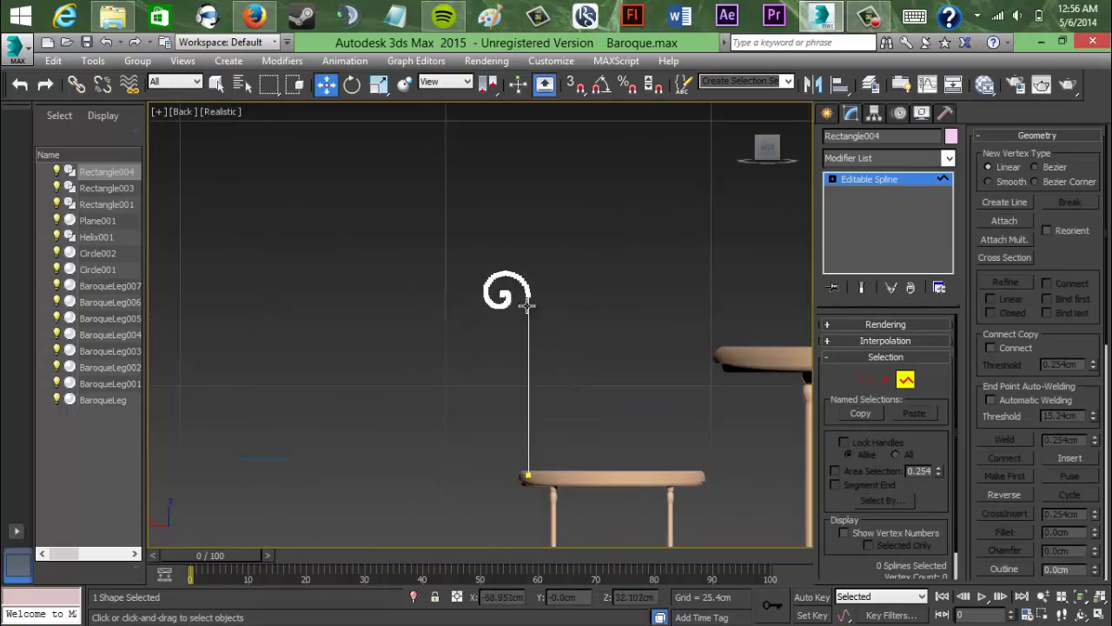
left_click(791, 147)
left_click(556, 285)
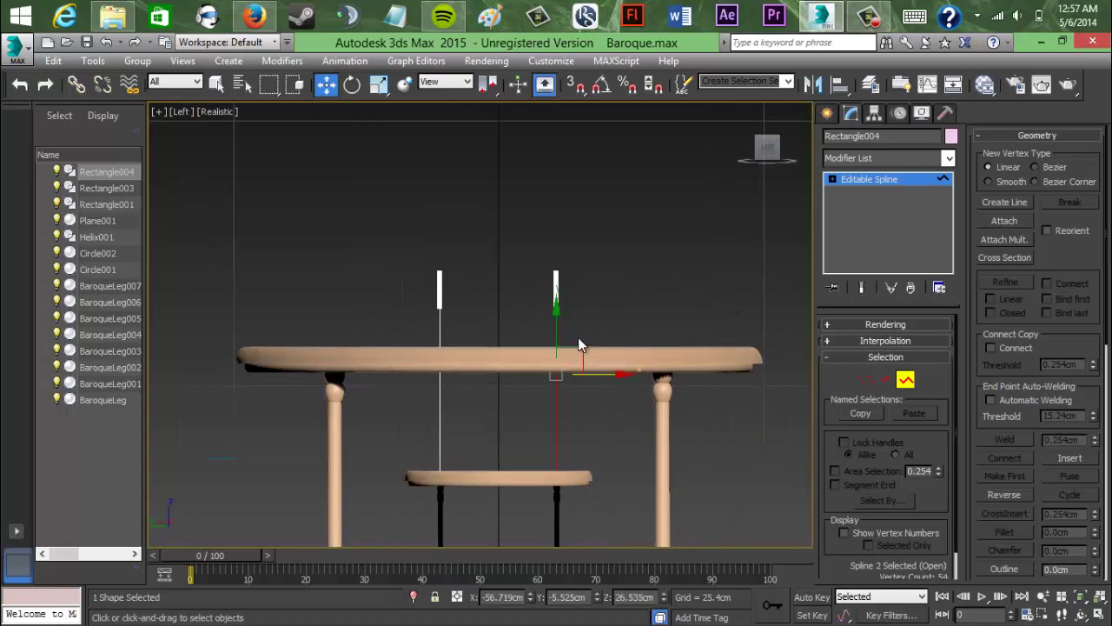
left_click(440, 273)
left_click(556, 291)
key("Delete")
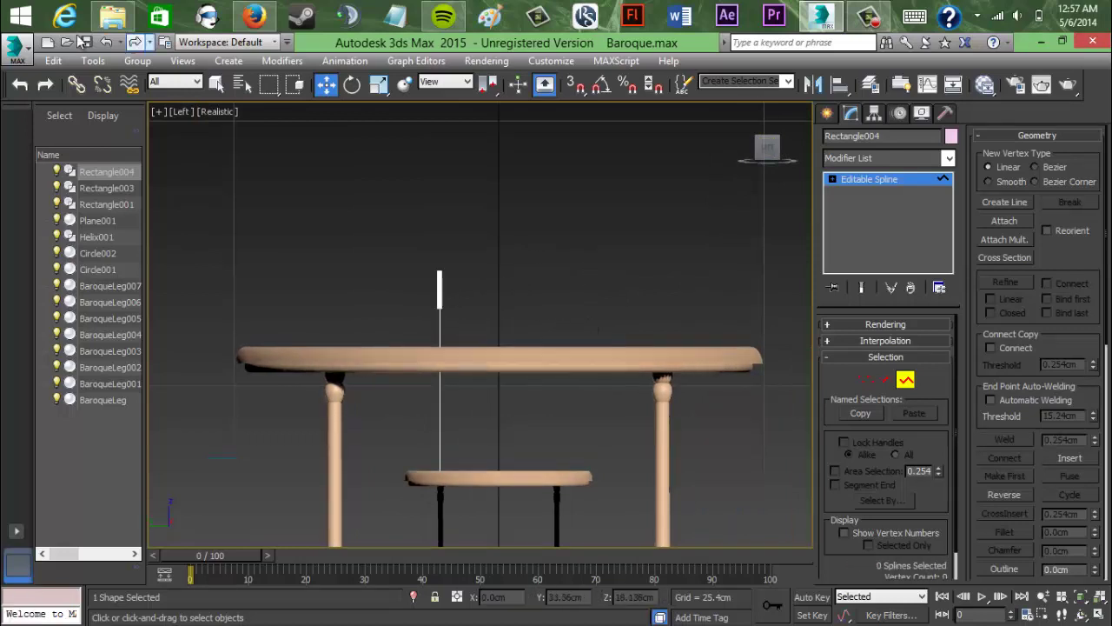
Step: In the back view, move the remaining profile spline along X well away from the chair
left_click(792, 162)
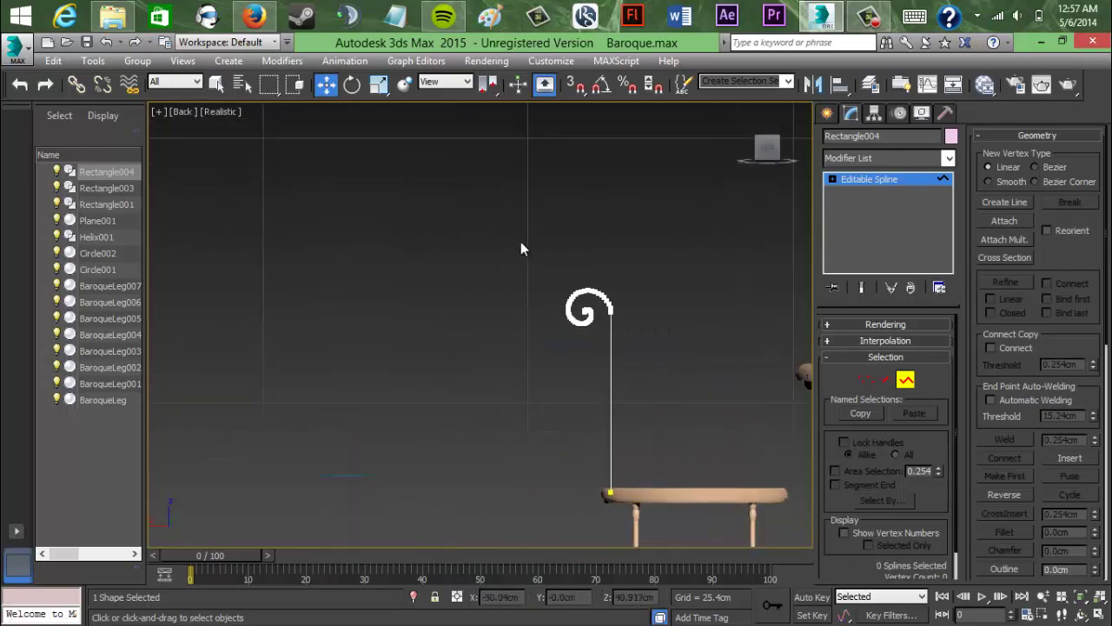
left_click(582, 310)
left_click_drag(608, 392, 265, 392)
left_click(382, 383)
Step: Create a plane about 19.19 cm long and 11.39 cm wide in the left view, spanning the chair legs from the seat to the profile's top
scroll(678, 361, "up", 2)
middle_click_drag(677, 361, 581, 276)
left_click(827, 114)
left_click(790, 148)
left_click(834, 141)
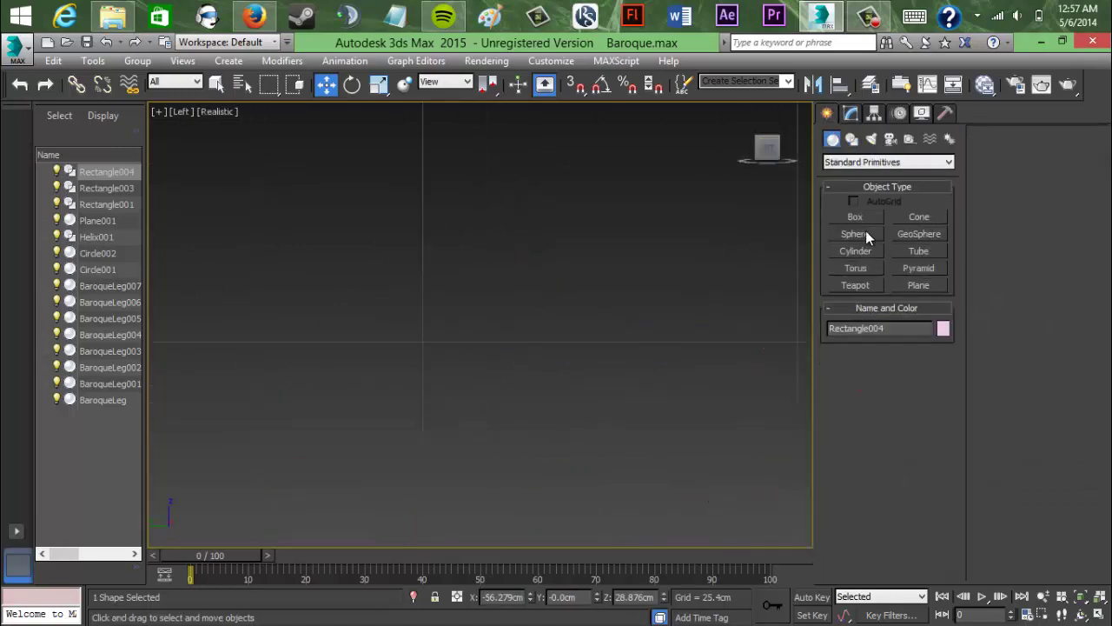
left_click(918, 285)
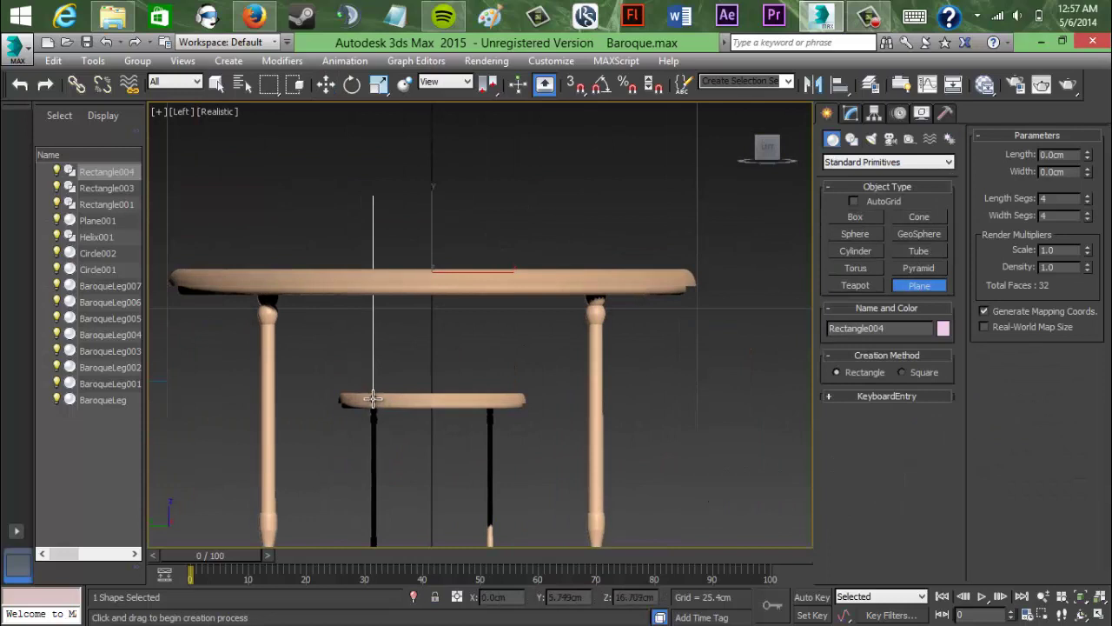
left_click_drag(373, 398, 493, 196)
Step: Viewed from above, move the plane to about X -60.4 cm so it stands over the rear part of the chair seat
left_click(768, 132)
scroll(497, 299, "down", 5)
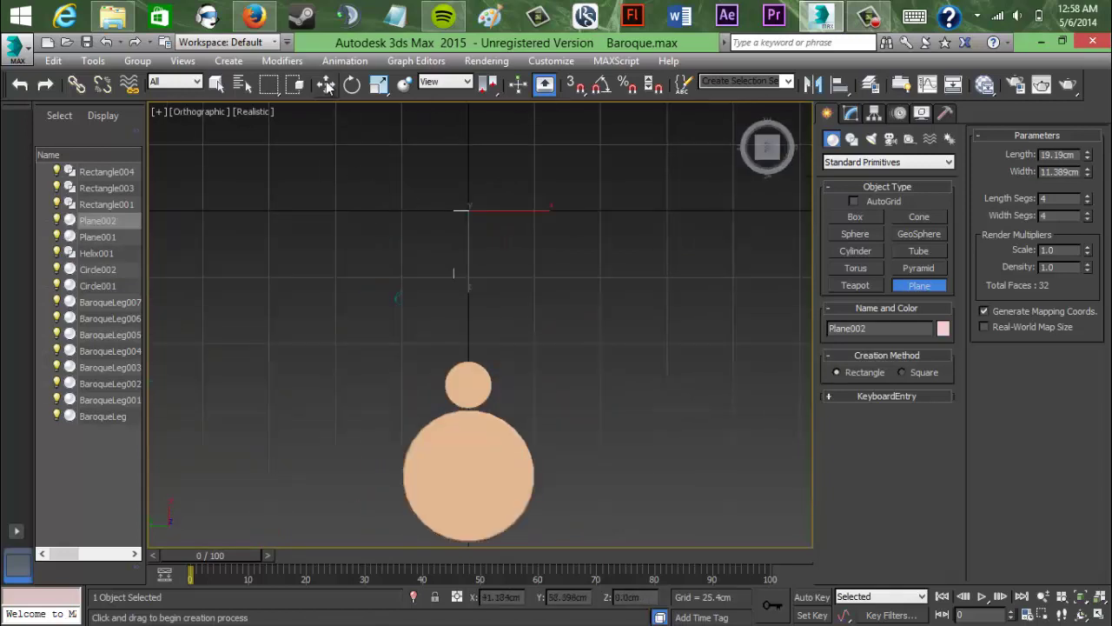
left_click(326, 85)
scroll(459, 385, "up", 5)
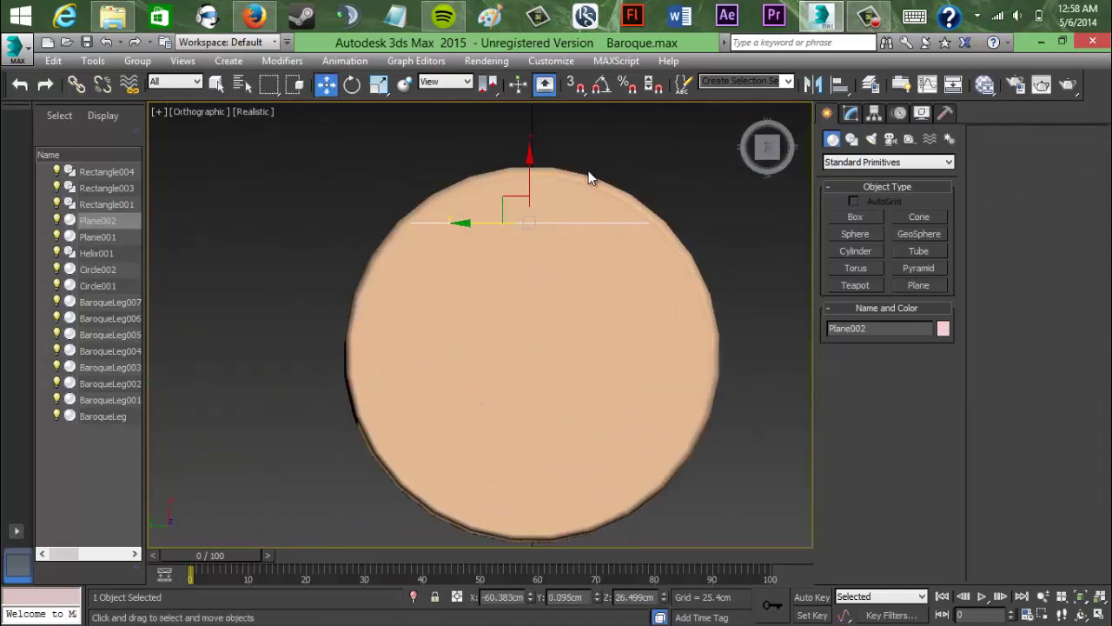
Step: Increase the plane's length segments to 10
left_click(851, 114)
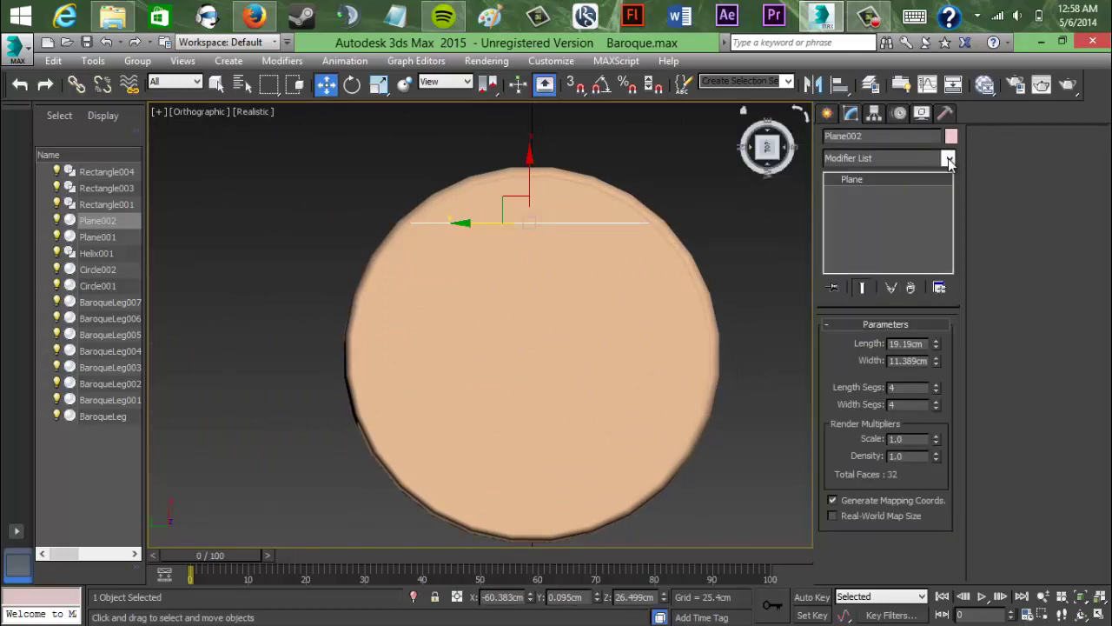
left_click(766, 150)
left_click(751, 147)
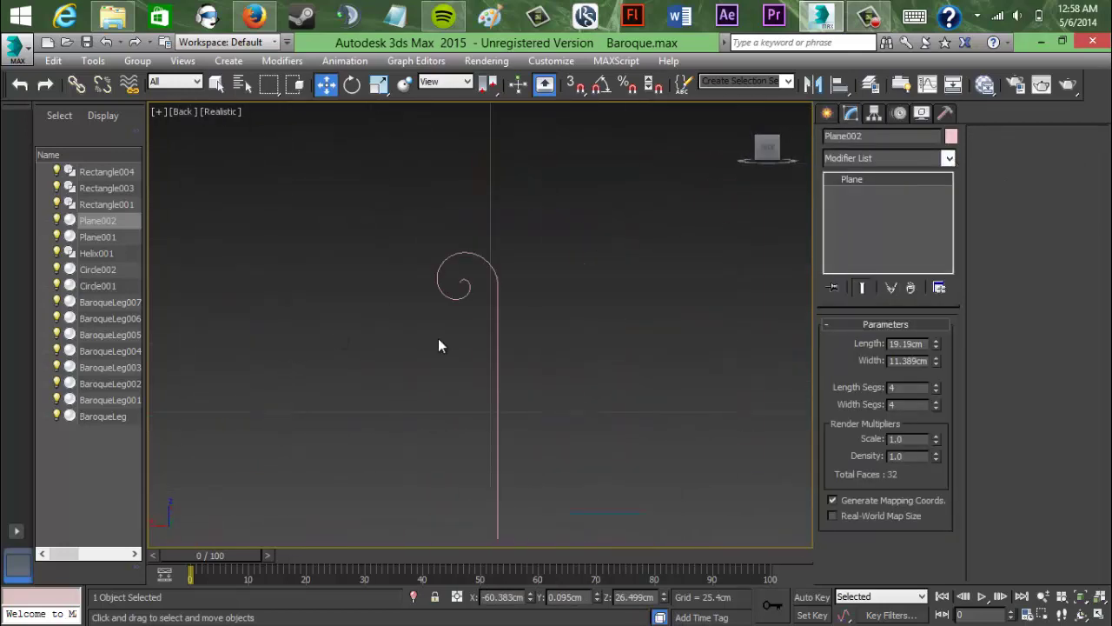
middle_click_drag(438, 338, 269, 322)
middle_click_drag(682, 313, 536, 315)
left_click(785, 149)
left_click(937, 385)
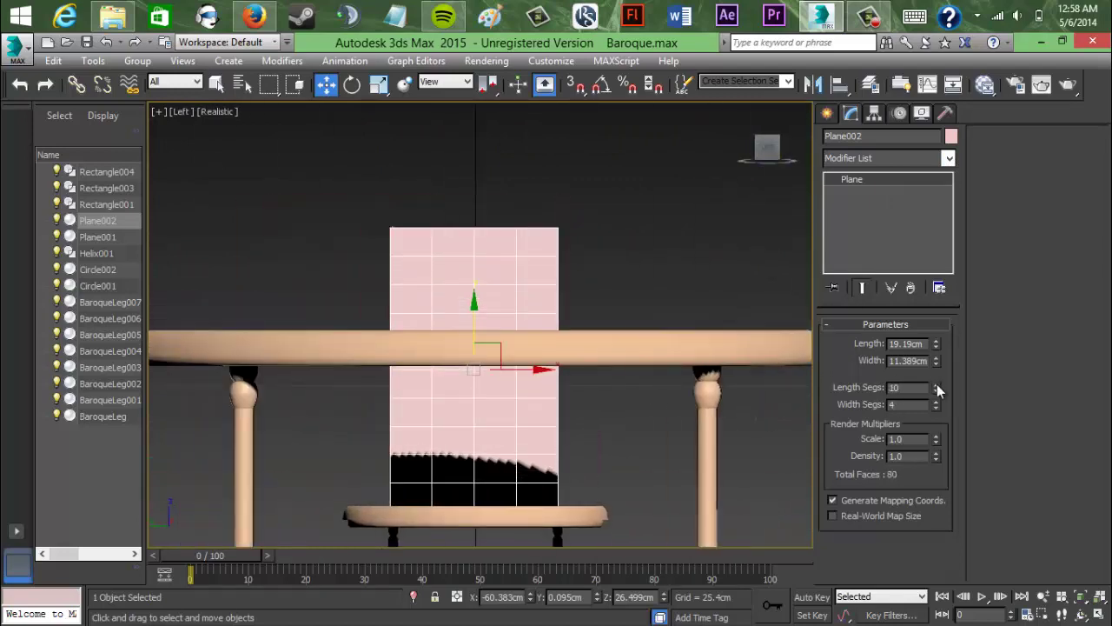
Step: Set the plane's width segments to 7 and convert it to an Editable Poly
left_click(935, 408)
left_click(936, 402)
left_click(936, 401)
left_click(936, 401)
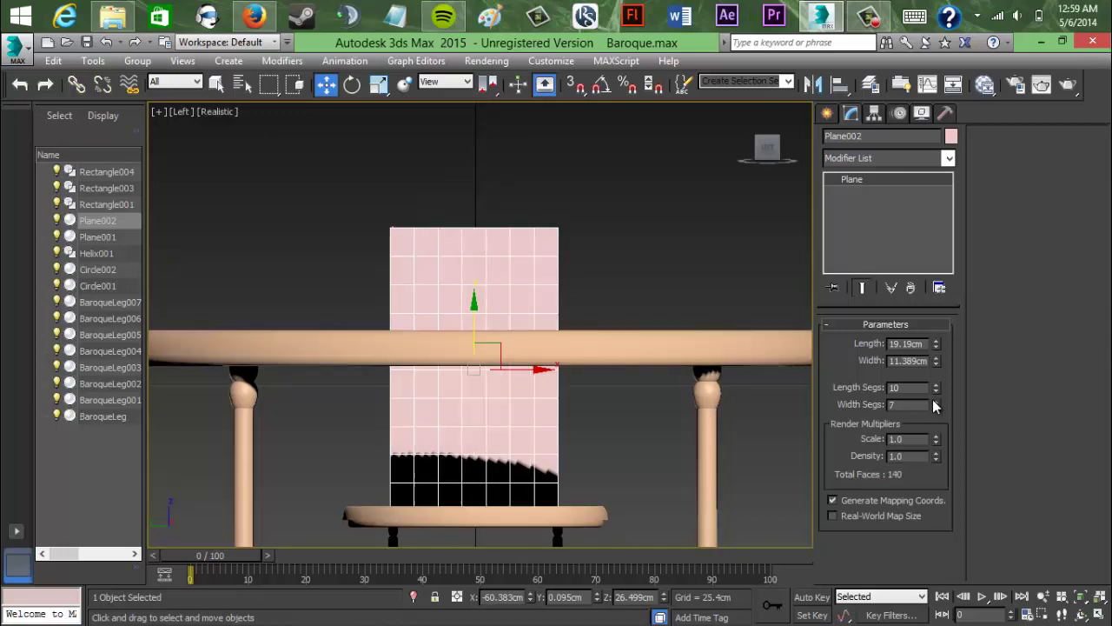
right_click(539, 259)
mouse_move(600, 420)
left_click(731, 439)
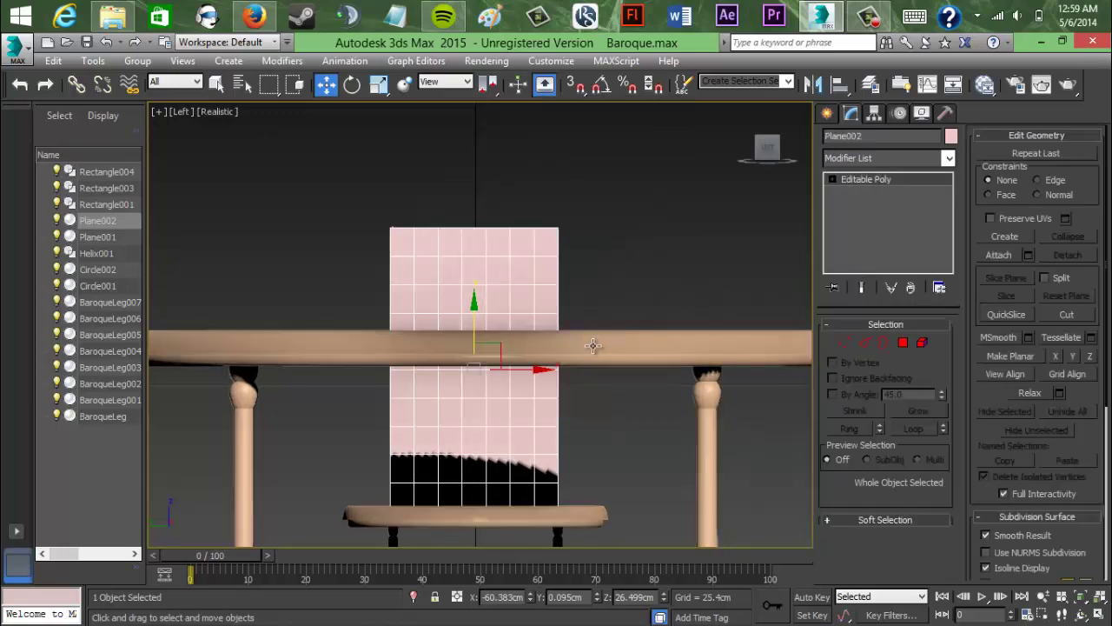
Step: Delete the five inner polygons in every second row of the plane, from the second row down to the lowest, to form a slatted backrest
left_click_drag(767, 149, 763, 226)
middle_click_drag(806, 425, 594, 278)
key("1")
key("4")
left_click_drag(489, 328, 496, 331)
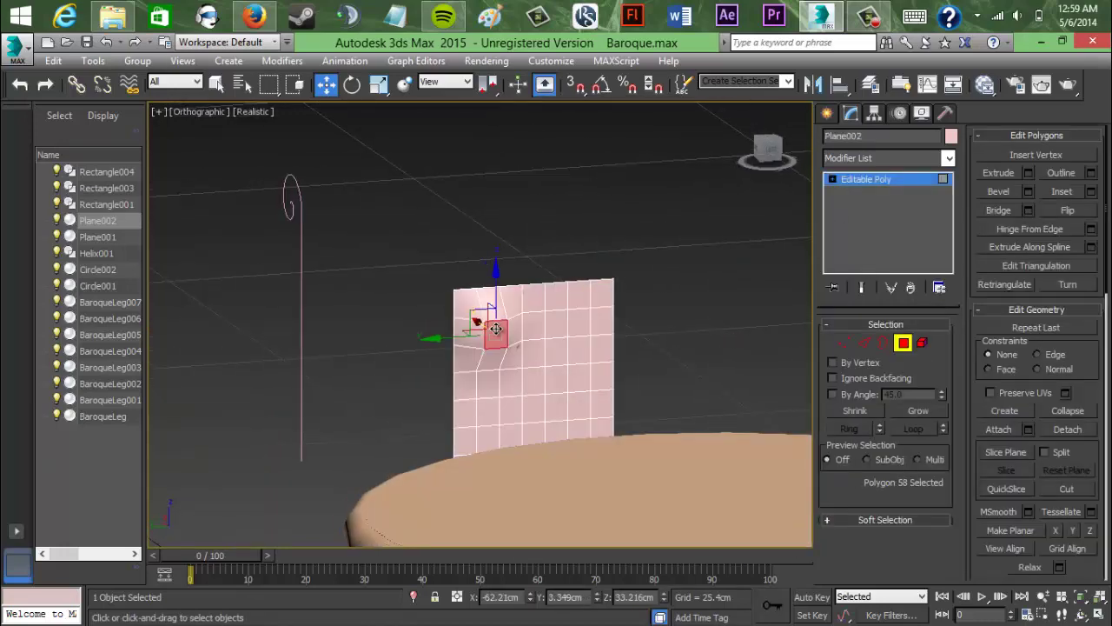
key("ctrl+z")
left_click(770, 149)
middle_click_drag(655, 369, 652, 255)
left_click(617, 261)
left_click(531, 268)
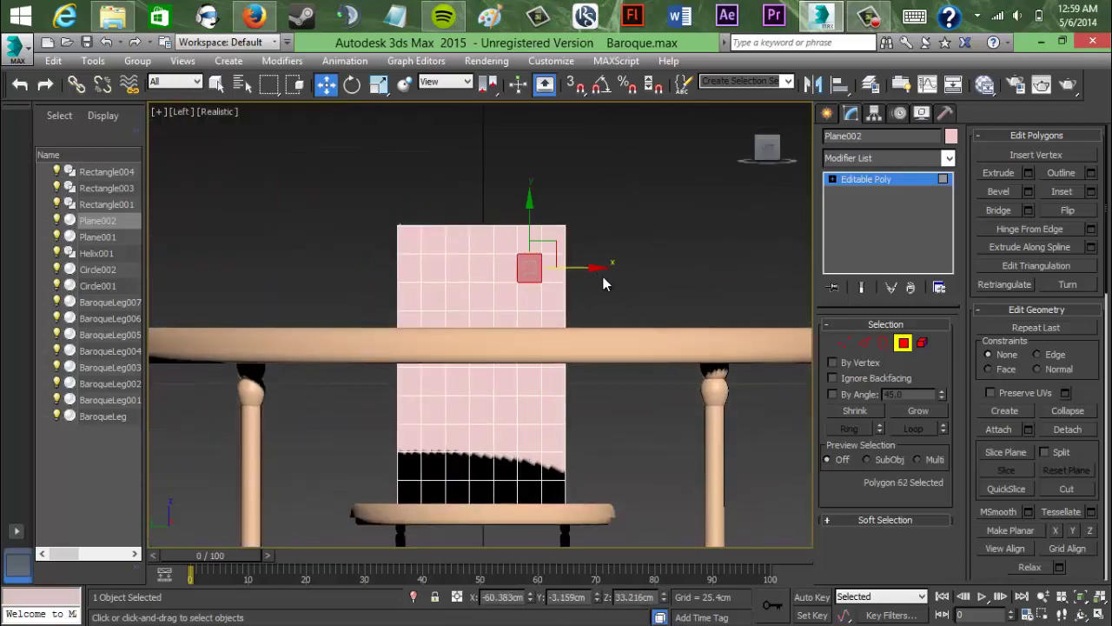
left_click(438, 271, "ctrl")
left_click(458, 270, "ctrl")
left_click(482, 270, "ctrl")
left_click(505, 271, "ctrl")
left_click(526, 318, "ctrl")
left_click(505, 320, "ctrl")
left_click(480, 320, "ctrl")
left_click(458, 321, "ctrl")
left_click(434, 321, "ctrl")
left_click(435, 379, "ctrl")
left_click(458, 380, "ctrl")
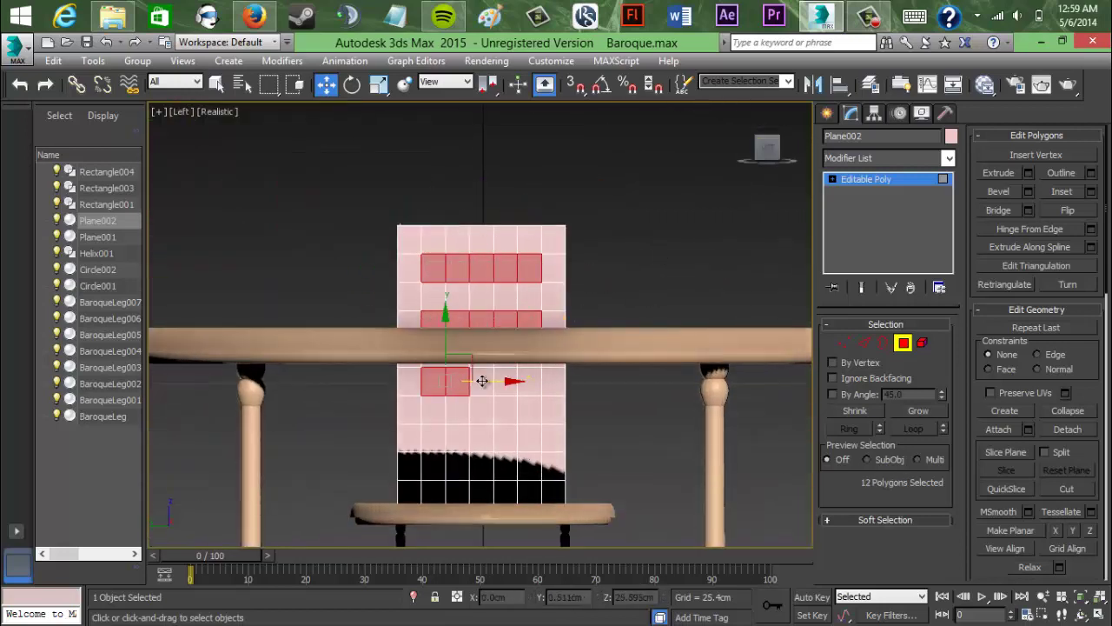
left_click(483, 380, "ctrl")
left_click(507, 381, "ctrl")
left_click(529, 382, "ctrl")
left_click(529, 437, "ctrl")
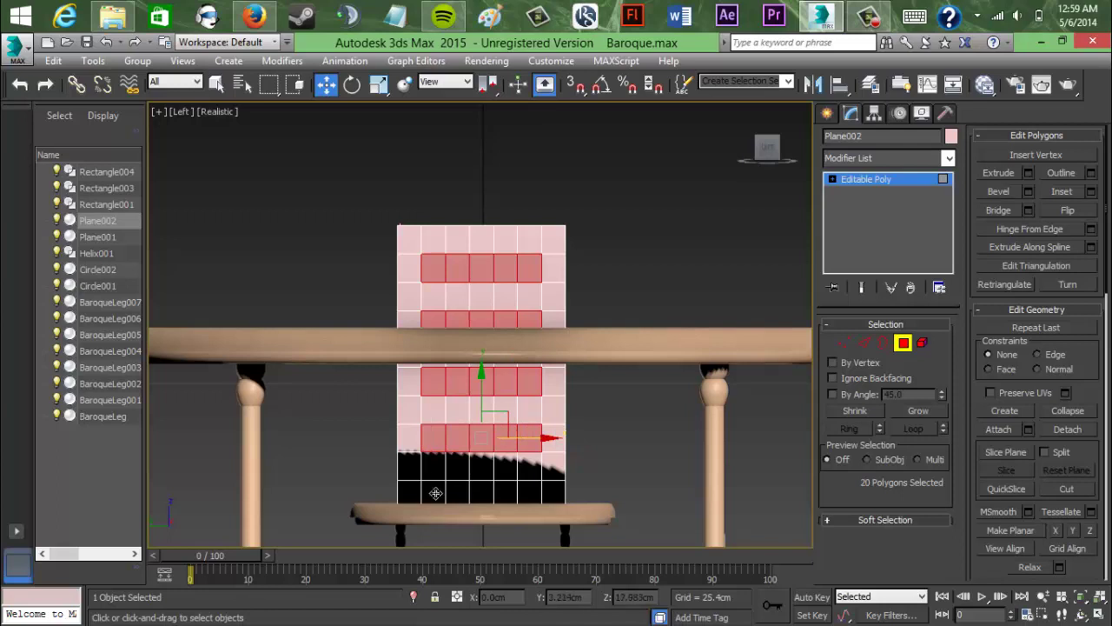
left_click_drag(435, 493, 524, 491, "ctrl")
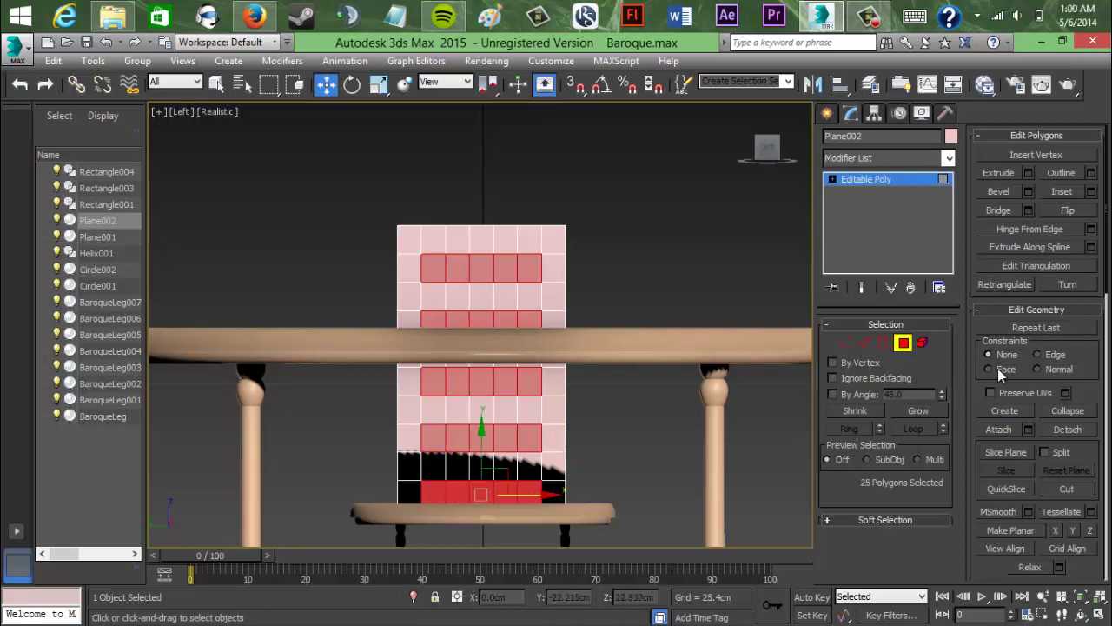
key("Delete")
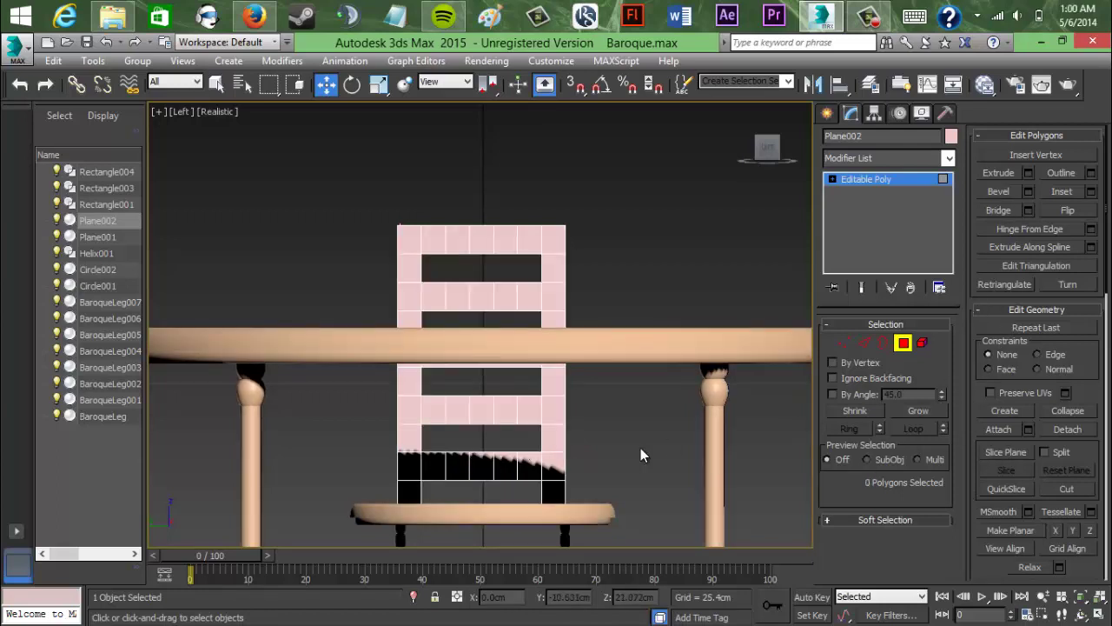
Step: Select the entire slatted backrest as a single element
left_click(556, 259)
left_click(922, 342)
left_click(552, 236)
Step: Try a Bend modifier on the selected backrest element, check it from the side, and undo it
left_click(945, 158)
left_click(848, 463)
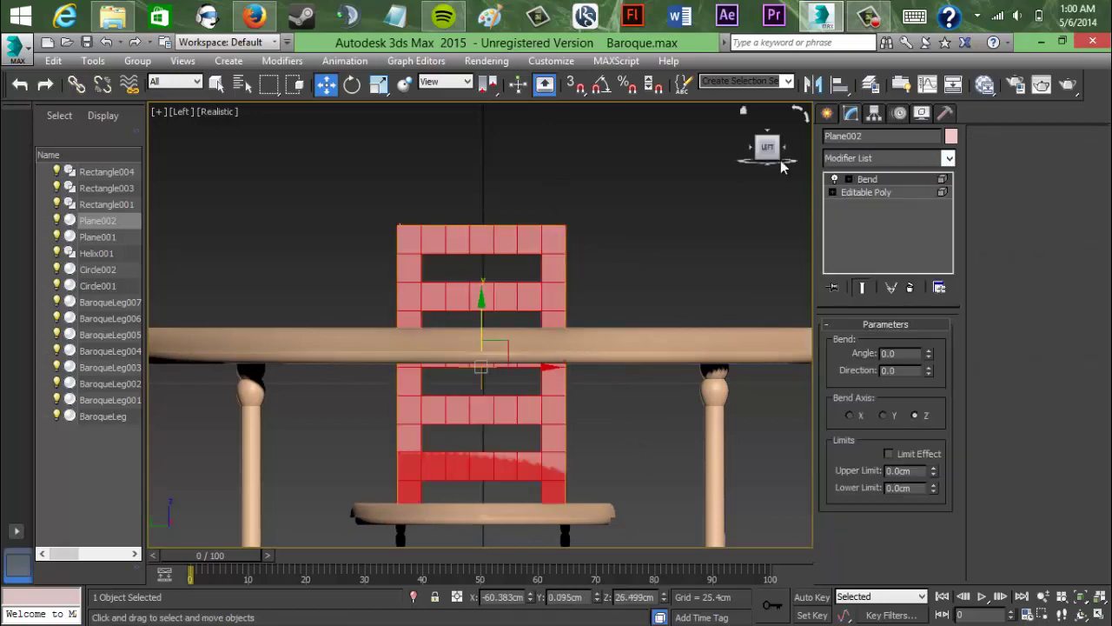
left_click(752, 148)
key("z")
middle_click_drag(371, 353, 344, 368)
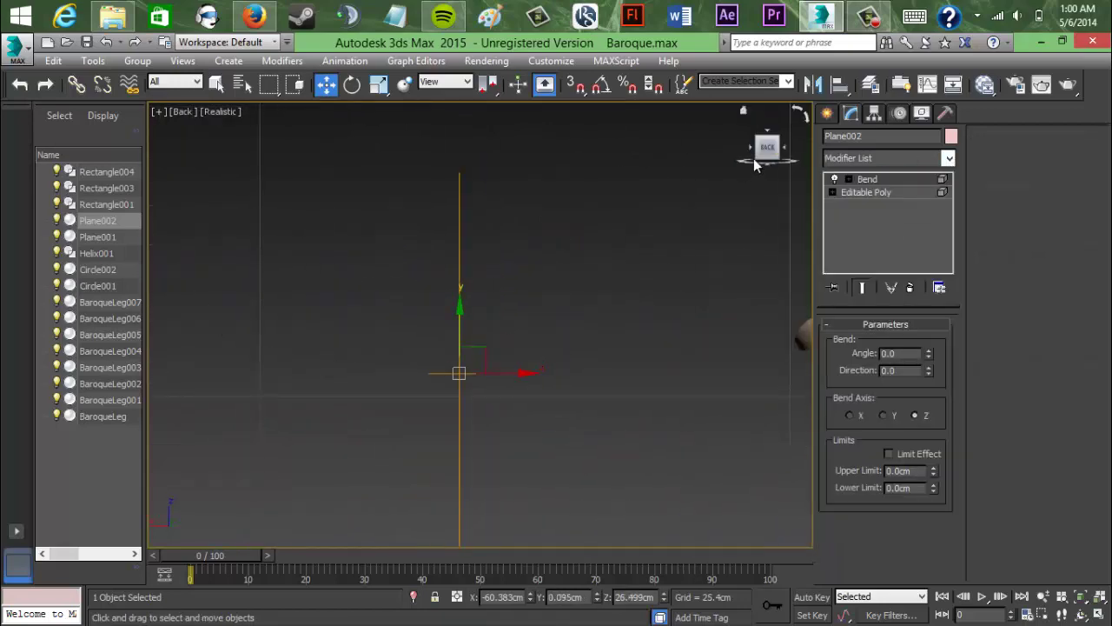
left_click(783, 147)
middle_click_drag(428, 343, 497, 131)
key("ctrl+z")
Step: Extrude all of the backrest's polygons by 2.5 cm to give it thickness
middle_click_drag(595, 285, 700, 295)
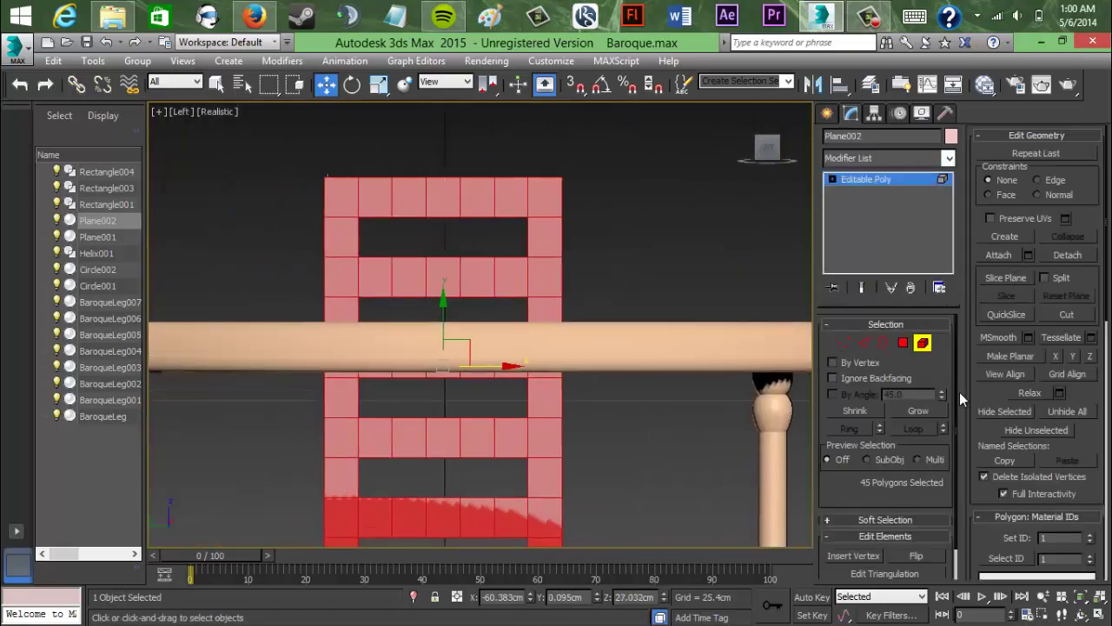
left_click(908, 346)
left_click(1028, 173)
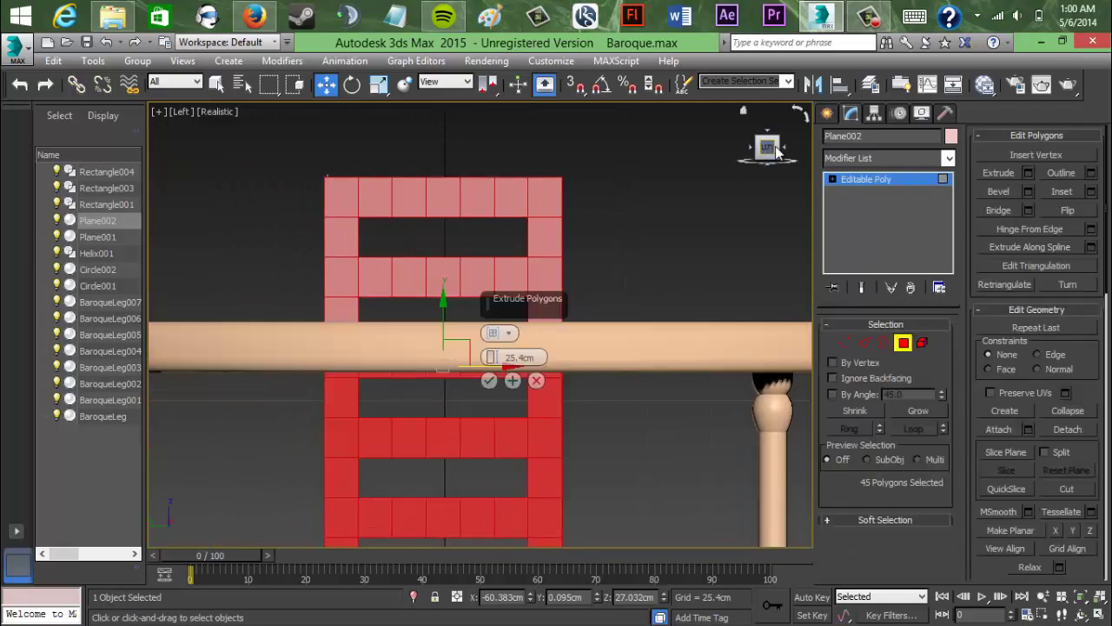
left_click_drag(767, 148, 793, 157)
middle_click_drag(287, 301, 465, 360)
left_click_drag(492, 357, 402, 190)
type("5")
key("Return")
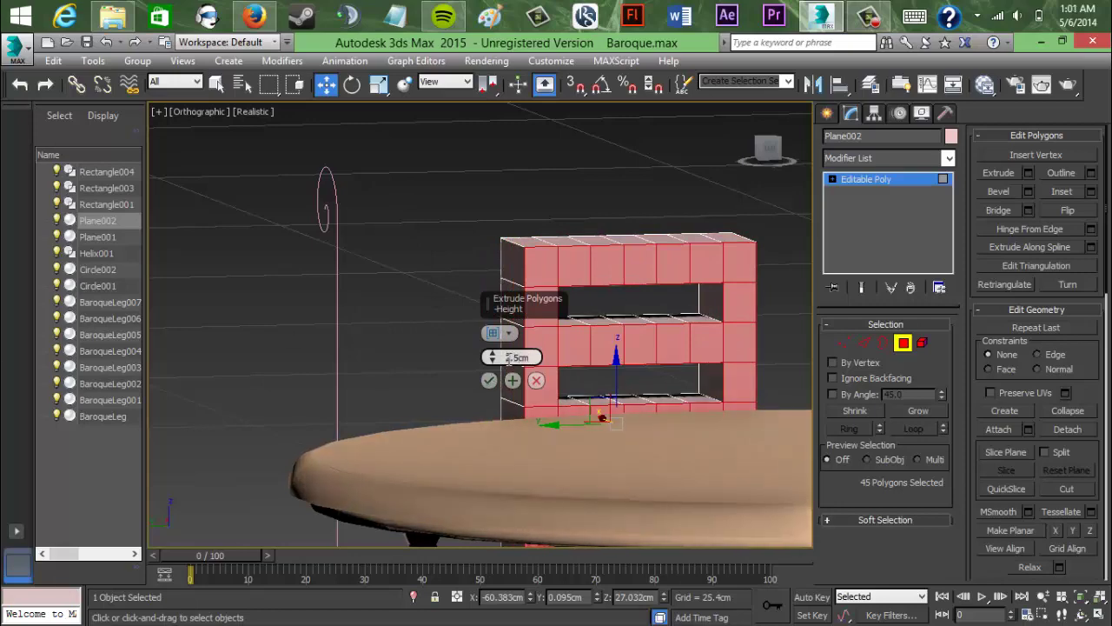
key("Return")
left_click(489, 380)
Step: Try a Bend modifier around the X axis on the extruded face polygons and undo the angle changes
left_click_drag(762, 149, 789, 154)
middle_click_drag(593, 336, 466, 286)
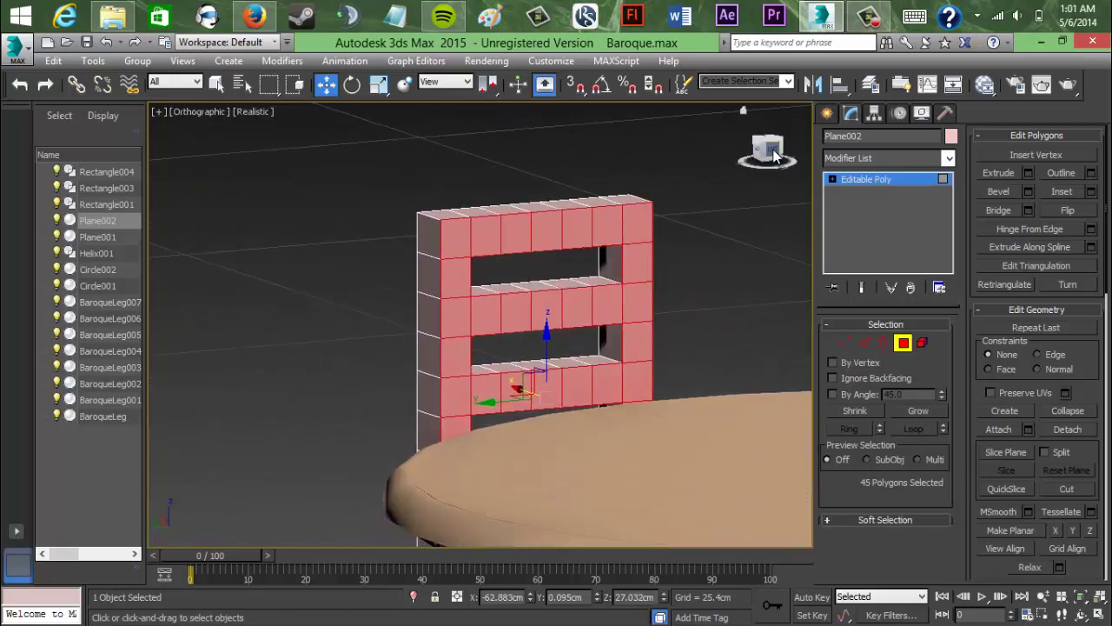
left_click(946, 159)
left_click(896, 451)
left_click(911, 288)
left_click(945, 159)
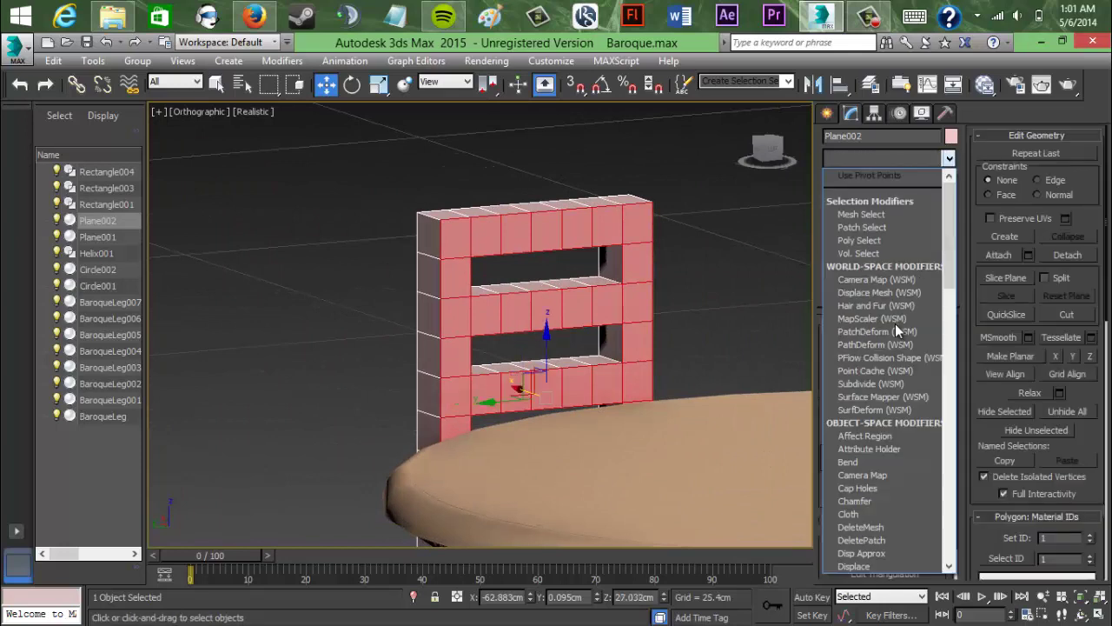
left_click(895, 462)
left_click(850, 416)
left_click_drag(928, 374, 979, 475)
type("0")
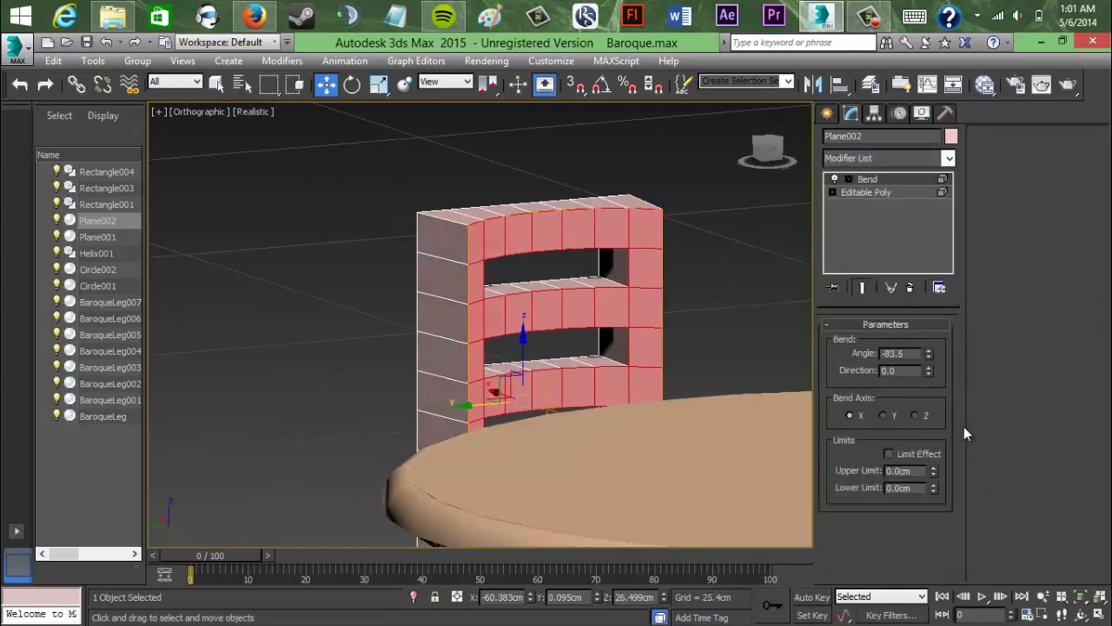
left_click_drag(929, 354, 839, 69)
key("ctrl+z")
key("ctrl+z")
Step: Viewed from above, bend the selected face to about -48 degrees and move the backrest to about X -61.2 cm
left_click_drag(773, 146, 773, 153)
middle_click_drag(576, 386, 764, 292)
left_click_drag(765, 293, 464, 341)
middle_click_drag(465, 342, 439, 275)
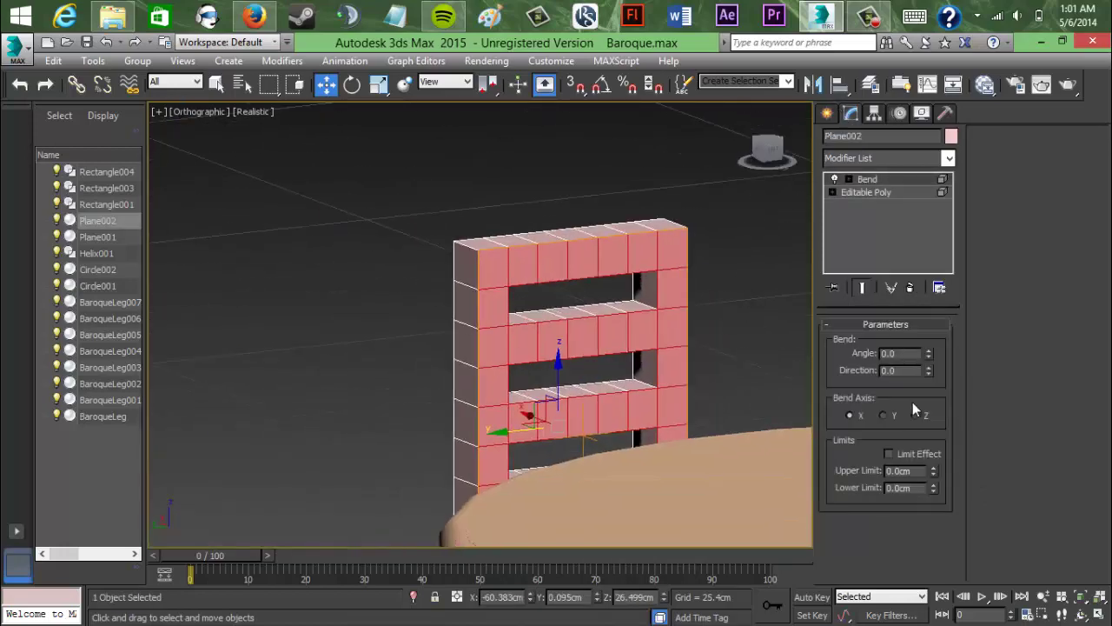
left_click_drag(925, 335, 921, 395)
left_click(768, 139)
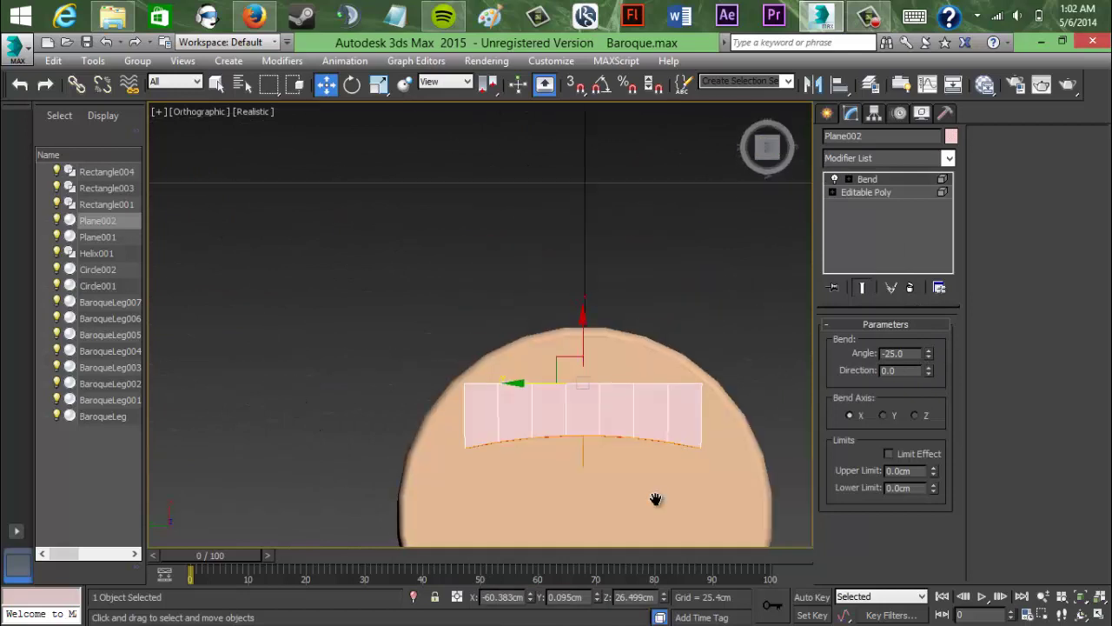
middle_click_drag(657, 500, 627, 450)
left_click_drag(929, 352, 929, 342)
left_click_drag(551, 264, 547, 230)
Step: Try shifting the Bend centre to about X -5.6 cm, and remove the Bend modifier
left_click(850, 179)
left_click(877, 192)
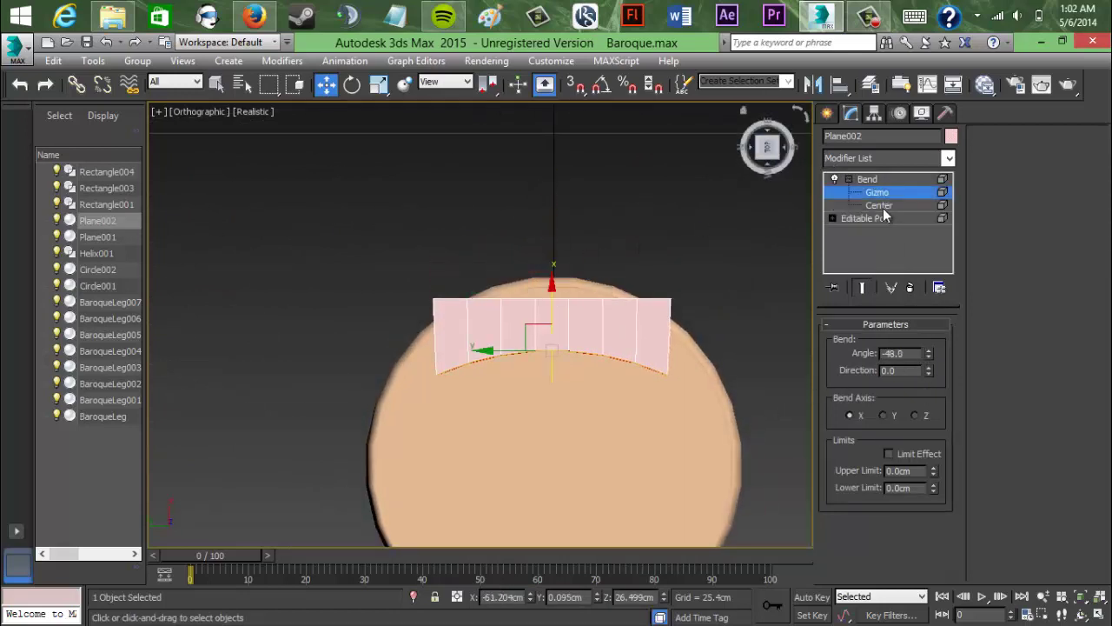
left_click(882, 206)
left_click_drag(551, 282, 544, 399)
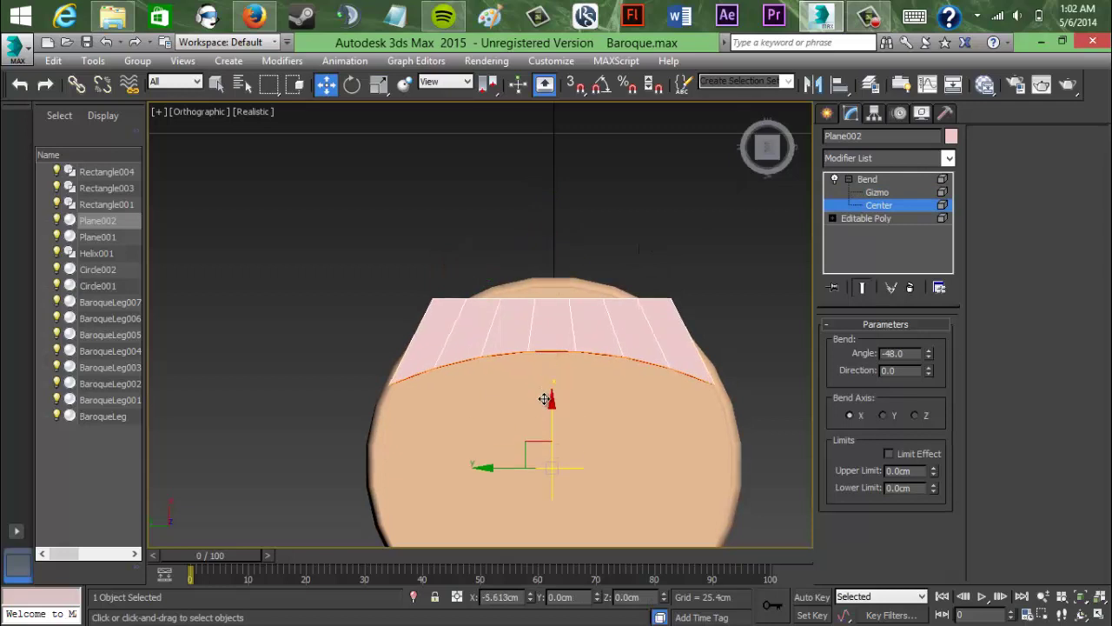
left_click(852, 217)
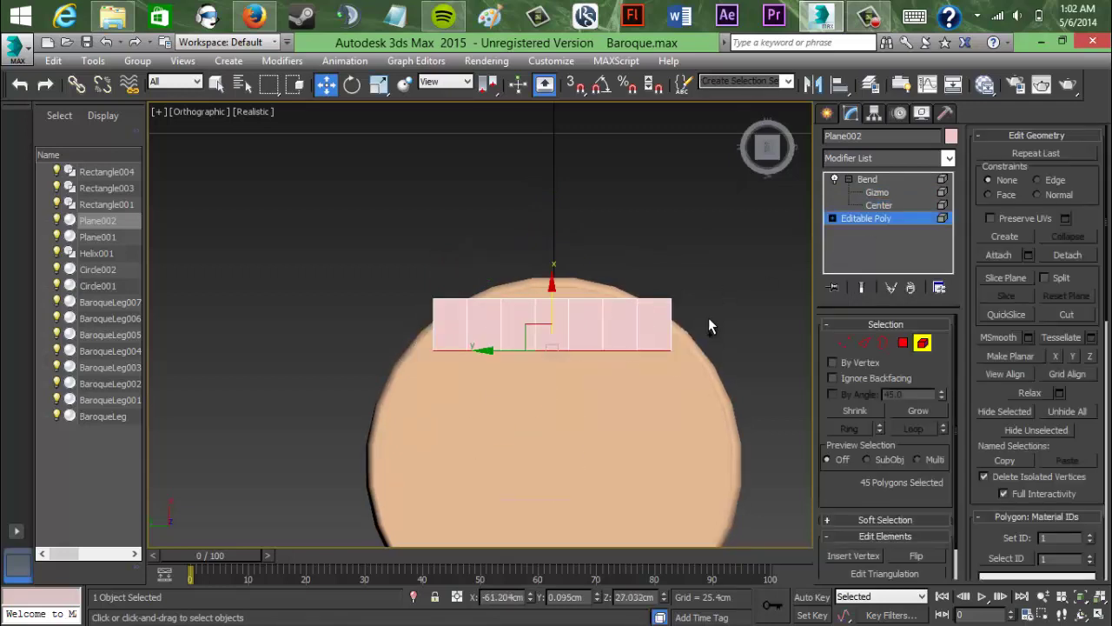
key("ctrl+z")
left_click(867, 179)
left_click(909, 287)
Step: Bend the whole backrest element about -84.5 degrees around the X axis and move it to about X -59.4 cm along the seat's rear edge
left_click_drag(552, 307, 552, 283)
left_click(949, 158)
left_click(868, 463)
left_click_drag(928, 353, 930, 503)
left_click(849, 415)
left_click_drag(556, 278, 554, 251)
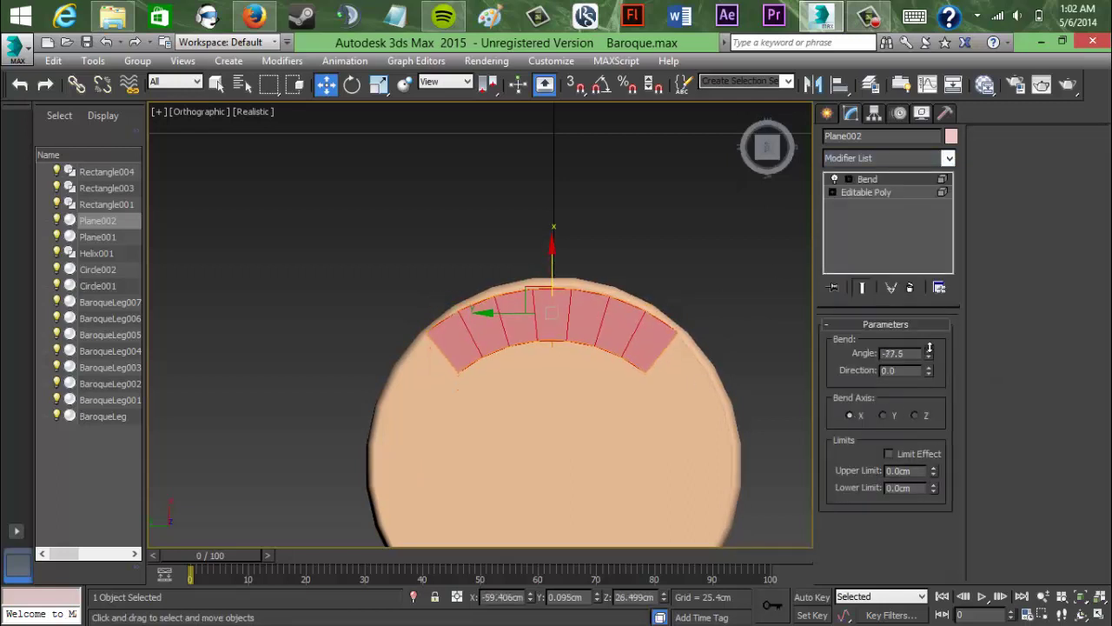
Step: Examine how the curved slatted backrest sits on the chair seat from above and from the front
left_click_drag(767, 148, 767, 126)
middle_click_drag(655, 209, 585, 546)
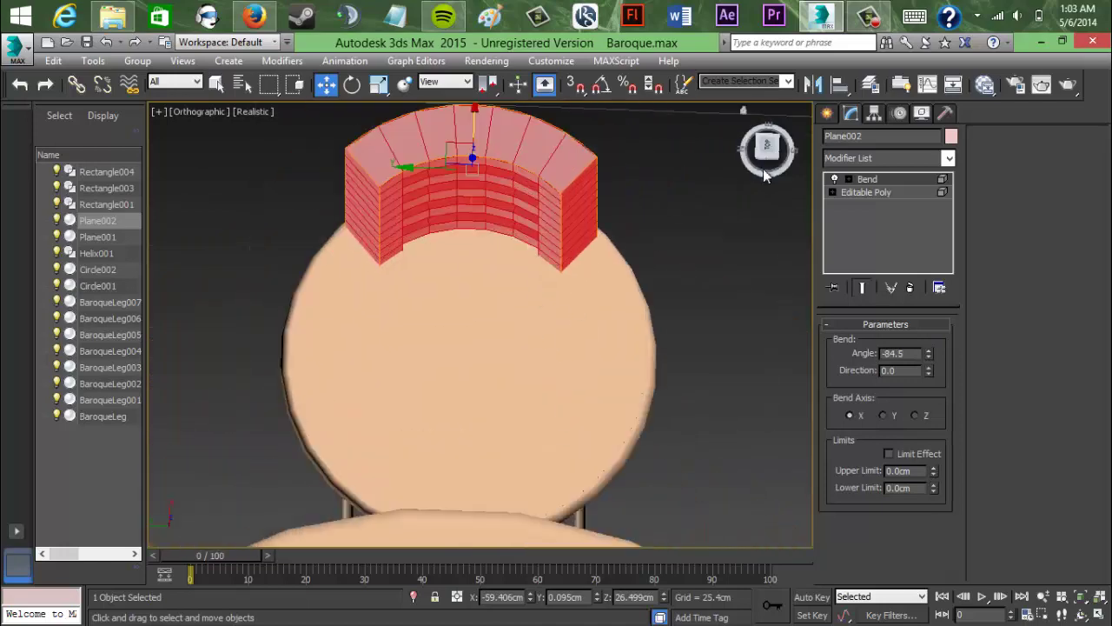
left_click_drag(770, 156, 768, 135)
scroll(487, 122, "down", 5)
middle_click_drag(452, 118, 516, 405)
scroll(546, 447, "up", 6)
middle_click_drag(583, 319, 452, 460)
left_click(657, 330)
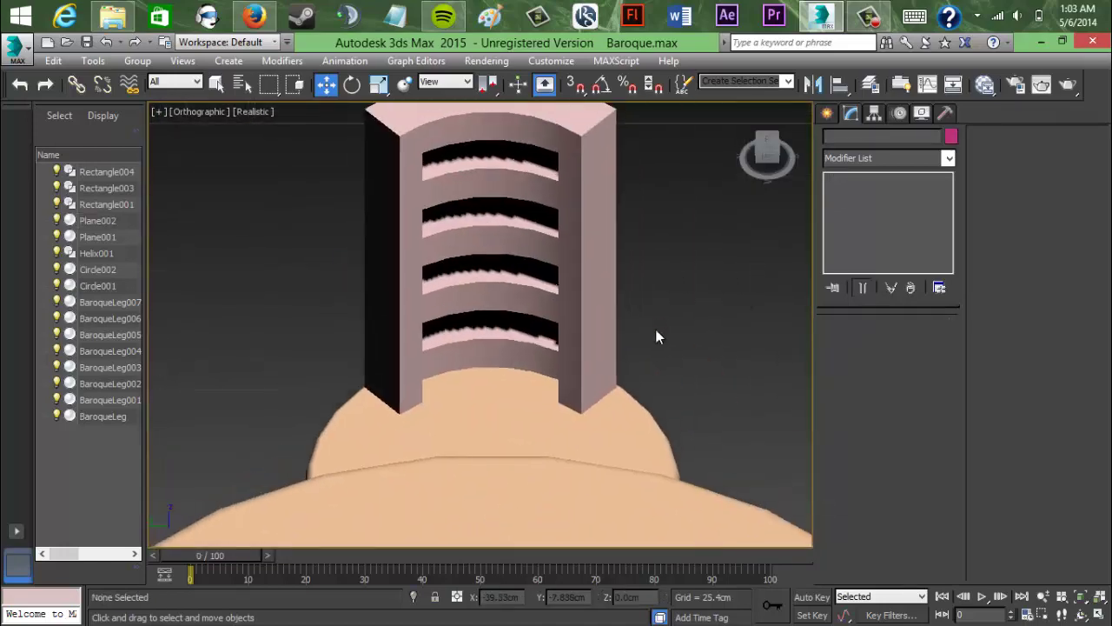
Step: Scale the backrest's unbent polygons up horizontally in X and Y, keeping their height
left_click(589, 302)
left_click(887, 190)
middle_click_drag(571, 206, 646, 250)
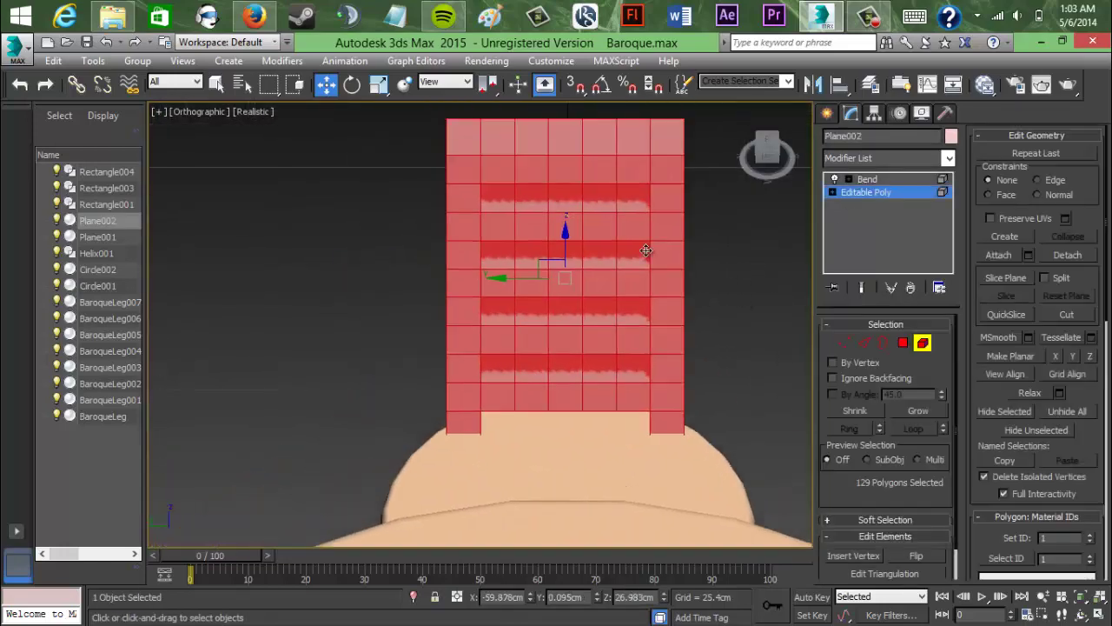
left_click(380, 88)
left_click_drag(546, 313, 491, 329)
key("ctrl+z")
key("ctrl+z")
left_click_drag(566, 230, 569, 266)
key("ctrl+z")
middle_click_drag(613, 252, 609, 292)
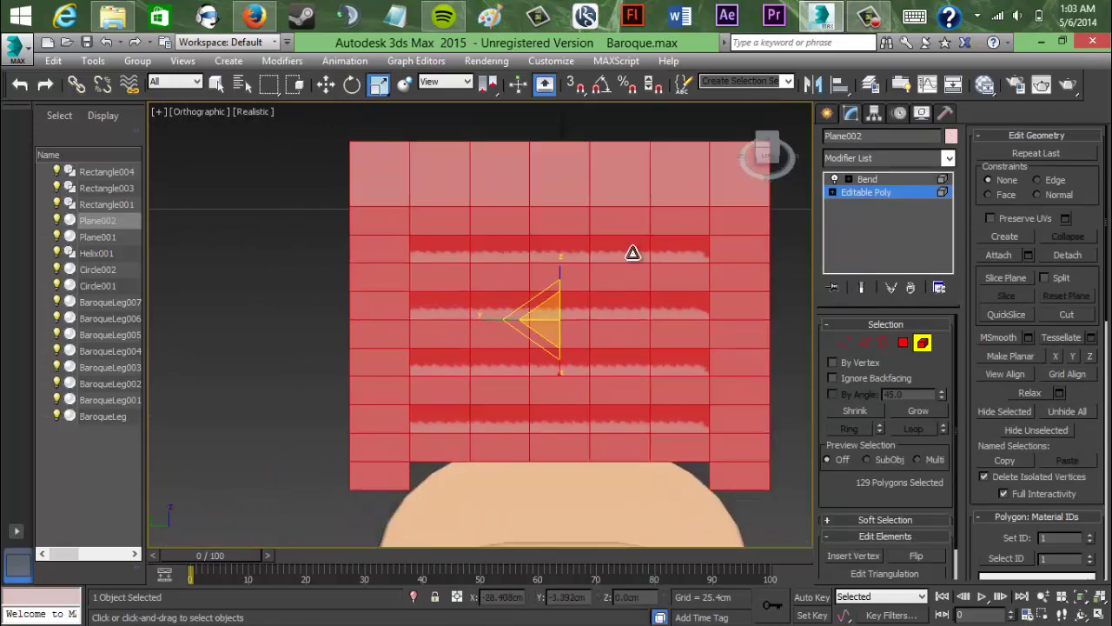
Step: Thin the unbent backrest by moving all polygons except the rear ones backward along X
left_click(868, 179)
left_click(864, 193)
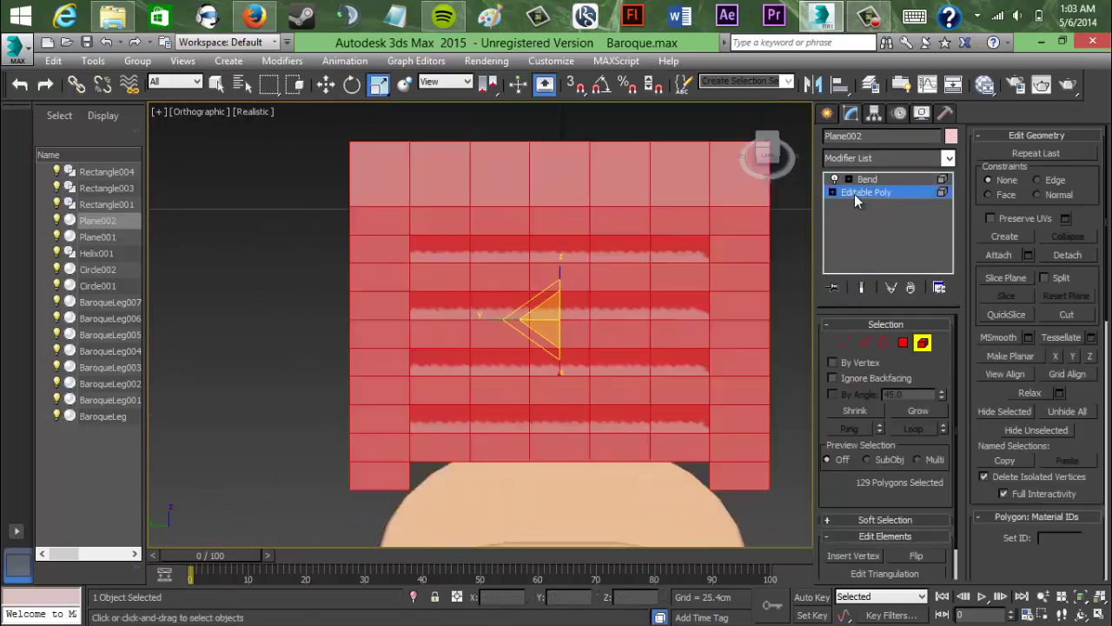
left_click(905, 344)
left_click(746, 474)
left_click(772, 158)
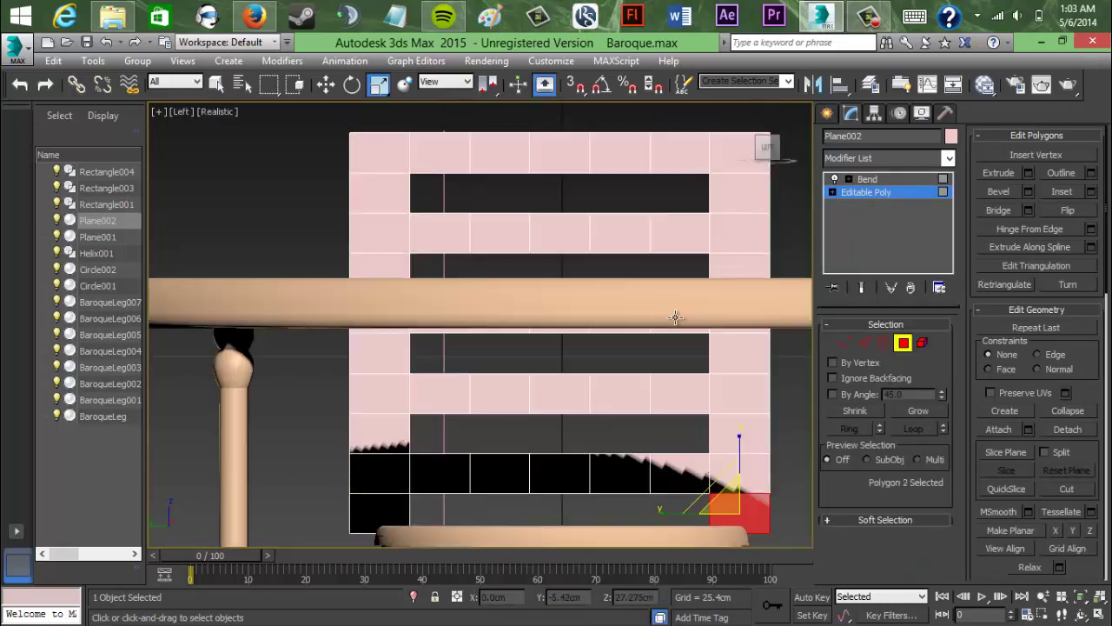
left_click_drag(405, 133, 404, 132)
left_click(767, 126)
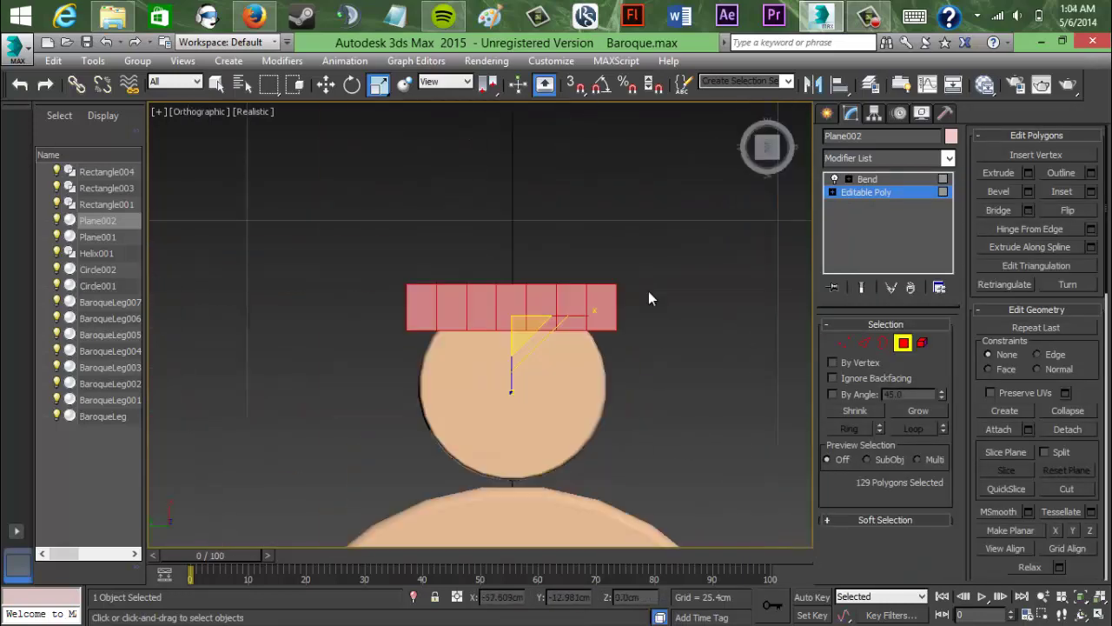
left_click_drag(649, 291, 378, 260, "alt")
left_click(328, 87)
left_click_drag(512, 266, 512, 227)
Step: Reselect the whole element beneath the Bend, set the bend angle to about -179.5 and move the backrest to about X -60.3 cm
left_click(849, 179)
left_click(879, 179)
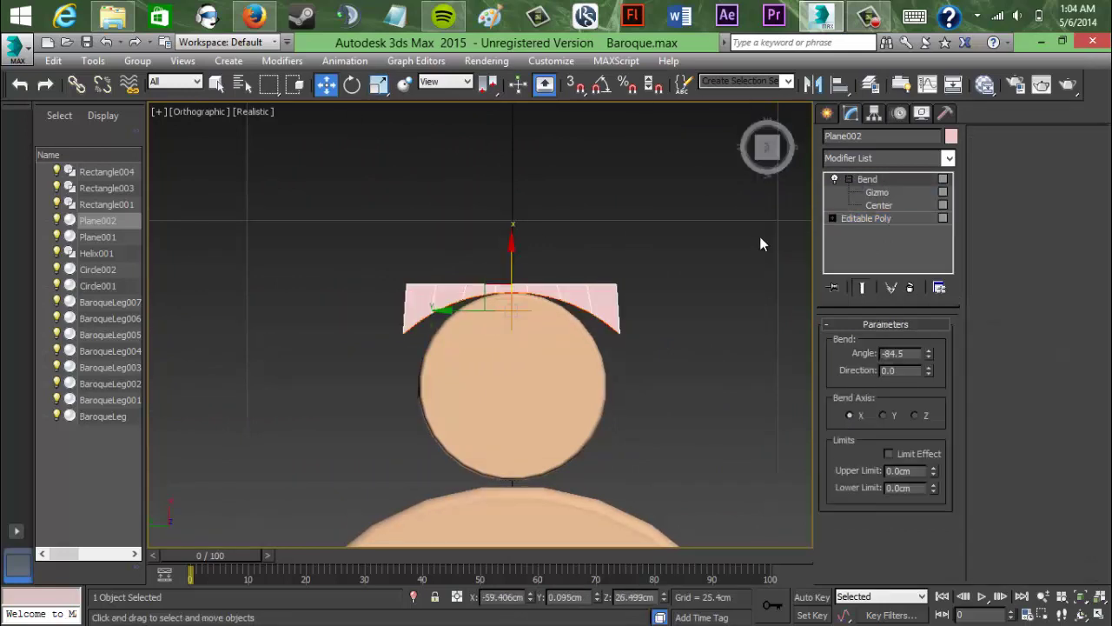
left_click(865, 218)
left_click(864, 179)
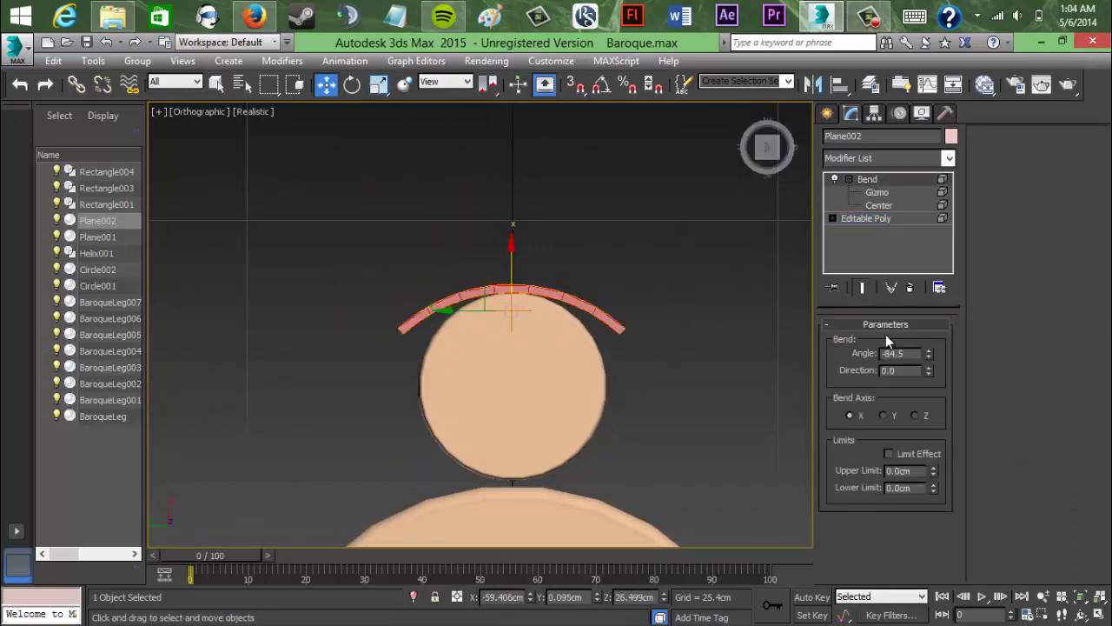
left_click_drag(908, 476, 908, 457)
left_click_drag(512, 241, 512, 253)
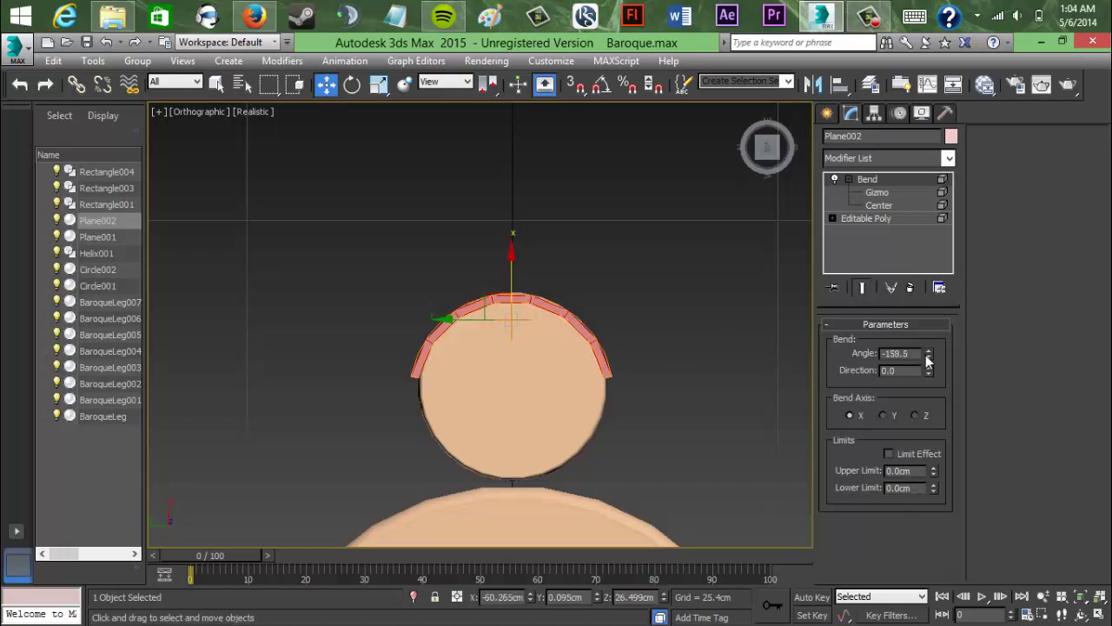
Step: Inspect the thin curved backrest on the seat and try scaling it
left_click_drag(767, 148, 692, 109)
left_click(576, 372)
scroll(576, 372, "up", 4)
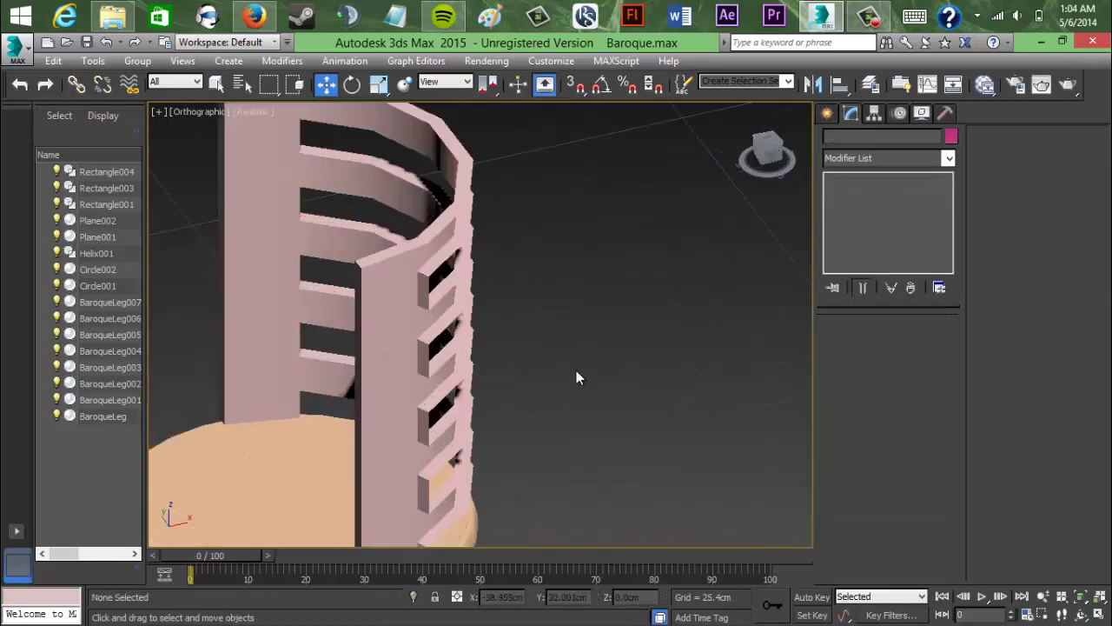
middle_click_drag(576, 372, 619, 358)
left_click(462, 379)
scroll(611, 365, "down", 3)
key("r")
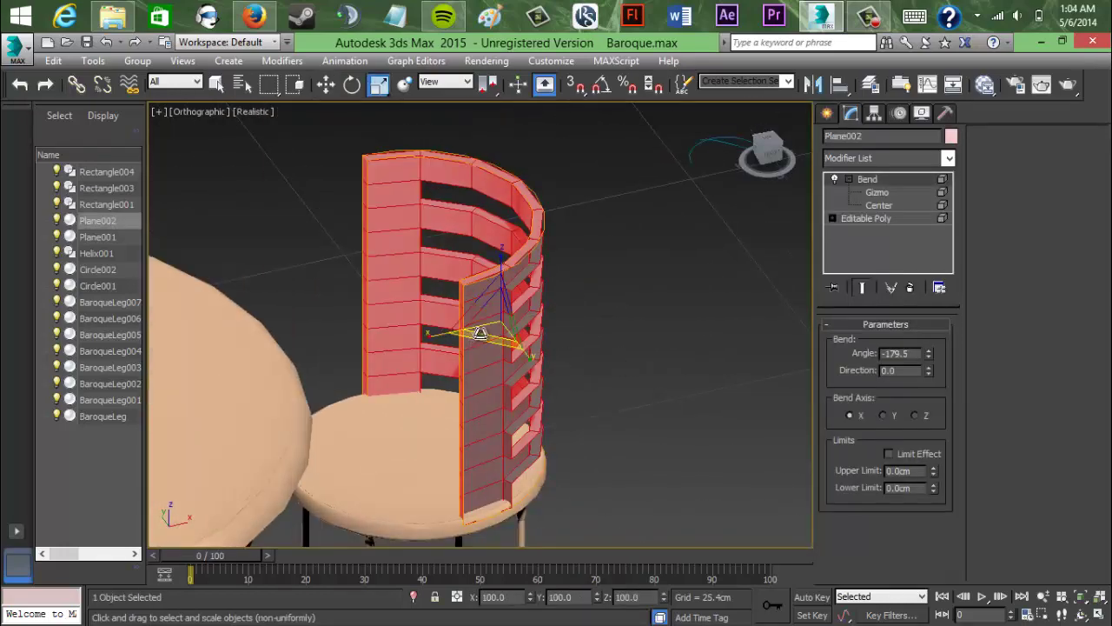
left_click_drag(492, 343, 491, 340)
Step: Undo the backrest's recent scaling, thinning, repositioning and stronger bend
key("ctrl+z")
key("ctrl+z")
key("ctrl+z")
key("ctrl+z")
key("ctrl+z")
key("ctrl+z")
key("ctrl+z")
key("ctrl+z")
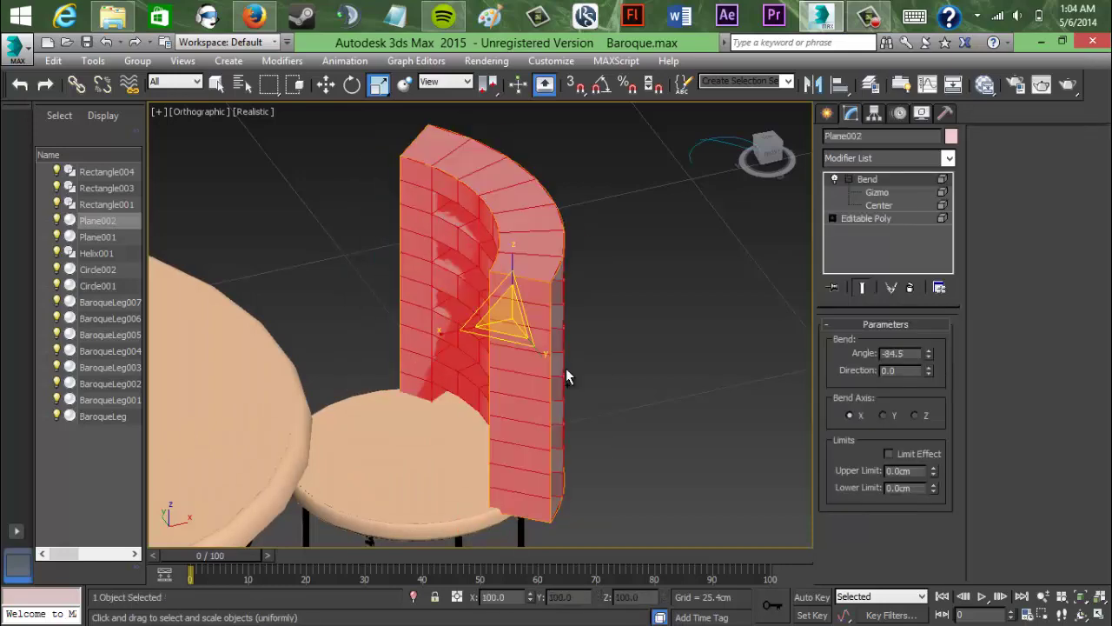
Step: Undo the remaining bend on the slatted backrest and delete the old backrest object
key("ctrl+z")
key("ctrl+z")
left_click_drag(767, 149, 668, 152)
left_click(673, 339)
middle_click_drag(674, 339, 714, 284)
scroll(686, 287, "up", 3)
left_click(569, 254)
key("ctrl+z")
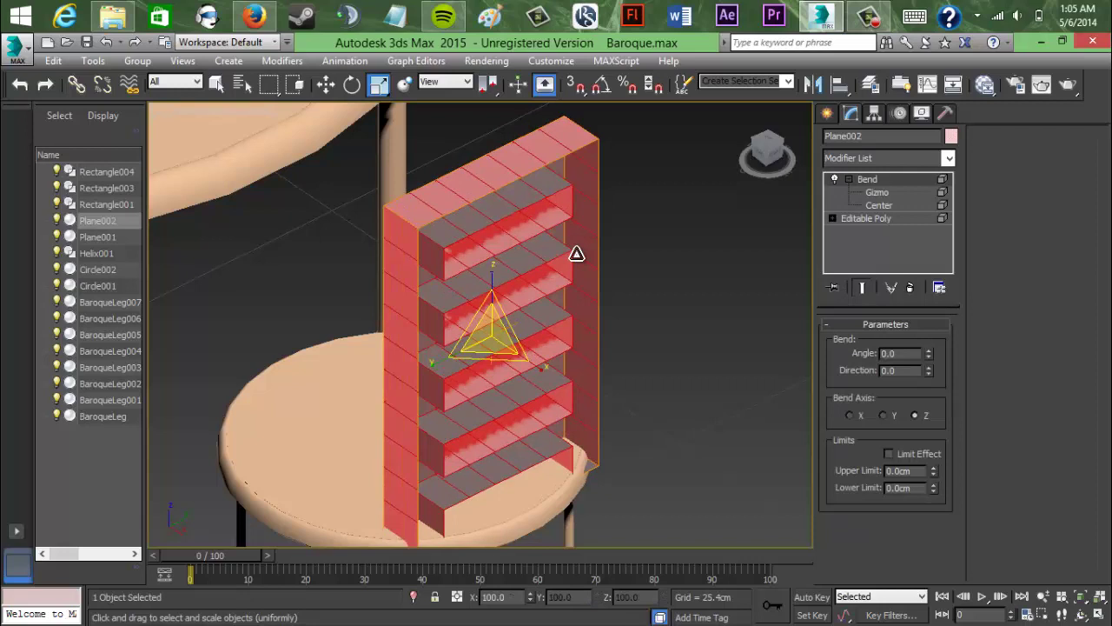
key("Delete")
Step: Draw a thin upright box about 15.4 cm long in the Left view and set its width to 10 cm
left_click(760, 154)
left_click(827, 113)
middle_click_drag(653, 329, 678, 230)
left_click(855, 217)
left_click_drag(381, 430, 616, 113)
left_click(617, 116)
middle_click_drag(620, 174, 621, 303)
left_click(851, 114)
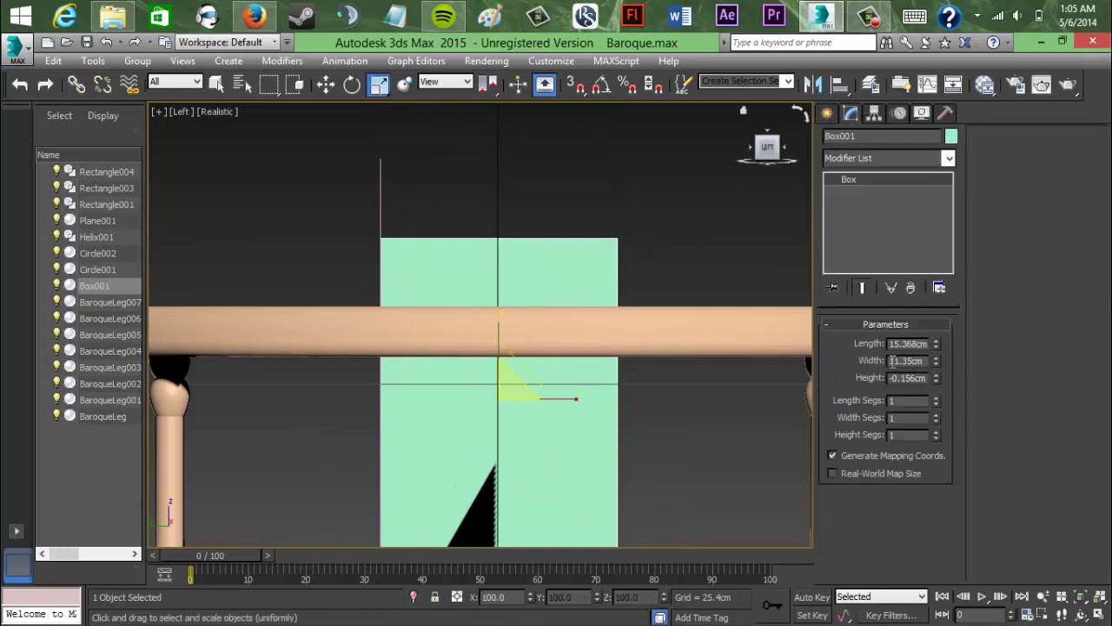
key("Return")
Step: Move the thin box along X over the rear part of the round seat, to about X -59.9 cm
left_click(767, 130)
scroll(620, 346, "down", 3)
middle_click_drag(620, 347, 595, 220)
key("w")
scroll(504, 462, "up", 5)
middle_click_drag(504, 461, 516, 382)
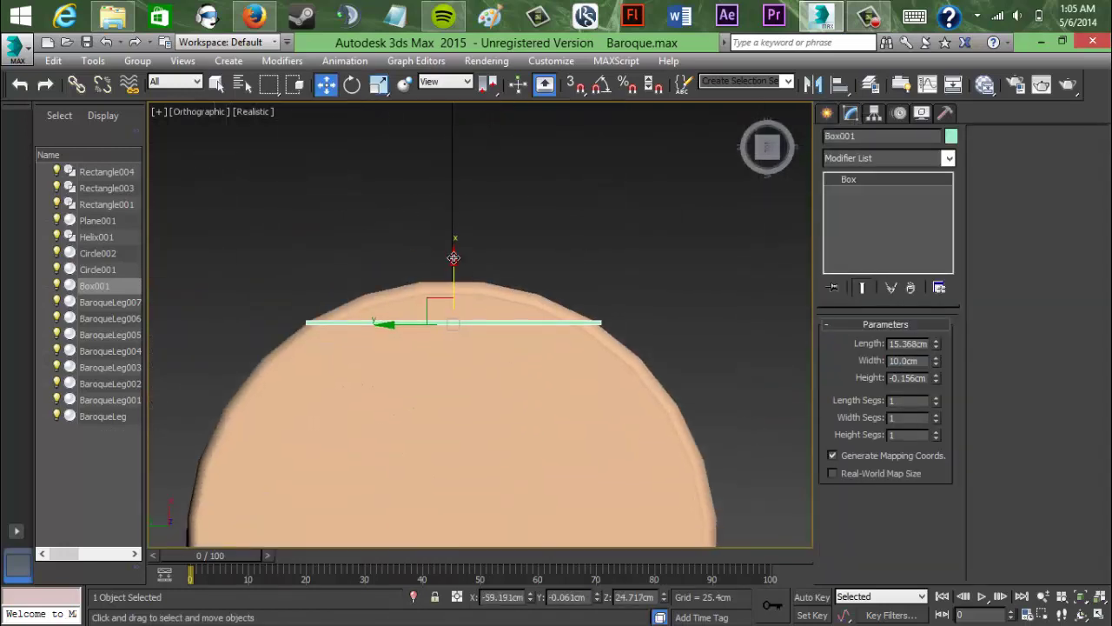
left_click_drag(453, 258, 454, 277)
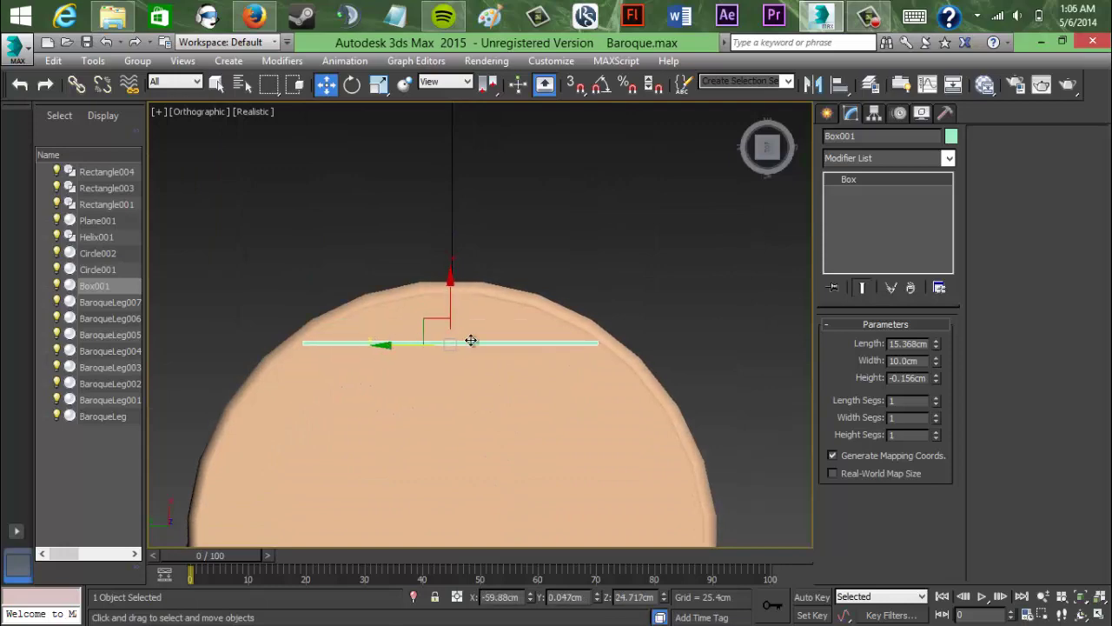
Step: Examine from several angles how the thin box spans the rear of the round seat
middle_click_drag(470, 340, 557, 184, "alt")
scroll(742, 424, "down", 3)
mouse_move(770, 155)
left_mouse_down()
mouse_move(753, 170)
mouse_move(786, 153)
left_mouse_up()
middle_click_drag(556, 200, 622, 244)
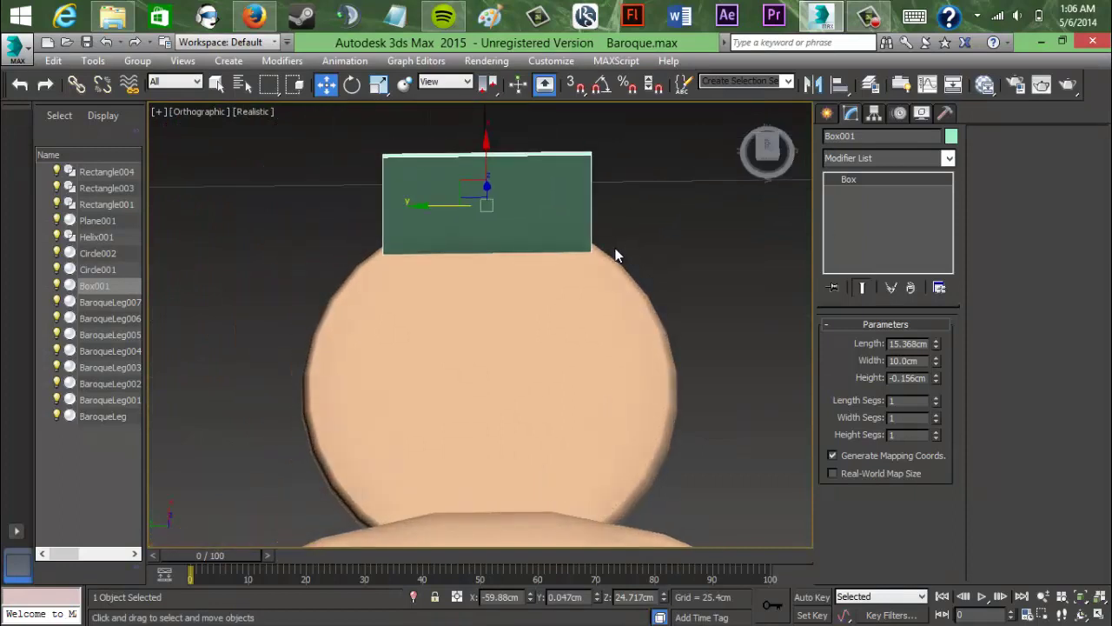
scroll(603, 257, "up", 3)
left_click(766, 147)
middle_click_drag(560, 280, 600, 333)
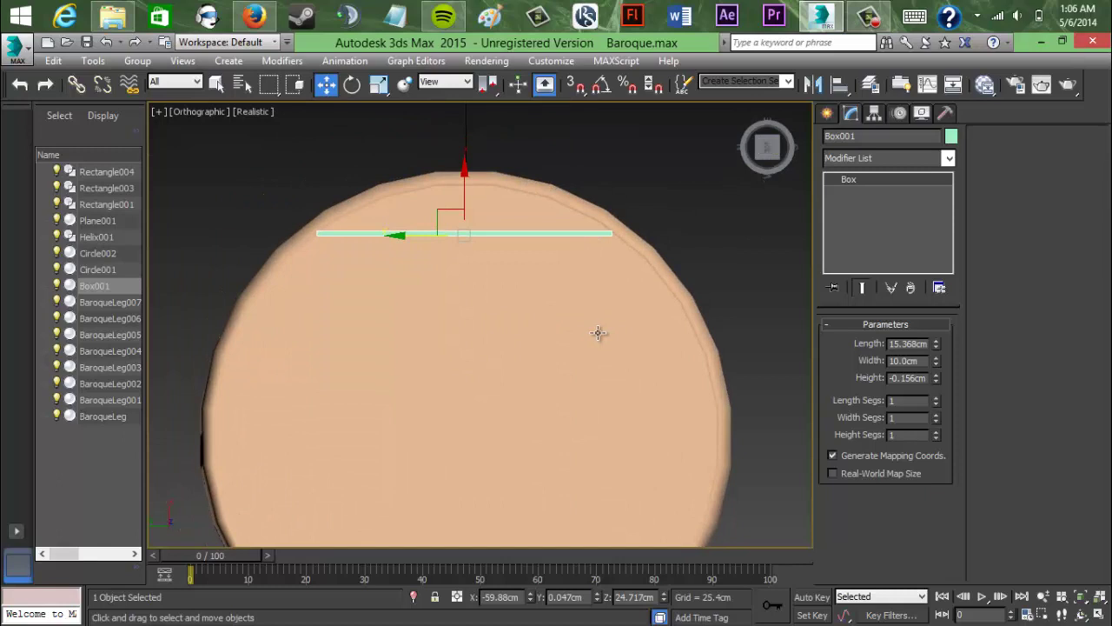
scroll(599, 341, "up", 2)
middle_click_drag(599, 341, 600, 378)
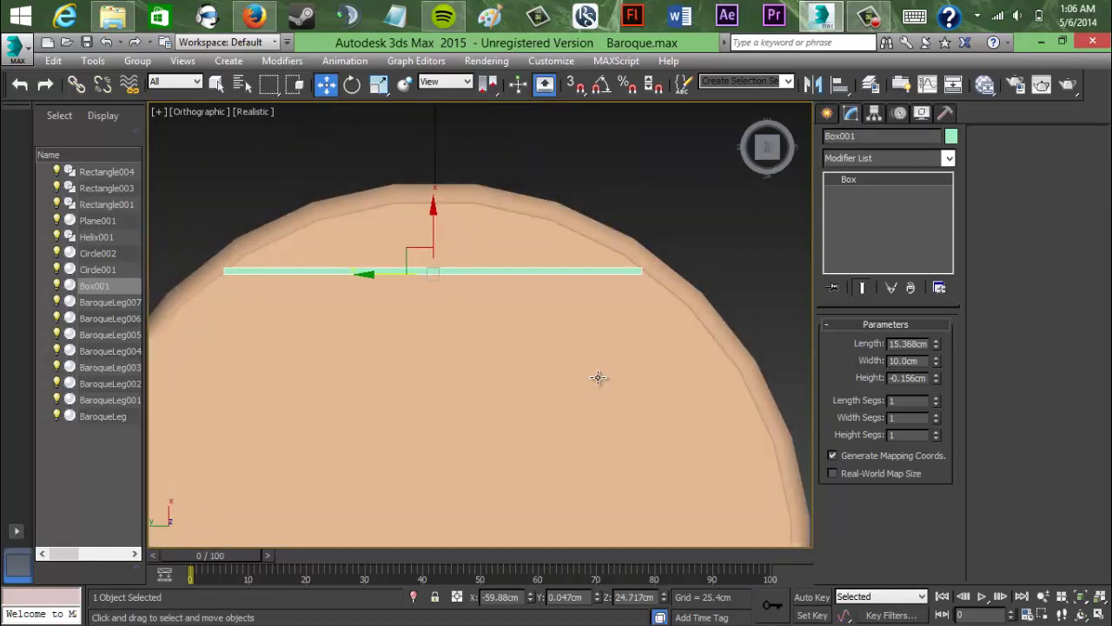
Step: Divide the box into 9 length segments and 9 width segments, keeping 1 height segment
left_click_drag(772, 146, 771, 130)
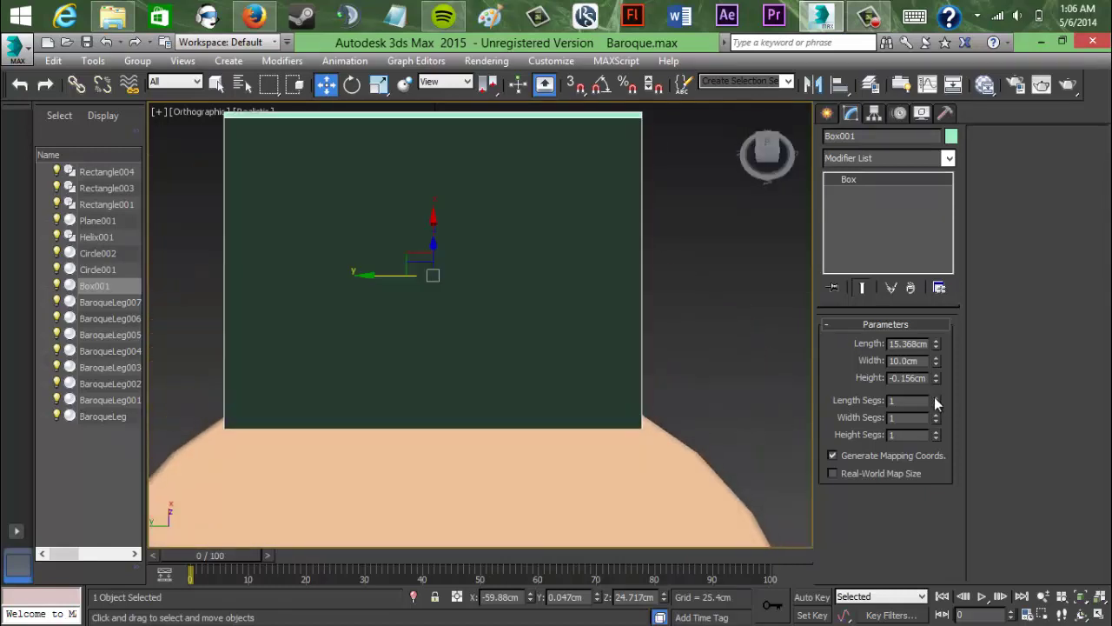
left_click(935, 398)
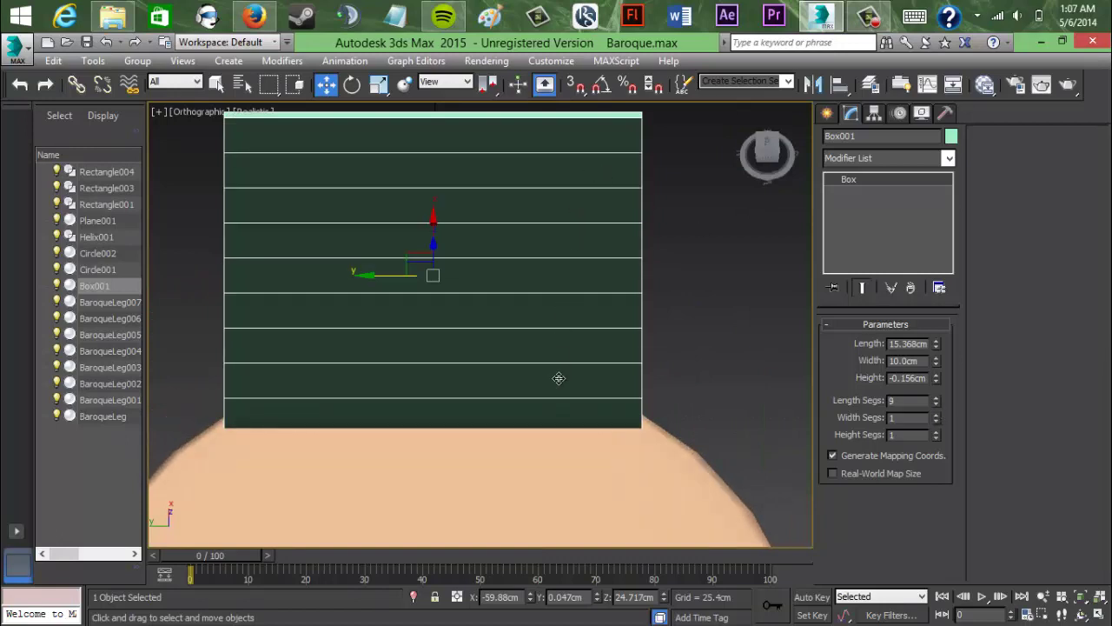
left_click(937, 416)
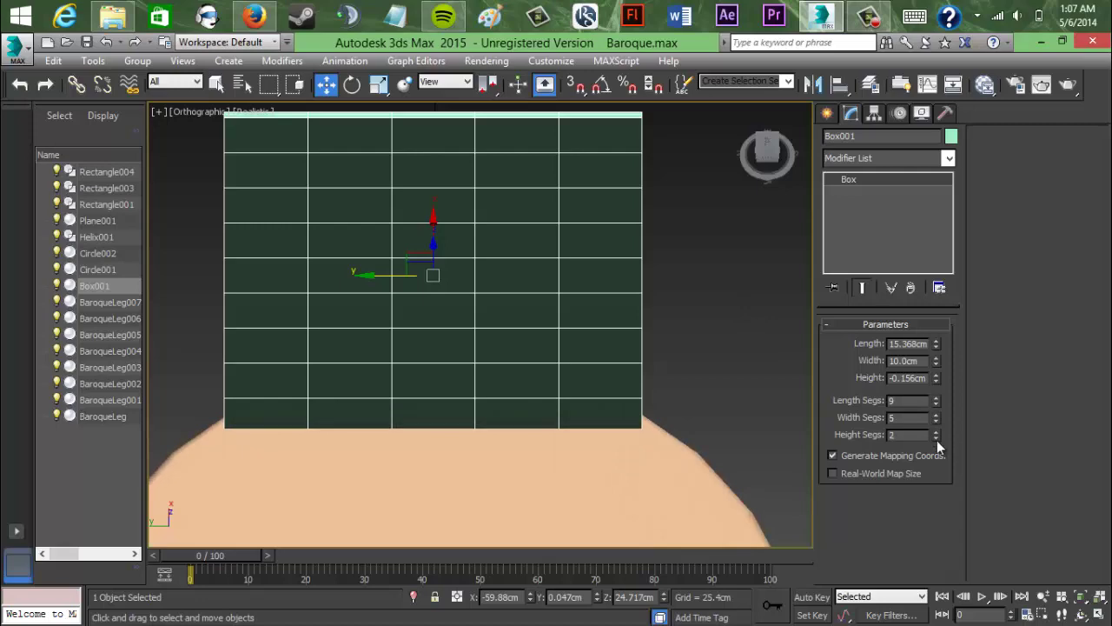
left_click(937, 415)
left_click(937, 416)
left_click(936, 416)
left_click(937, 416)
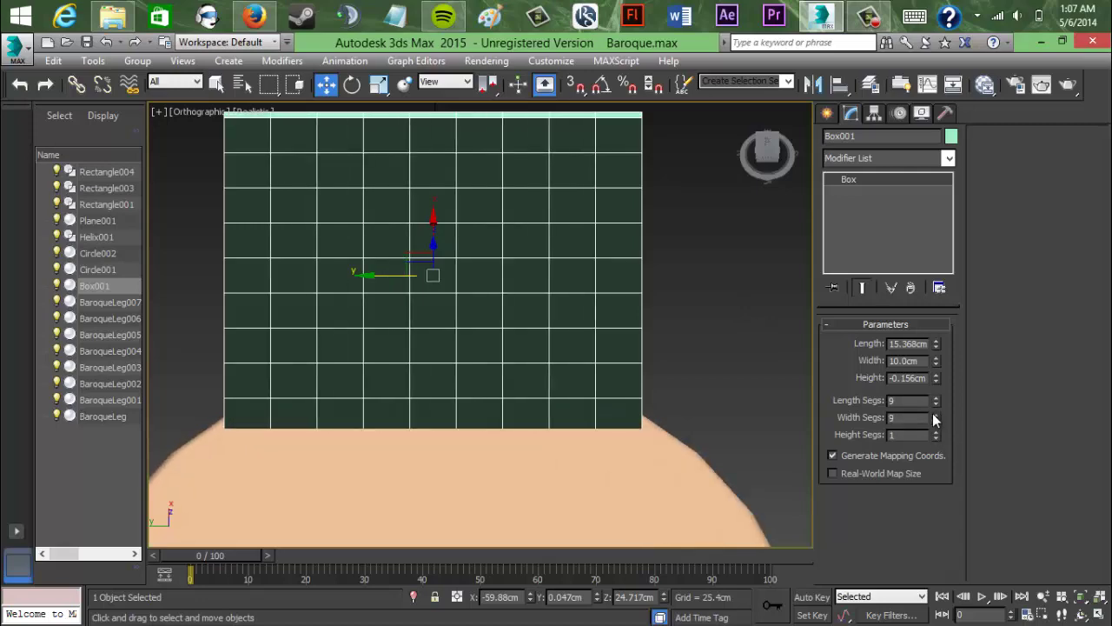
Step: Convert the segmented box to an editable poly and switch to polygon-level editing in the Left view
right_click(622, 257)
left_click(661, 369)
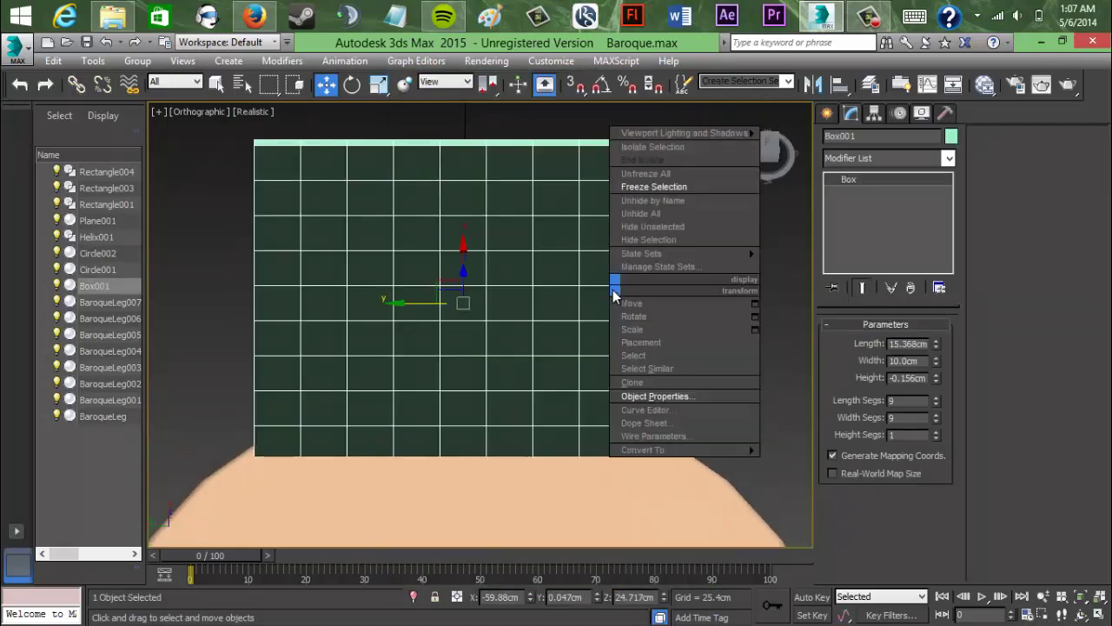
mouse_move(665, 450)
left_click(808, 463)
left_click(921, 343)
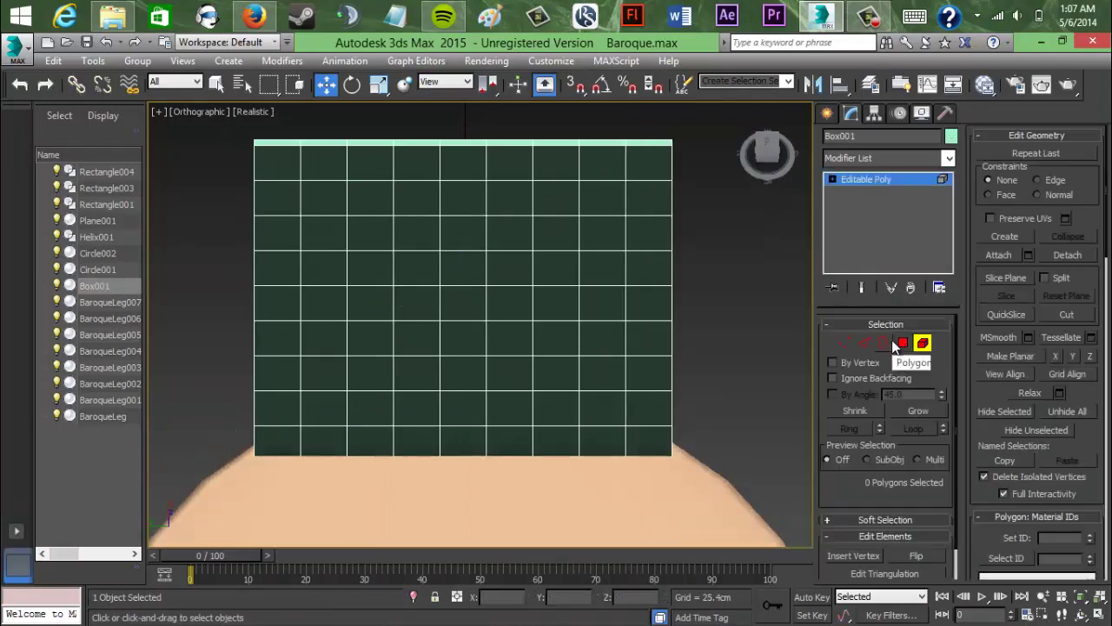
left_click(903, 344)
left_click(770, 163)
left_click_drag(737, 280, 280, 303)
left_click_drag(654, 296, 687, 376, "alt")
left_click(721, 263)
Step: Select the whole box element and raise it clear above the tabletop
left_click(922, 342)
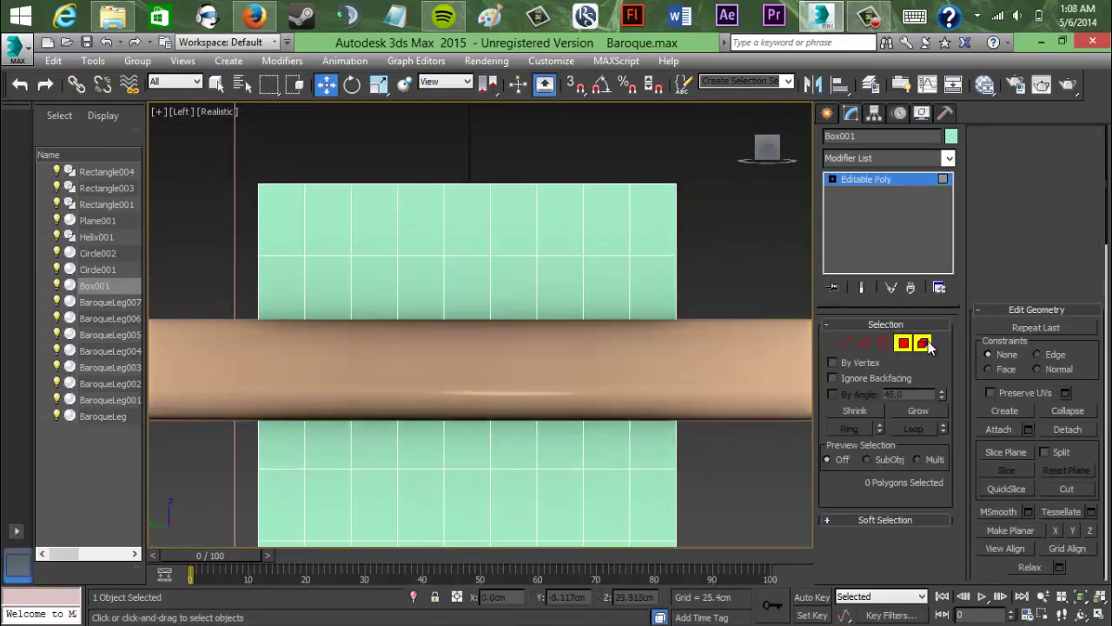
left_click(474, 286)
left_click_drag(474, 392, 476, 172)
scroll(499, 280, "down", 3)
middle_click_drag(537, 296, 541, 387)
left_click_drag(495, 305, 499, 148)
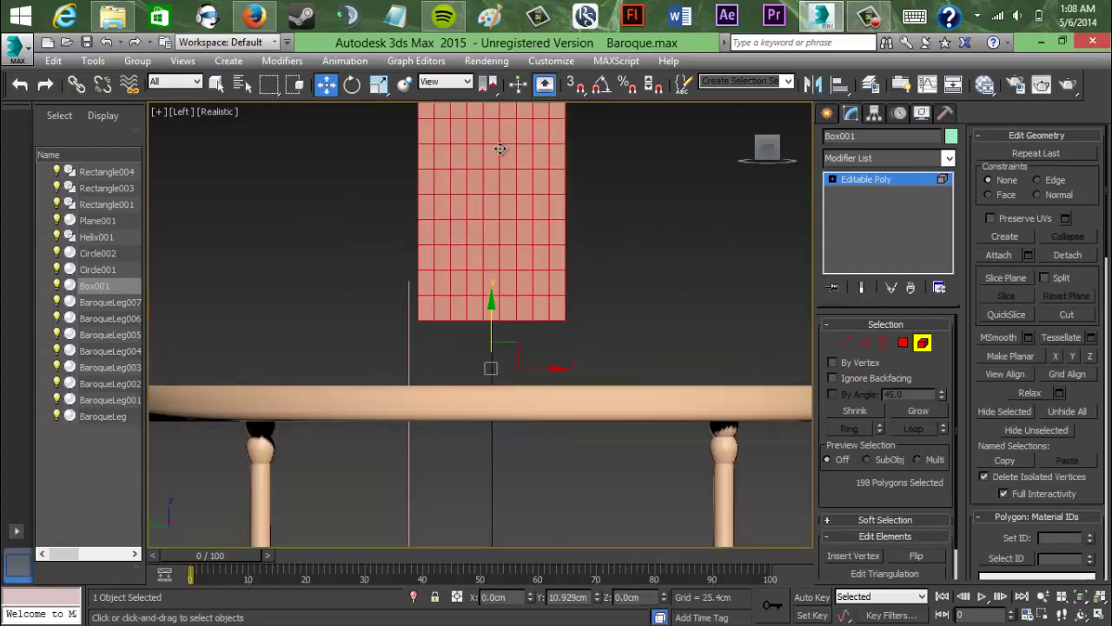
Step: Delete alternate rows of polygons on both sides of a central upright, leaving four pairs of rectangular openings inside the frame
middle_click_drag(565, 186, 580, 307)
scroll(581, 305, "up", 1)
scroll(637, 276, "up", 2)
left_click(903, 342)
left_click(639, 209)
left_click_drag(592, 189, 356, 205)
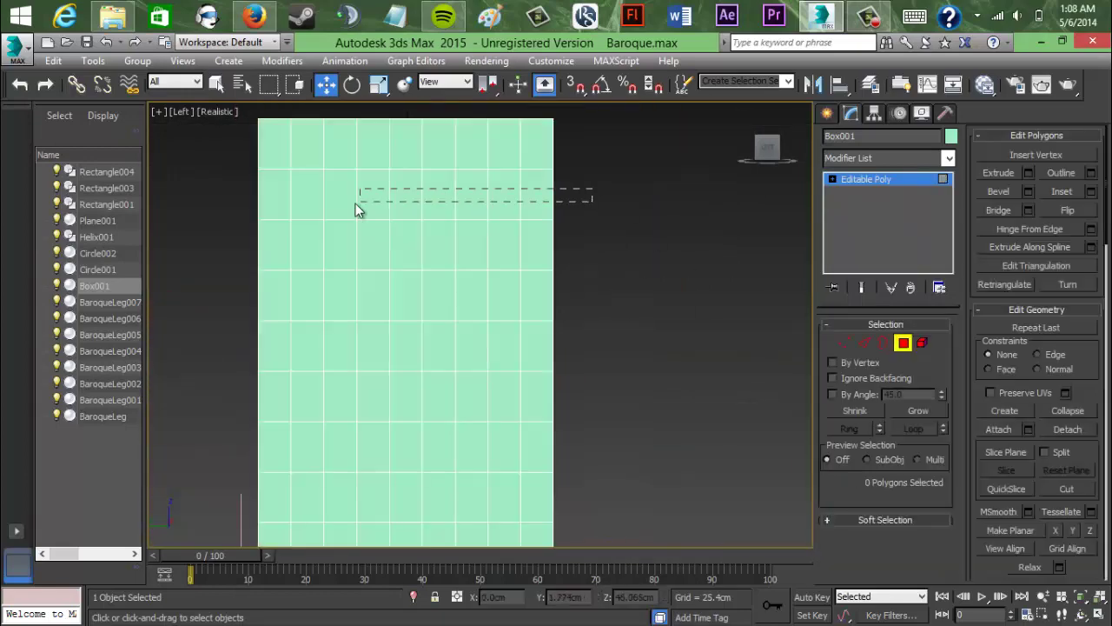
left_click_drag(239, 545, 239, 514)
middle_click_drag(634, 384, 640, 343)
left_click_drag(576, 459, 535, 158, "alt")
left_click_drag(238, 145, 284, 452, "alt")
left_click_drag(224, 203, 569, 205, "alt")
left_click_drag(568, 301, 252, 307, "alt")
left_click_drag(252, 403, 591, 405, "alt")
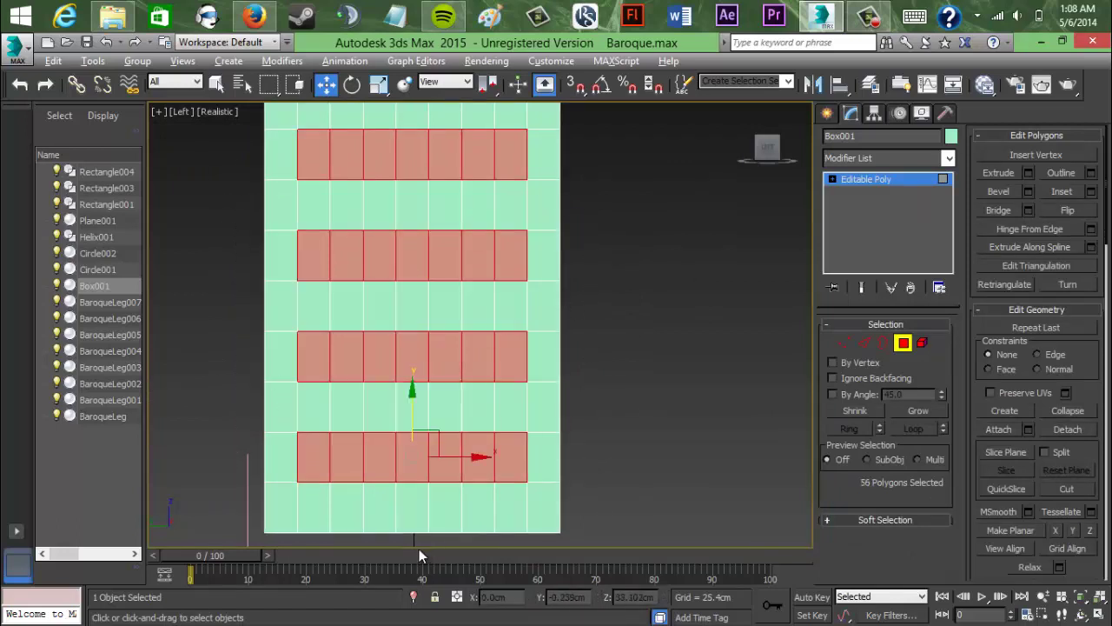
left_click_drag(419, 541, 407, 156, "alt")
middle_click_drag(603, 229, 623, 304)
key("Delete")
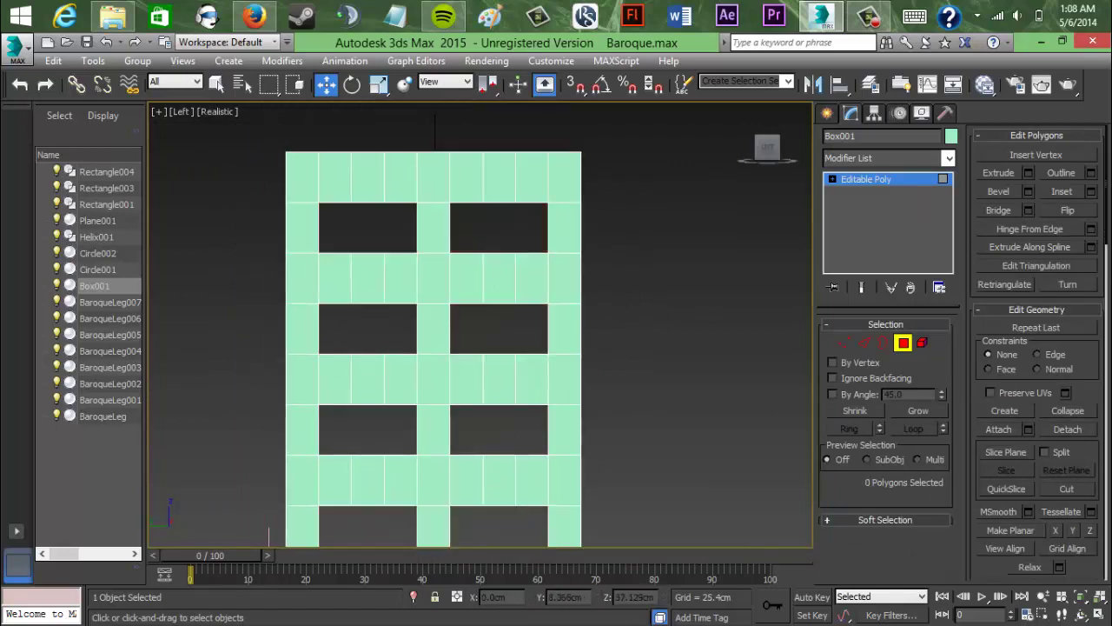
Step: Examine the slatted backrest from an angle and from above, relative to the round seat
left_click_drag(767, 148, 765, 161)
middle_click_drag(686, 178, 690, 478)
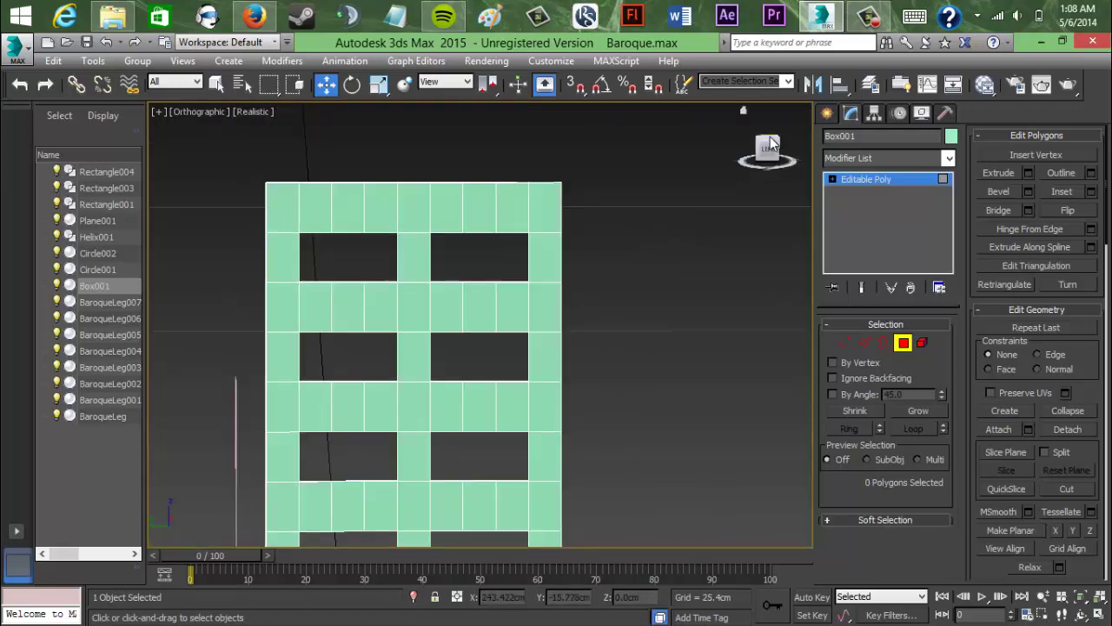
left_click(767, 139)
scroll(608, 208, "down", 5)
middle_click_drag(530, 213, 554, 357)
left_click(767, 136)
scroll(561, 210, "up", 2)
middle_click_drag(560, 210, 594, 621)
right_click(587, 16)
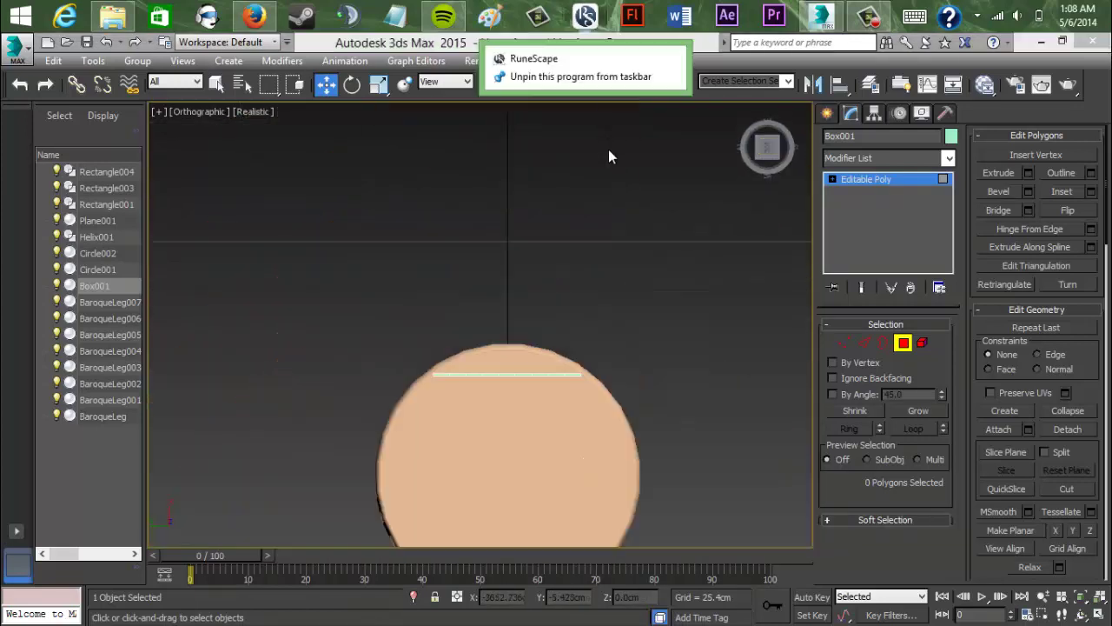
middle_click_drag(598, 374, 567, 262)
scroll(567, 262, "up", 2)
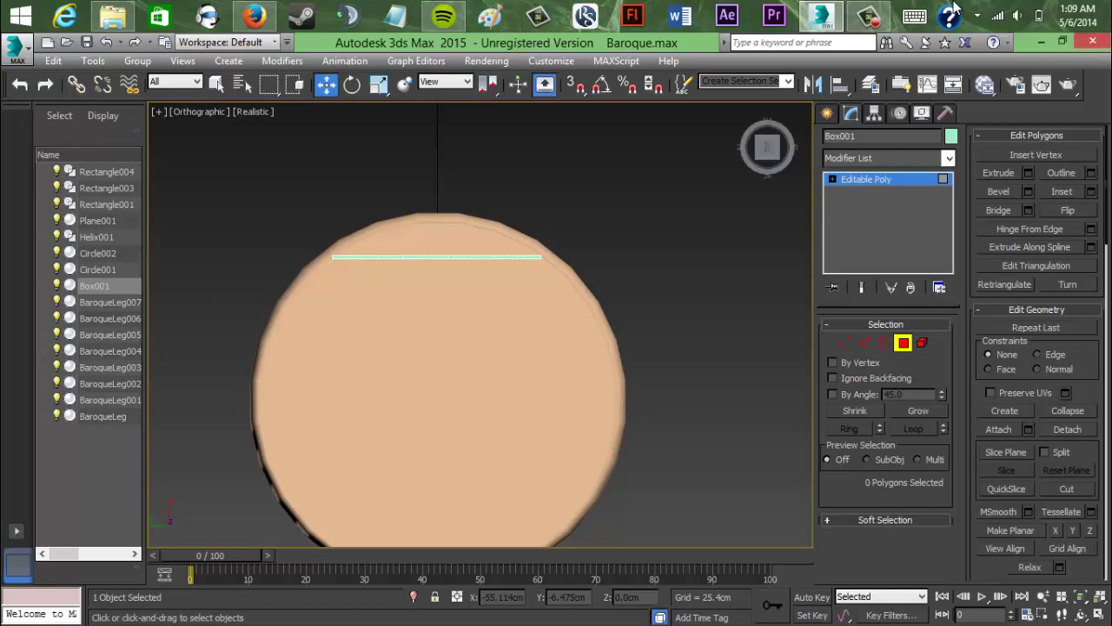
scroll(962, 7, "up", 3)
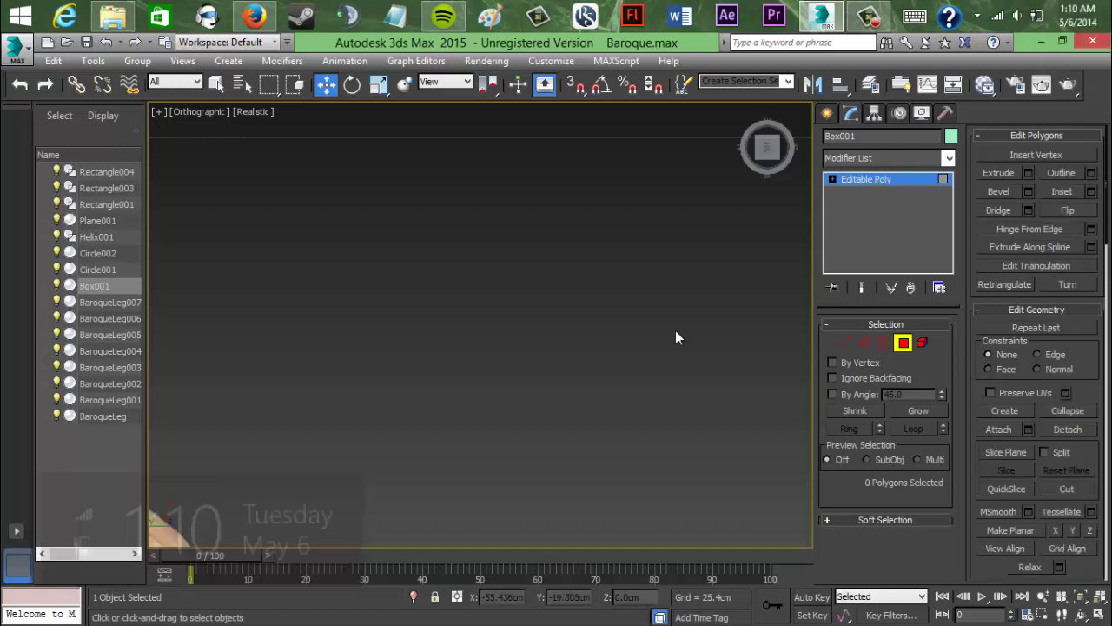
scroll(675, 332, "down", 5)
middle_click_drag(530, 344, 578, 198)
scroll(648, 377, "up", 5)
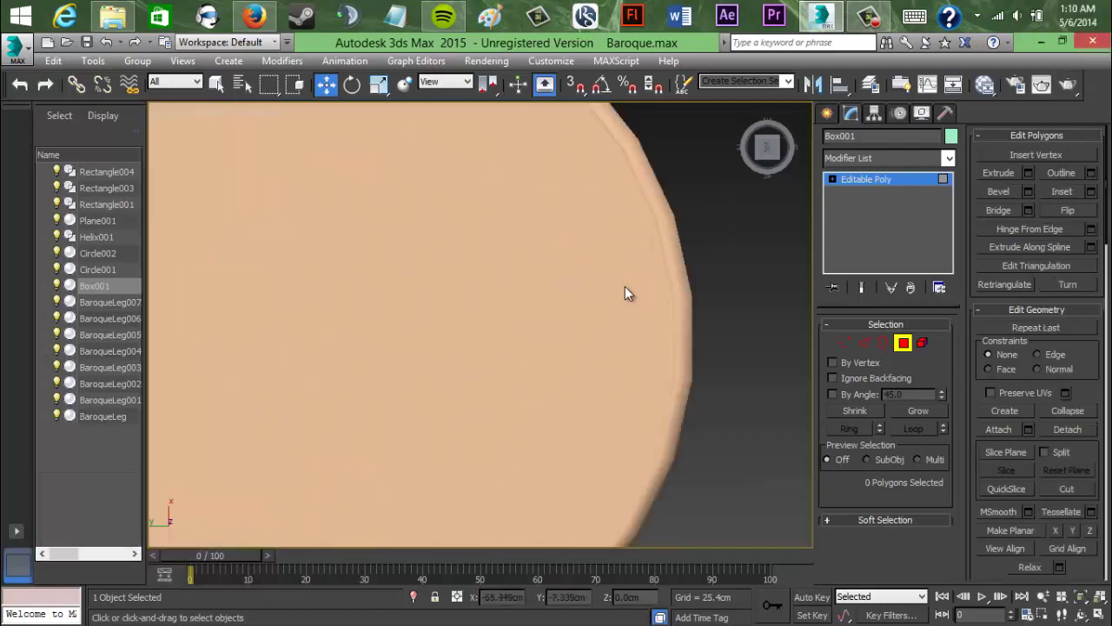
middle_click_drag(513, 208, 627, 361)
left_click(766, 142)
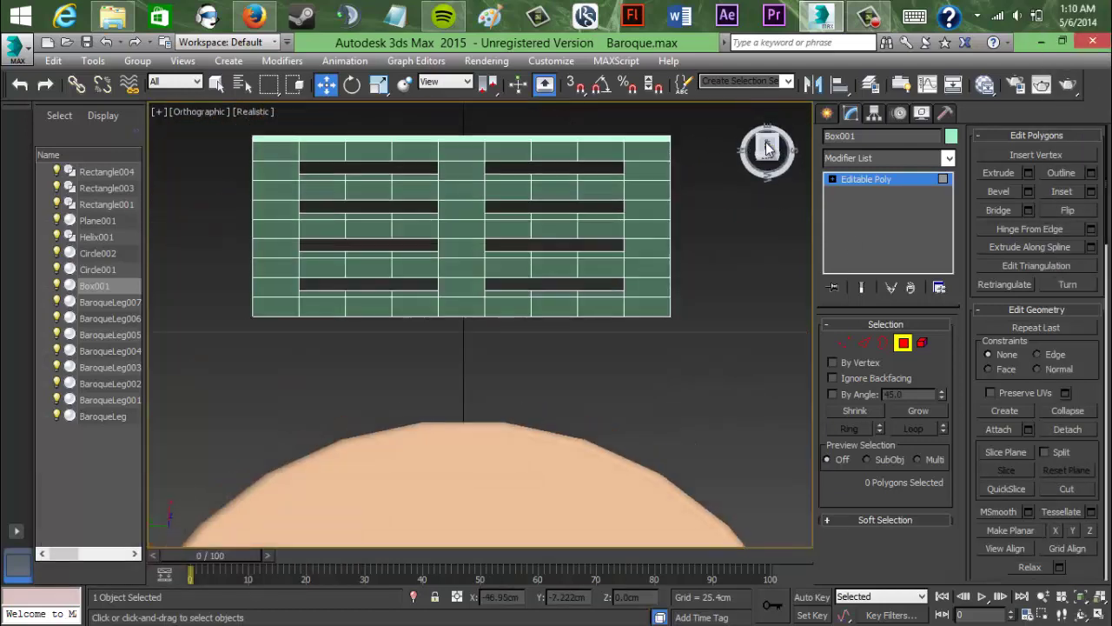
left_click(769, 160)
left_click_drag(696, 526, 230, 132)
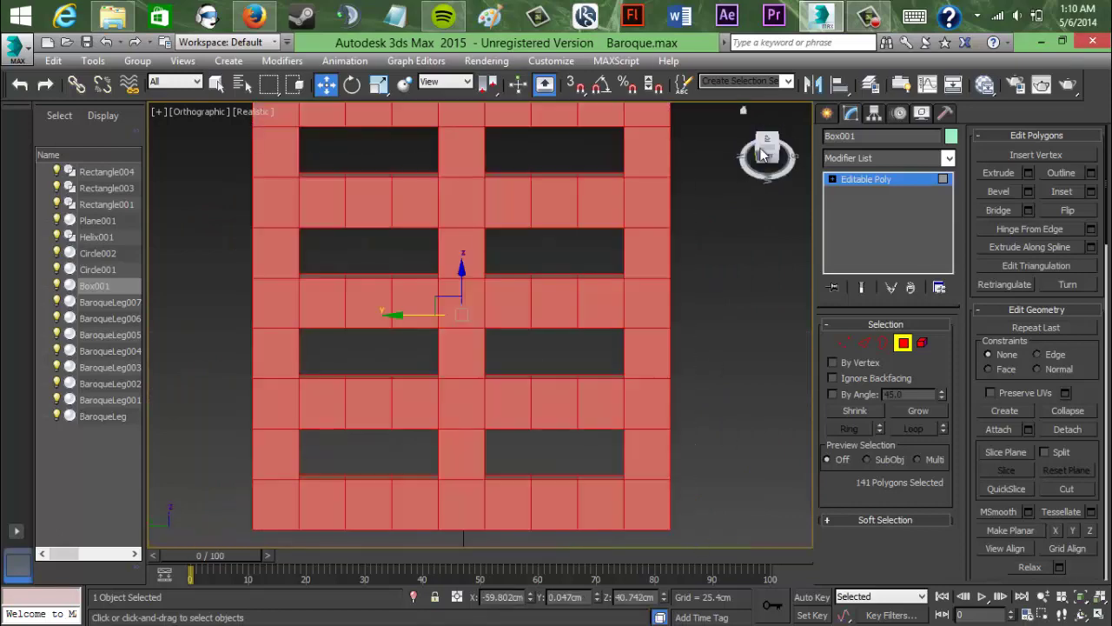
left_click(767, 137)
scroll(692, 197, "up", 3)
middle_click_drag(680, 203, 655, 237, "alt")
left_click(533, 172)
Step: Thicken the backrest by moving only its front-face polygons along X to about X -60.1 cm
left_click(765, 149)
scroll(638, 212, "down", 3)
left_click_drag(703, 255, 220, 208)
left_click_drag(215, 164, 720, 226, "alt")
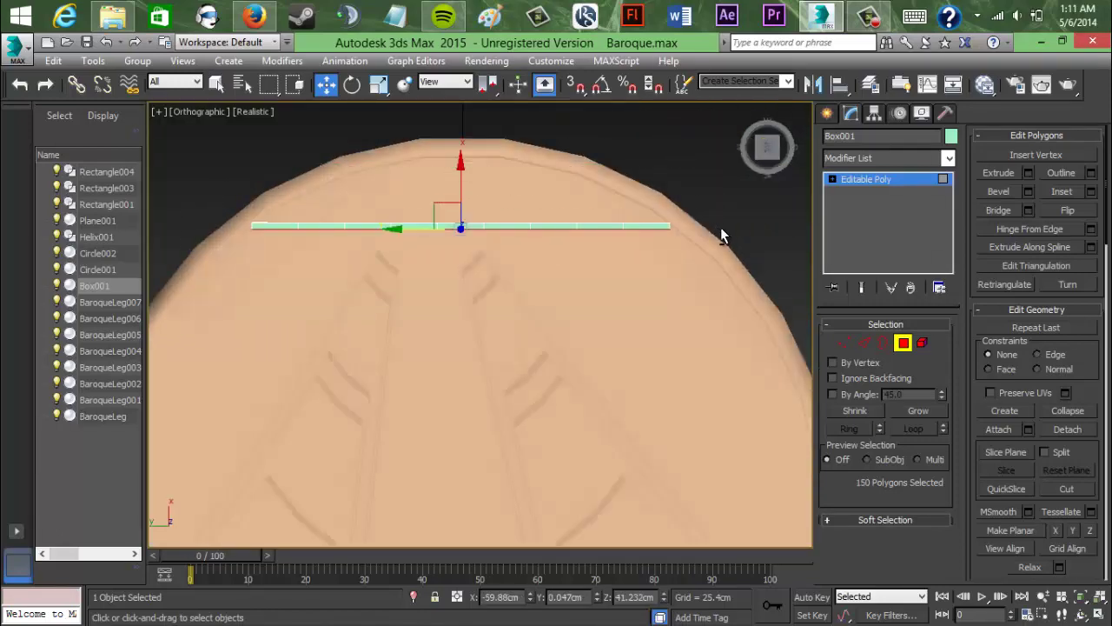
left_click_drag(775, 158, 779, 146)
left_click_drag(491, 178, 488, 191)
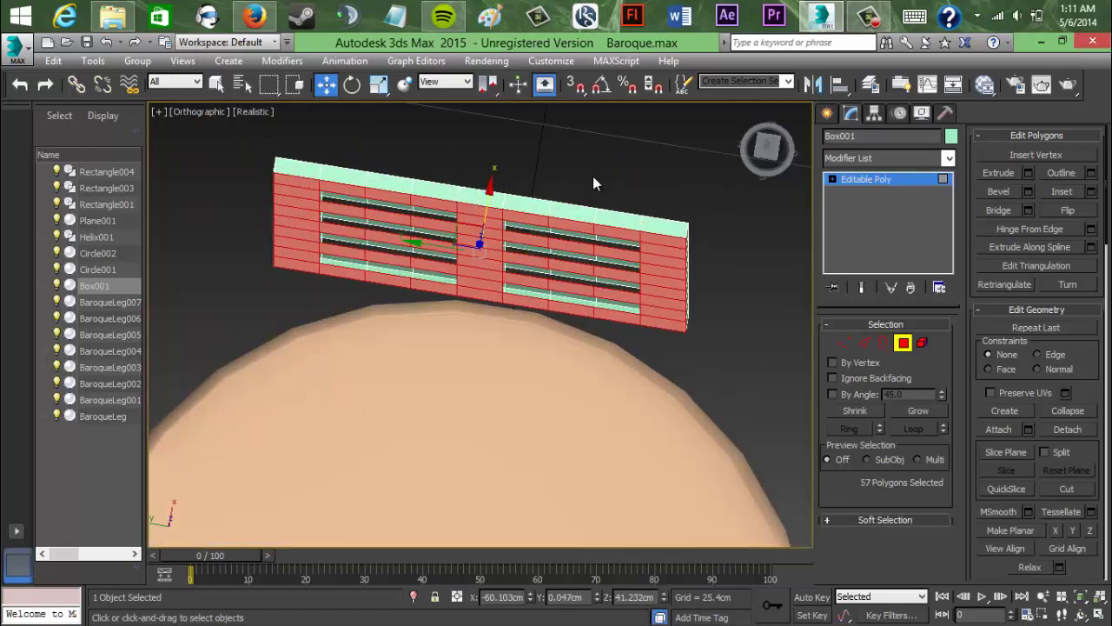
left_click(593, 175)
Step: Select the whole backrest element and apply a Bend modifier on the X axis with an angle of -46
left_click(766, 147)
scroll(602, 236, "down", 3)
scroll(602, 236, "down", 2)
left_click_drag(765, 153, 763, 139)
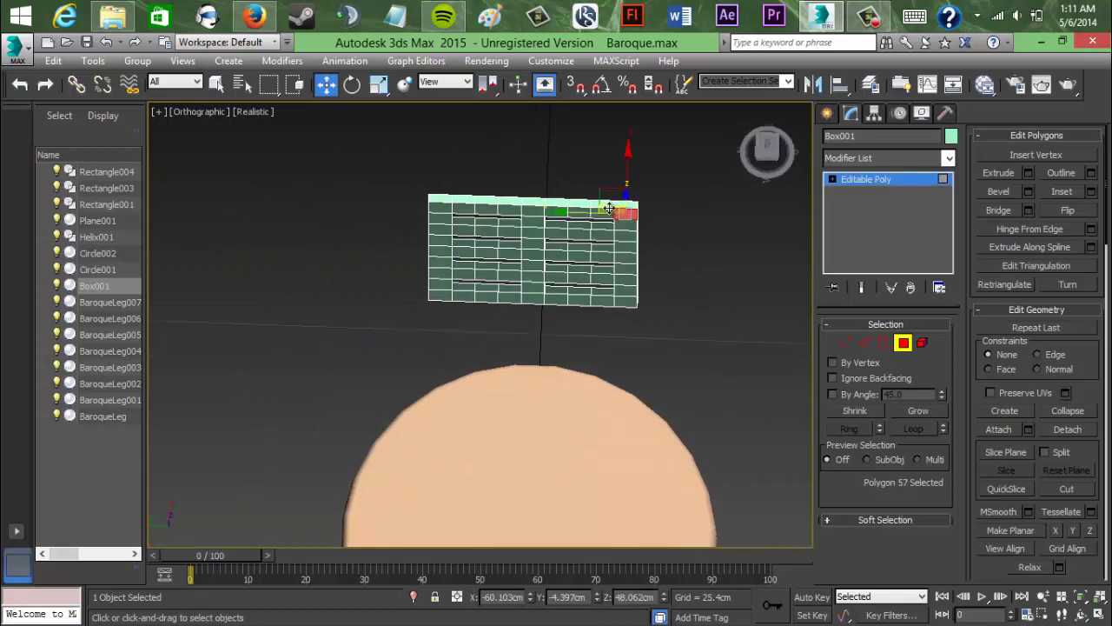
left_click(923, 342)
left_click(626, 265)
left_click(864, 160)
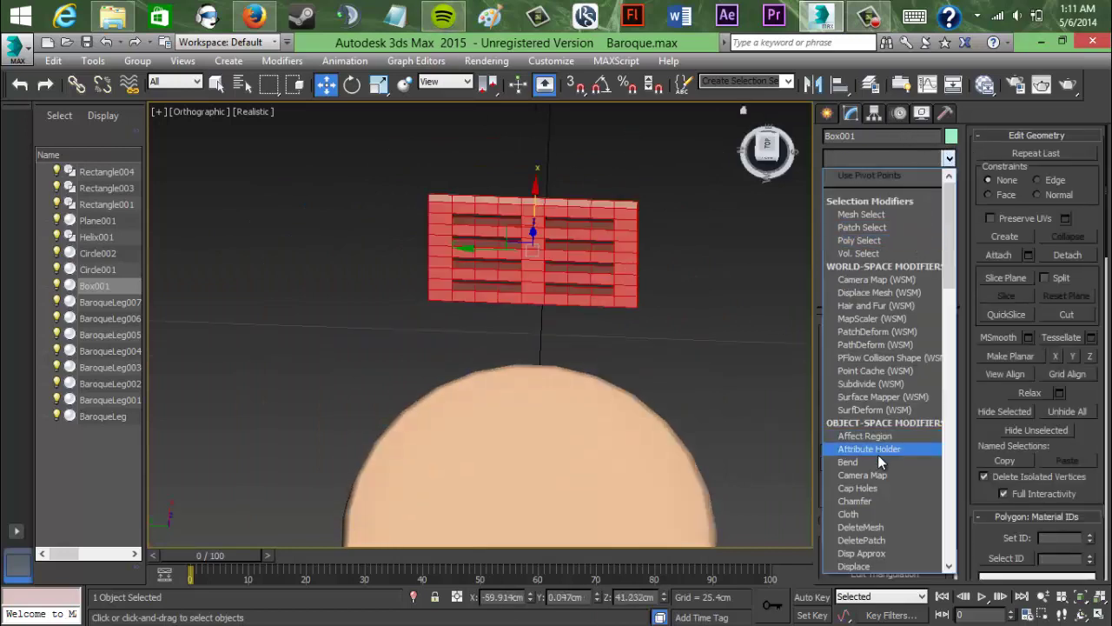
left_click(876, 461)
left_click(767, 146)
left_click_drag(929, 355, 931, 470)
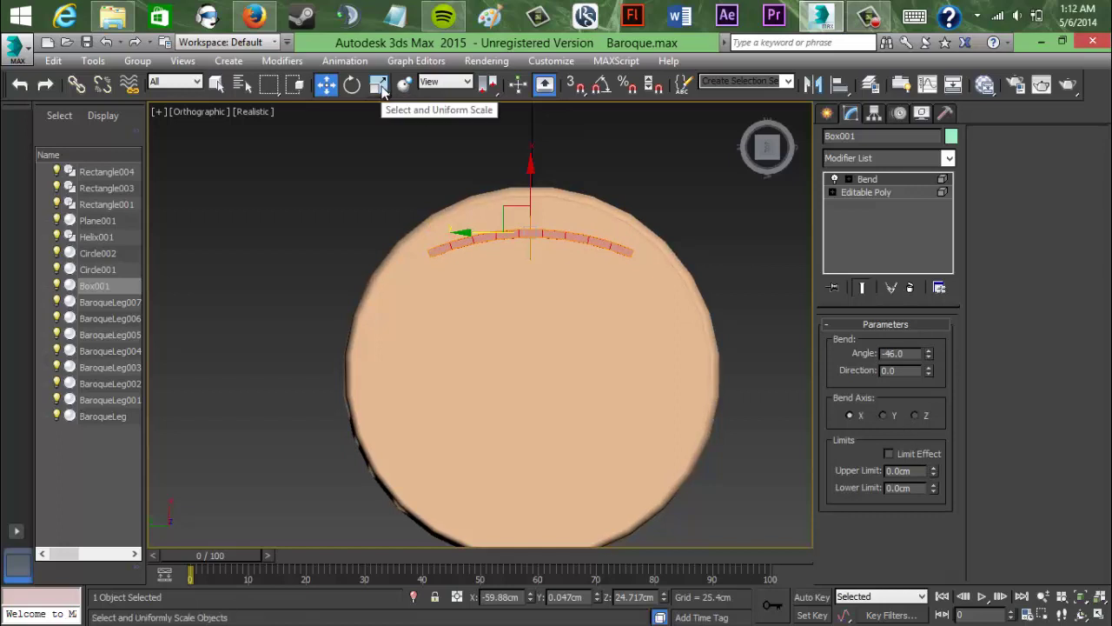
Step: Uniformly enlarge the bent backrest and lower it onto the seat at about Z 3.9 cm
left_click(767, 177)
middle_click_drag(691, 241, 683, 270)
key("r")
left_click_drag(654, 401, 627, 508)
key("w")
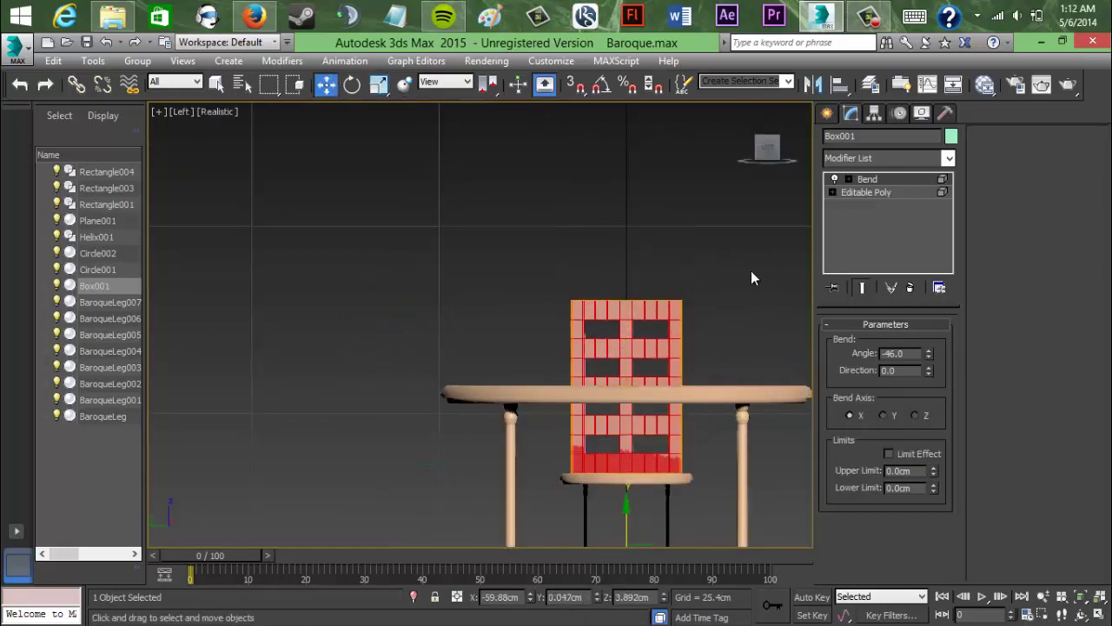
Step: Set the bend angle to -114 and move the backrest toward the seat's rear edge, to about X -59 cm
left_click(767, 121)
scroll(720, 279, "up", 4)
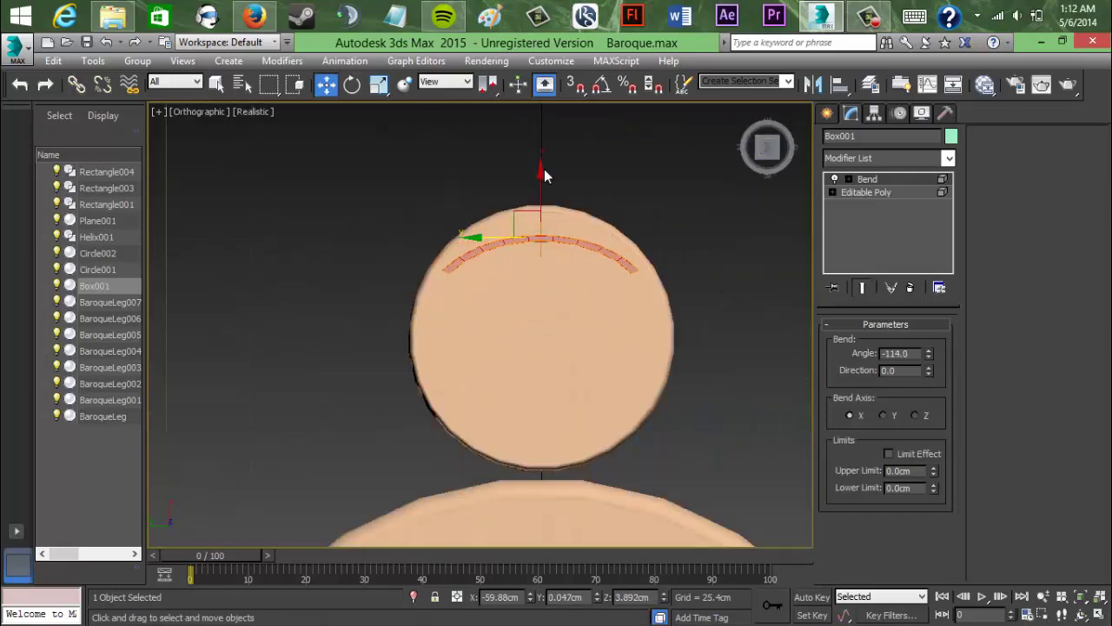
left_click(545, 175)
key("ctrl+z")
left_click_drag(540, 184, 542, 170)
Step: Try a Melt modifier on the backrest with an amount of 29, testing its melt axes, and remove the modifier
left_click_drag(767, 167, 785, 125)
left_click(727, 267)
middle_click_drag(633, 120, 689, 213)
left_click(684, 216)
left_click(949, 158)
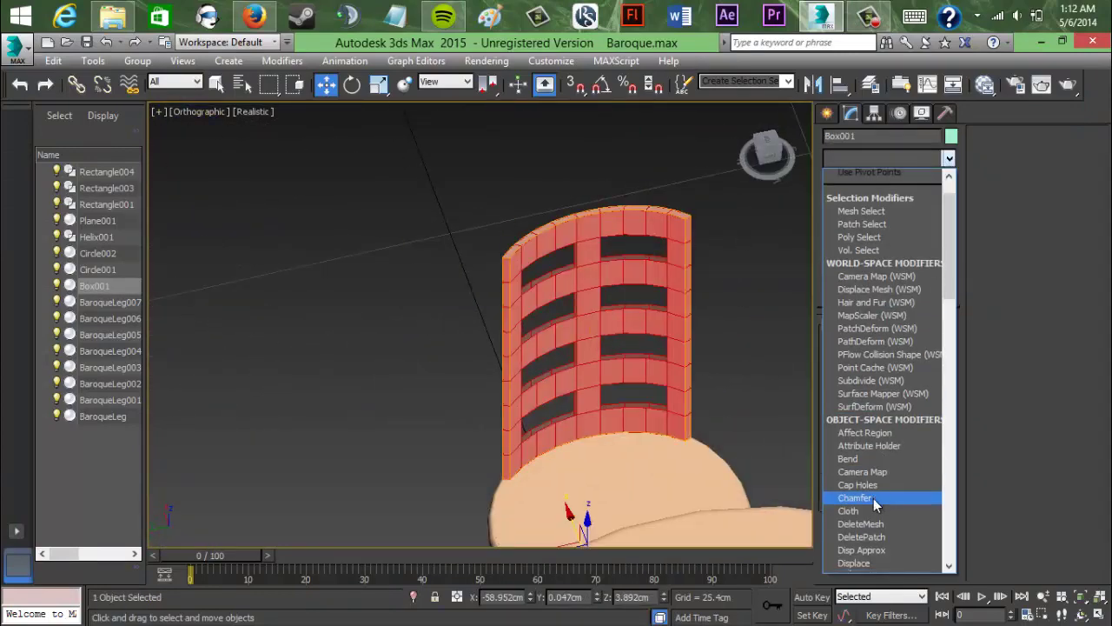
scroll(869, 509, "down", 7)
left_click(859, 552)
mouse_move(929, 355)
left_mouse_down()
mouse_move(928, 343)
mouse_move(931, 373)
left_mouse_up()
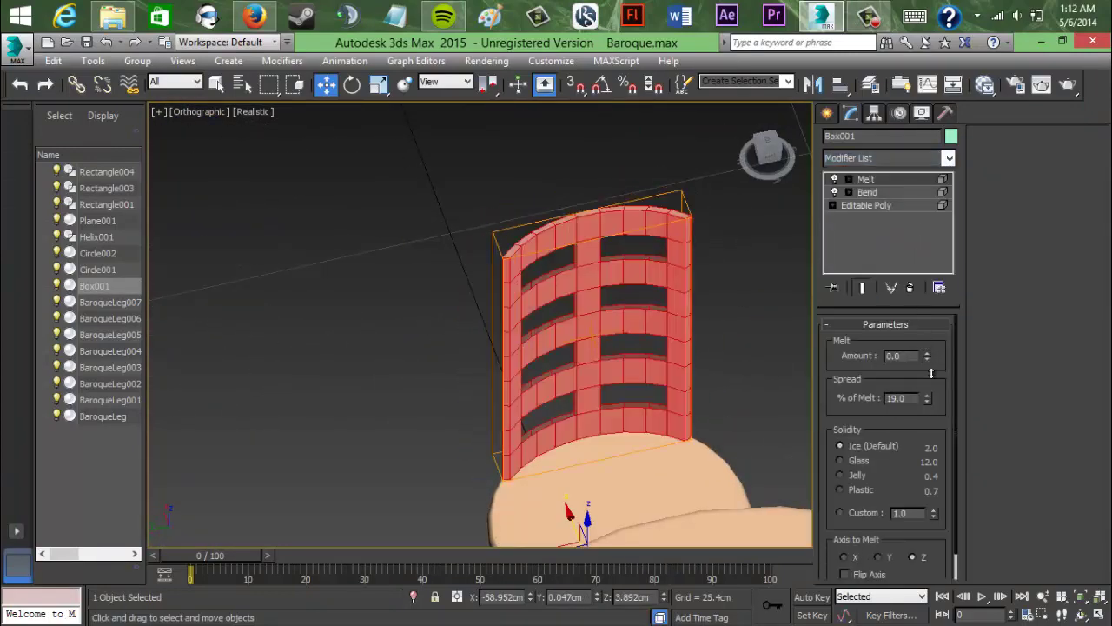
scroll(898, 460, "down", 2)
left_click_drag(928, 336, 928, 310)
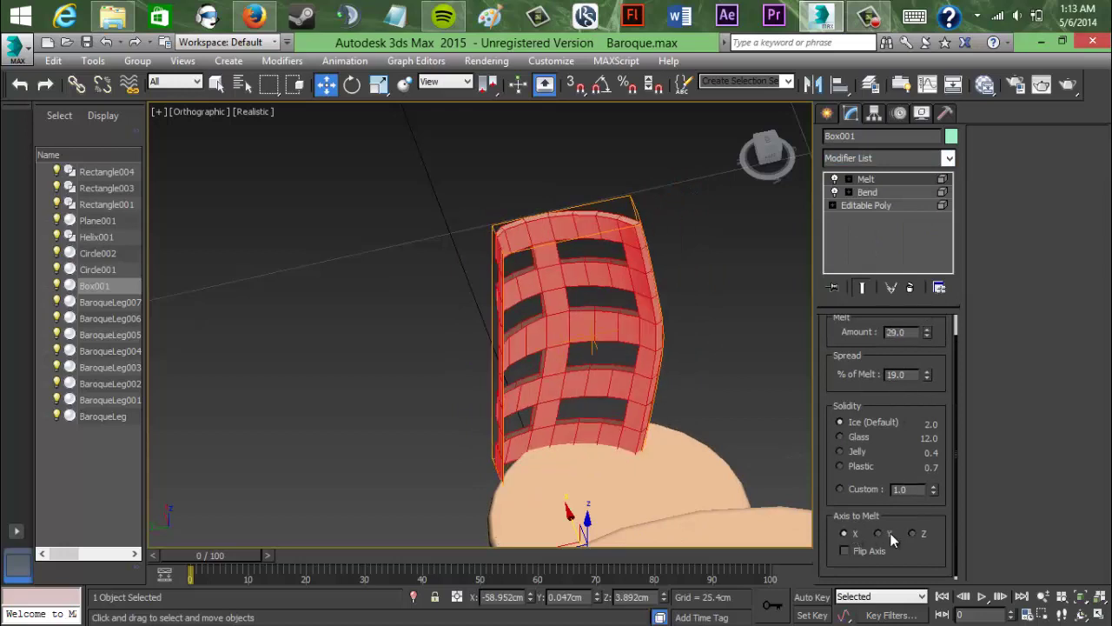
left_click(911, 533)
left_click(878, 533)
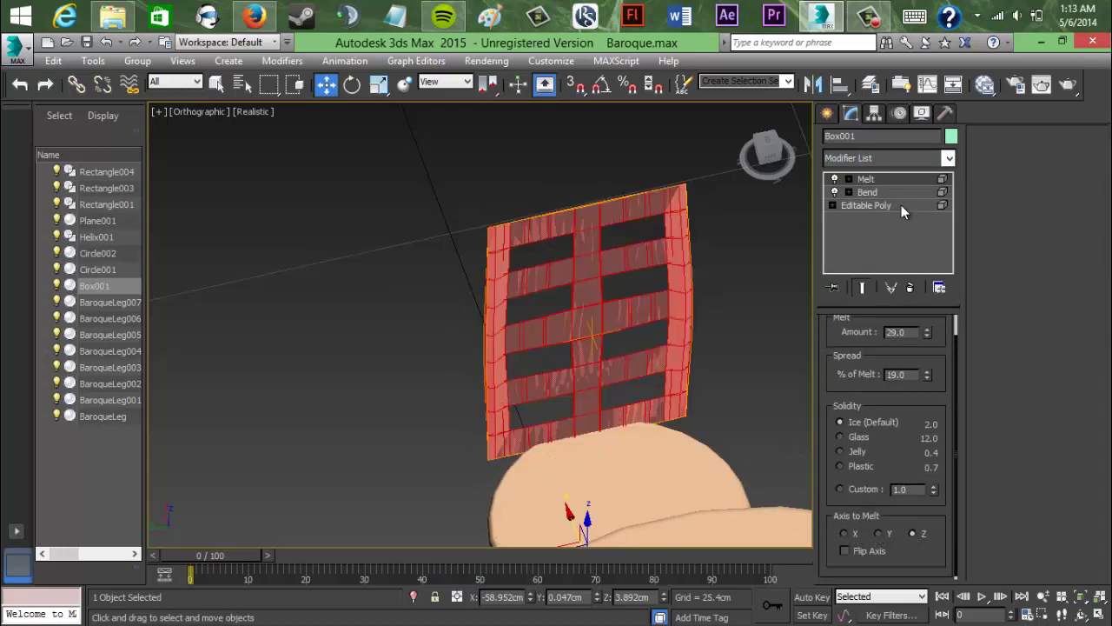
left_click(911, 288)
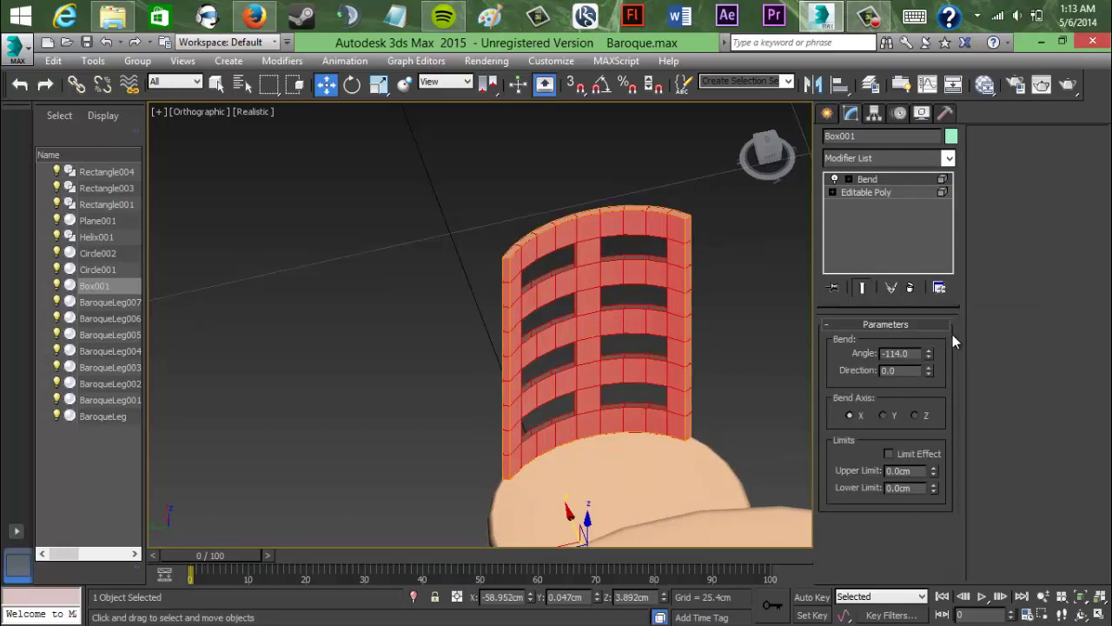
Step: Set the backrest's bend angle to -122.5, try the Y bend axis, and return to the X axis
left_click_drag(928, 356, 927, 370)
left_click(883, 415)
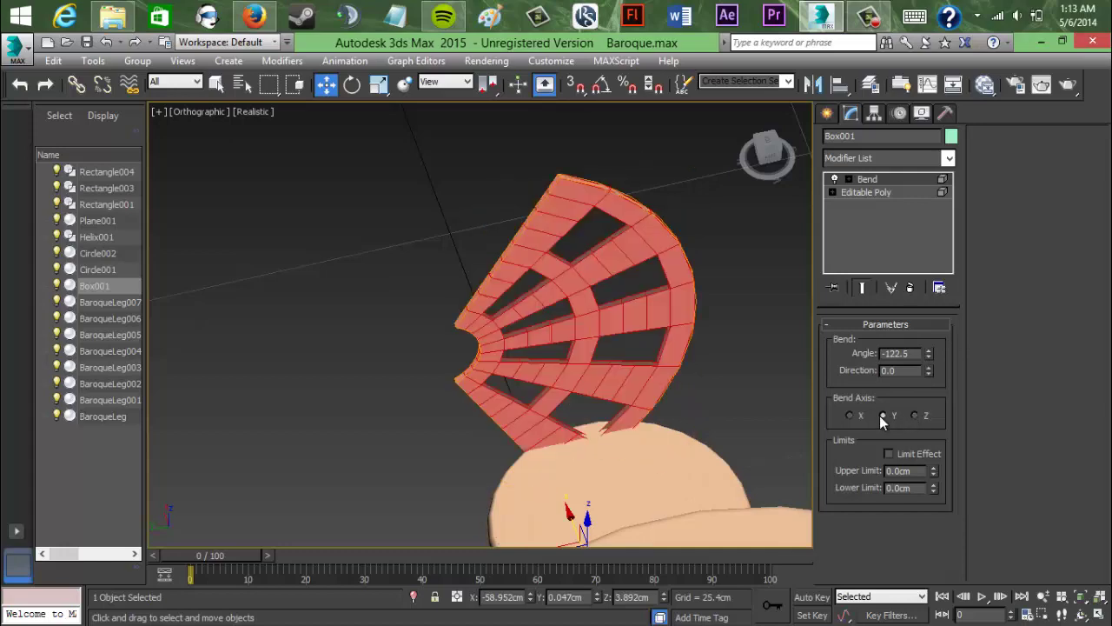
left_click(850, 415)
left_click(883, 414)
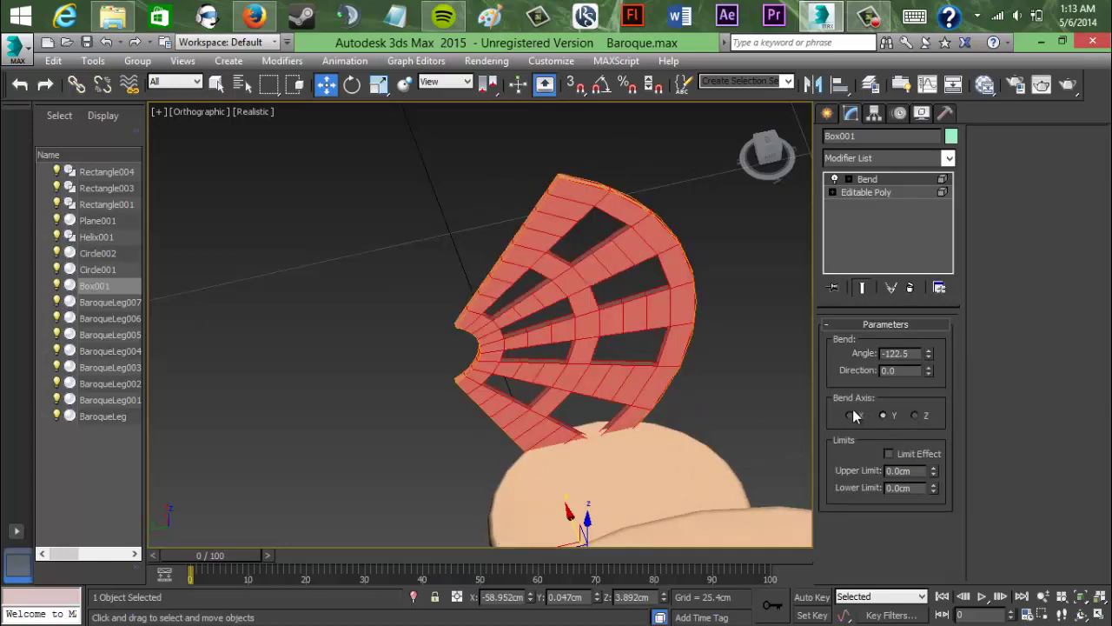
left_click_drag(928, 354, 904, 339)
key("ctrl+z")
key("ctrl+z")
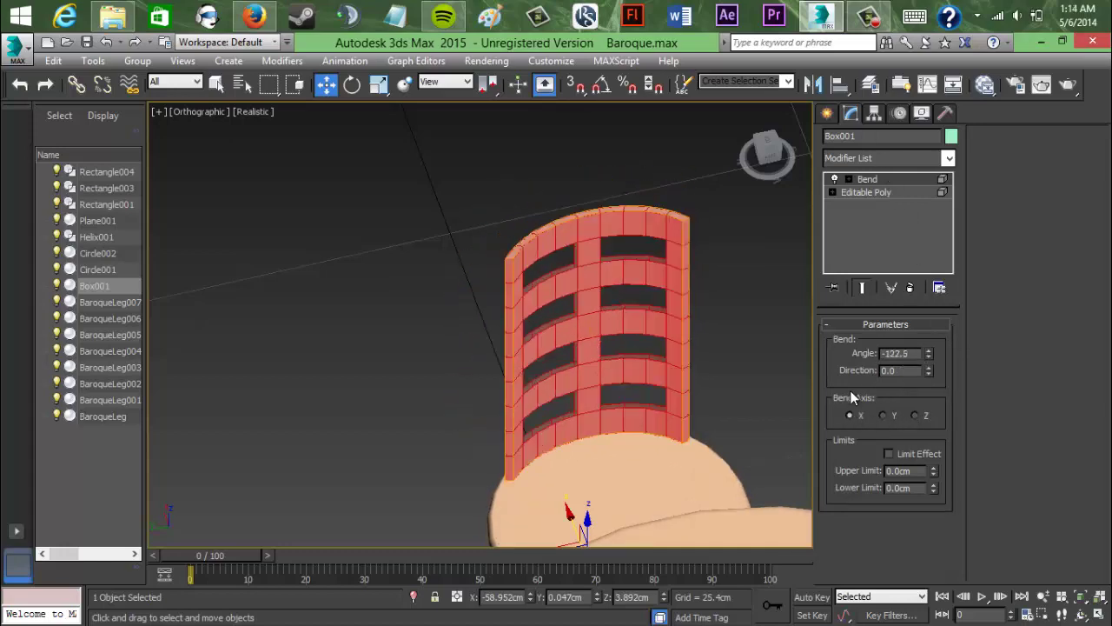
Step: Shorten the curved backrest by scaling it down along its height, and deselect it
left_click_drag(769, 149, 601, 199)
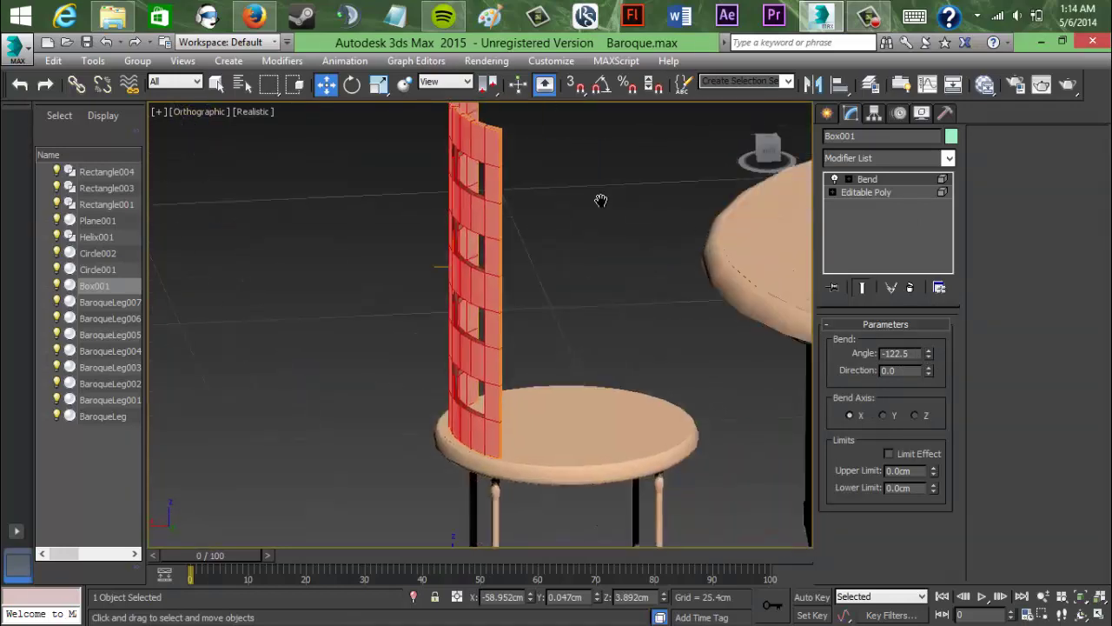
scroll(590, 282, "down", 4)
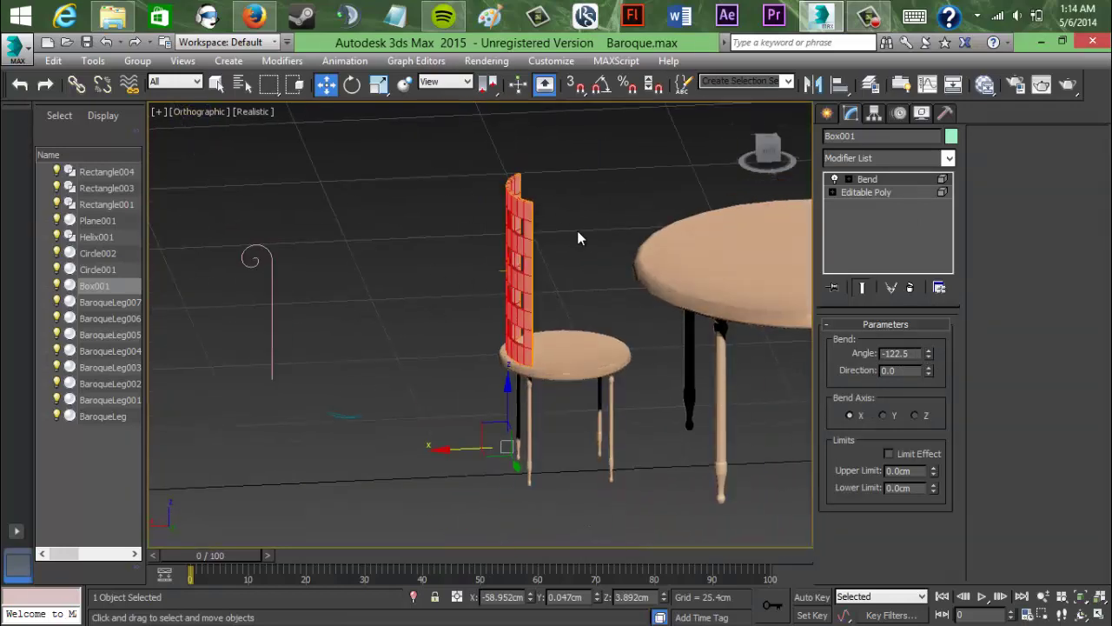
mouse_move(577, 230)
middle_mouse_down()
mouse_move(531, 229)
mouse_move(561, 223)
middle_mouse_up()
left_click(379, 85)
mouse_move(407, 454)
left_mouse_down()
mouse_move(417, 423)
mouse_move(408, 452)
left_mouse_up()
left_click_drag(764, 151, 683, 162)
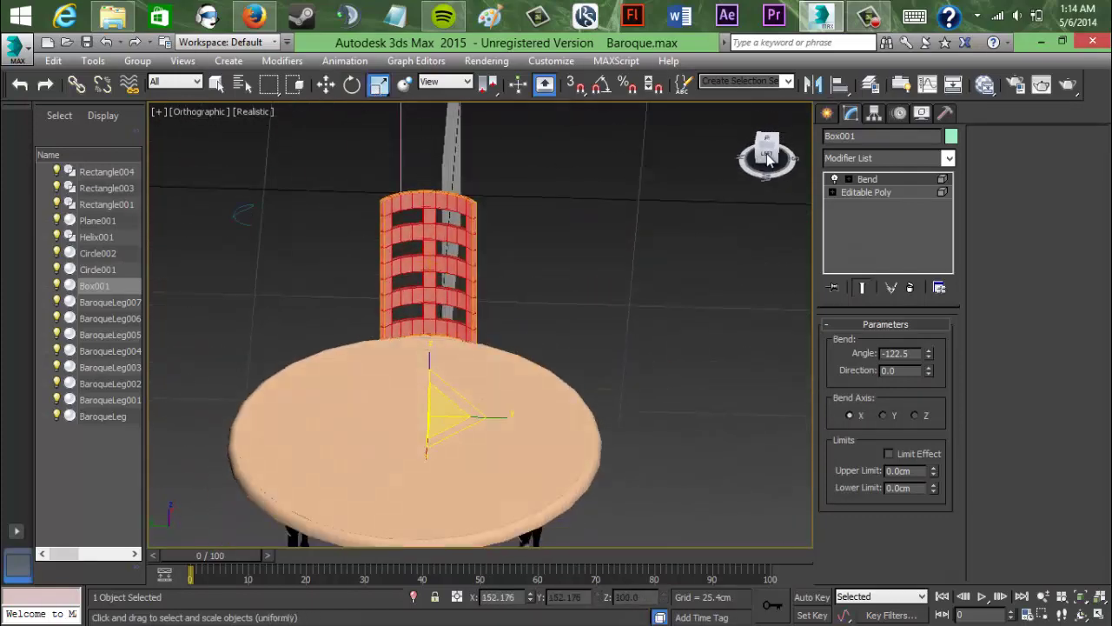
left_click_drag(430, 350, 427, 366)
middle_click_drag(427, 368, 342, 370)
left_click_drag(766, 150, 736, 220)
left_click(735, 226)
scroll(374, 322, "up", 5)
middle_click_drag(374, 321, 572, 321)
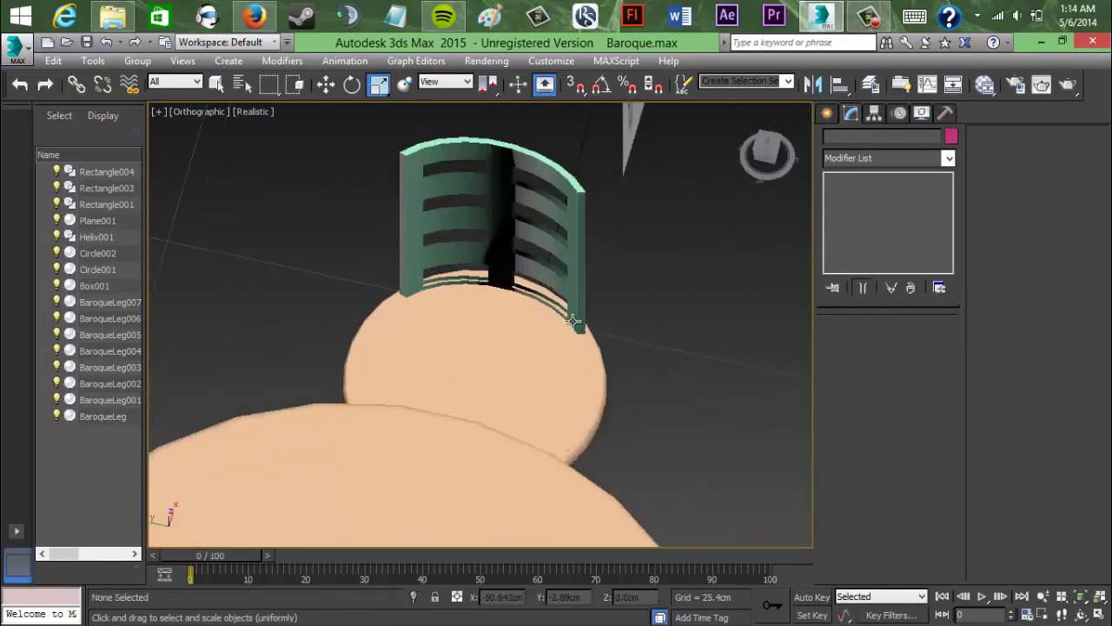
Step: Turn off shadows and ambient occlusion in the viewport's lighting display
left_click(252, 112)
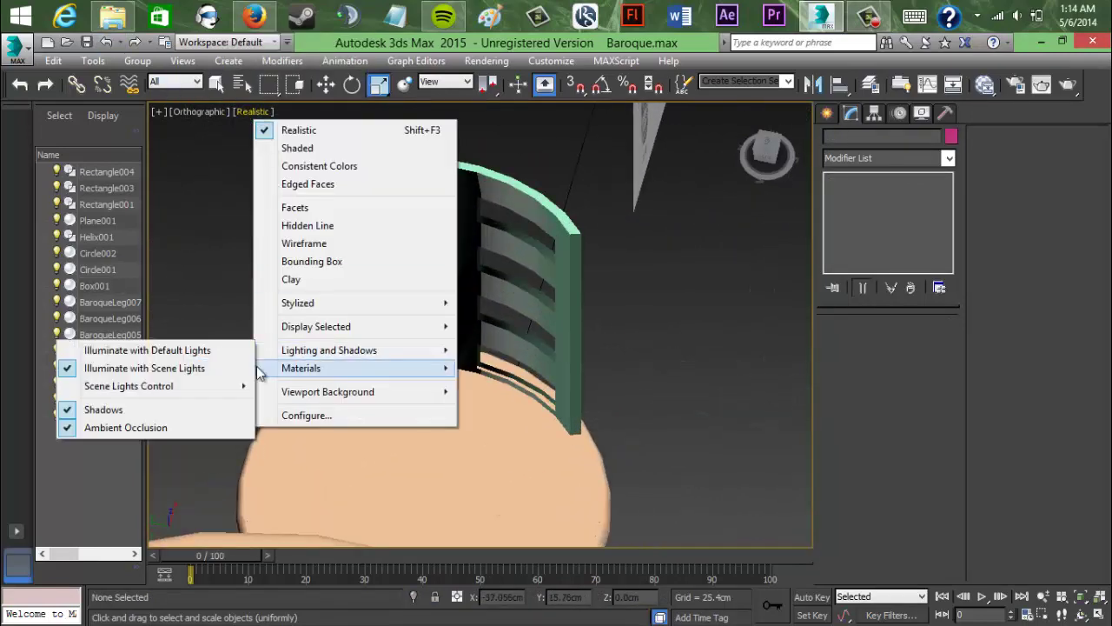
left_click(196, 411)
right_click(453, 190)
left_click(247, 112)
mouse_move(321, 350)
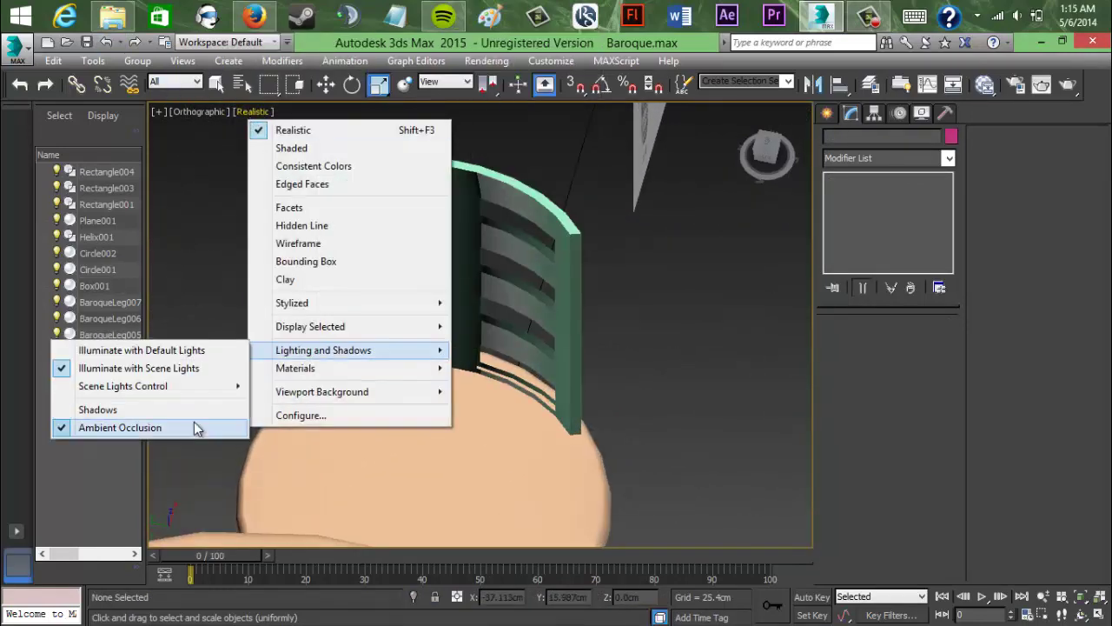
left_click(196, 428)
Step: Enter the backrest's Editable Poly edge level beneath the Bend modifier and select all 28 edges along its upper end
left_click(827, 113)
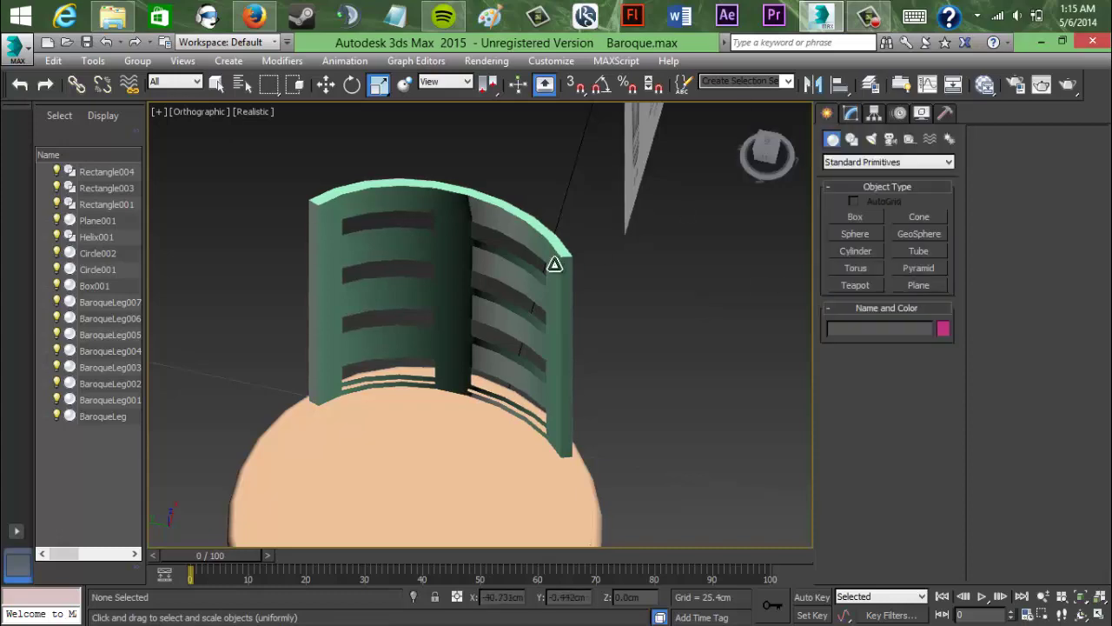
left_click(554, 266)
left_click(851, 113)
left_click(862, 193)
left_click(864, 343)
left_click(765, 146)
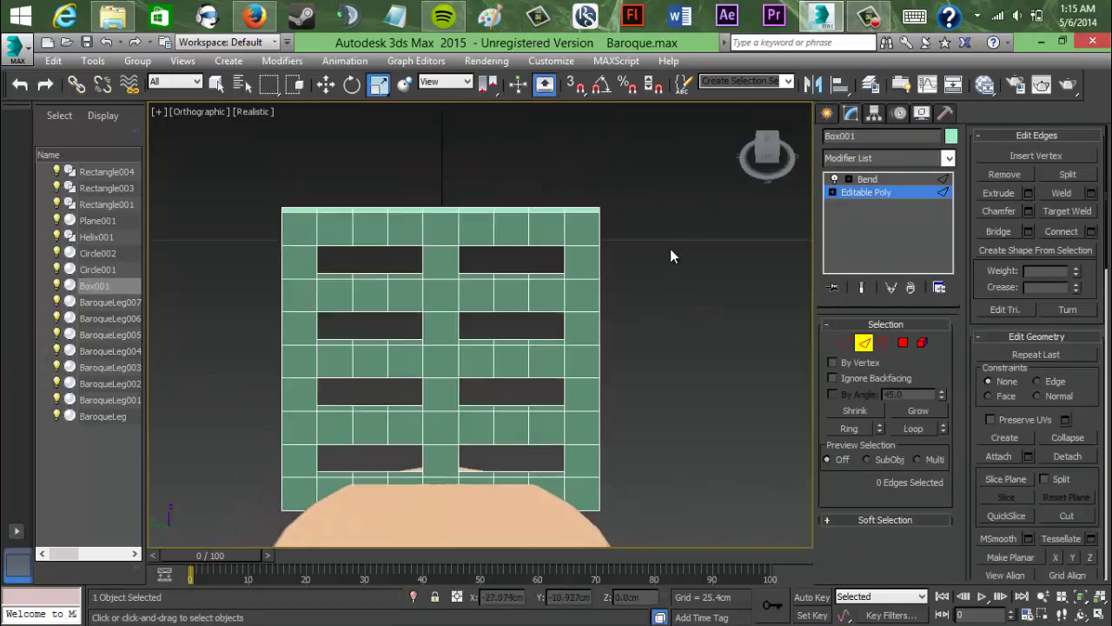
left_click_drag(666, 231, 240, 195)
left_click(767, 155)
middle_click_drag(667, 281, 662, 407)
left_click_drag(222, 318, 643, 334, "alt")
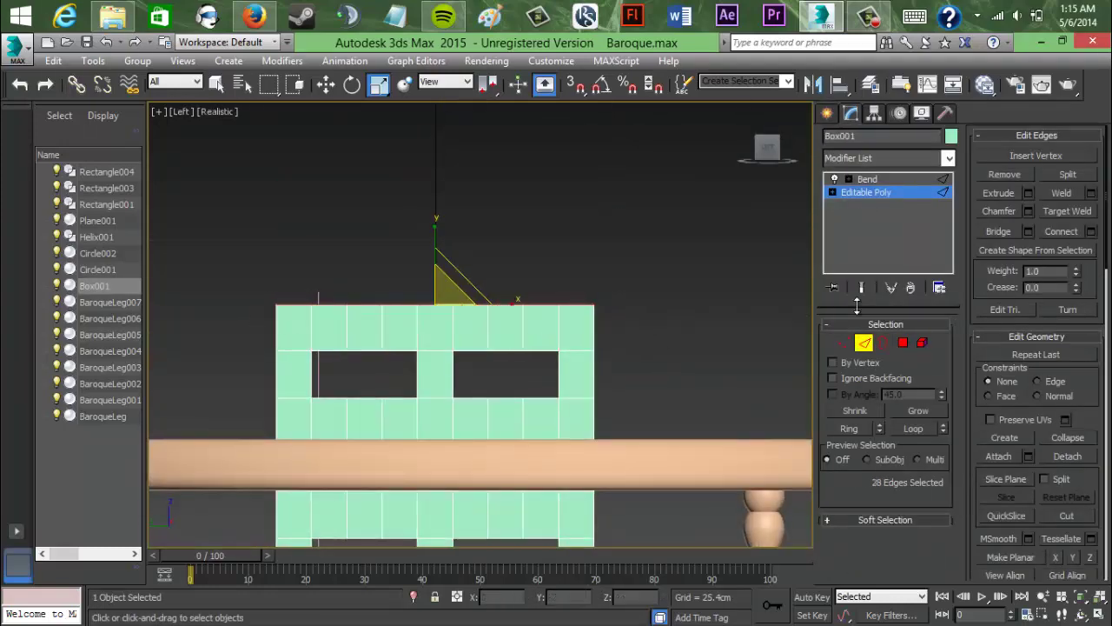
Step: Deselect the long front and back edges from above, leaving only the ten cross edges of the backrest's upper end selected
left_click(768, 127)
scroll(600, 371, "up", 4)
middle_click_drag(599, 371, 567, 165)
scroll(578, 207, "up", 2)
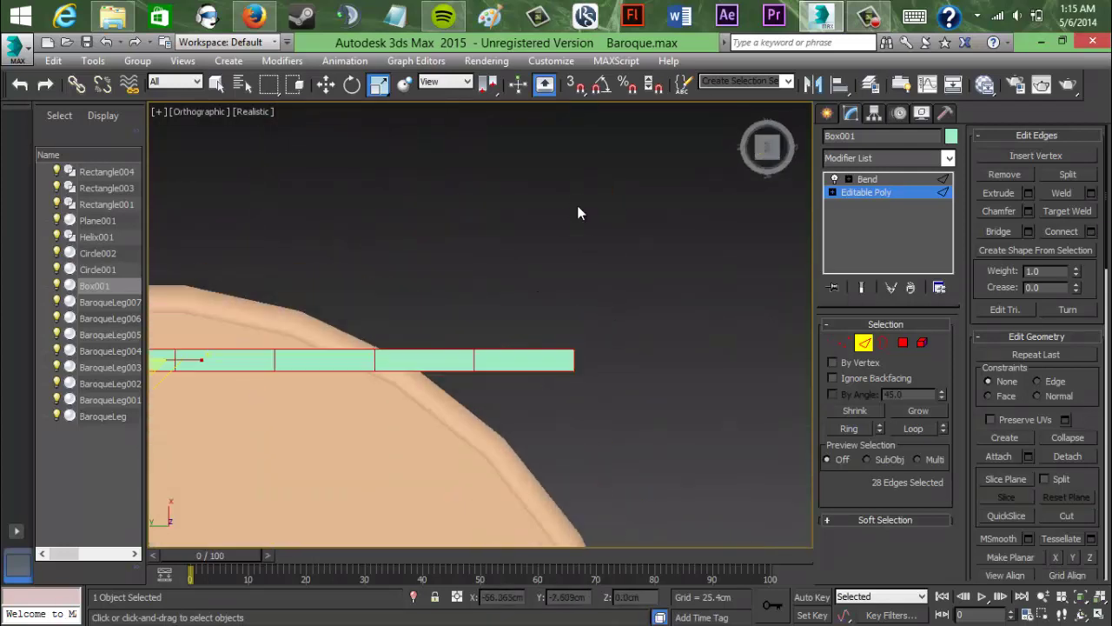
scroll(566, 219, "down", 2)
middle_click_drag(565, 226, 749, 261)
left_click(538, 341, "alt")
left_click_drag(556, 323, 577, 378, "alt")
left_click_drag(644, 324, 650, 376, "alt")
left_click_drag(715, 327, 721, 375, "alt")
left_click_drag(503, 322, 506, 374, "alt")
left_click_drag(442, 326, 440, 374, "alt")
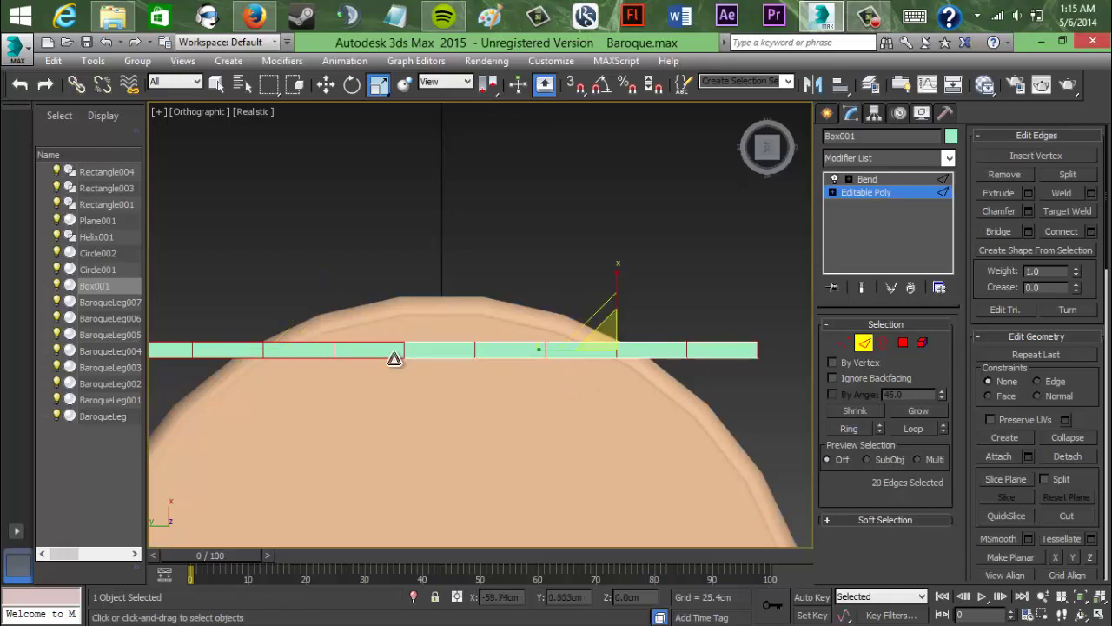
left_click_drag(380, 326, 375, 374, "alt")
left_click_drag(300, 327, 295, 372, "alt")
Step: Move the ten selected cross edges upward to make the backrest's upper rail taller
middle_click_drag(284, 292, 477, 288)
key("l")
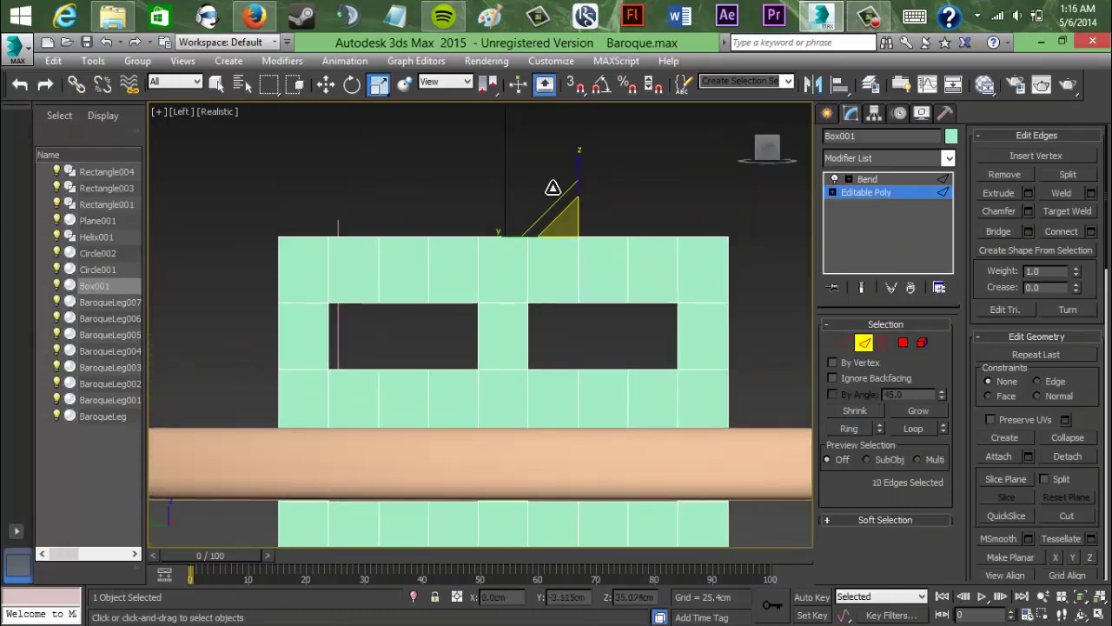
key("w")
left_click_drag(579, 169, 570, 86)
middle_click_drag(731, 210, 721, 251)
left_click_drag(732, 231, 701, 171, "alt")
left_click_drag(251, 231, 279, 172, "alt")
key("ctrl+z")
key("ctrl+z")
left_click(762, 159)
left_click(765, 146)
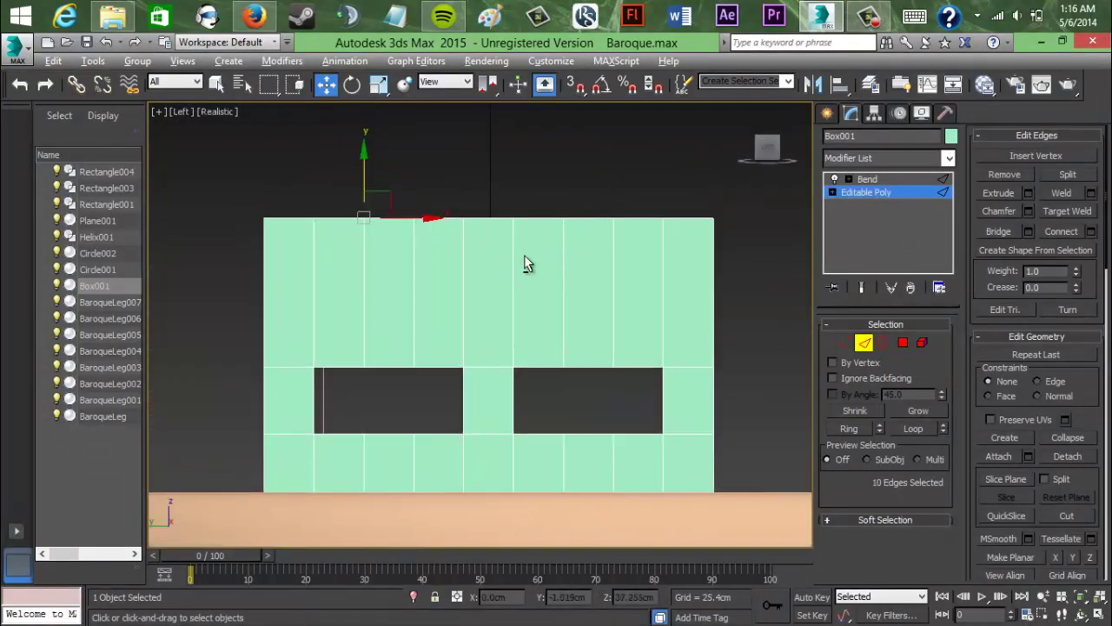
Step: Shape the upper rail into a symmetrical arch by lowering the outer cross edges progressively further, deselecting inner edges after each move
left_click_drag(525, 256, 441, 179, "alt")
left_click_drag(264, 156, 264, 162)
left_click_drag(403, 196, 580, 265, "alt")
left_click_drag(712, 164, 713, 178)
left_click_drag(634, 279, 345, 192, "alt")
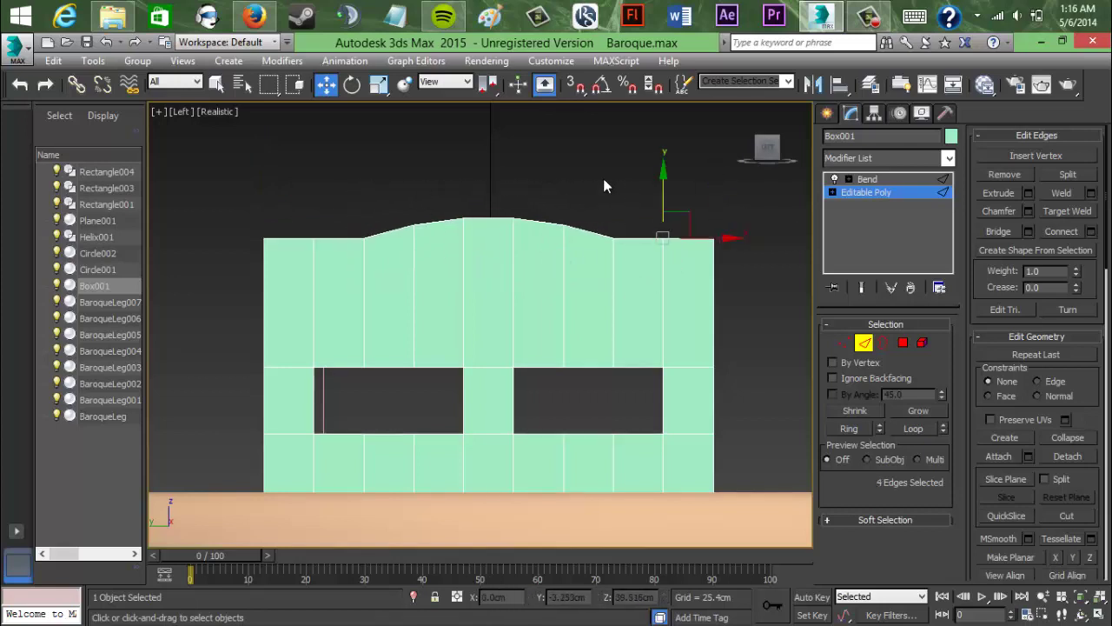
left_click_drag(661, 176, 661, 194)
left_click_drag(318, 180, 291, 183, "alt")
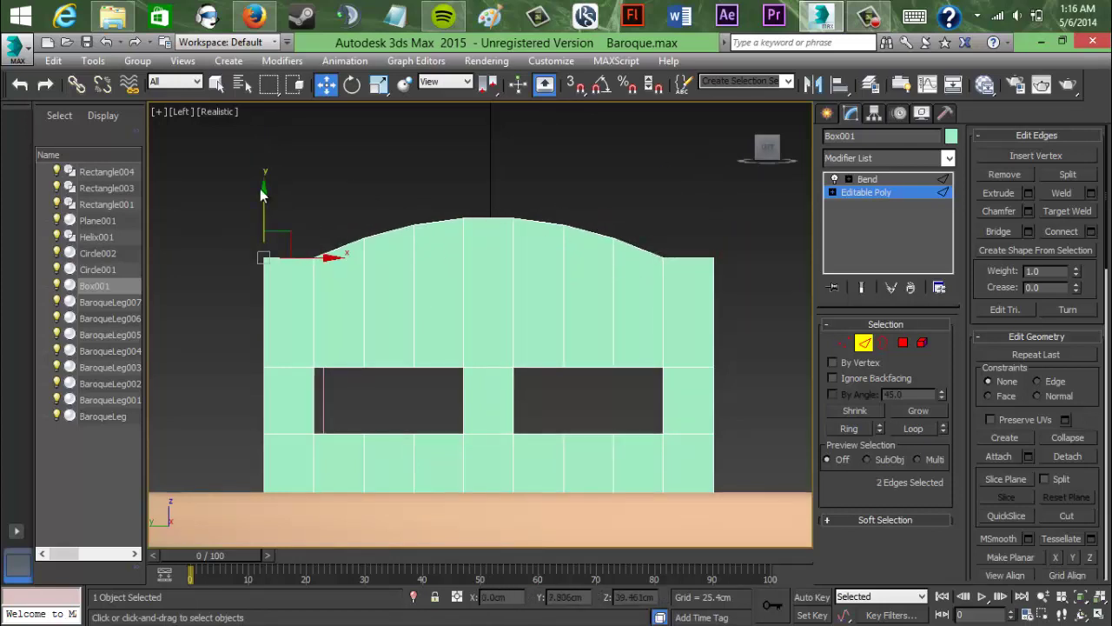
left_click_drag(250, 282, 308, 187)
key("ctrl+z")
key("ctrl+z")
left_click_drag(714, 194, 715, 231)
left_click(663, 204)
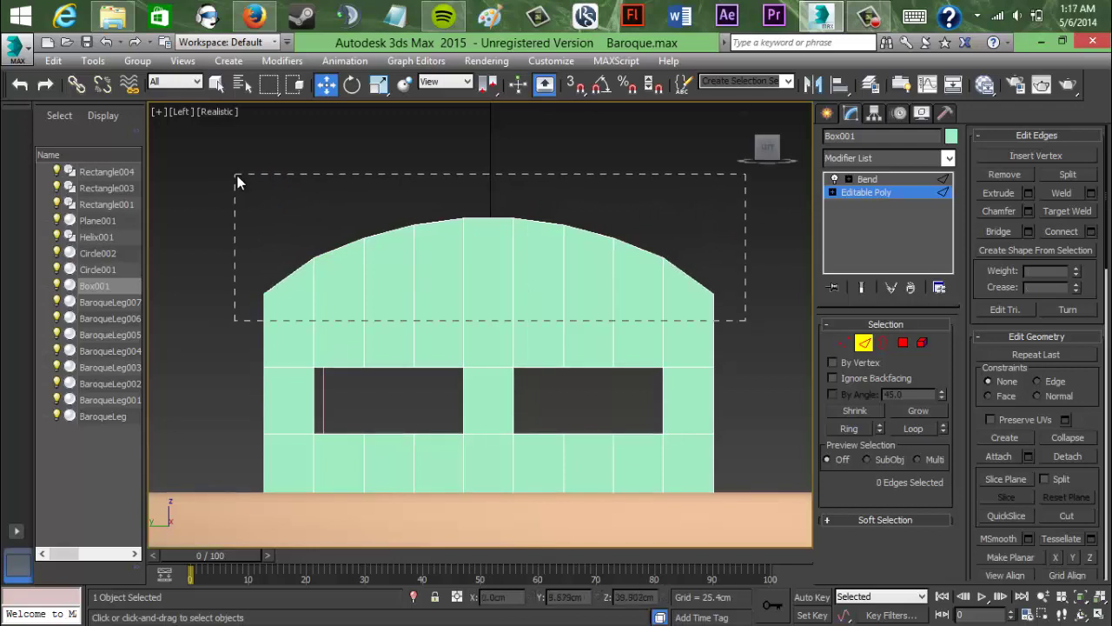
Step: Select all 28 edges of the arch, lower them close above the uppermost slots, and leave edge editing
left_click_drag(237, 176, 235, 174)
left_click_drag(796, 329, 236, 327, "alt")
left_click_drag(490, 174, 487, 237)
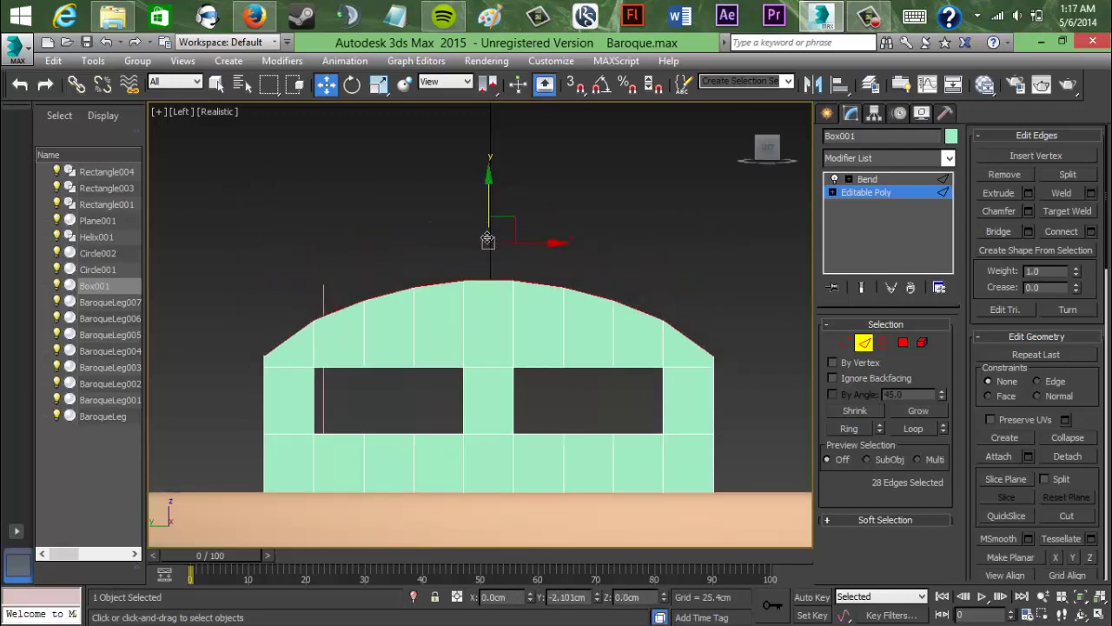
left_click(708, 242)
scroll(721, 247, "down", 5)
left_click(878, 193)
left_click(827, 114)
Step: Raise the backrest along Z so that it stands on the round seat, and deselect it
left_click_drag(767, 147, 583, 217)
key("ctrl+z")
middle_click_drag(559, 518, 524, 425)
left_click_drag(465, 481, 465, 456)
left_click(500, 443)
Step: Select all chair parts and assign them a pale peach object color
scroll(501, 441, "down", 4)
left_click_drag(756, 165, 633, 533)
left_click(944, 328)
left_click(444, 270)
left_click(635, 426)
Step: Check the tabletop's object color and assign the matching peach tone to all six chair parts
left_click(739, 378)
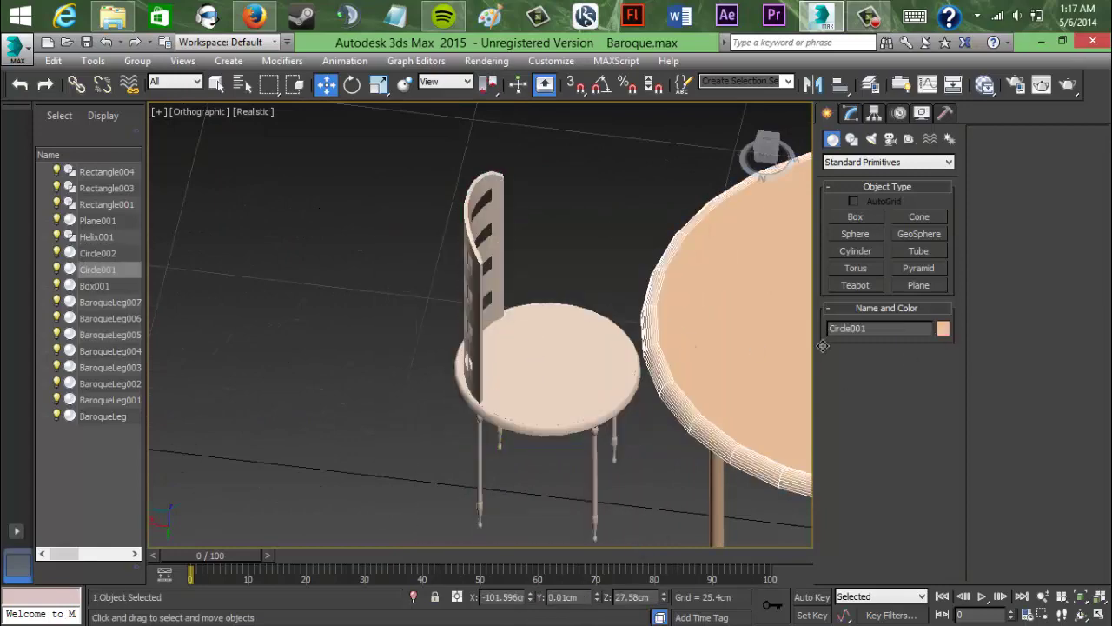
left_click(944, 329)
left_click(685, 426)
left_click_drag(432, 186, 628, 526)
left_click(943, 328)
left_click(444, 289)
left_click(635, 426)
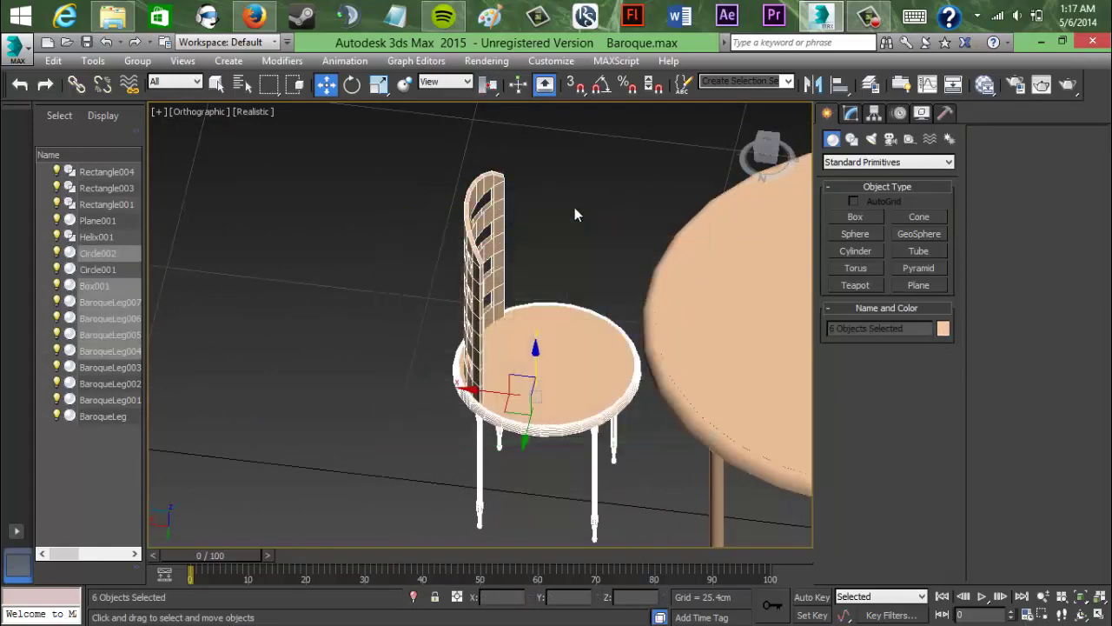
left_click(574, 209)
Step: Select the six chair parts and clone them as one instance along X to the opposite side of the table
scroll(576, 213, "down", 5)
scroll(580, 261, "up", 4)
left_click_drag(350, 188, 524, 478)
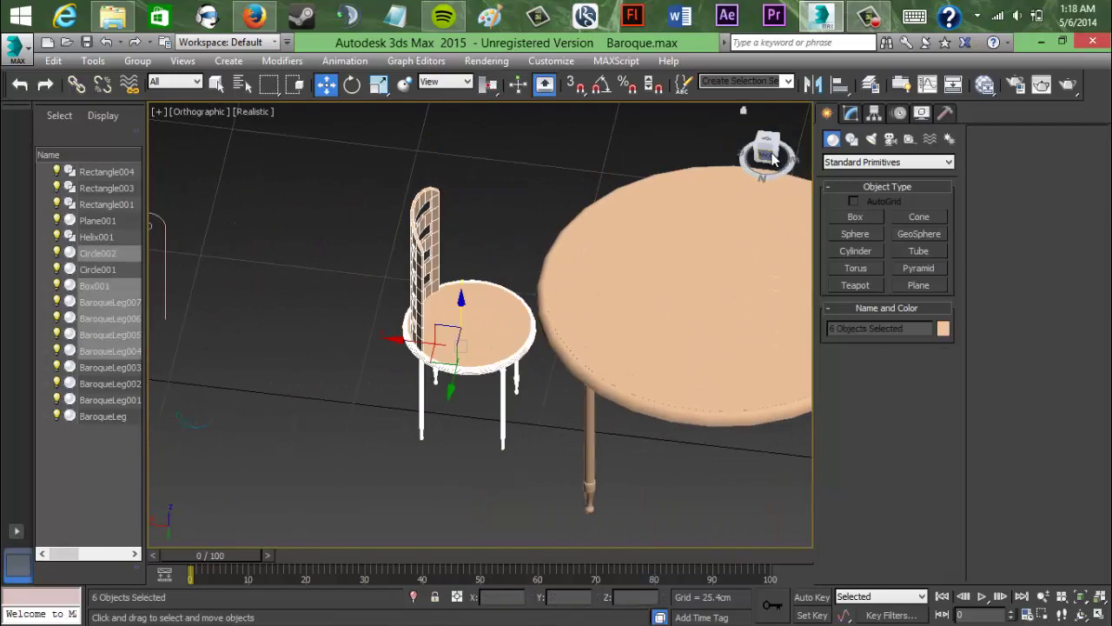
left_click(773, 157)
left_click(771, 141)
middle_click_drag(563, 305, 537, 305)
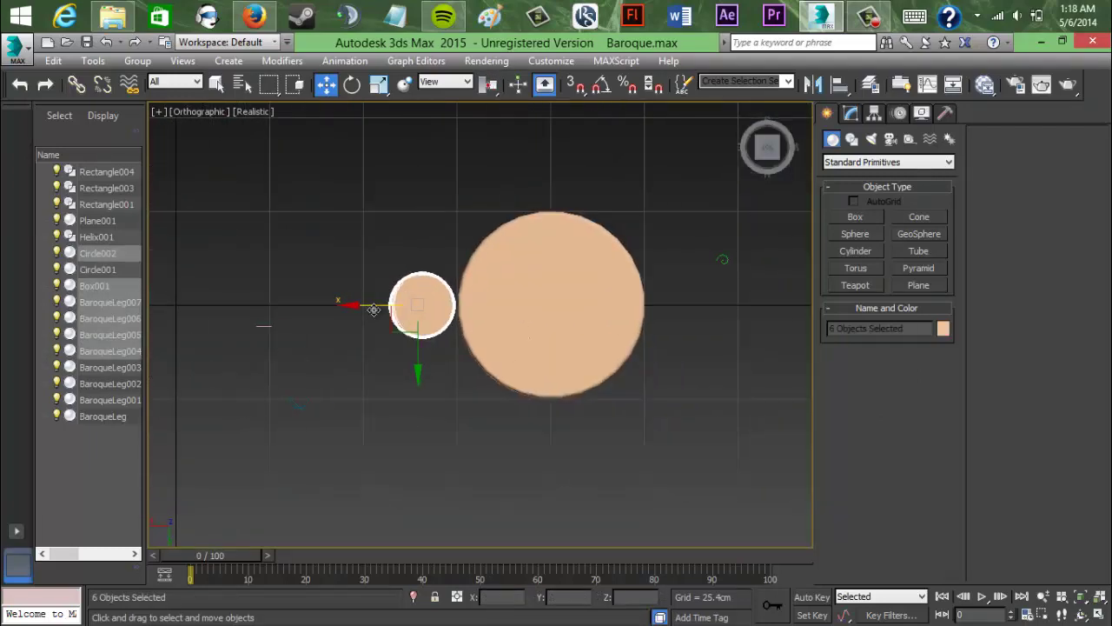
left_click_drag(373, 306, 632, 299, "shift")
left_click(501, 304)
left_click_drag(539, 379, 426, 381)
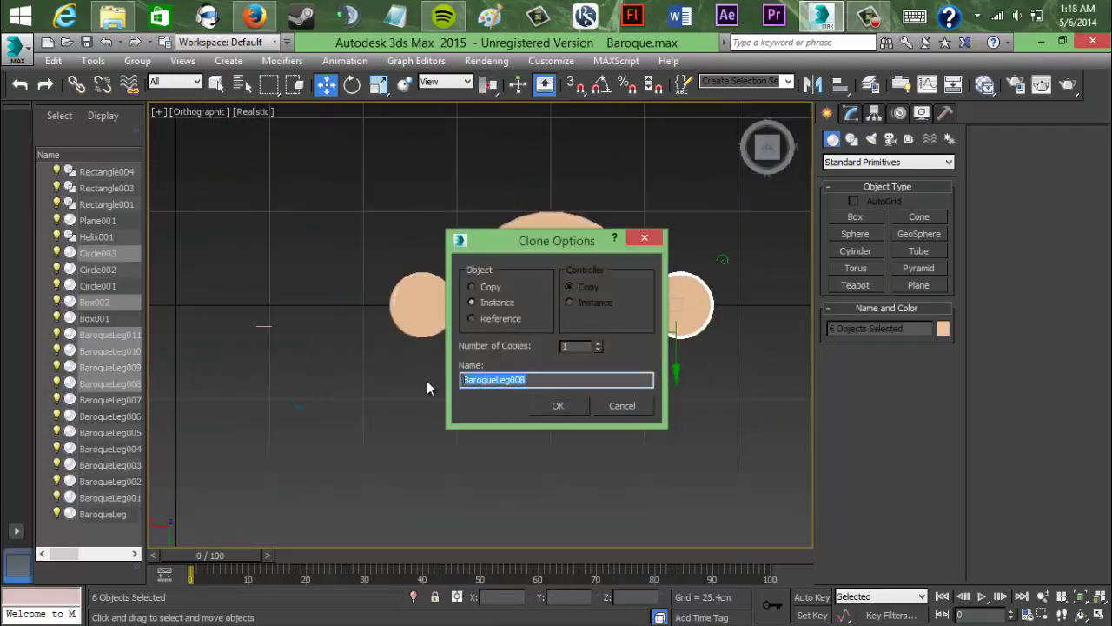
left_click(576, 404)
Step: Clone the original chair twice more along Y, placing one copy on each side of it
left_click_drag(349, 247, 461, 373)
mouse_move(338, 223)
left_mouse_down()
mouse_move(444, 380)
mouse_move(413, 447)
mouse_move(413, 497)
mouse_move(387, 317)
mouse_move(426, 358)
mouse_move(418, 222)
left_mouse_up()
left_click(575, 405)
left_click(549, 406)
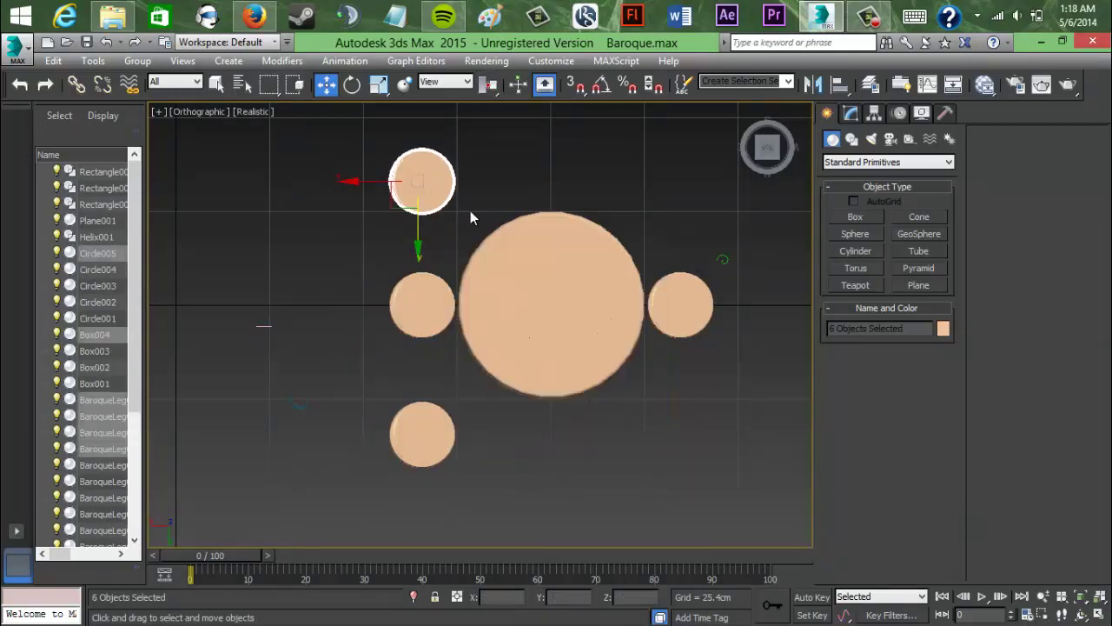
Step: Move the chair copy on the negative Y side along X until it is centered on the table
middle_click_drag(472, 216, 467, 248)
left_click_drag(392, 213, 521, 213)
left_click_drag(545, 281, 545, 239)
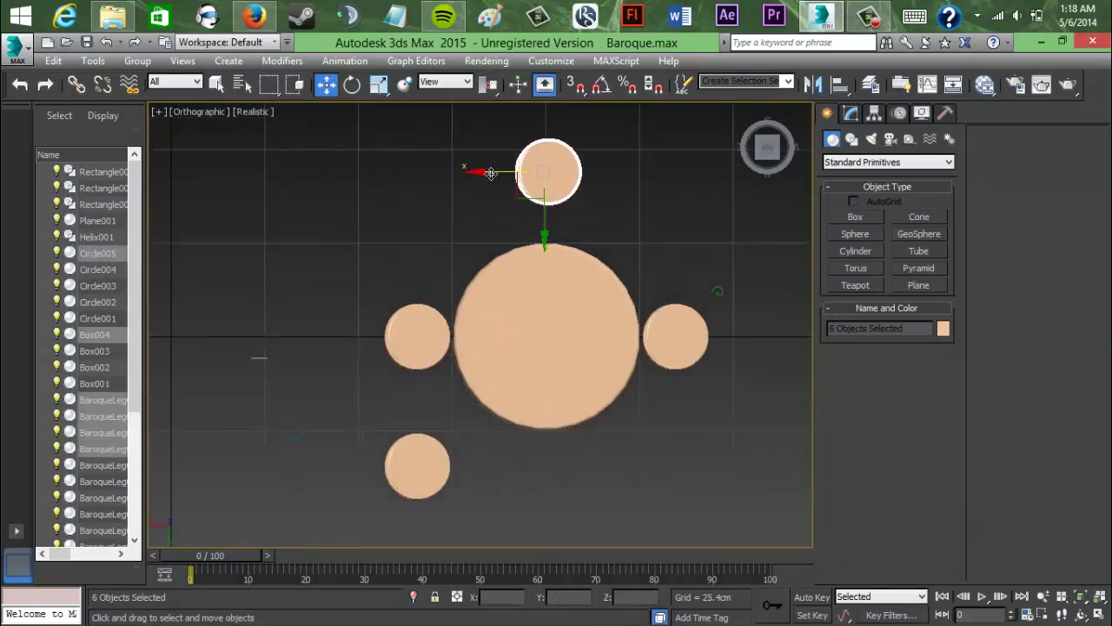
left_click_drag(501, 172, 503, 172)
Step: Select the chair copy on the positive Y side and align it along X with the table's center
left_click_drag(361, 418, 505, 442)
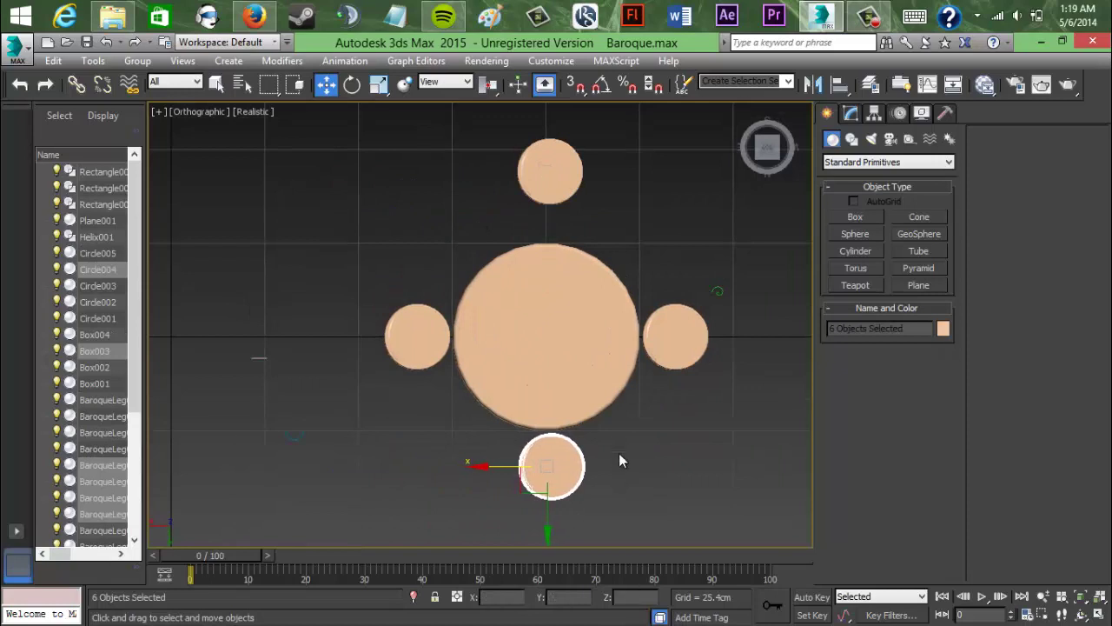
scroll(570, 471, "up", 3)
middle_click_drag(569, 471, 540, 382)
left_click_drag(461, 376, 458, 376)
Step: Select the chair copy on the negative Y side and move it along Y close to the table's edge
middle_click_drag(526, 165, 547, 401)
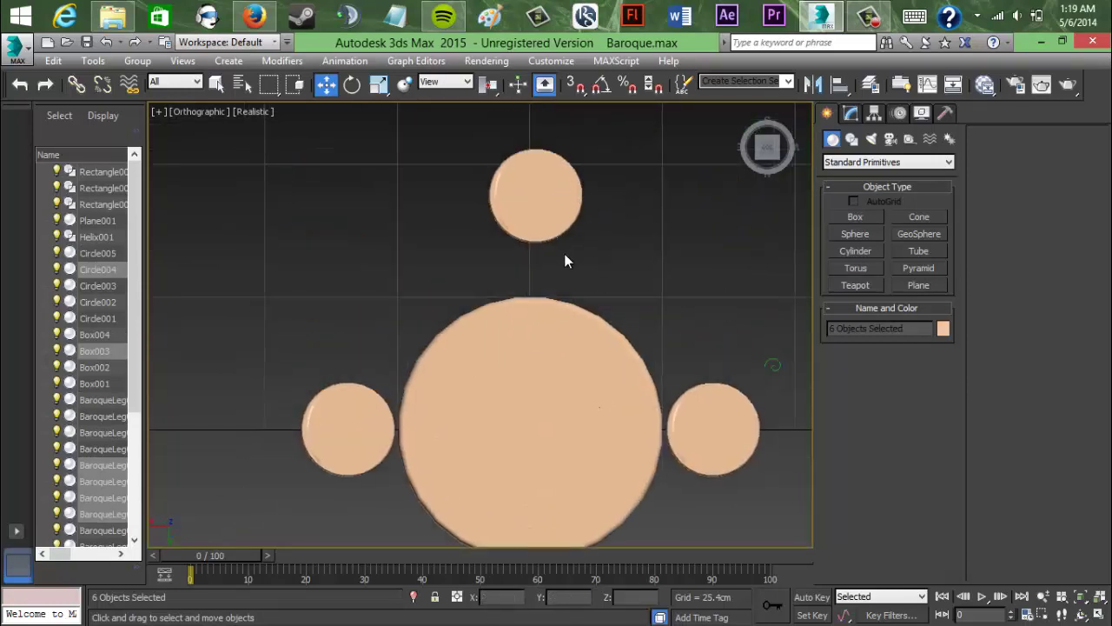
left_click_drag(566, 257, 507, 170)
left_click_drag(529, 245, 535, 294)
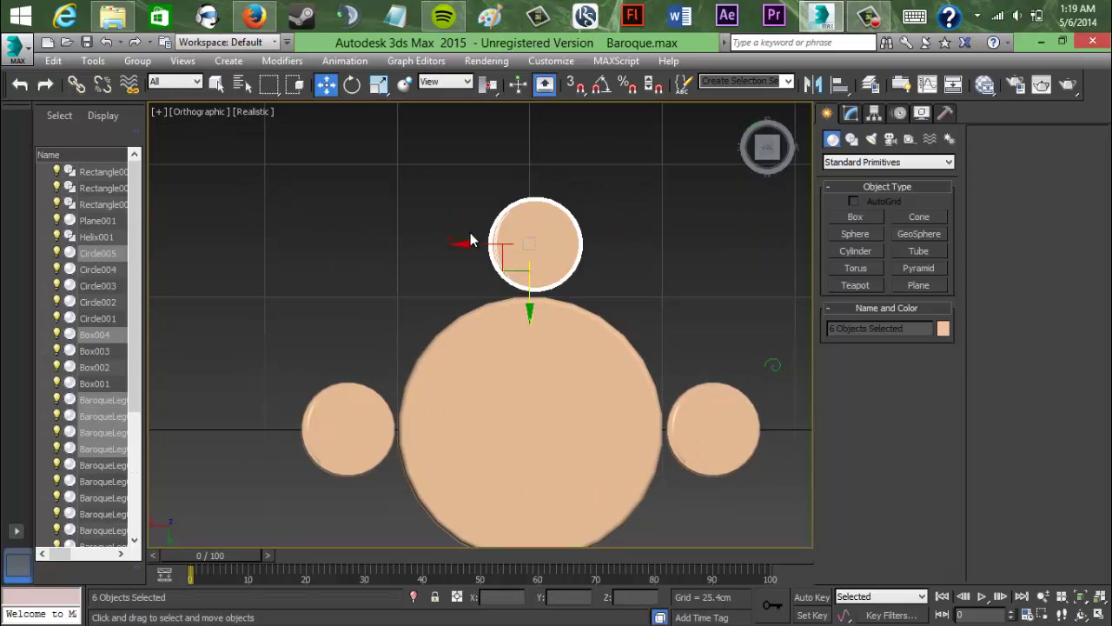
Step: Rotate the chair on the negative Y side so its backrest faces away from the table, and select the chair on the positive Y side
middle_click_drag(611, 252, 604, 214)
left_click(352, 87)
left_click_drag(578, 182, 686, 289)
middle_click_drag(656, 391, 599, 231)
left_click_drag(551, 495, 425, 400)
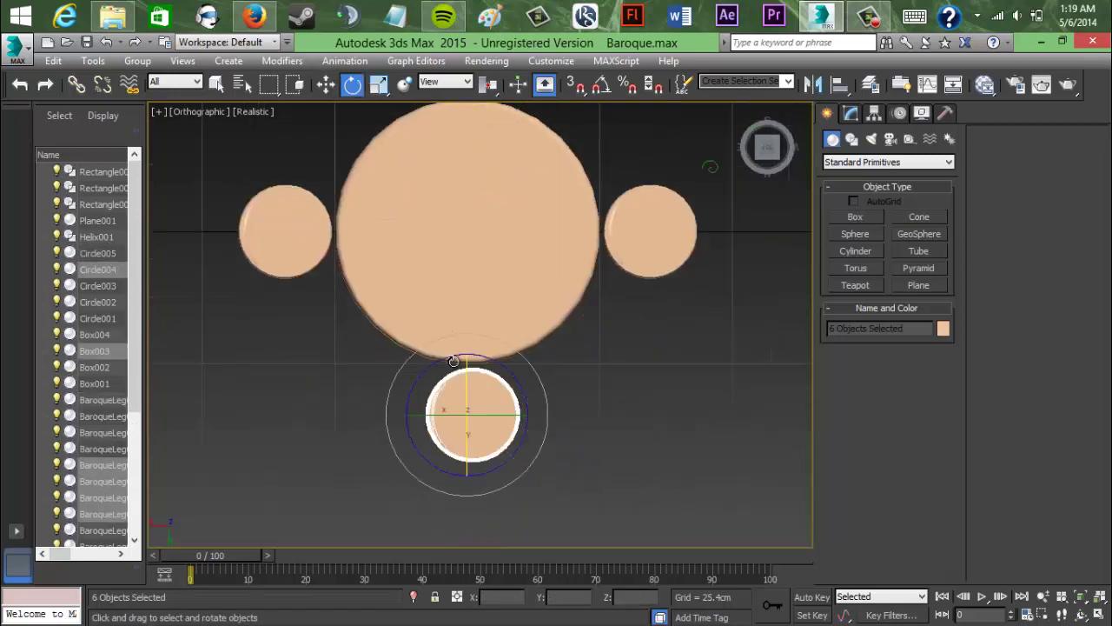
left_click_drag(454, 354, 326, 456)
key("ctrl+z")
left_click(634, 597)
key("Return")
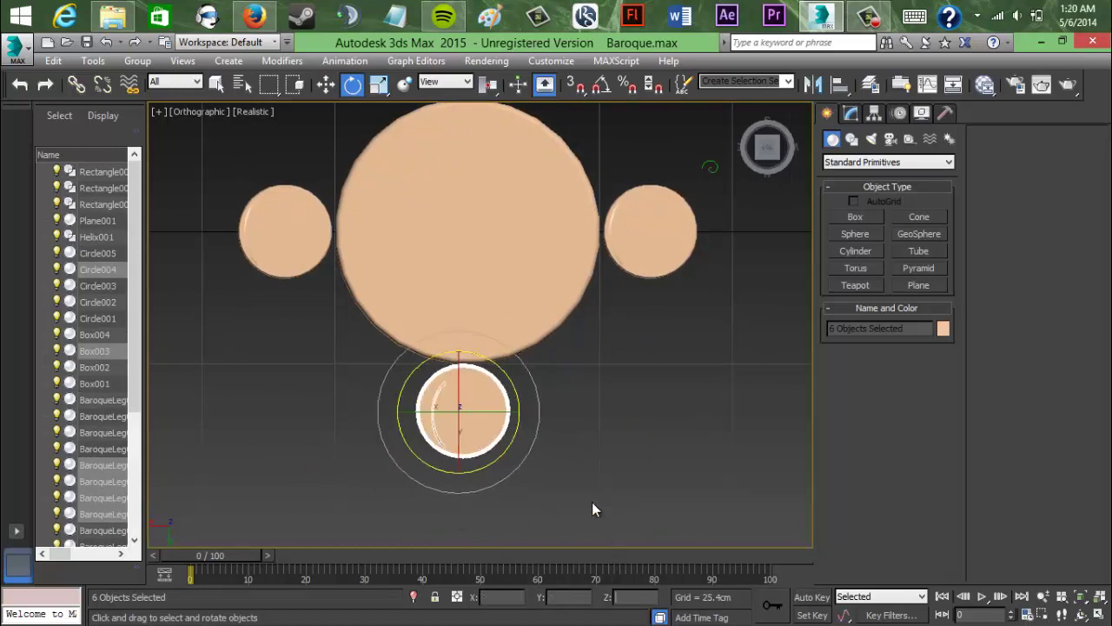
right_click(591, 455)
key("ctrl+z")
Step: Rotate the positive Y chair and the chair on the negative X side so both backrests face away from the table
left_click_drag(518, 419, 337, 329)
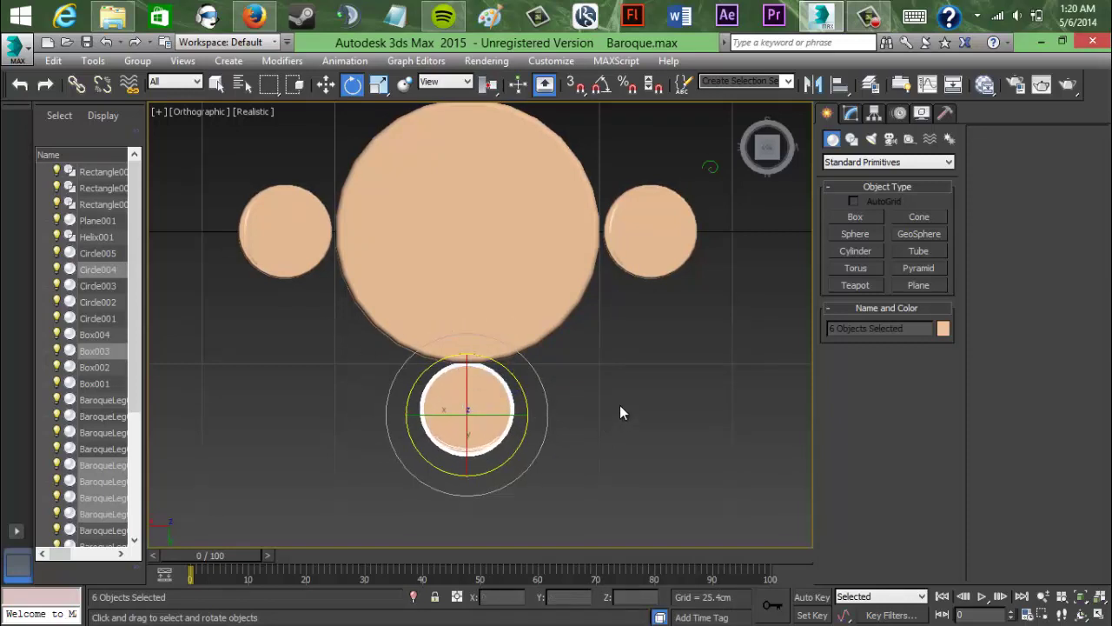
middle_click_drag(619, 405, 561, 492)
left_click_drag(648, 412, 549, 391)
key("ctrl+z")
left_click_drag(642, 363, 427, 610)
Step: Nudge the negative X chair along X and both Y-side chairs along Y, leaving a small gap between each seat and the tabletop
left_click(326, 85)
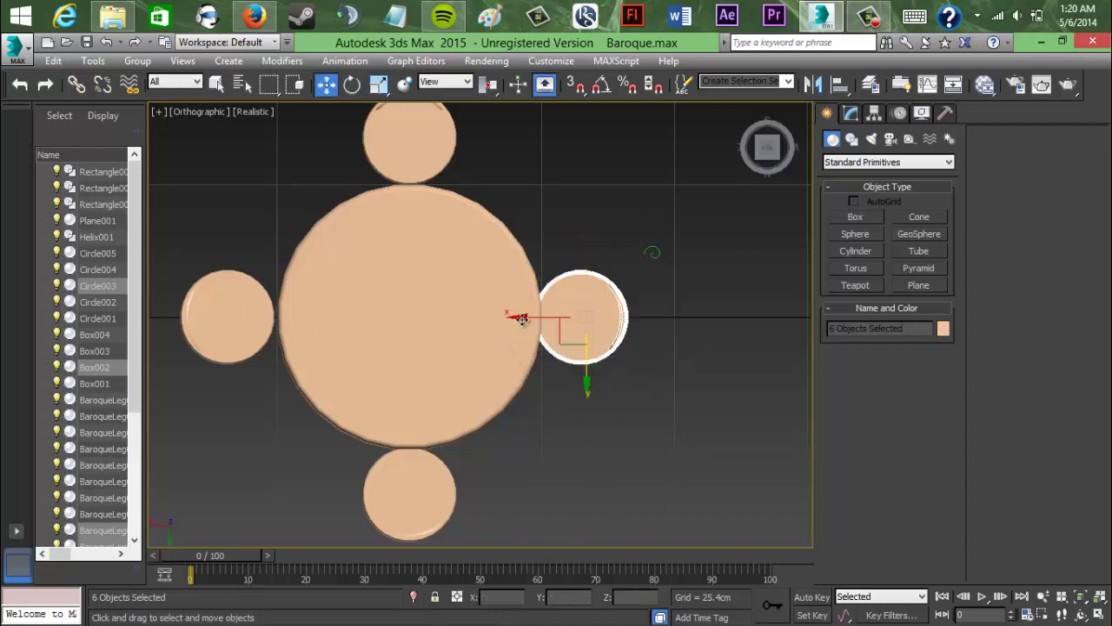
left_click_drag(520, 319, 529, 319)
left_click(515, 172)
middle_click_drag(515, 172, 538, 217)
left_click_drag(526, 239, 348, 118)
left_click(421, 278, "alt")
left_click_drag(433, 224, 440, 219)
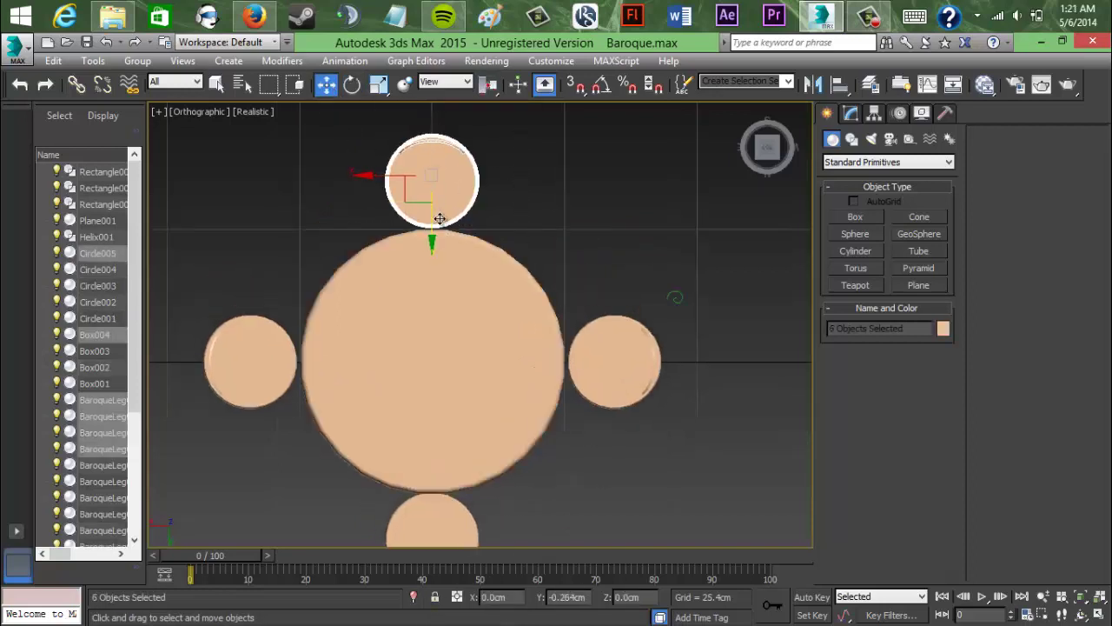
middle_click_drag(473, 291, 474, 208)
left_click_drag(509, 529, 357, 419)
left_click_drag(434, 488, 434, 491)
Step: Select the leftover rectangle shape standing apart from the table set and delete it
left_click_drag(762, 153, 735, 100)
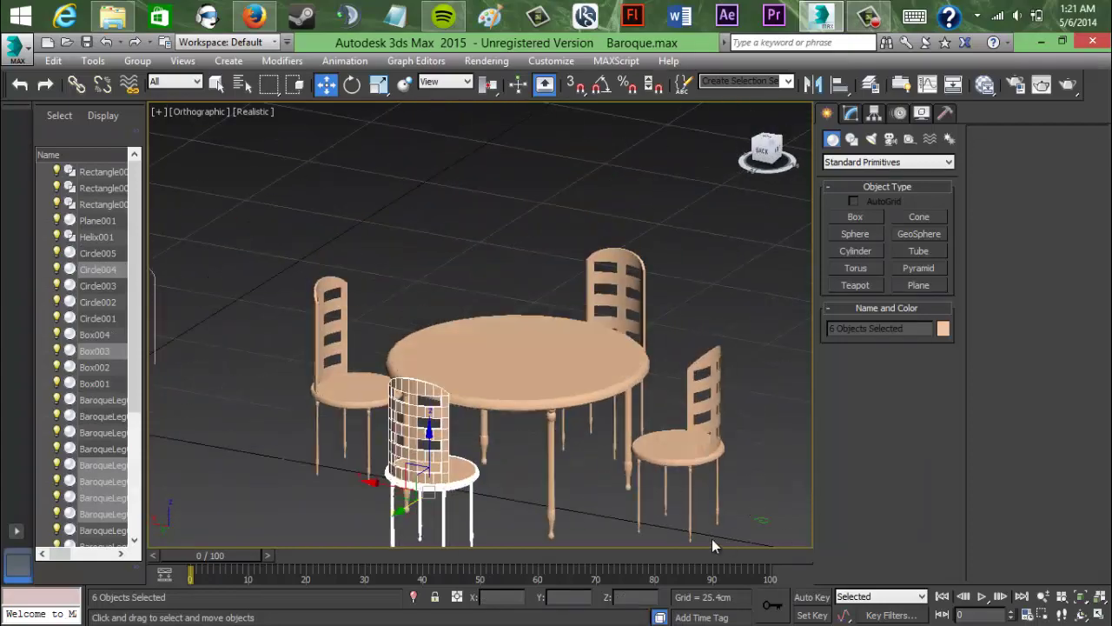
left_click(712, 539)
middle_click_drag(687, 487, 748, 507)
left_click_drag(768, 151, 191, 162)
left_click_drag(193, 191, 282, 358)
key("Delete")
Step: Inspect the table and its four chairs from several perspective angles and from directly above
left_click(764, 157)
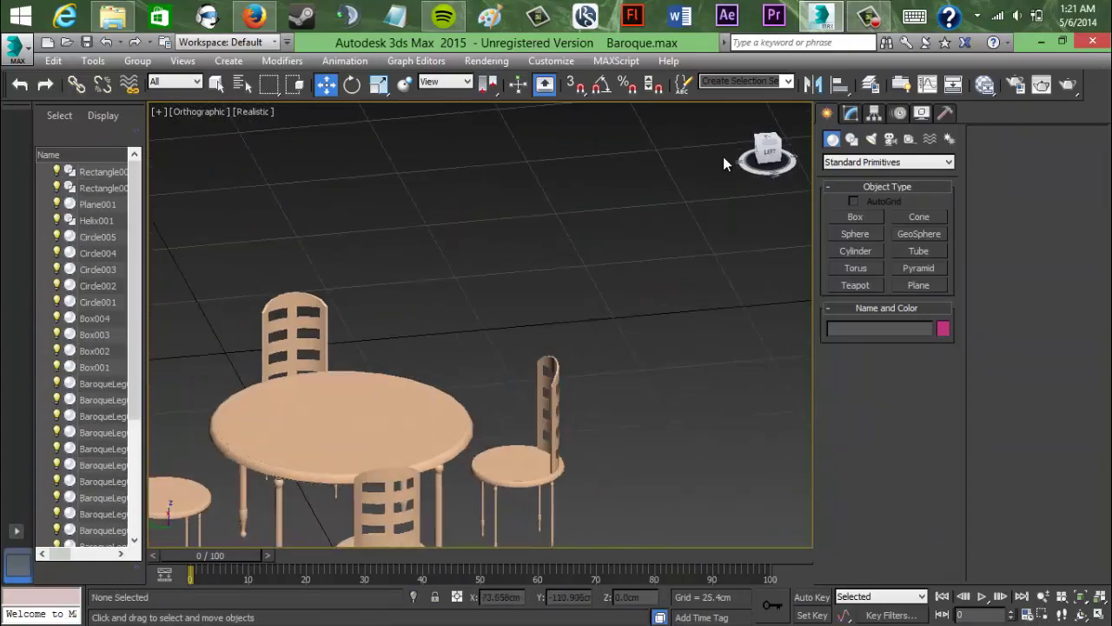
left_click_drag(765, 158, 742, 122)
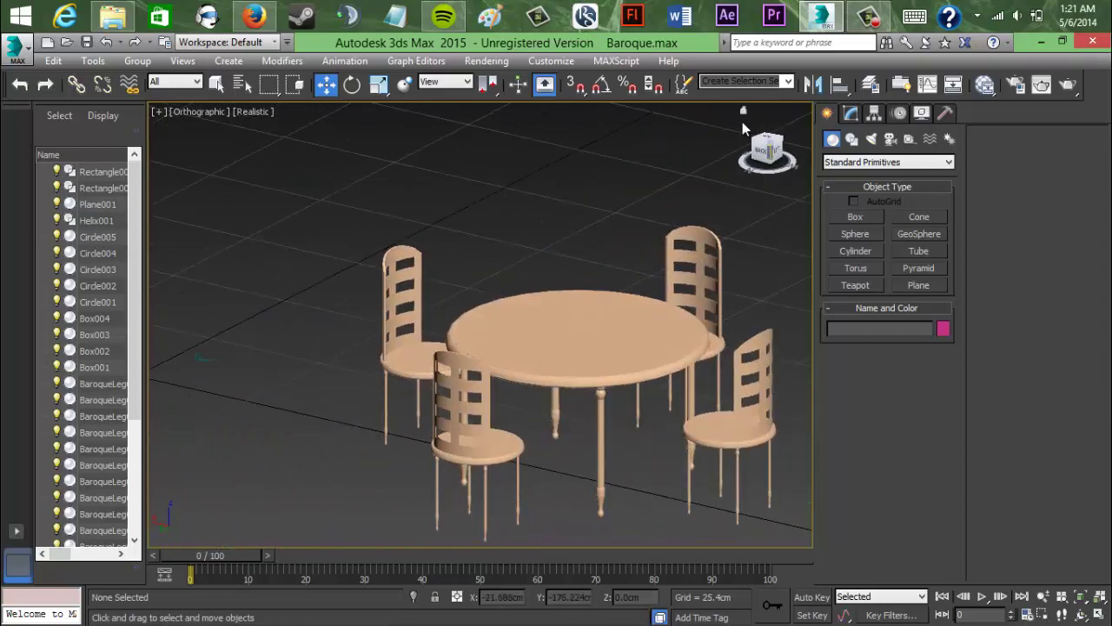
middle_click_drag(670, 232, 556, 211)
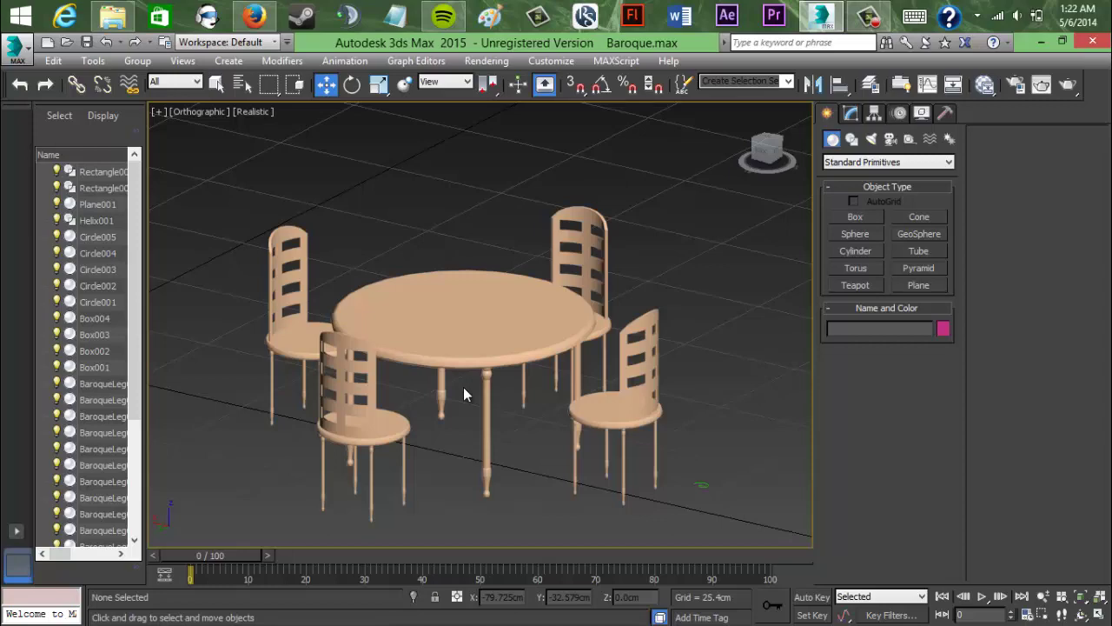
left_click_drag(768, 149, 782, 204)
middle_click_drag(681, 294, 643, 160)
scroll(538, 282, "down", 2)
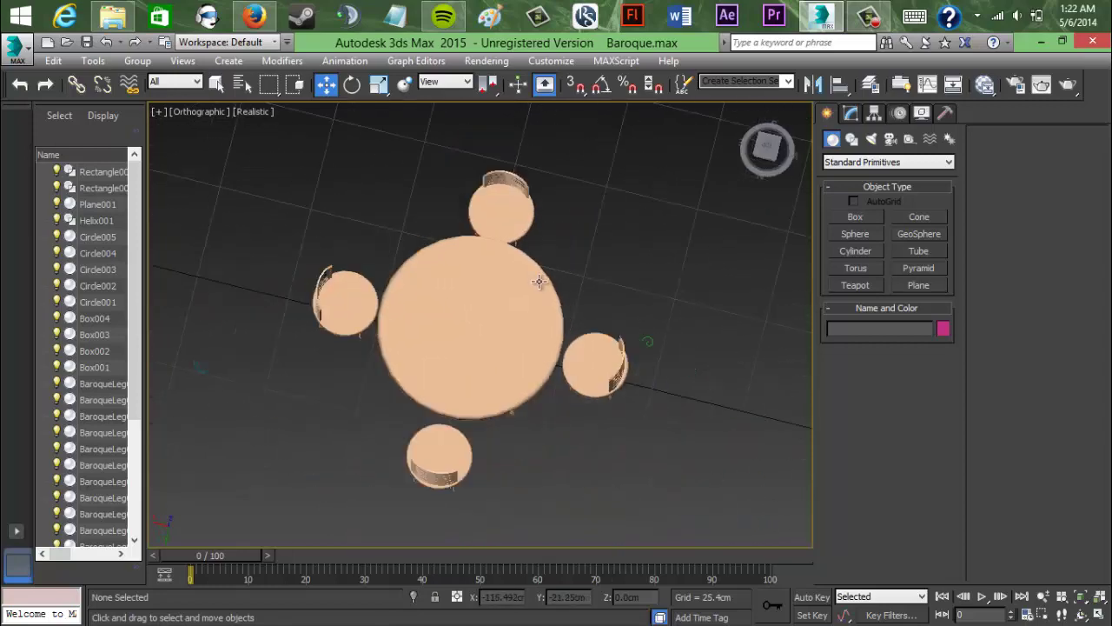
middle_click_drag(538, 282, 521, 293)
left_click_drag(766, 152, 767, 114)
middle_click_drag(667, 228, 667, 274)
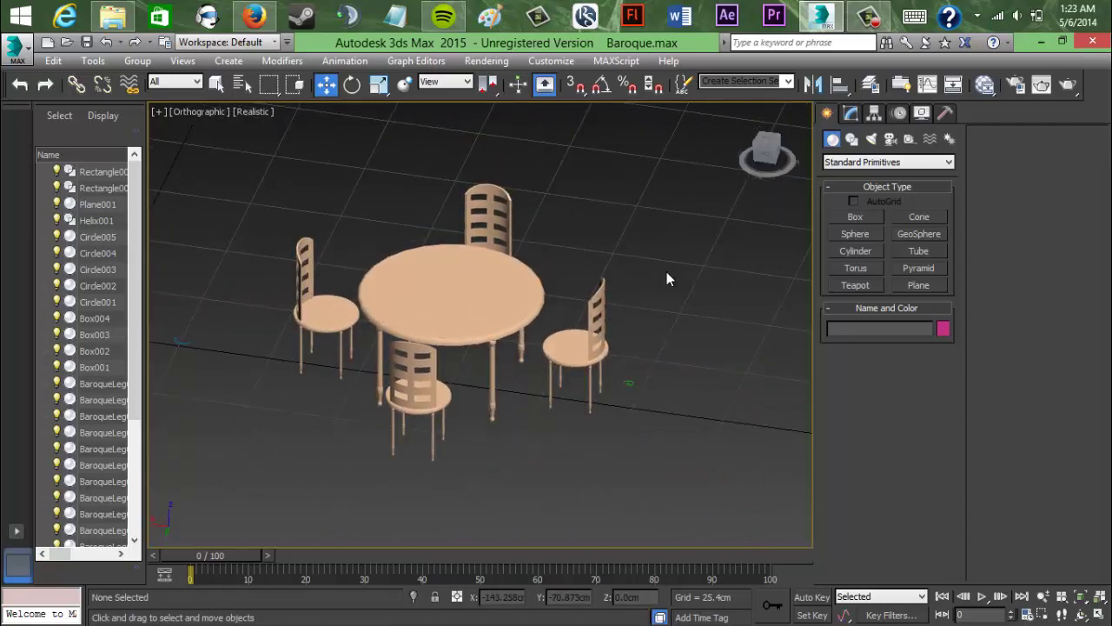
mouse_move(772, 149)
left_mouse_down()
mouse_move(187, 209)
mouse_move(160, 129)
mouse_move(775, 146)
mouse_move(160, 186)
mouse_move(770, 151)
left_mouse_up()
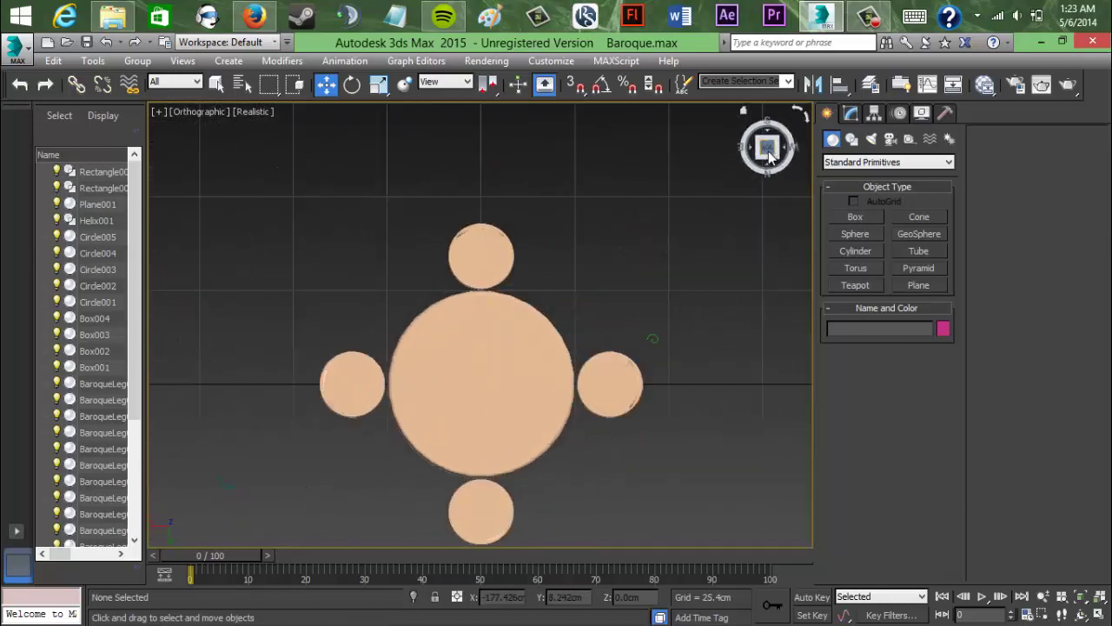
left_click_drag(286, 185, 662, 527)
left_click_drag(485, 423, 483, 384)
key("ctrl+z")
left_click(357, 294)
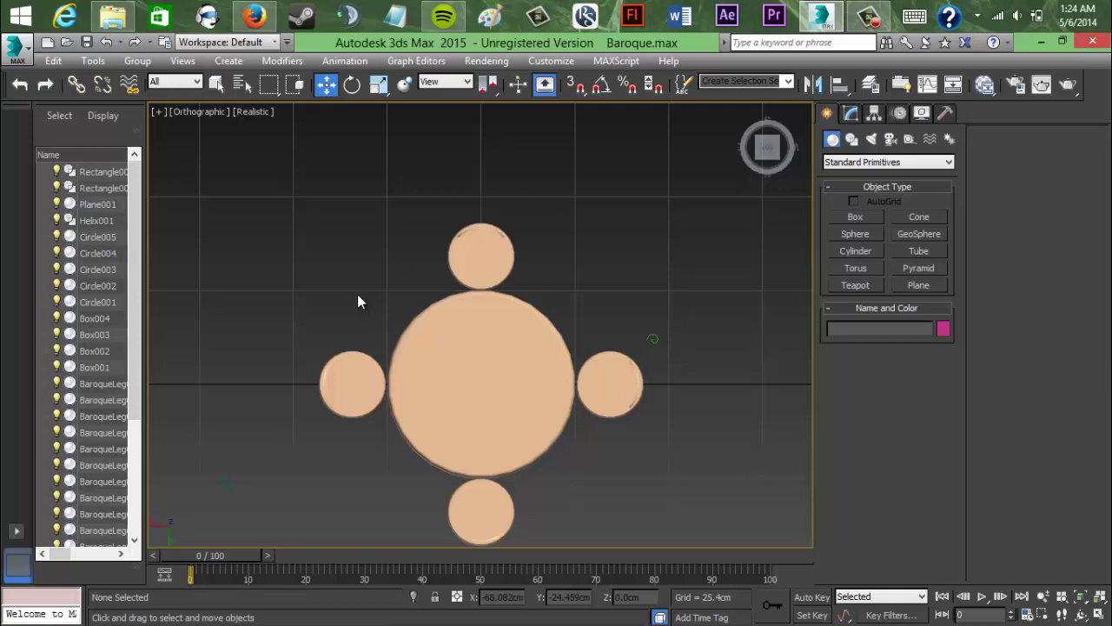
middle_click_drag(357, 294, 356, 268)
Step: Switch to the M1_W05_Homework folder and open the 3D Modeling Week 4 Notes document in Word
left_click(264, 16)
left_click(821, 16)
left_click(112, 17)
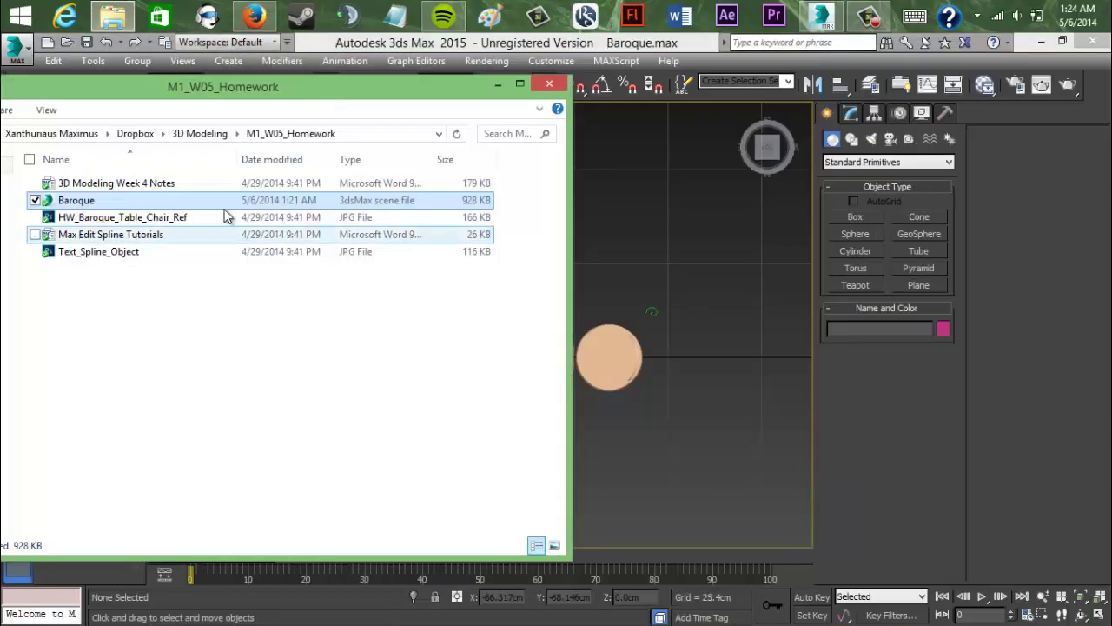
left_click(146, 181)
left_click(498, 84)
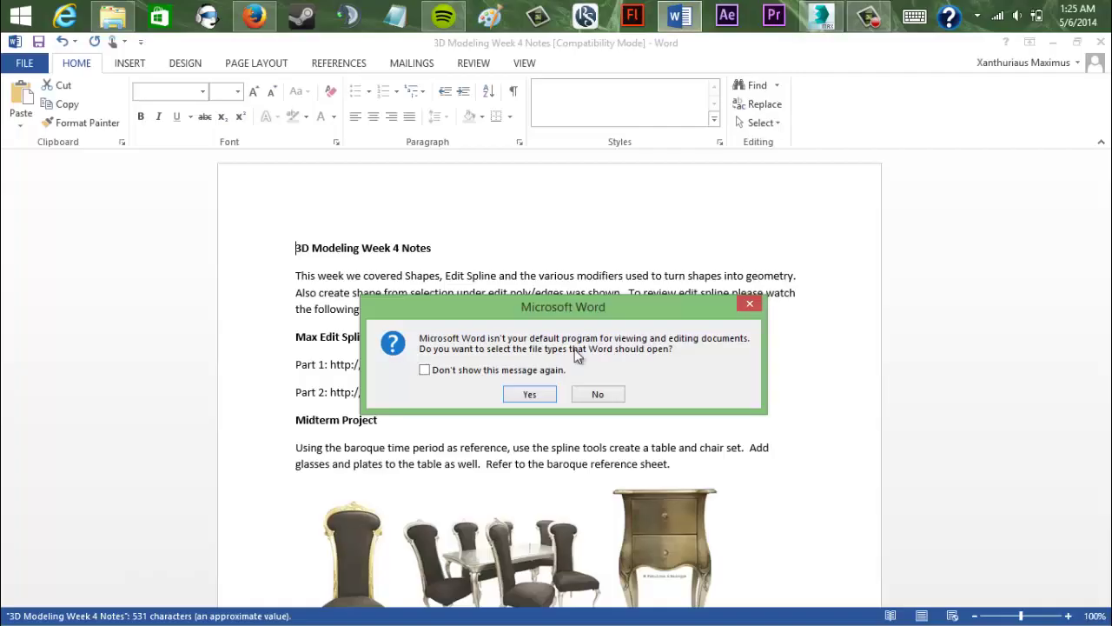
Step: Decline making Word the default program, read the Midterm Project brief in the notes, and close the document
left_click(597, 393)
scroll(493, 395, "down", 1)
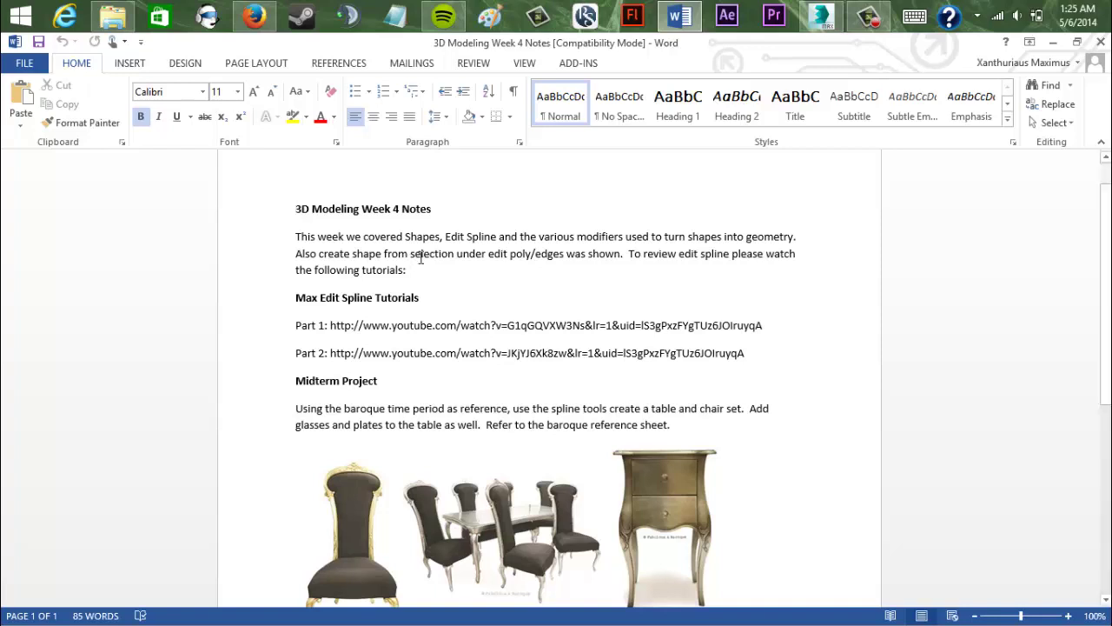
scroll(522, 403, "down", 1)
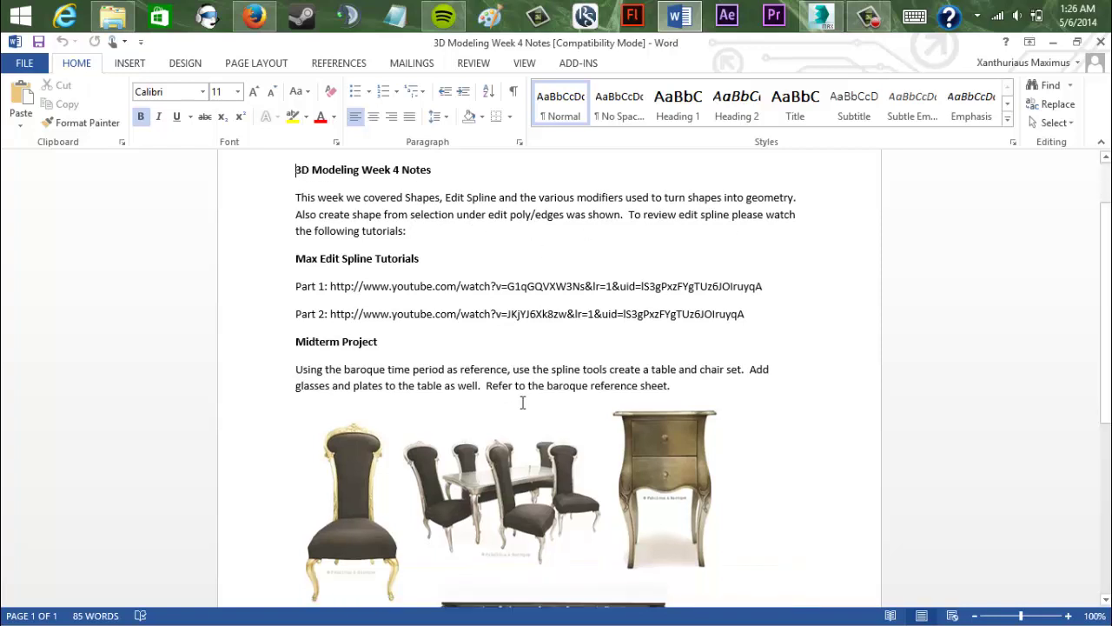
left_click(1101, 42)
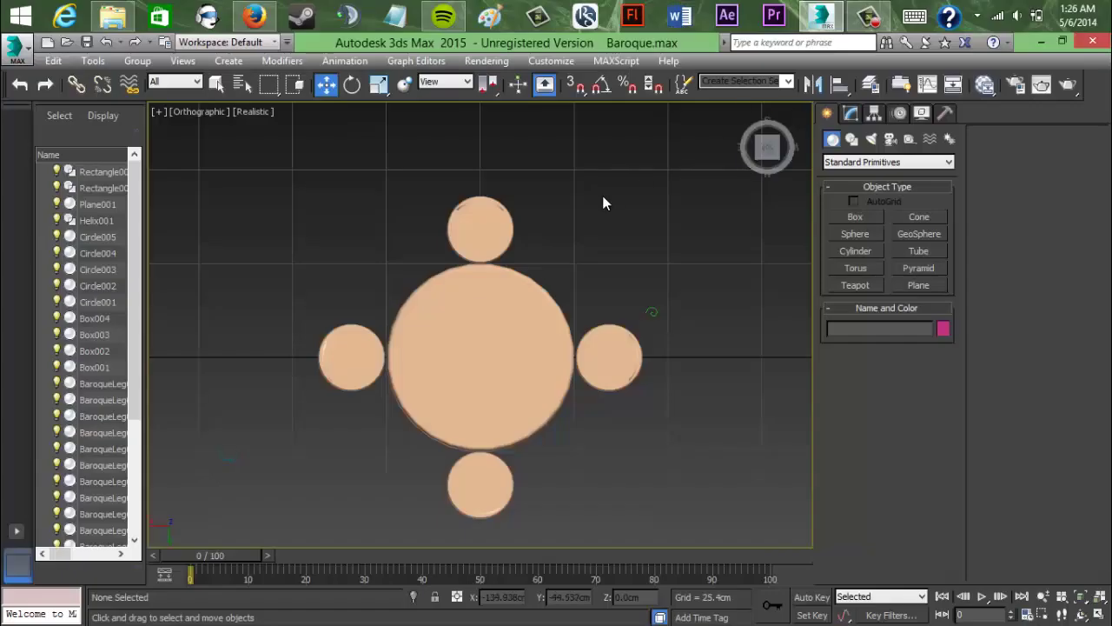
Step: Save the Baroque scene and minimize its window
scroll(582, 228, "down", 2)
left_click(87, 42)
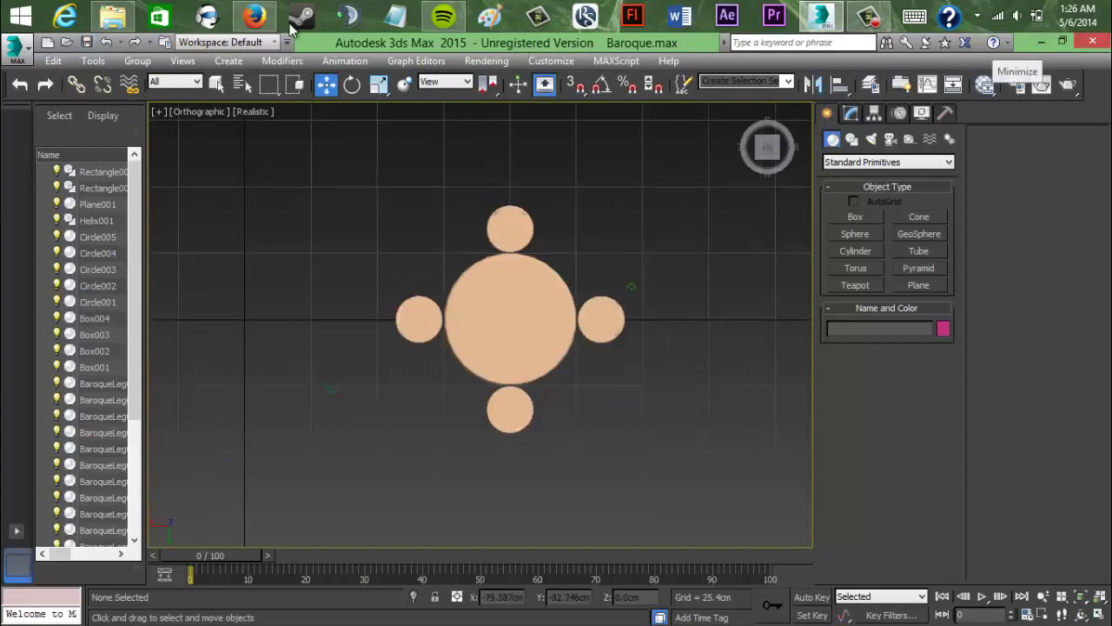
left_click(1041, 43)
Step: Open the Oddcast SitePal Text-to-Speech demo page in Firefox and set the voice to Steven (US)
left_click(282, 70)
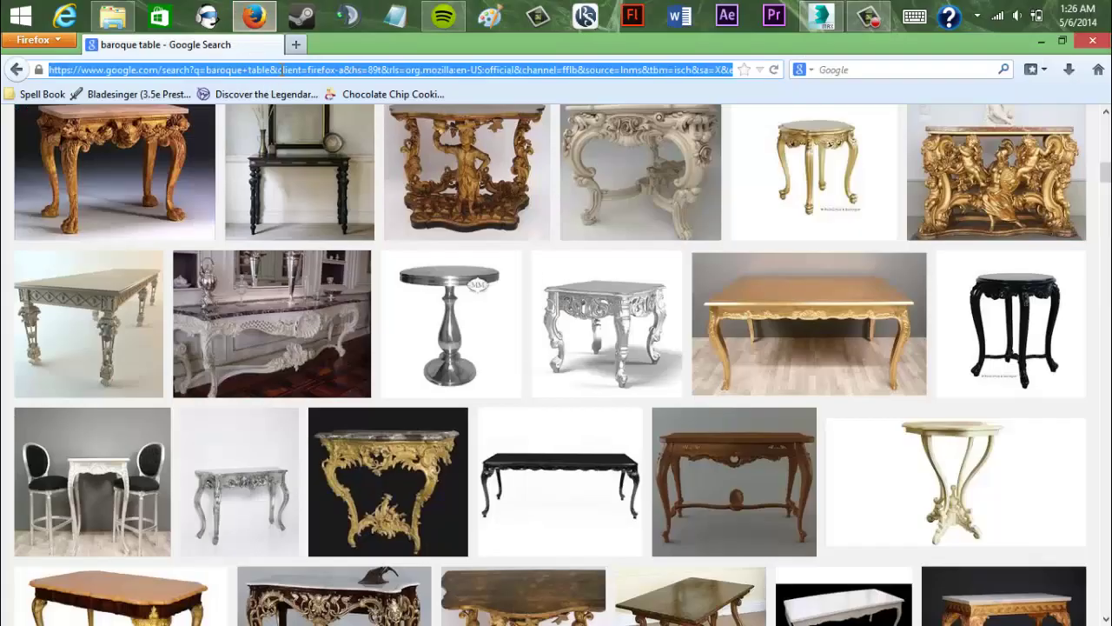
type("te")
left_click(247, 104)
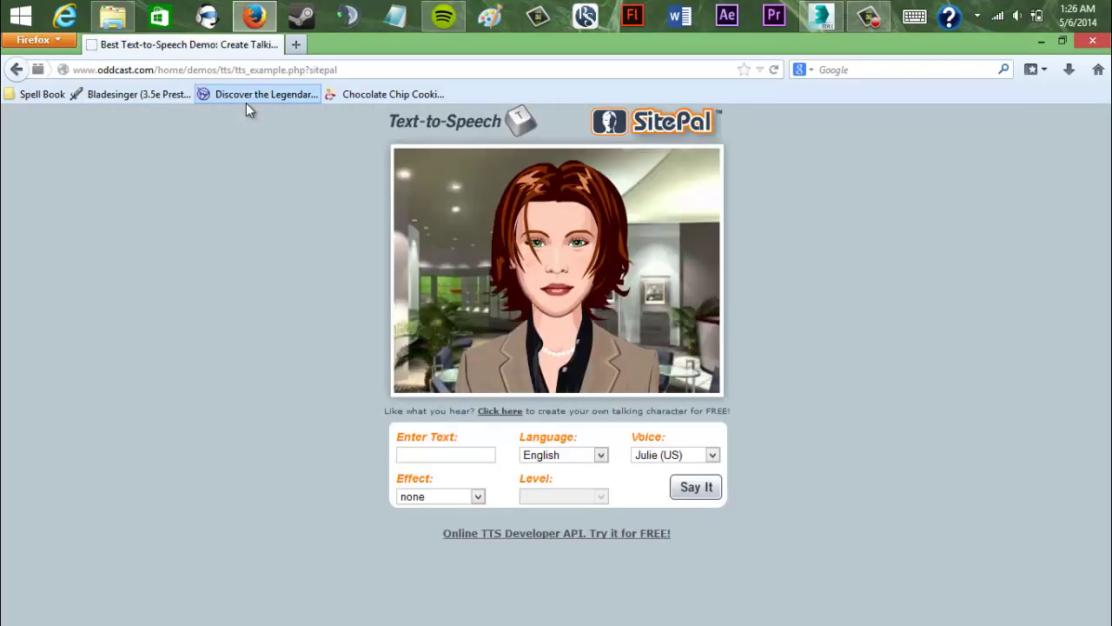
left_click(706, 455)
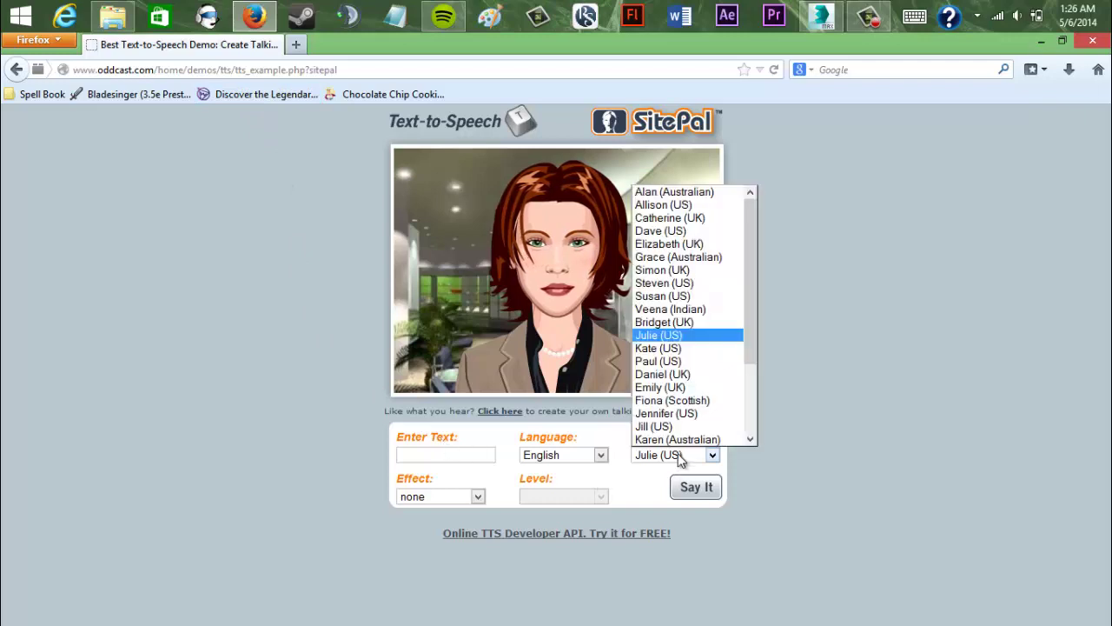
left_click(664, 283)
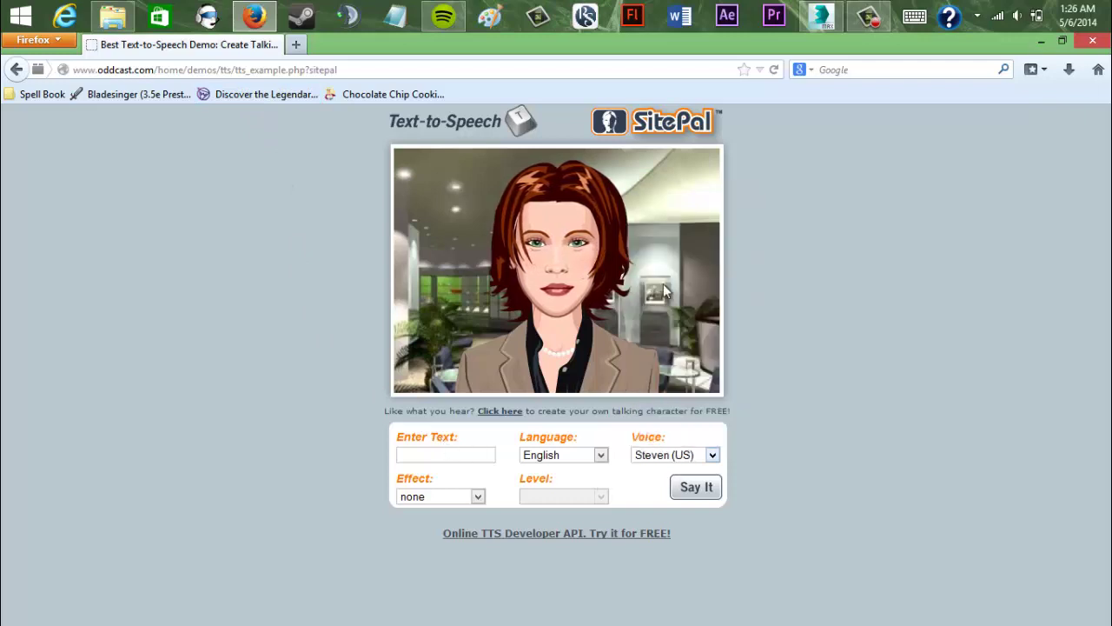
Step: Enter "see you guys in my next video." as the speech text and have the character say it
left_click(424, 455)
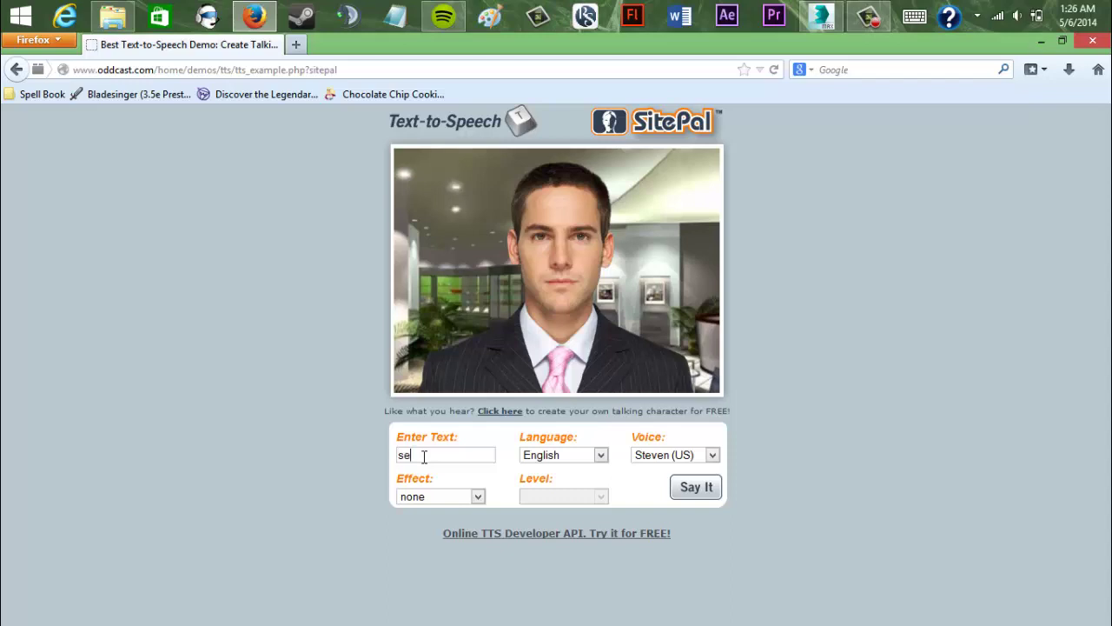
type("see you guse in my next avi")
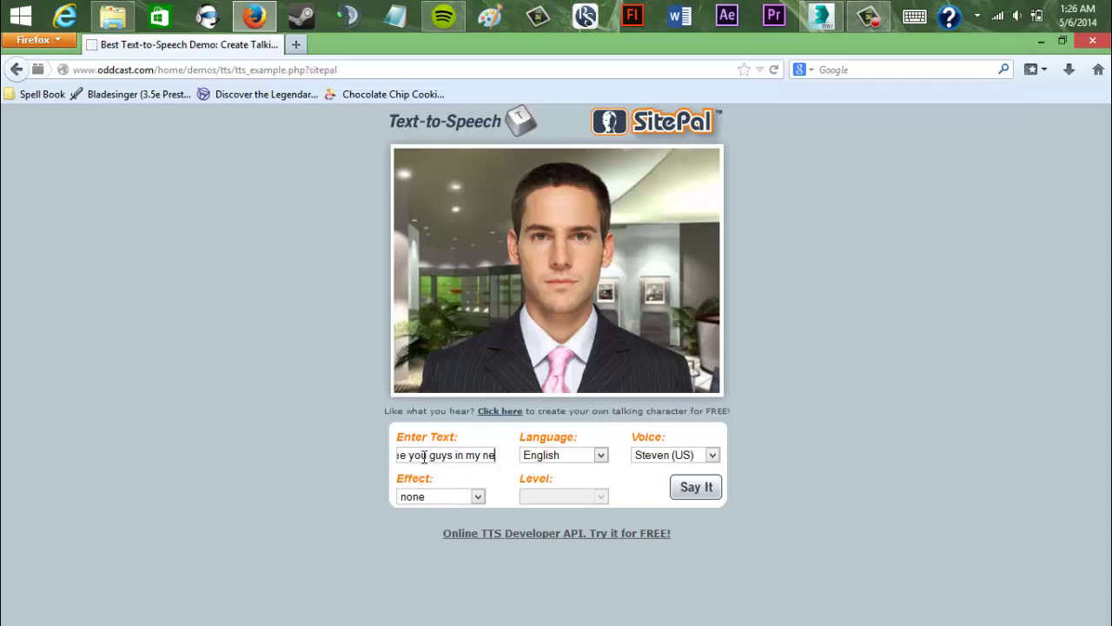
key("BackSpace")
key("BackSpace")
key("BackSpace")
type("video")
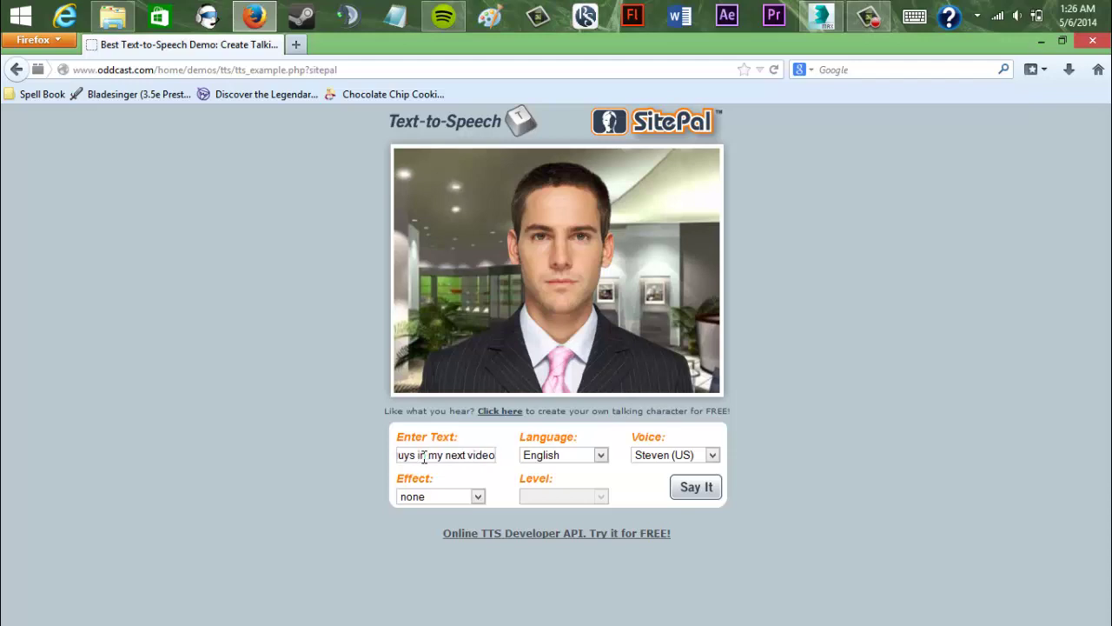
type(".")
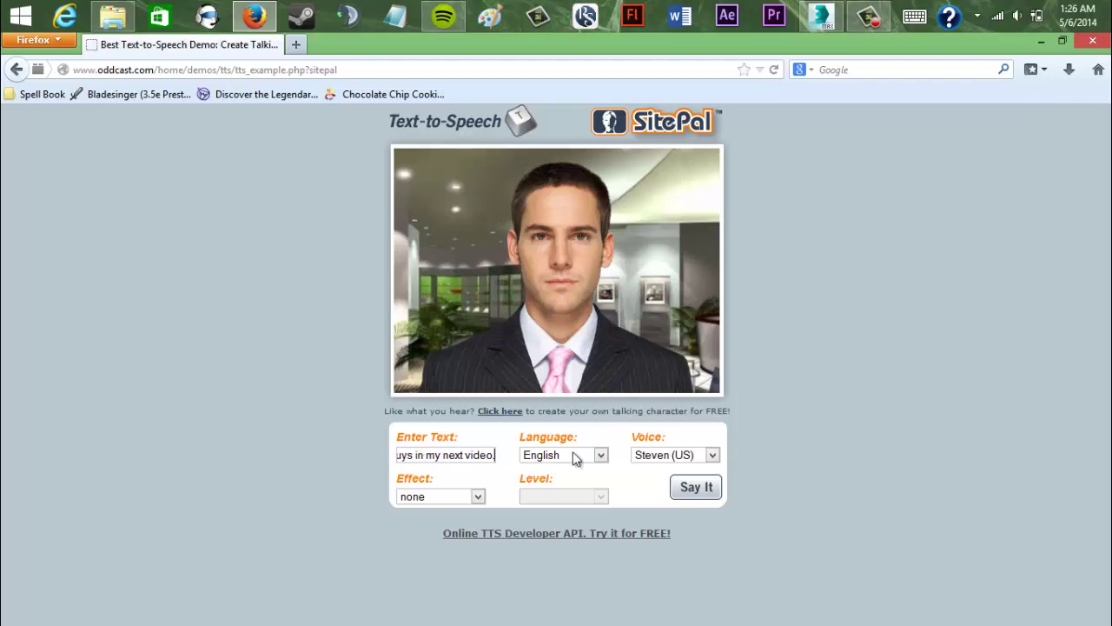
left_click(682, 489)
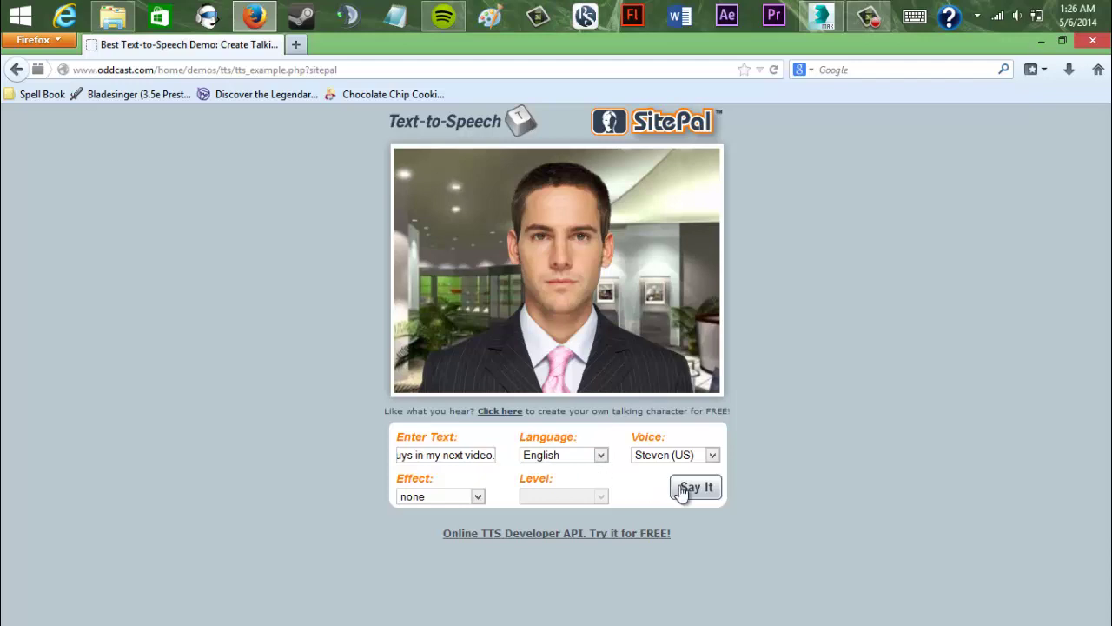
left_click(869, 30)
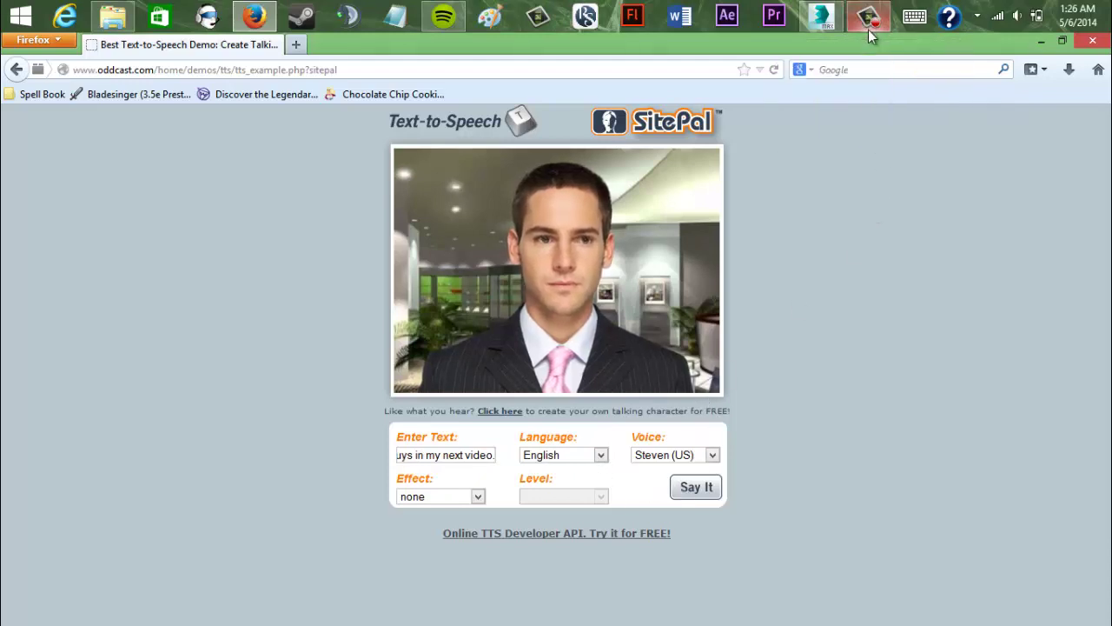